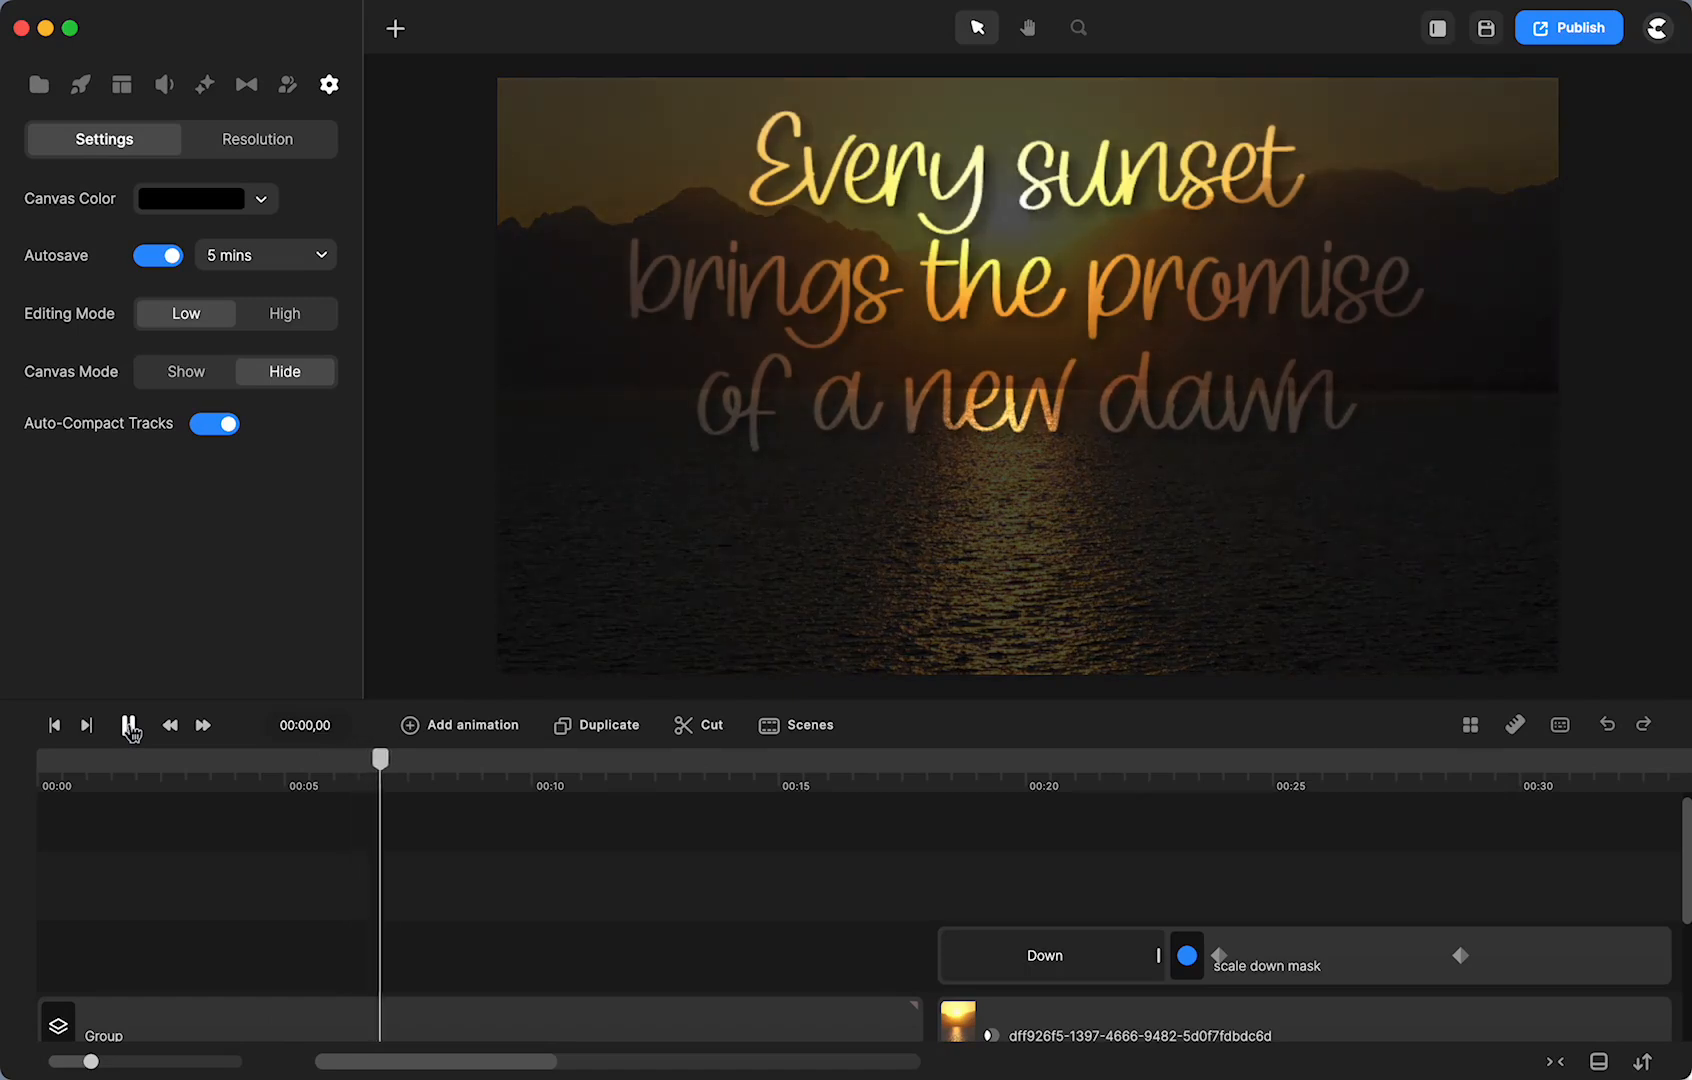
- Play through the opening quote scenes, pausing at 00:11 and again at 00:27
{"action": "left_click", "coordinate": [129, 727]}
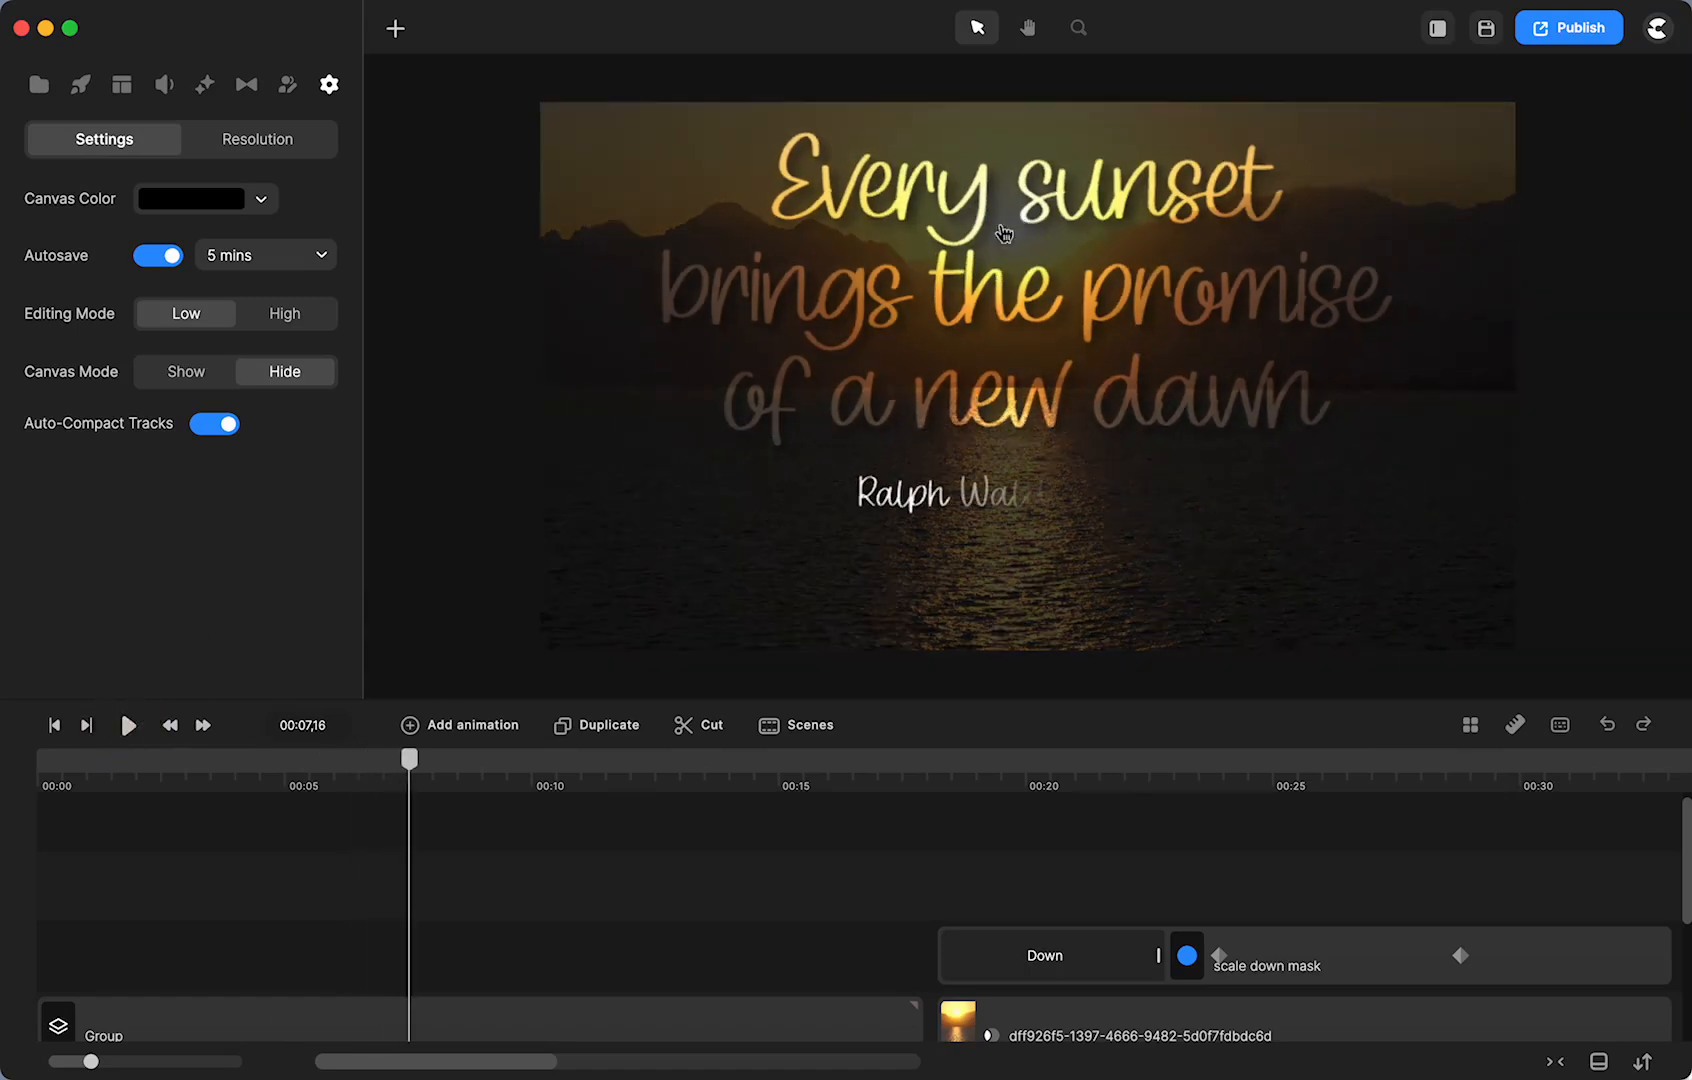
{"action": "left_click", "coordinate": [129, 727]}
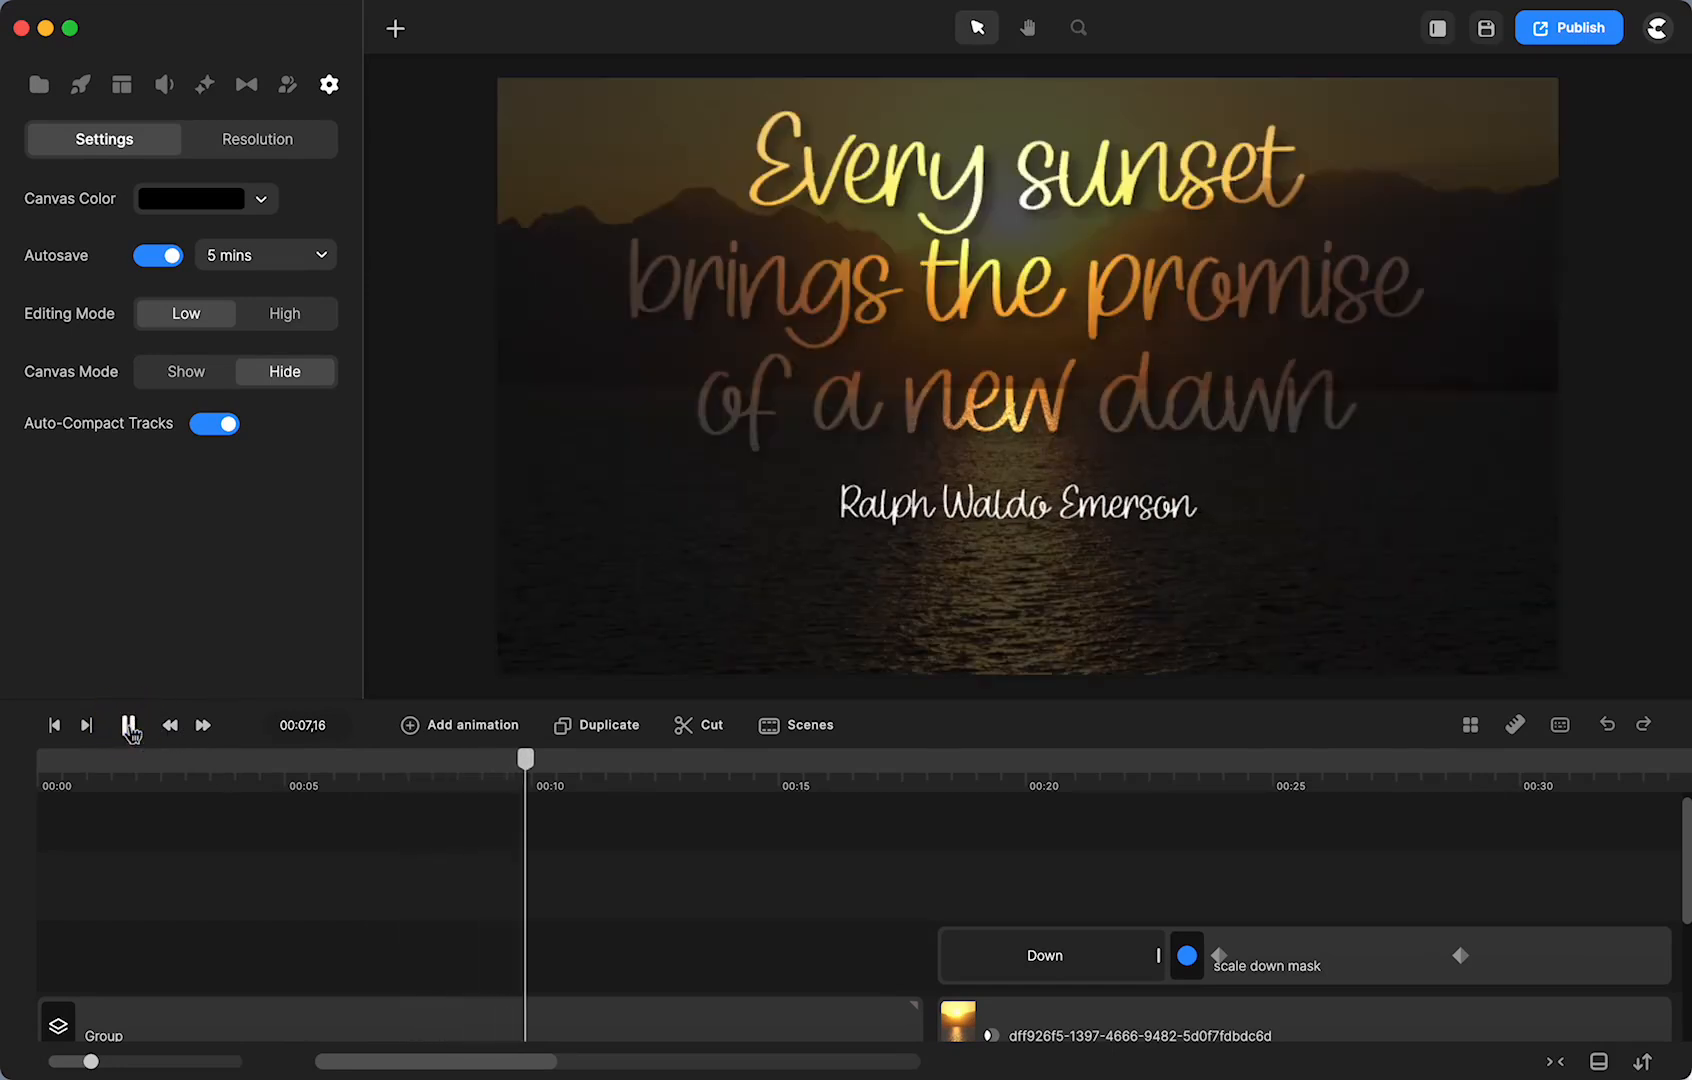
{"action": "left_click", "coordinate": [128, 727]}
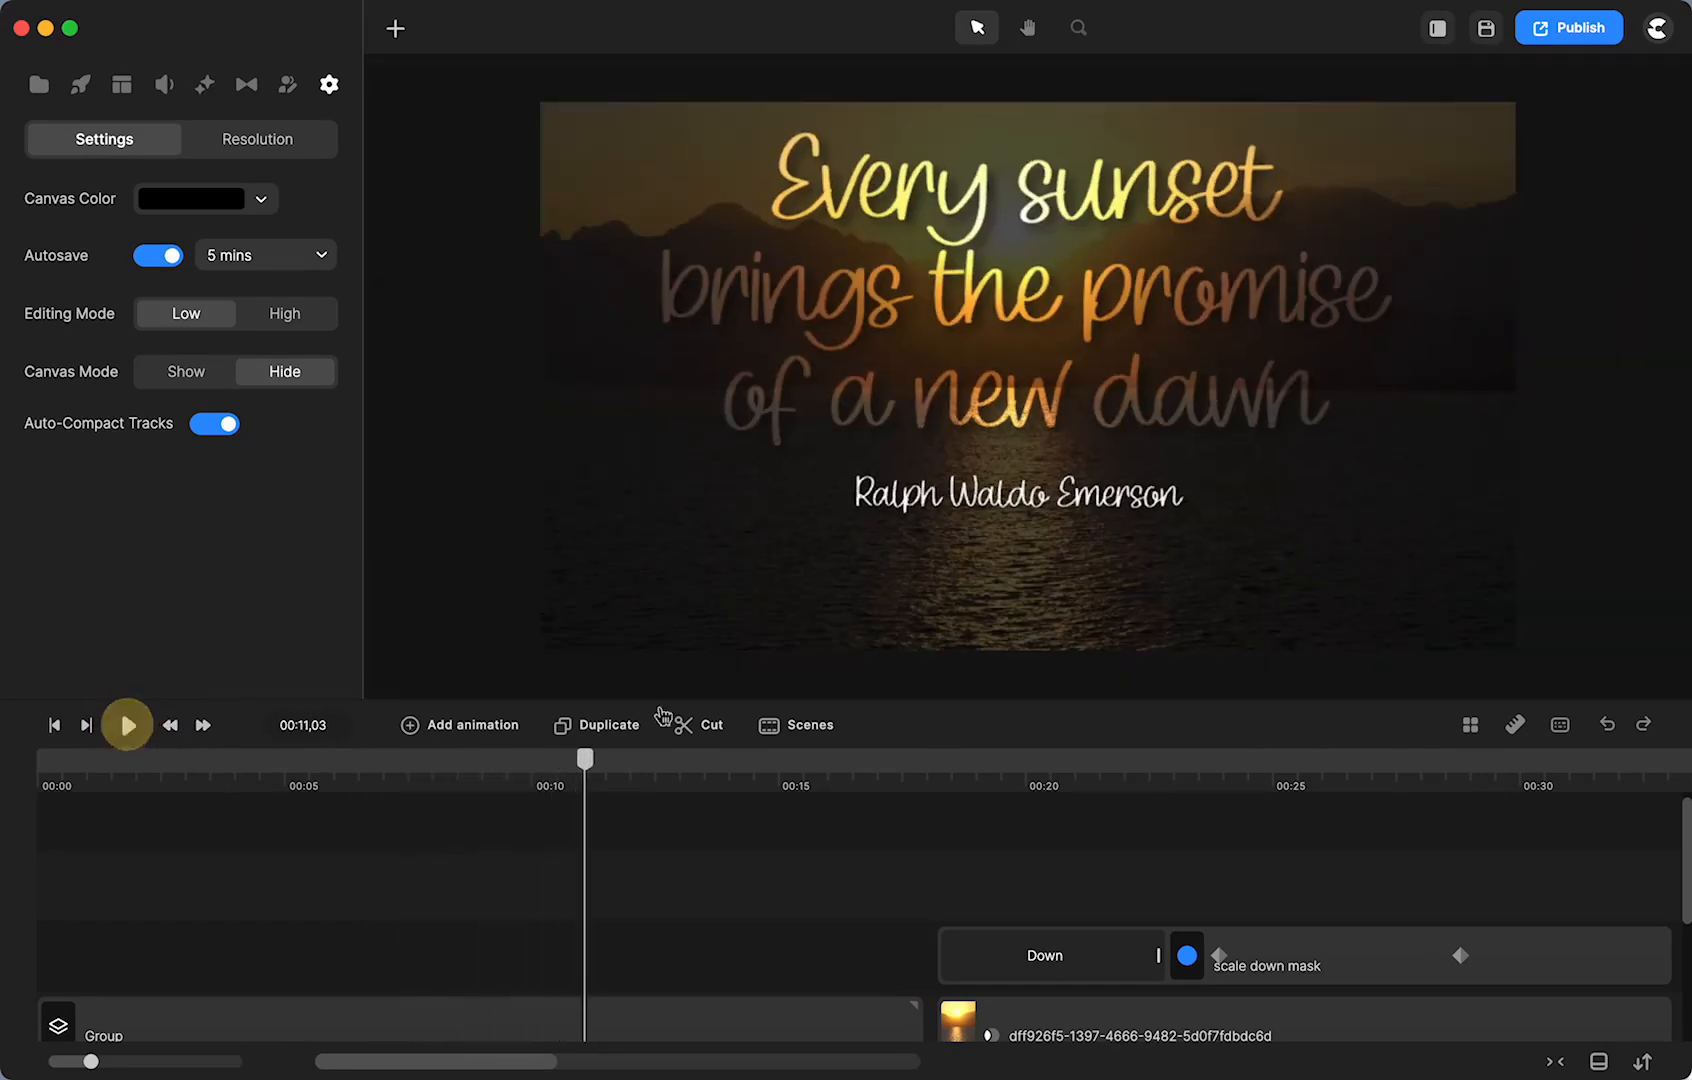
{"action": "left_click", "coordinate": [927, 767]}
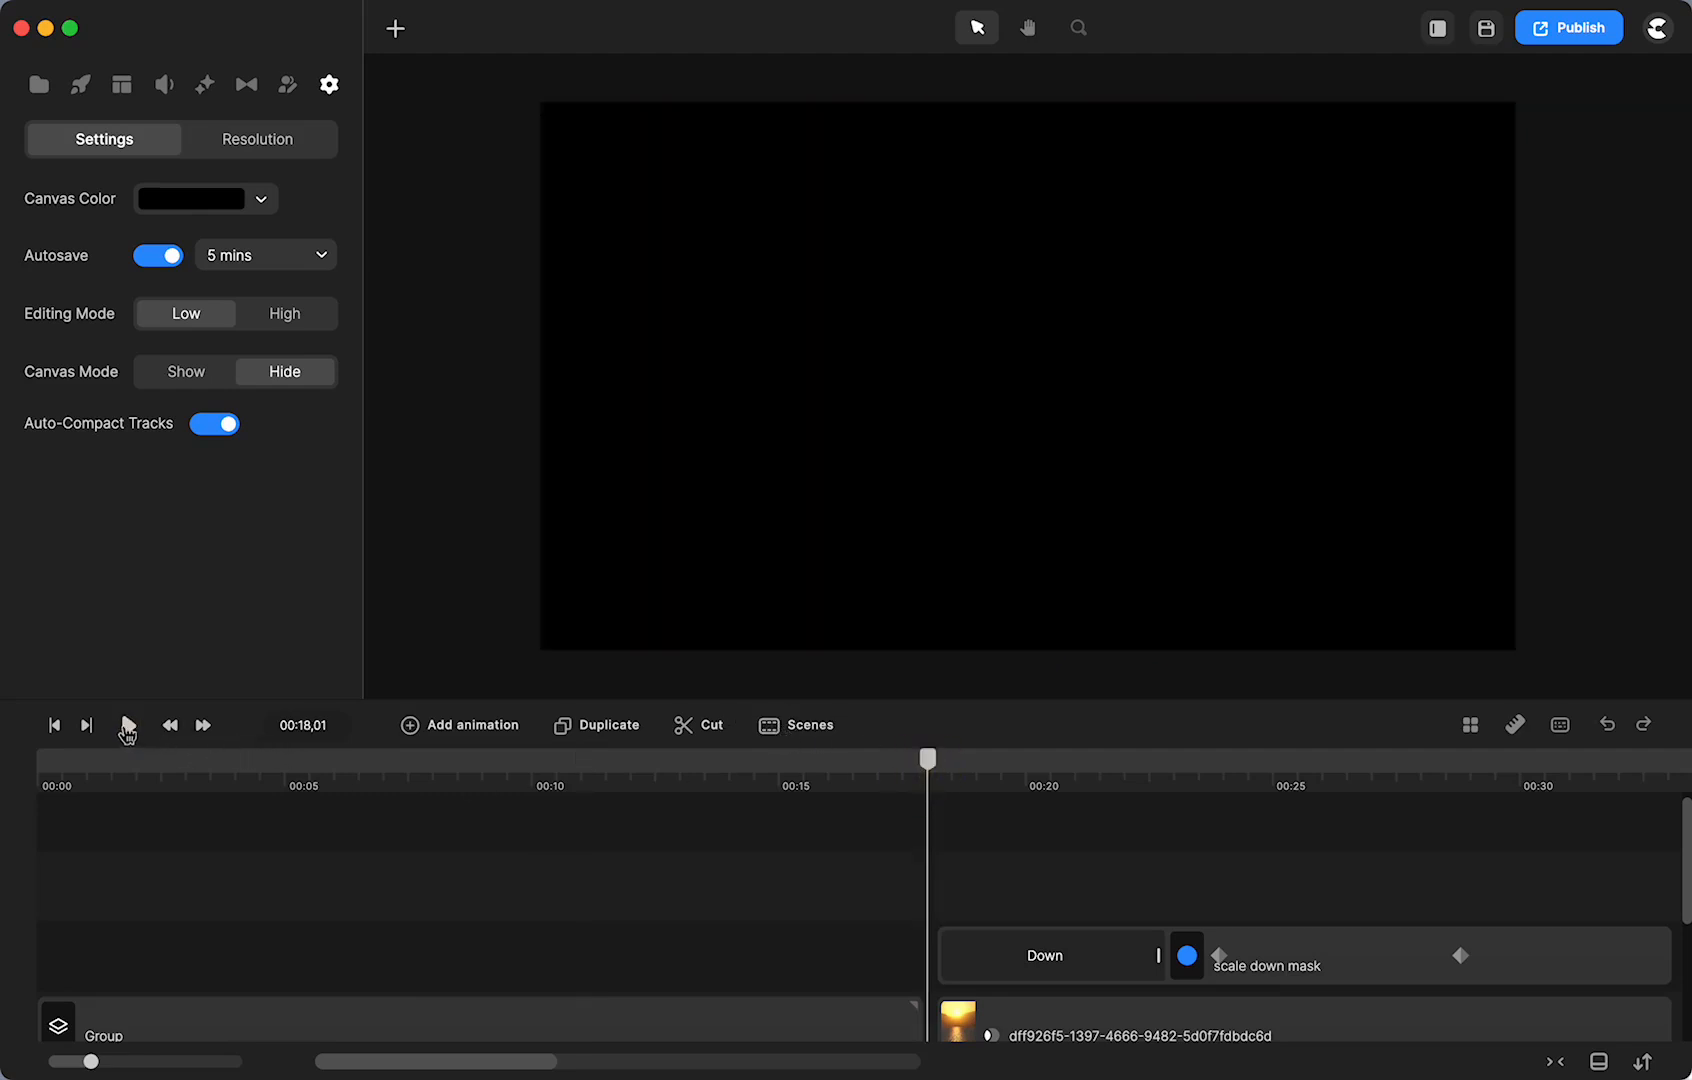
{"action": "left_click", "coordinate": [128, 727]}
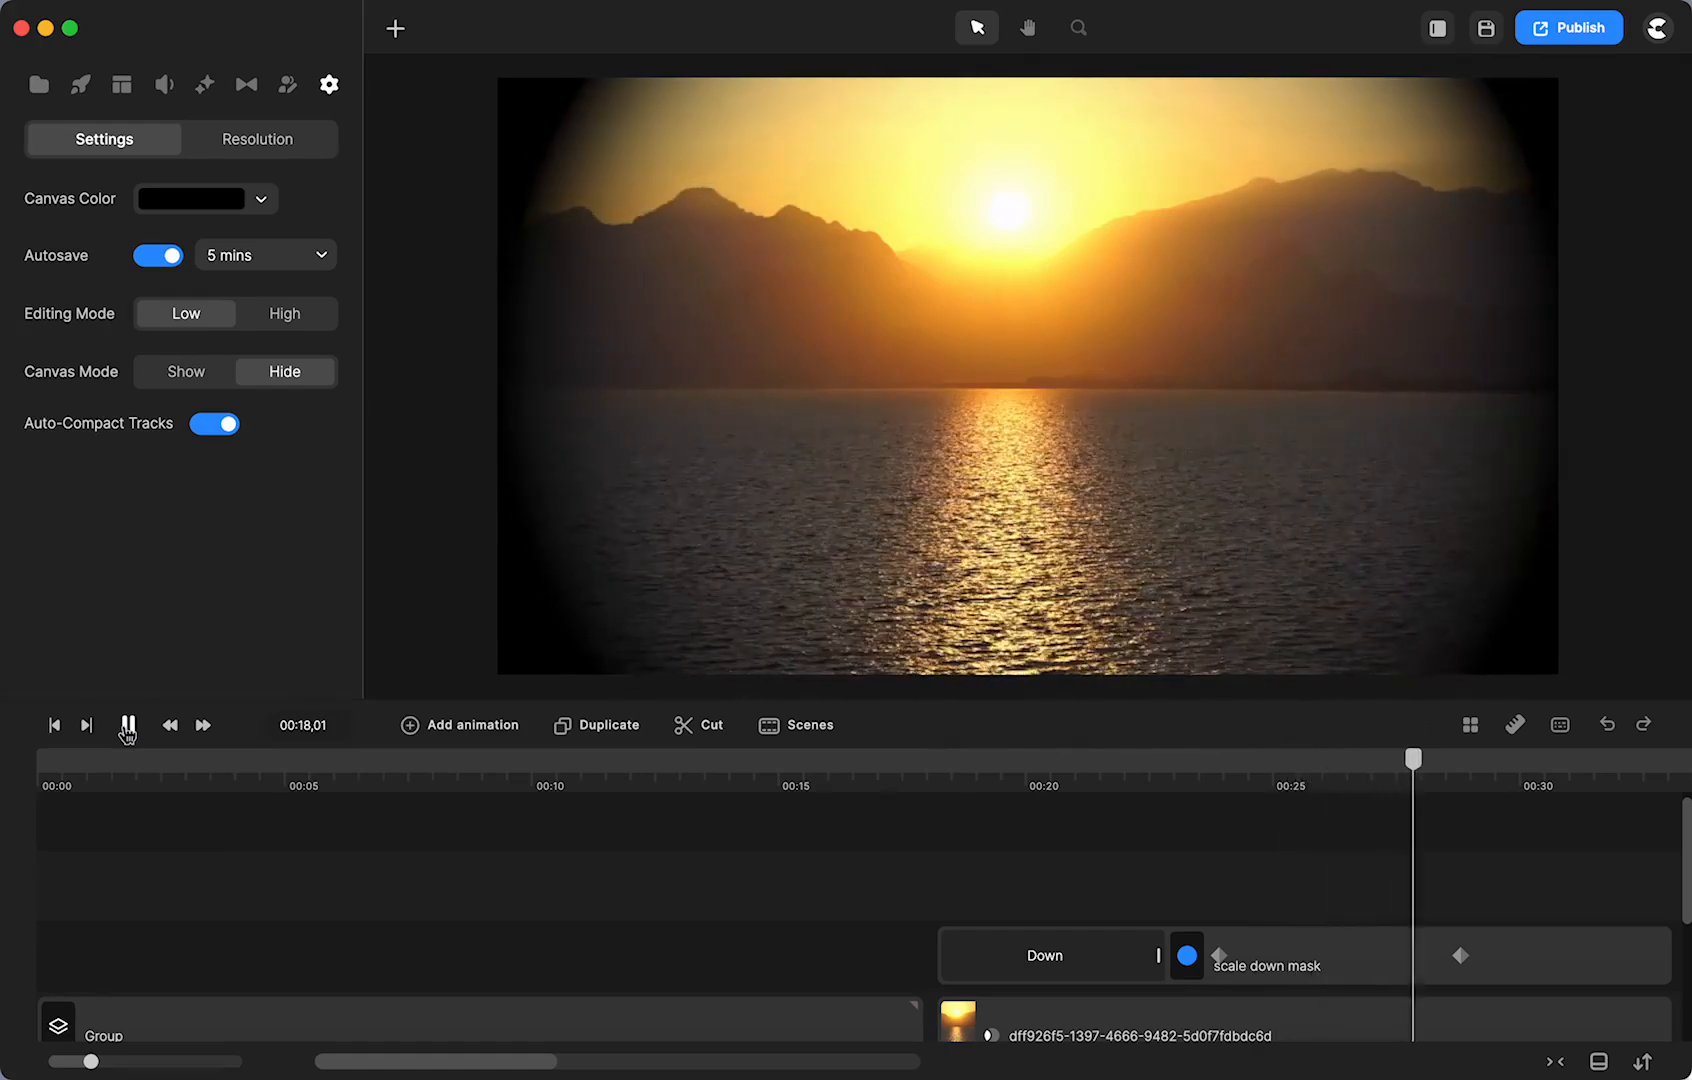
{"action": "left_click", "coordinate": [127, 728]}
- Review the second quote scene and the transition into the sunsets title
{"action": "scroll", "coordinate": [389, 903], "scroll_direction": "right", "scroll_amount": 10}
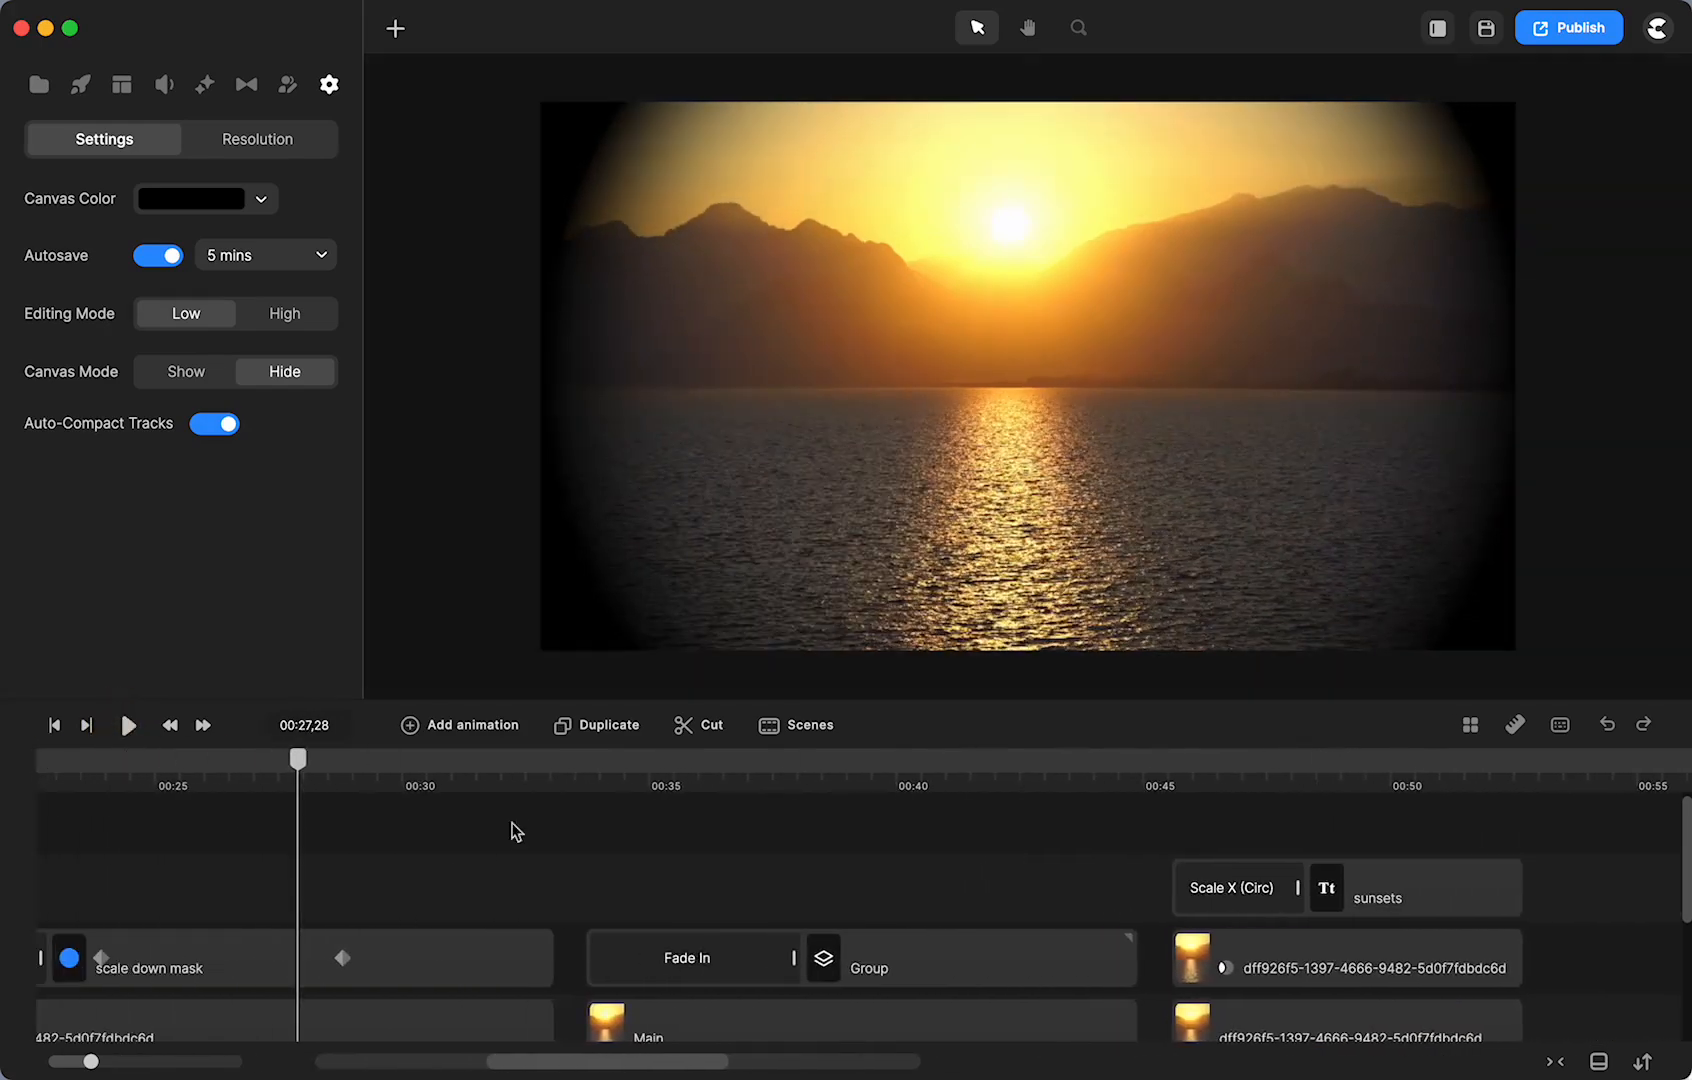
{"action": "left_click", "coordinate": [565, 760]}
{"action": "left_click", "coordinate": [129, 727]}
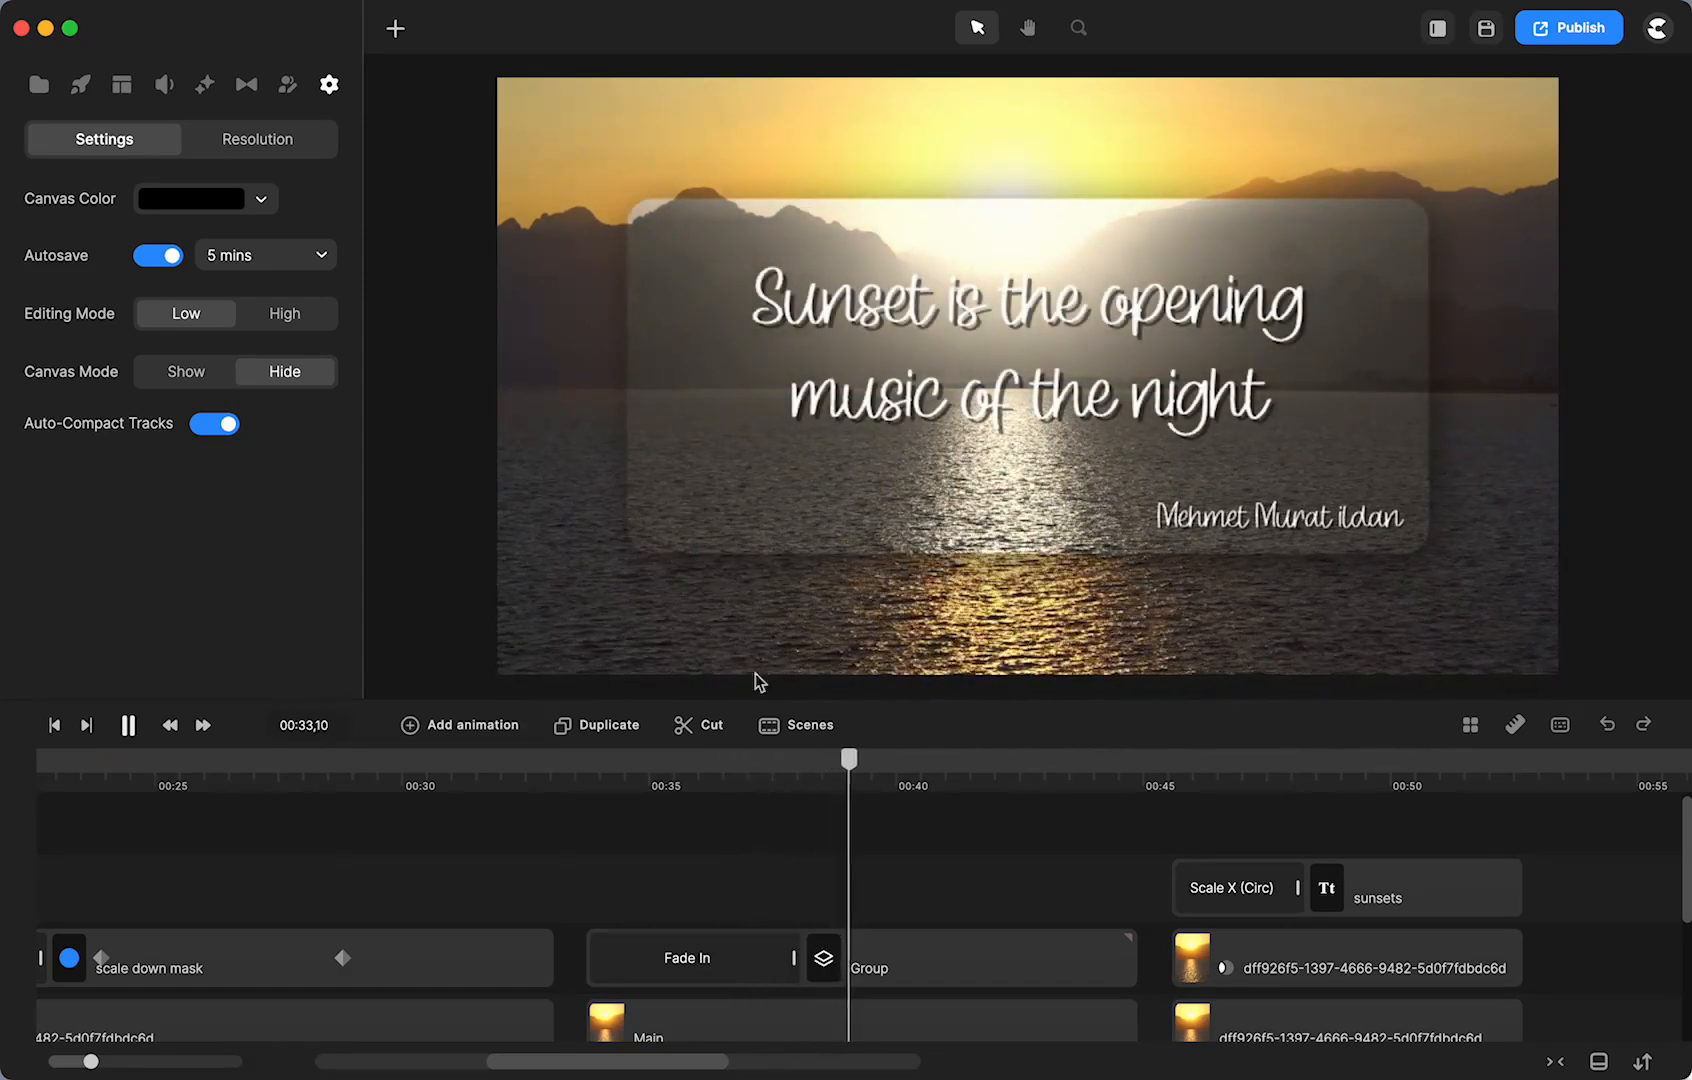
{"action": "left_click", "coordinate": [1164, 765]}
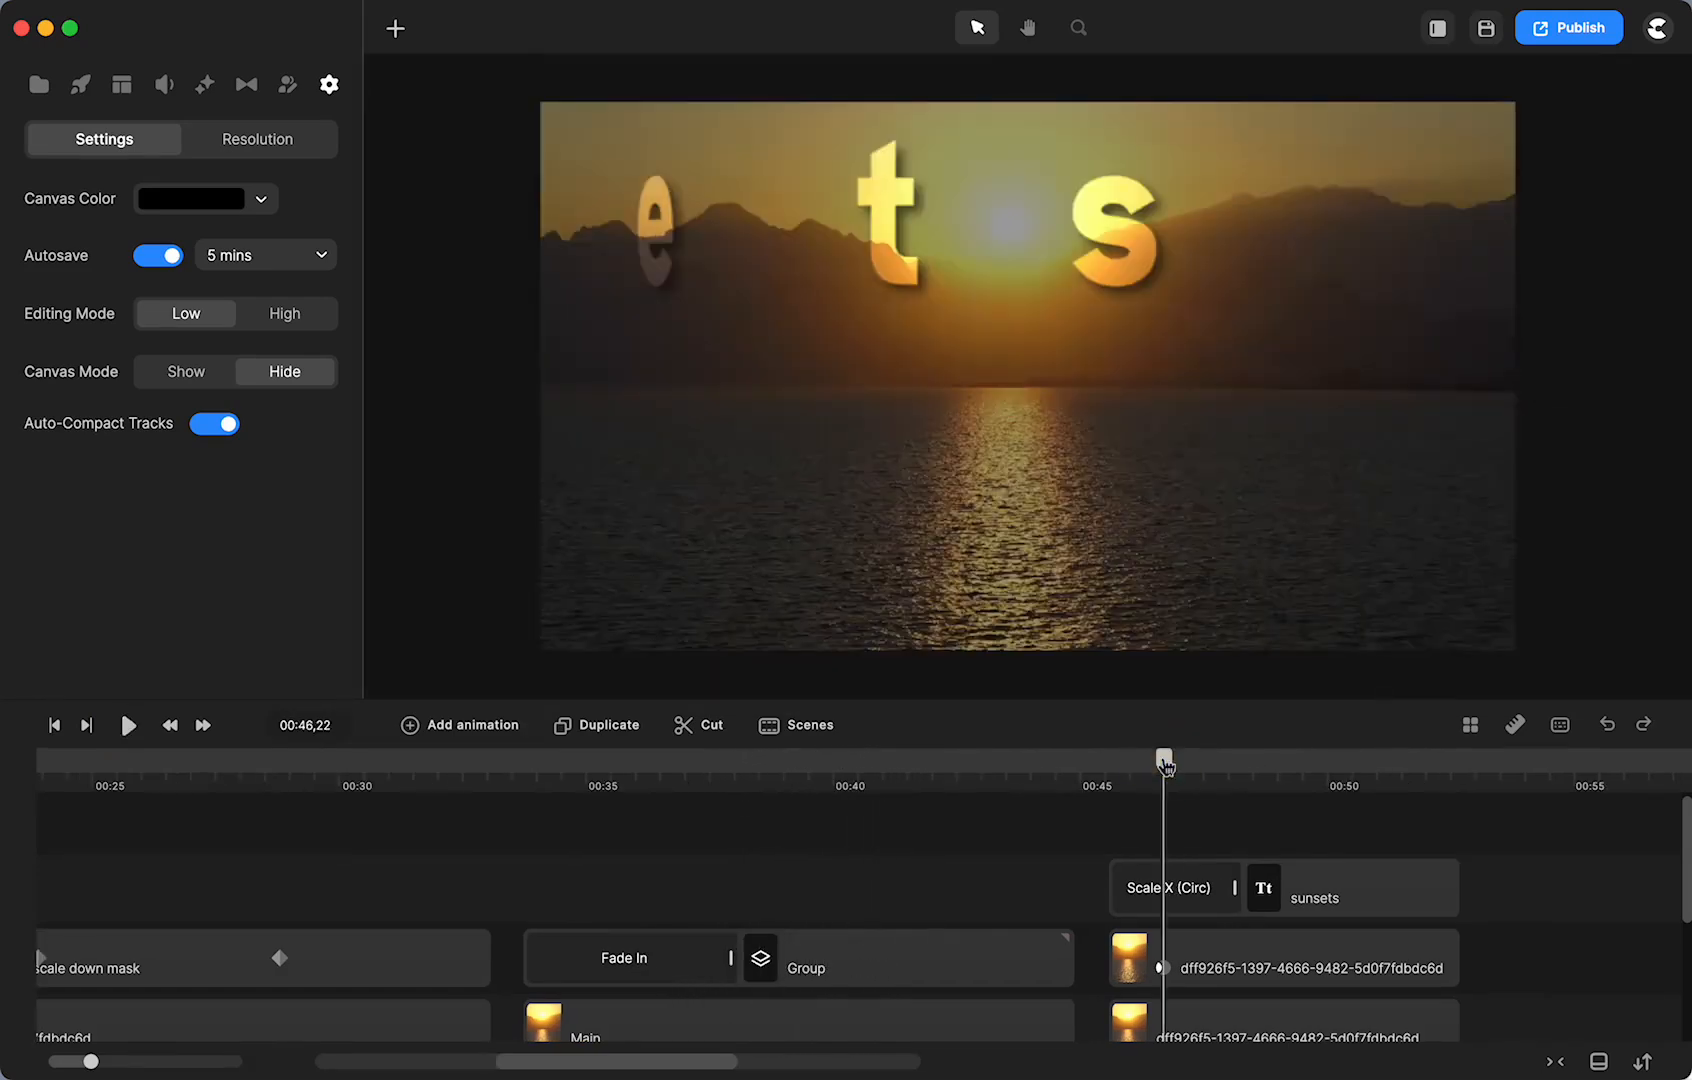
{"action": "left_click", "coordinate": [1072, 771]}
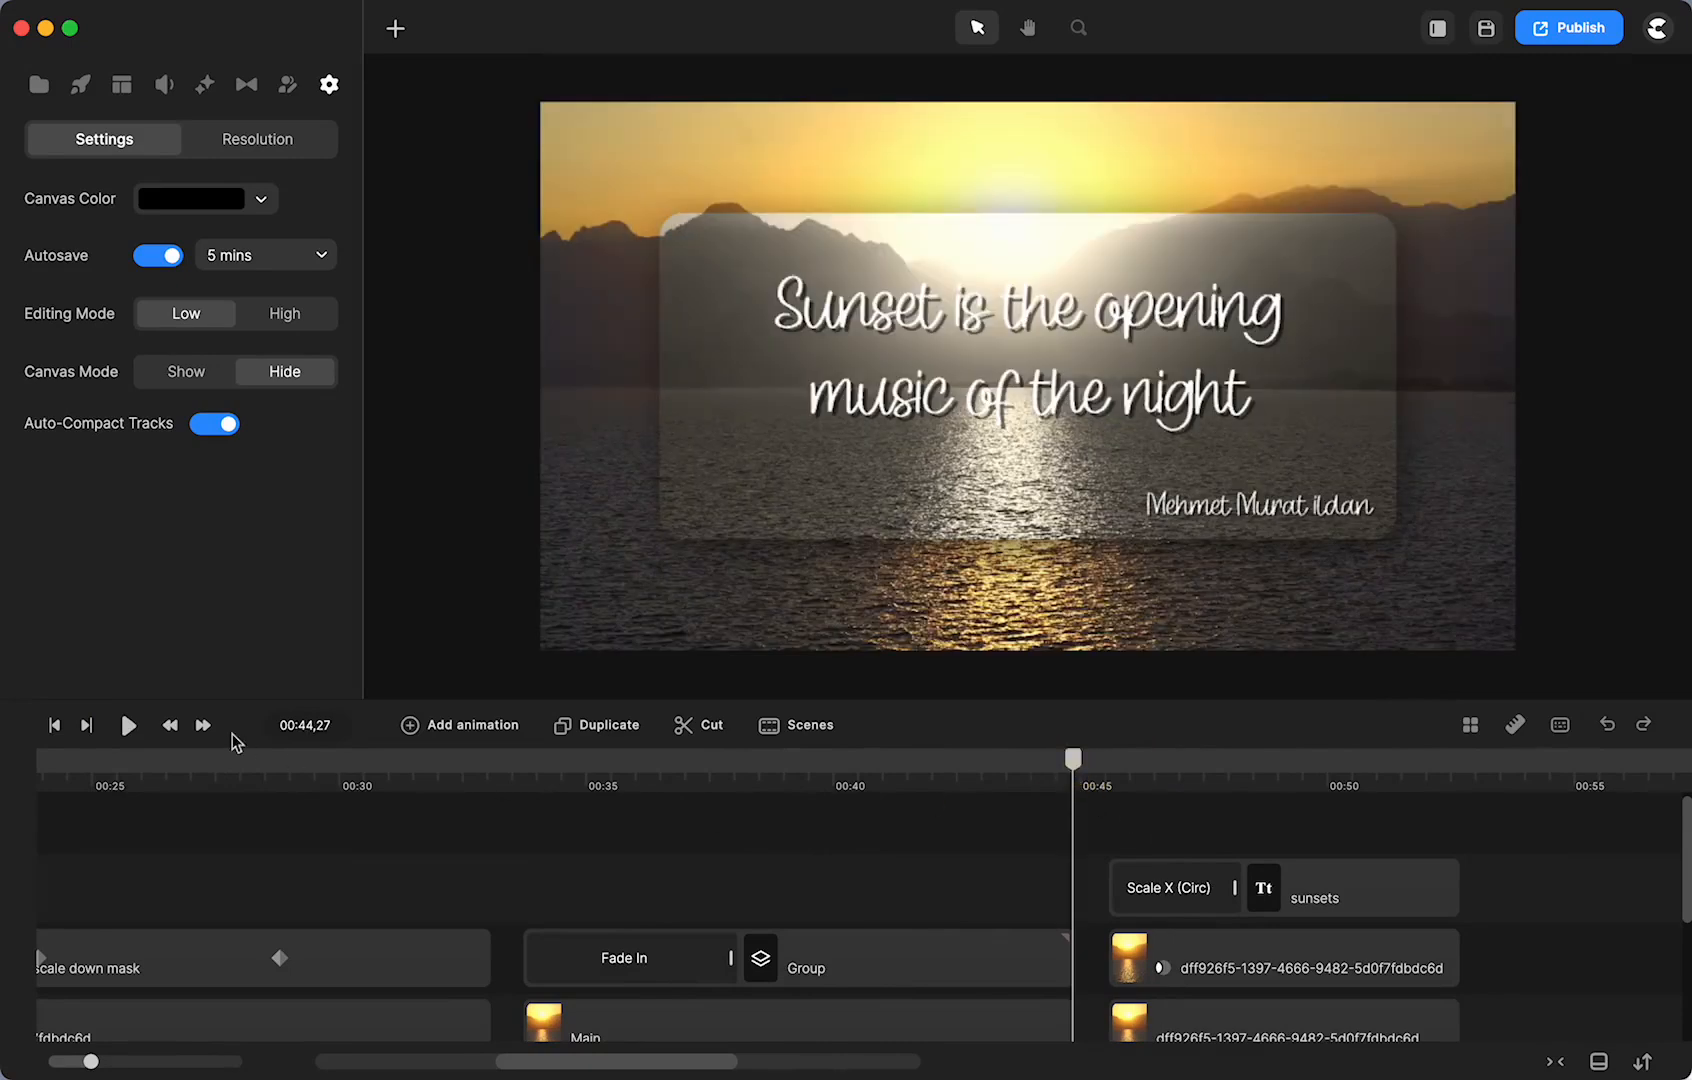
{"action": "left_click", "coordinate": [127, 736]}
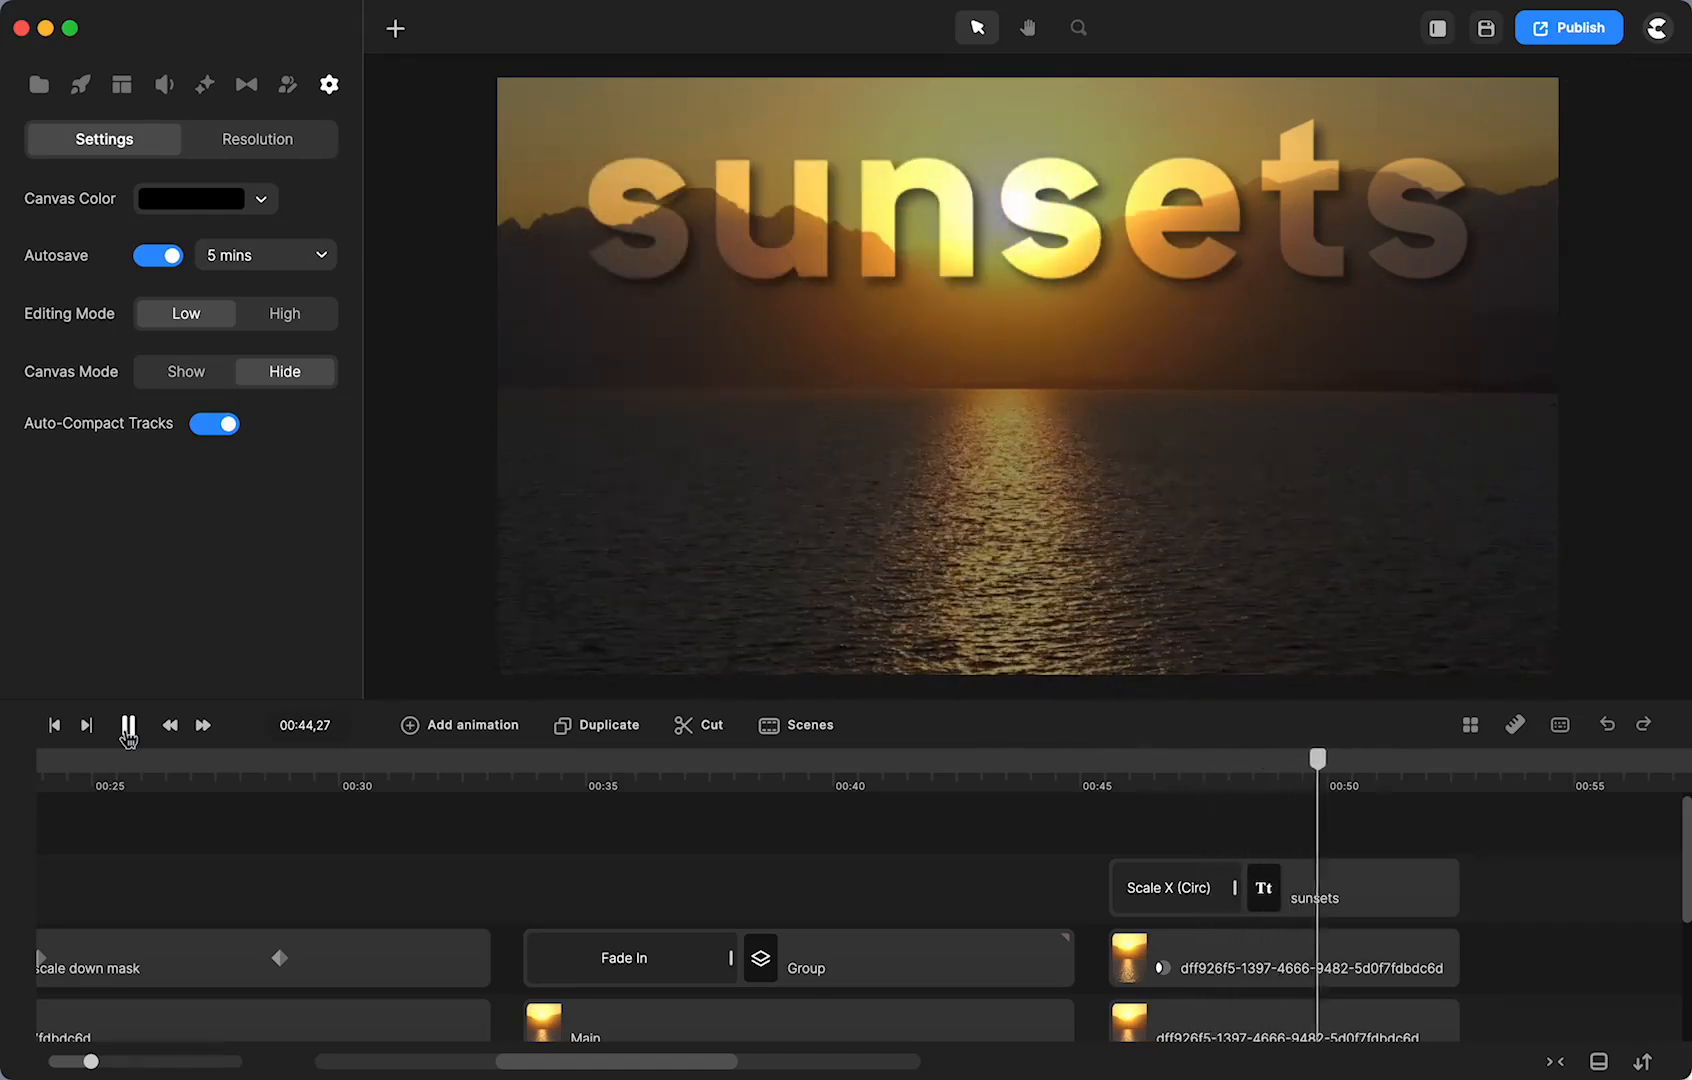
{"action": "left_click", "coordinate": [127, 730]}
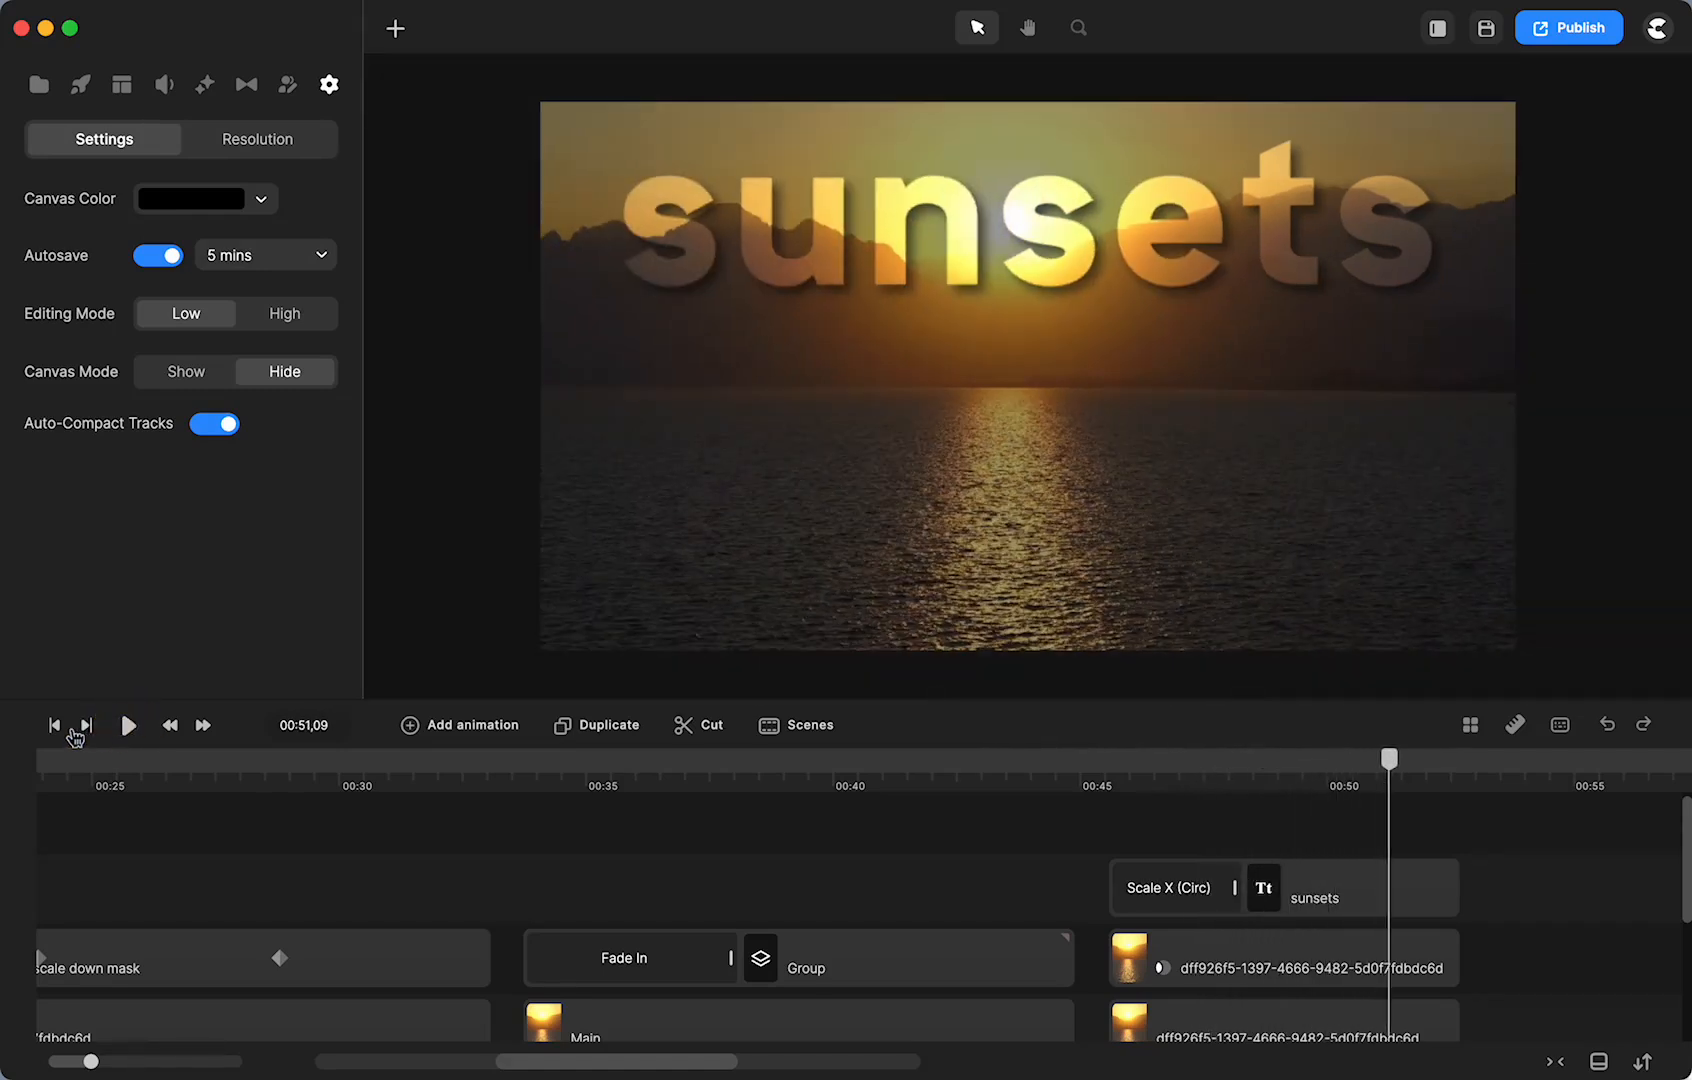
{"action": "left_click", "coordinate": [55, 727]}
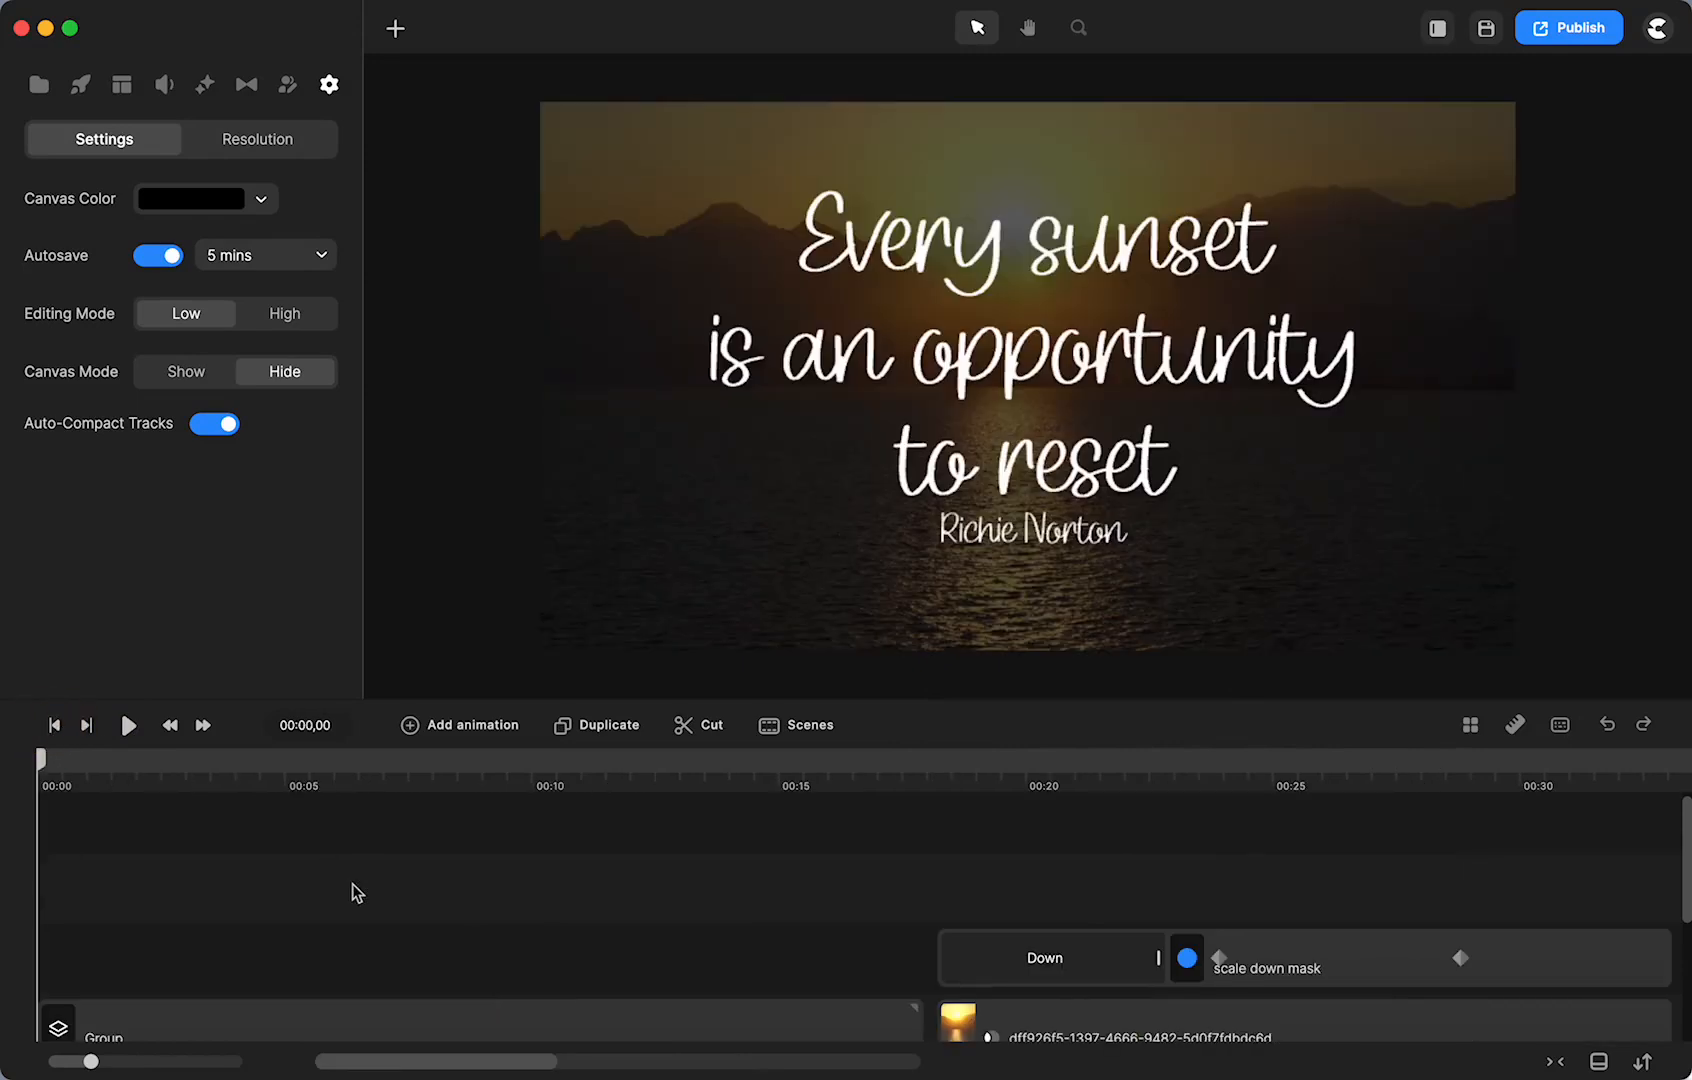
- Move the playhead to 00:53 and browse stock footage for 'sunset'
{"action": "scroll", "coordinate": [357, 893], "scroll_direction": "right", "scroll_amount": 10}
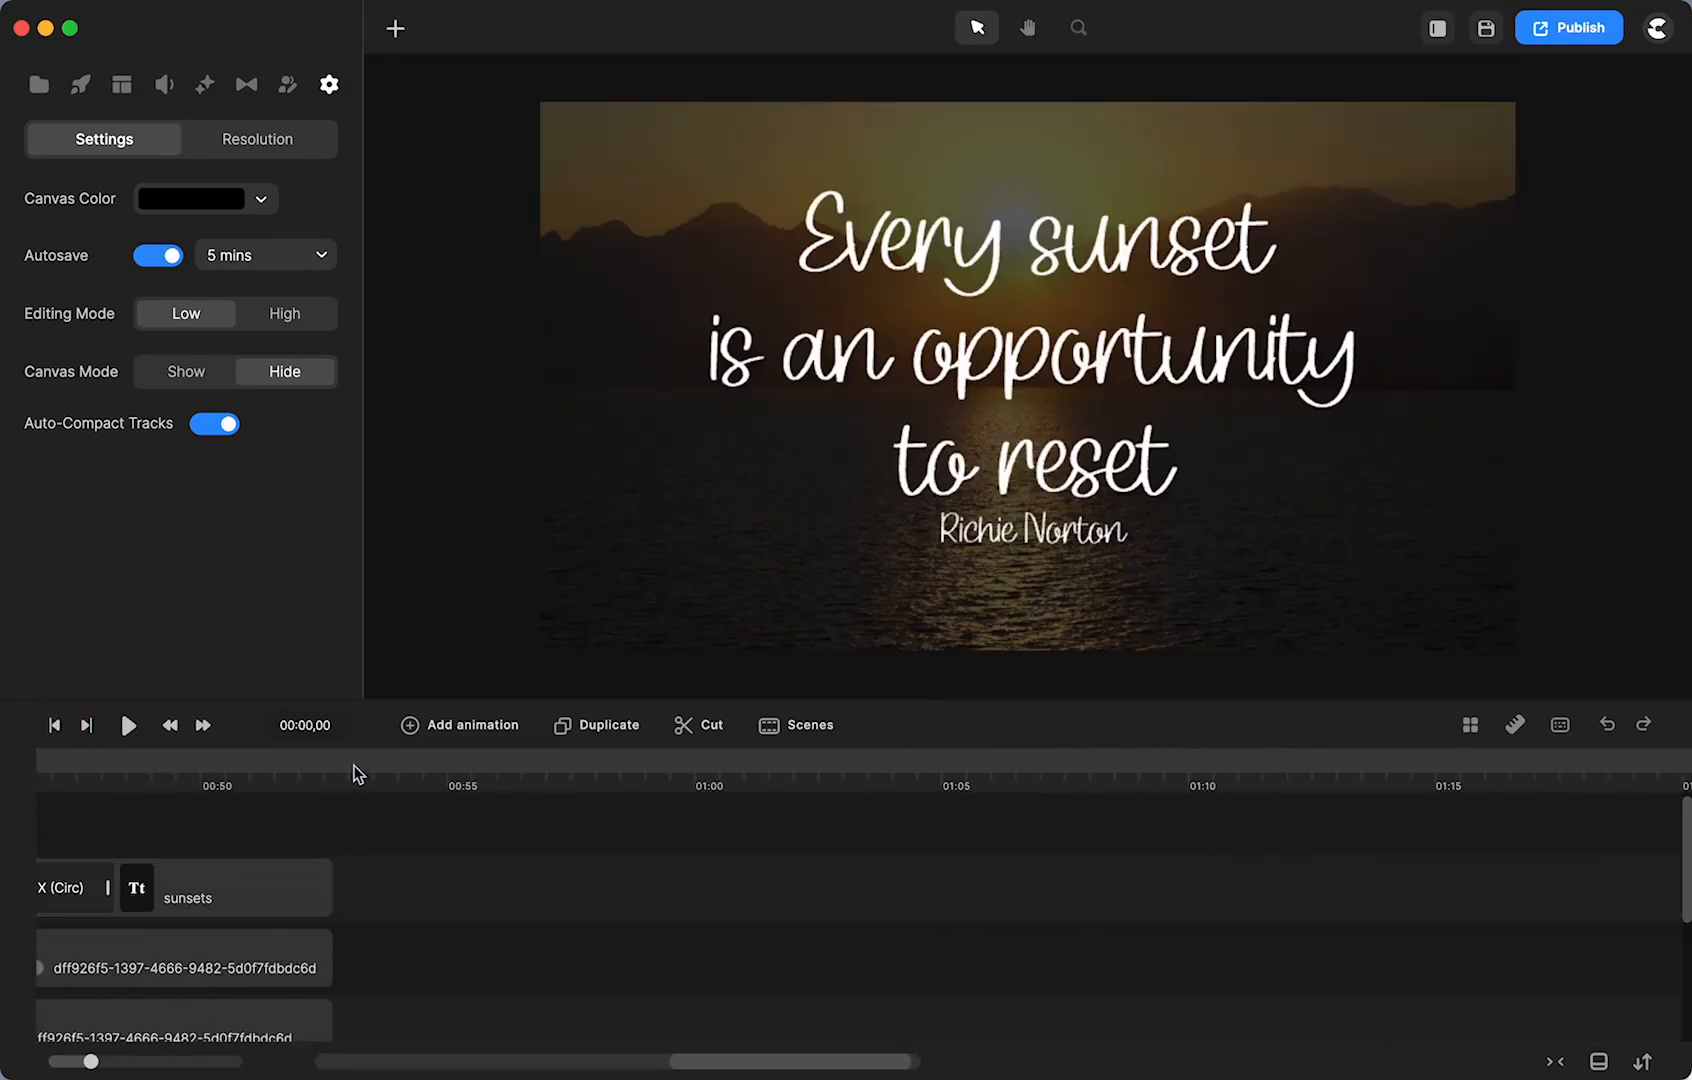
{"action": "left_click", "coordinate": [354, 765]}
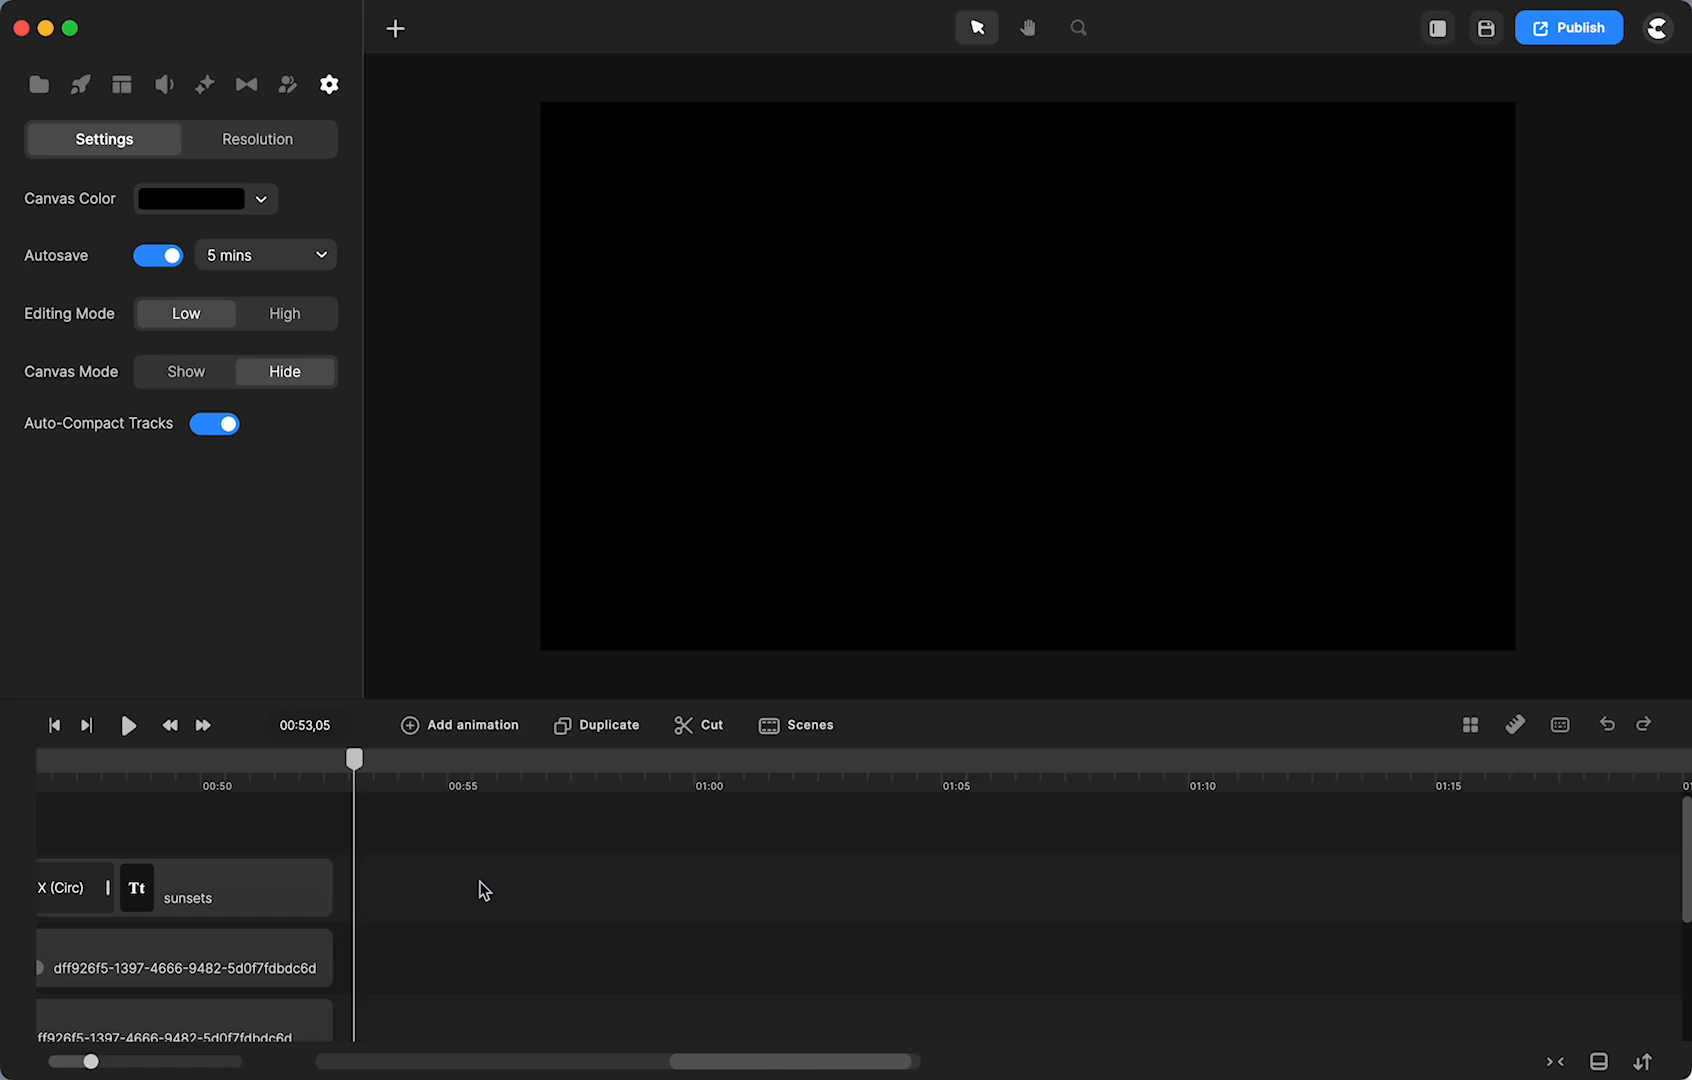
{"action": "left_click", "coordinate": [39, 84]}
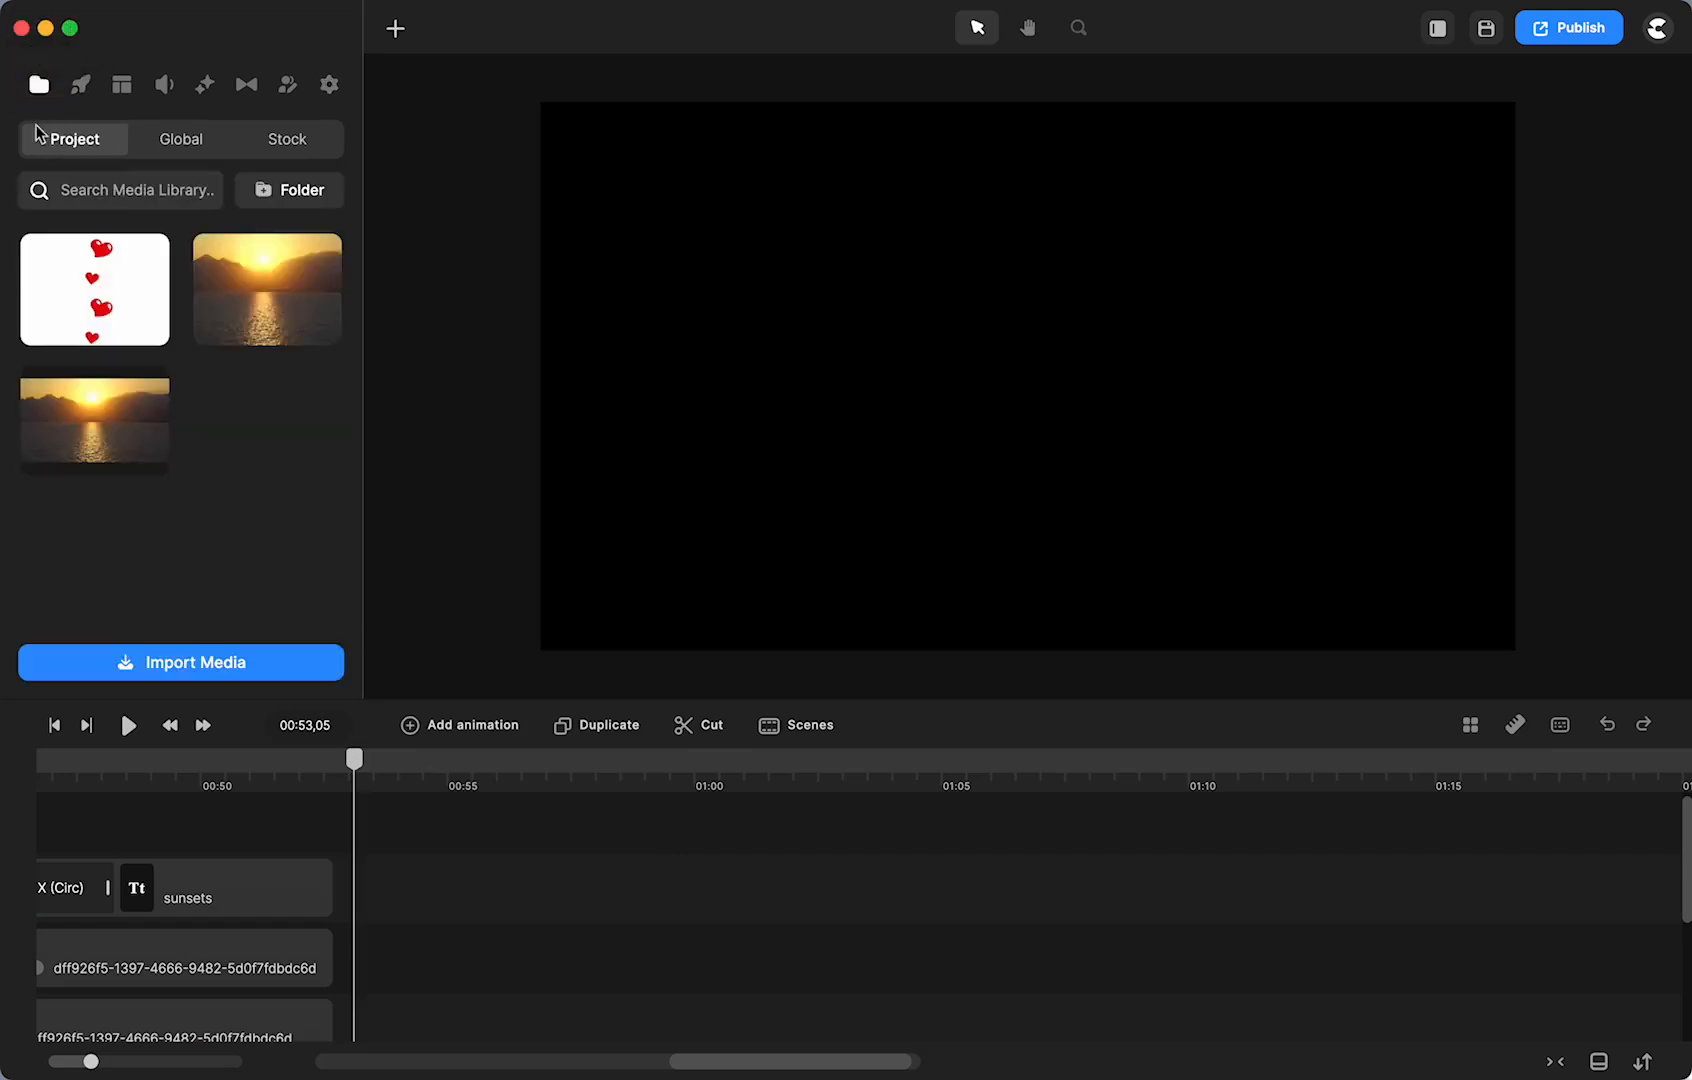
{"action": "left_click", "coordinate": [293, 144]}
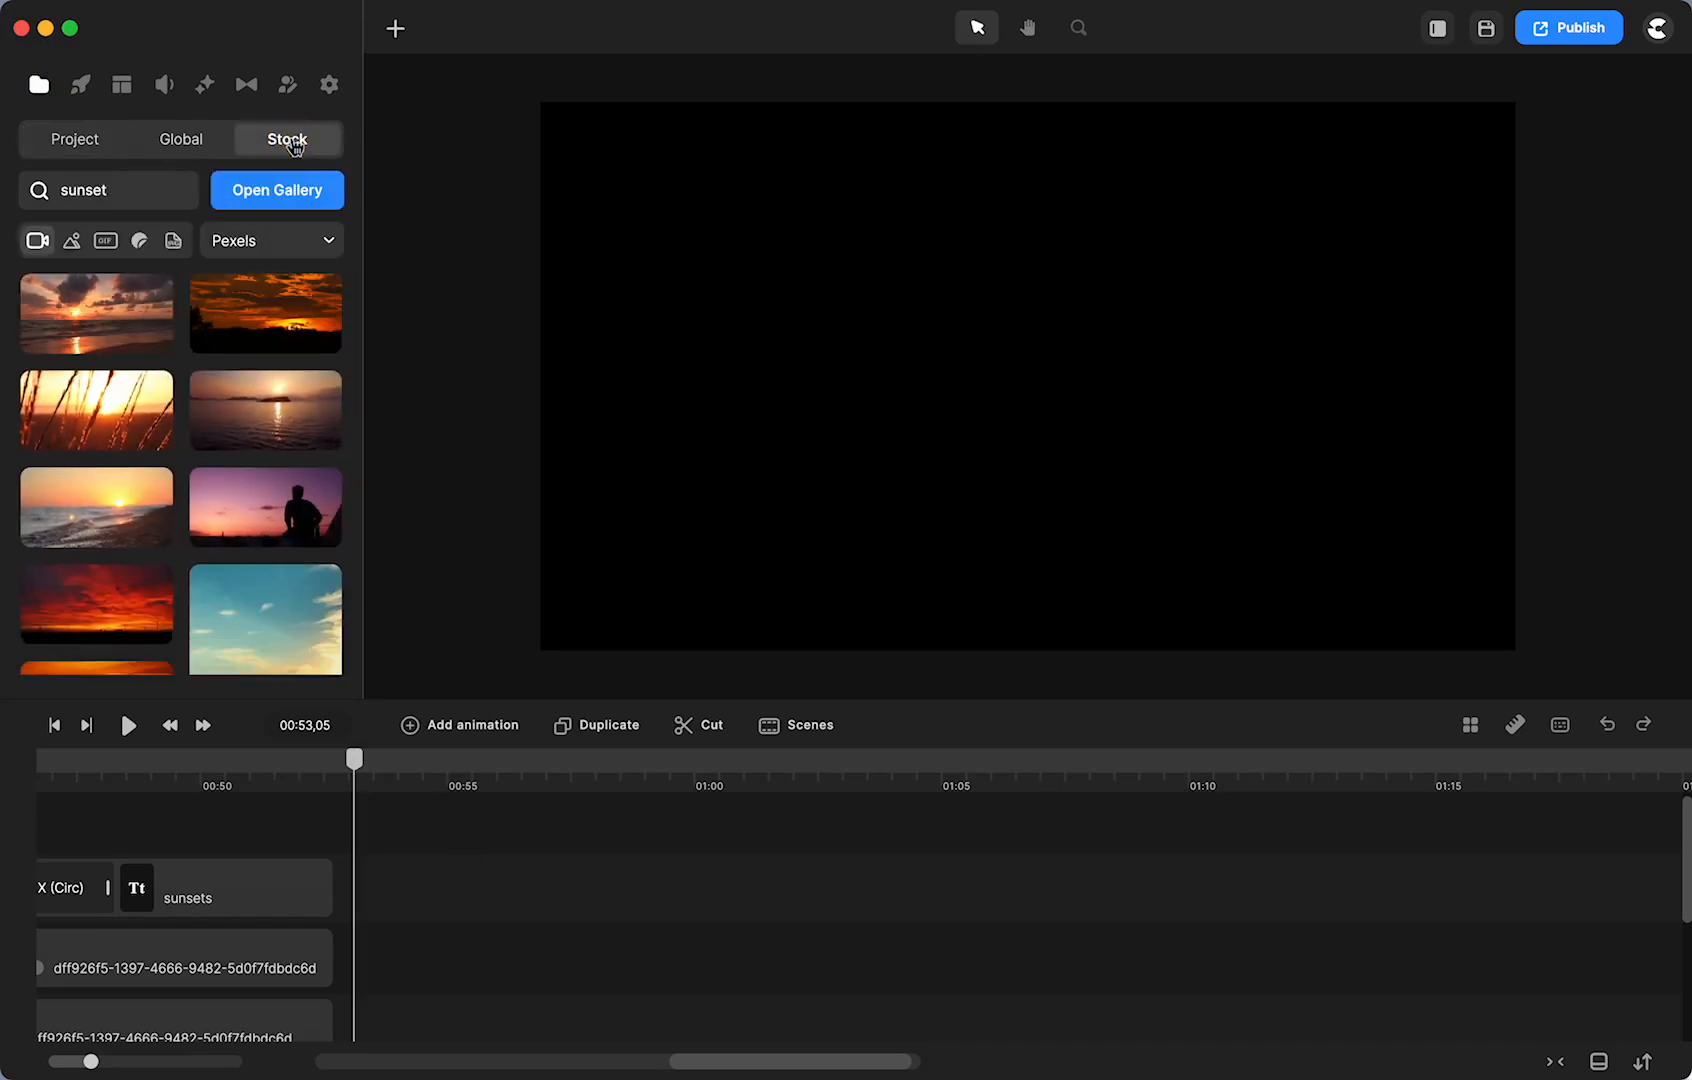
{"action": "scroll", "coordinate": [160, 485], "scroll_direction": "down", "scroll_amount": 5}
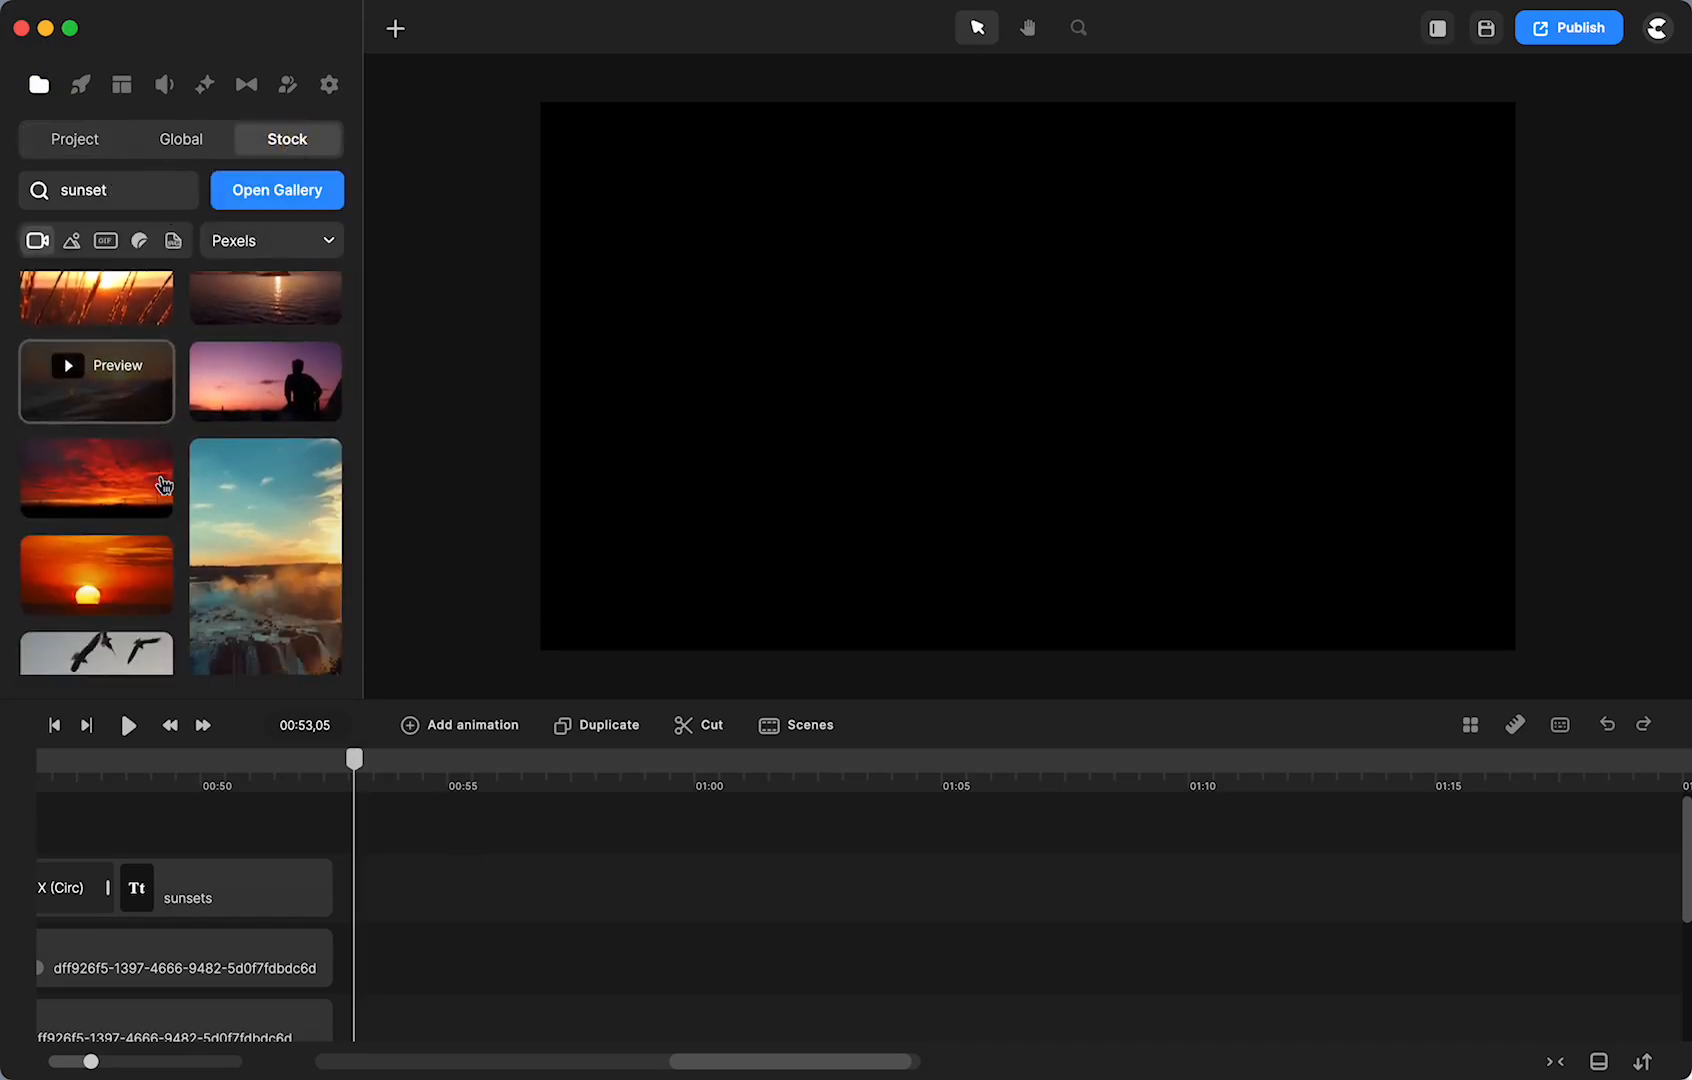
{"action": "scroll", "coordinate": [162, 487], "scroll_direction": "down", "scroll_amount": 10}
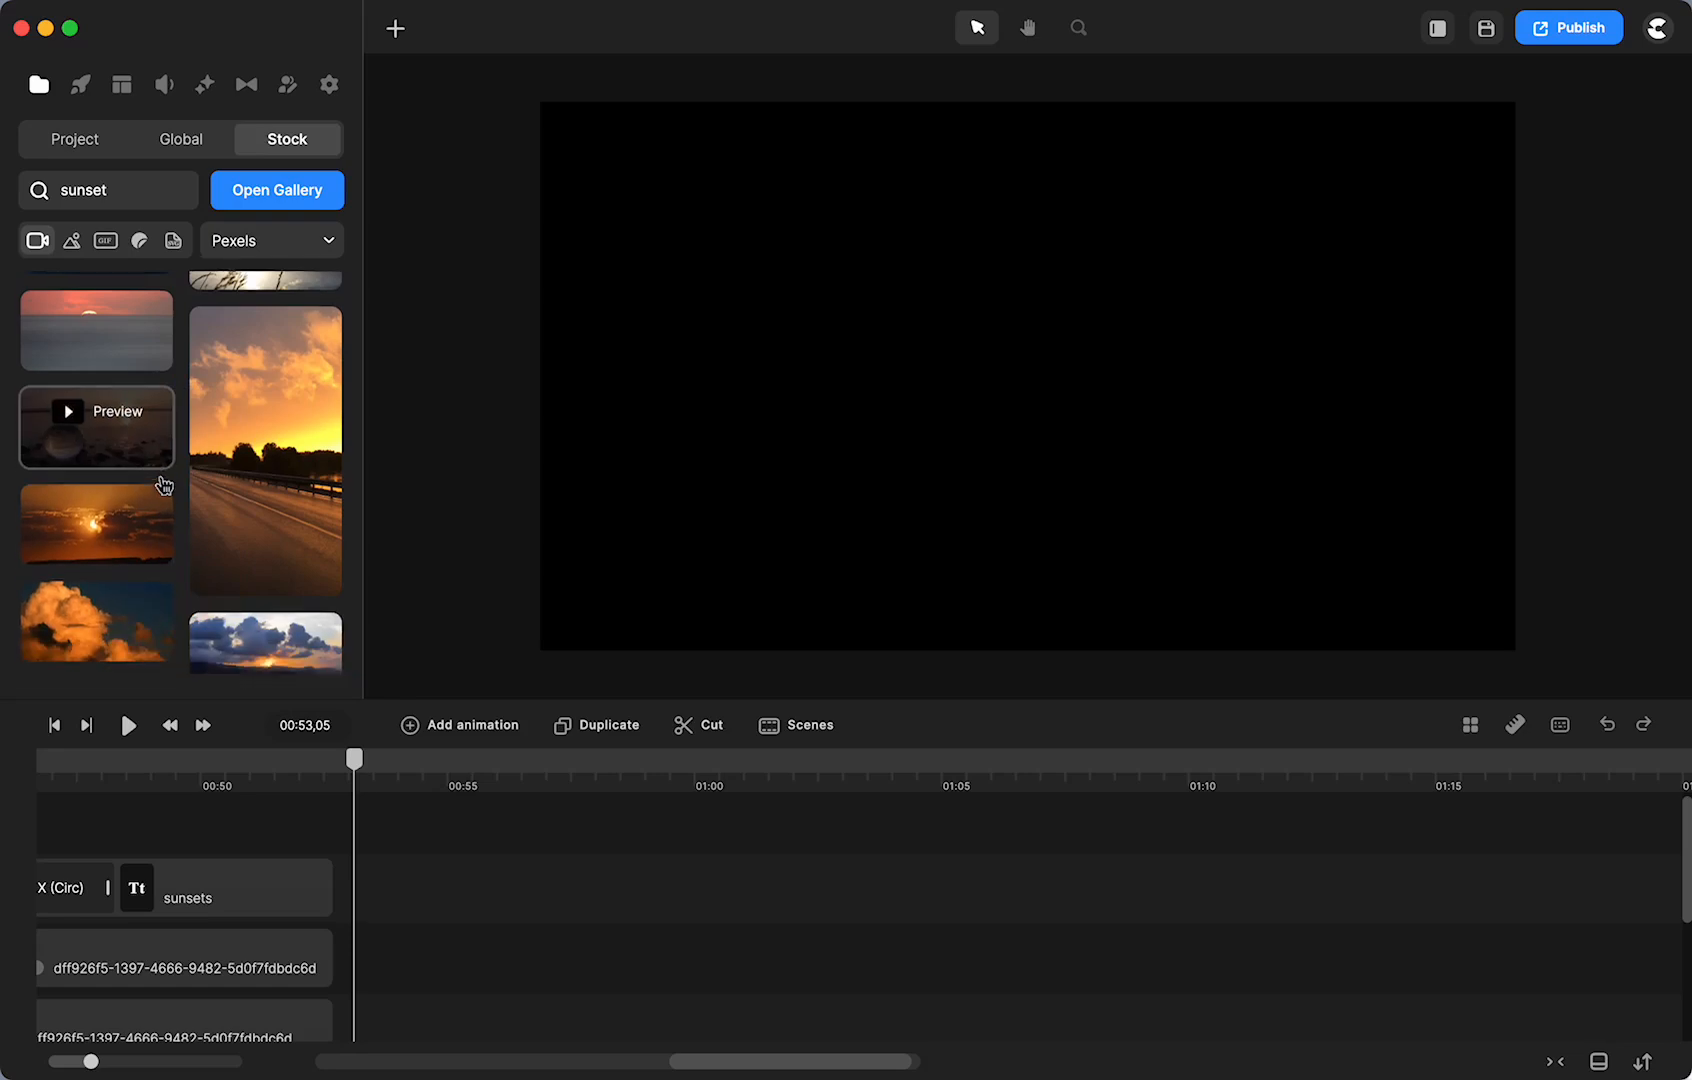
{"action": "scroll", "coordinate": [164, 485], "scroll_direction": "down", "scroll_amount": 10}
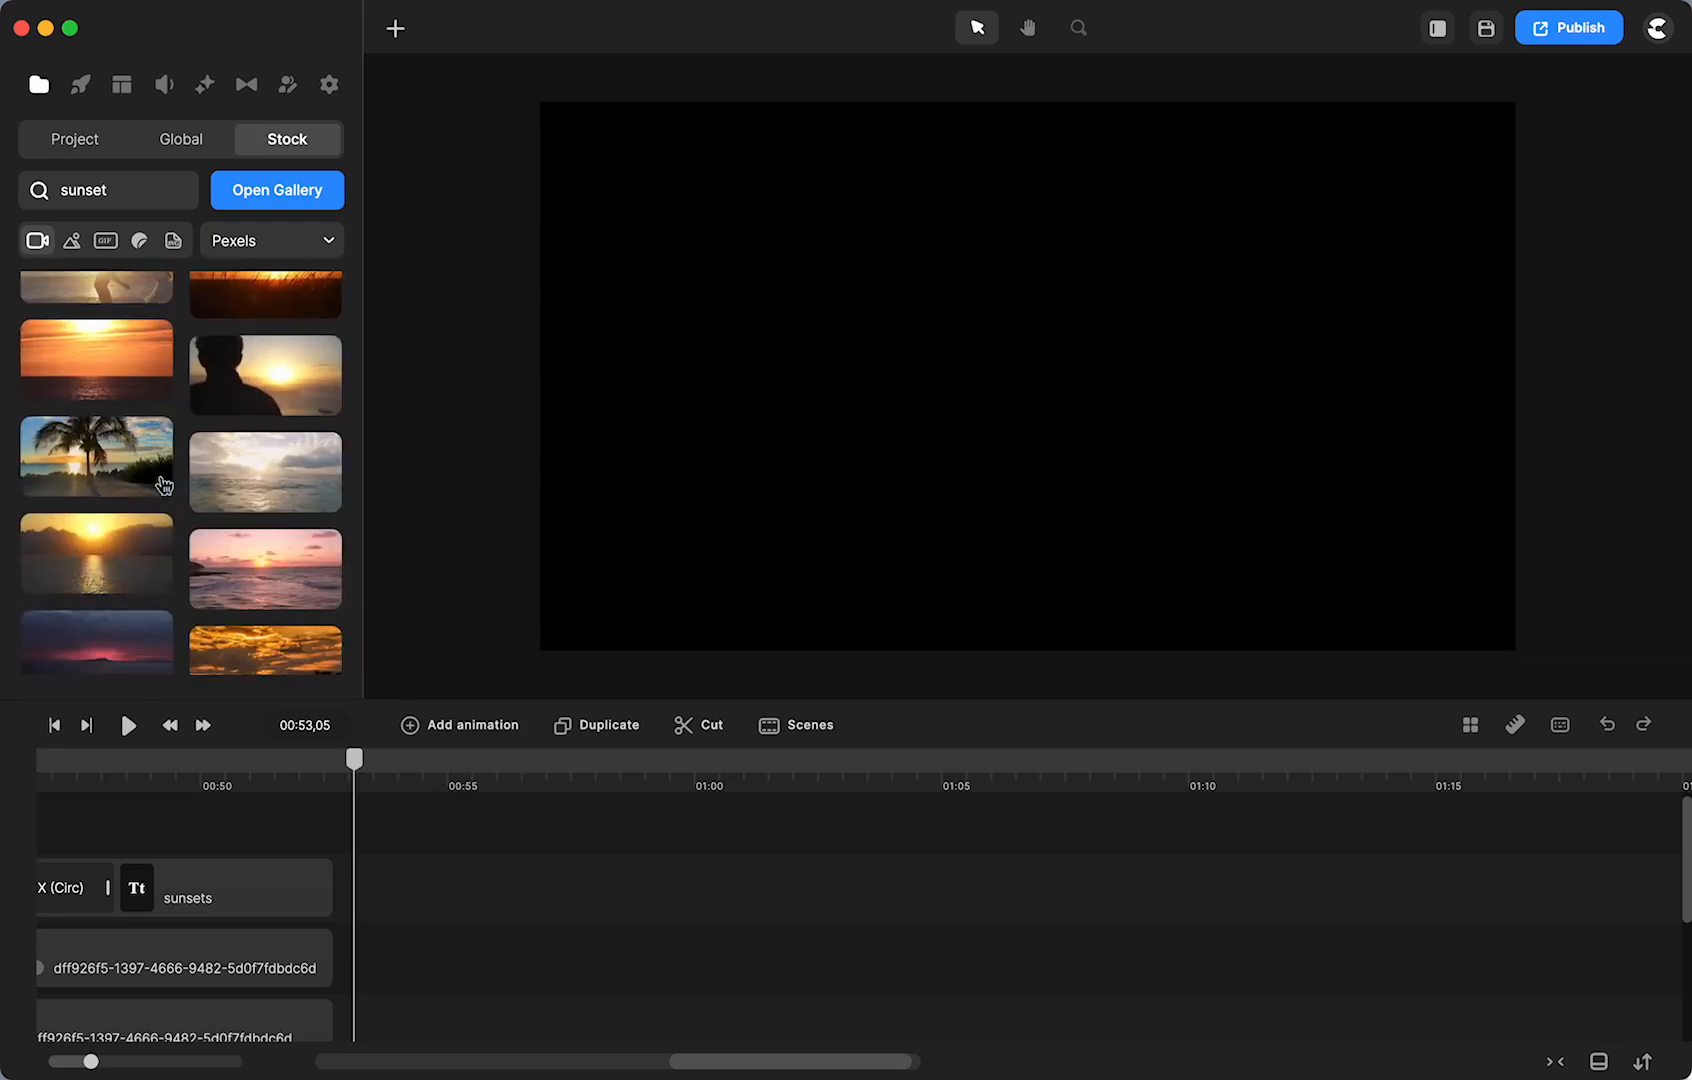
{"action": "scroll", "coordinate": [162, 483], "scroll_direction": "down", "scroll_amount": 1}
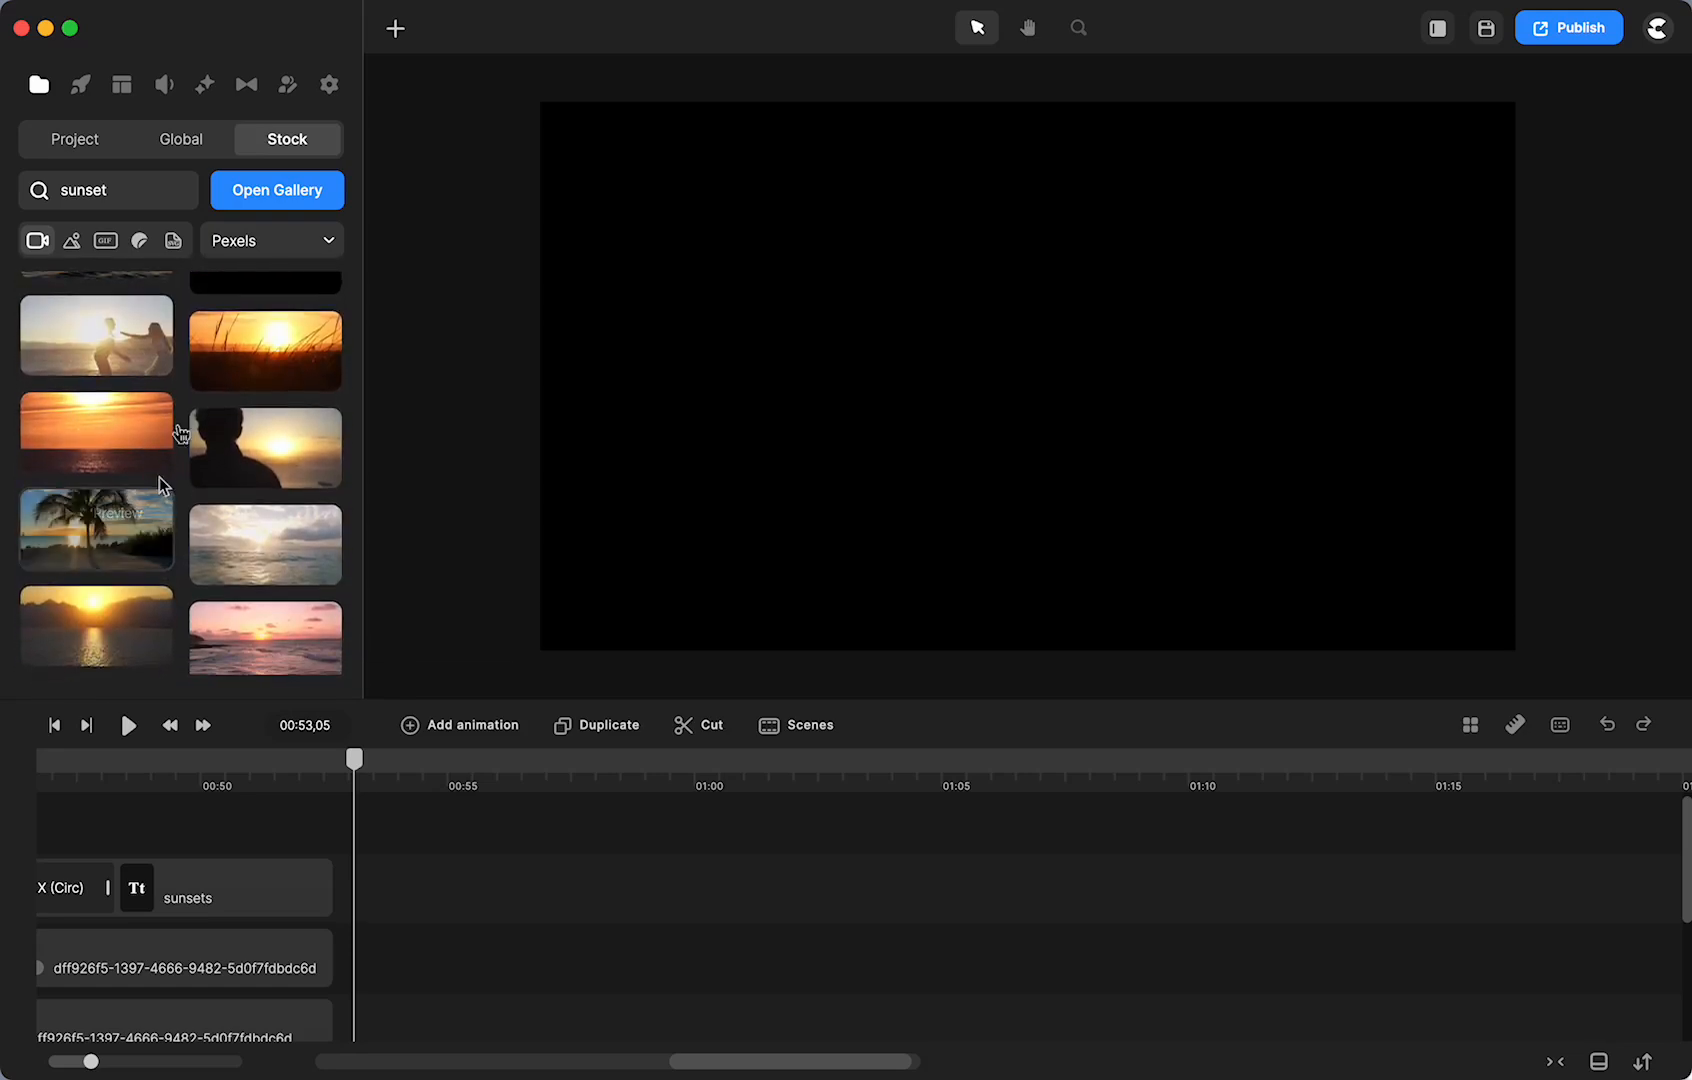
- Check the sunsets title at 00:48, then return the playhead to 00:53
{"action": "left_click", "coordinate": [130, 763]}
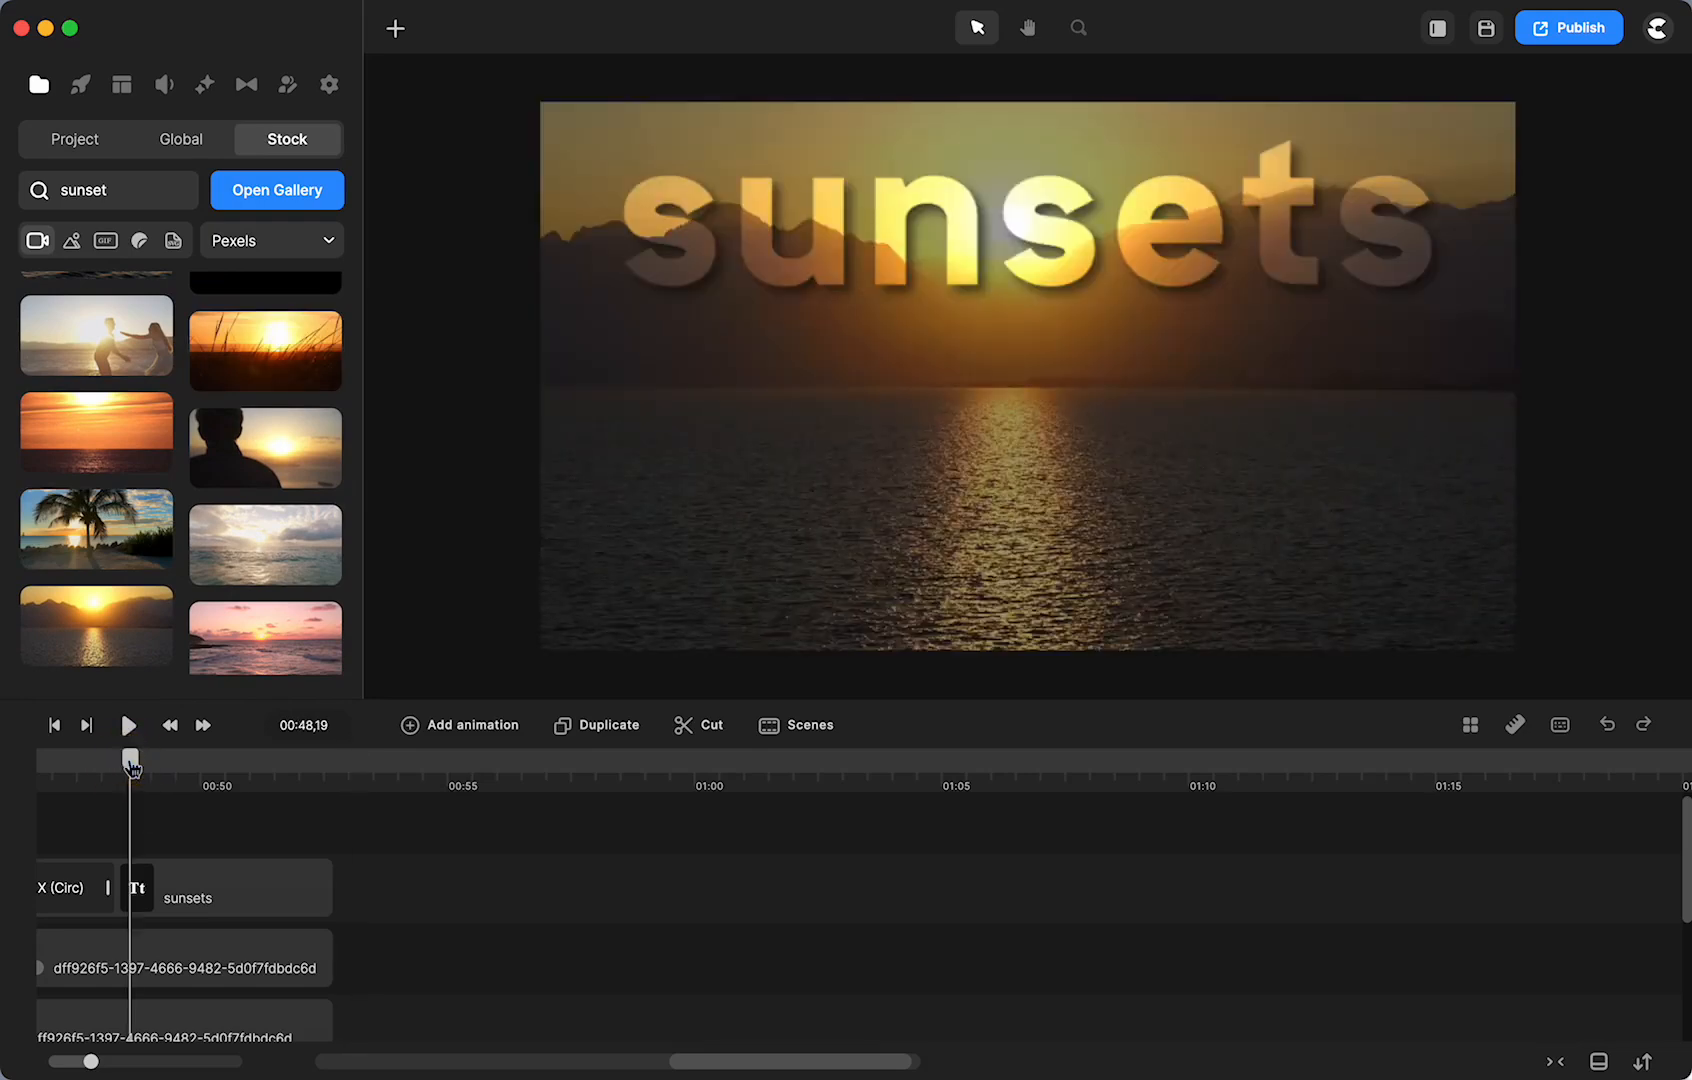
{"action": "scroll", "coordinate": [205, 500], "scroll_direction": "down", "scroll_amount": 3}
{"action": "scroll", "coordinate": [206, 498], "scroll_direction": "down", "scroll_amount": 2}
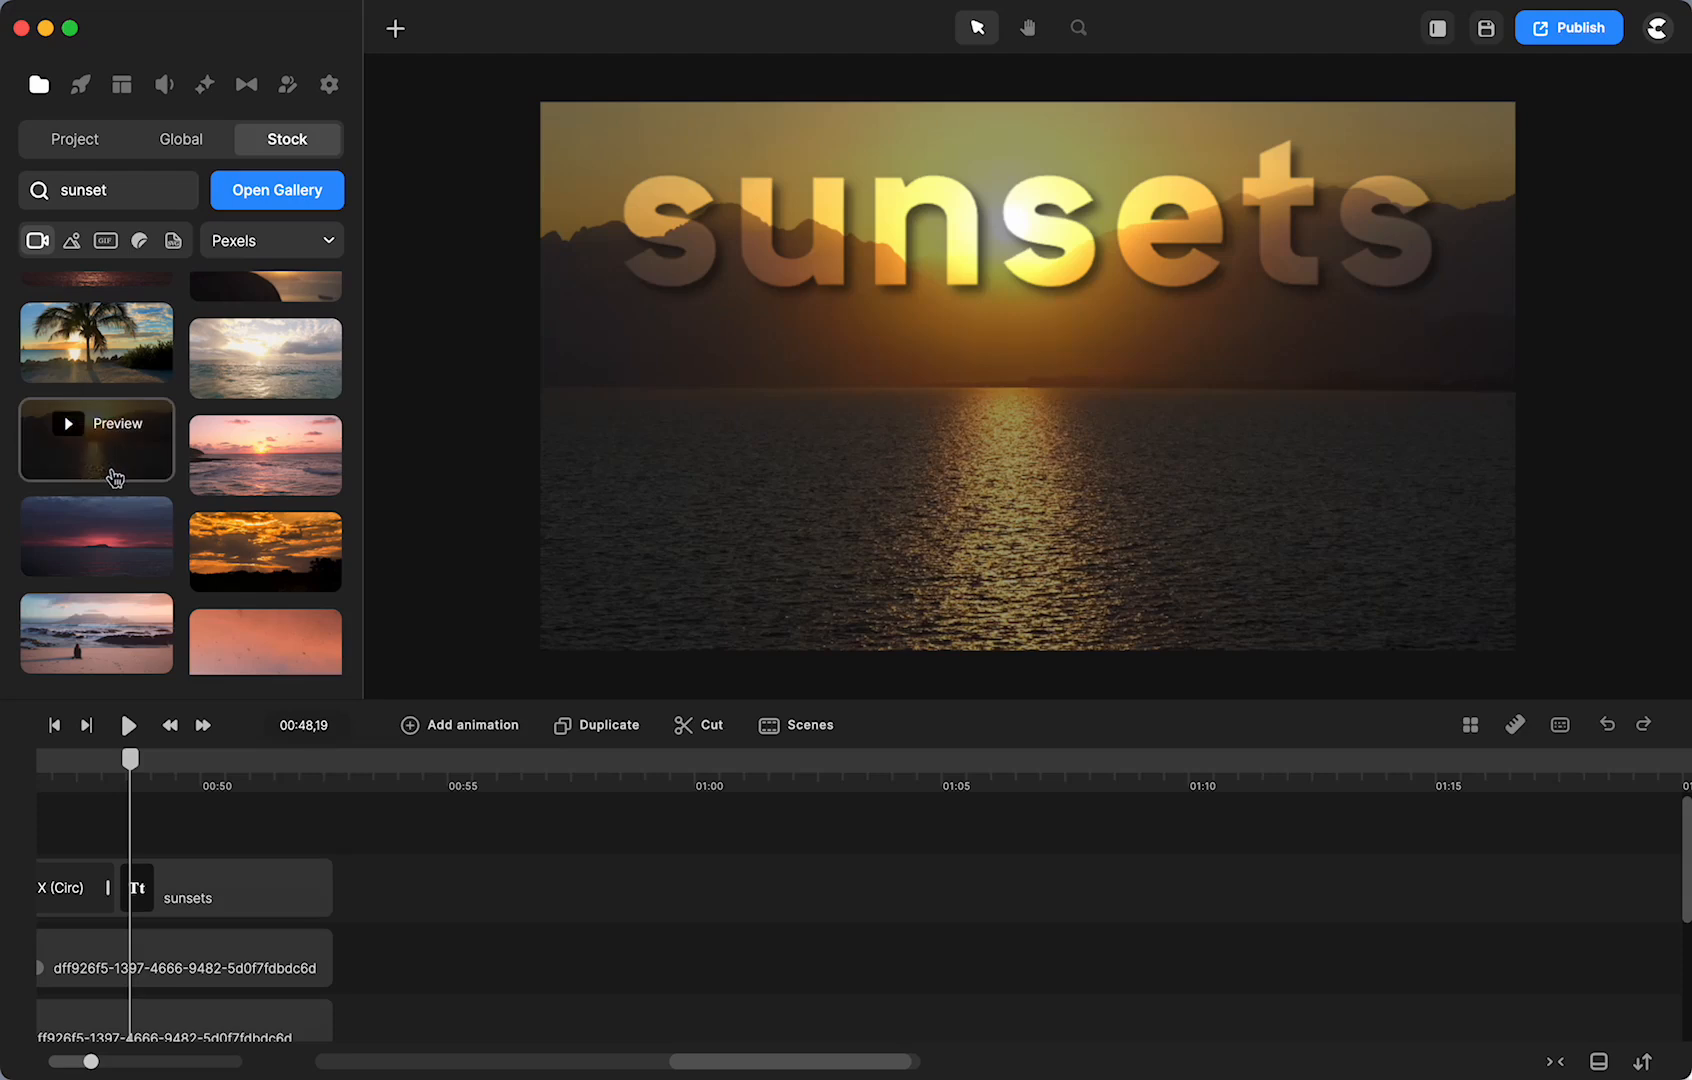
{"action": "left_click", "coordinate": [352, 767]}
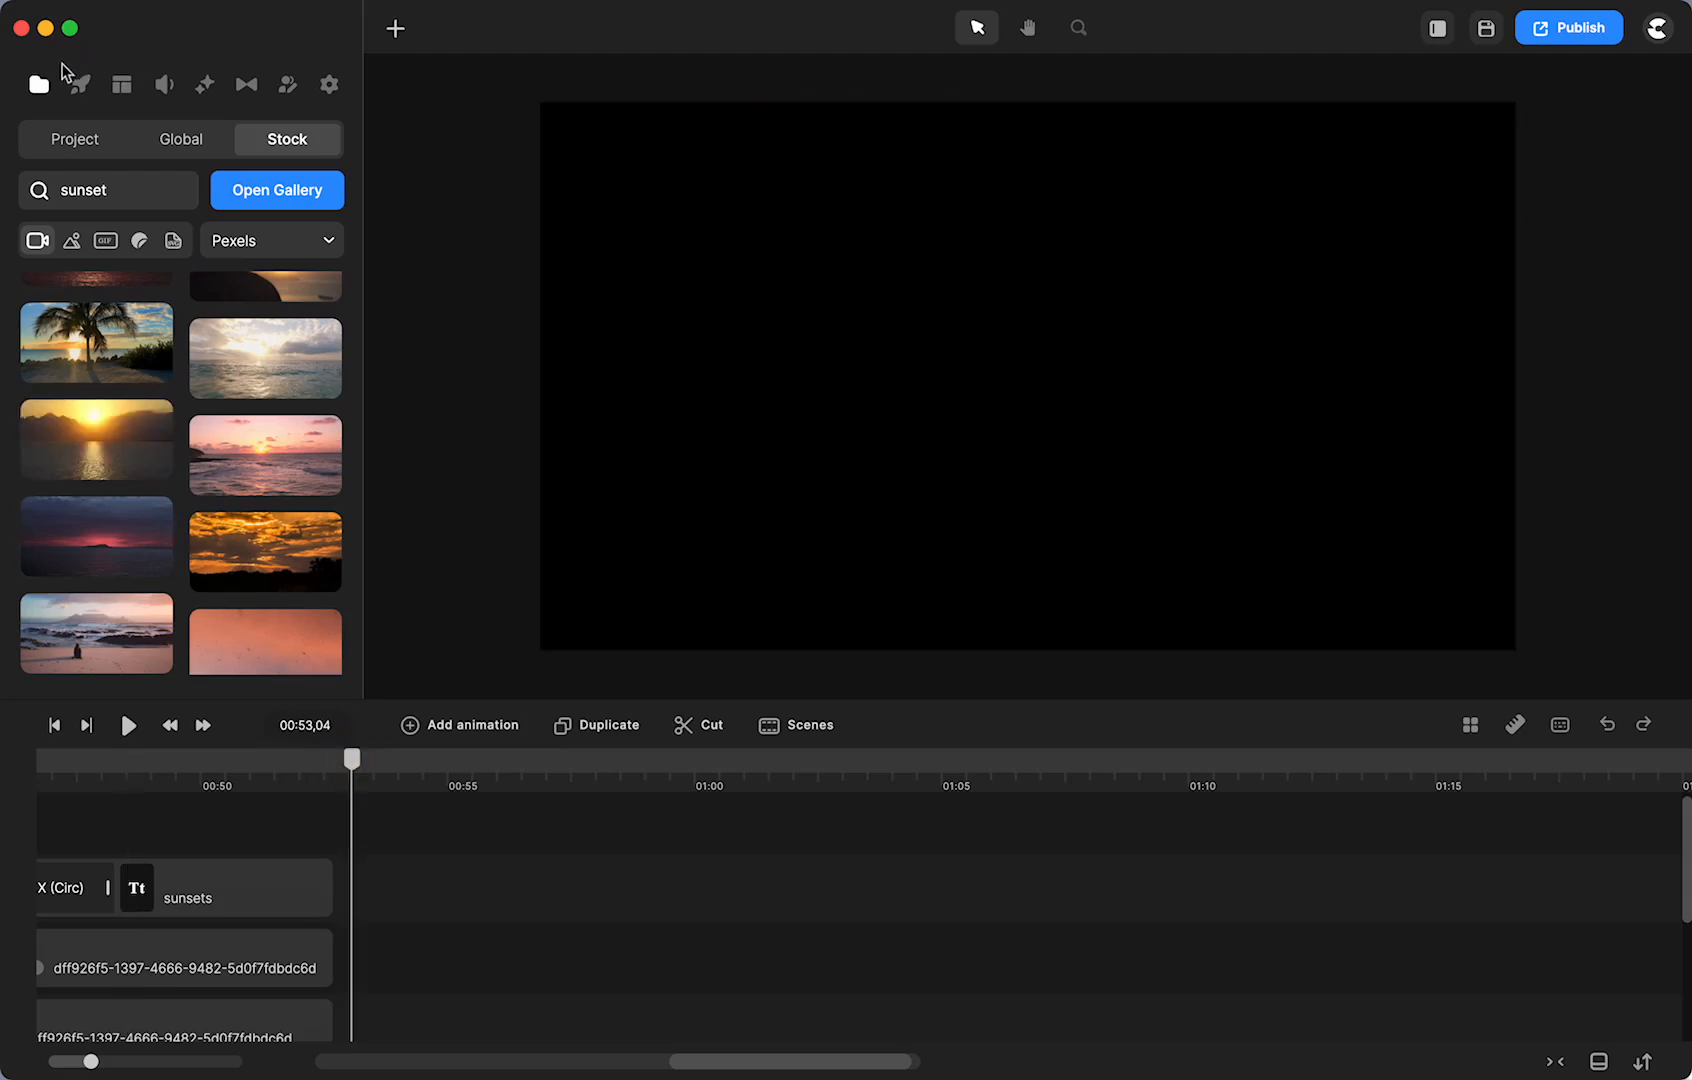
- Add the project's sunset footage at 00:53 on the sunsets title's track
{"action": "left_click", "coordinate": [74, 146]}
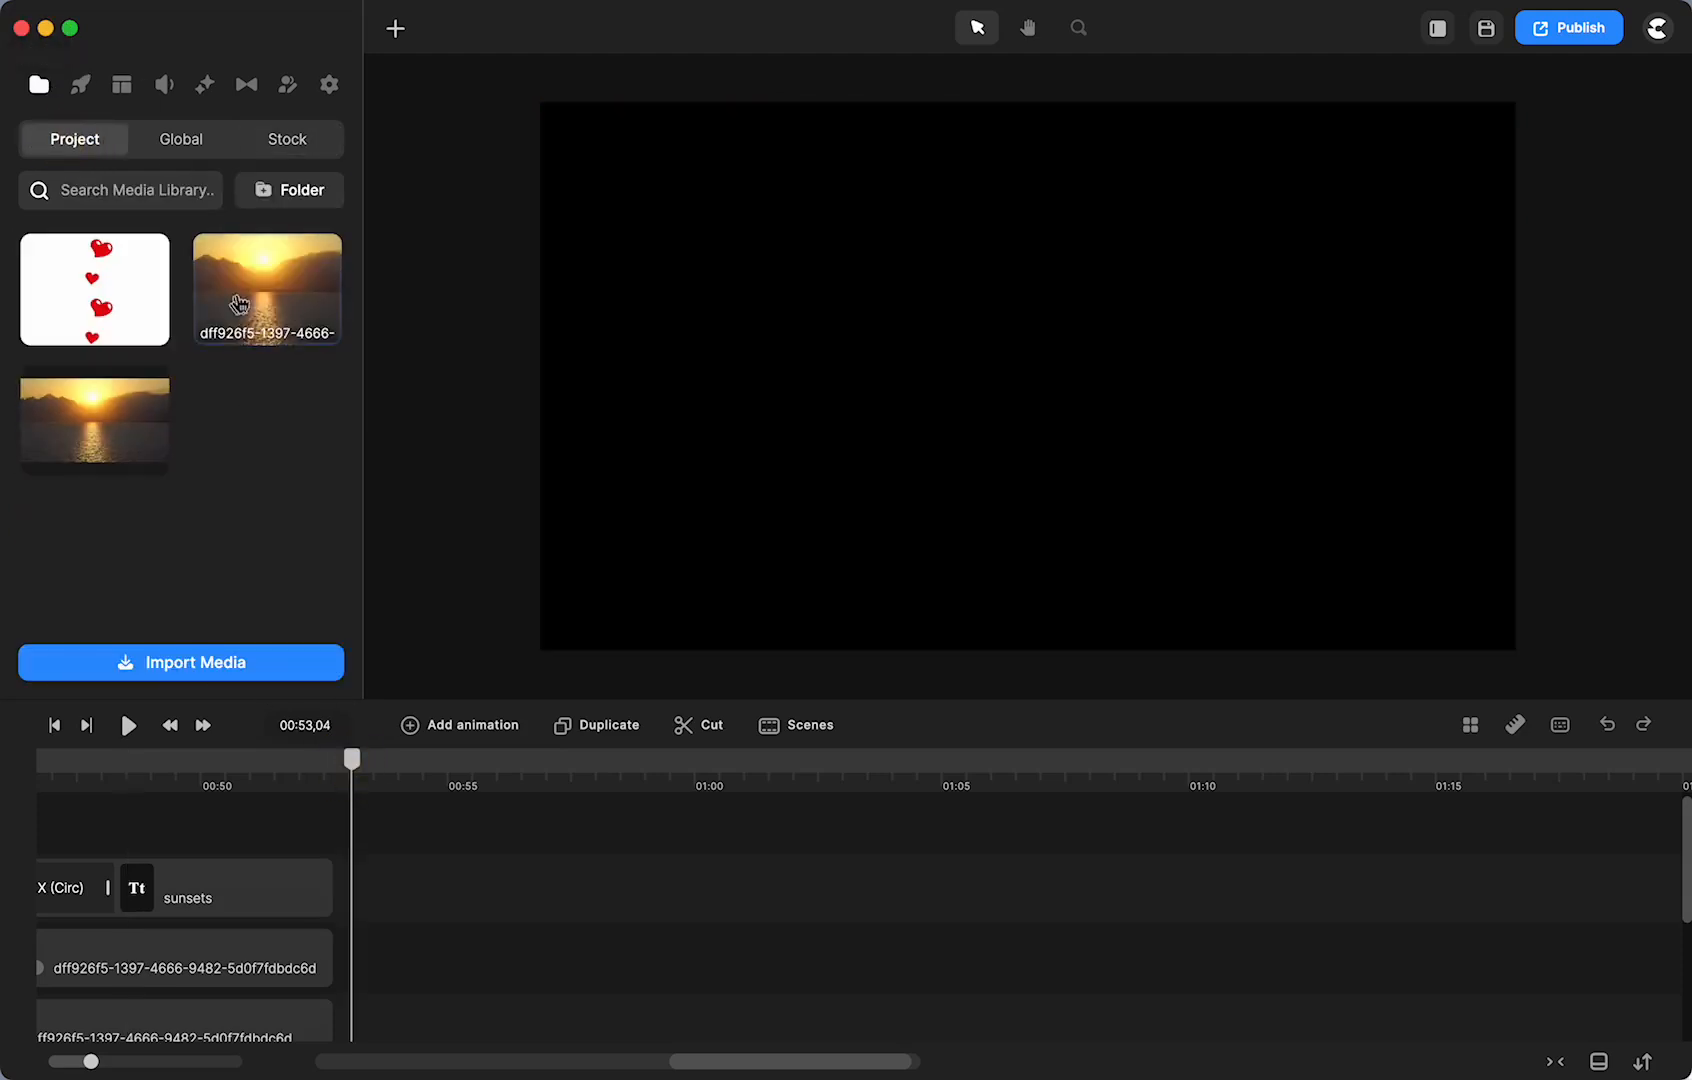
{"action": "left_click_drag", "start_coordinate": [260, 307], "coordinate": [944, 423]}
{"action": "left_click", "coordinate": [944, 420]}
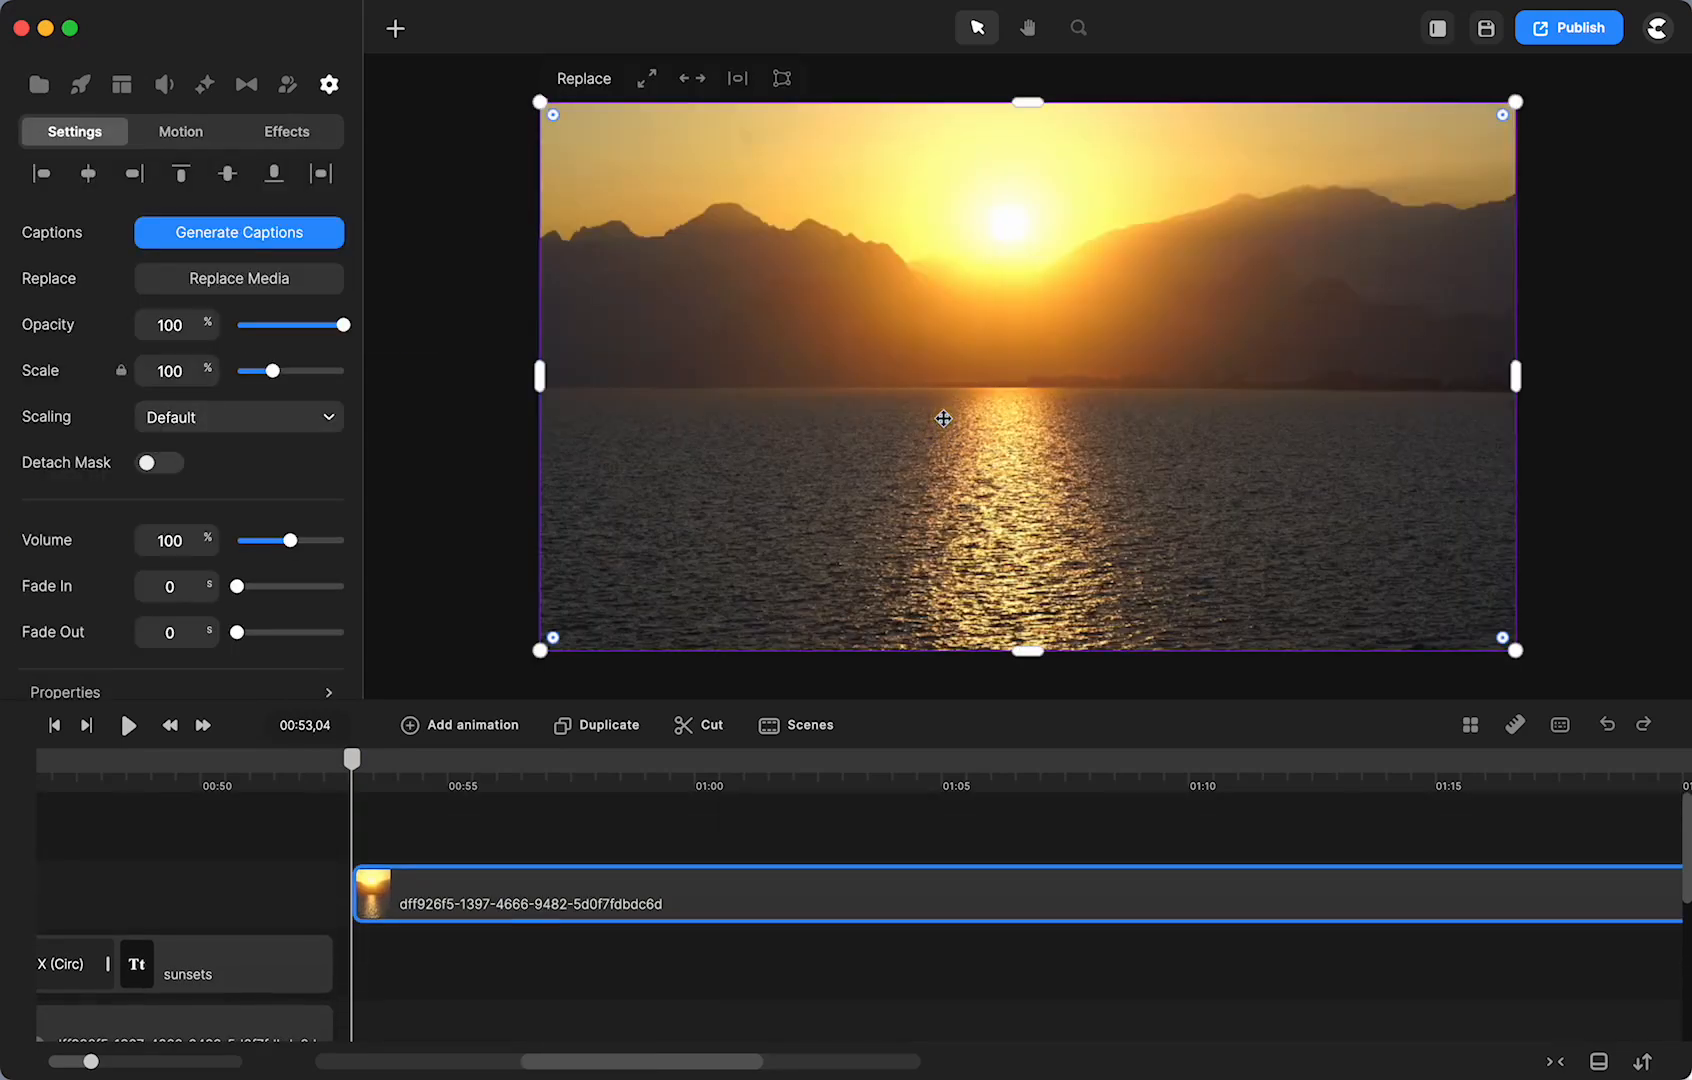
{"action": "left_click_drag", "start_coordinate": [525, 905], "coordinate": [530, 975]}
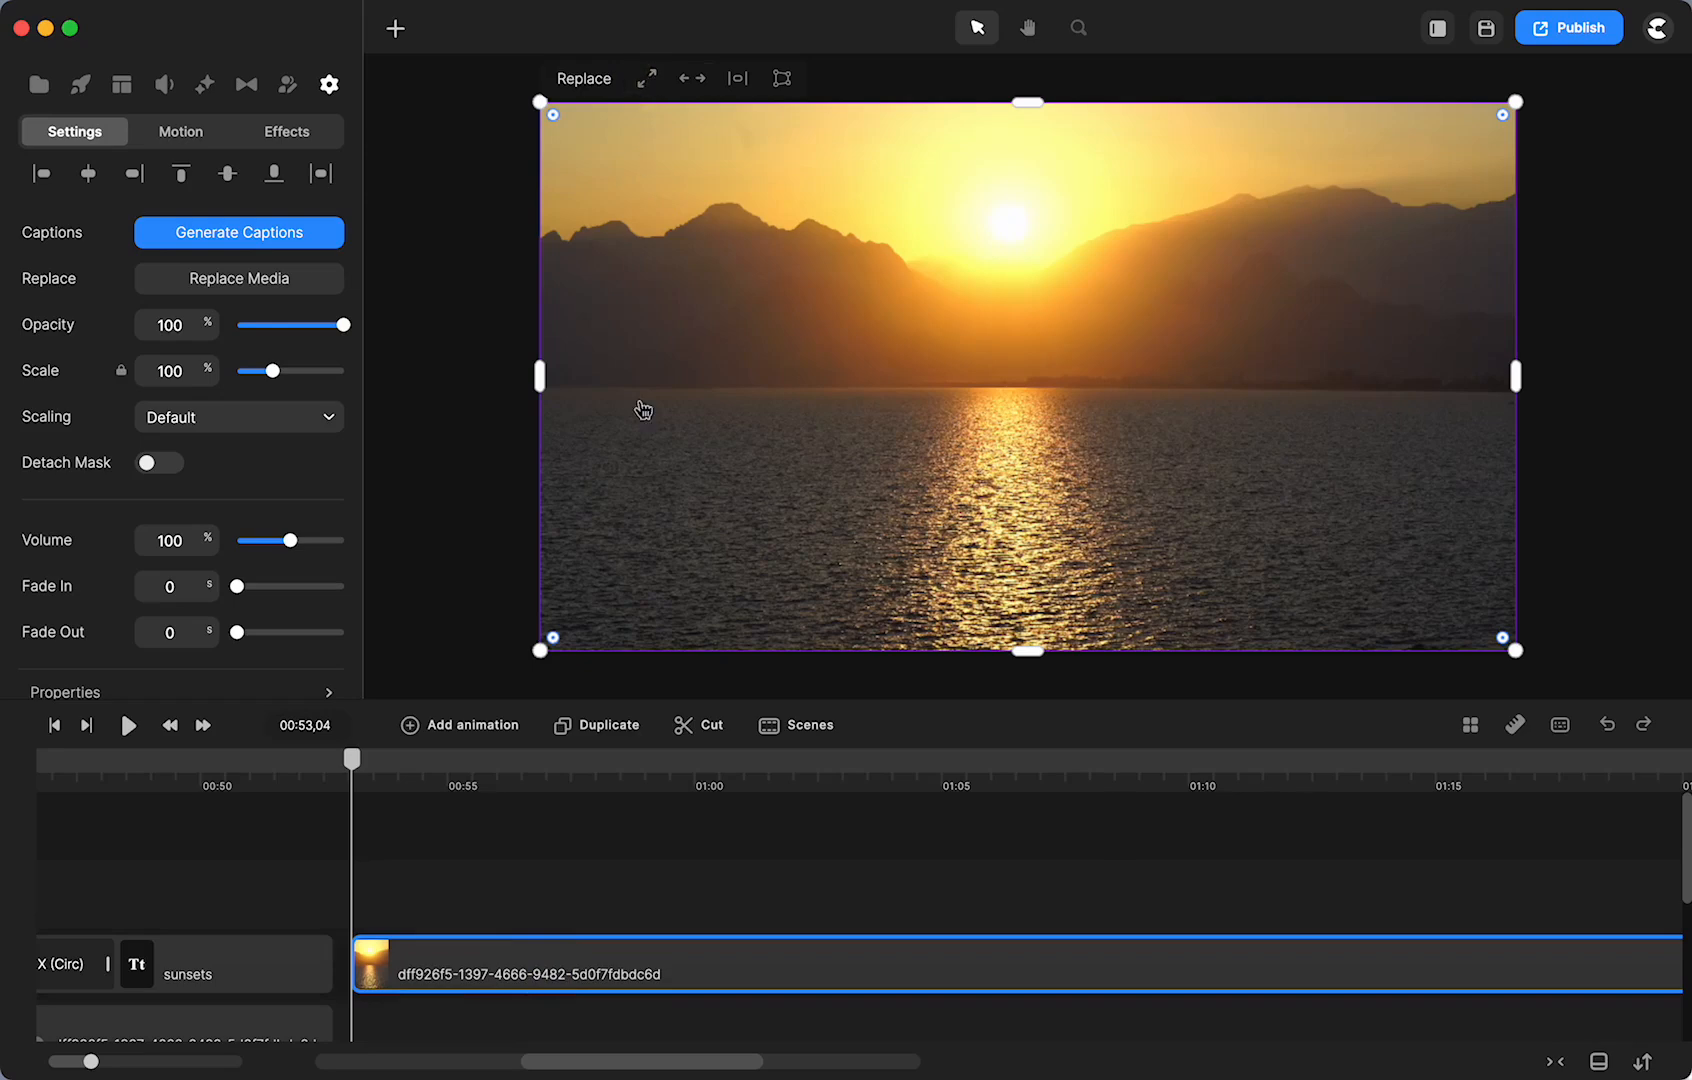
- Scale the sunset clip to fill the canvas and move it down onto the dff926f5 track
{"action": "left_click_drag", "start_coordinate": [541, 100], "coordinate": [684, 185]}
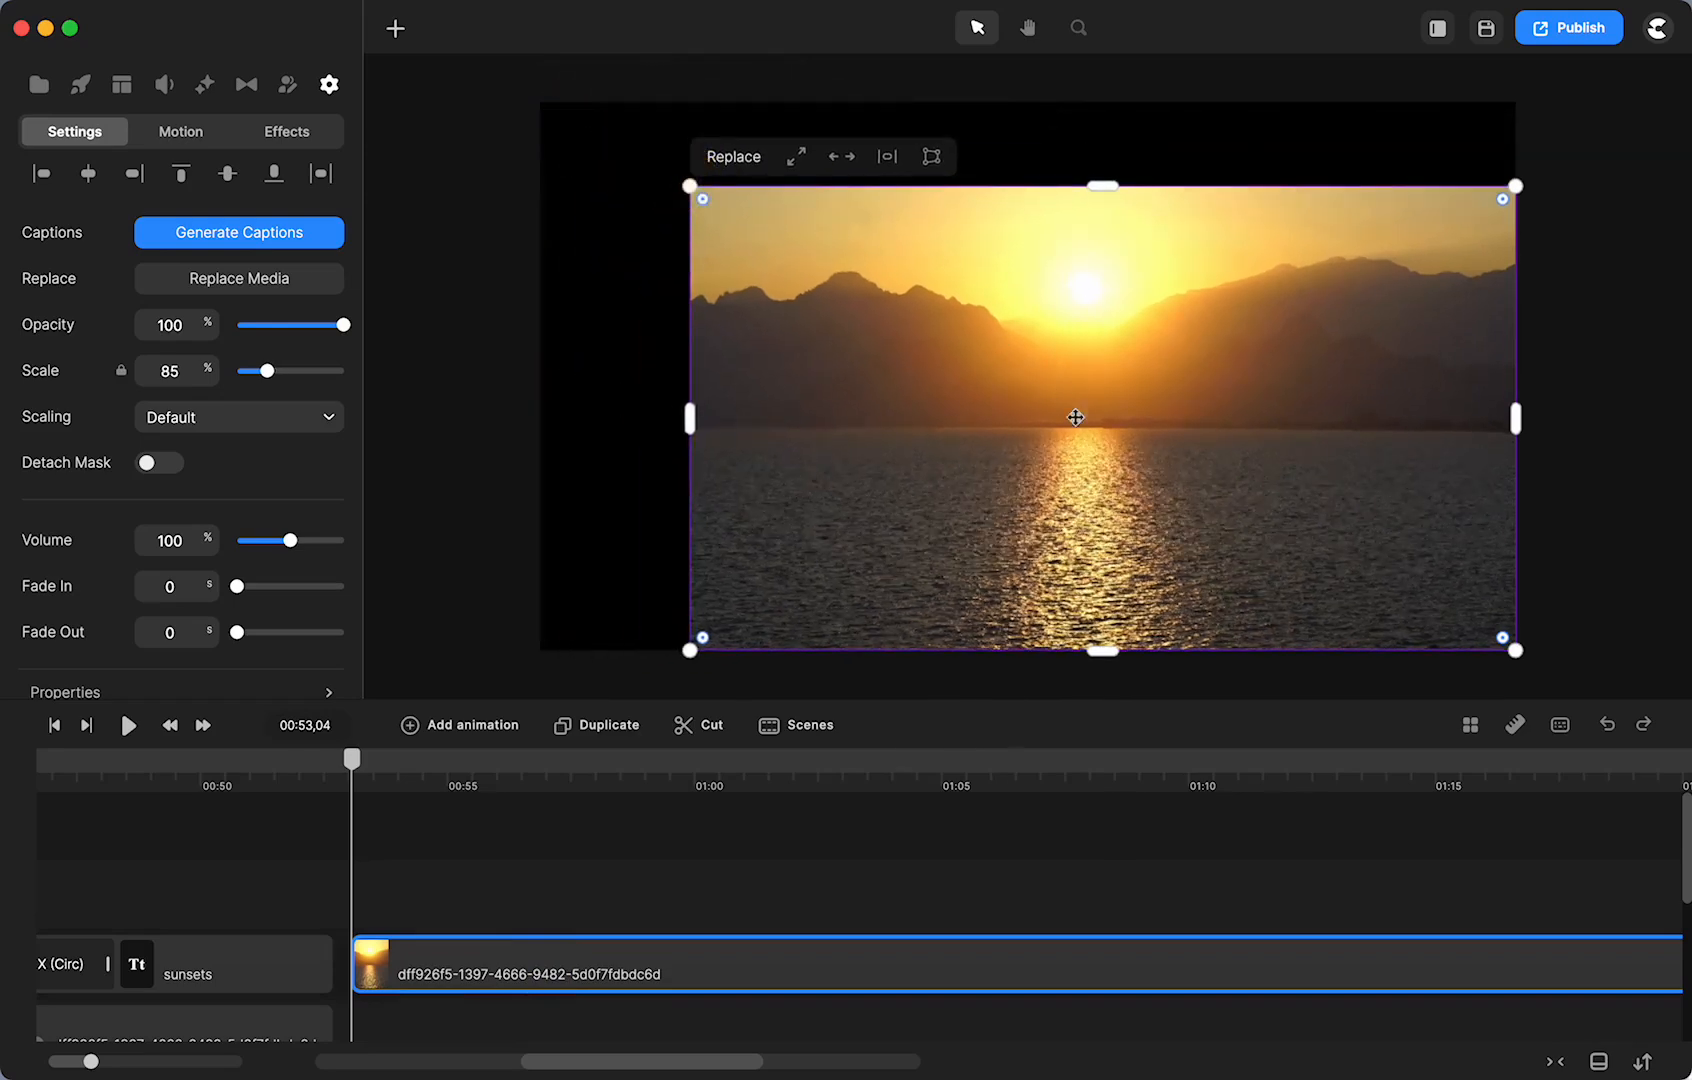
{"action": "left_click_drag", "start_coordinate": [1080, 413], "coordinate": [1001, 374]}
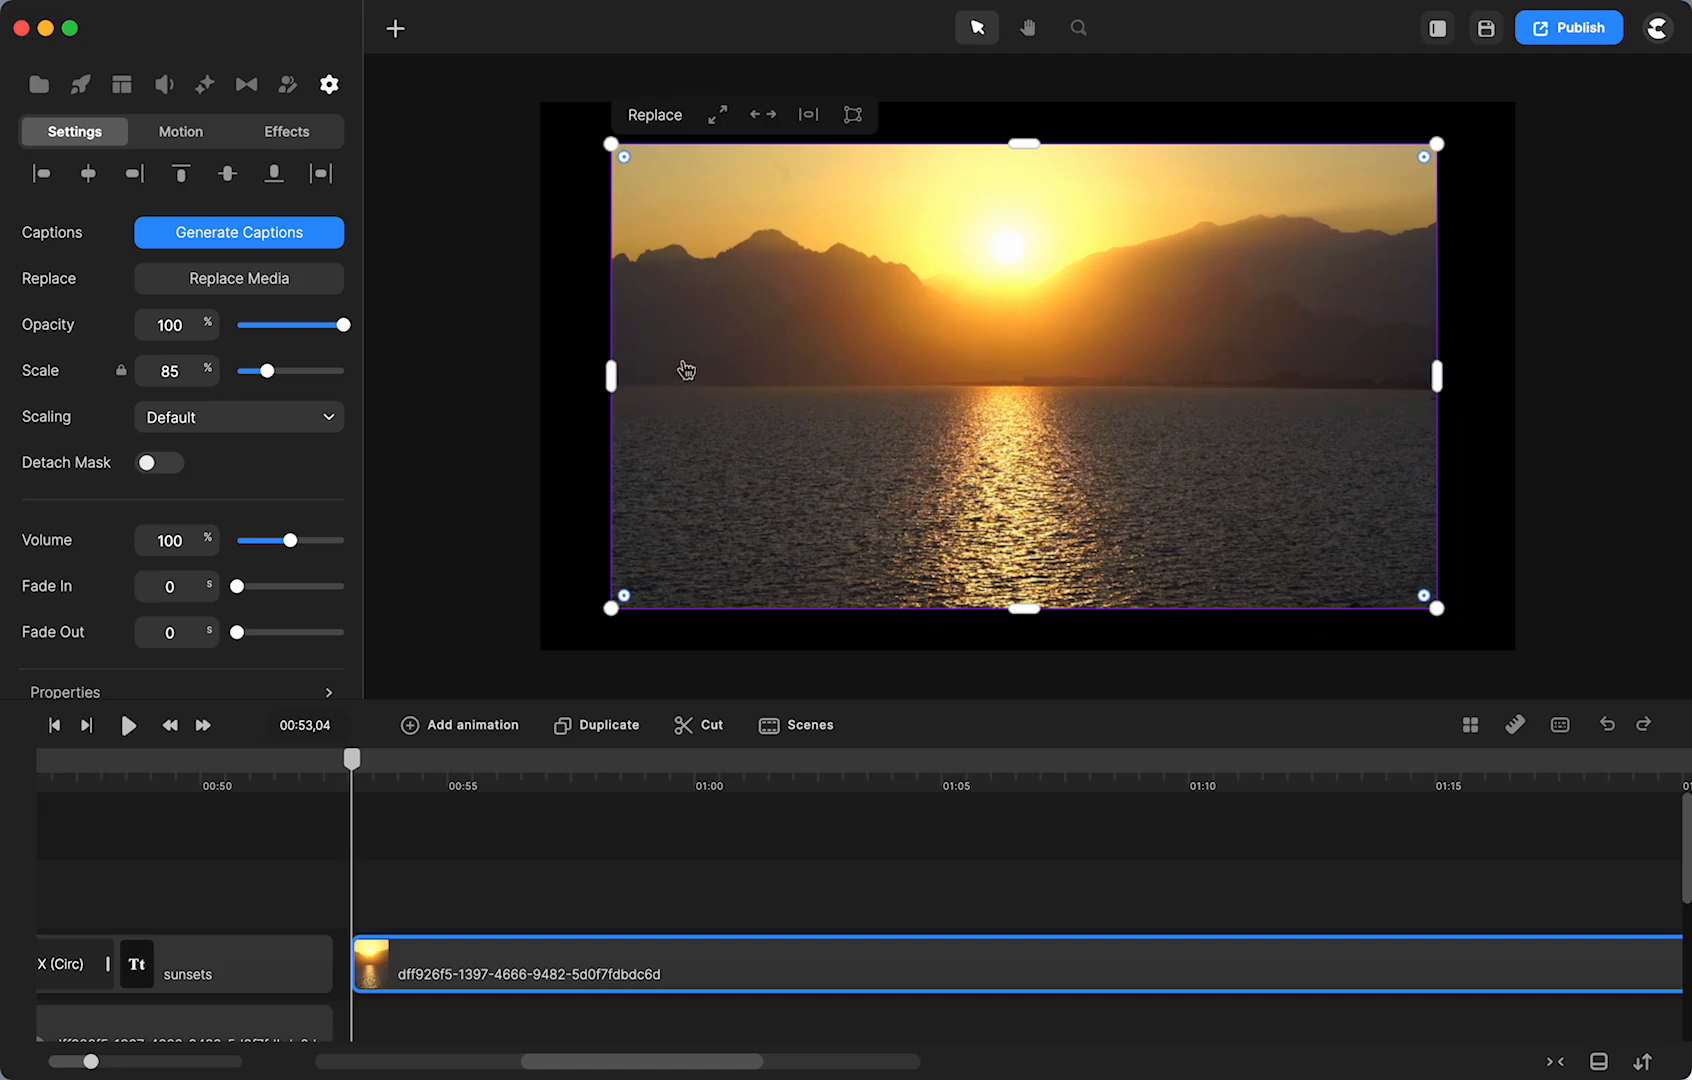
{"action": "left_click", "coordinate": [577, 379]}
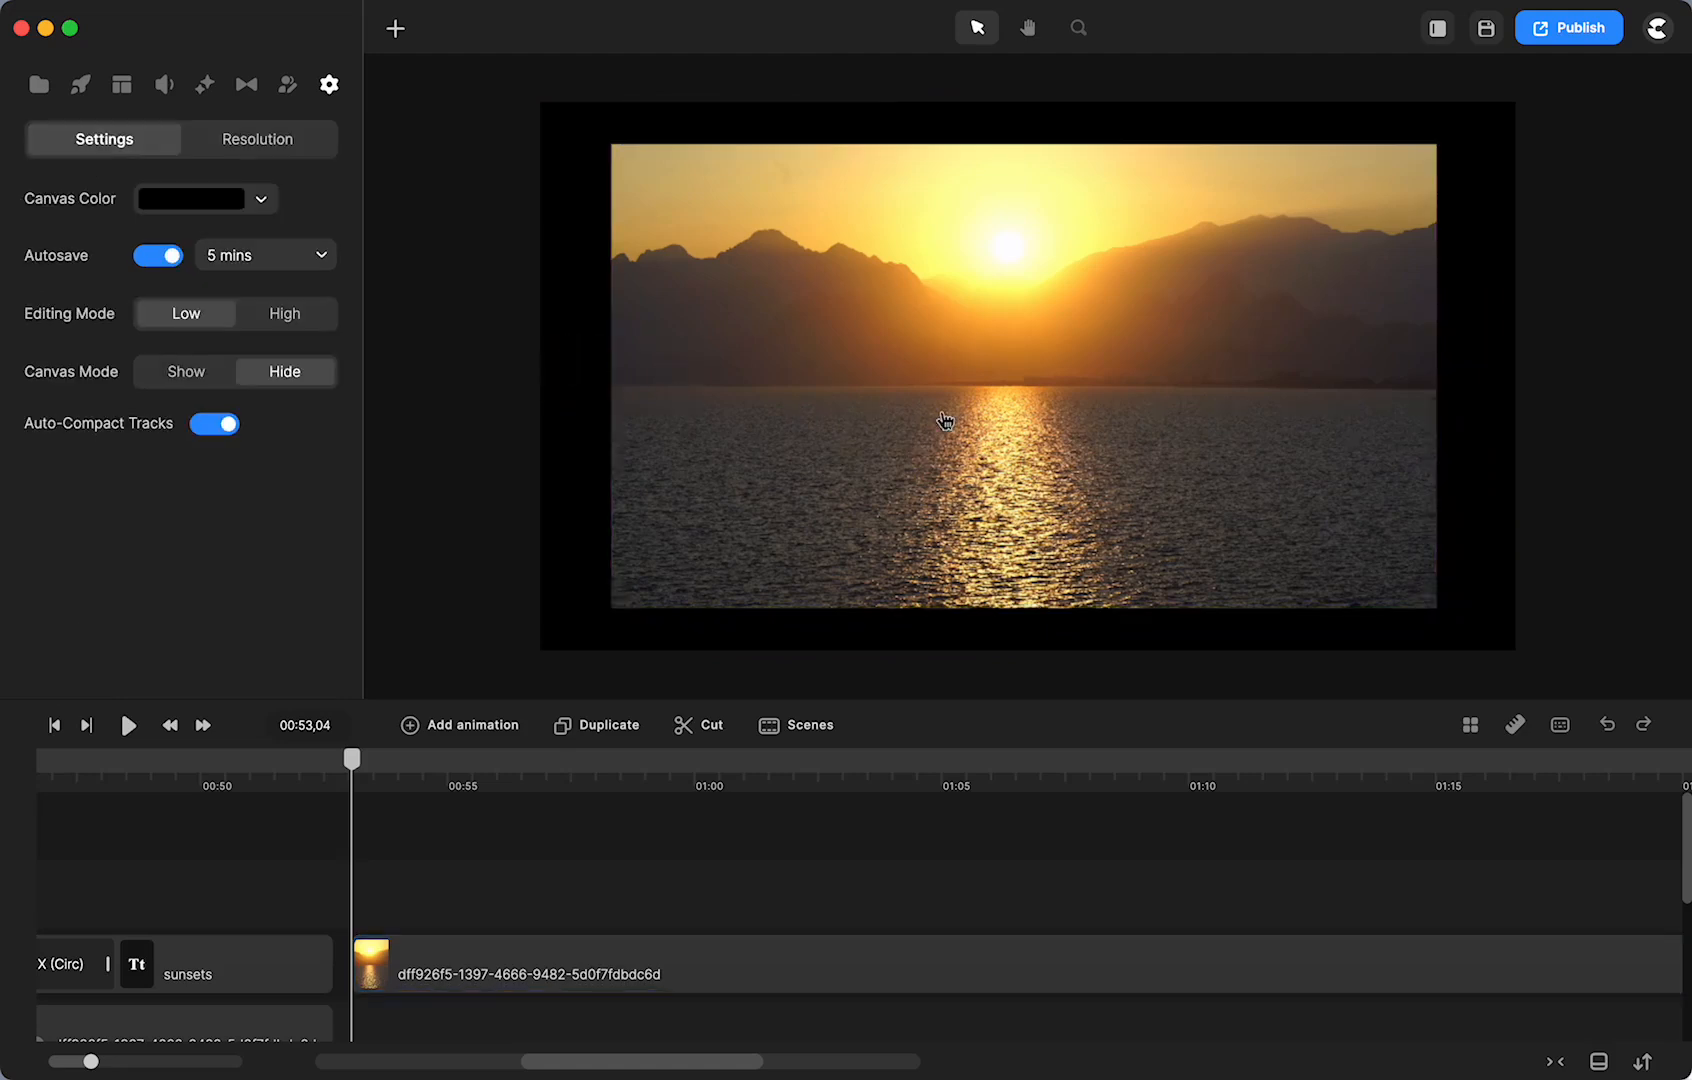
{"action": "left_click", "coordinate": [945, 420]}
{"action": "left_click", "coordinate": [710, 116]}
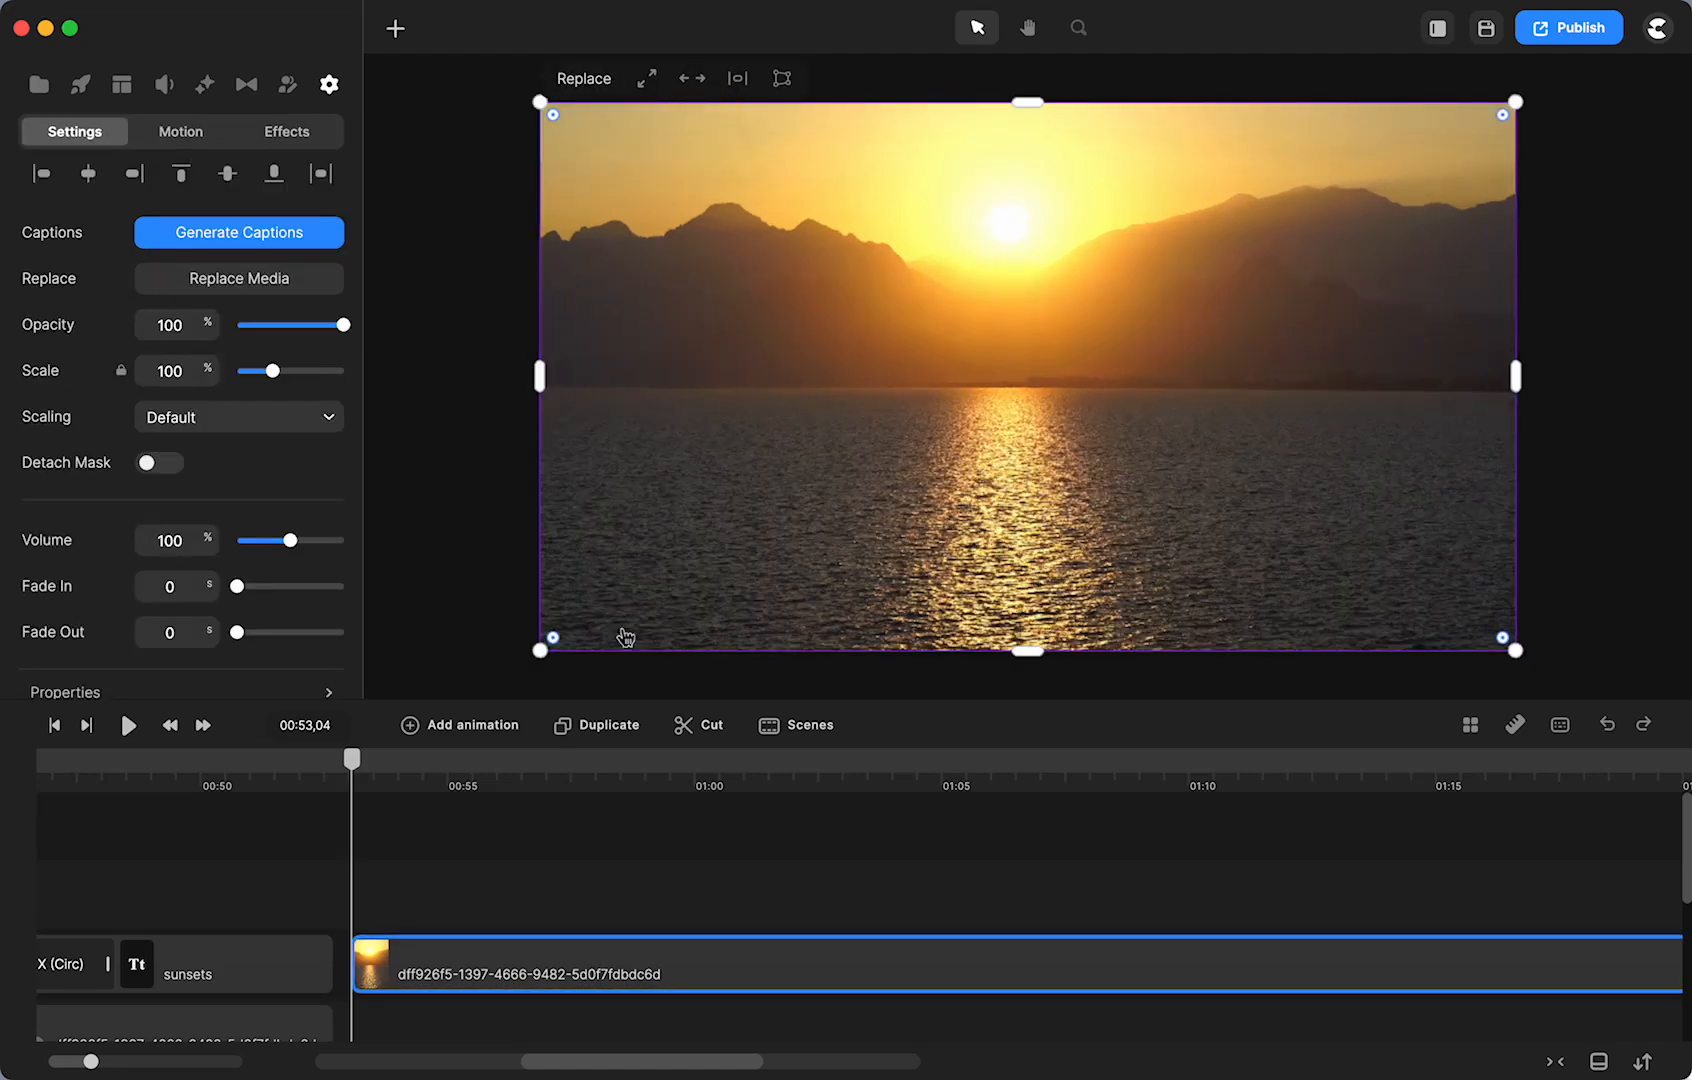
{"action": "scroll", "coordinate": [459, 917], "scroll_direction": "down", "scroll_amount": 1}
{"action": "left_click_drag", "start_coordinate": [446, 918], "coordinate": [455, 995]}
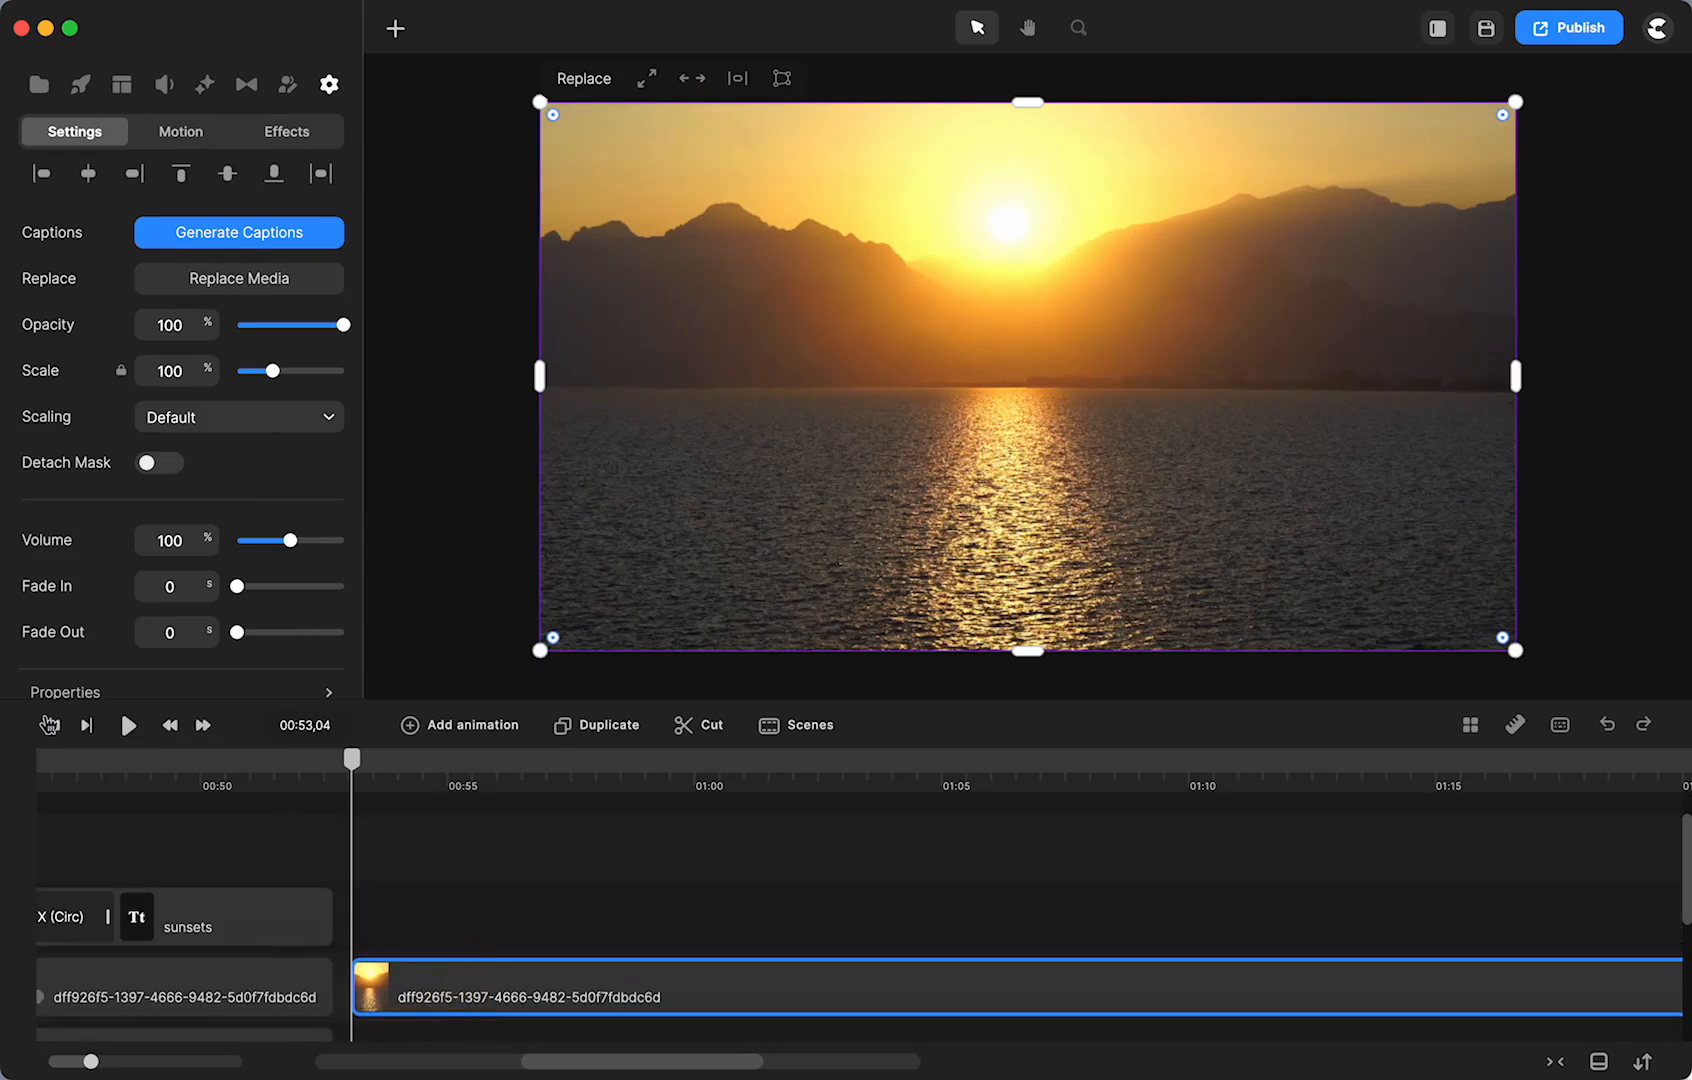
{"action": "left_click", "coordinate": [47, 724]}
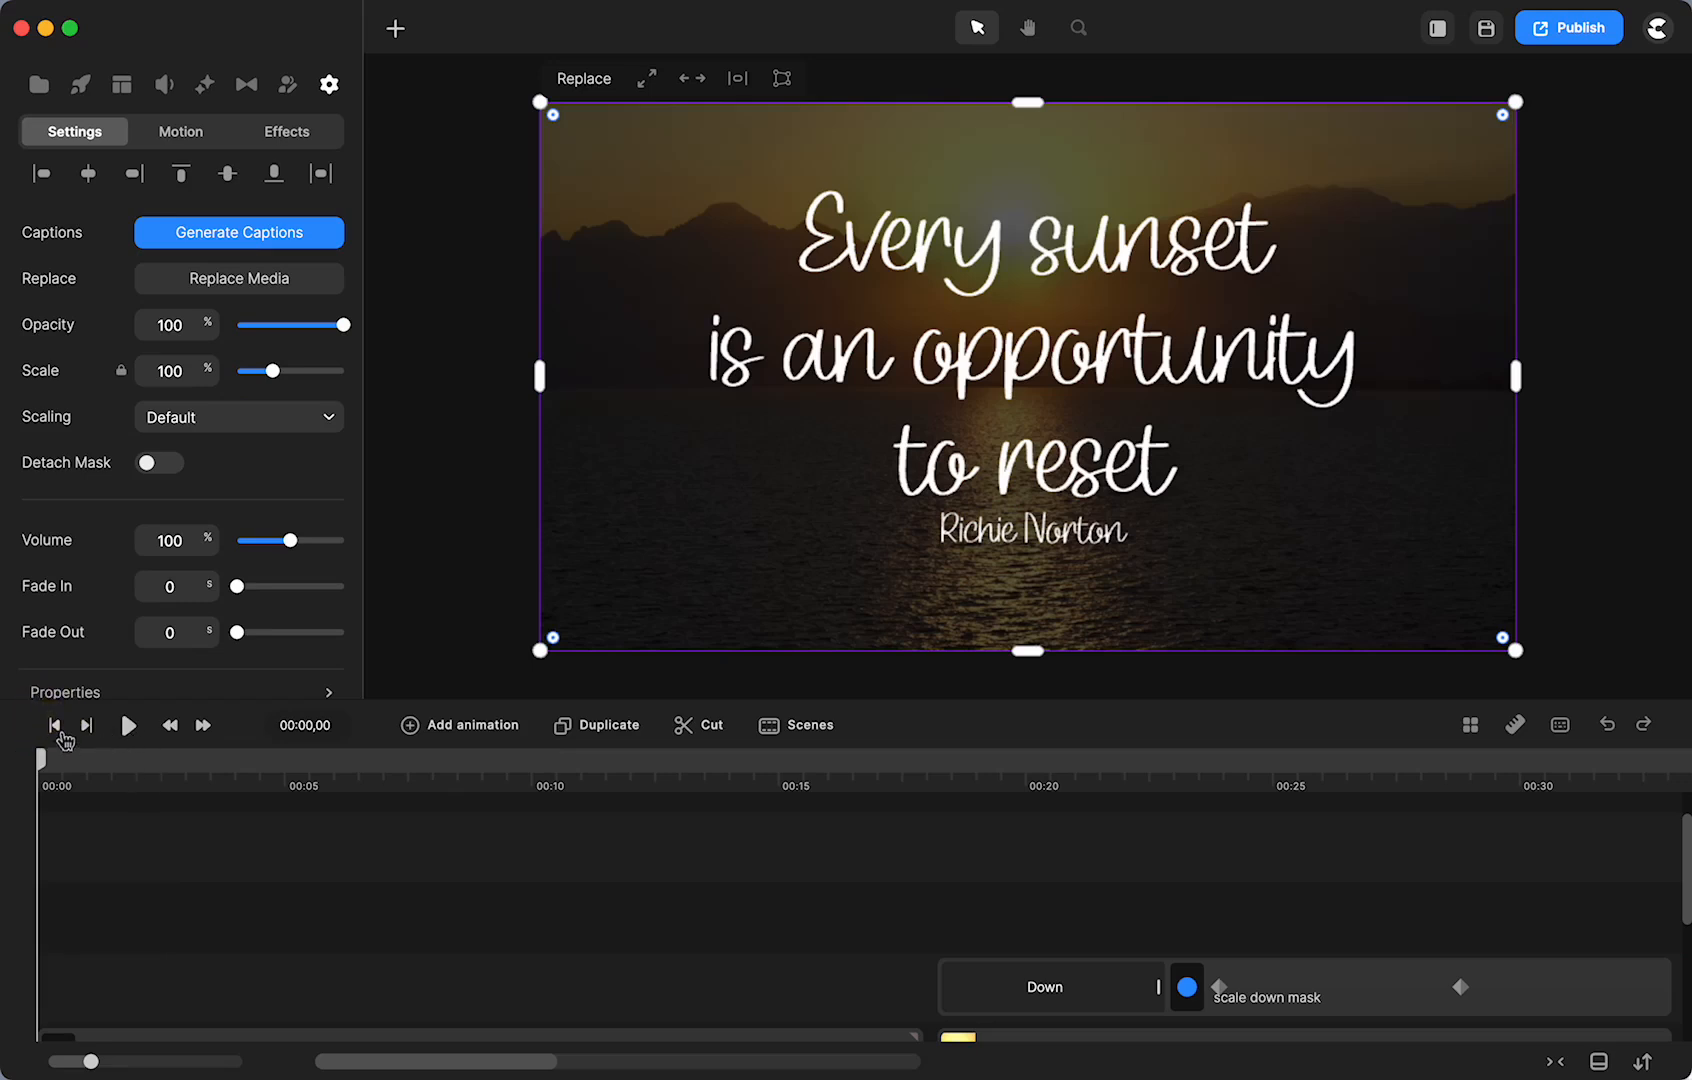
{"action": "left_click", "coordinate": [129, 727]}
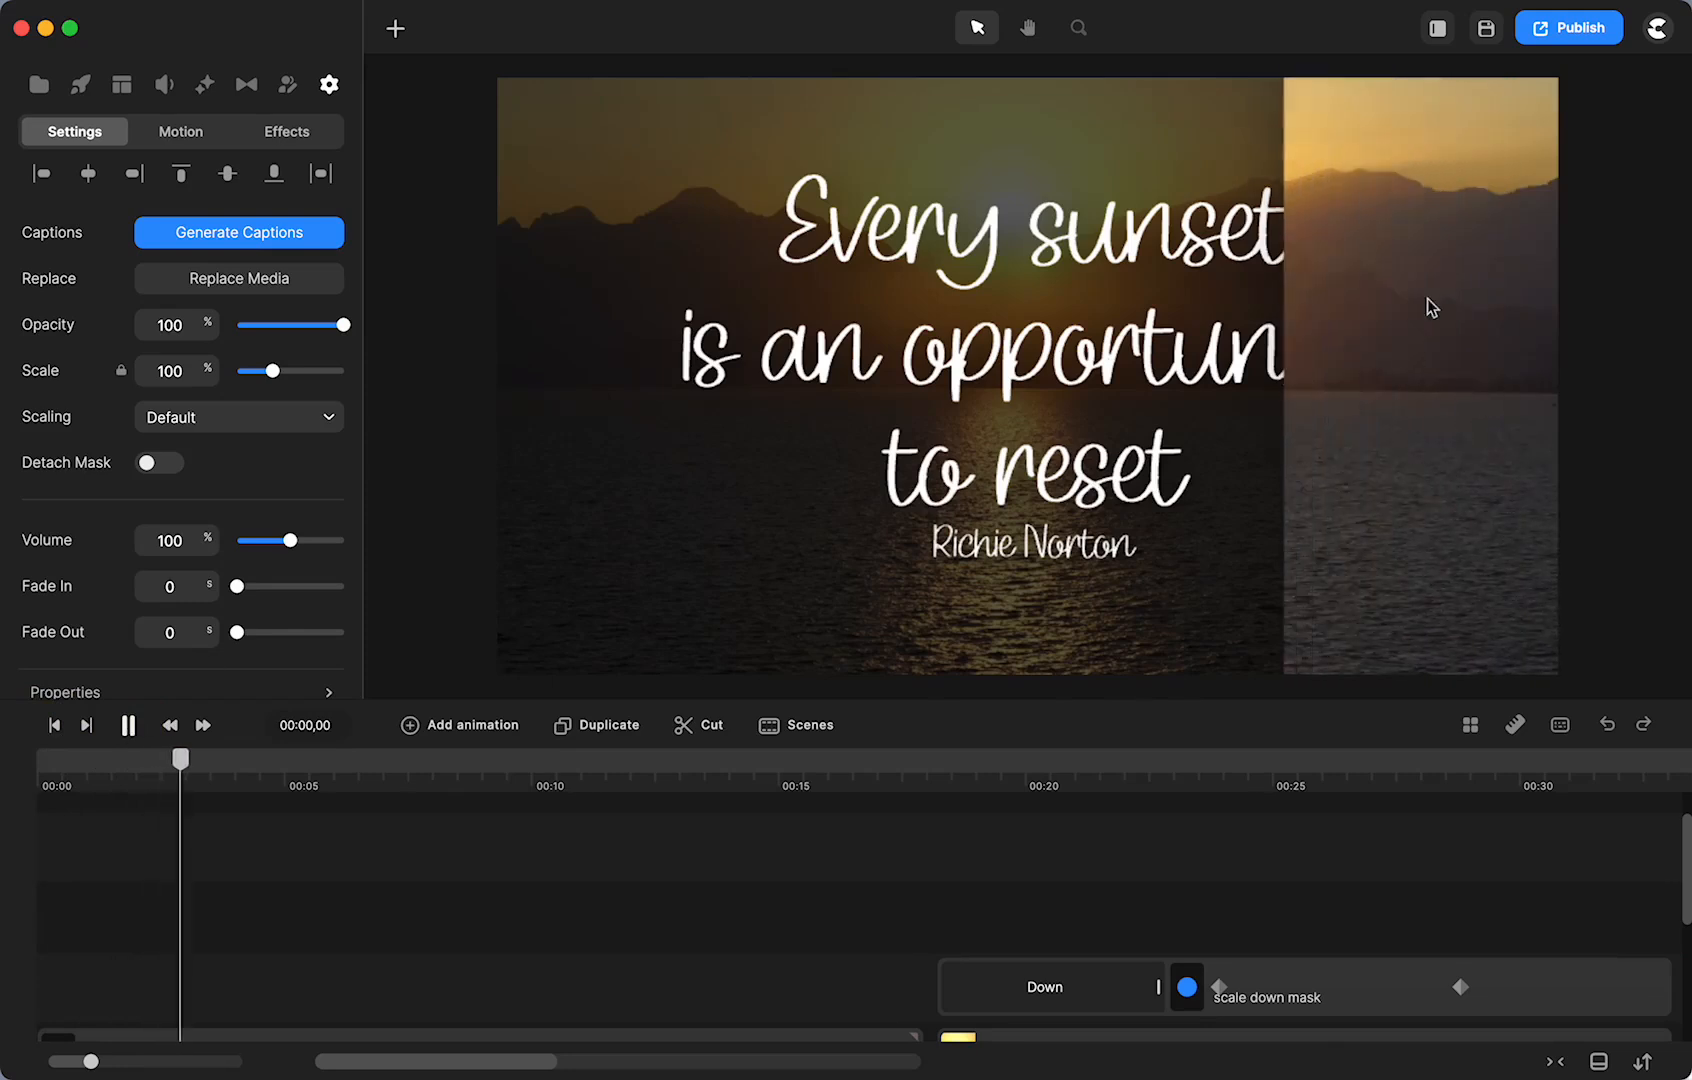
{"action": "left_click", "coordinate": [129, 725]}
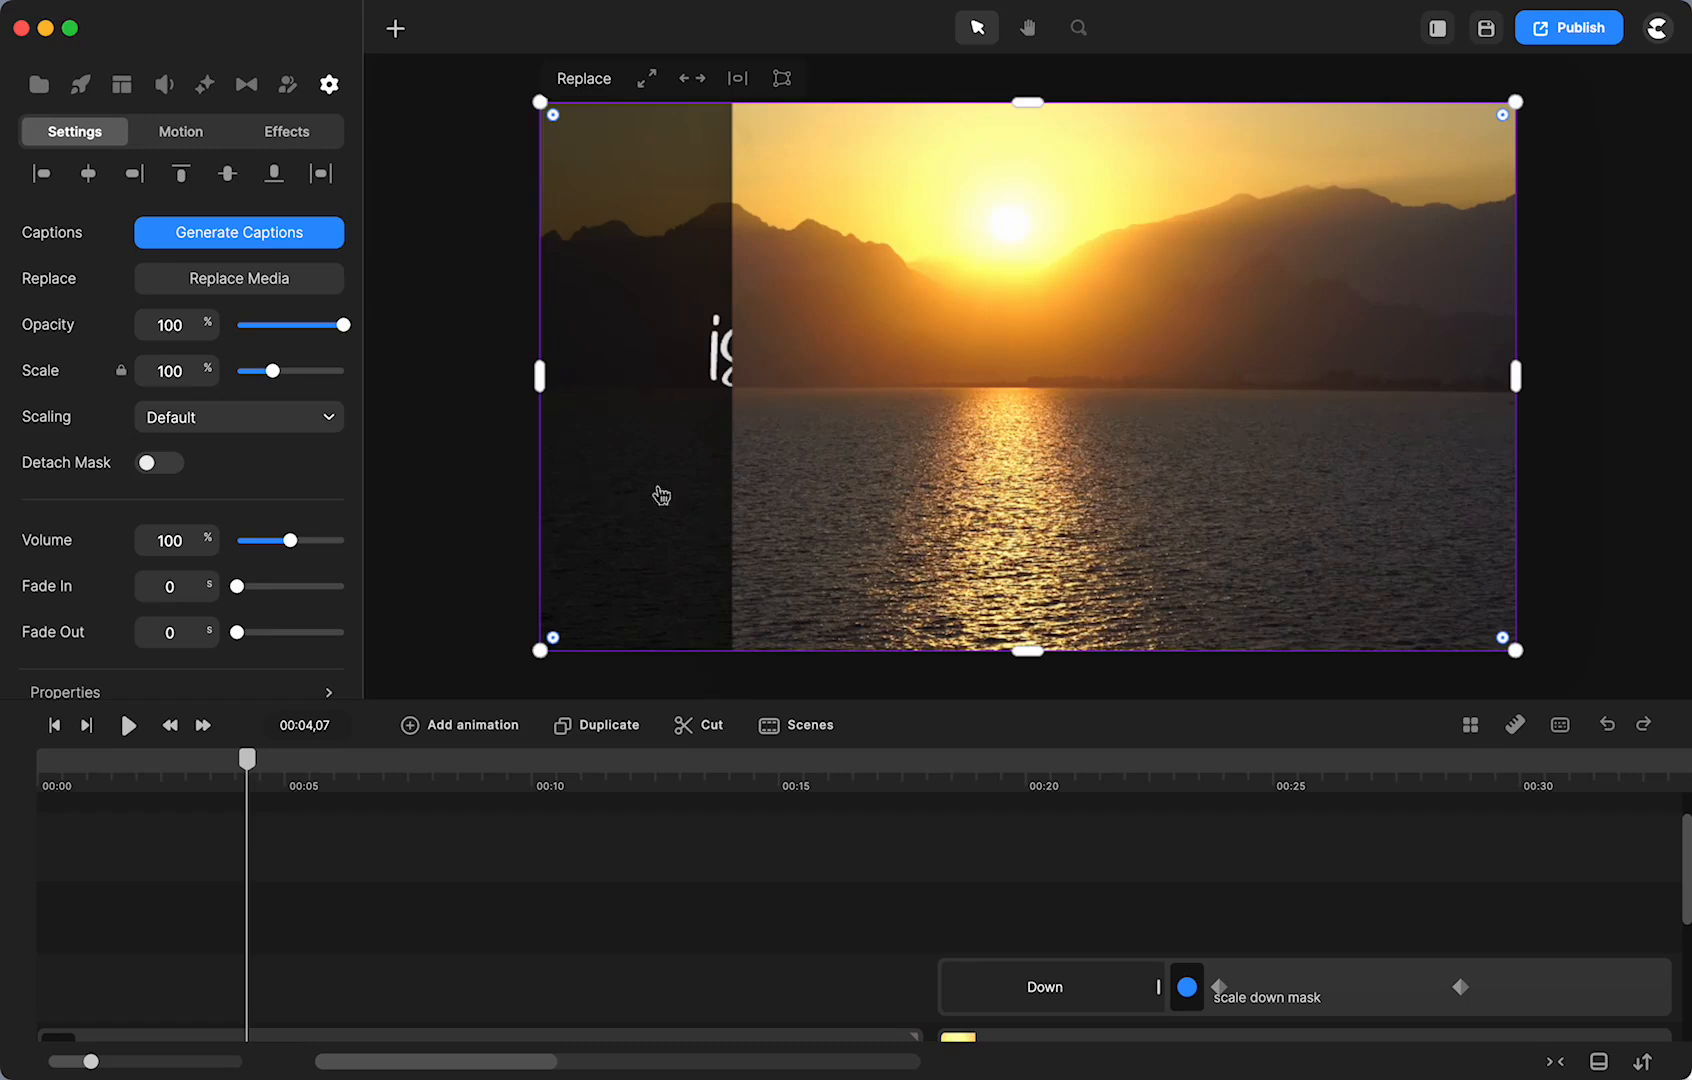
{"action": "left_click_drag", "start_coordinate": [248, 772], "coordinate": [279, 828]}
- Ungroup the first Group clip into its separate layers
{"action": "scroll", "coordinate": [182, 975], "scroll_direction": "down", "scroll_amount": 2}
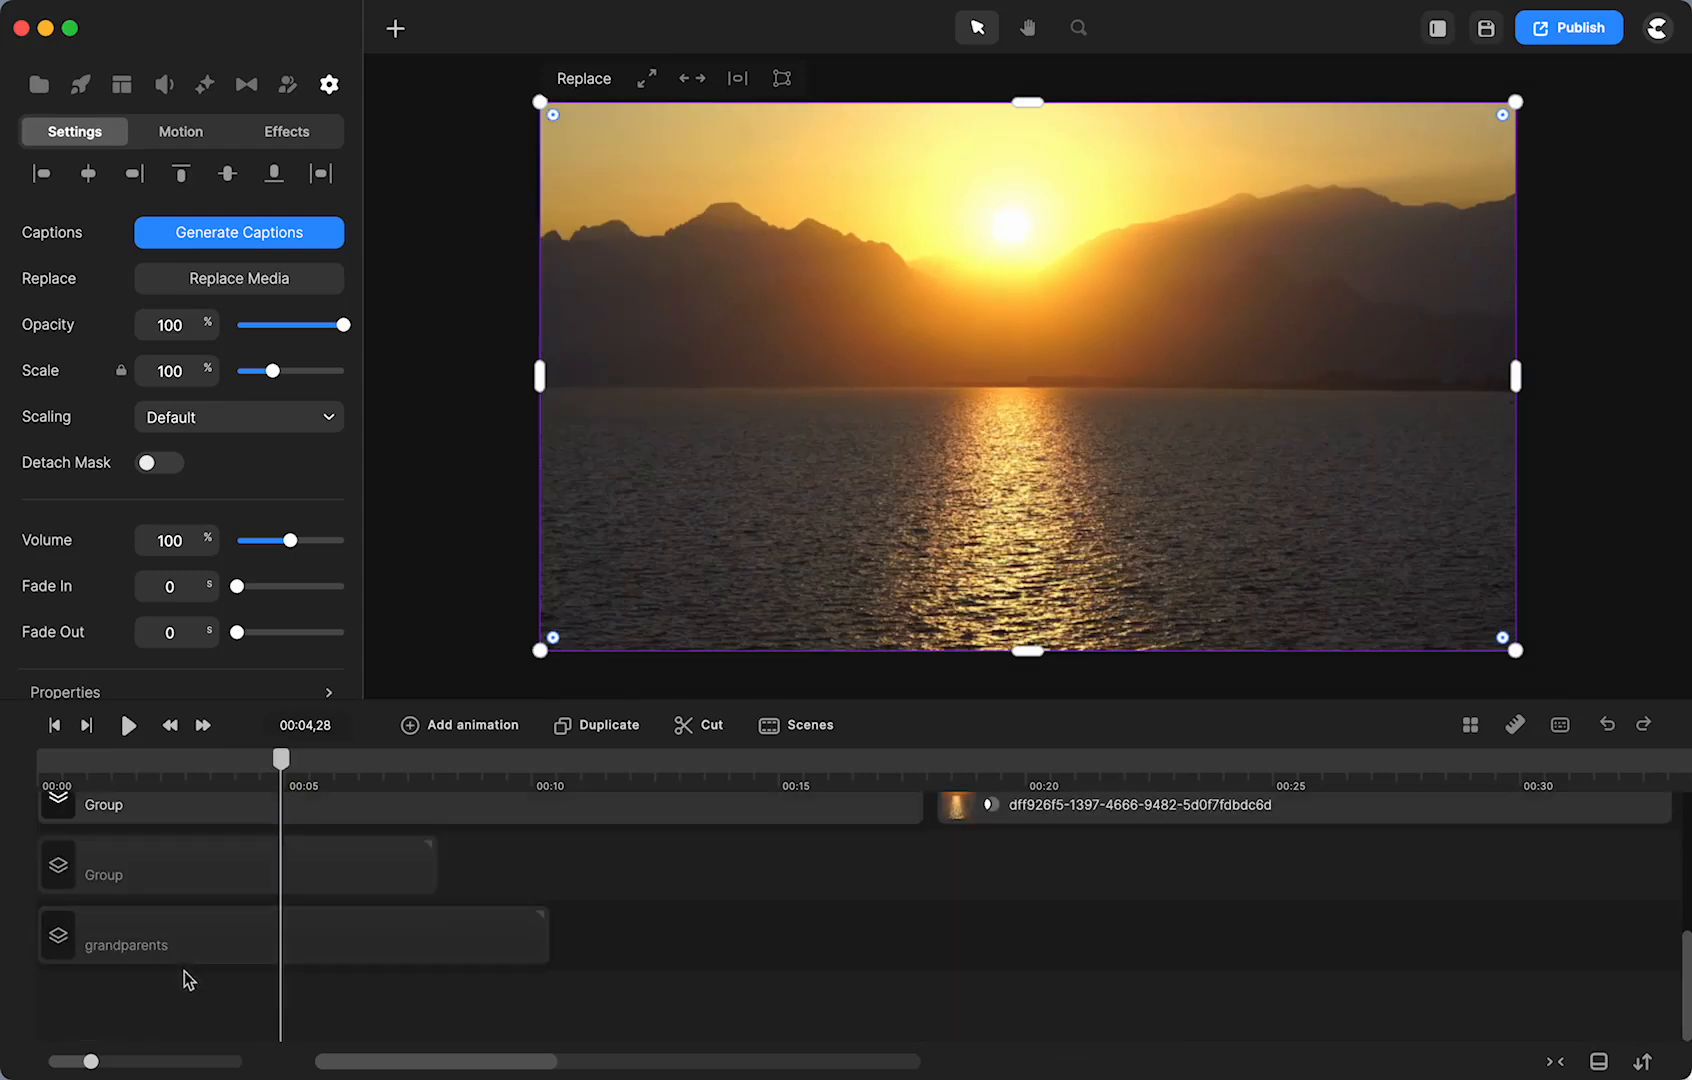
{"action": "left_click", "coordinate": [149, 814]}
{"action": "right_click", "coordinate": [152, 890]}
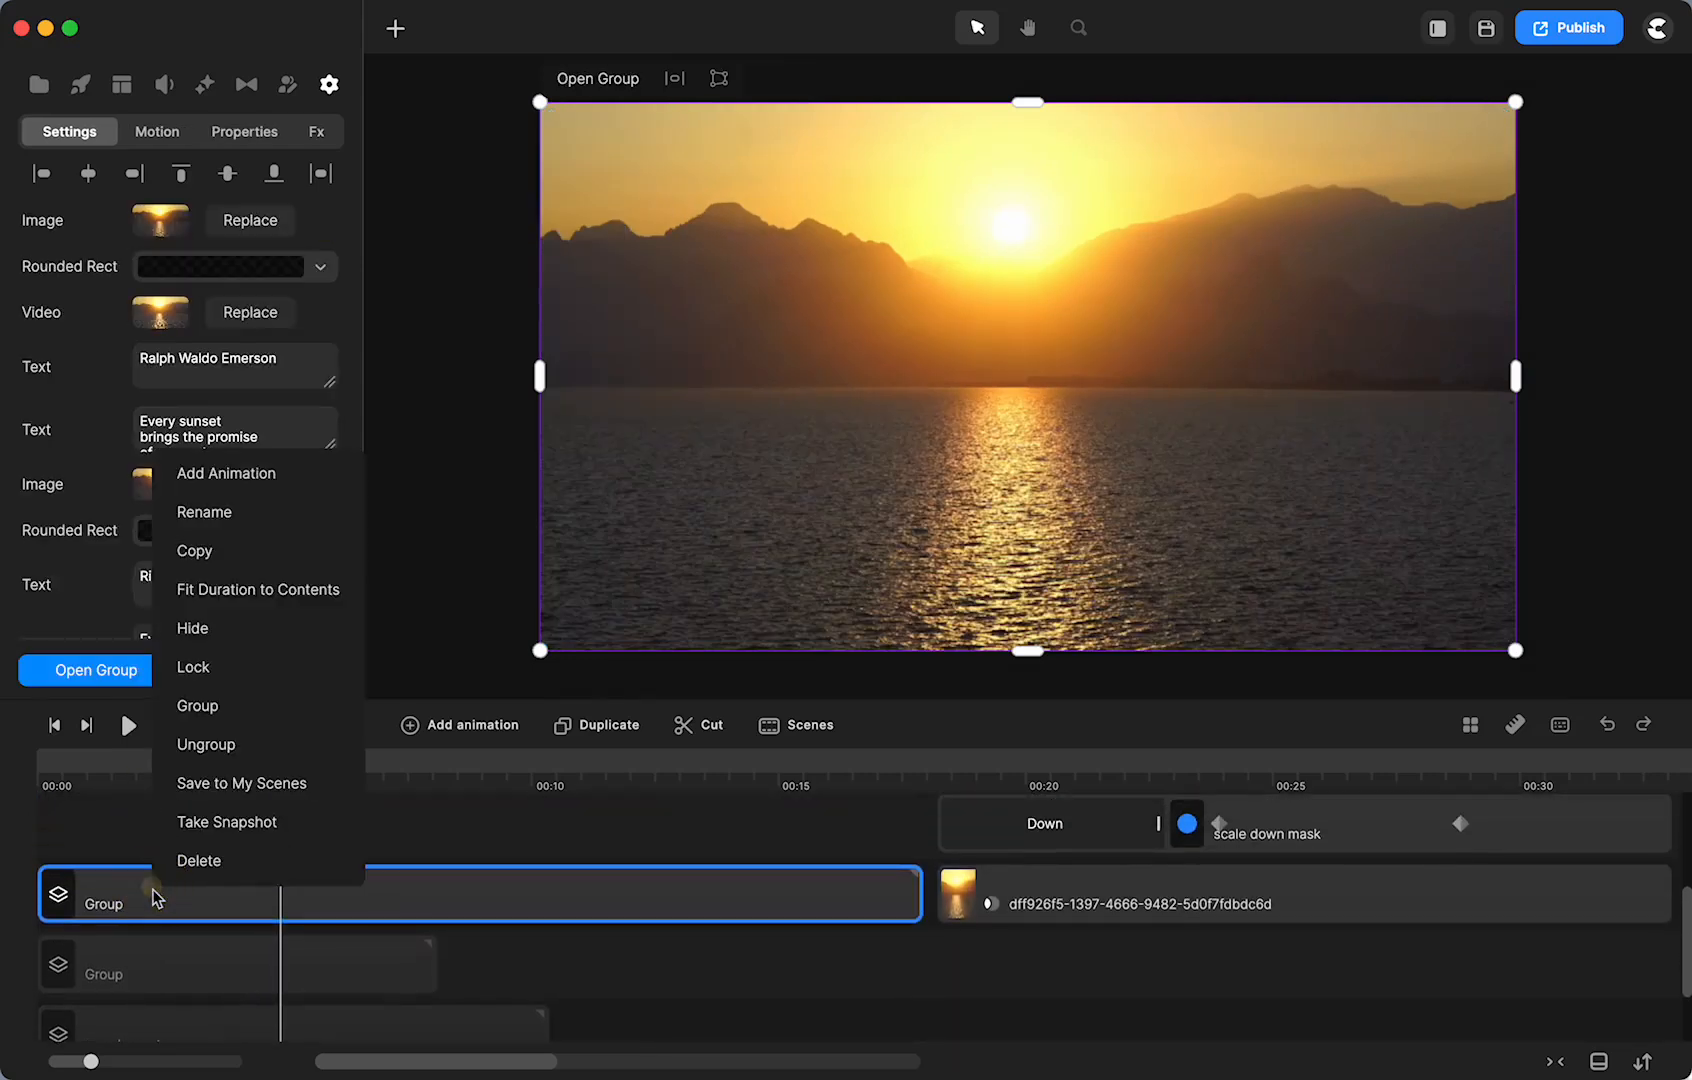
{"action": "left_click", "coordinate": [192, 745]}
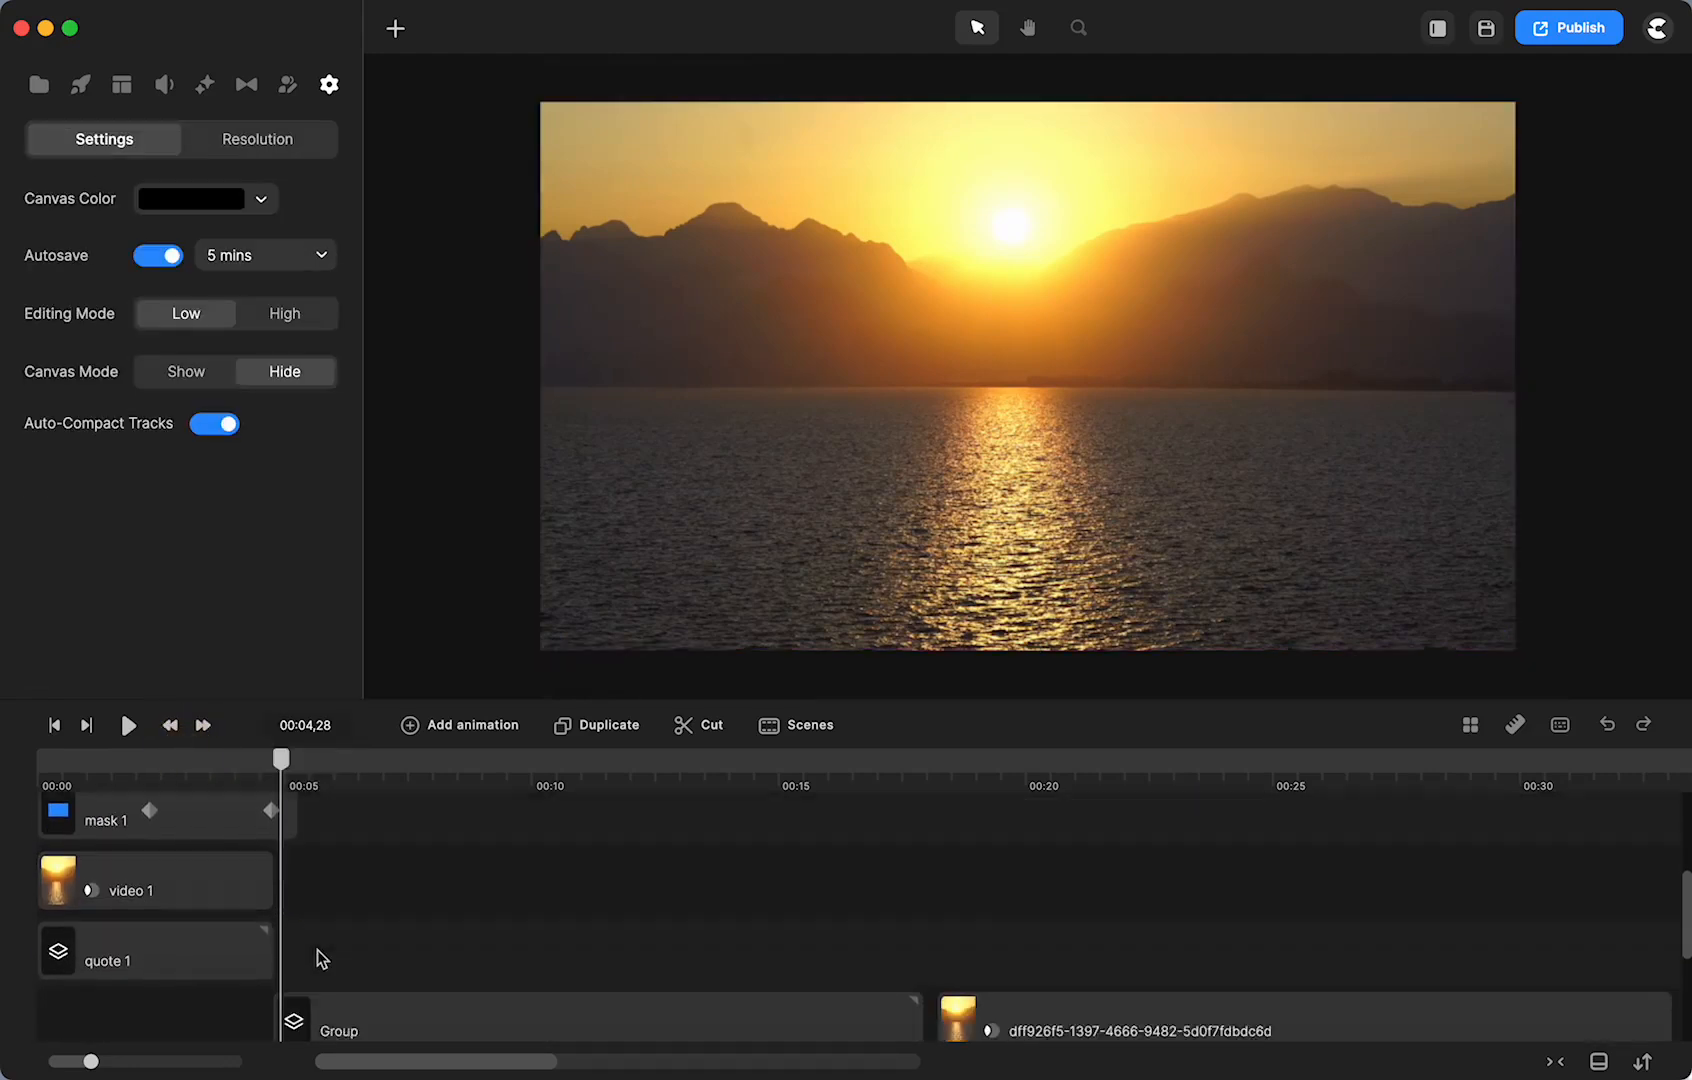
- Inspect the video 1, mask 1 and quote 1 layers
{"action": "left_click", "coordinate": [207, 914]}
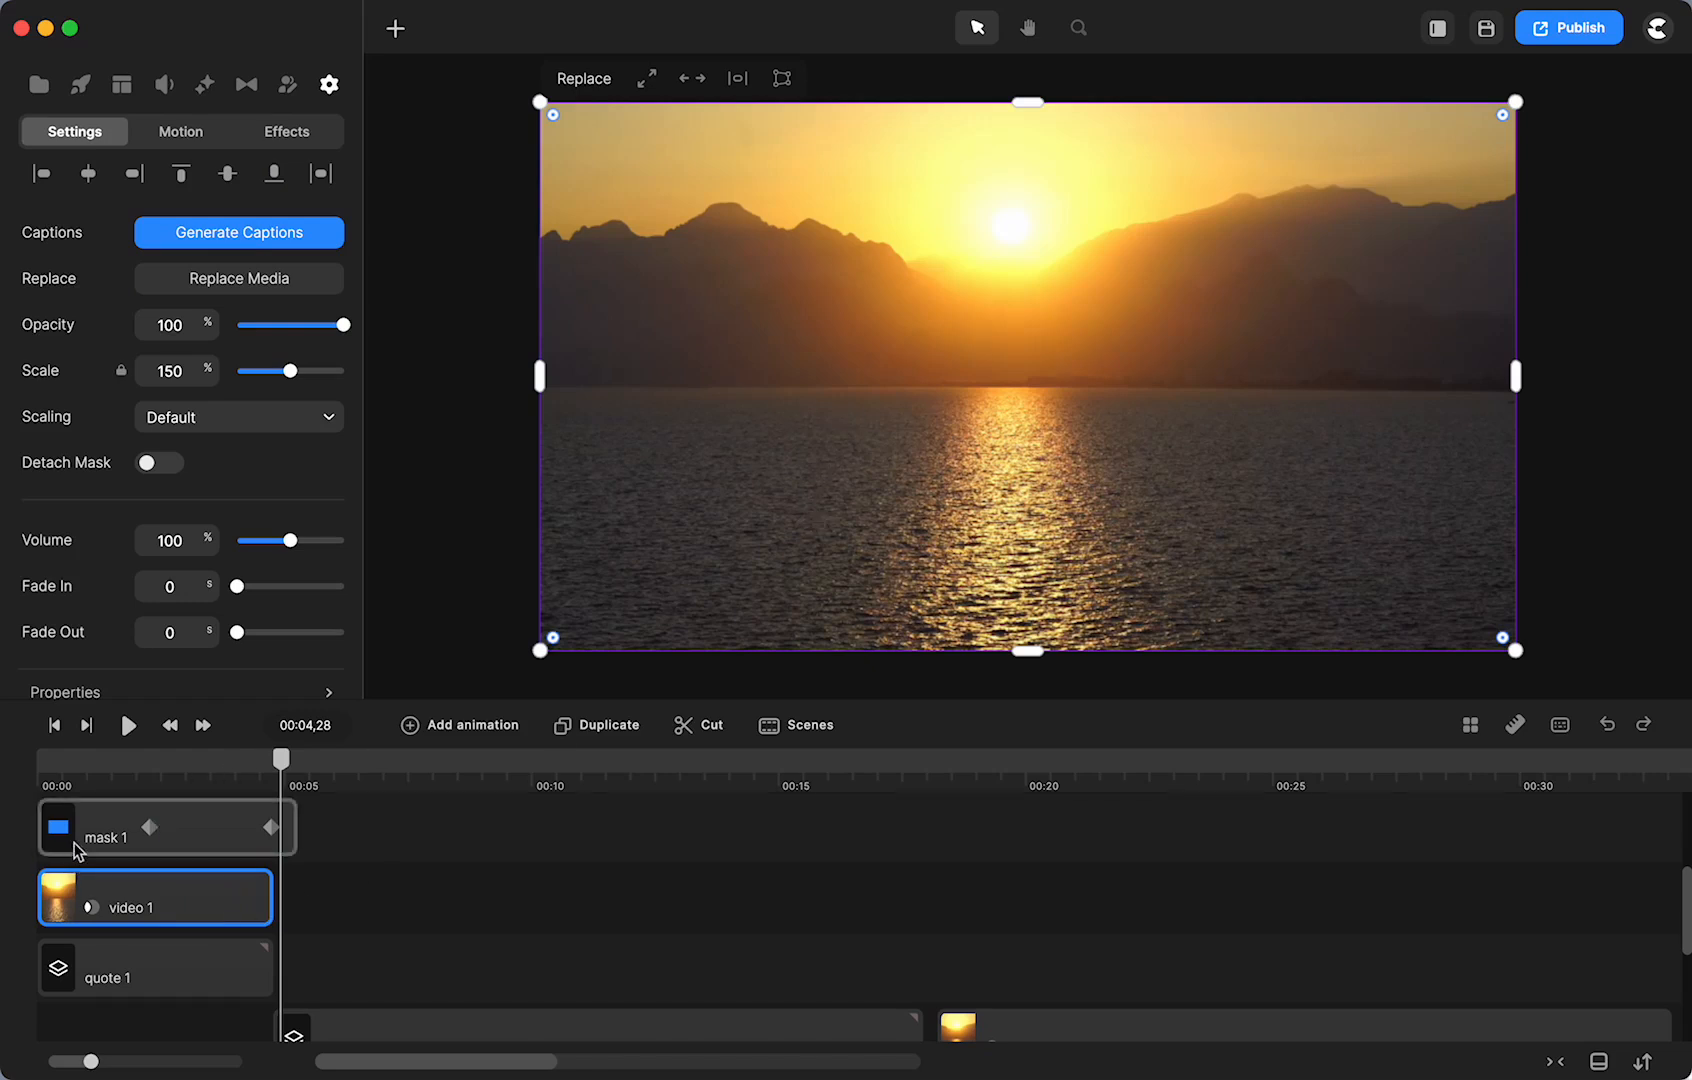
{"action": "left_click", "coordinate": [76, 848]}
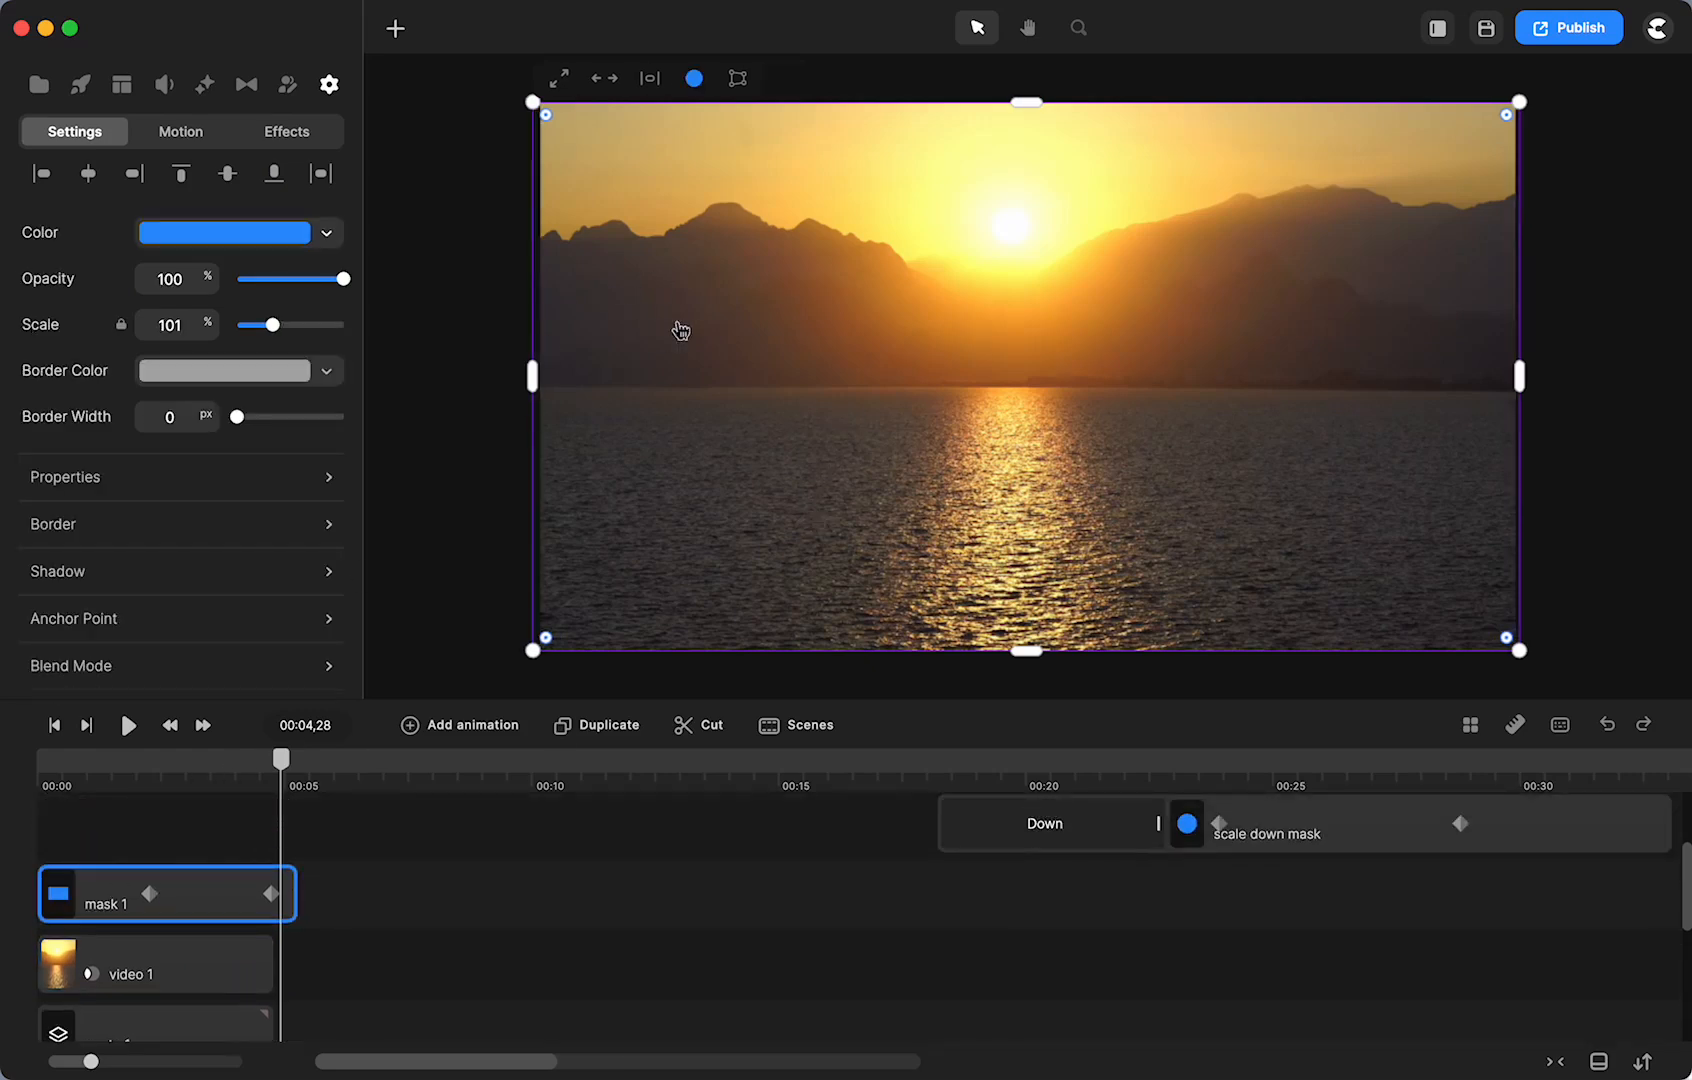
{"action": "scroll", "coordinate": [90, 925], "scroll_direction": "down", "scroll_amount": 2}
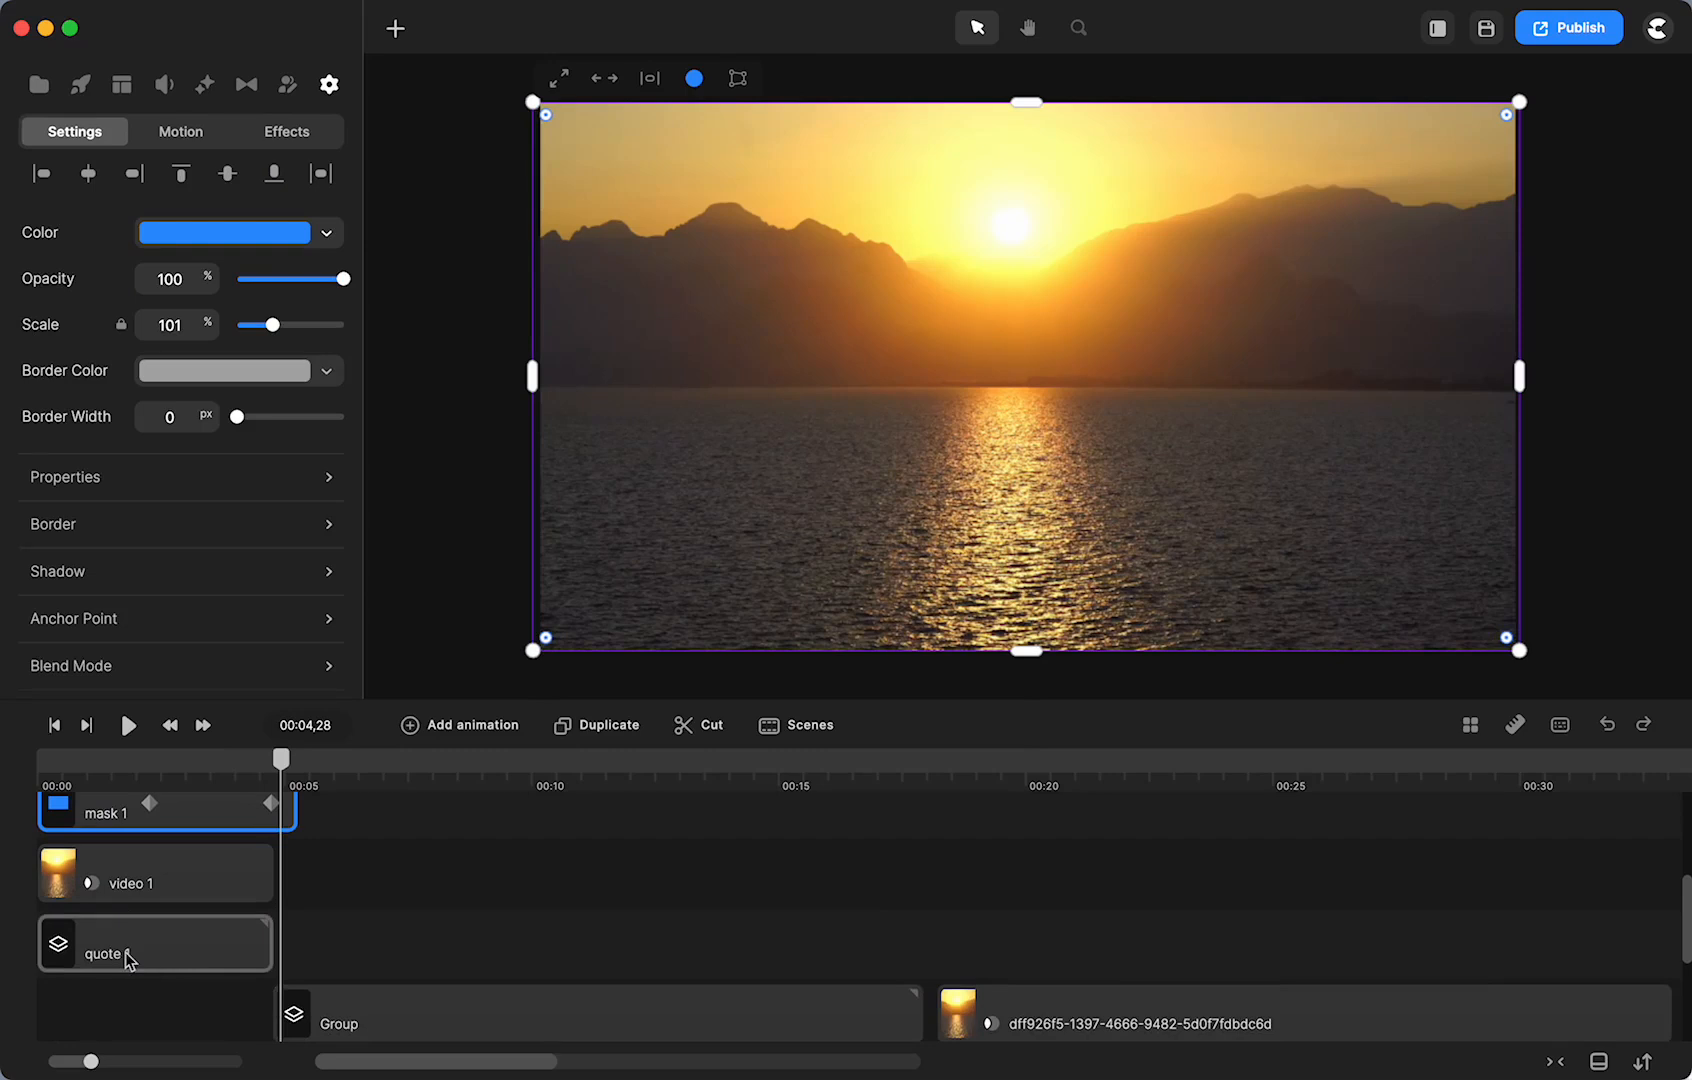
{"action": "left_click", "coordinate": [126, 952]}
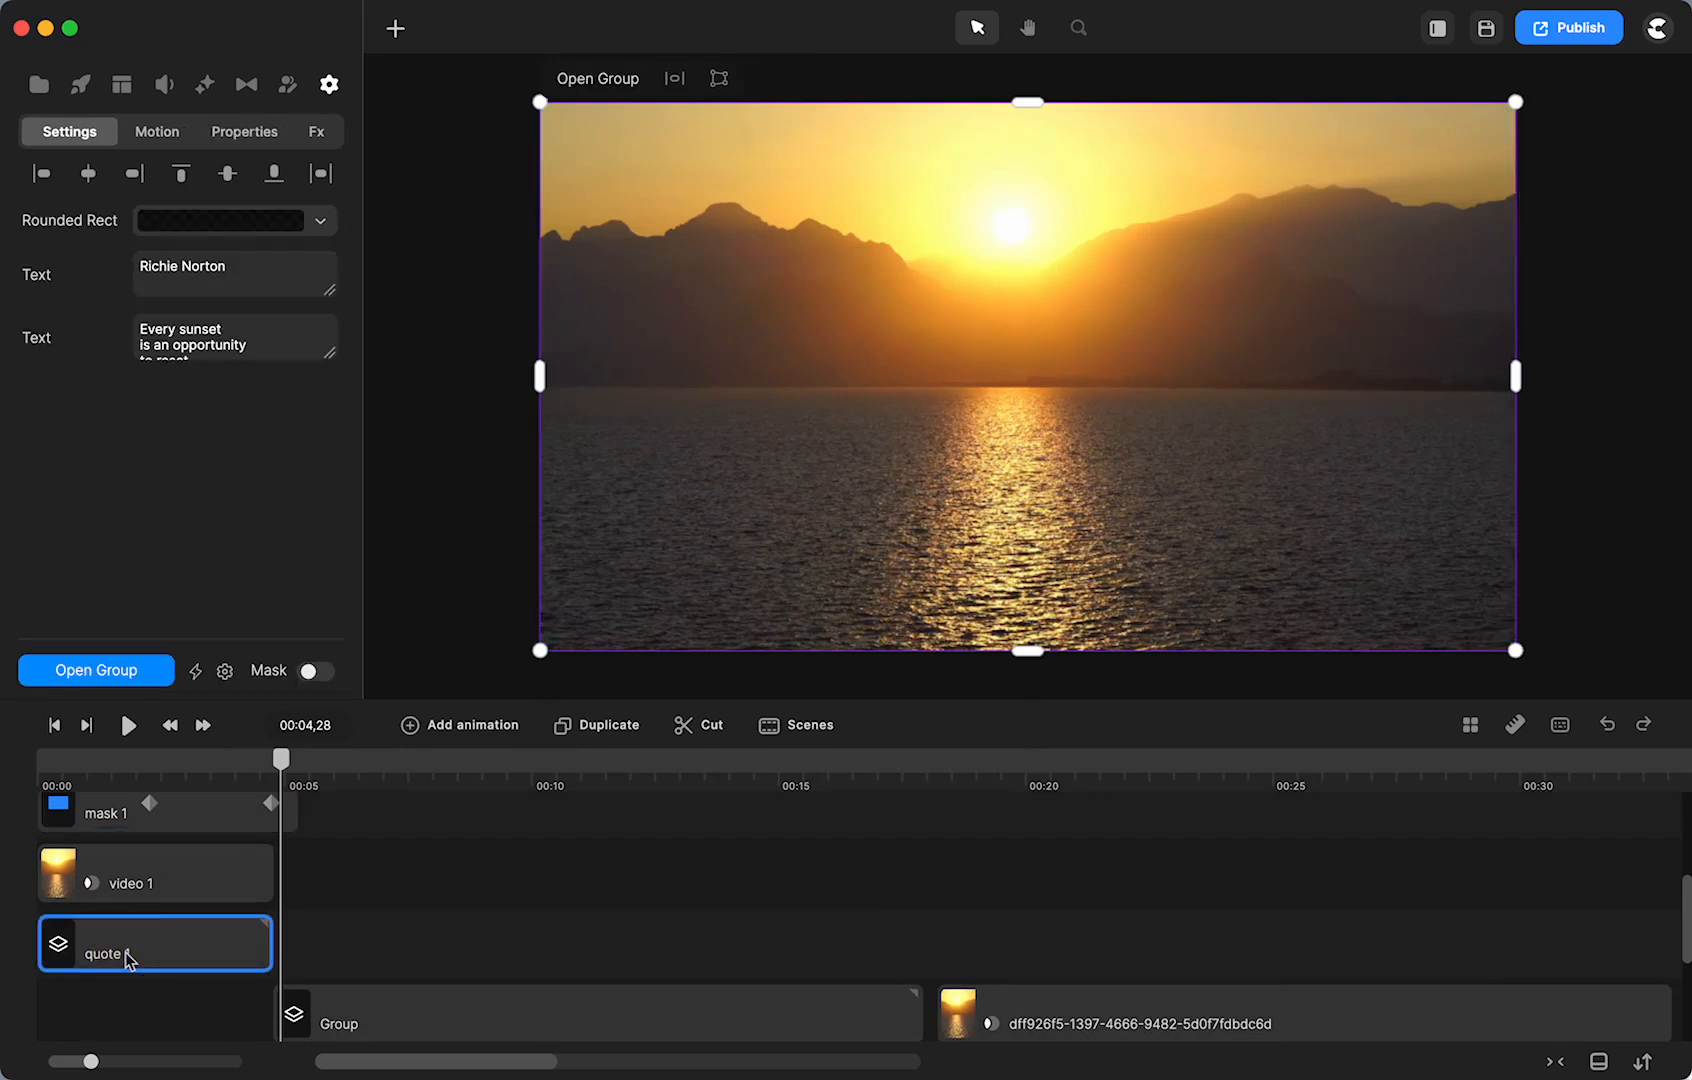
- Inspect the background image layer inside quote 1, then return to the main timeline's Media library
{"action": "left_click", "coordinate": [111, 676]}
{"action": "left_click", "coordinate": [99, 940]}
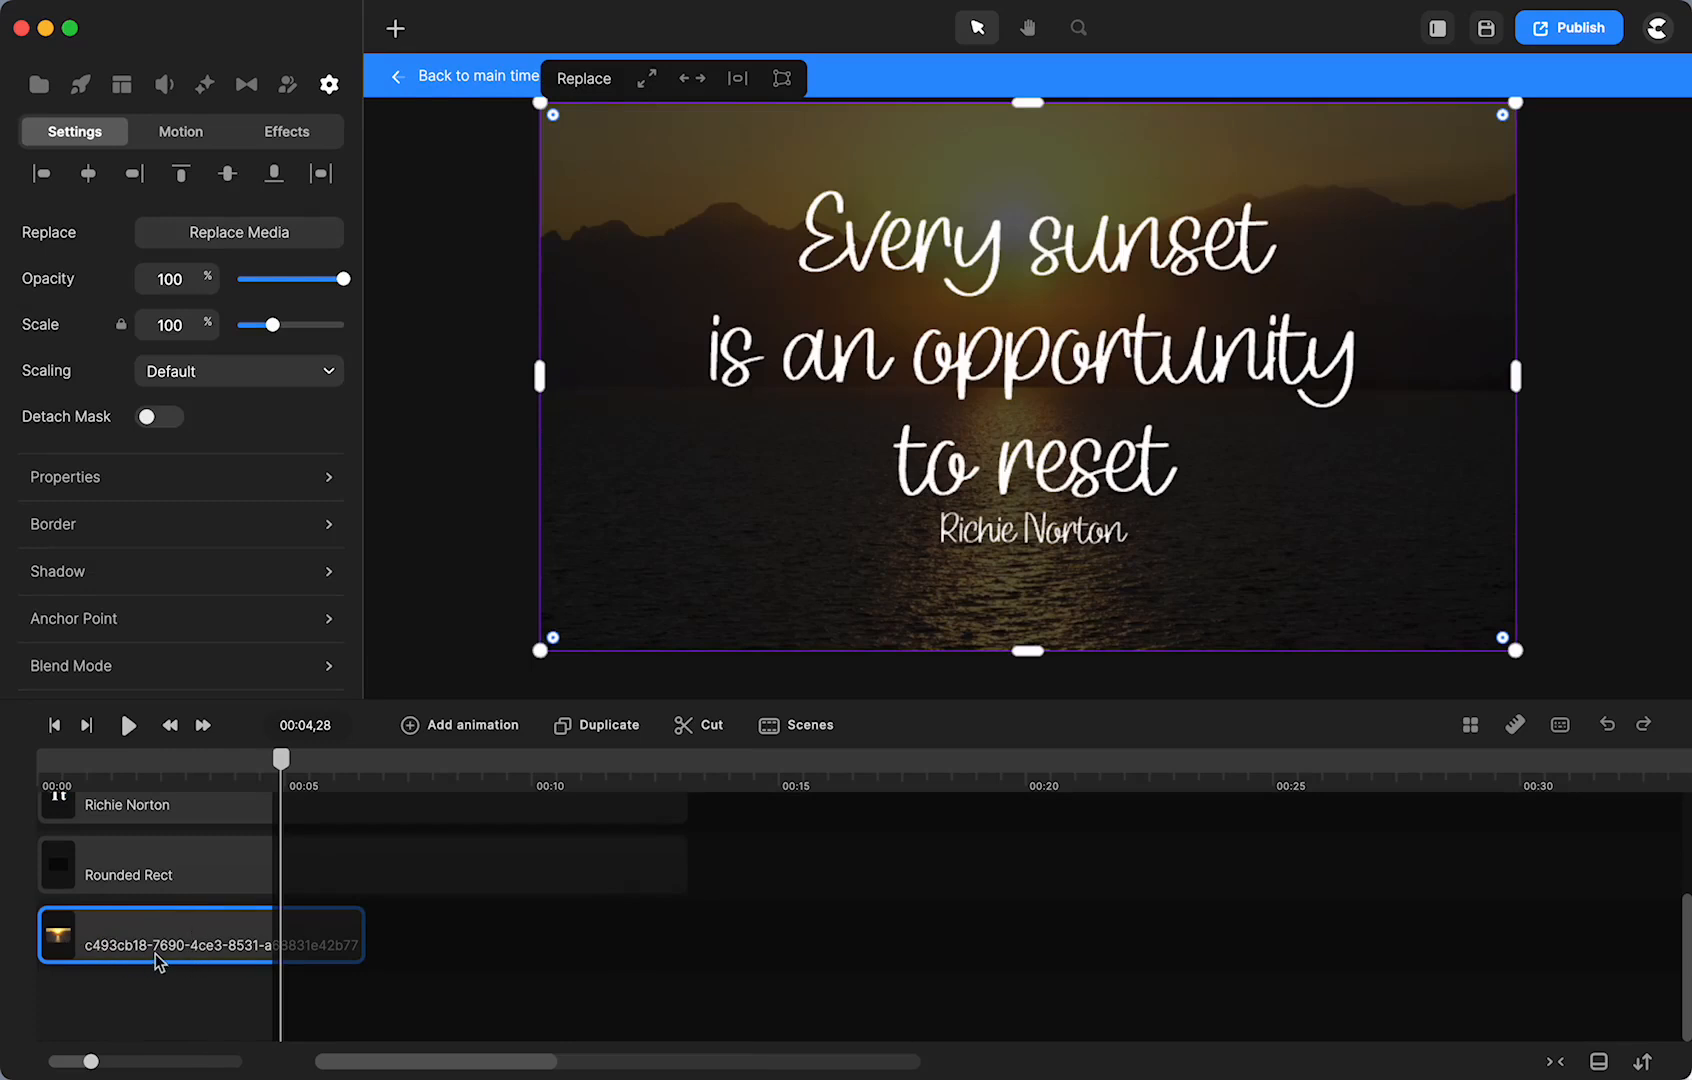
{"action": "scroll", "coordinate": [155, 953], "scroll_direction": "up", "scroll_amount": 2}
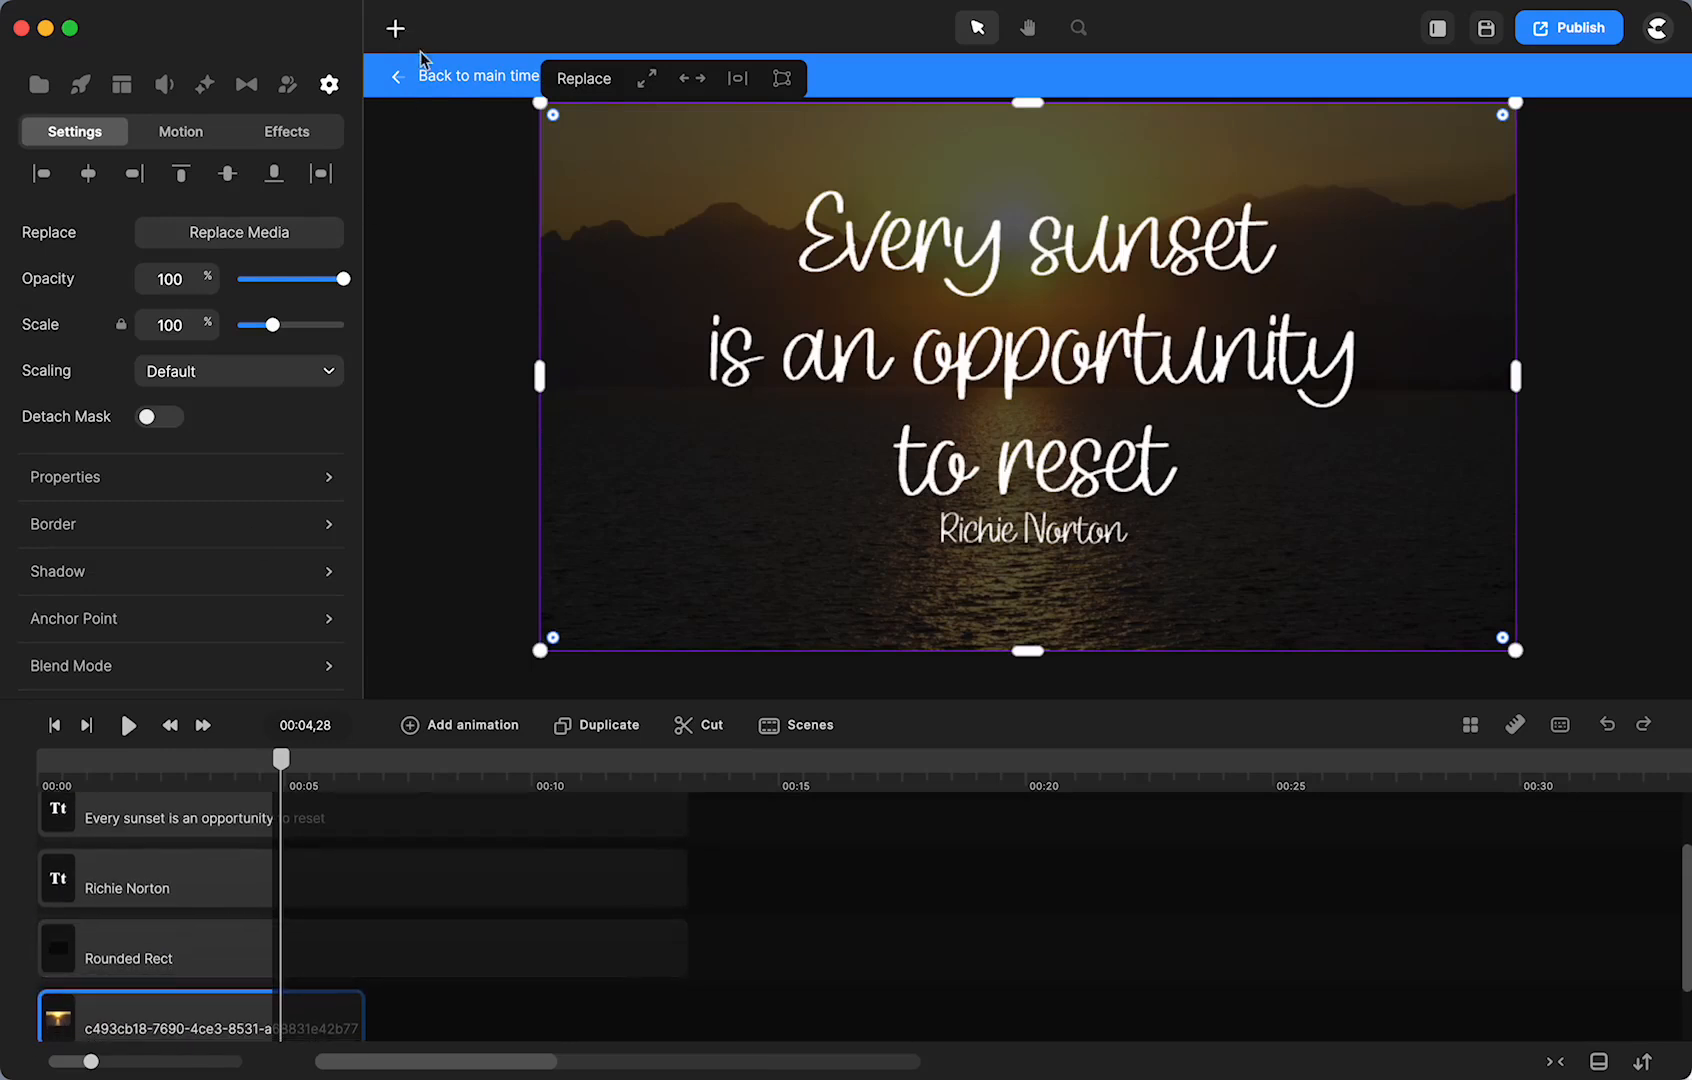
{"action": "left_click", "coordinate": [441, 79]}
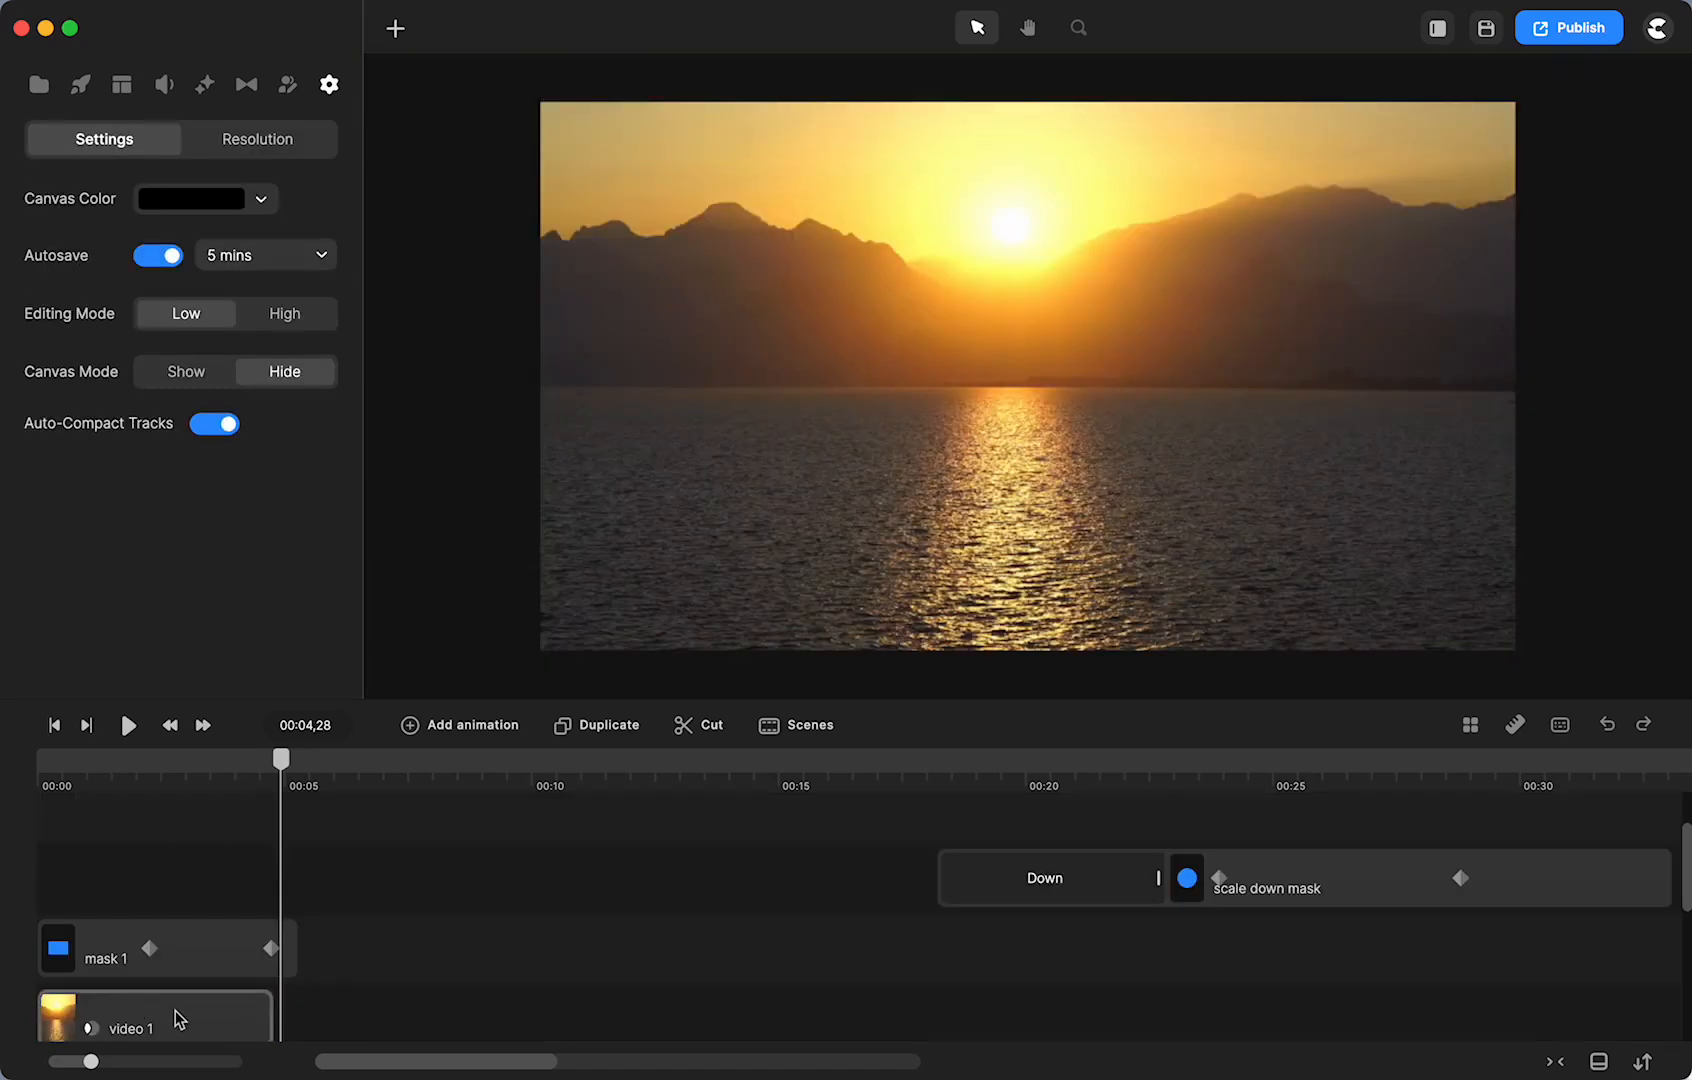
{"action": "left_click", "coordinate": [39, 84]}
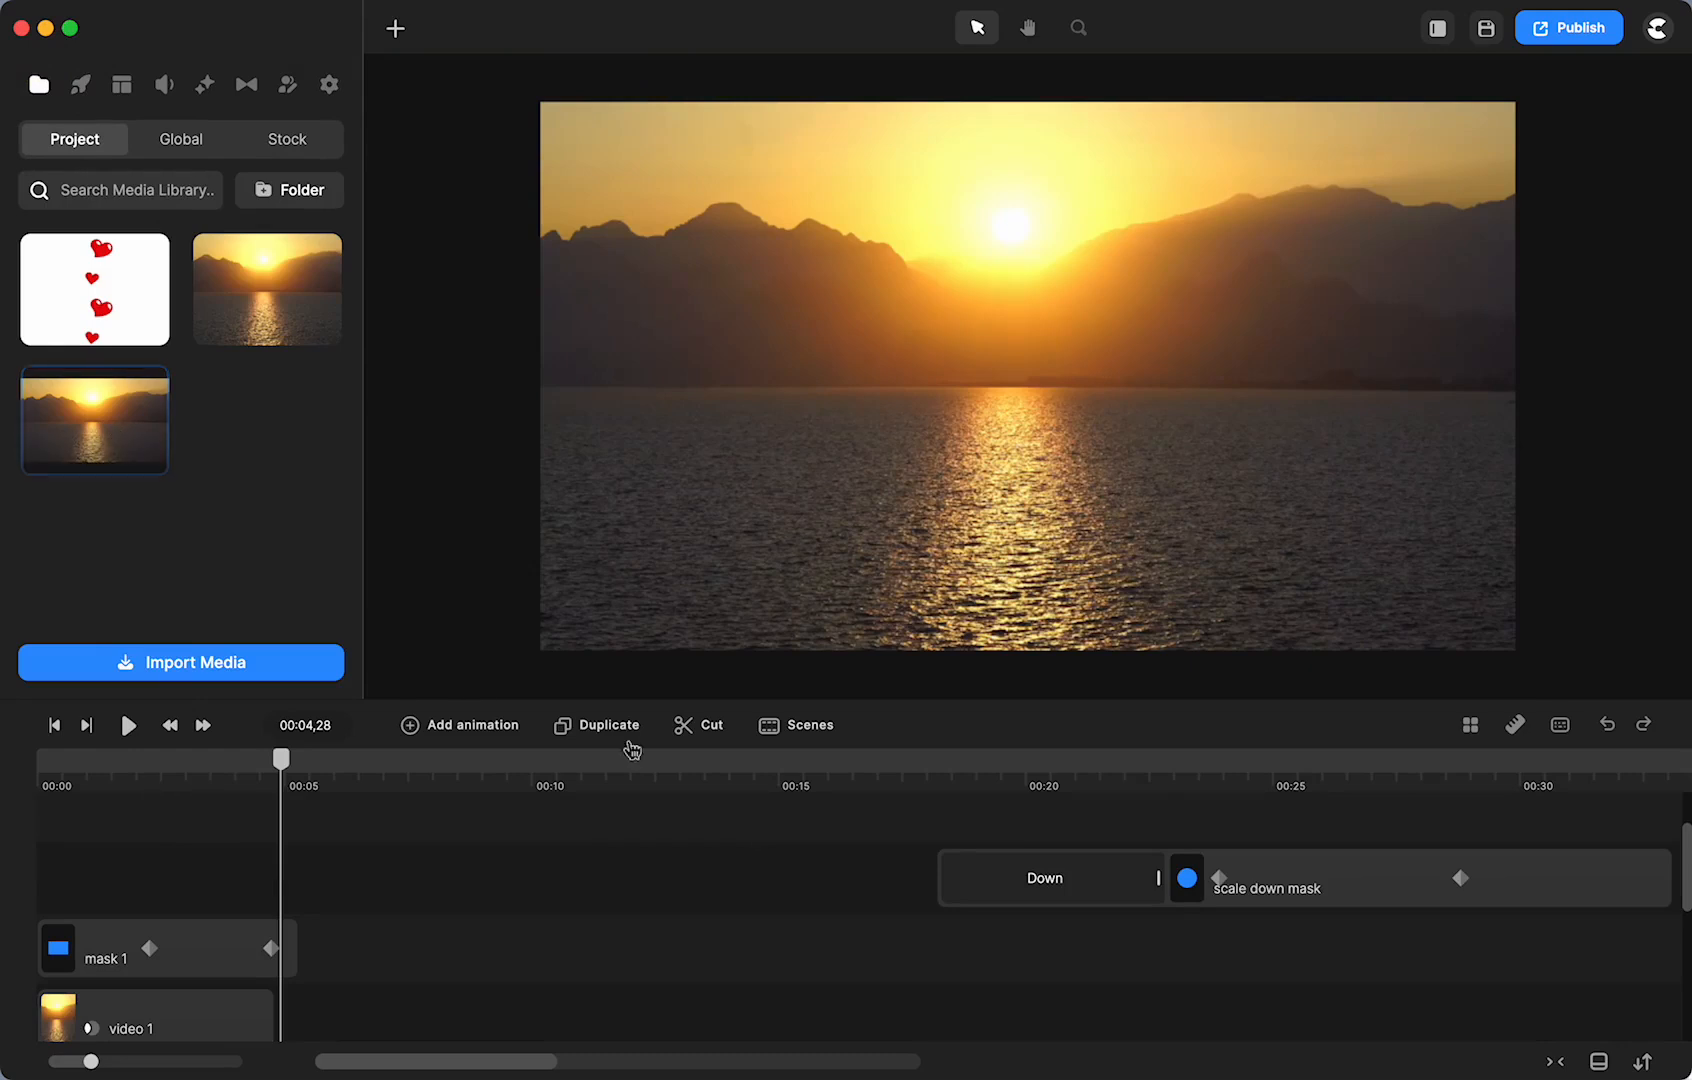
{"action": "scroll", "coordinate": [767, 835], "scroll_direction": "right", "scroll_amount": 15}
- At 00:53, group the sunset clip and take a still snapshot of the frame
{"action": "scroll", "coordinate": [857, 822], "scroll_direction": "right", "scroll_amount": 2}
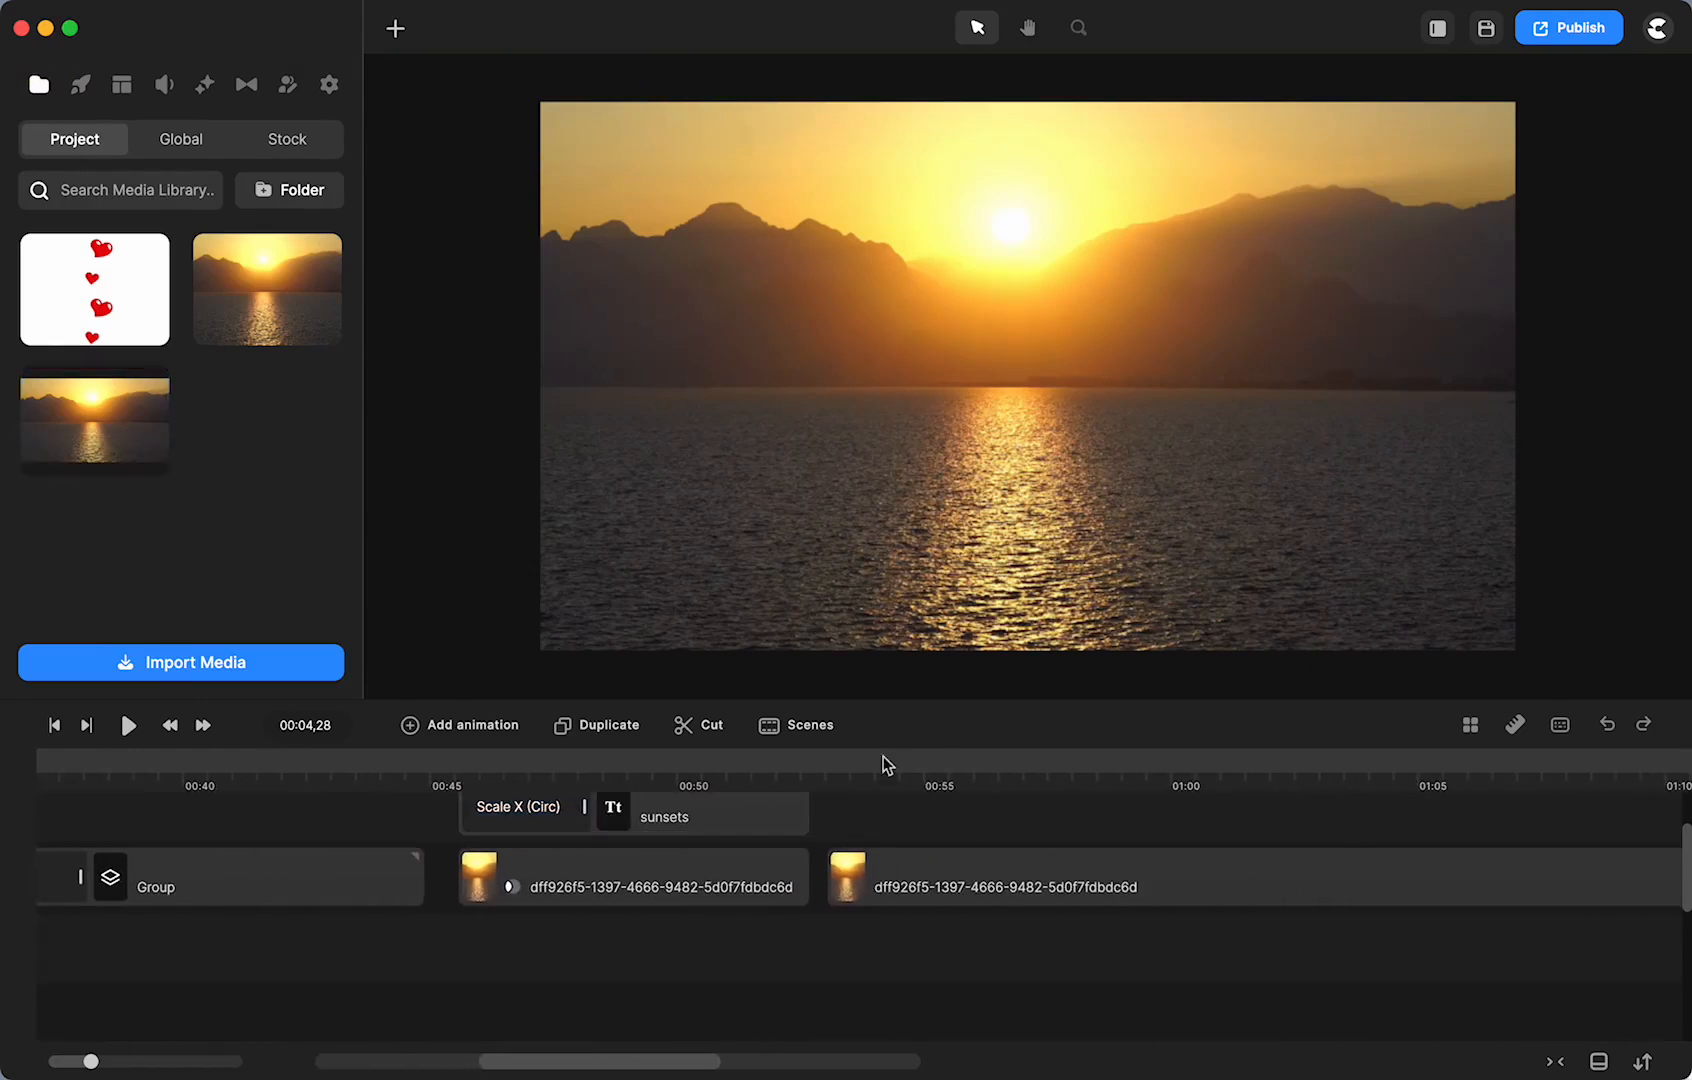
{"action": "left_click", "coordinate": [826, 761]}
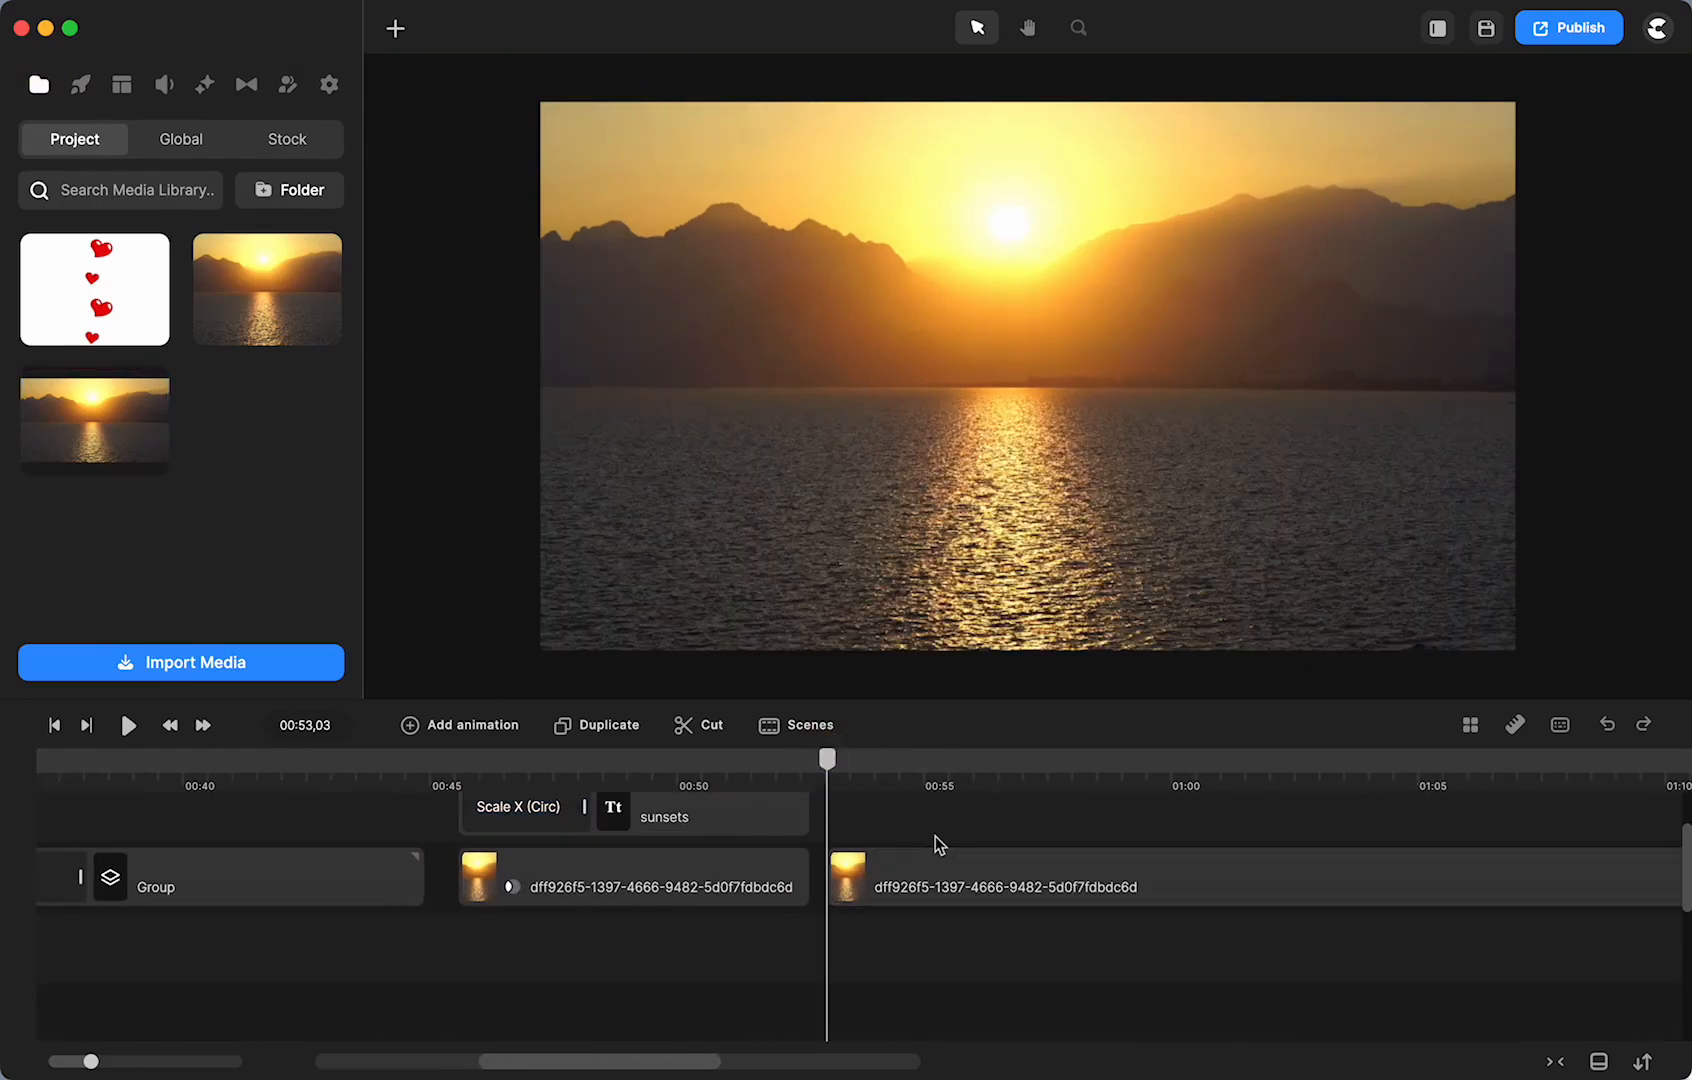
{"action": "right_click", "coordinate": [1058, 885]}
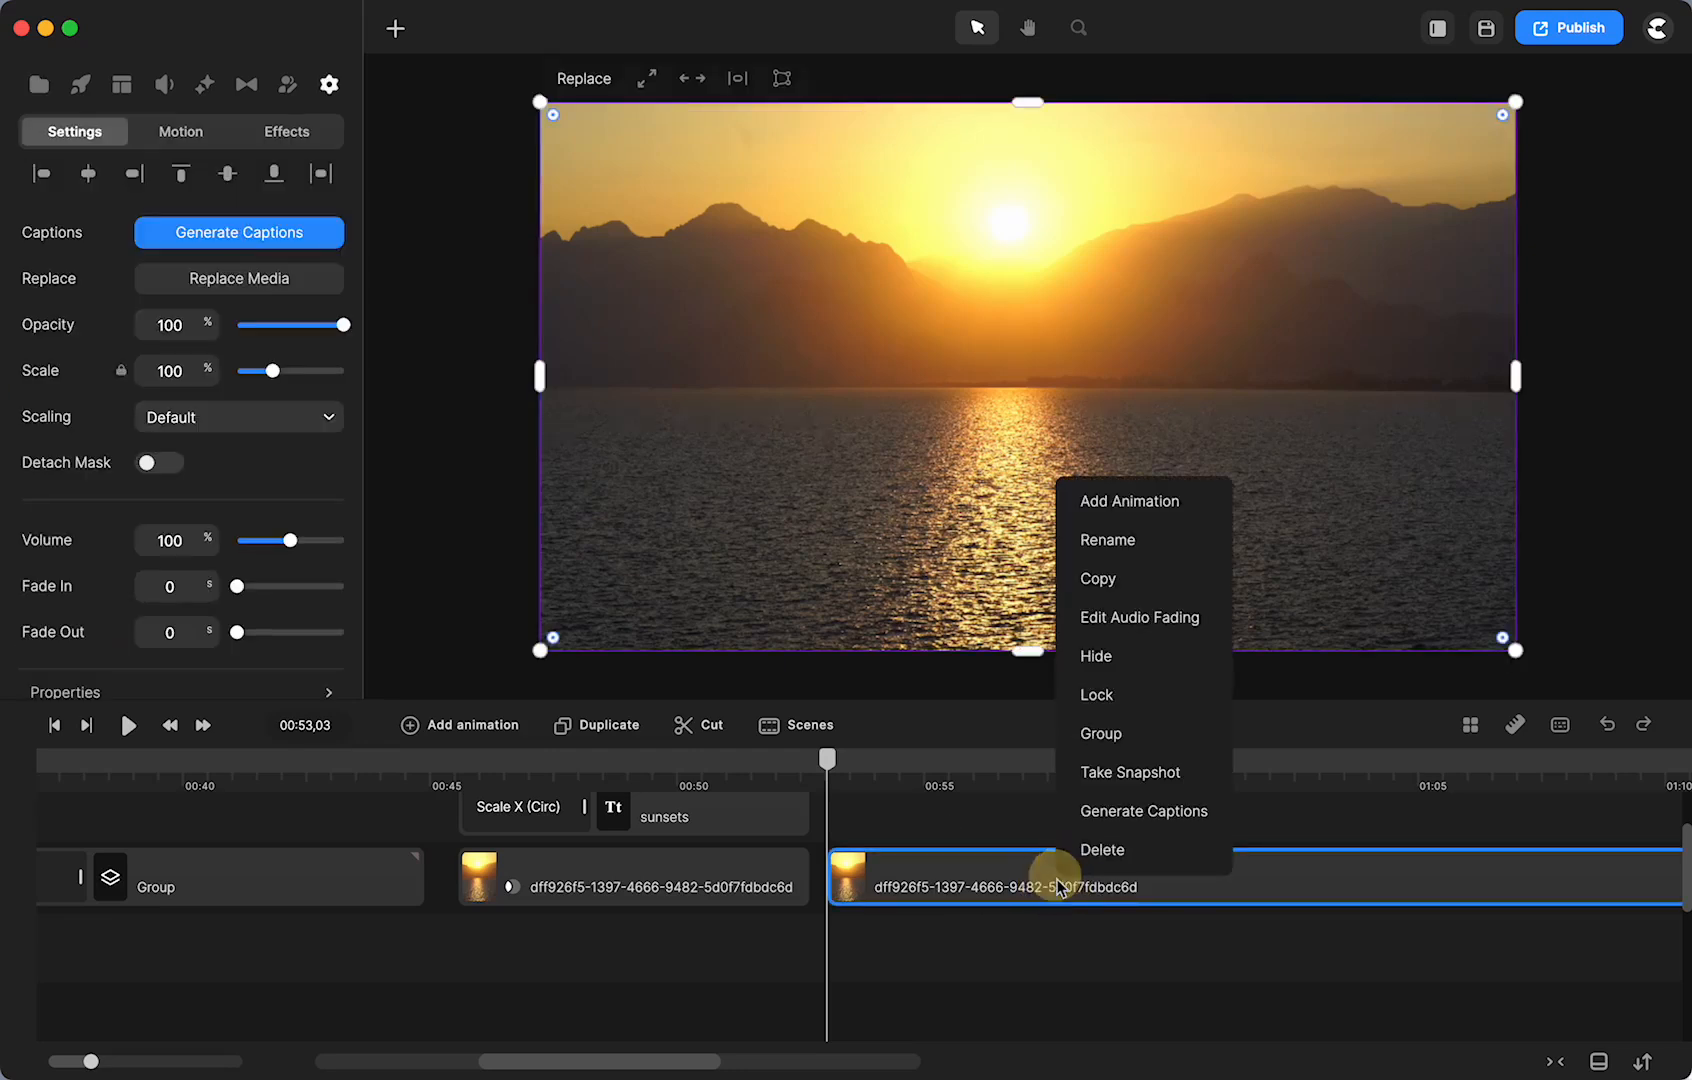
{"action": "left_click", "coordinate": [1093, 729]}
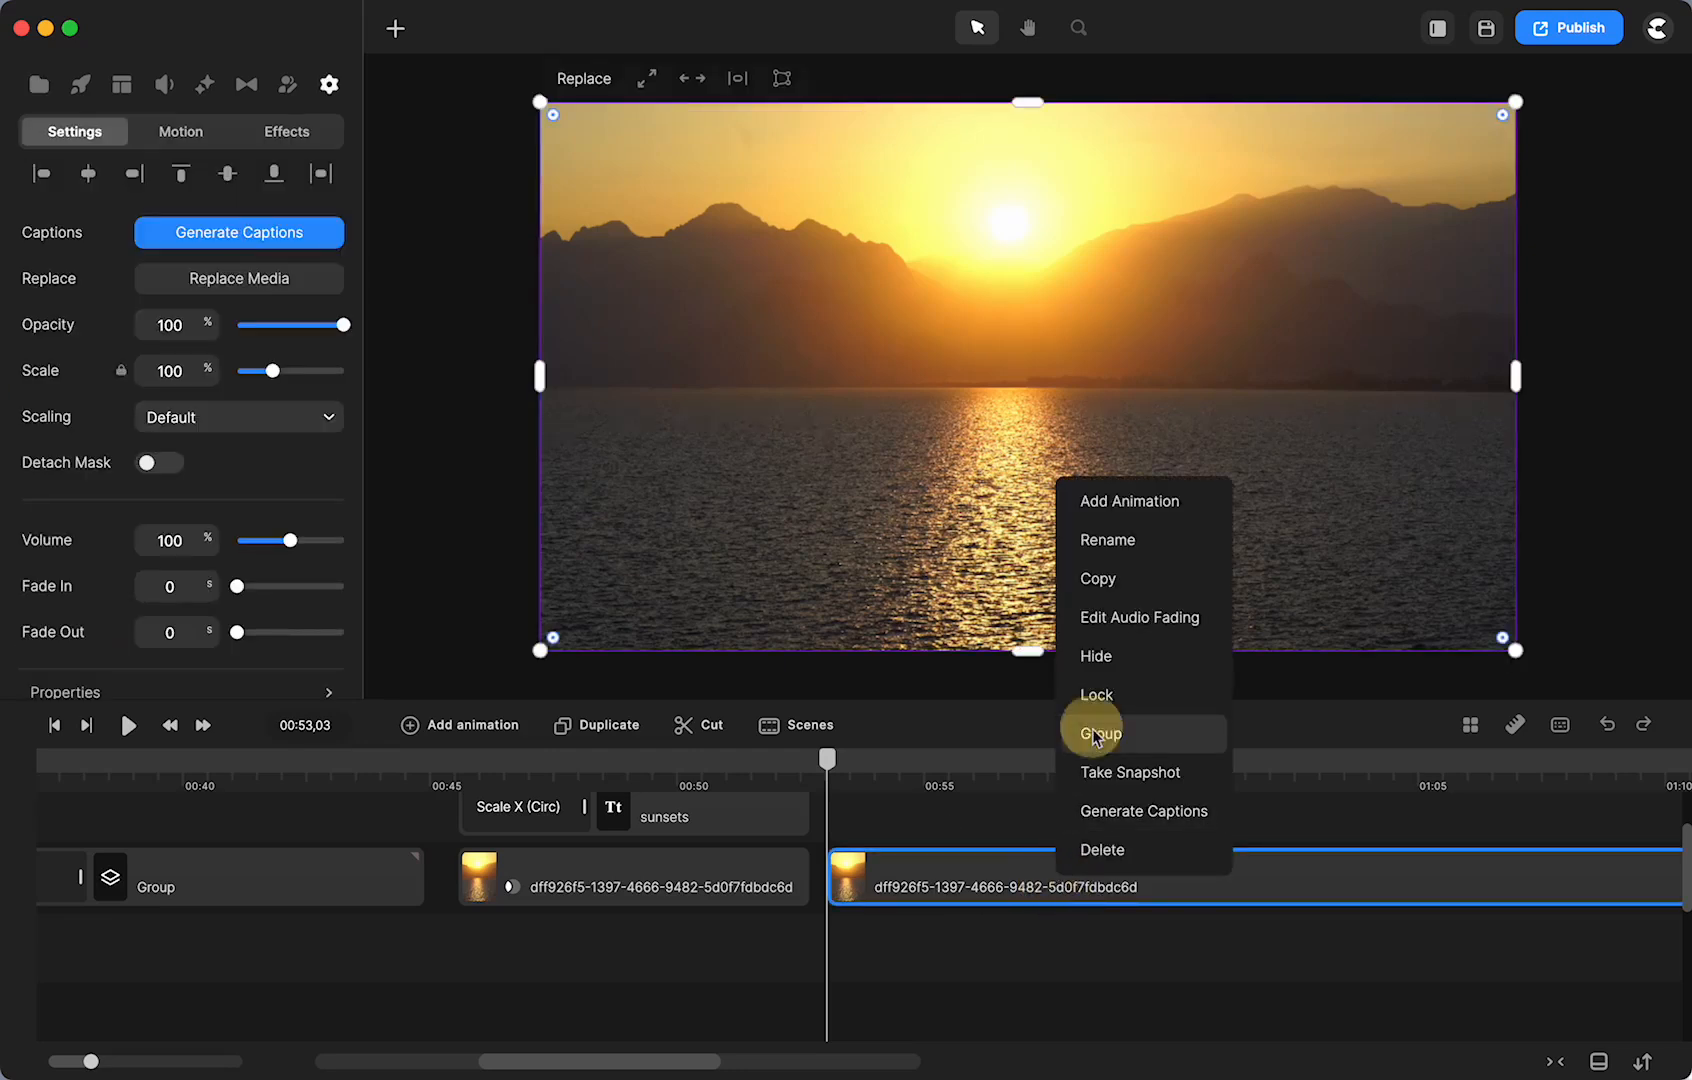
{"action": "right_click", "coordinate": [1027, 400]}
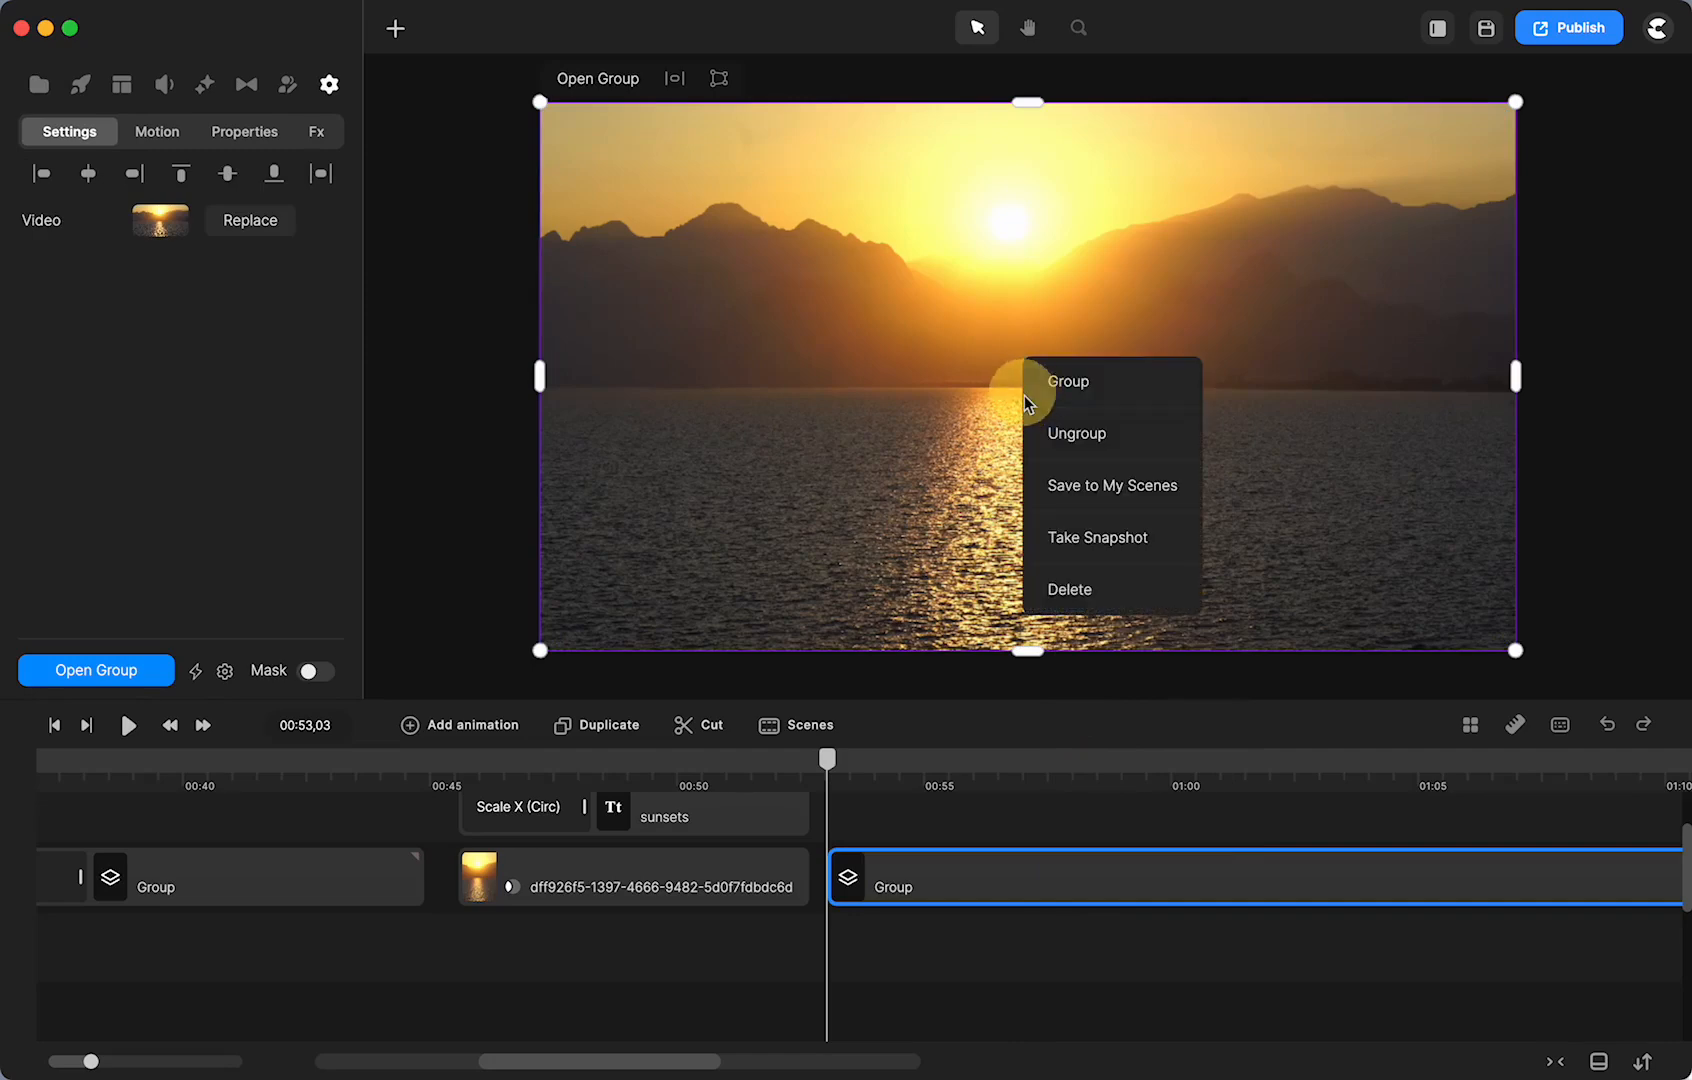
{"action": "left_click", "coordinate": [1100, 540]}
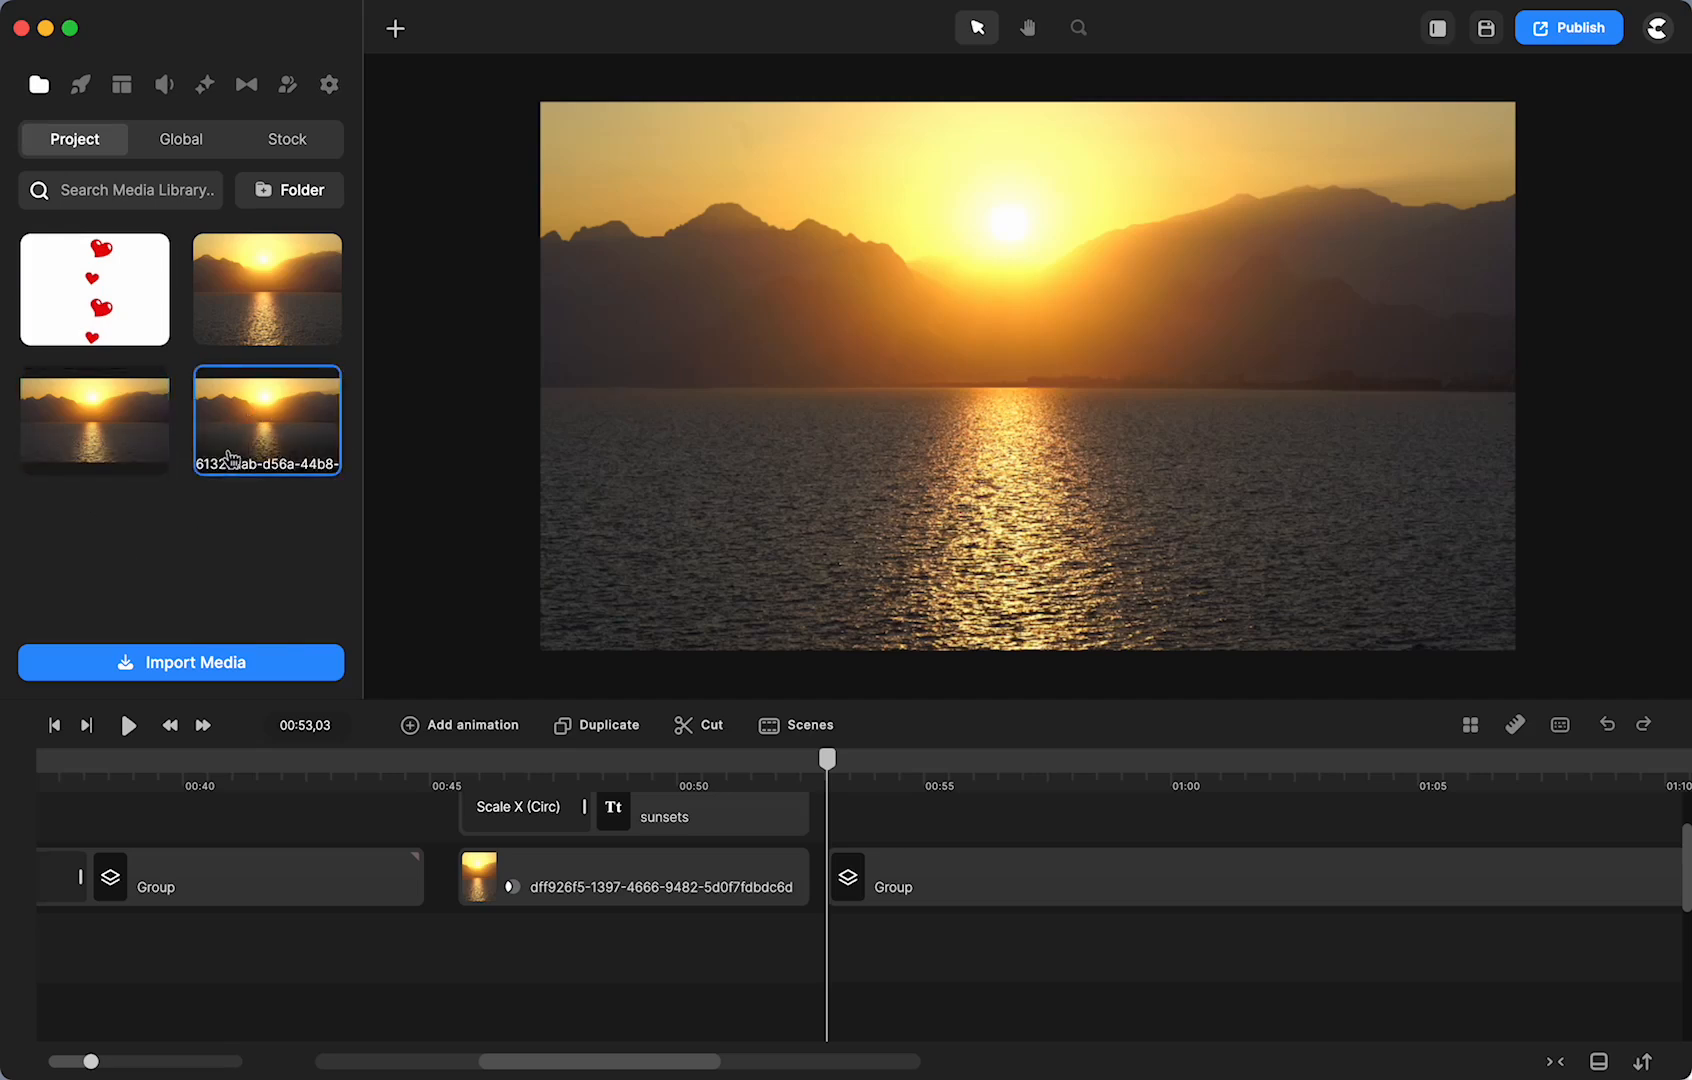
- Place the snapshot on the timeline, ungroup the sunset clip, and lengthen the snapshot
{"action": "left_click_drag", "start_coordinate": [232, 407], "coordinate": [895, 945]}
{"action": "left_click", "coordinate": [907, 888]}
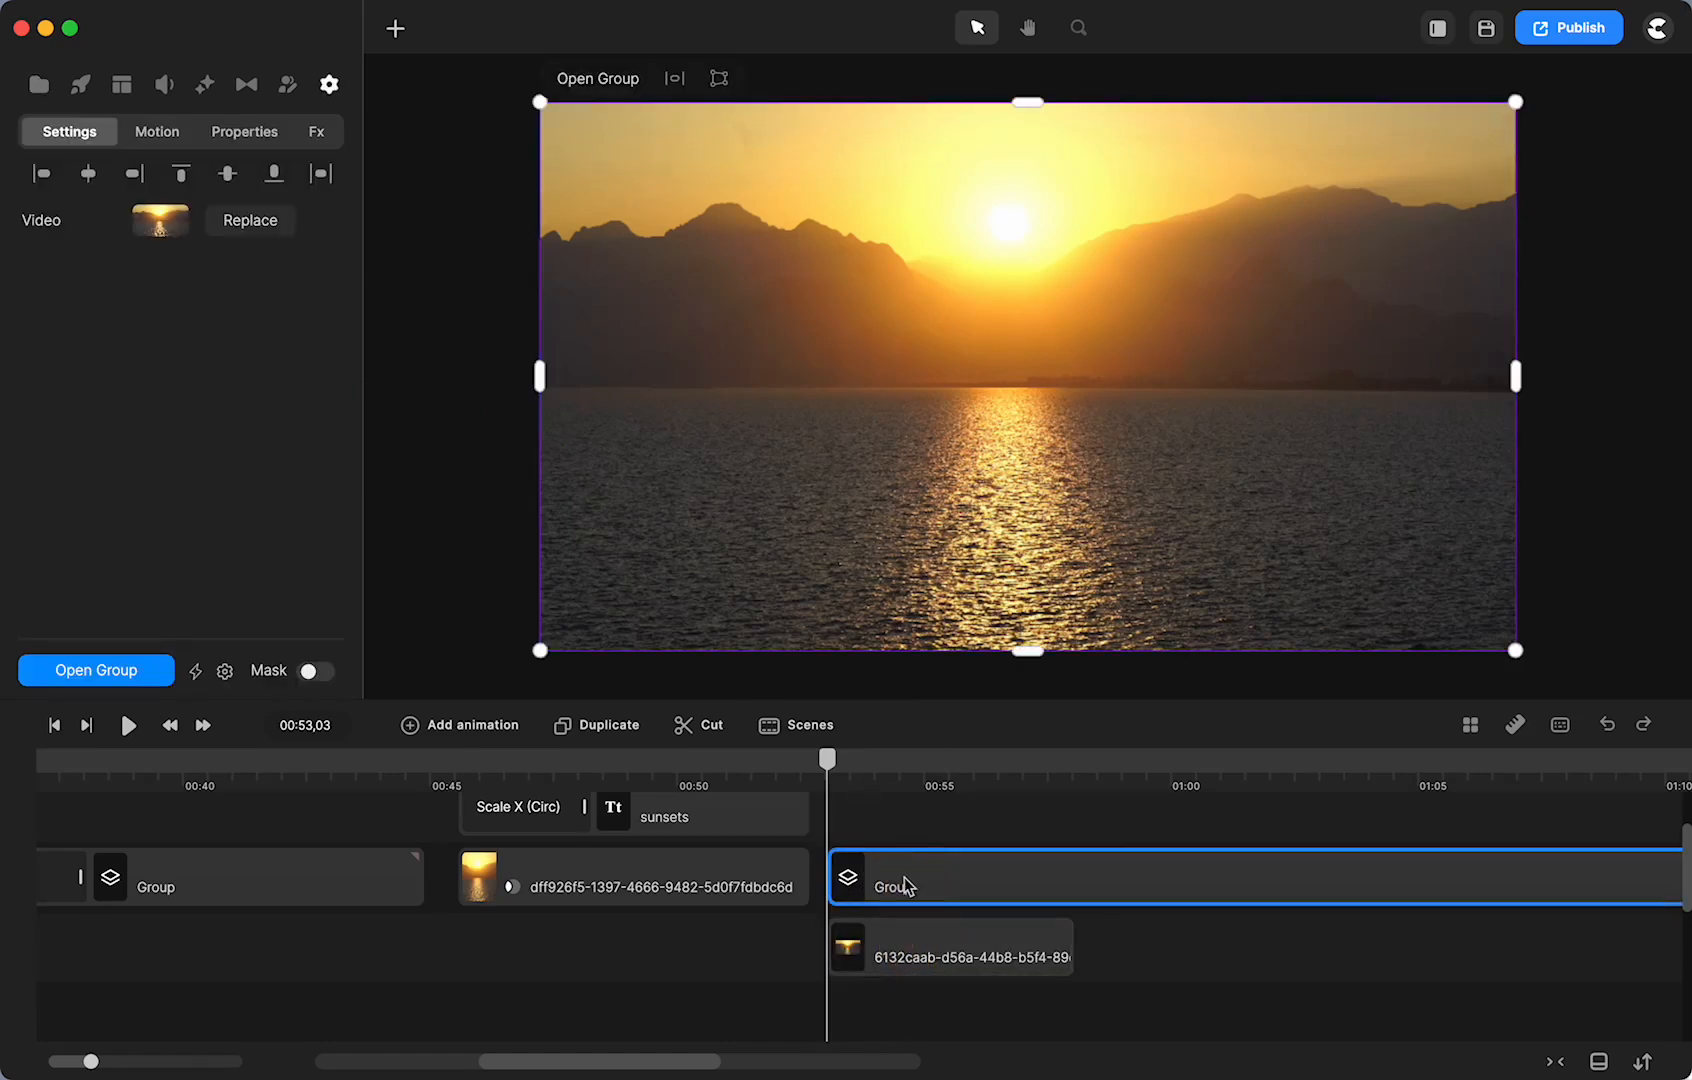
{"action": "right_click", "coordinate": [907, 886]}
{"action": "left_click", "coordinate": [942, 752]}
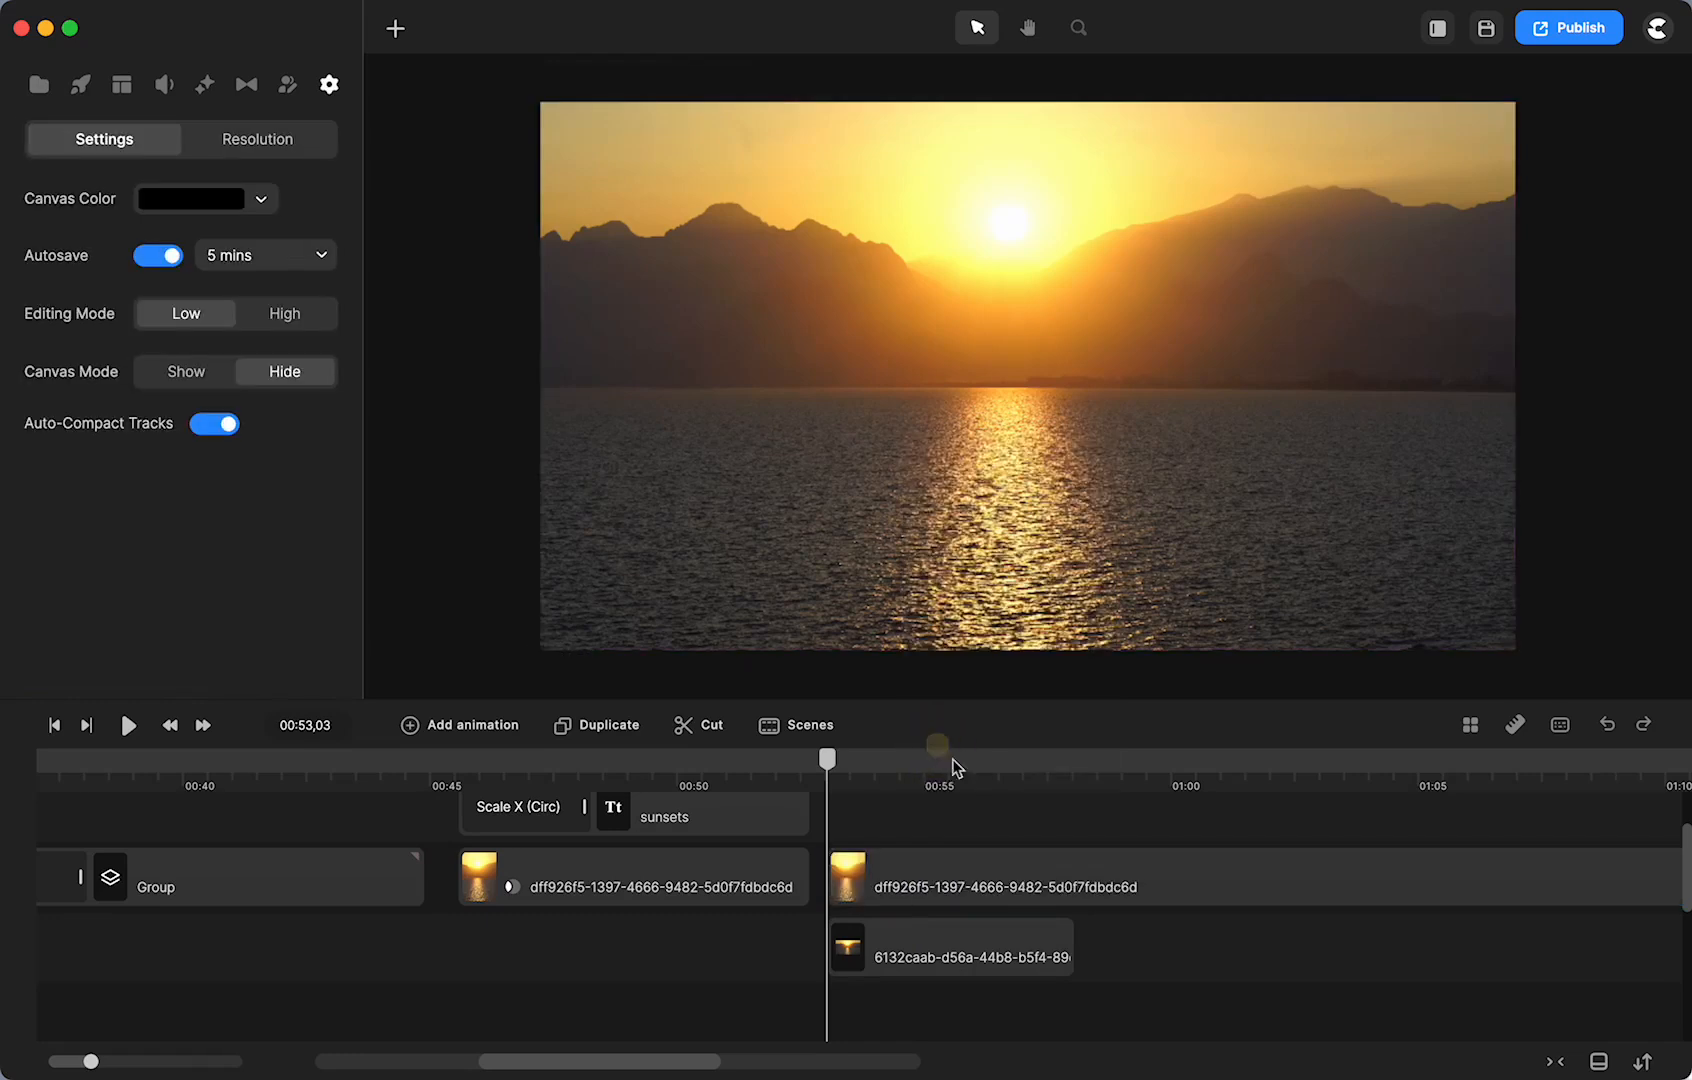
{"action": "scroll", "coordinate": [869, 884], "scroll_direction": "right", "scroll_amount": 5}
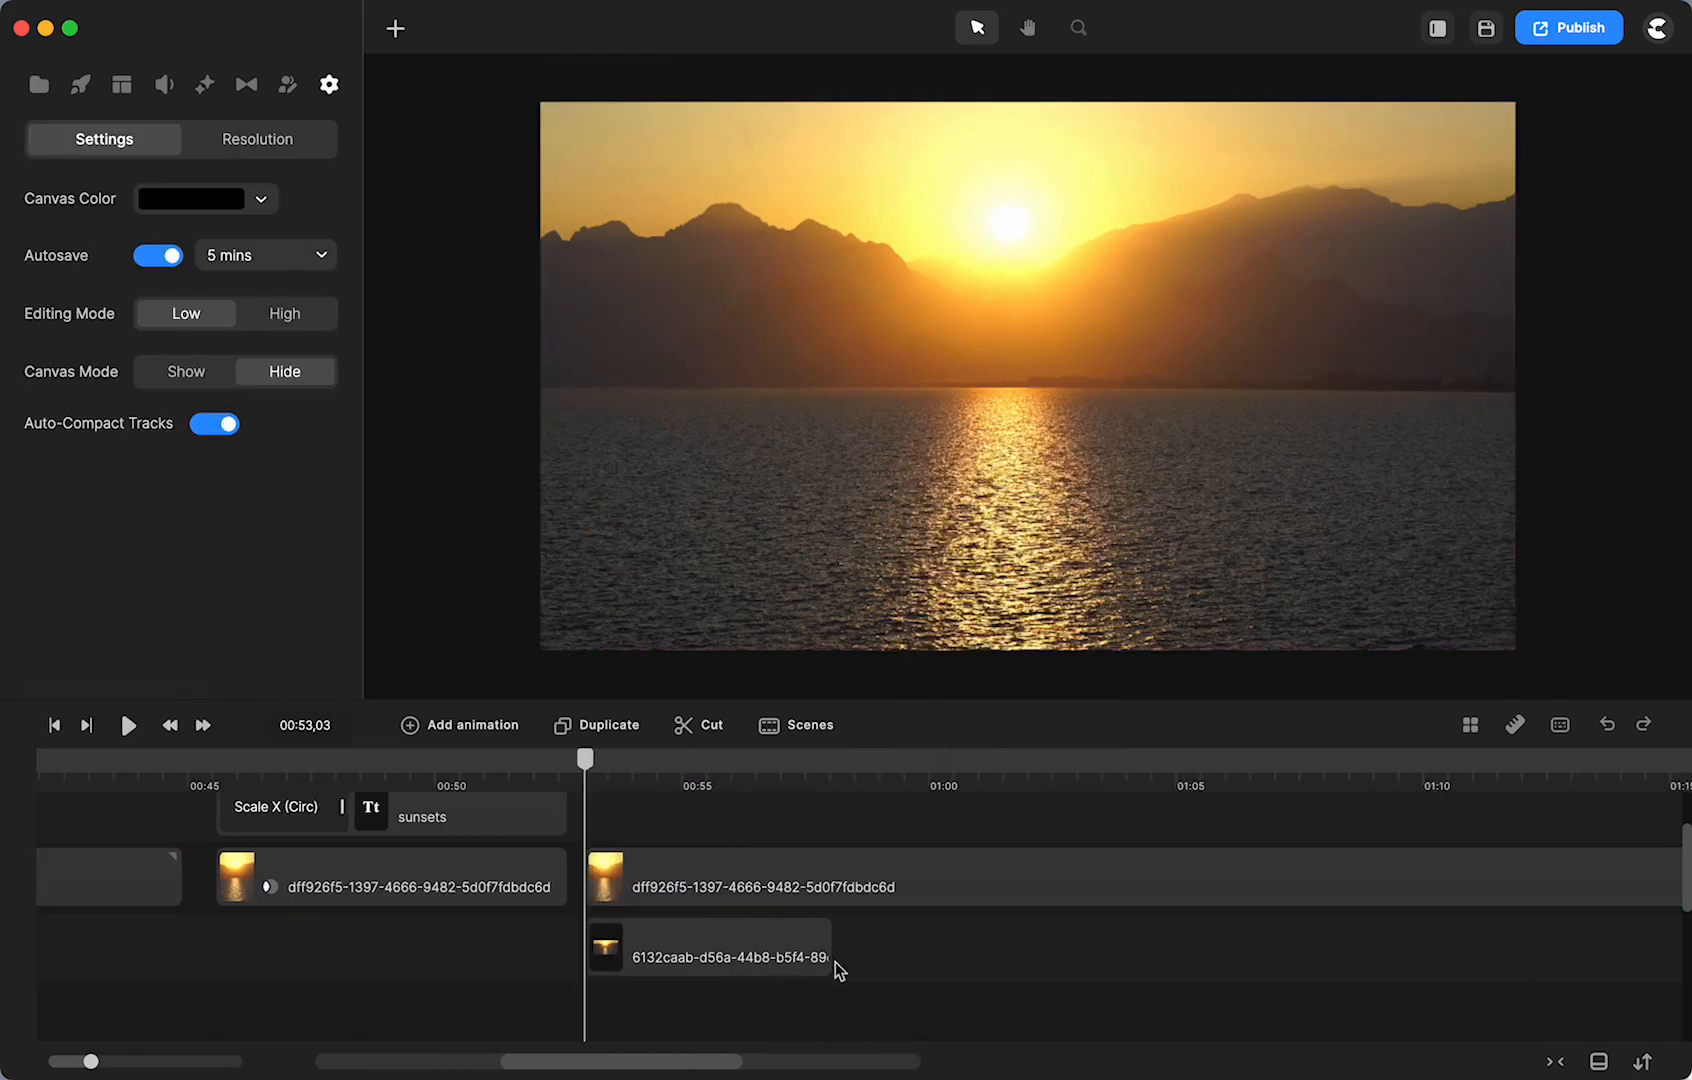
{"action": "left_click_drag", "start_coordinate": [828, 947], "coordinate": [1388, 945]}
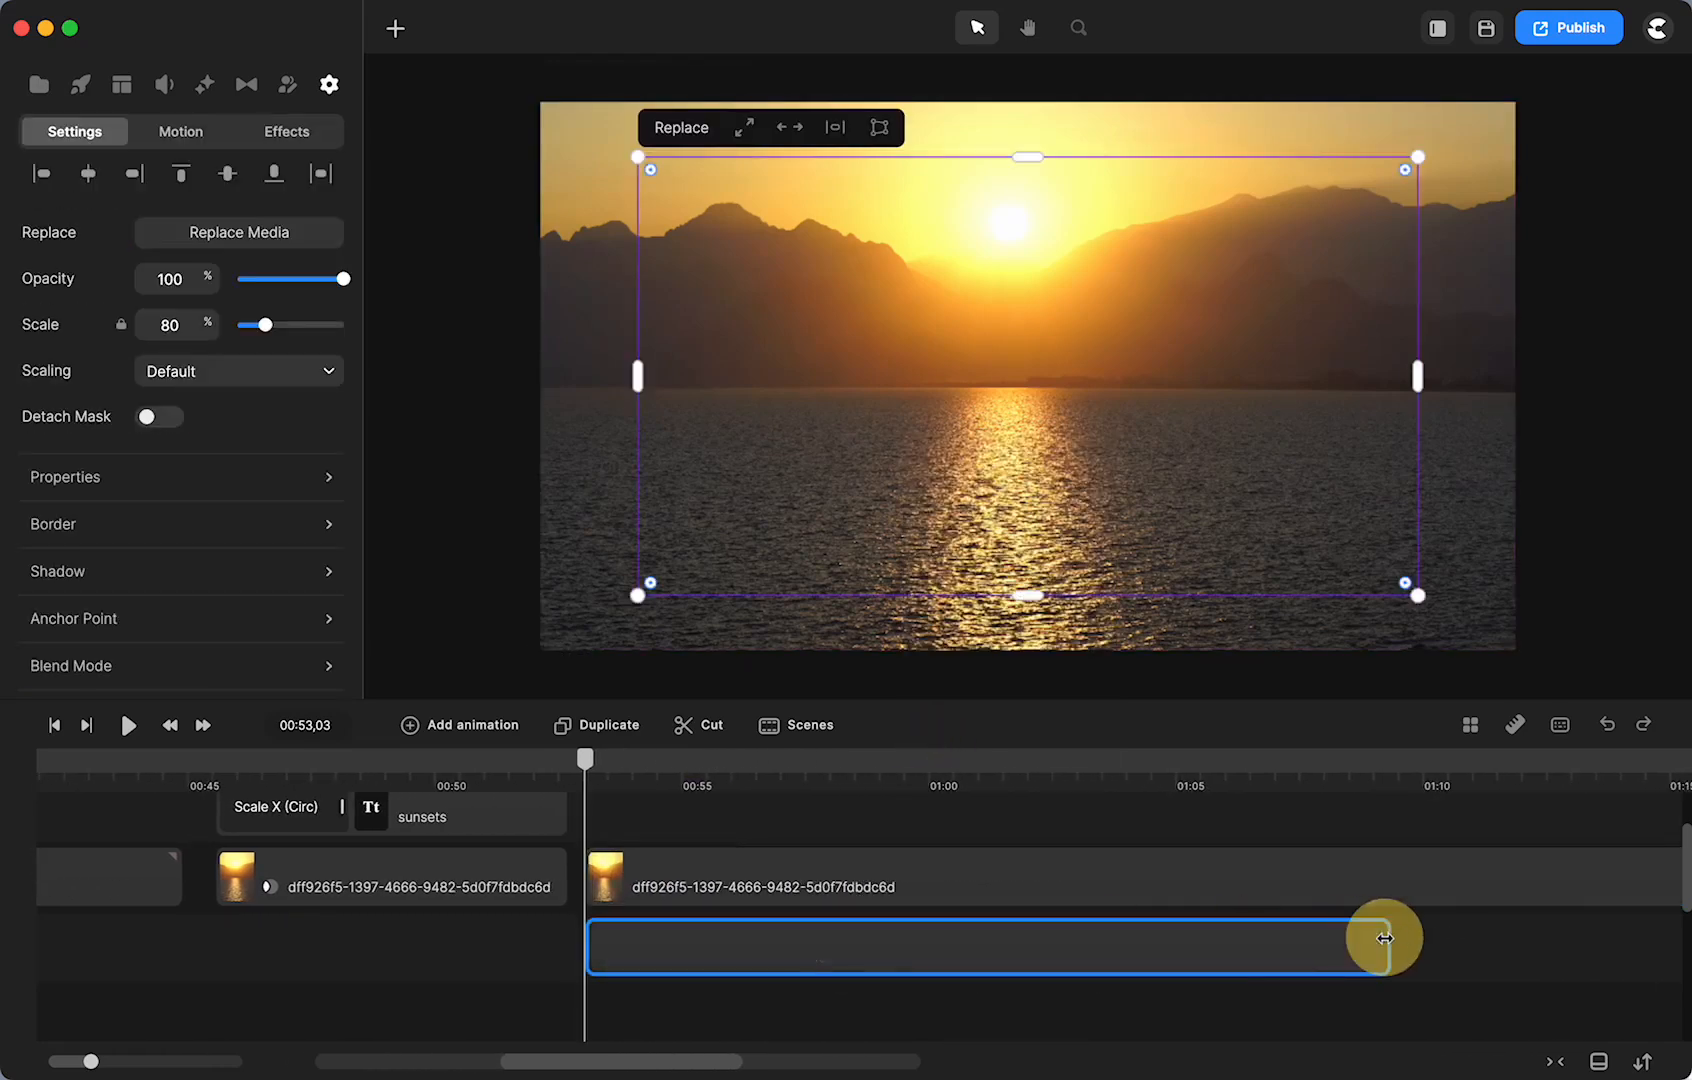
- Trim the dff926f5 sunset clip to end at 01:10,24
{"action": "left_click", "coordinate": [1378, 772]}
{"action": "left_click_drag", "start_coordinate": [1379, 760], "coordinate": [1458, 760]}
{"action": "left_click", "coordinate": [1500, 876]}
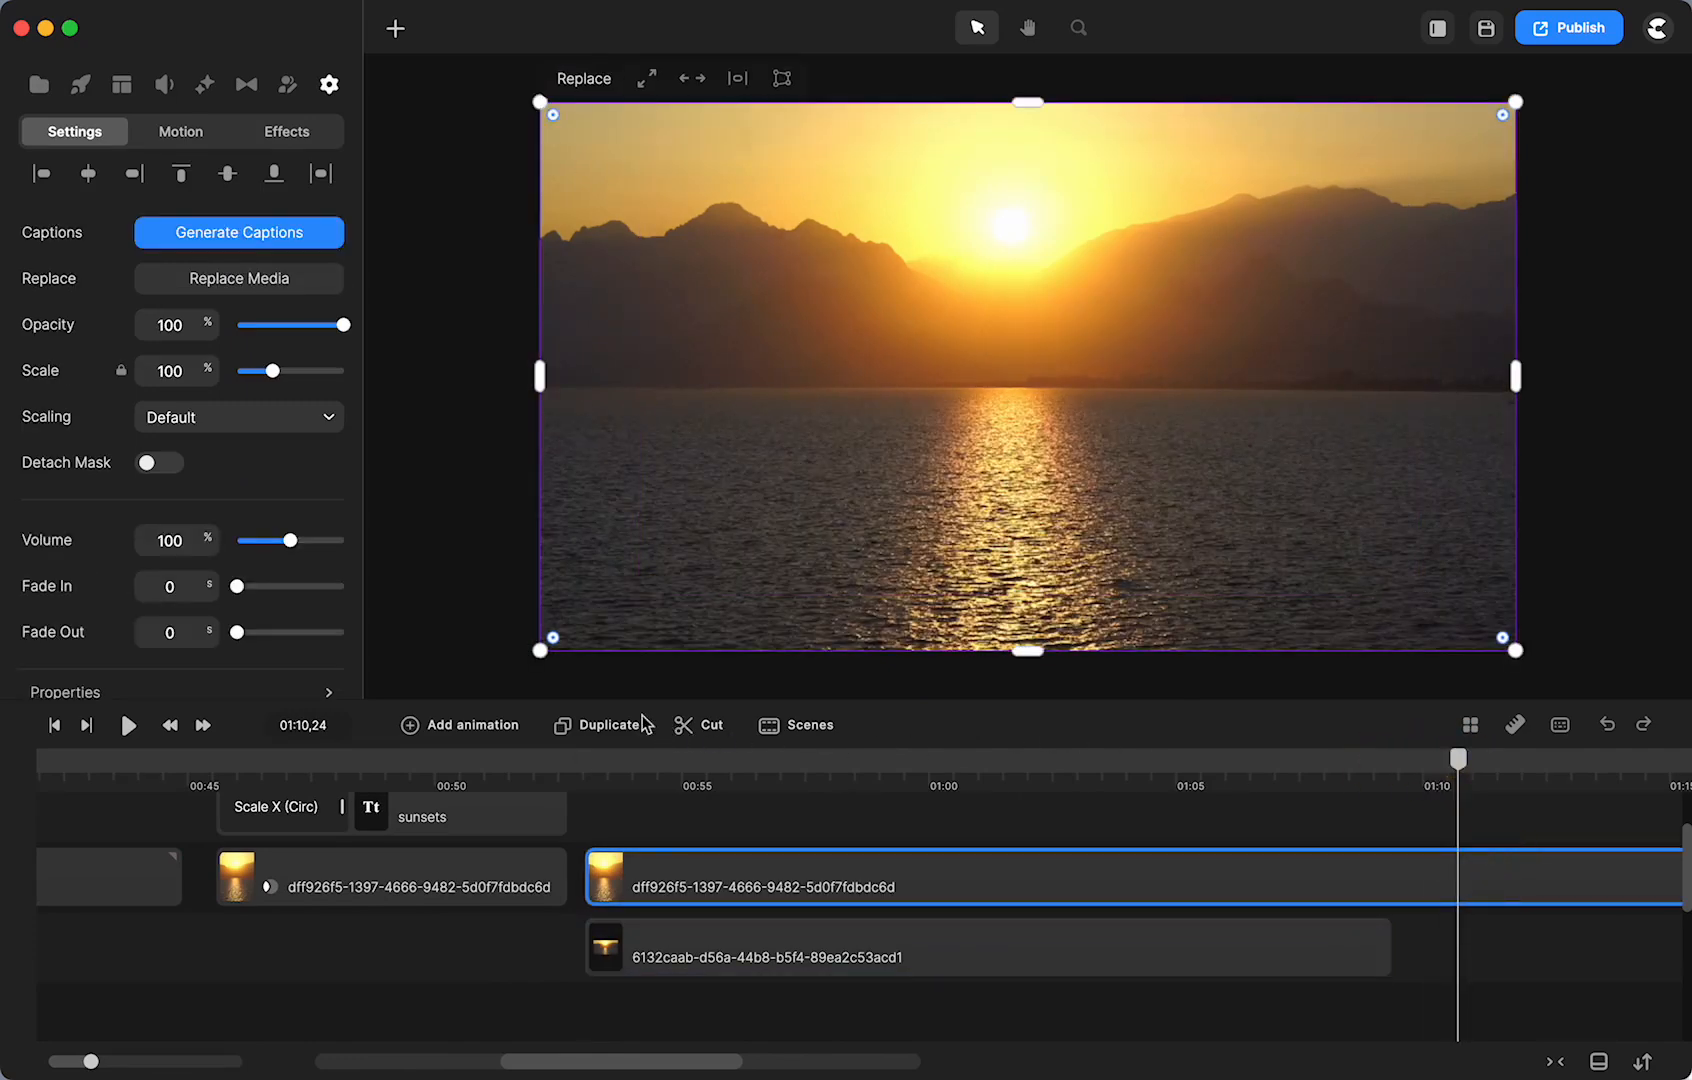
{"action": "left_click", "coordinate": [697, 725]}
{"action": "left_click", "coordinate": [1558, 888]}
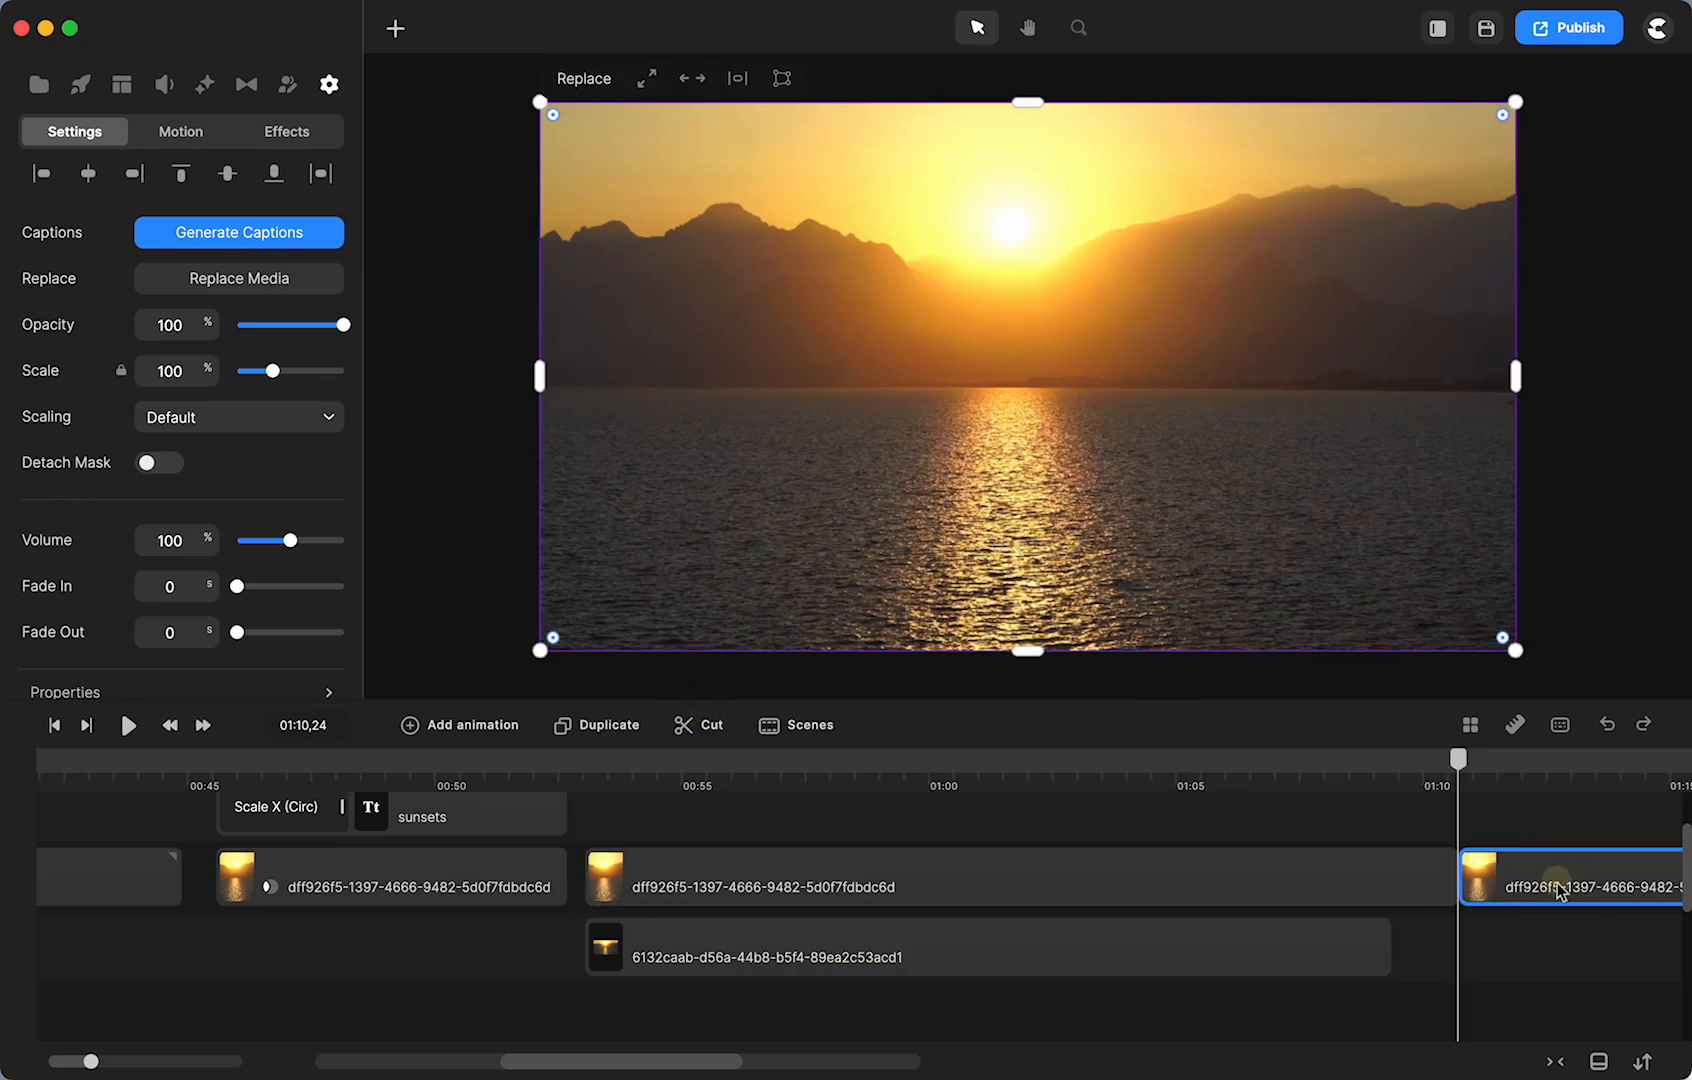
{"action": "key", "text": "Delete"}
- Extend the 6132caab clip's end to line up with the dff926f5 clip
{"action": "left_click_drag", "start_coordinate": [1447, 762], "coordinate": [906, 800]}
{"action": "left_click", "coordinate": [1413, 938]}
{"action": "left_click_drag", "start_coordinate": [1428, 937], "coordinate": [1449, 930]}
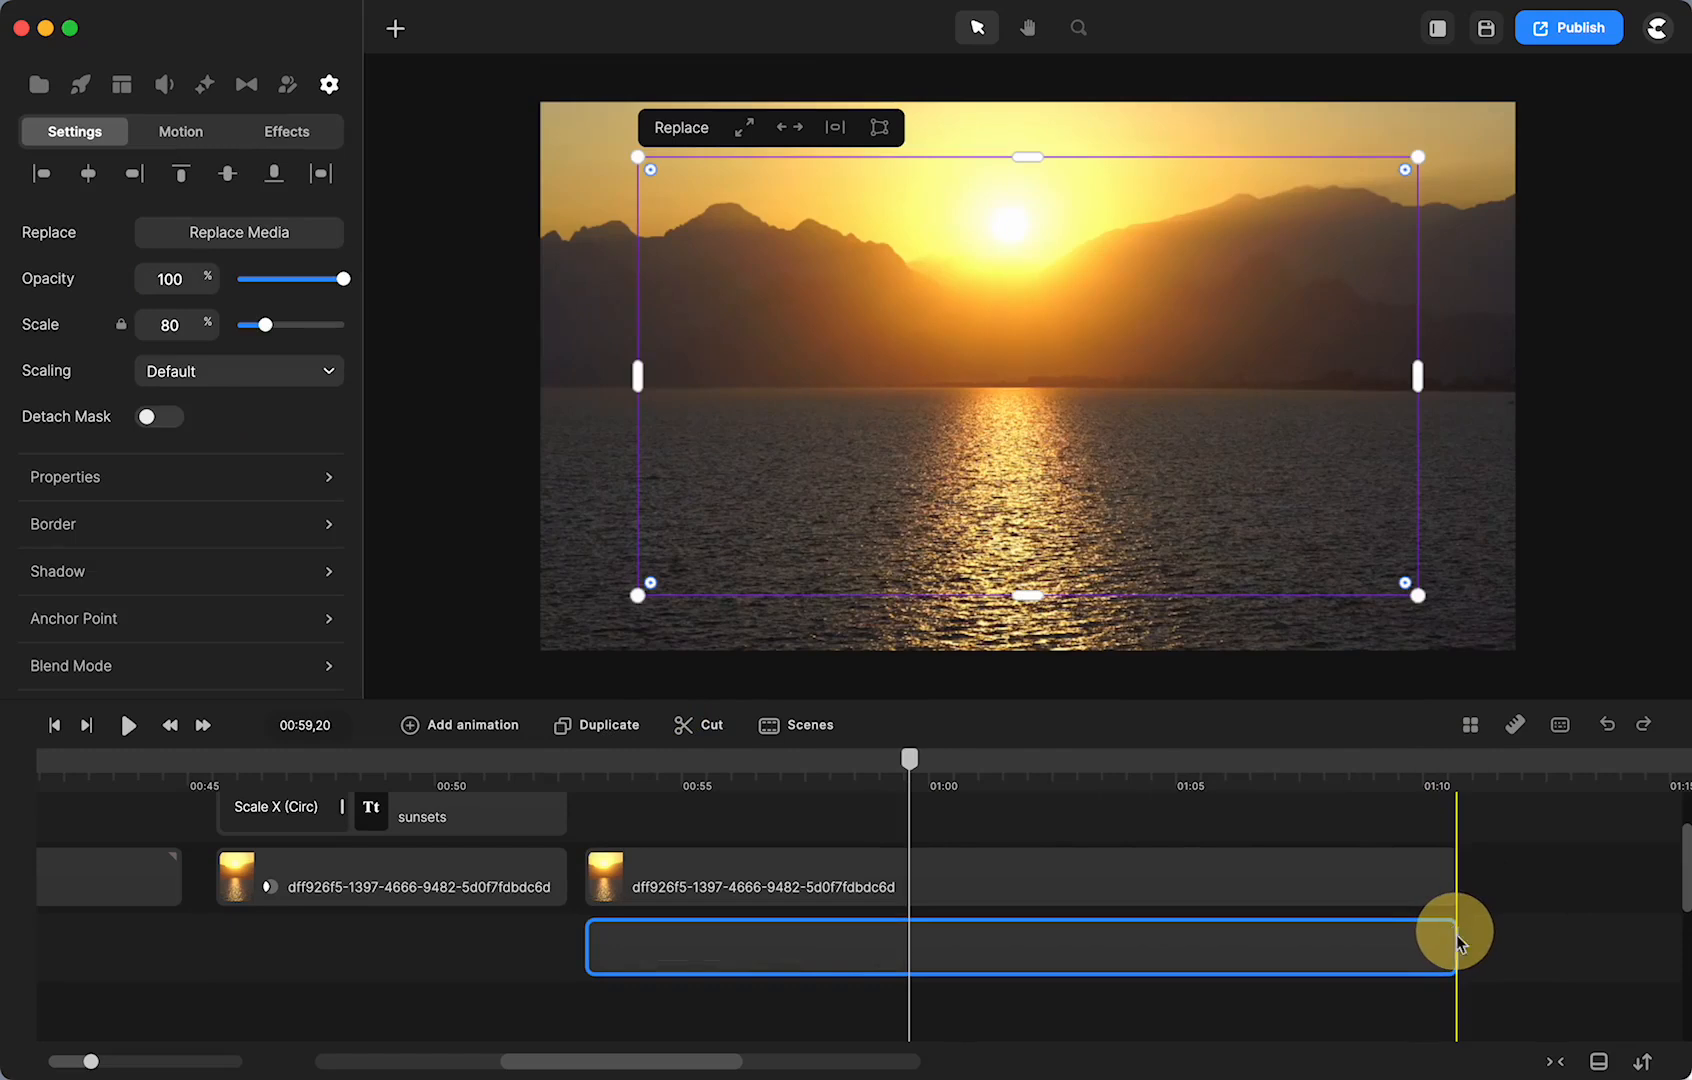
{"action": "scroll", "coordinate": [789, 940], "scroll_direction": "left", "scroll_amount": 10}
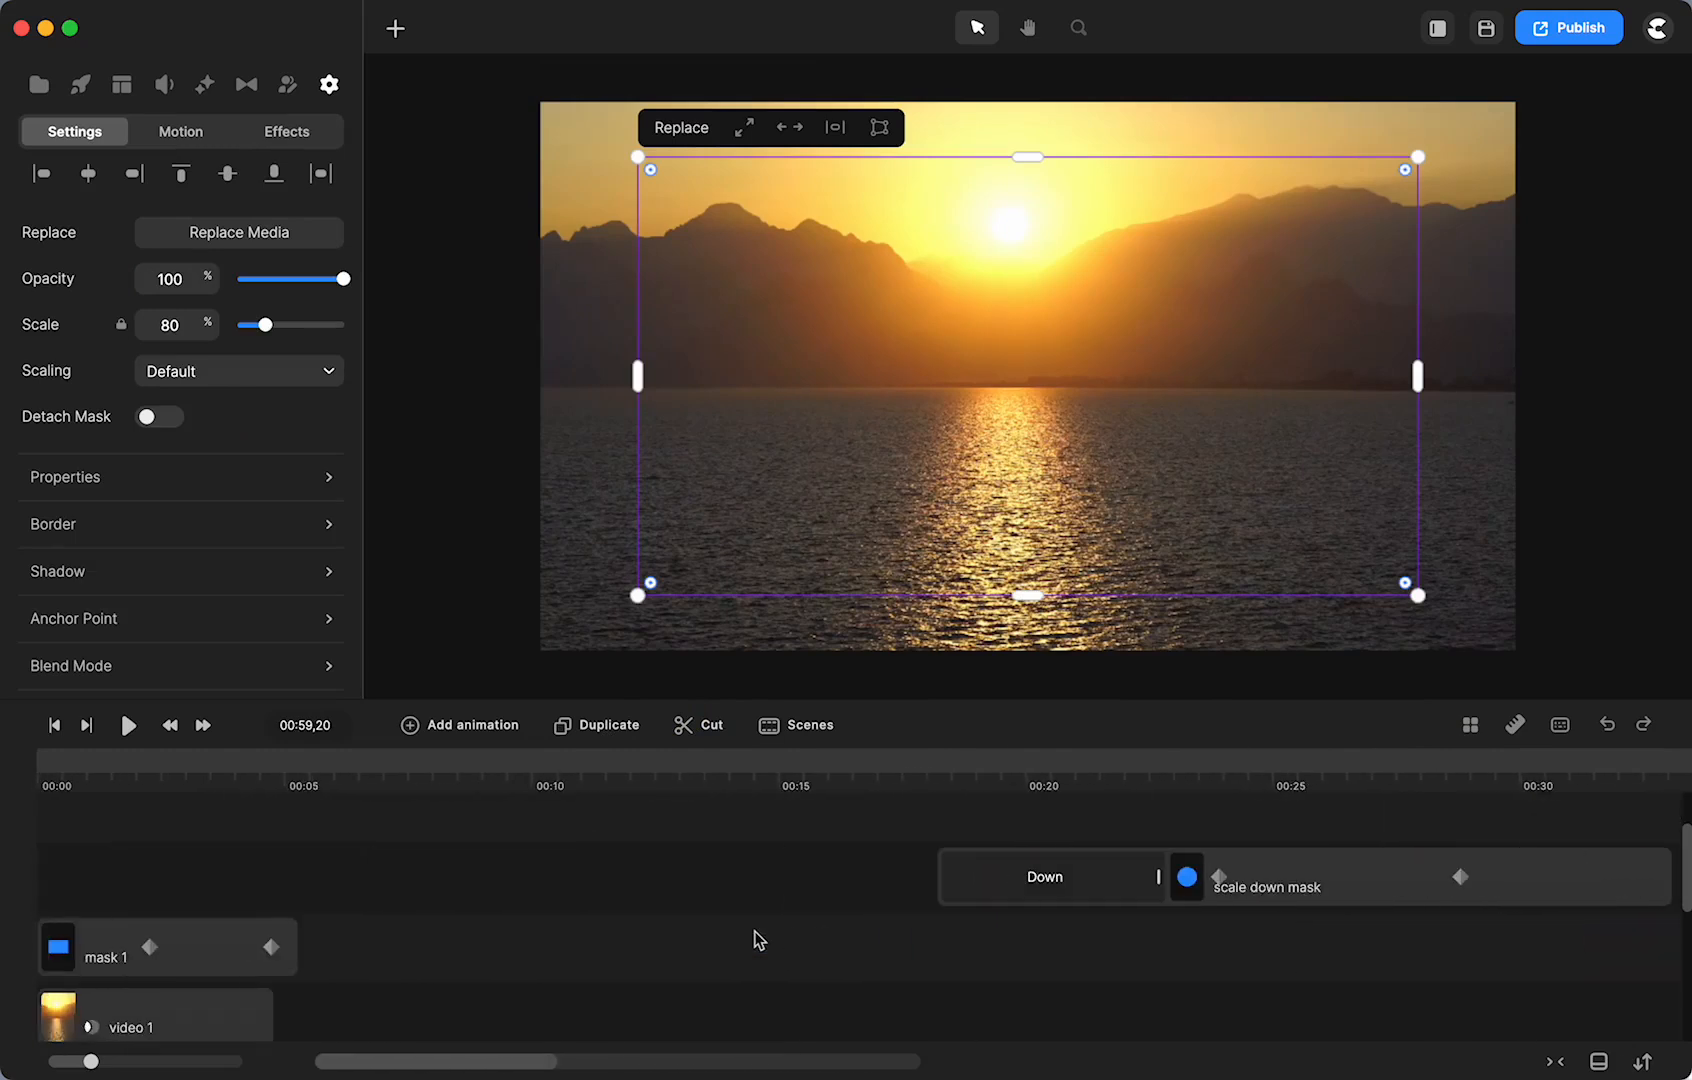
{"action": "scroll", "coordinate": [300, 890], "scroll_direction": "down", "scroll_amount": 3}
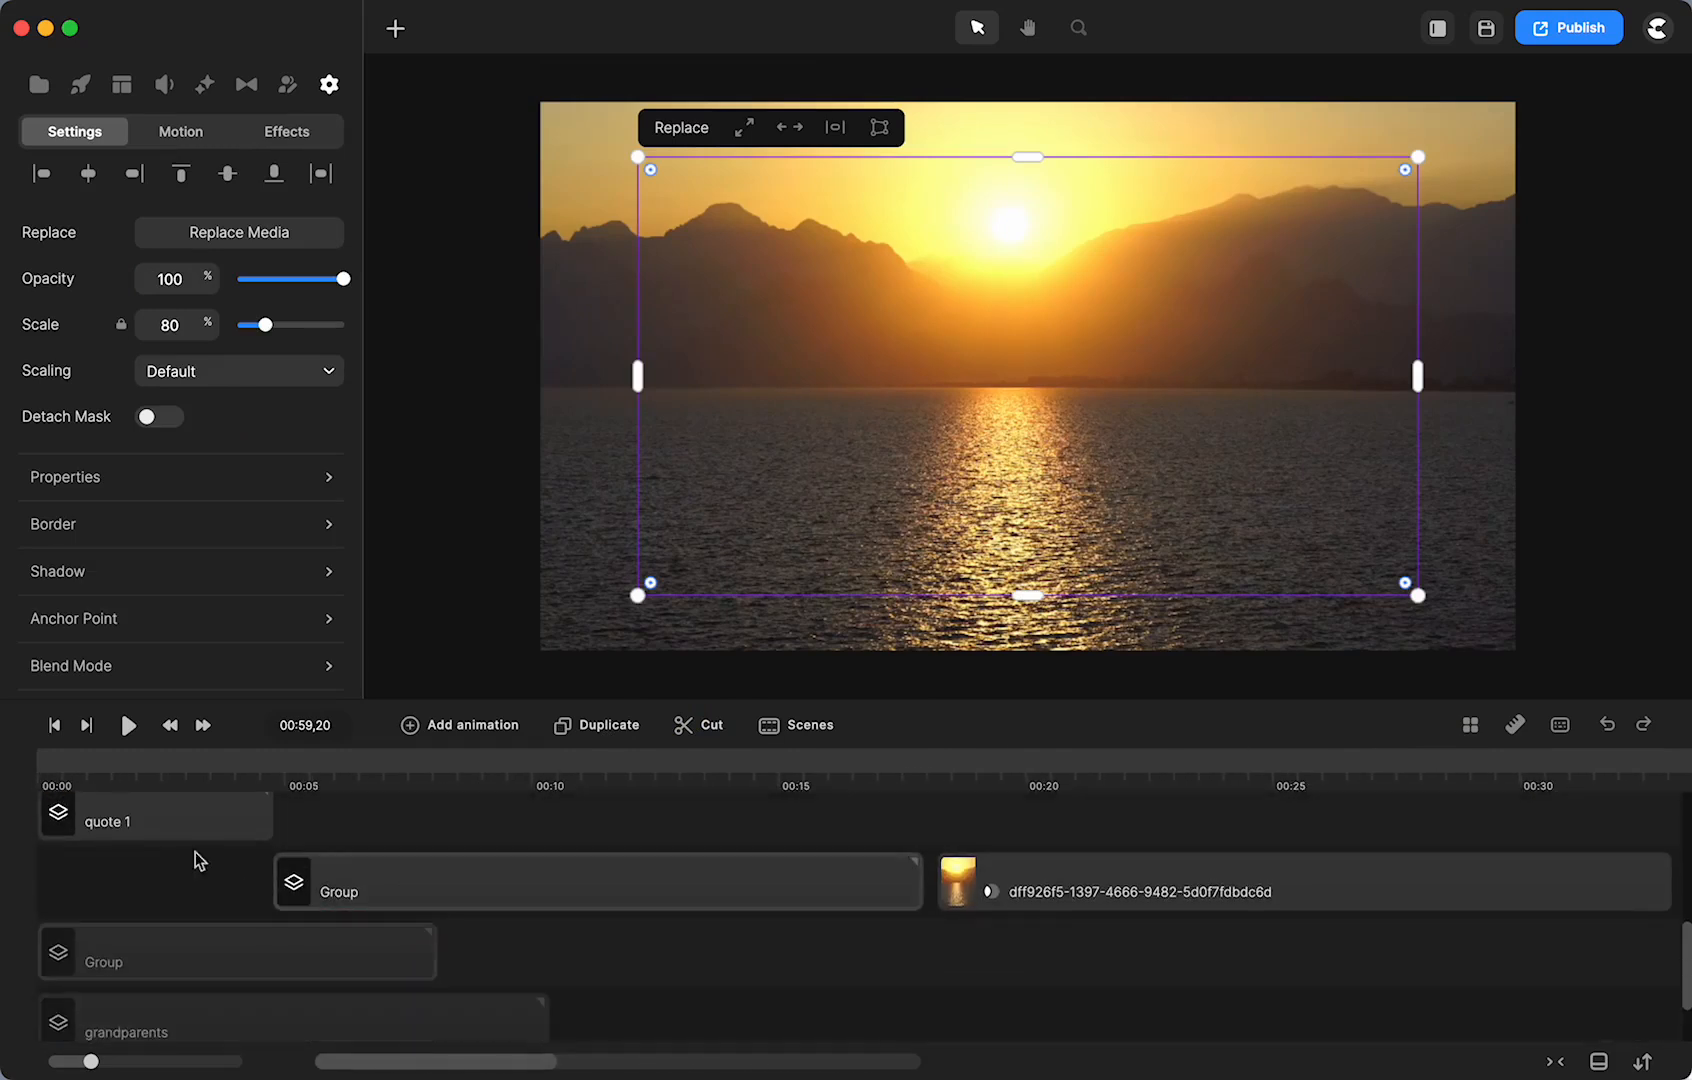
{"action": "left_click", "coordinate": [148, 817]}
{"action": "left_click", "coordinate": [110, 948]}
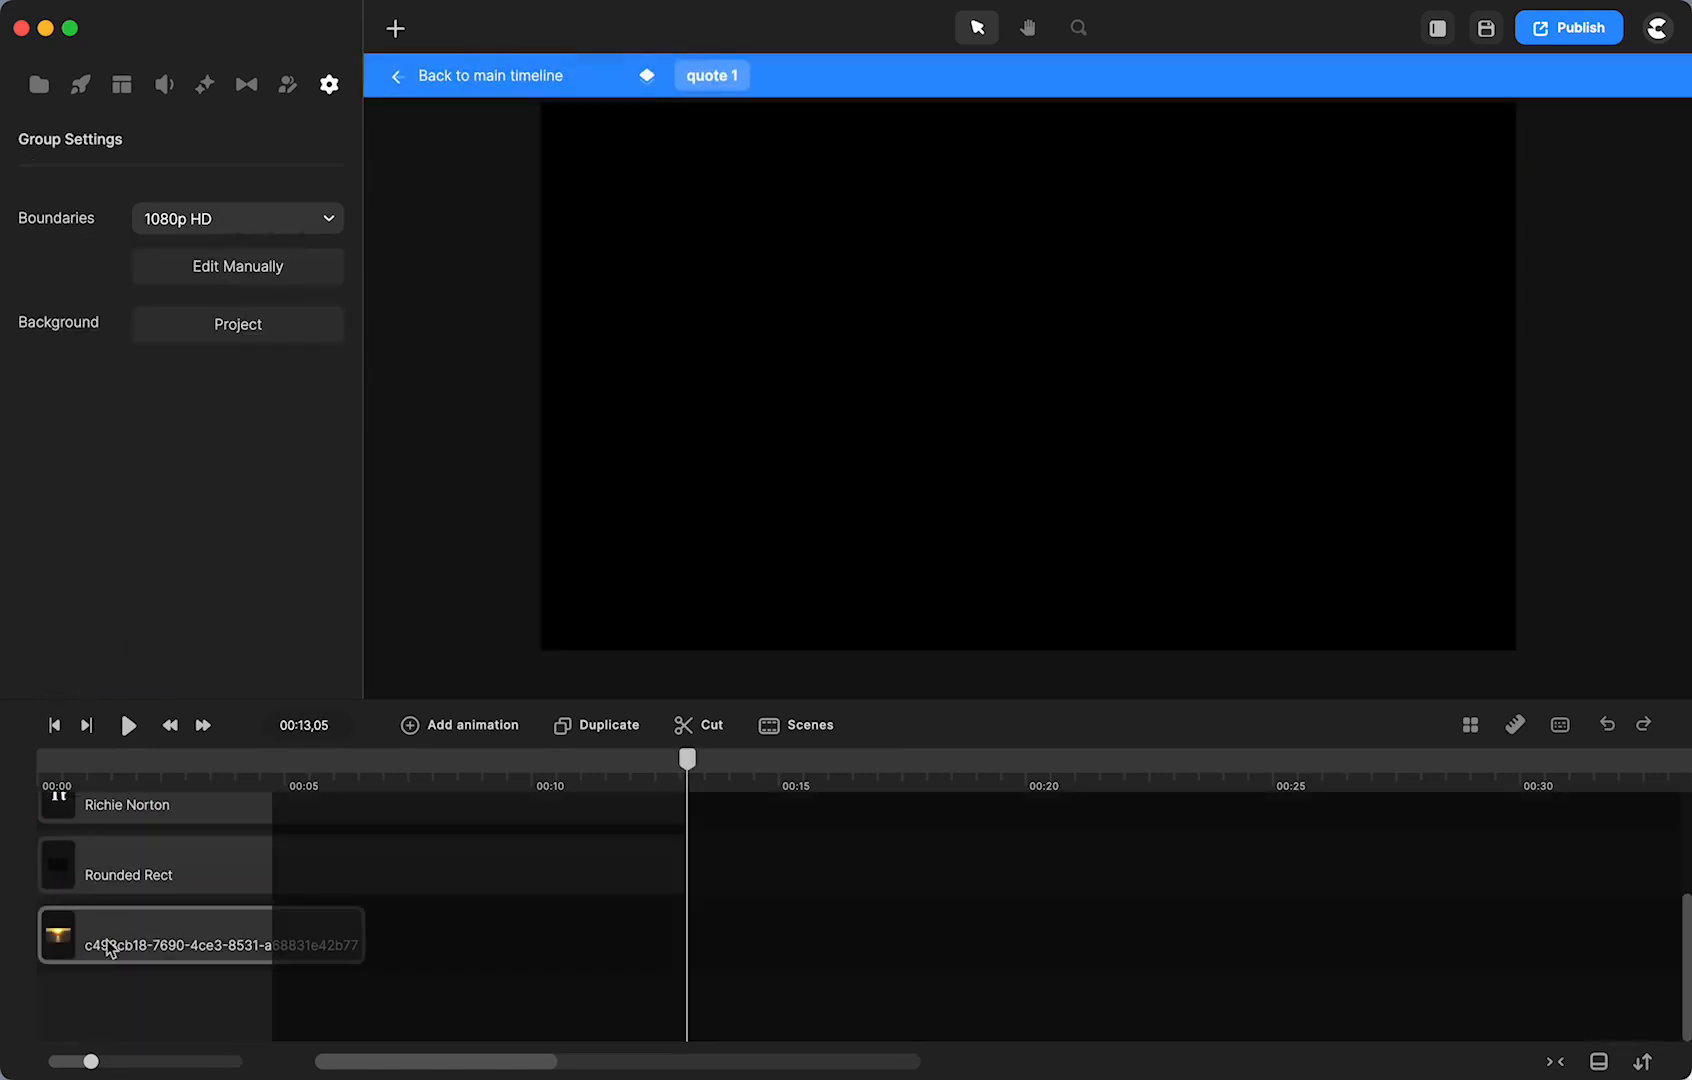
{"action": "scroll", "coordinate": [158, 942], "scroll_direction": "up", "scroll_amount": 3}
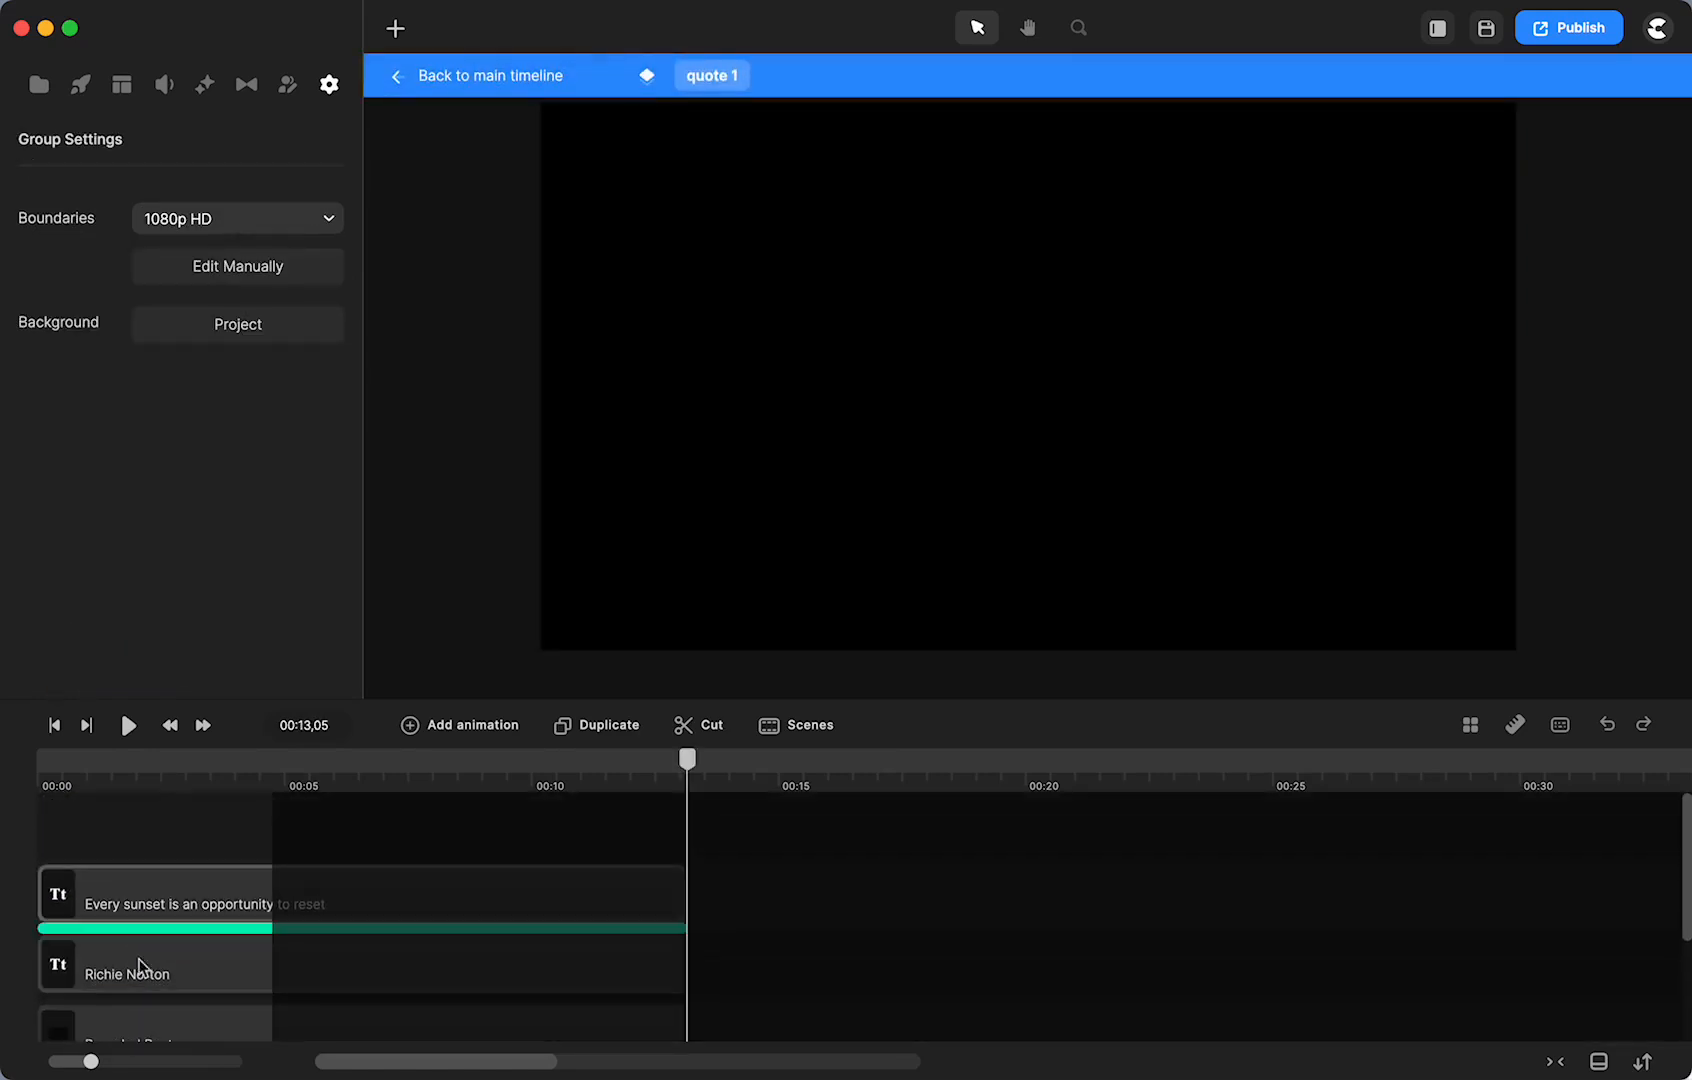
{"action": "left_click", "coordinate": [86, 761]}
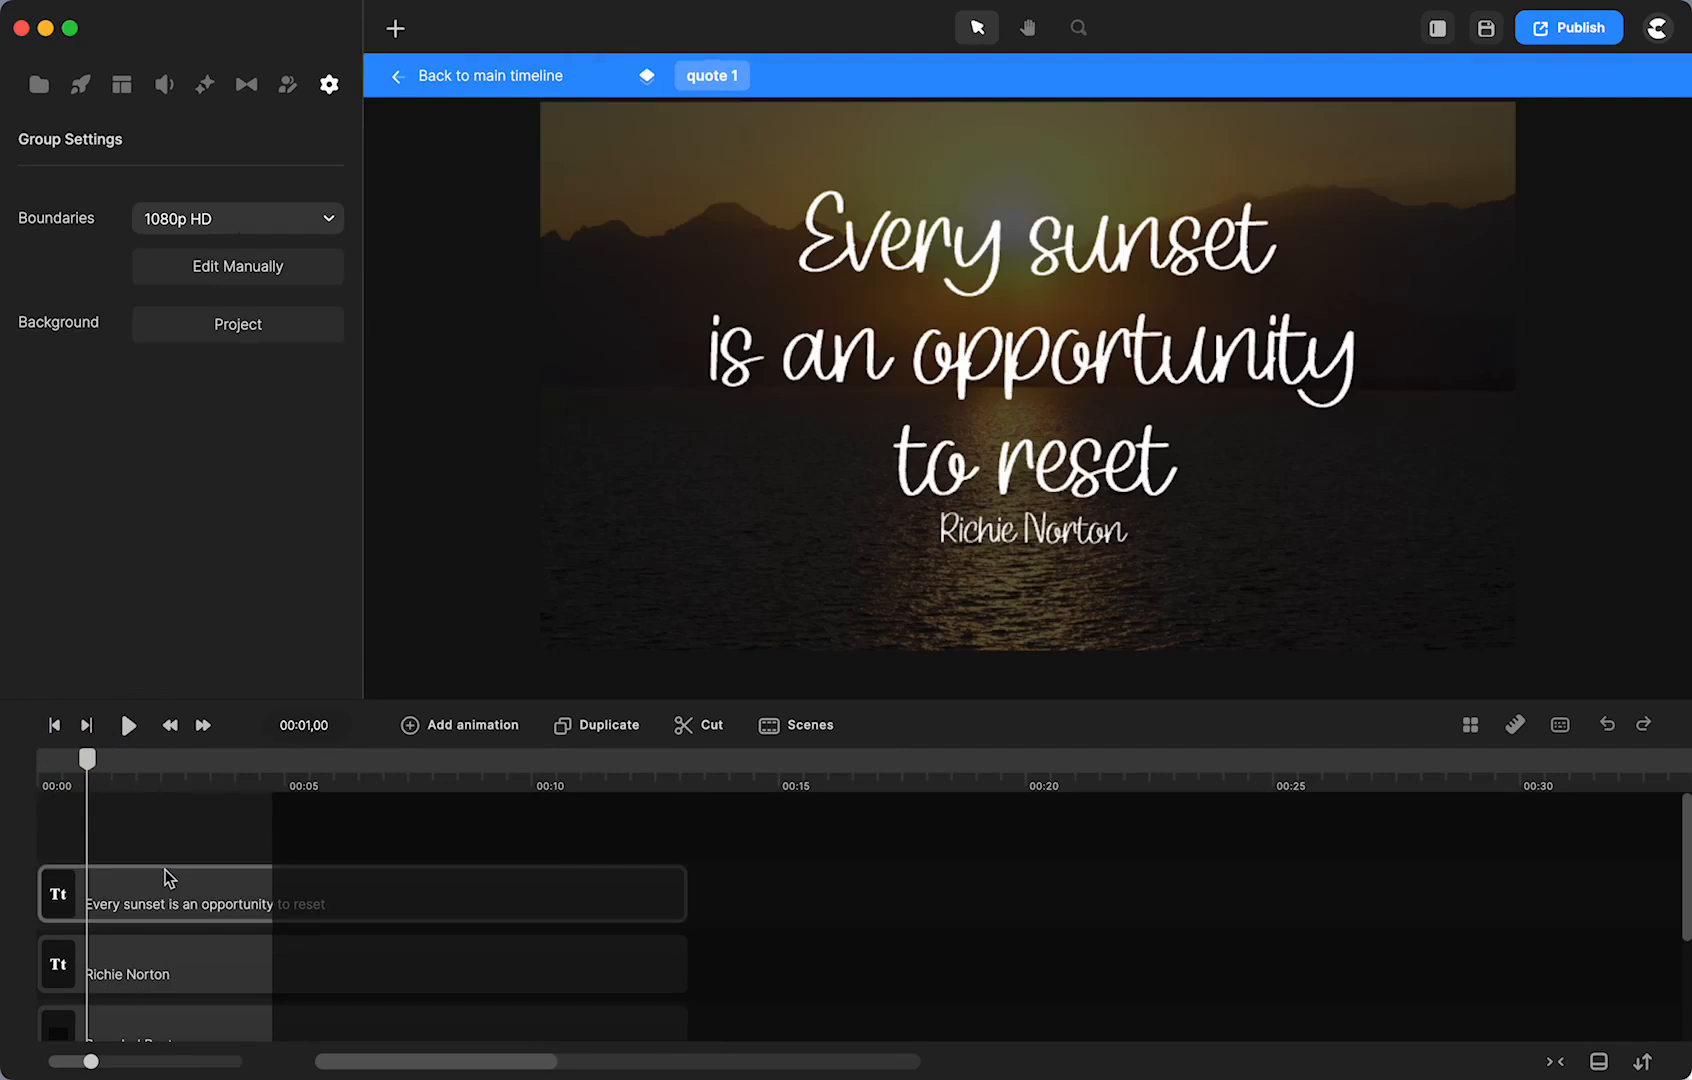
{"action": "scroll", "coordinate": [175, 870], "scroll_direction": "down", "scroll_amount": 3}
{"action": "left_click", "coordinate": [149, 945]}
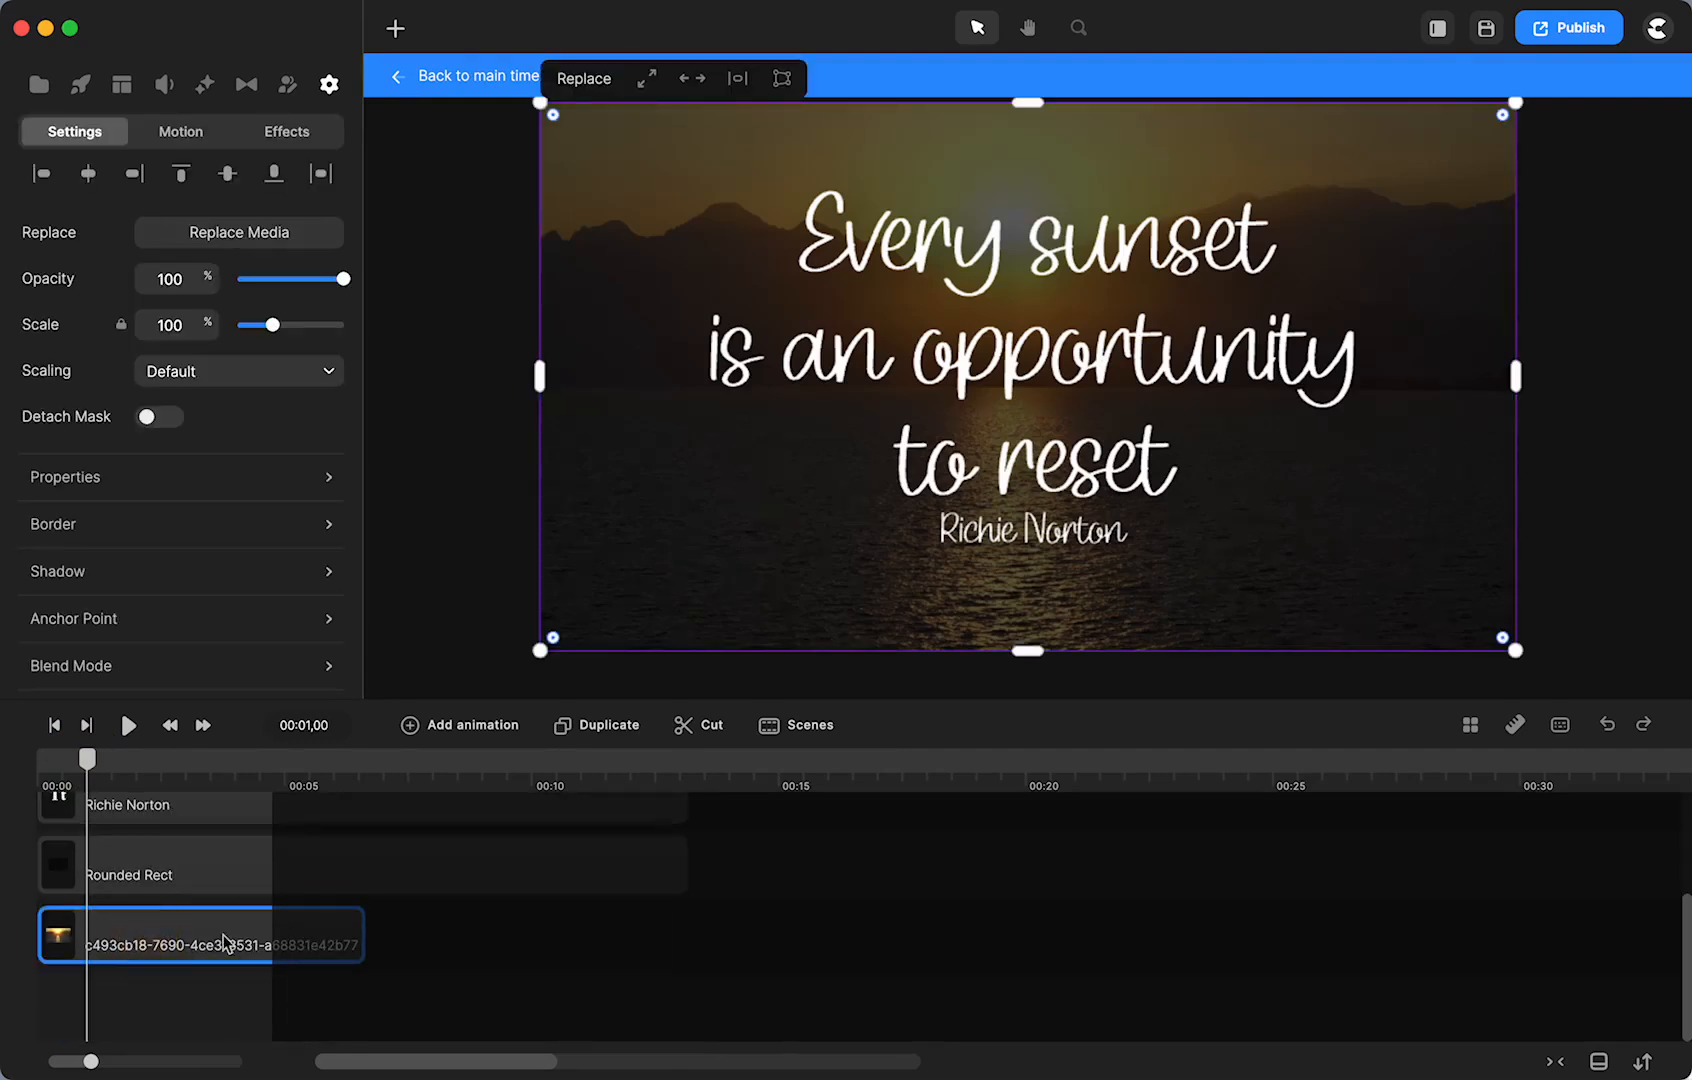
{"action": "left_click", "coordinate": [138, 884]}
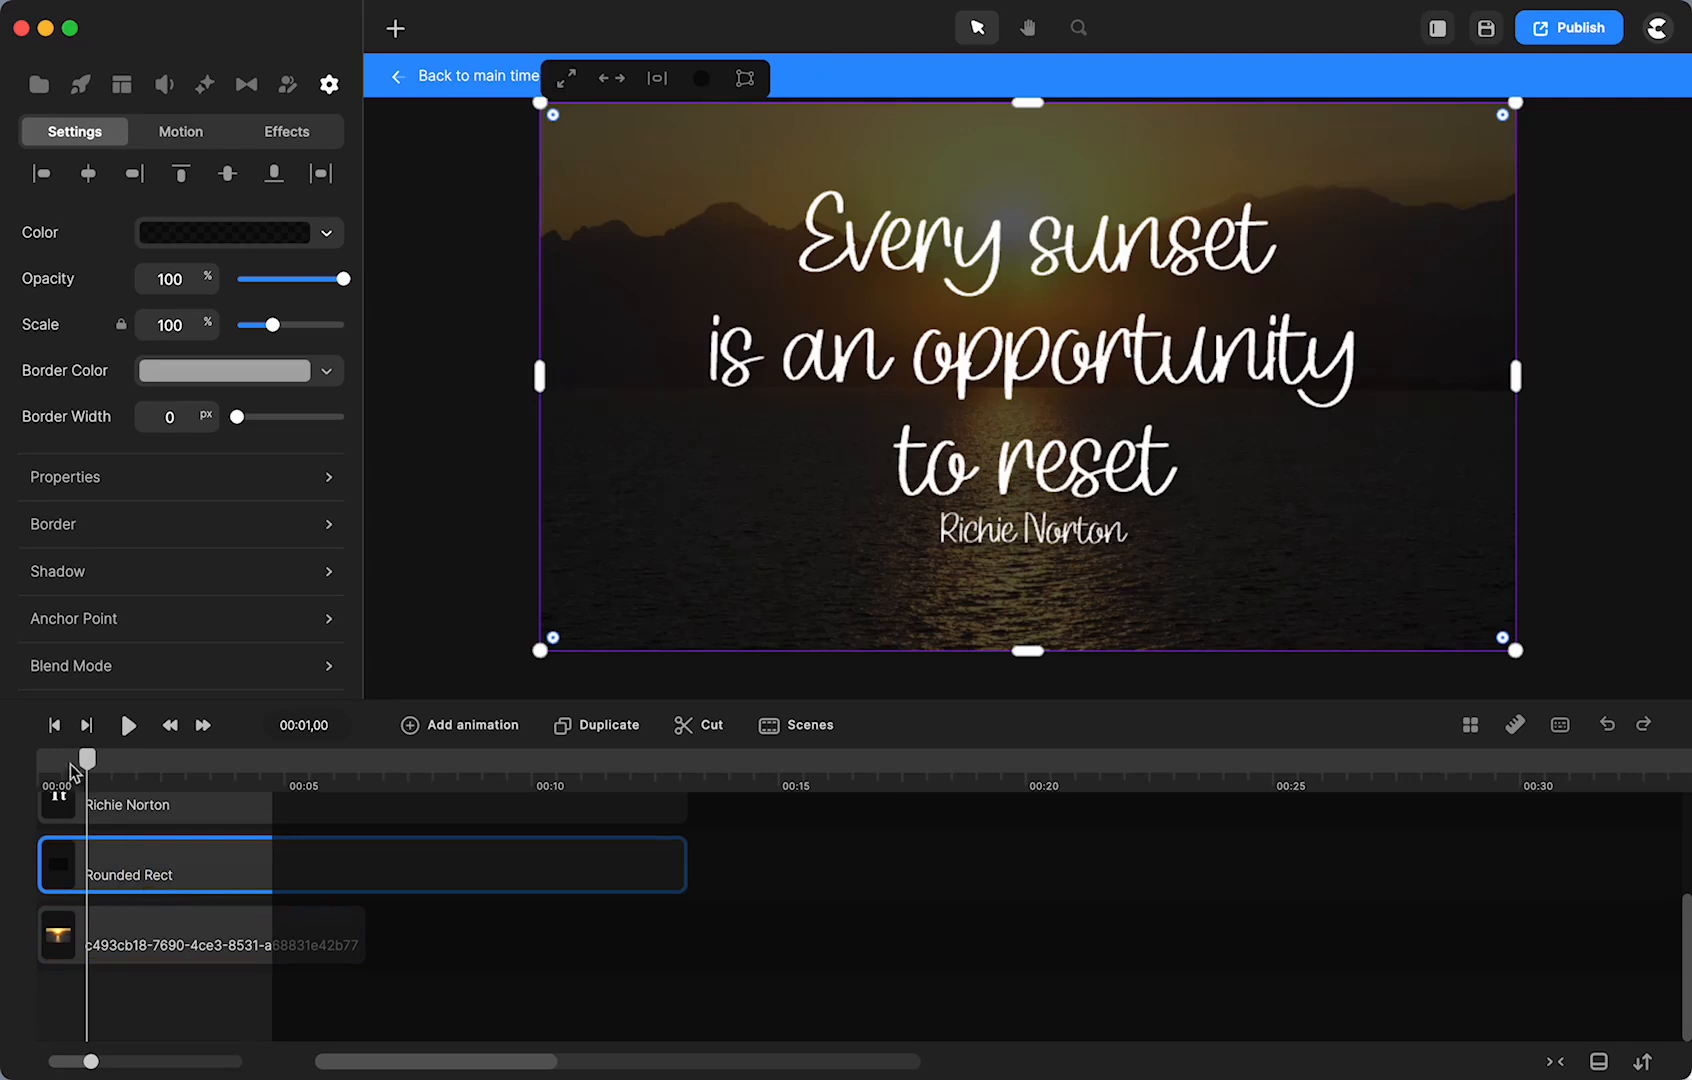
{"action": "left_click_drag", "start_coordinate": [86, 763], "coordinate": [189, 800]}
{"action": "left_click", "coordinate": [450, 78]}
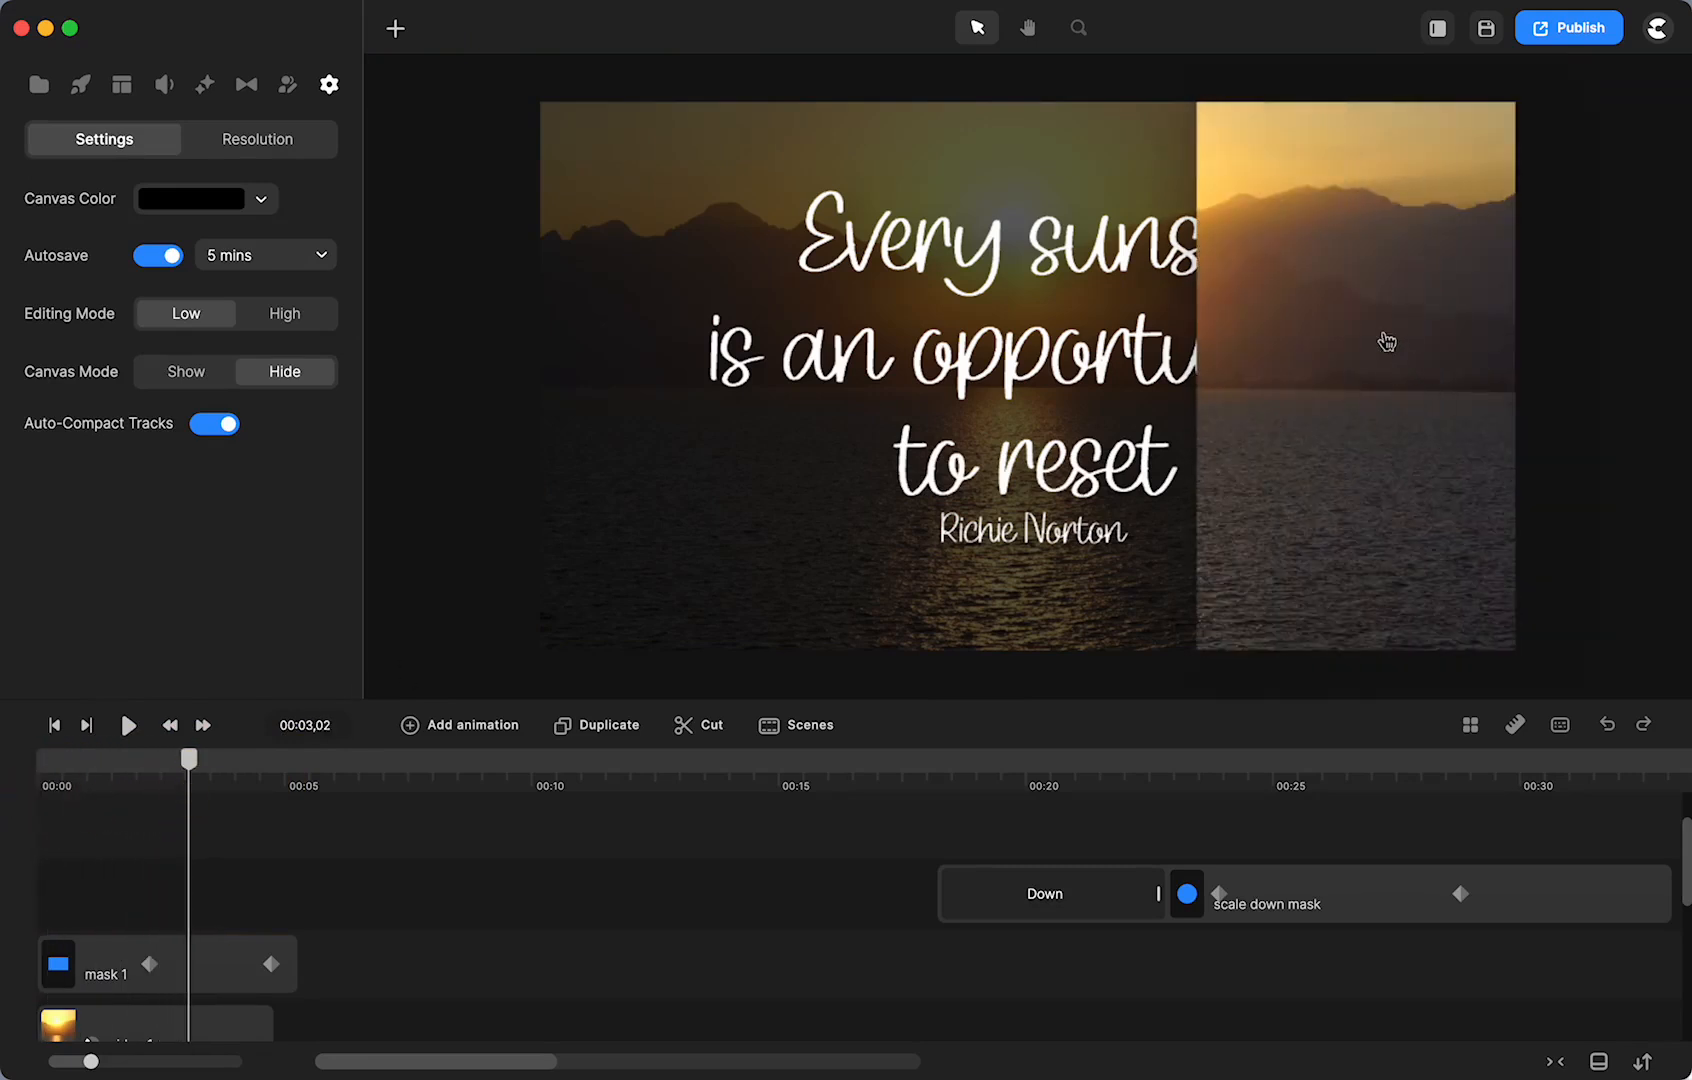
{"action": "scroll", "coordinate": [820, 990], "scroll_direction": "right", "scroll_amount": 15}
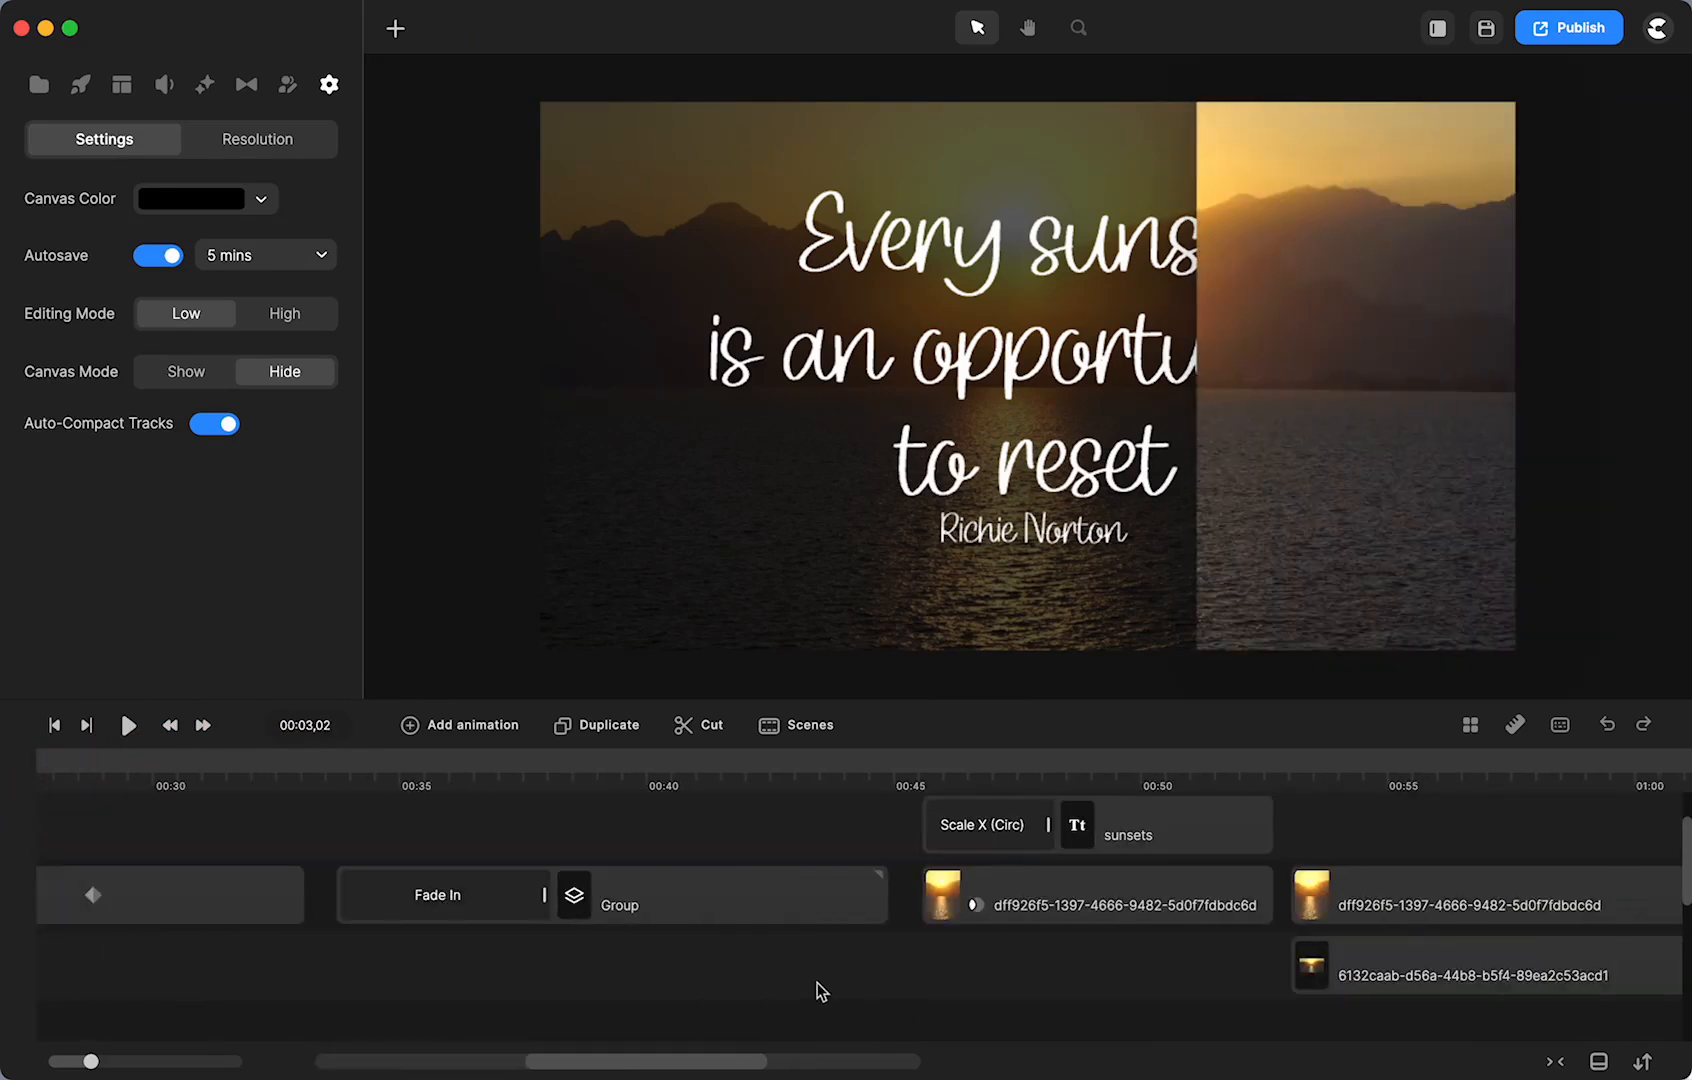
{"action": "scroll", "coordinate": [820, 990], "scroll_direction": "right", "scroll_amount": 10}
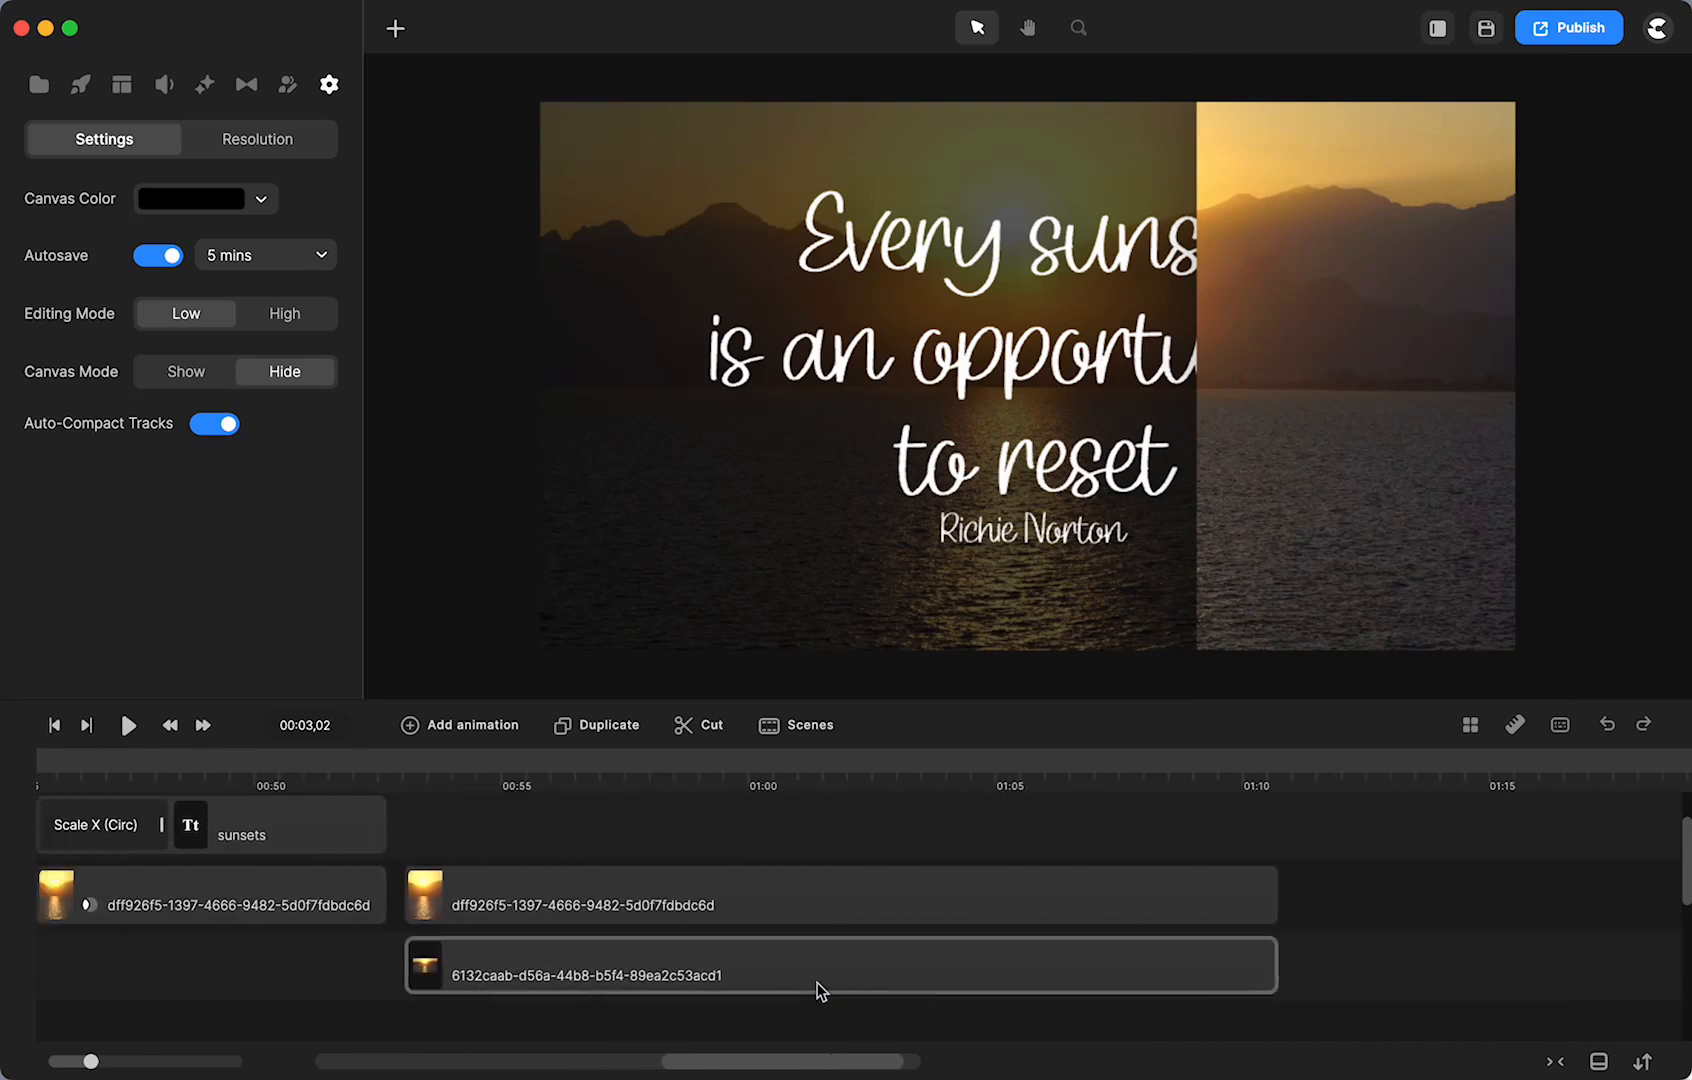
- At 00:52,29, add a frame-filling rectangle with a semi-transparent black fill
{"action": "left_click", "coordinate": [515, 770]}
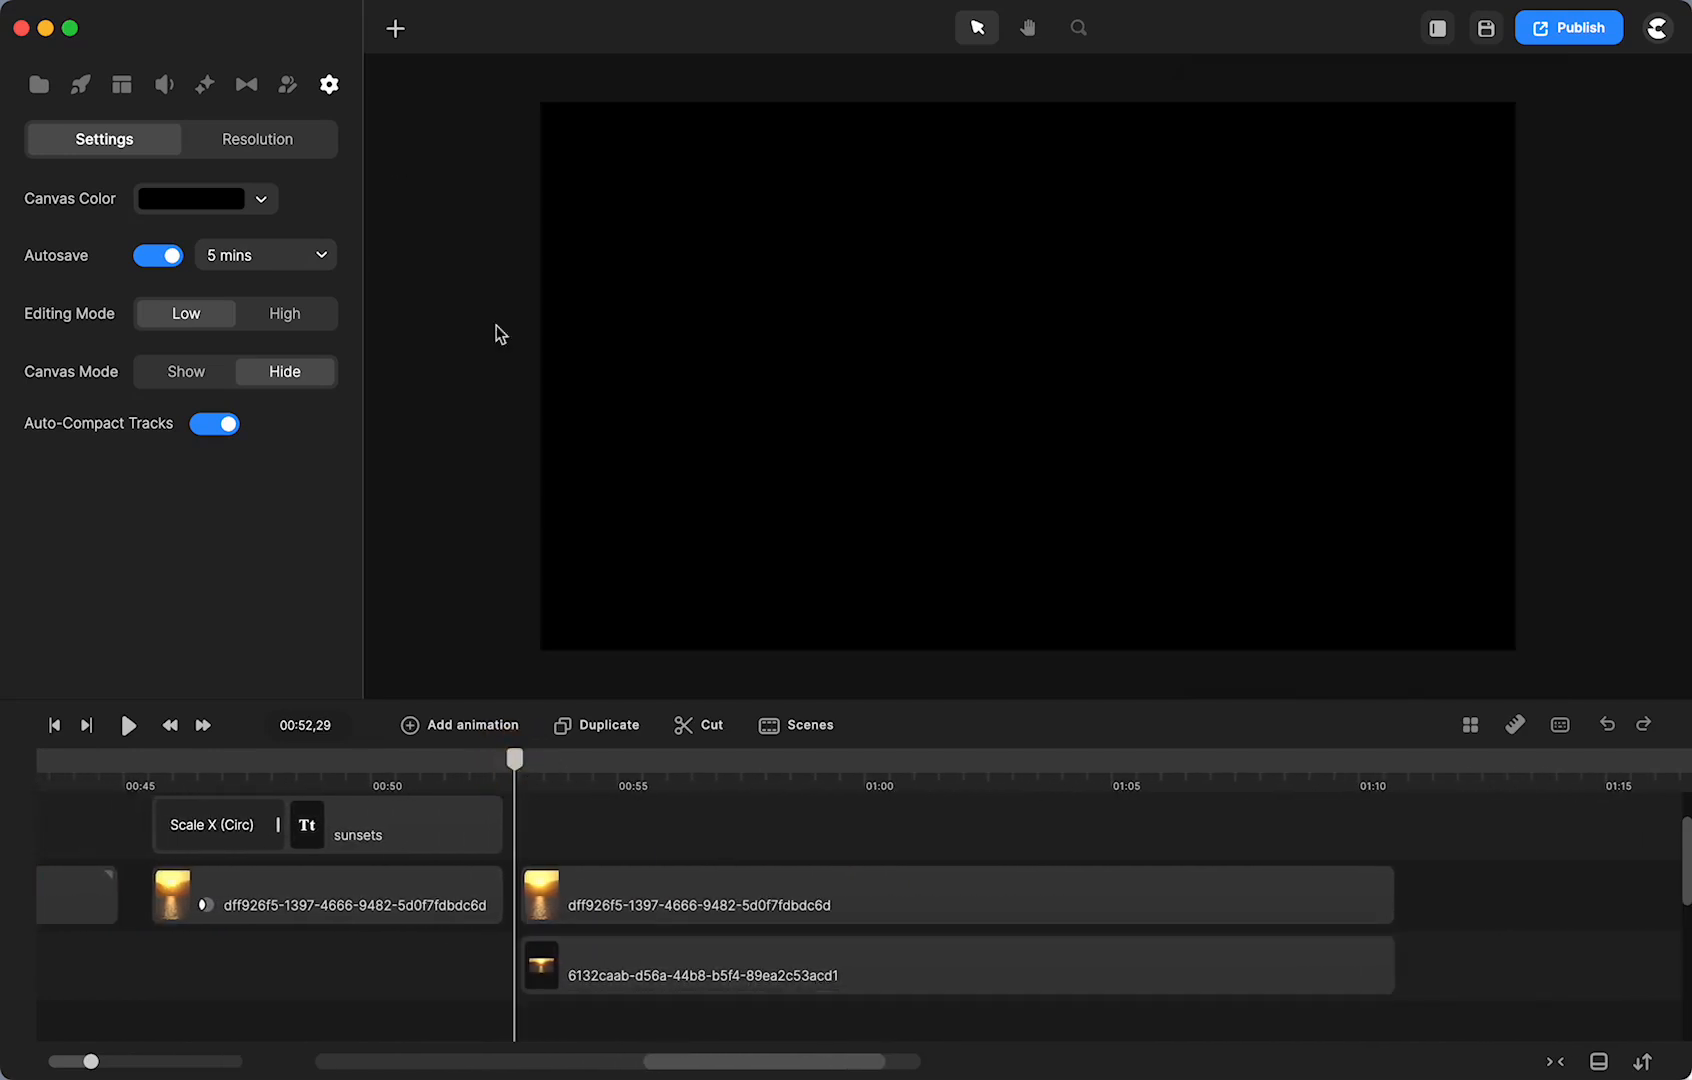
{"action": "left_click", "coordinate": [397, 27]}
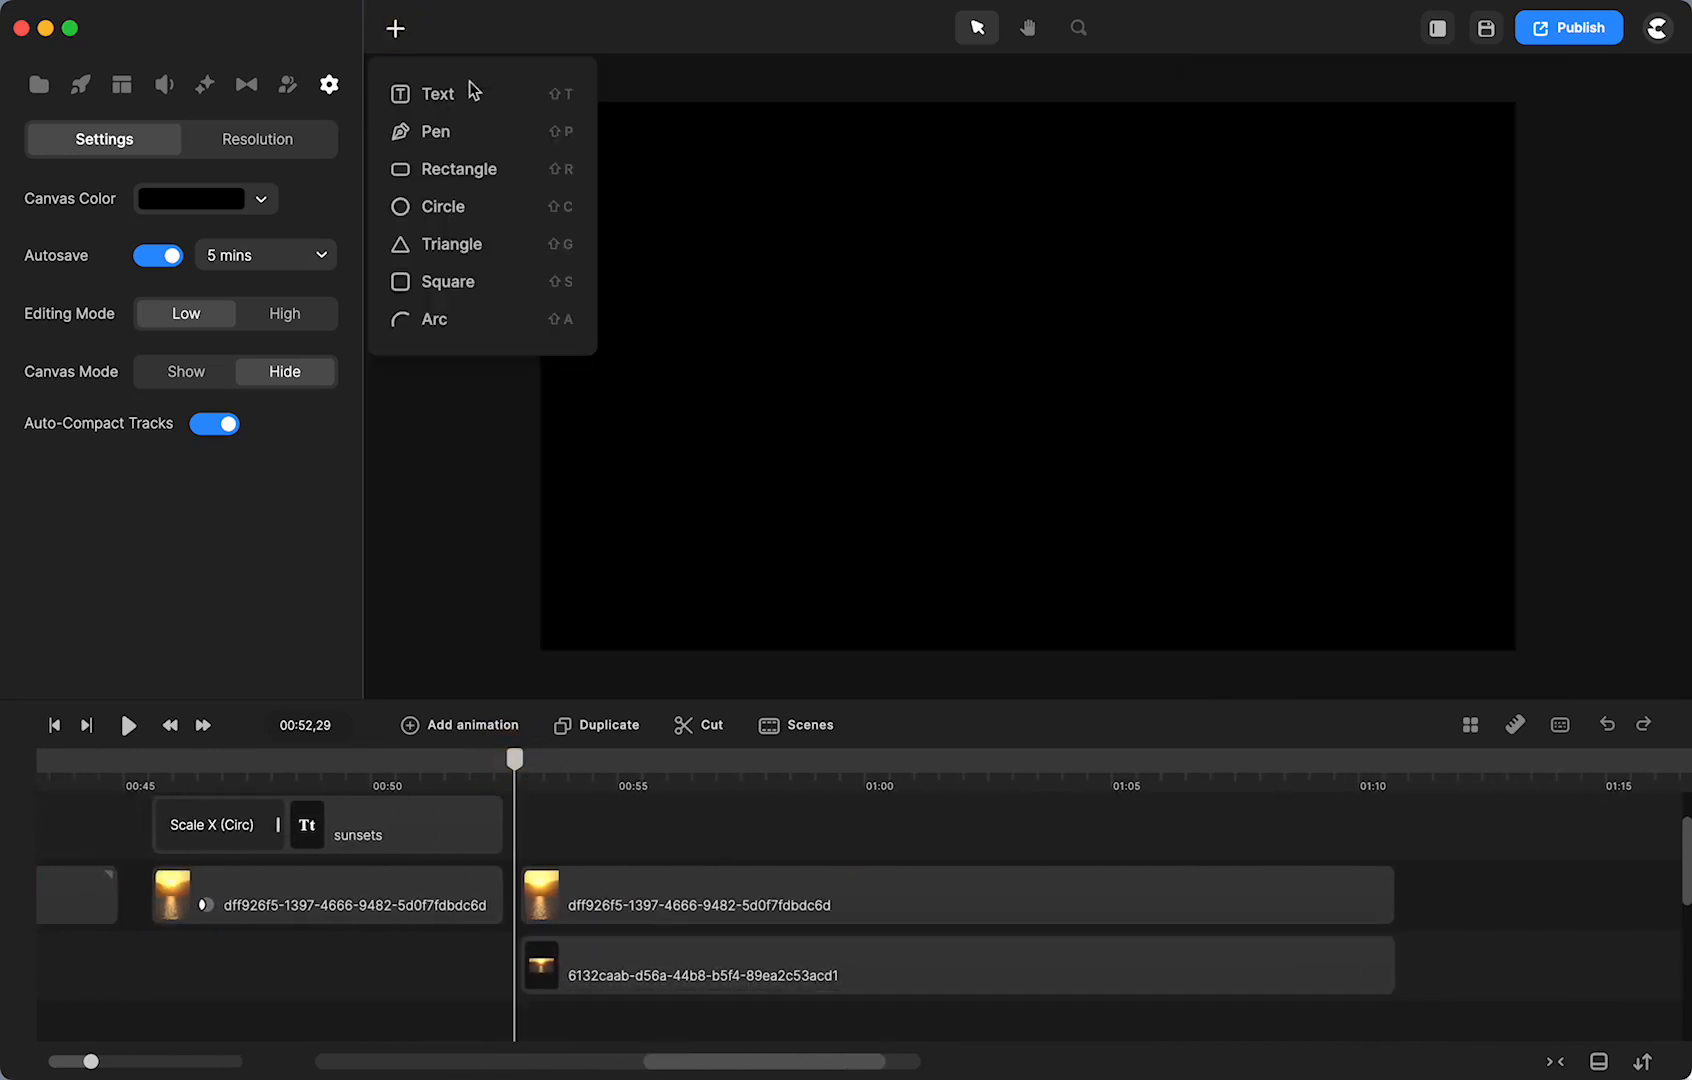
{"action": "left_click", "coordinate": [458, 169]}
{"action": "left_click", "coordinate": [1000, 389]}
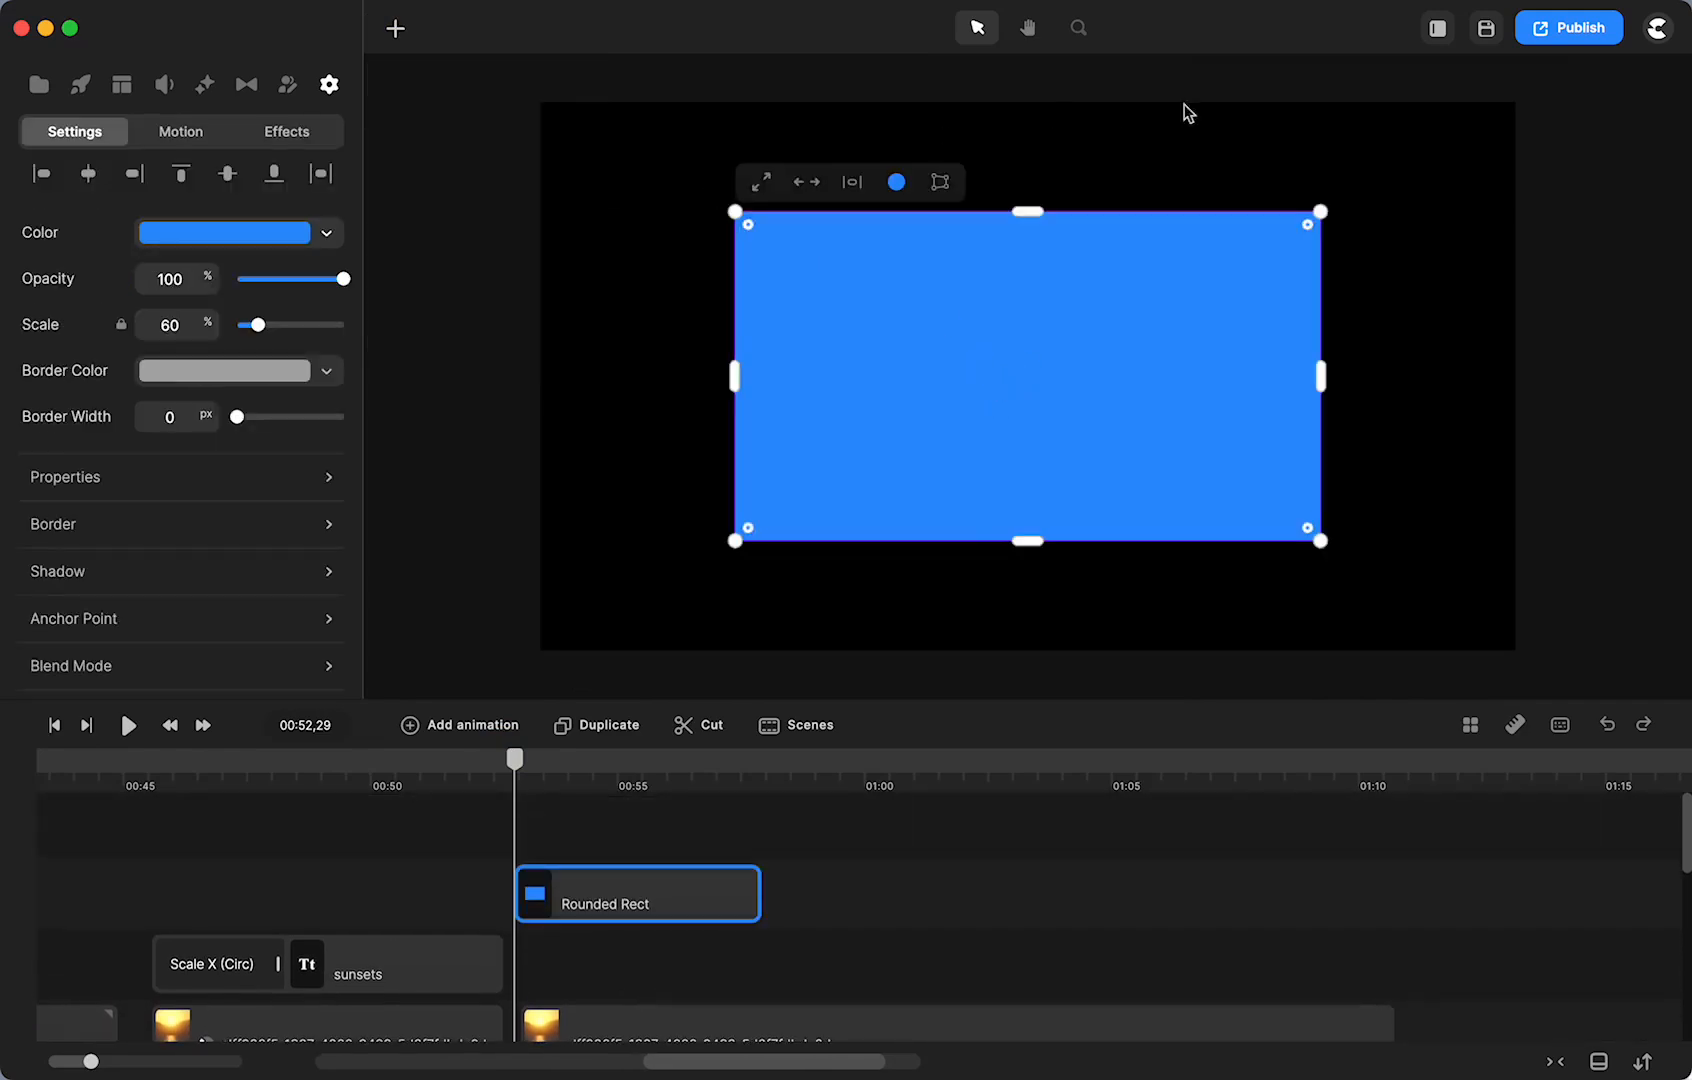
{"action": "left_click", "coordinate": [762, 184]}
{"action": "left_click", "coordinate": [700, 78]}
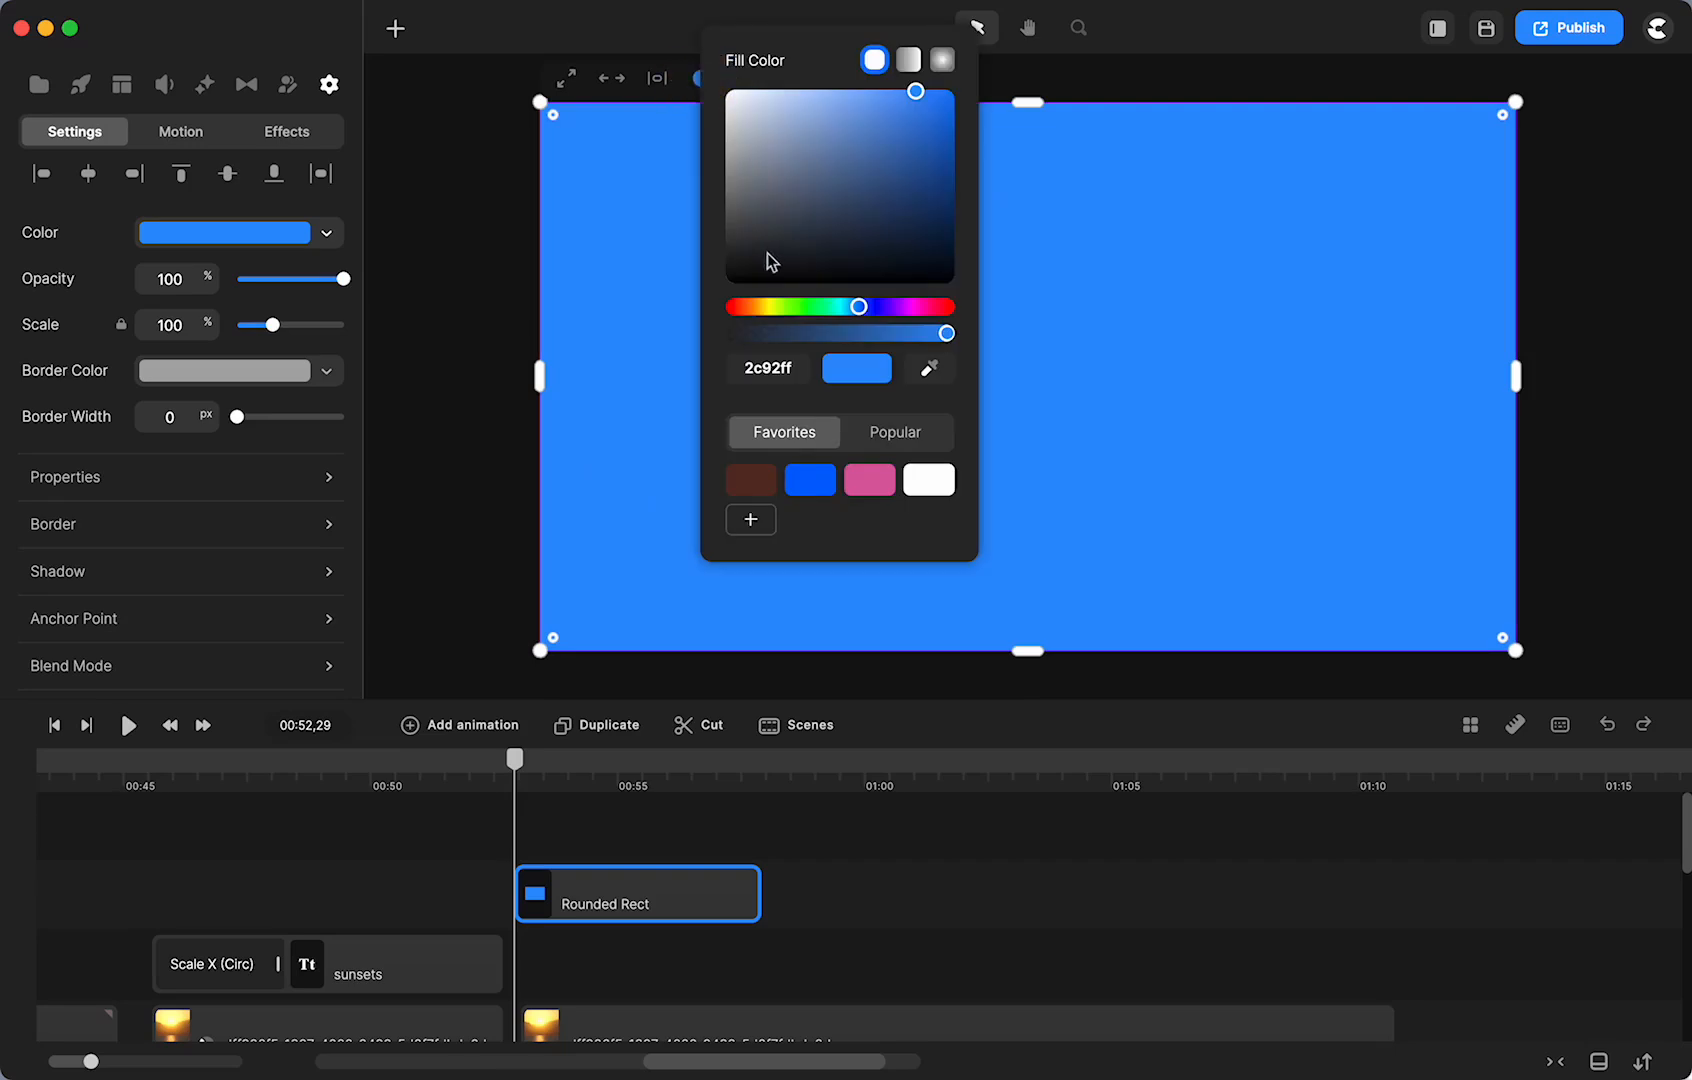
{"action": "left_click_drag", "start_coordinate": [742, 278], "coordinate": [668, 351]}
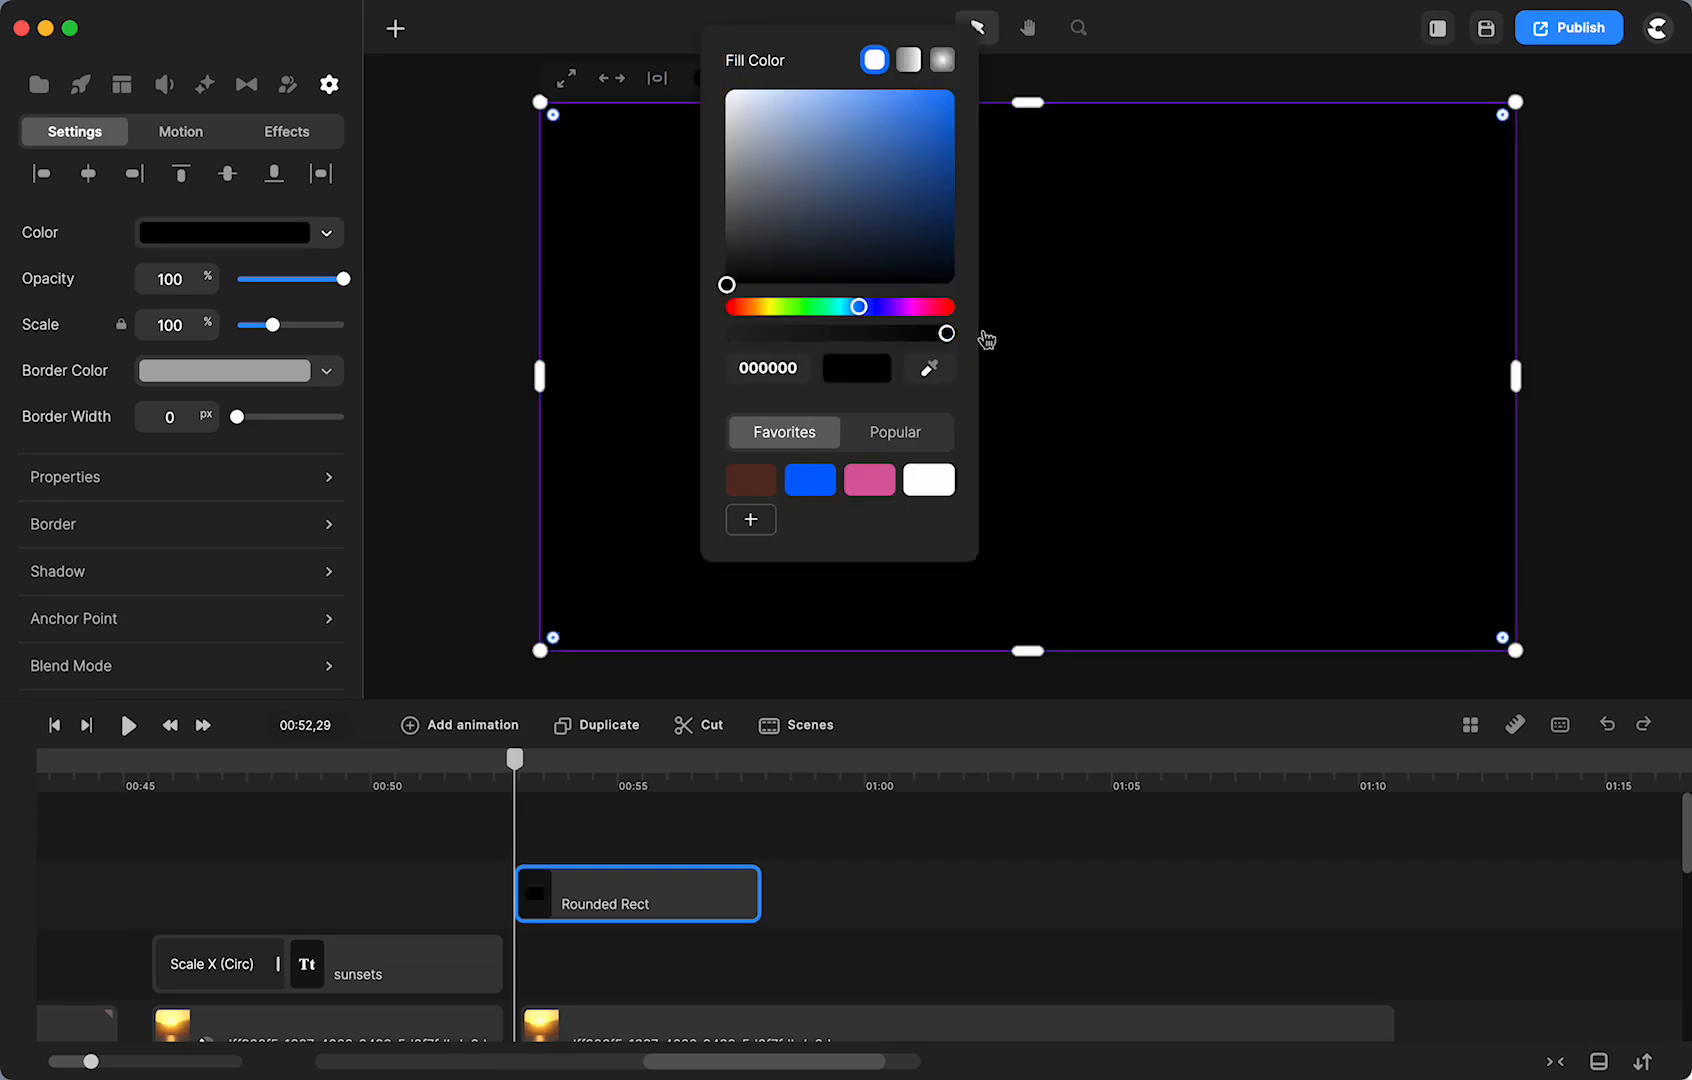
{"action": "left_click_drag", "start_coordinate": [946, 340], "coordinate": [835, 334]}
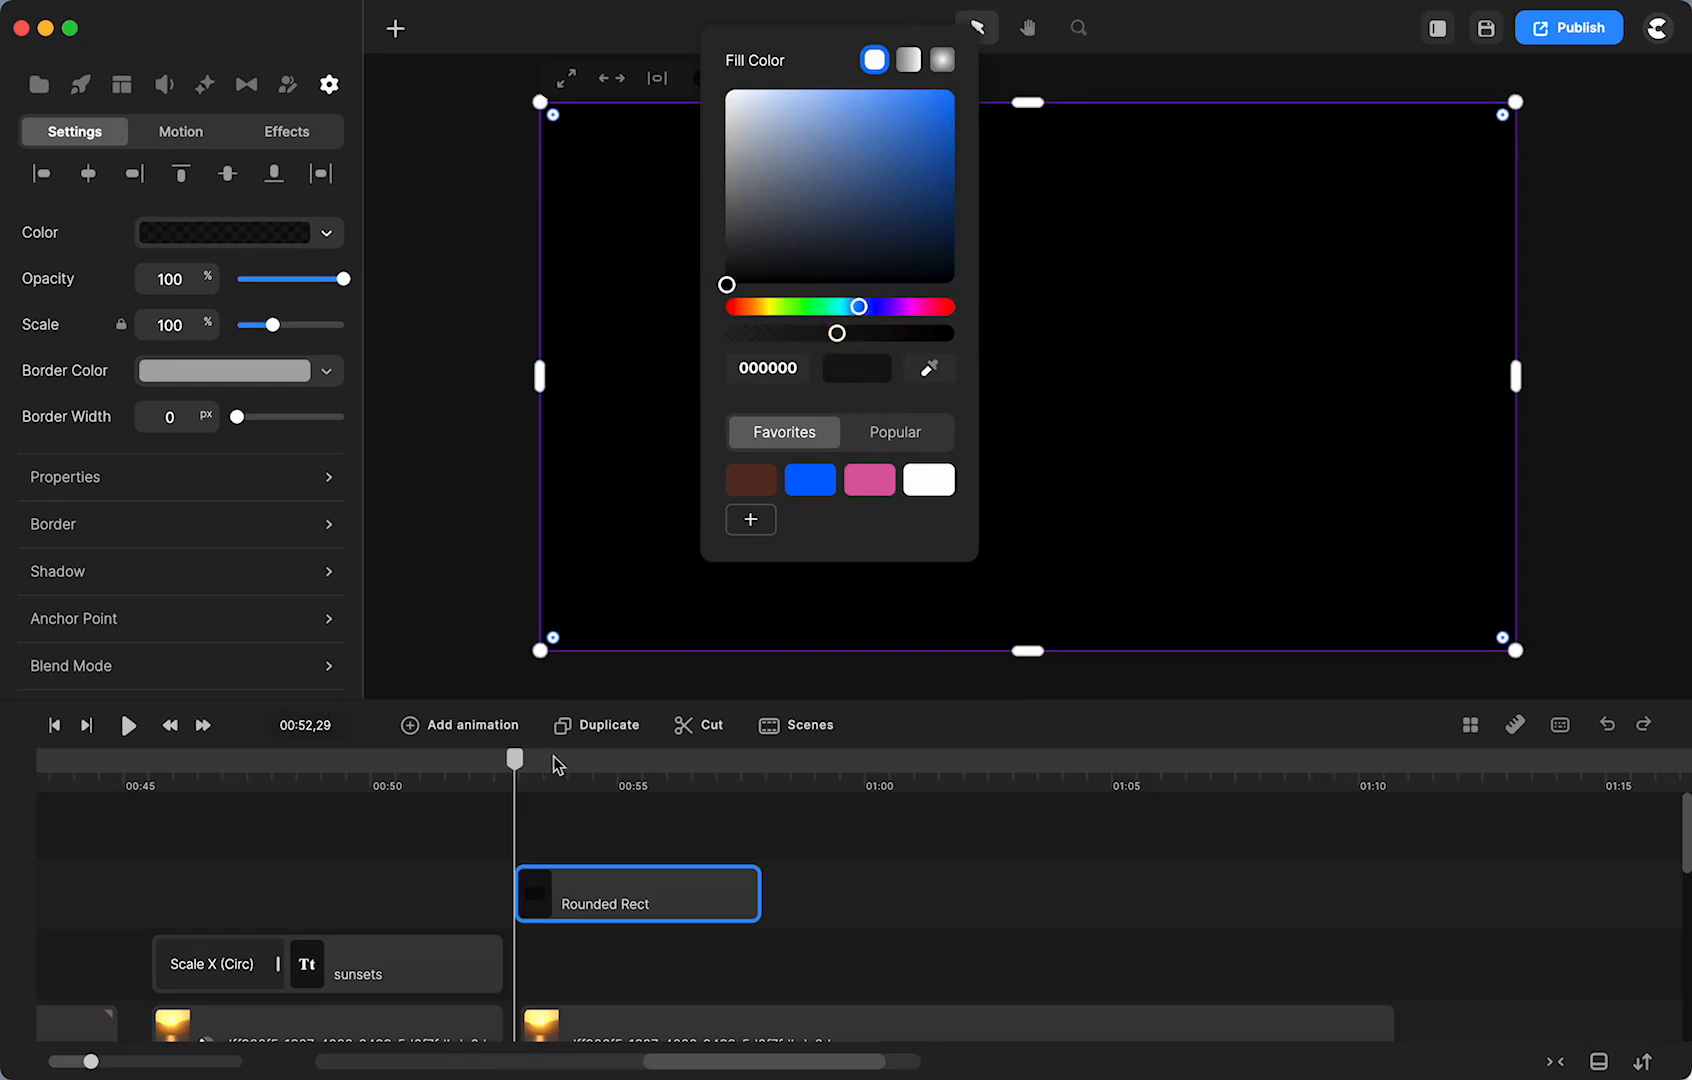
- Fine-tune the overlay's transparency at 00:53,24 and move the clip down a track
{"action": "left_click", "coordinate": [555, 760]}
{"action": "left_click", "coordinate": [606, 897]}
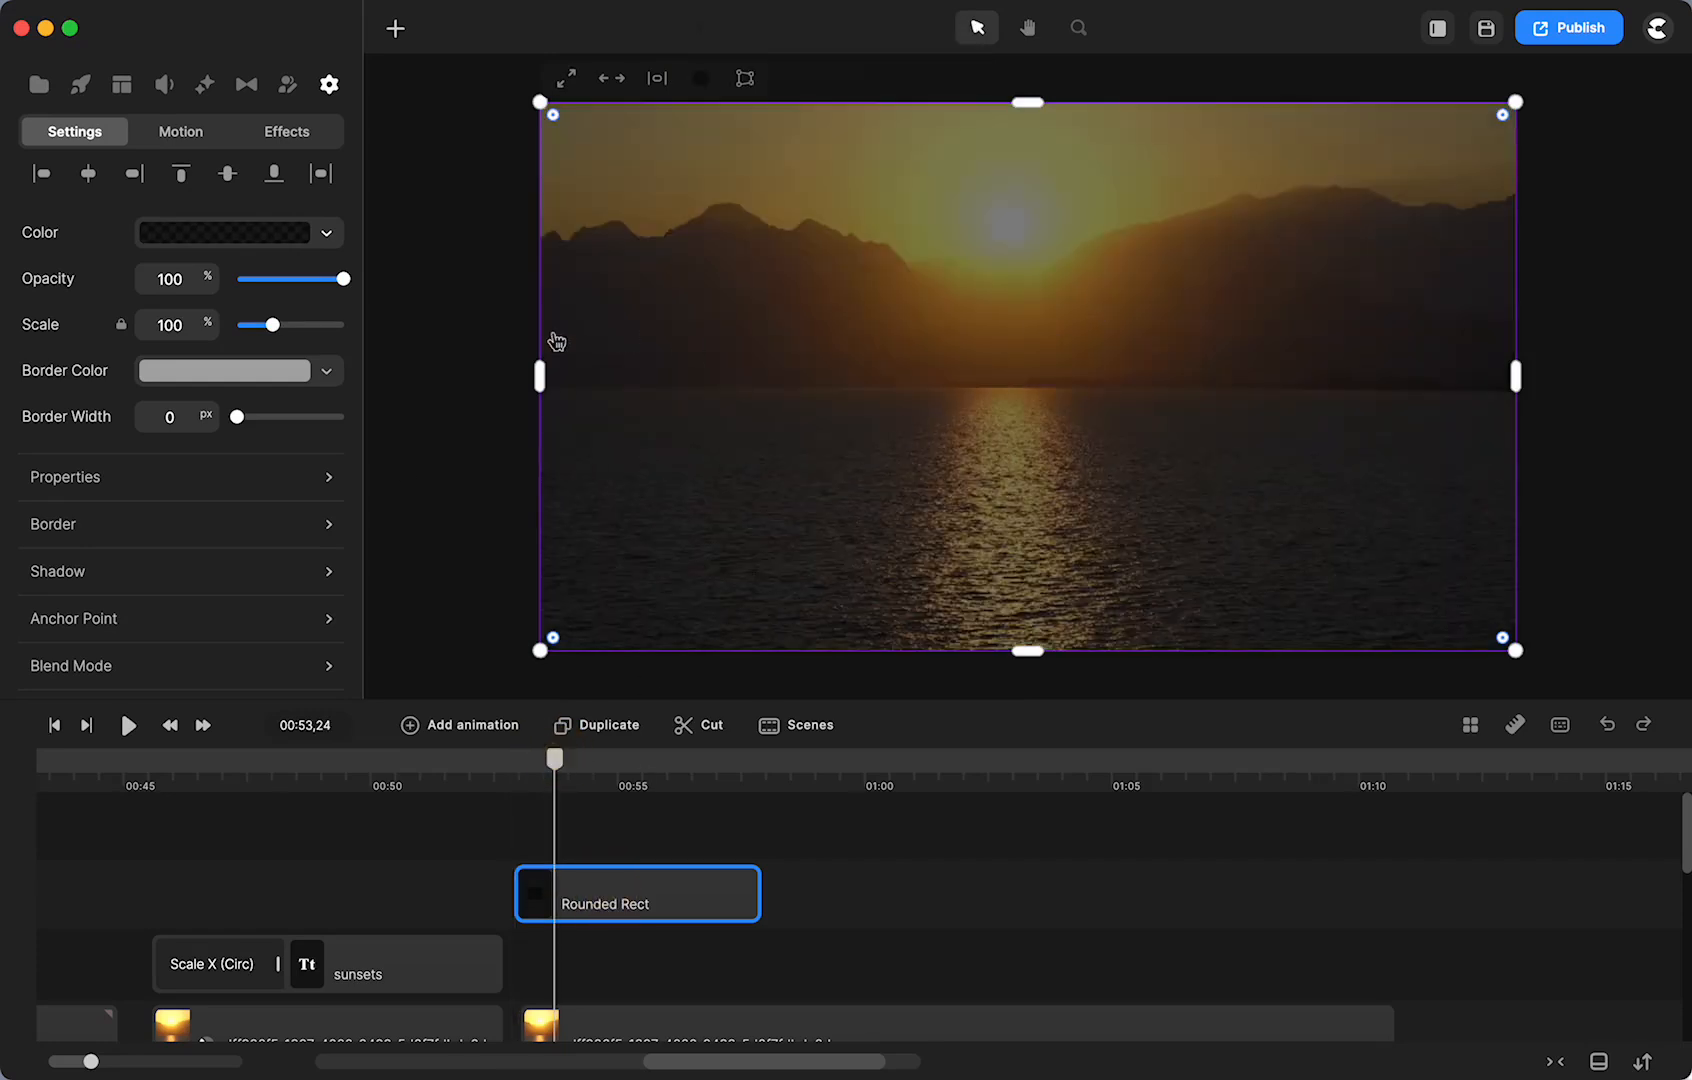
{"action": "left_click", "coordinate": [327, 238]}
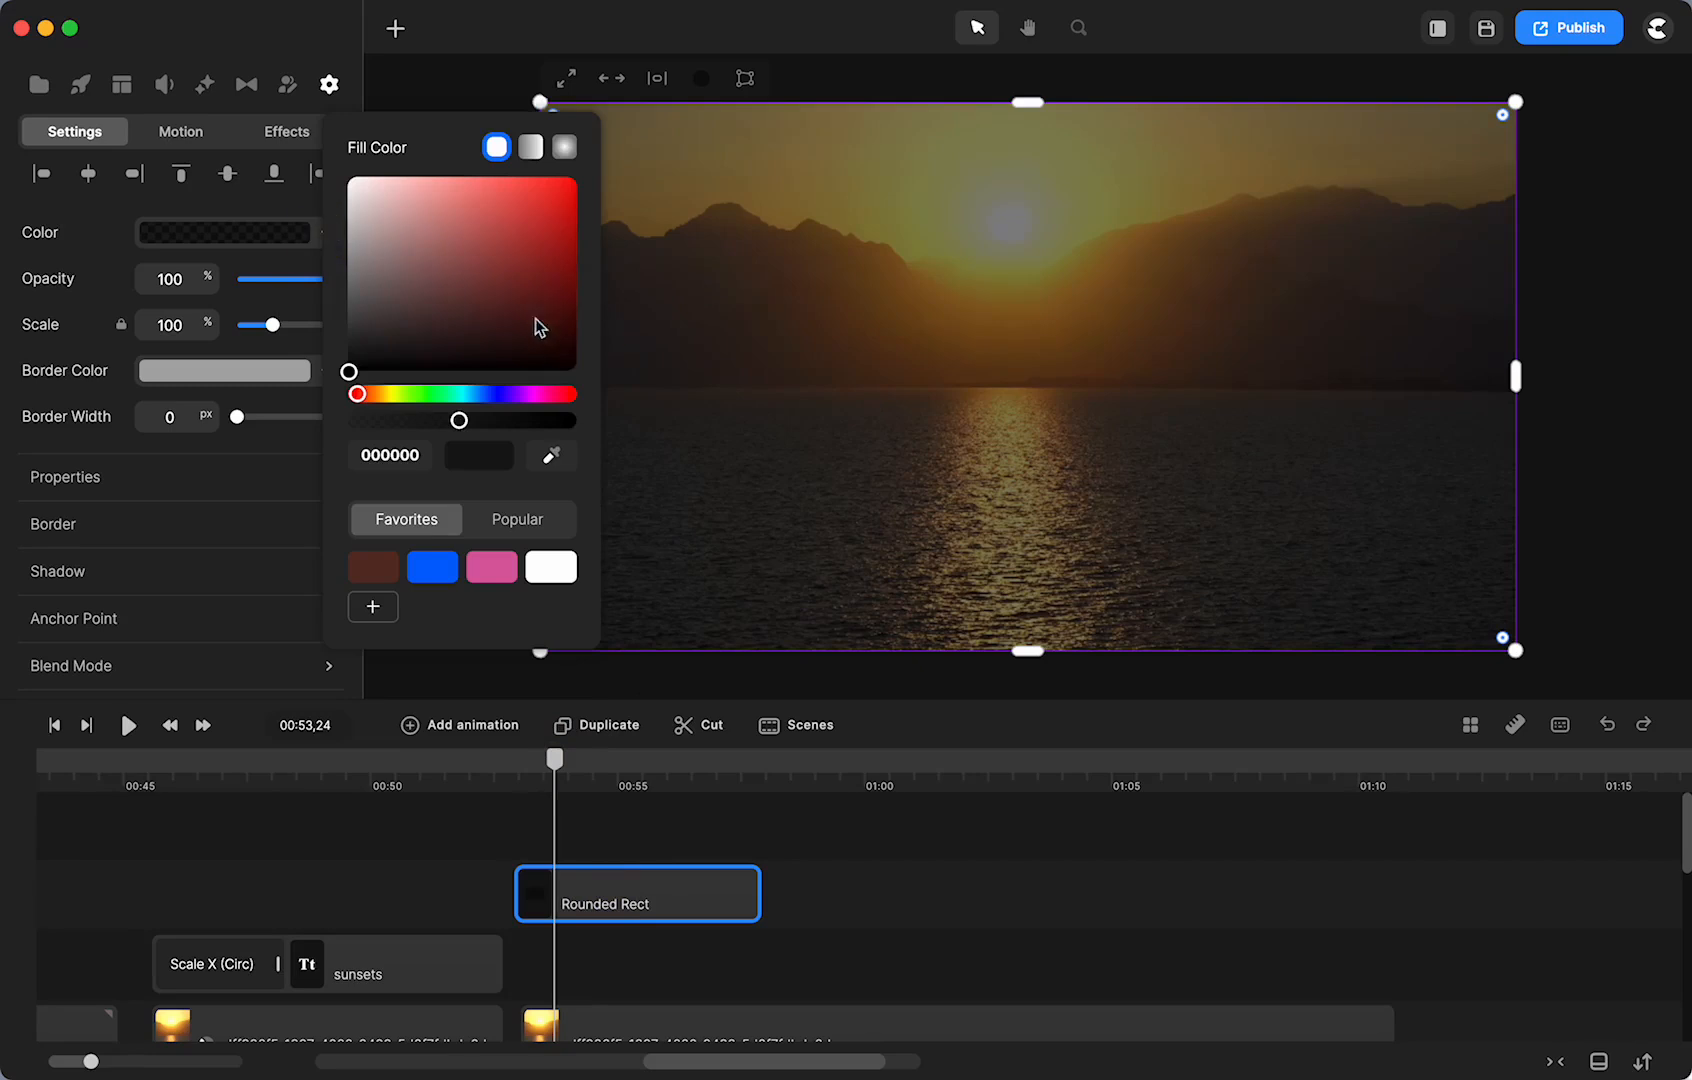
{"action": "left_click", "coordinate": [457, 421]}
{"action": "mouse_move", "coordinate": [457, 421]}
{"action": "left_mouse_down"}
{"action": "mouse_move", "coordinate": [423, 421]}
{"action": "mouse_move", "coordinate": [465, 421]}
{"action": "left_mouse_up"}
{"action": "left_click", "coordinate": [579, 888]}
{"action": "left_click_drag", "start_coordinate": [582, 888], "coordinate": [590, 969]}
- Reorder tracks so the Rounded Rect overlay sits between dff926f5 and 6132caab
{"action": "left_click", "coordinate": [600, 925]}
{"action": "left_click", "coordinate": [604, 1000]}
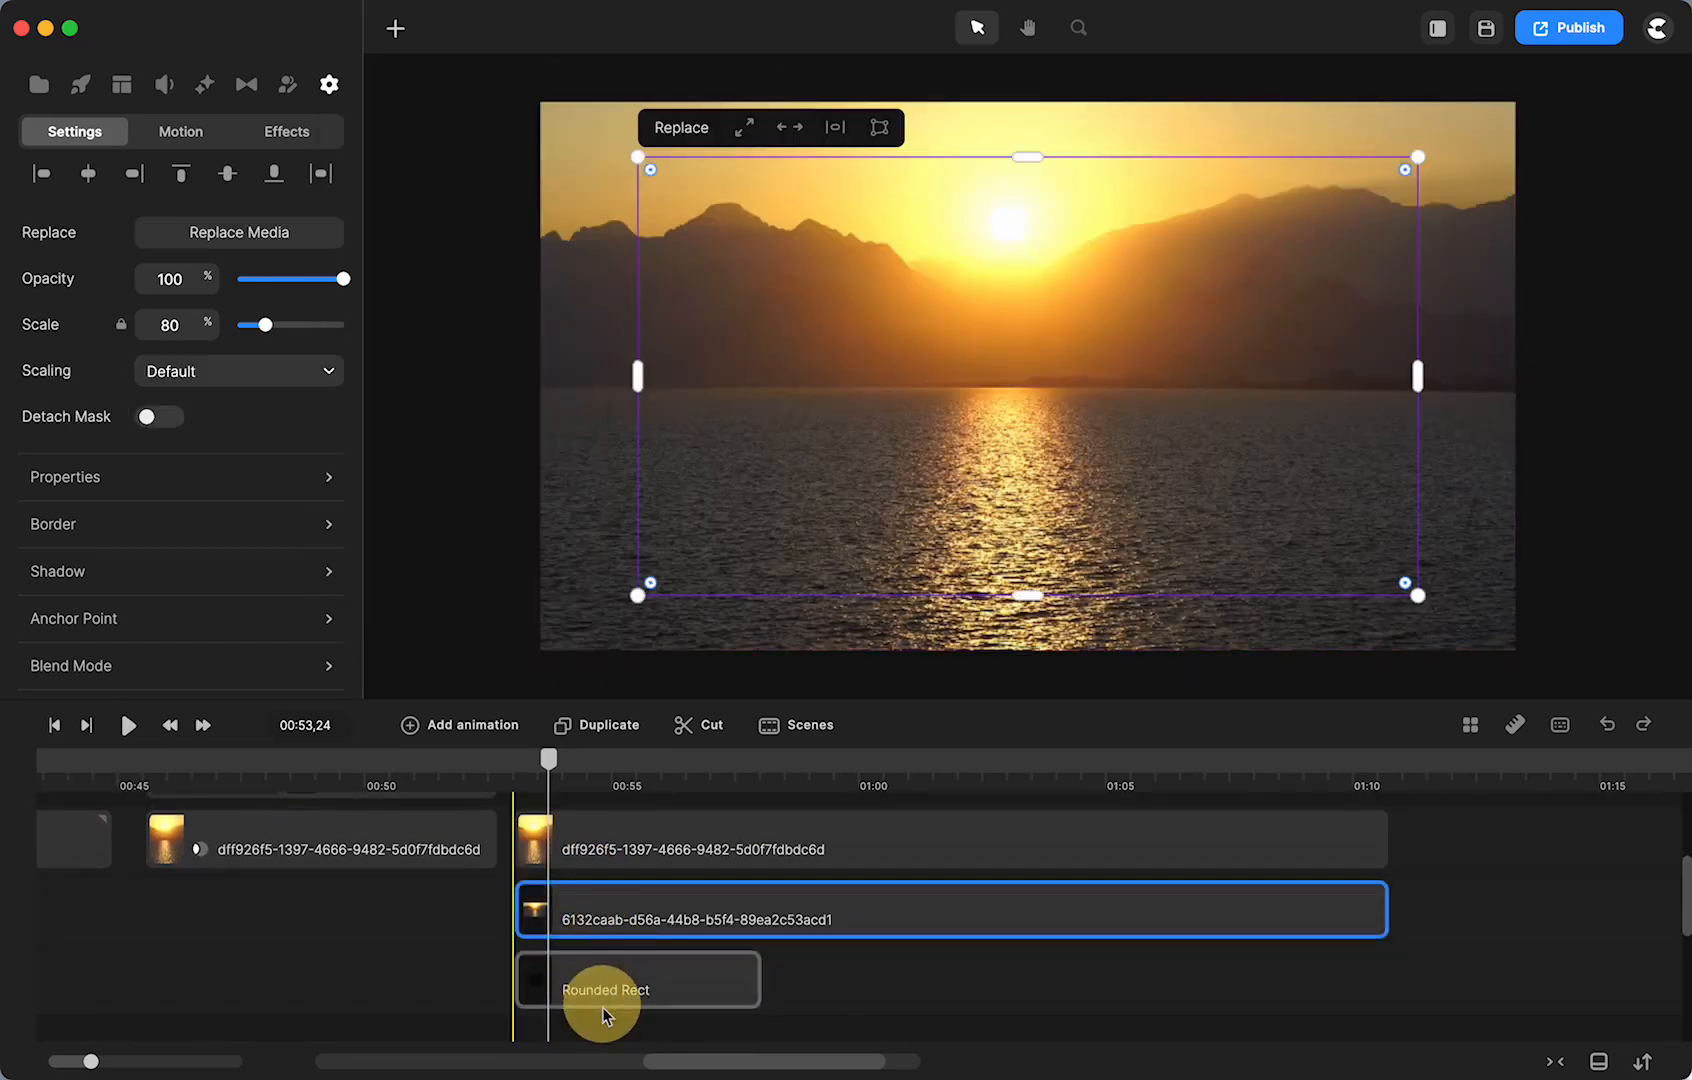
{"action": "scroll", "coordinate": [620, 995], "scroll_direction": "down", "scroll_amount": 1}
{"action": "left_click_drag", "start_coordinate": [668, 862], "coordinate": [650, 982]}
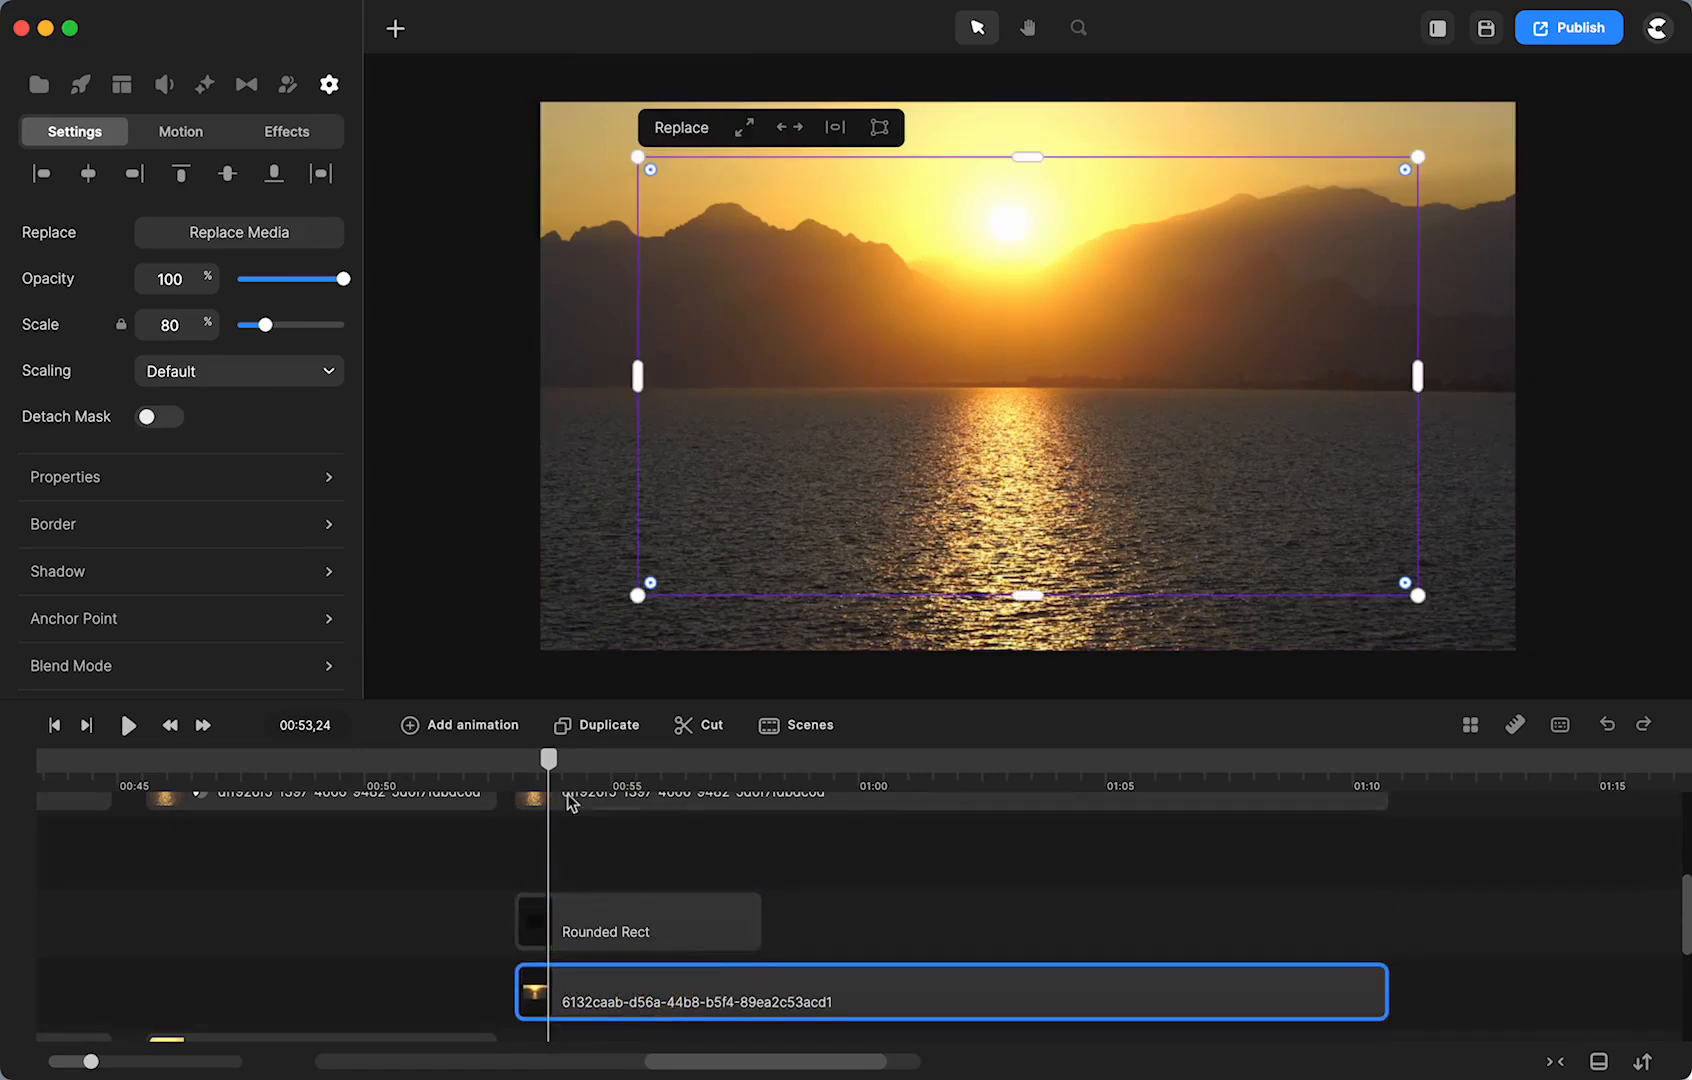
{"action": "left_click_drag", "start_coordinate": [589, 922], "coordinate": [589, 869]}
{"action": "left_click_drag", "start_coordinate": [616, 1005], "coordinate": [605, 925]}
- Stretch the overlay to end at about 01:10 with the sunset clips
{"action": "left_click_drag", "start_coordinate": [757, 840], "coordinate": [1386, 836]}
{"action": "mouse_move", "coordinate": [548, 770]}
{"action": "left_mouse_down"}
{"action": "mouse_move", "coordinate": [510, 757]}
{"action": "mouse_move", "coordinate": [532, 760]}
{"action": "left_mouse_up"}
{"action": "scroll", "coordinate": [635, 876], "scroll_direction": "up", "scroll_amount": 2}
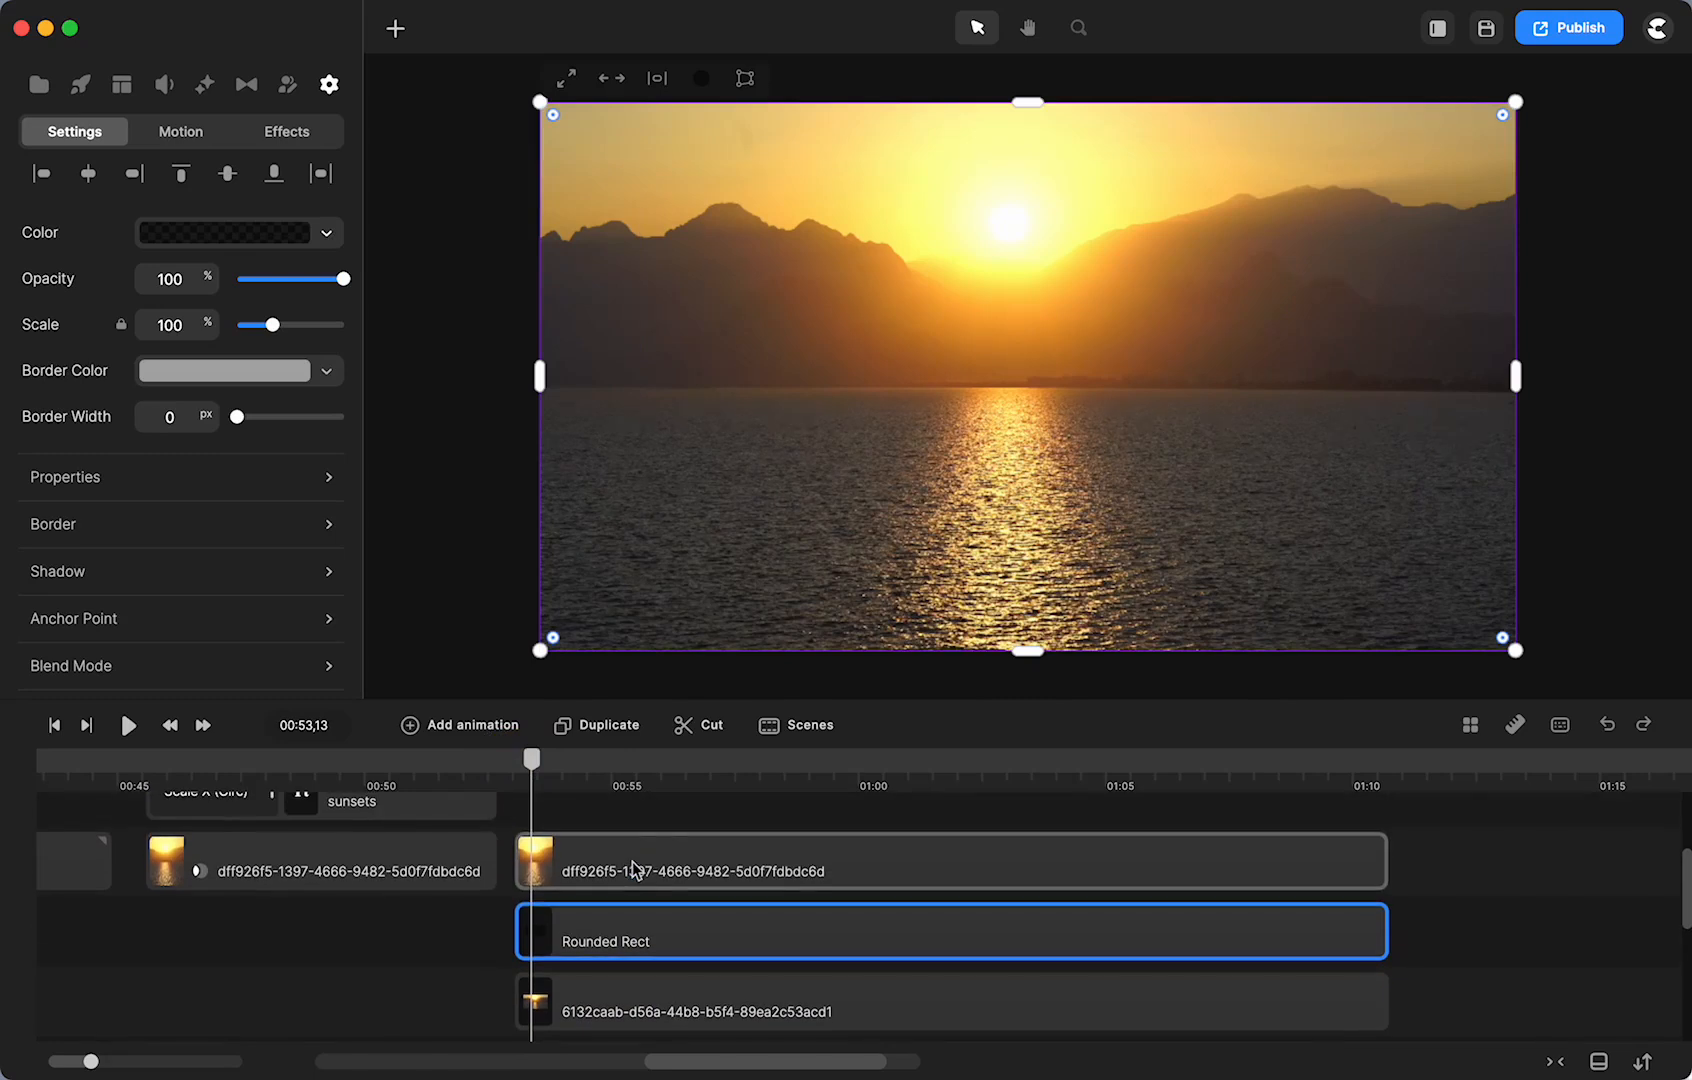
{"action": "left_click_drag", "start_coordinate": [635, 870], "coordinate": [677, 870]}
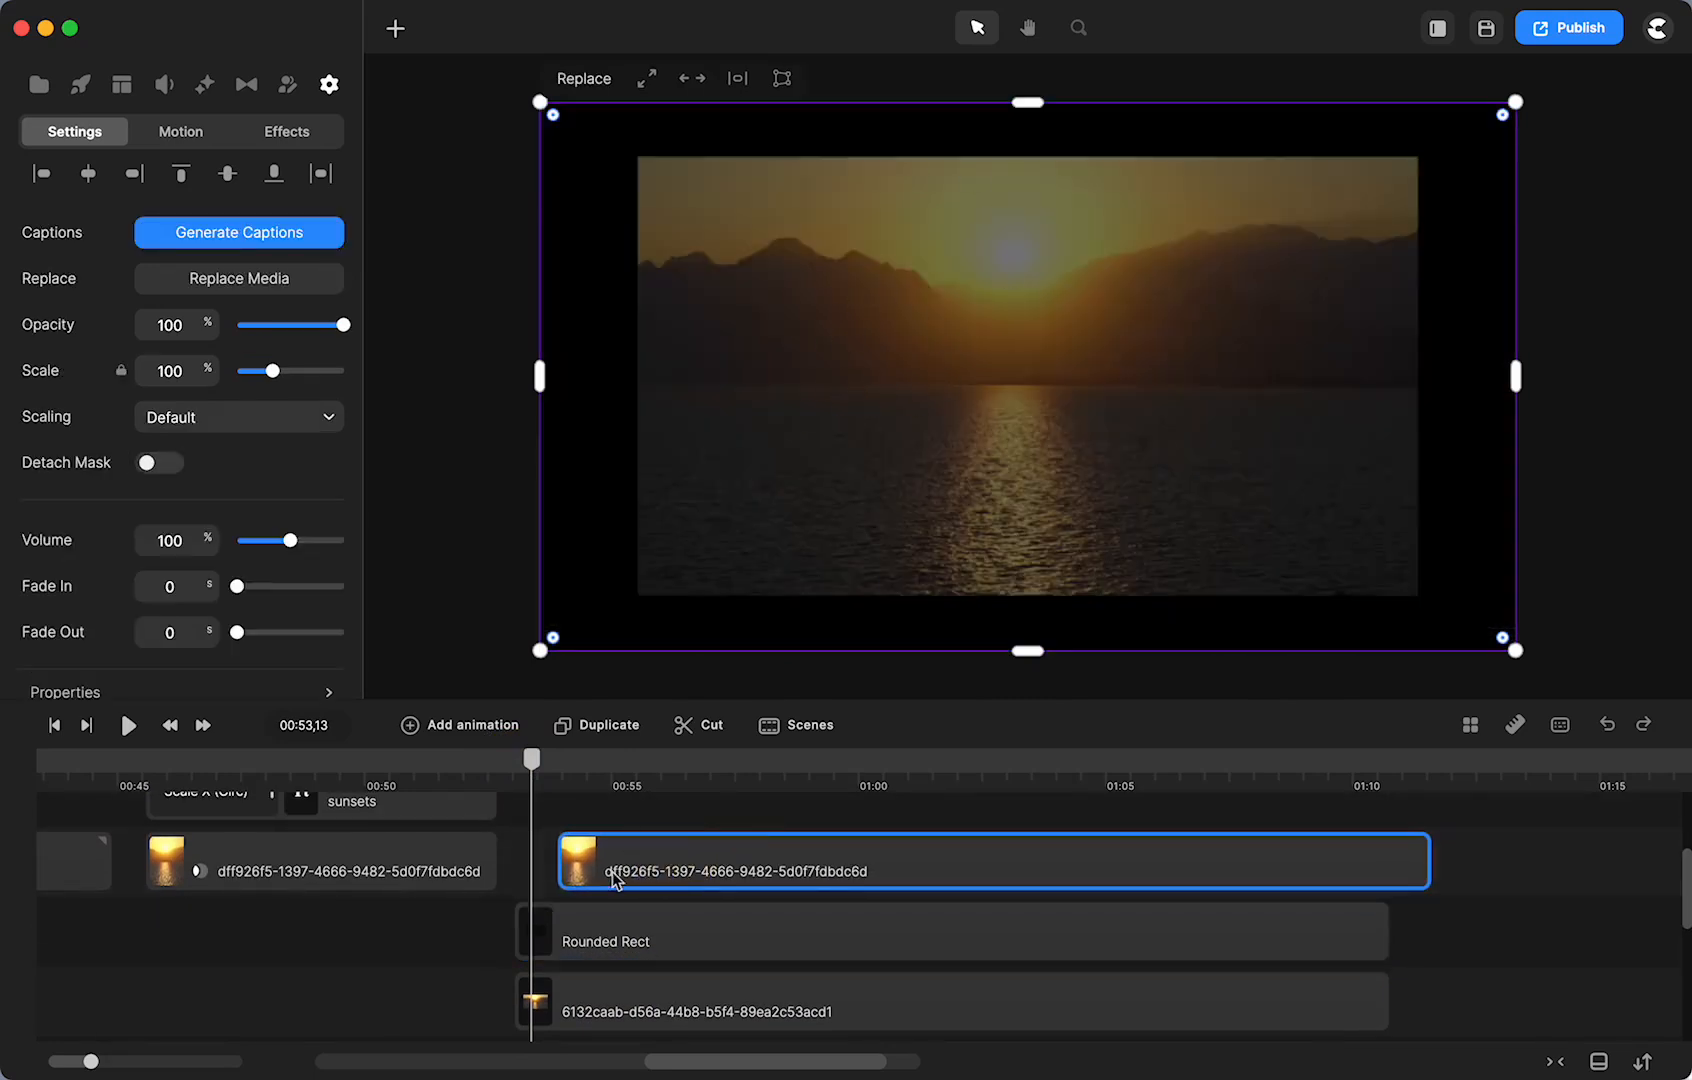
- Scale the 6132caab clip to fill the frame and realign dff926f5 with the playhead
{"action": "left_click", "coordinate": [597, 995]}
{"action": "scroll", "coordinate": [597, 995], "scroll_direction": "down", "scroll_amount": 3}
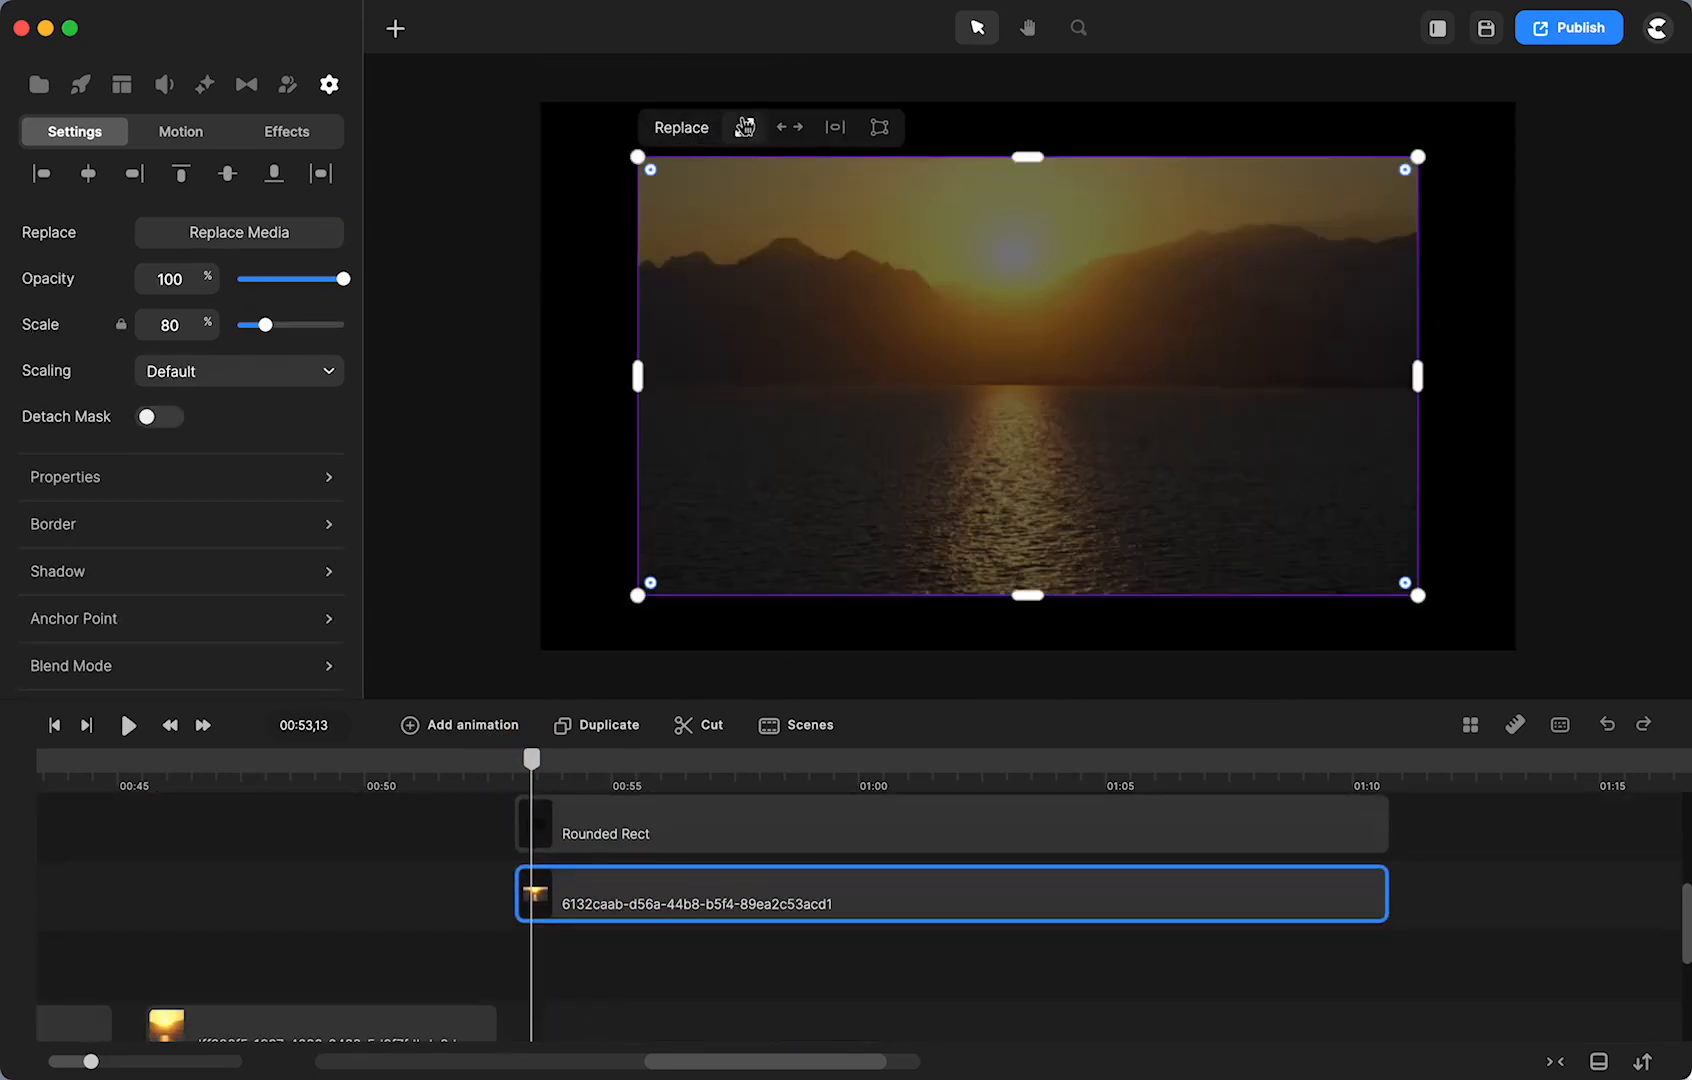
{"action": "left_click", "coordinate": [744, 127]}
{"action": "scroll", "coordinate": [546, 795], "scroll_direction": "up", "scroll_amount": 3}
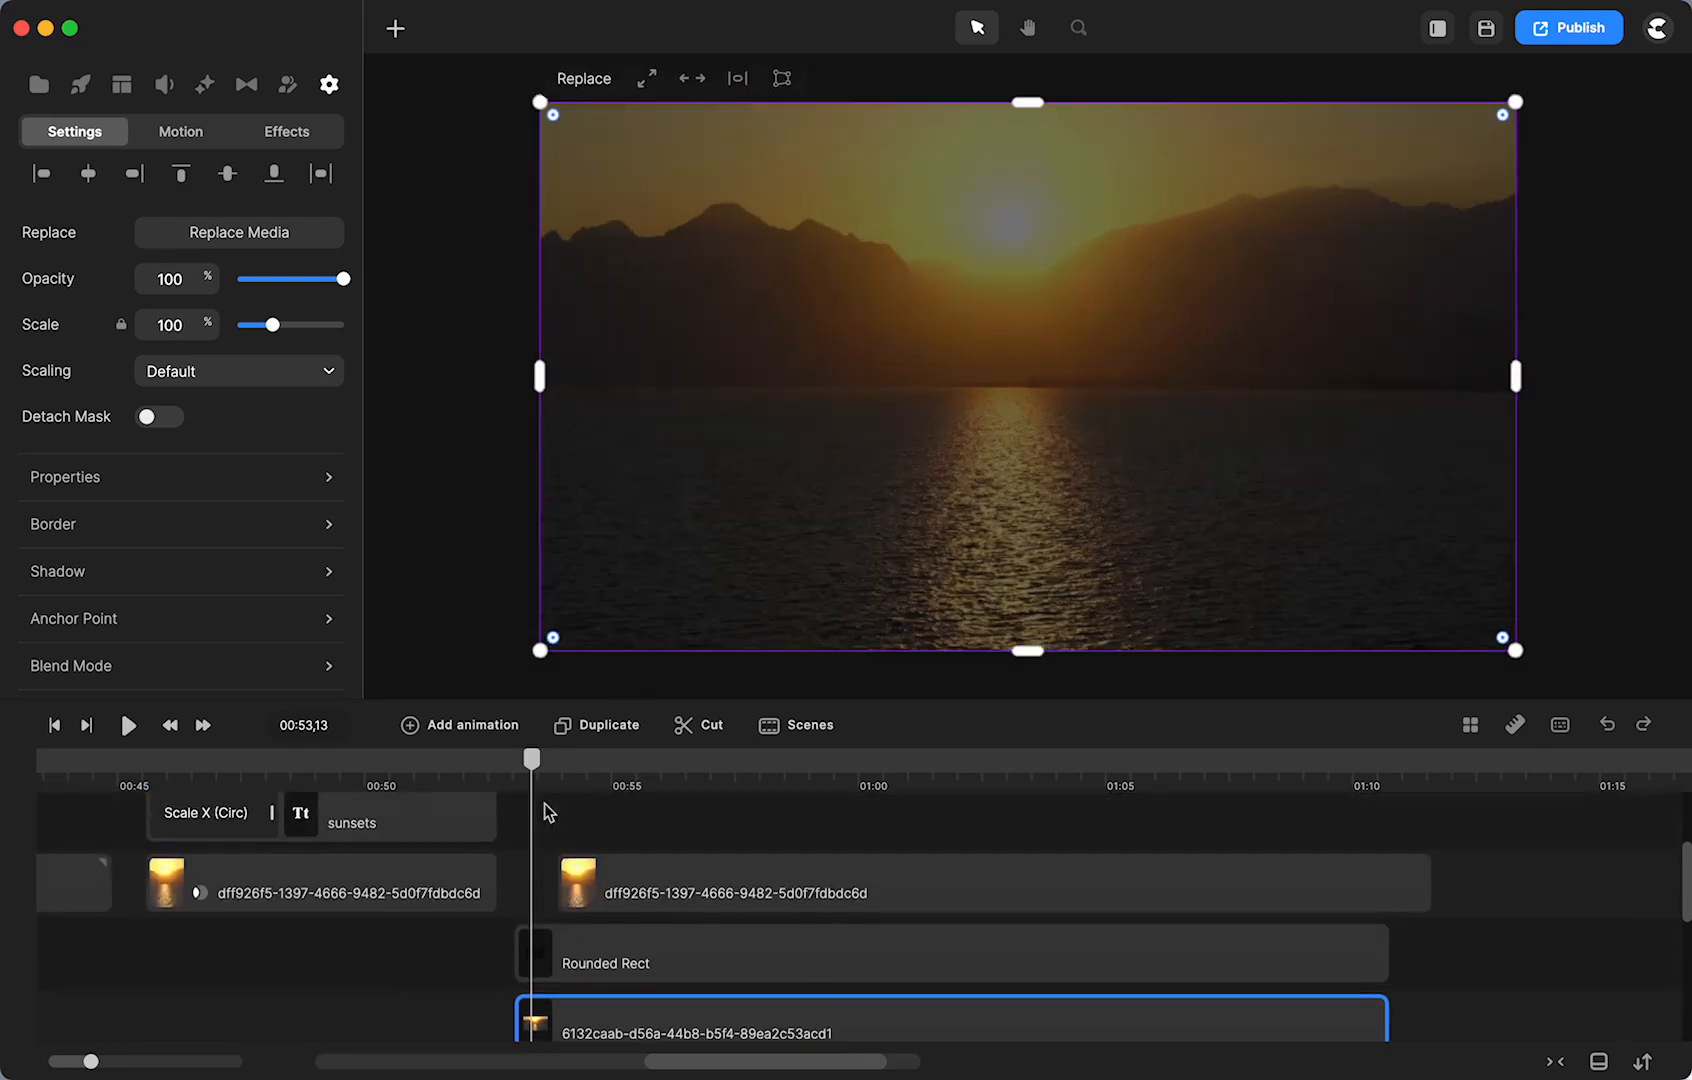
{"action": "mouse_move", "coordinate": [532, 760]}
{"action": "left_mouse_down"}
{"action": "mouse_move", "coordinate": [502, 763]}
{"action": "mouse_move", "coordinate": [539, 767]}
{"action": "left_mouse_up"}
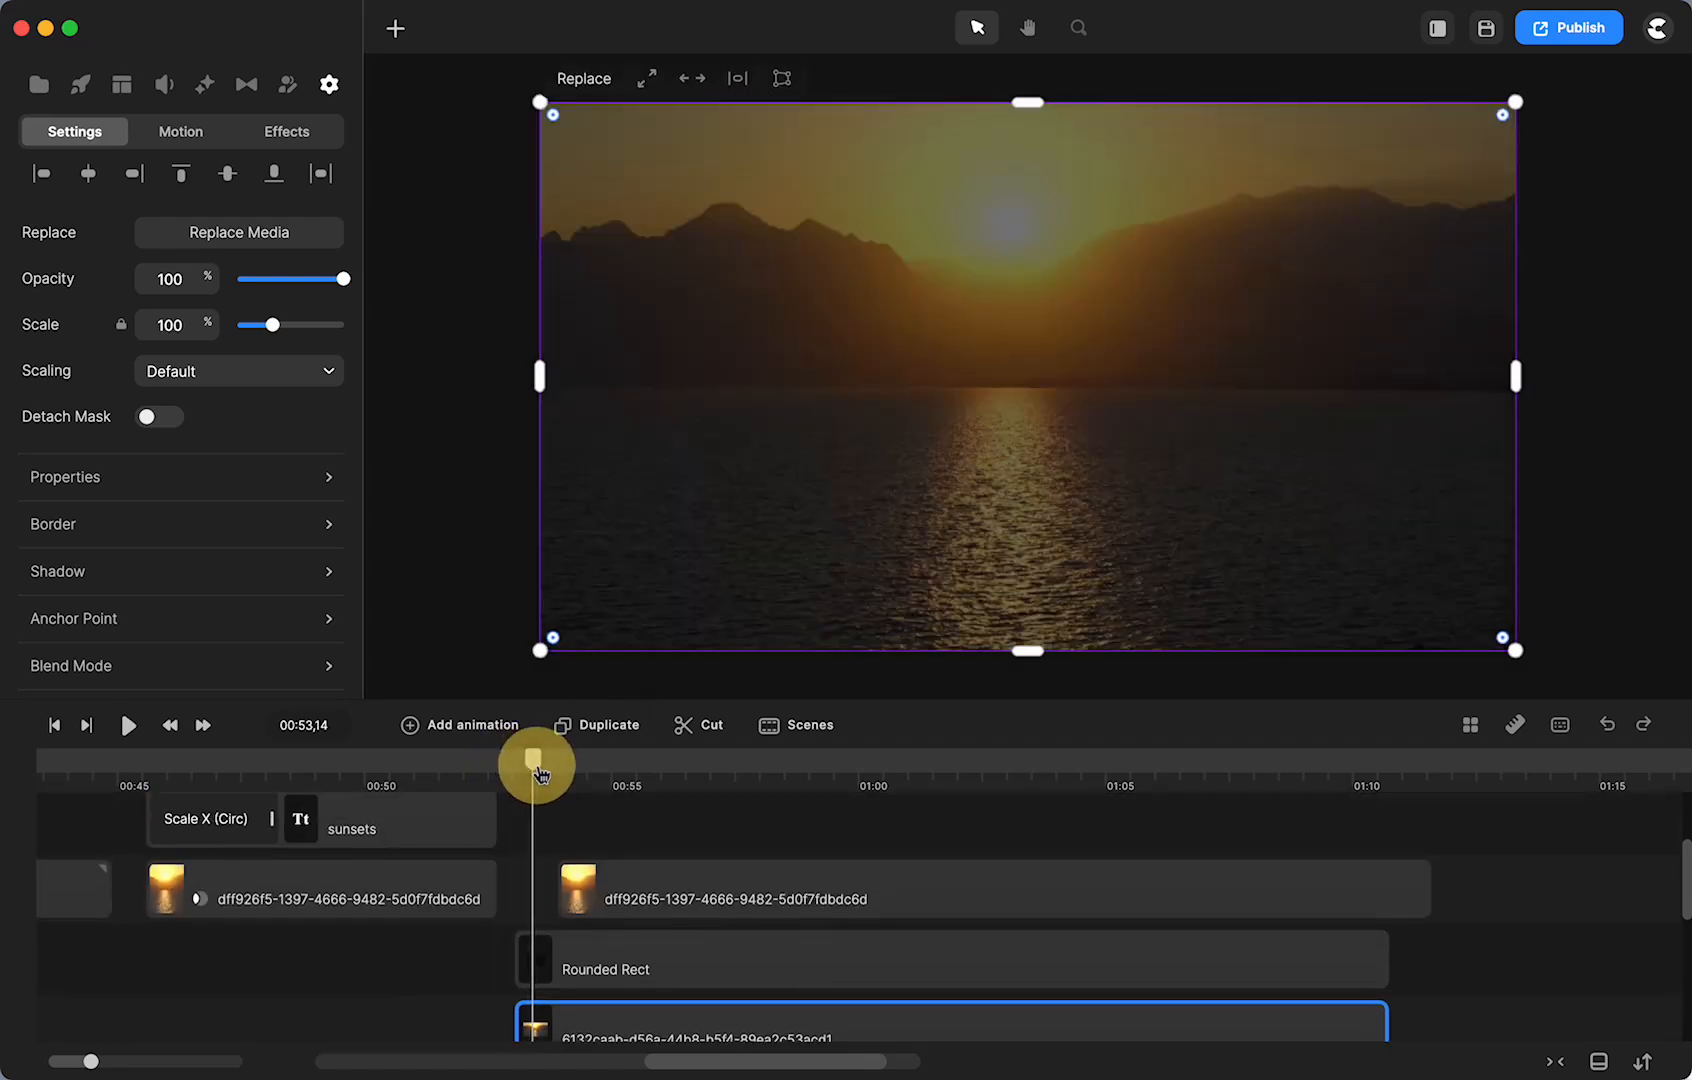
{"action": "left_click_drag", "start_coordinate": [644, 894], "coordinate": [611, 902]}
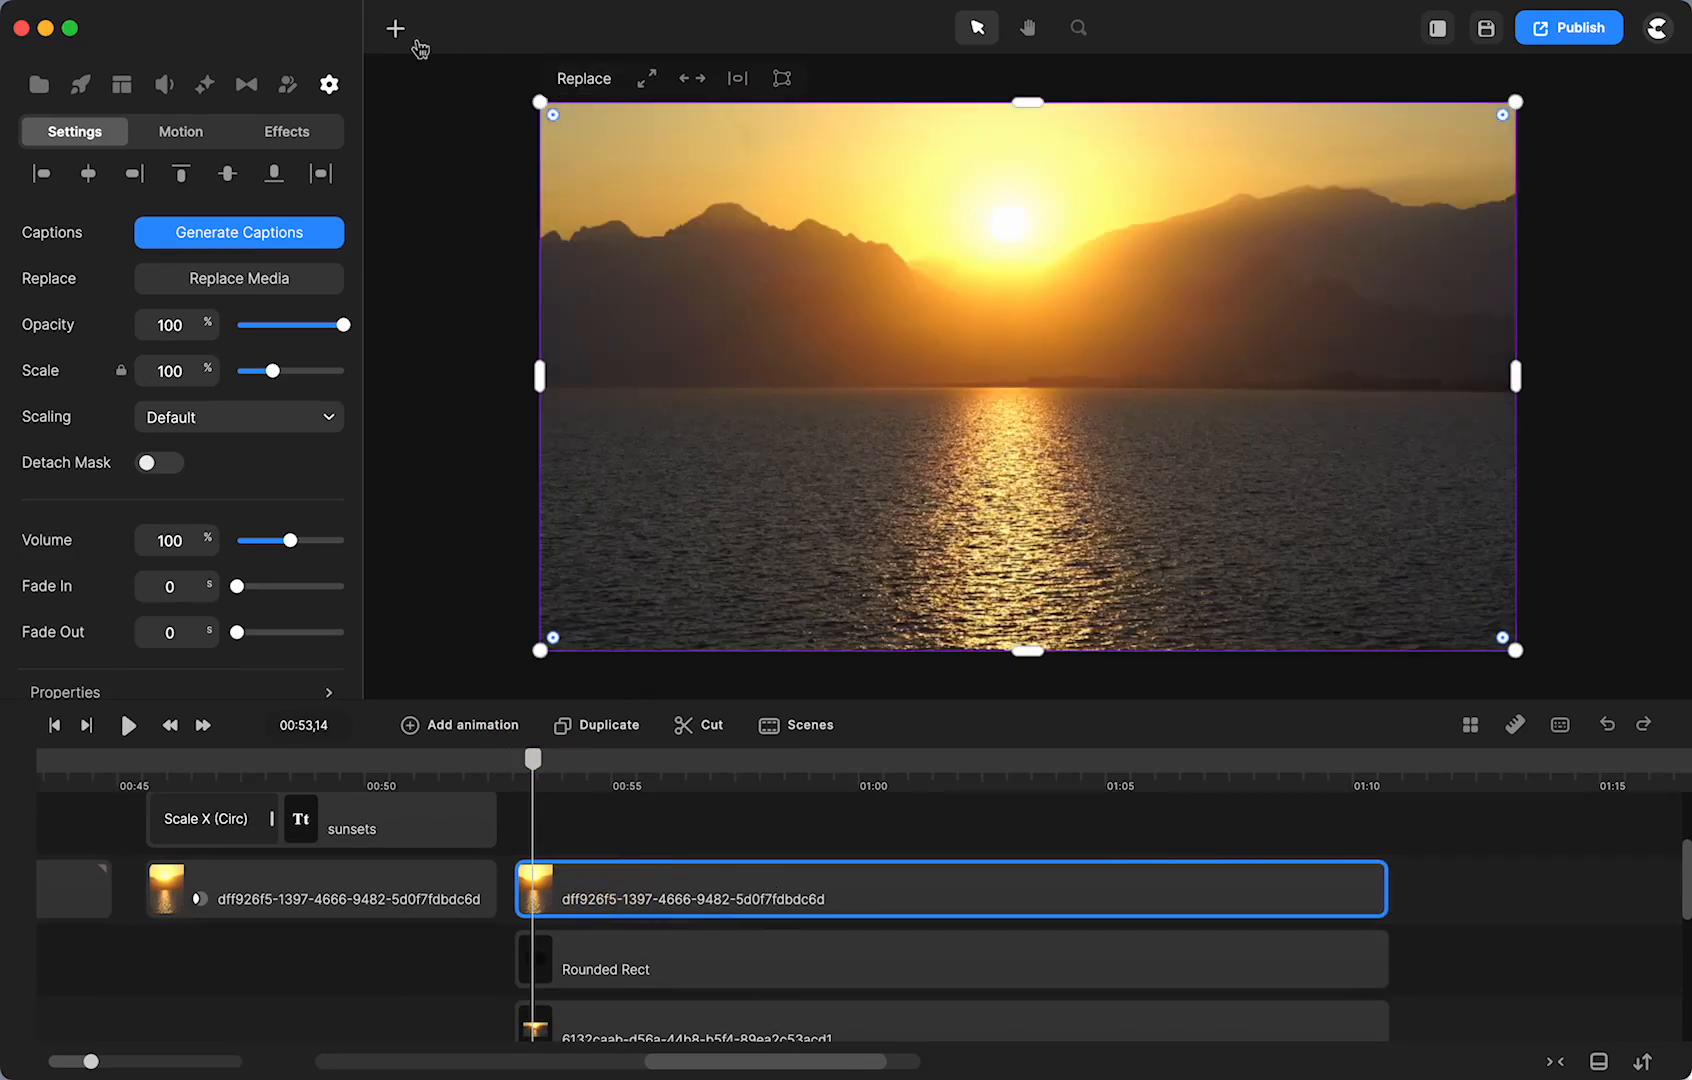
- Add a canvas-filling rectangle on the sunsets track, lengthened to about 01:10
{"action": "left_click", "coordinate": [396, 29]}
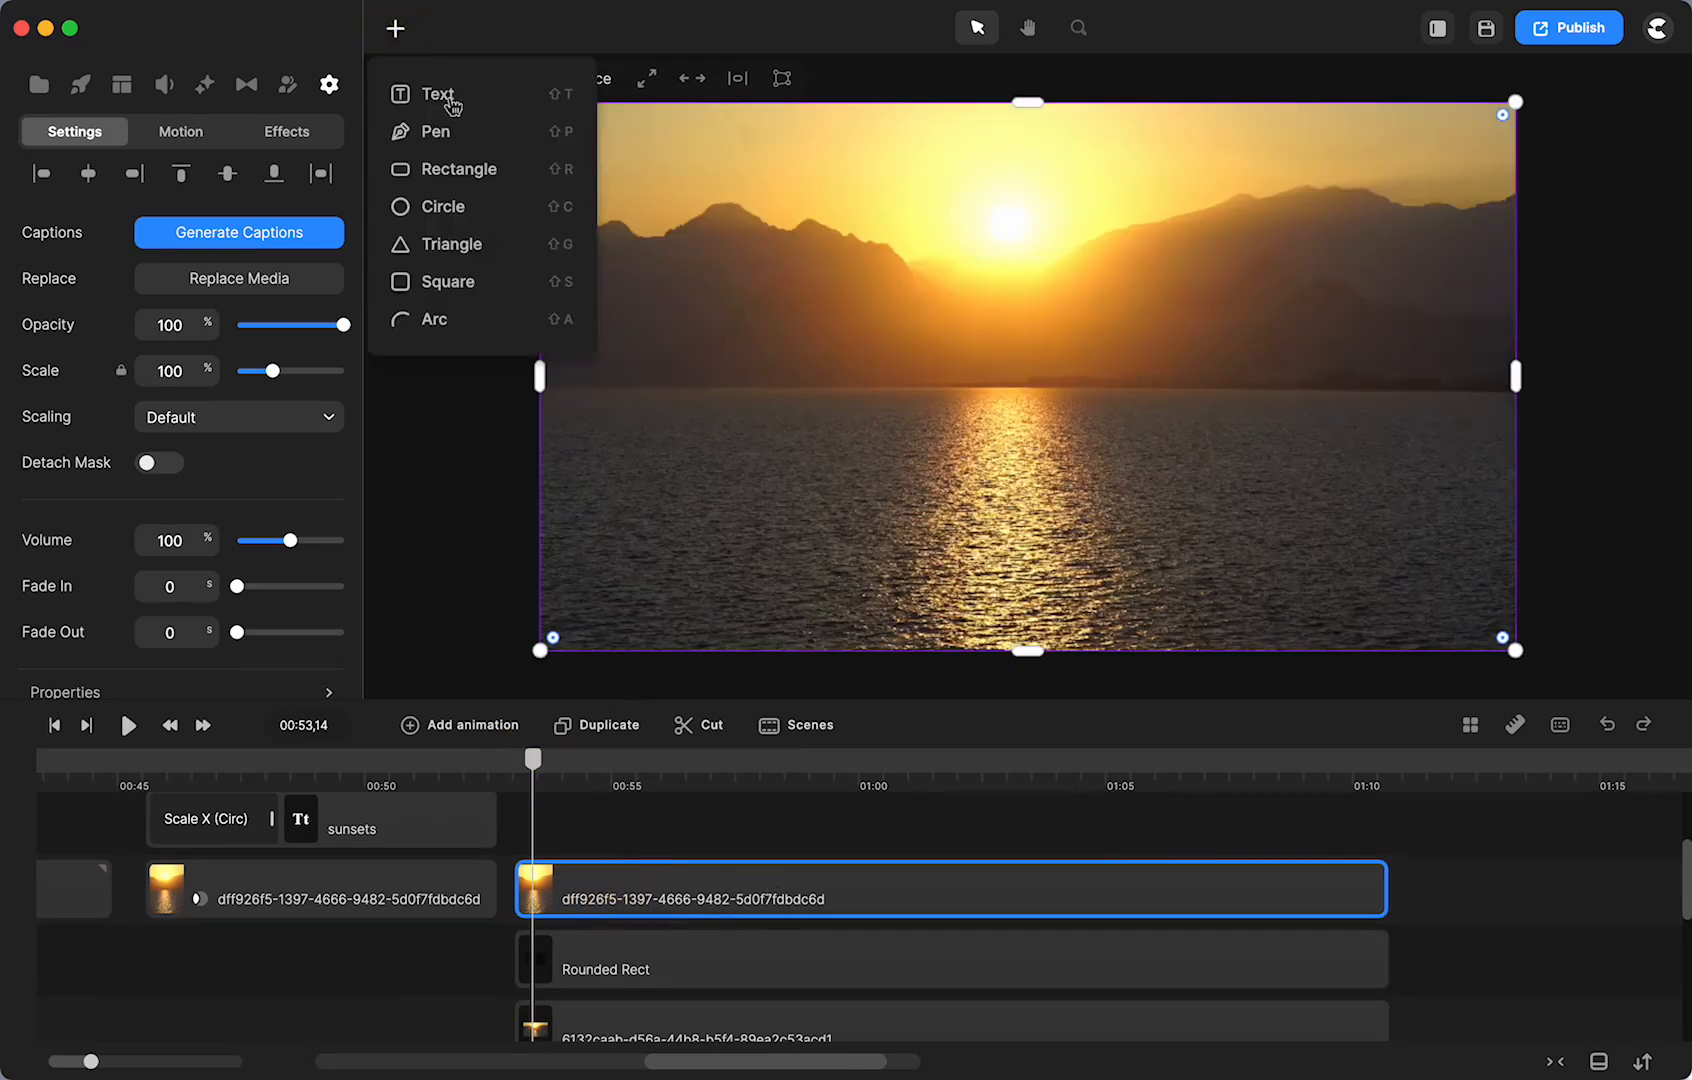
{"action": "left_click", "coordinate": [440, 168]}
{"action": "left_click", "coordinate": [1035, 350]}
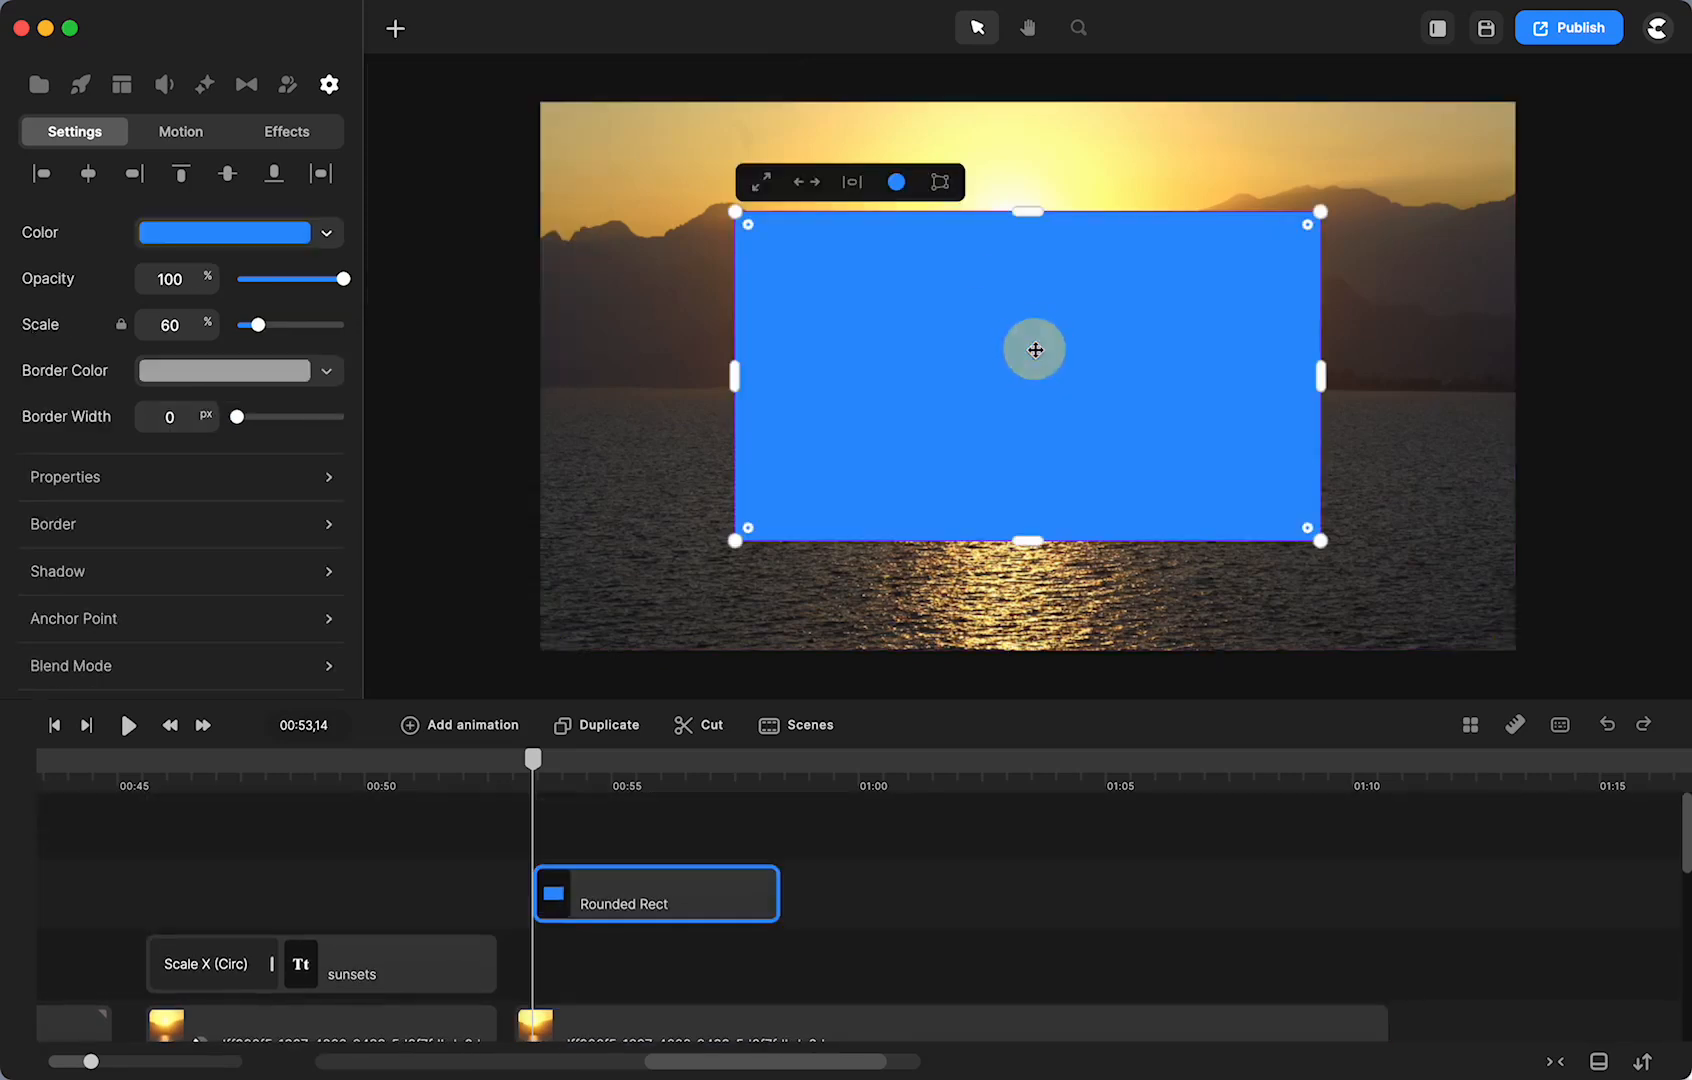
{"action": "left_click", "coordinate": [761, 183]}
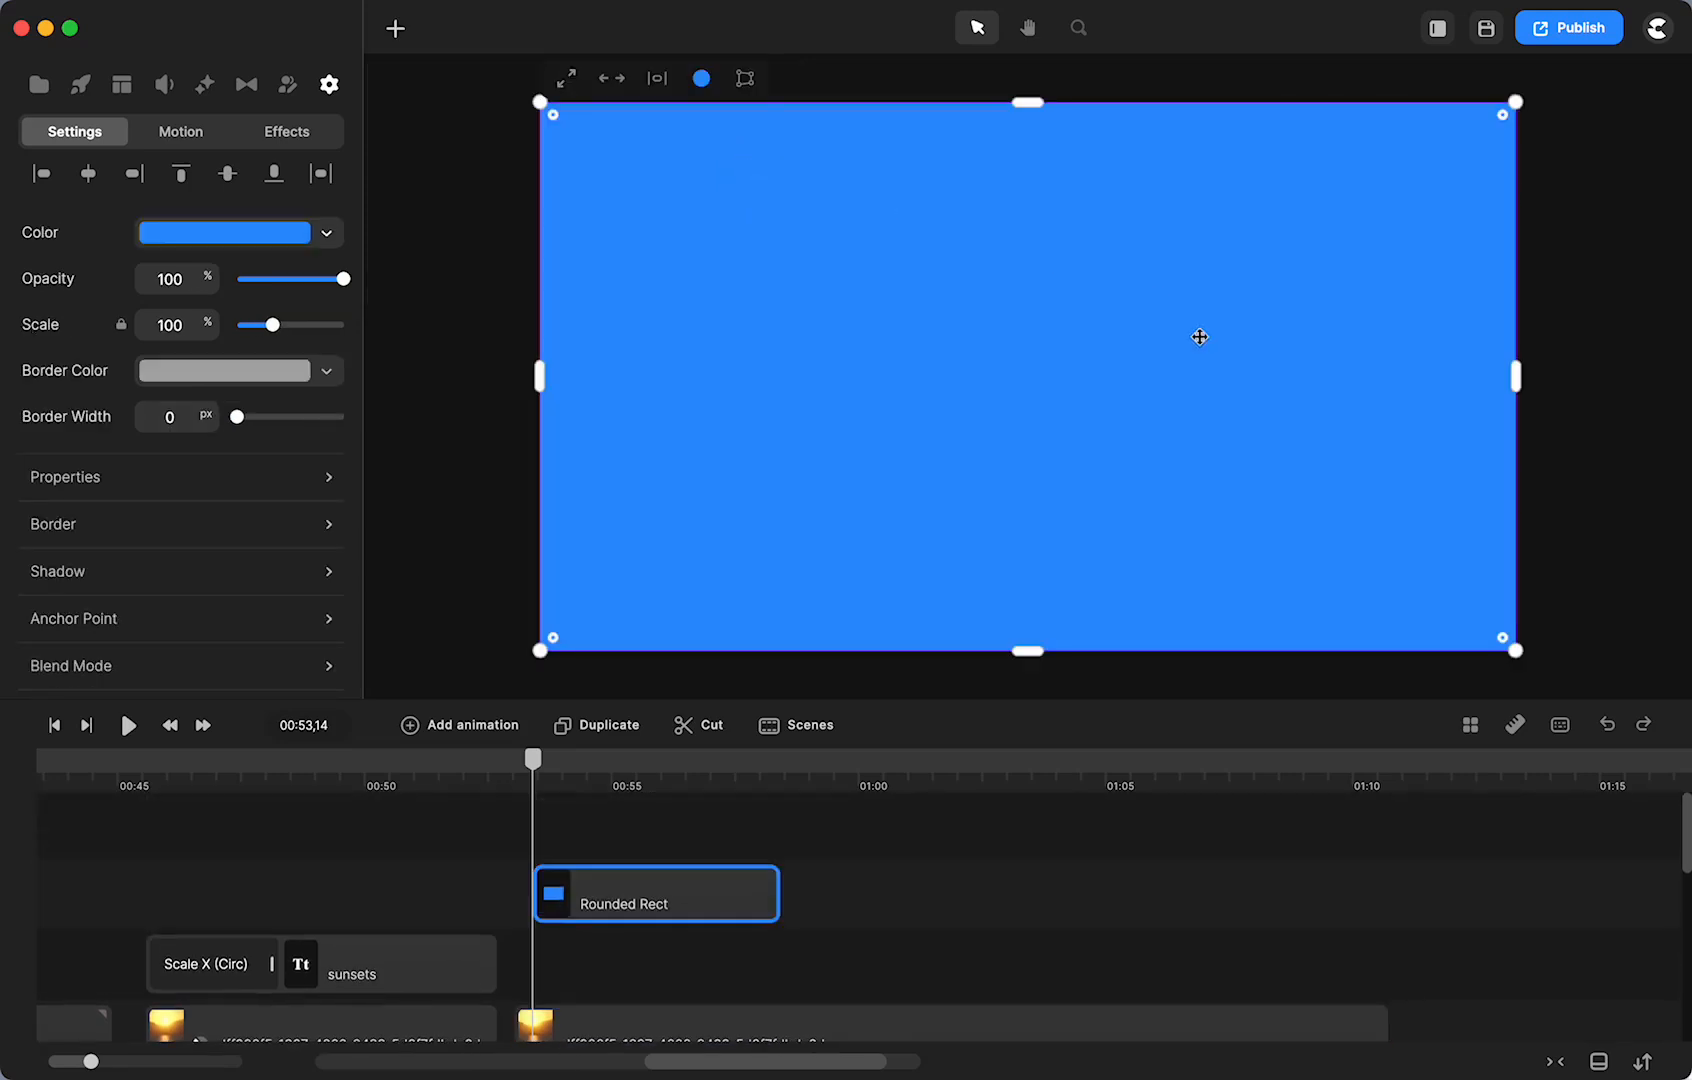
{"action": "left_click_drag", "start_coordinate": [538, 891], "coordinate": [560, 975]}
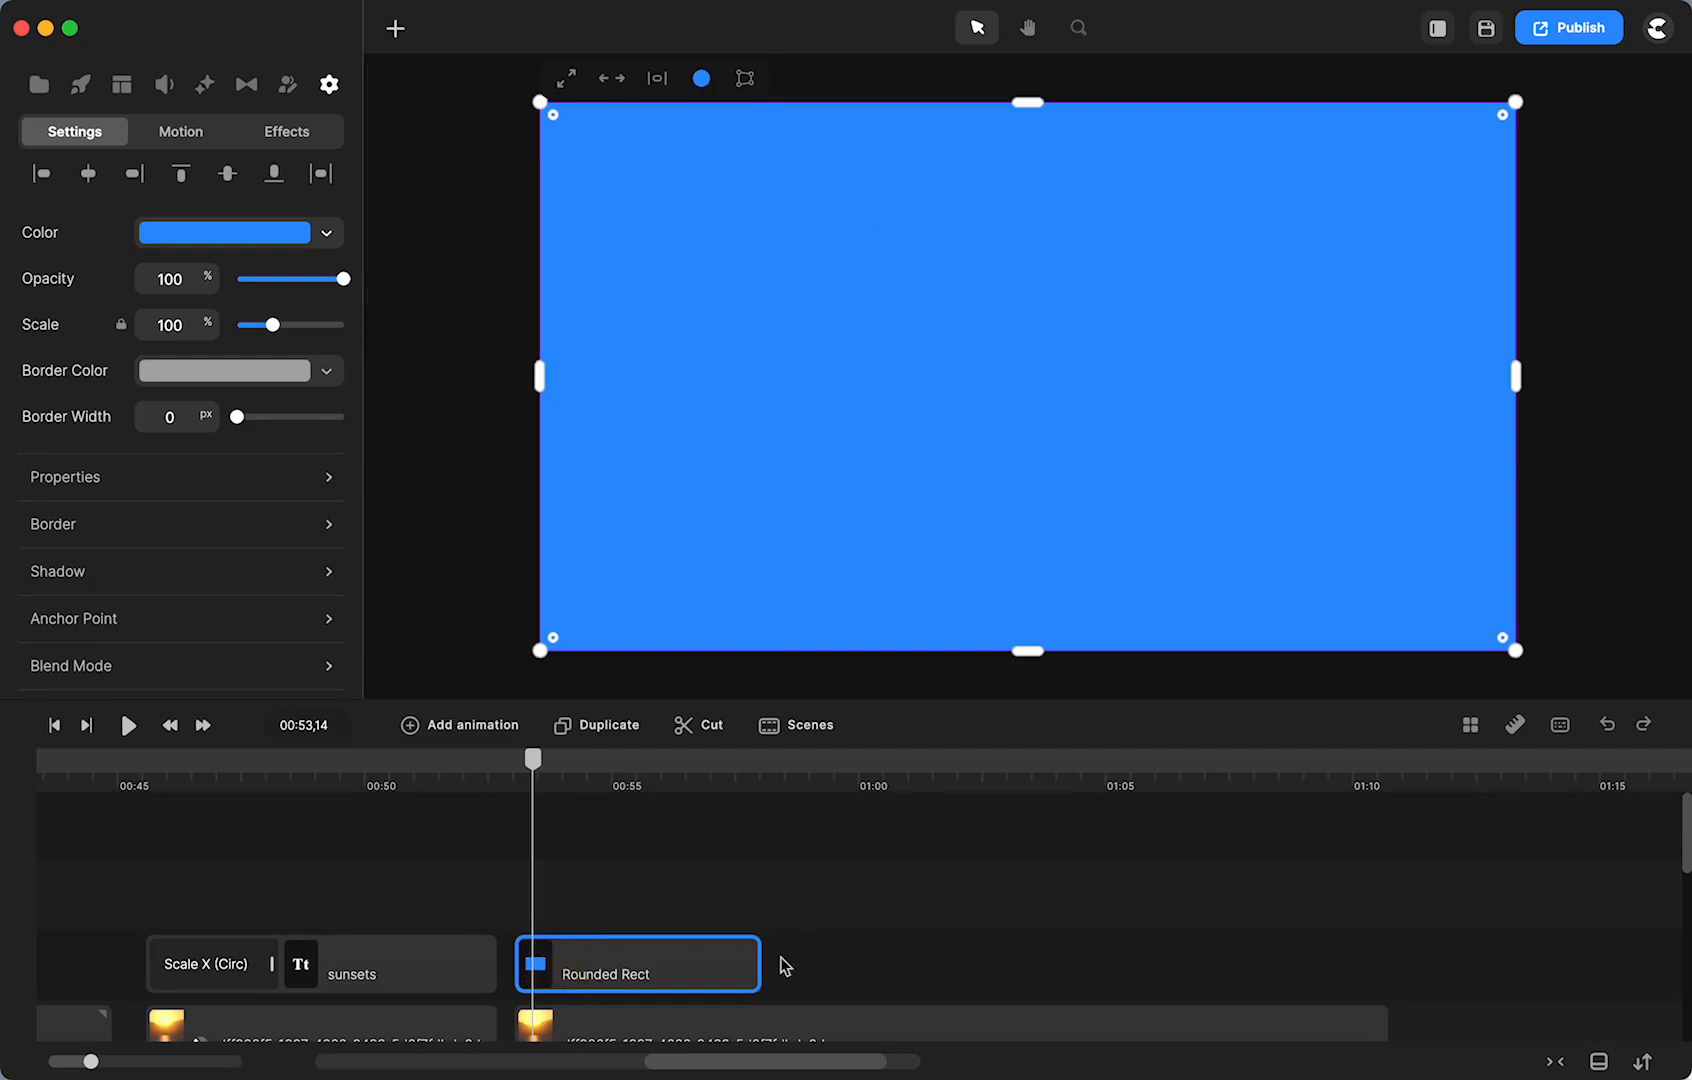
{"action": "left_click_drag", "start_coordinate": [752, 968], "coordinate": [1385, 968]}
- Rename the rectangle clip to 'mask for new video'
{"action": "right_click", "coordinate": [648, 978]}
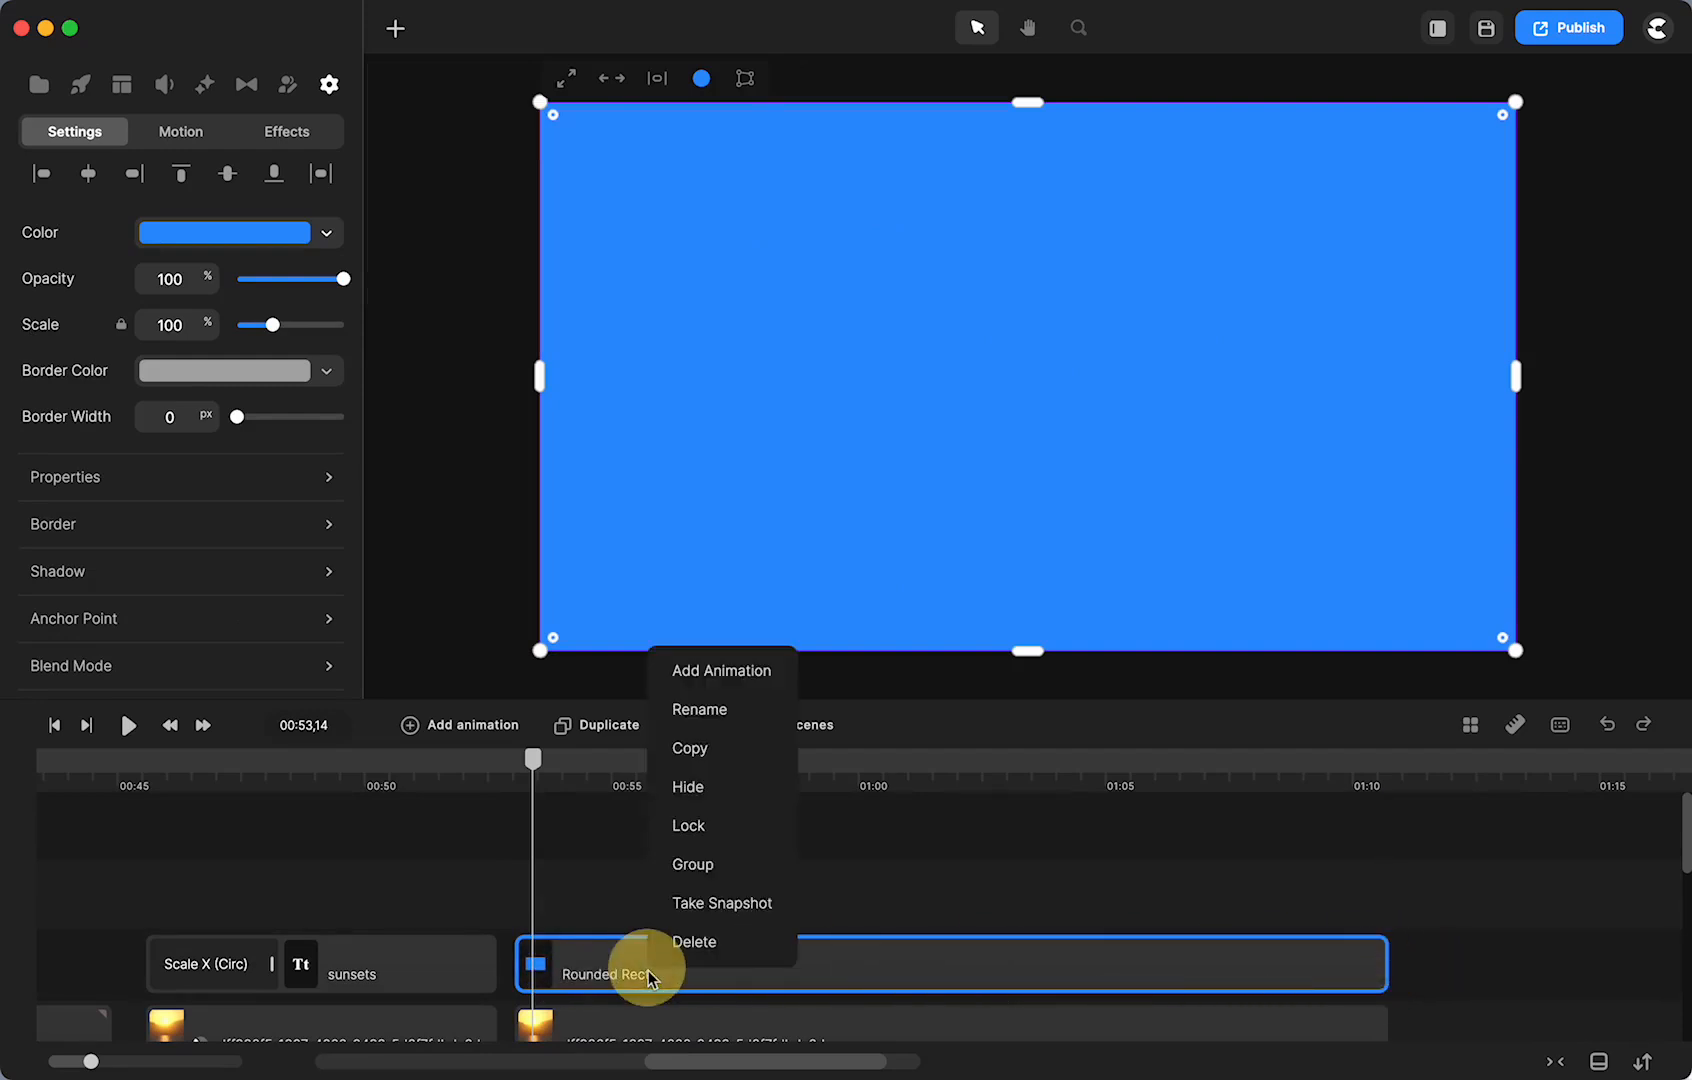
{"action": "left_click", "coordinate": [678, 710]}
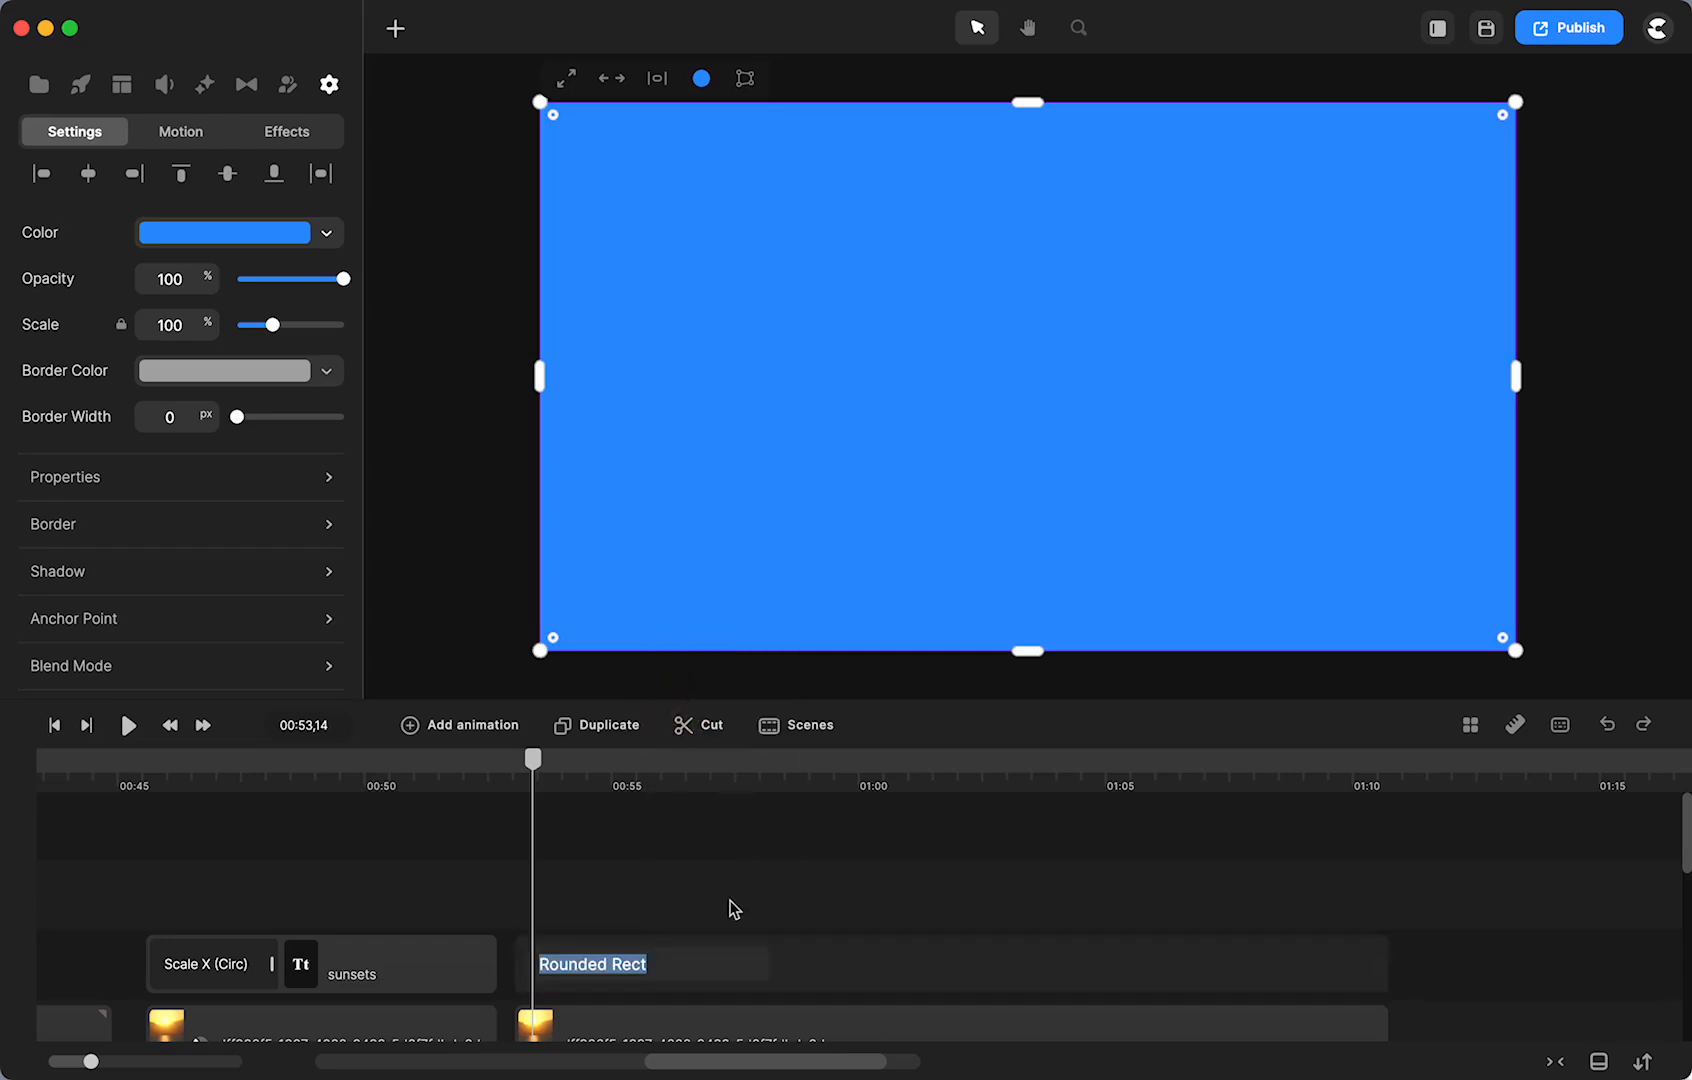
{"action": "type", "text": "mask for new video"}
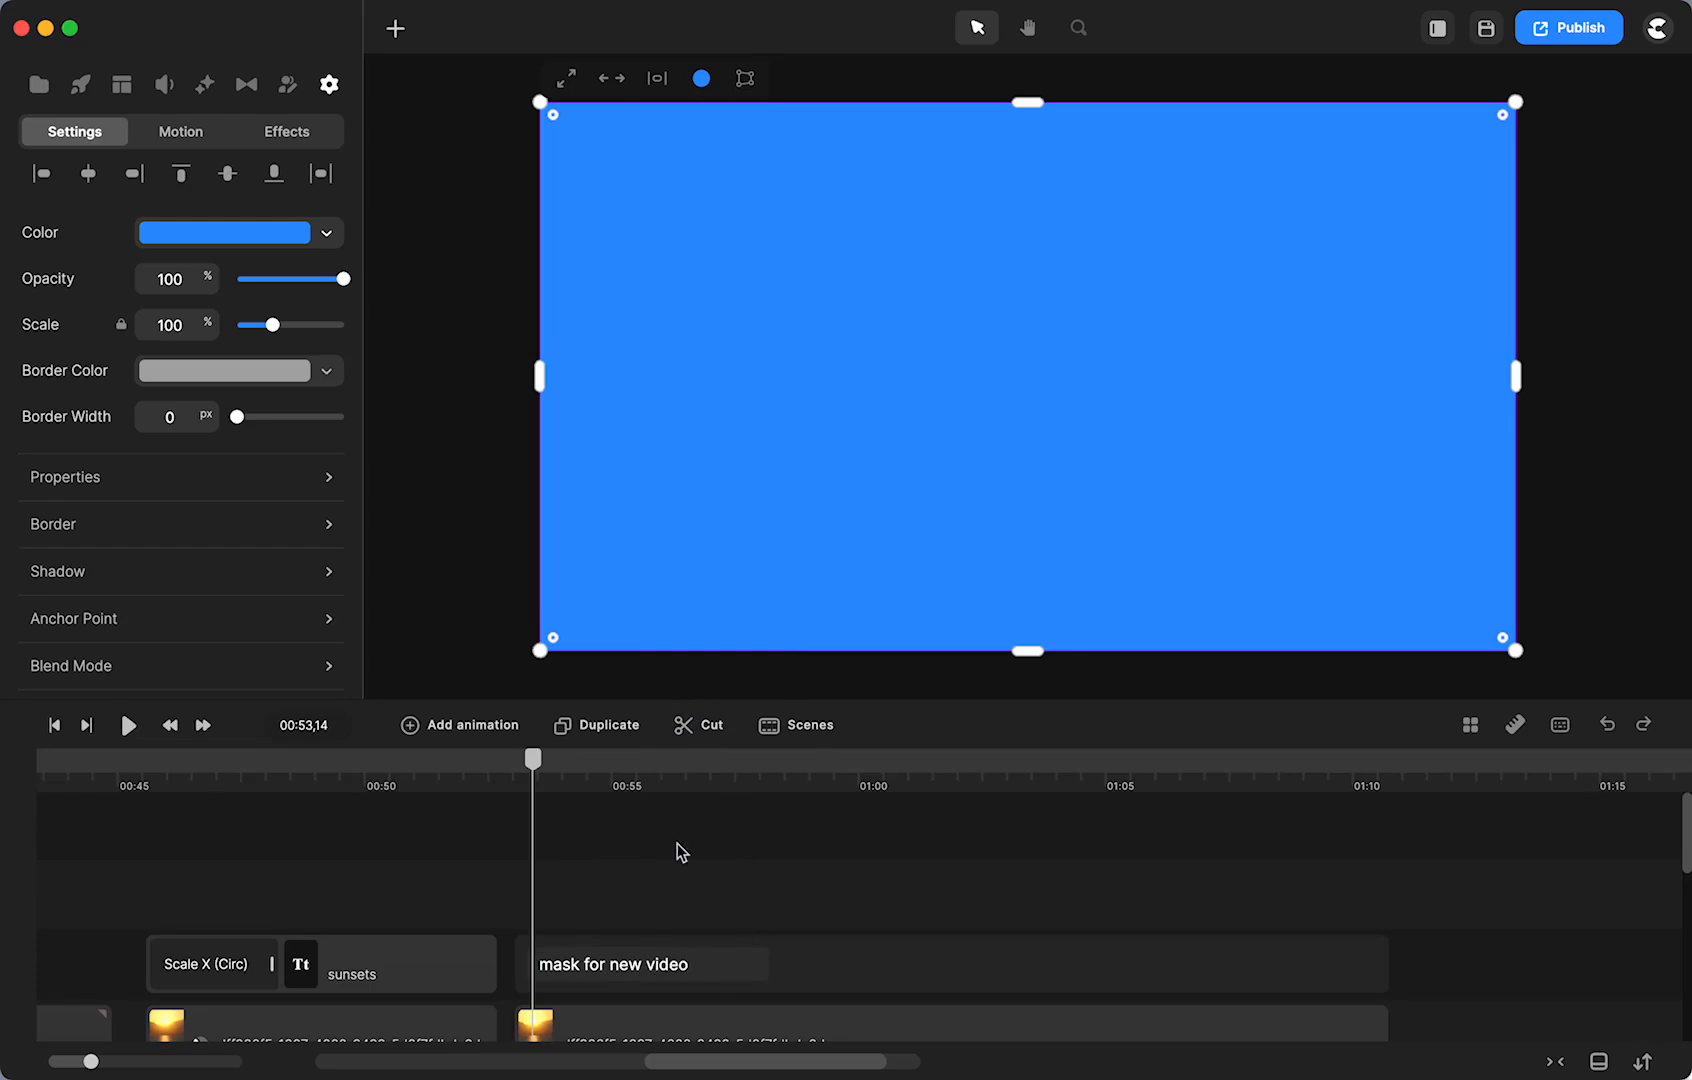
{"action": "left_click", "coordinate": [680, 851]}
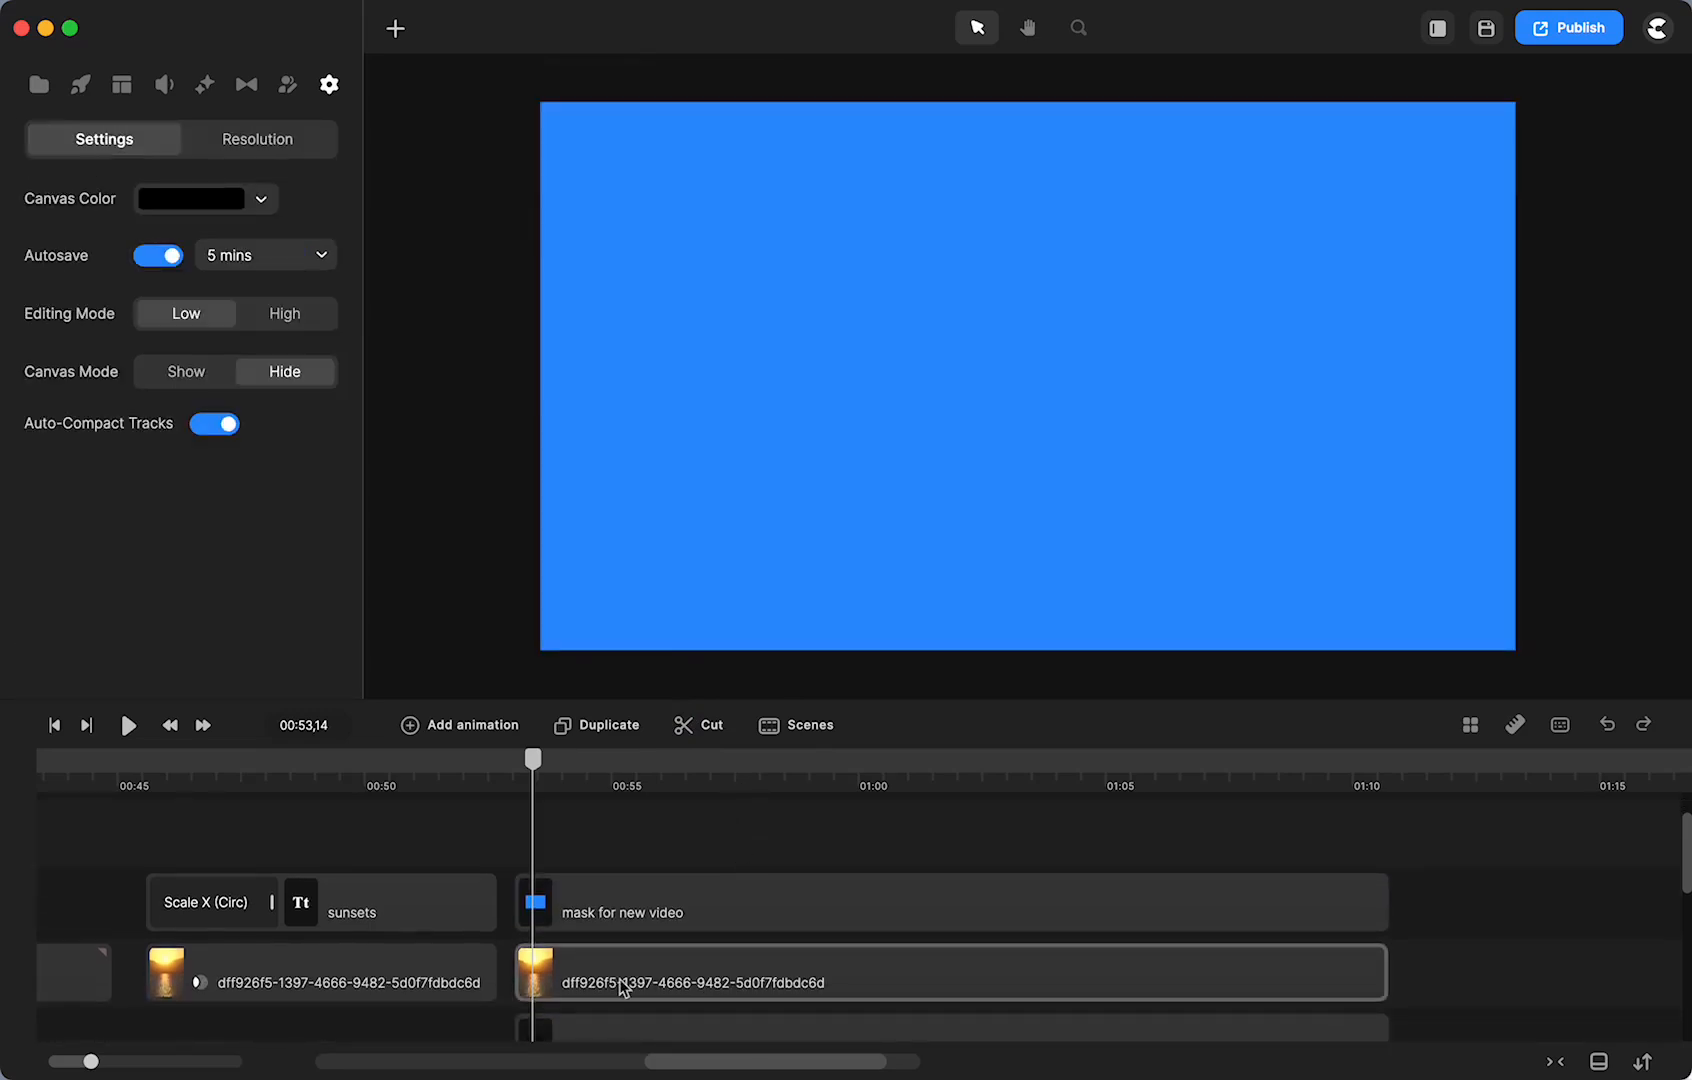
- Set 'mask for new video' as the dff926f5 clip's track matte, aligned to the clip's start
{"action": "left_click", "coordinate": [622, 988]}
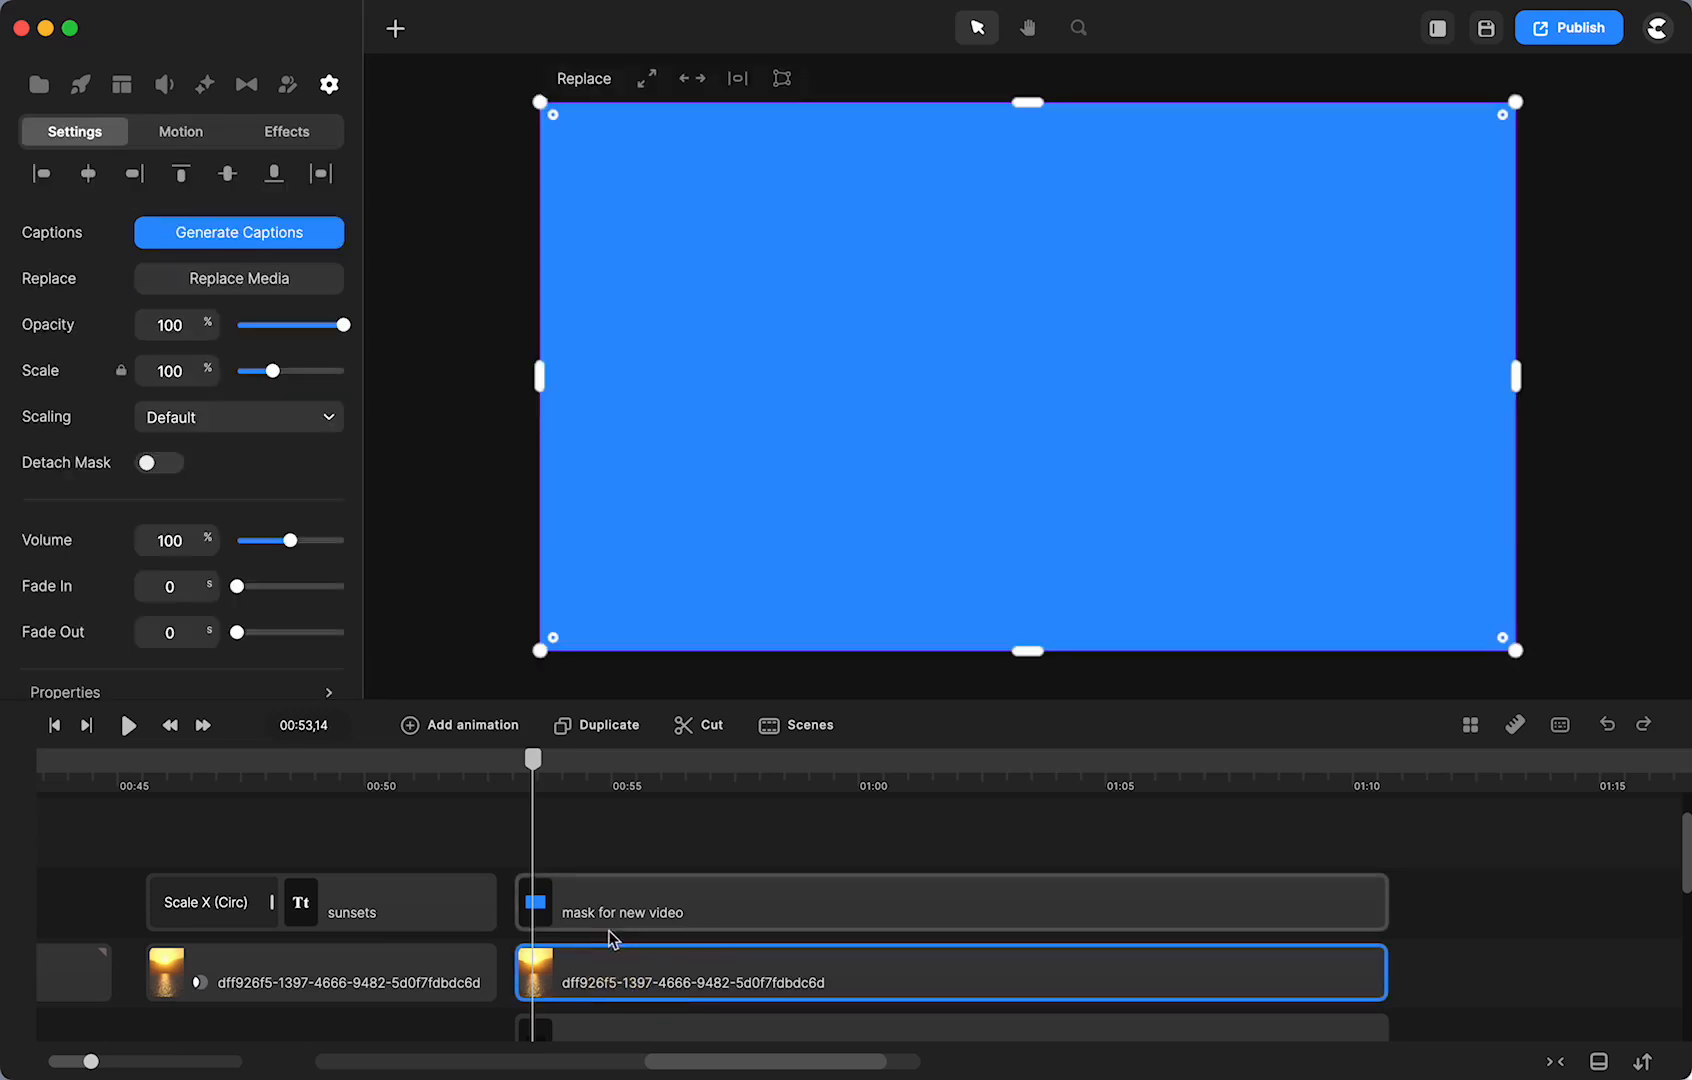
{"action": "left_click_drag", "start_coordinate": [600, 906], "coordinate": [699, 906]}
{"action": "left_click", "coordinate": [565, 987]}
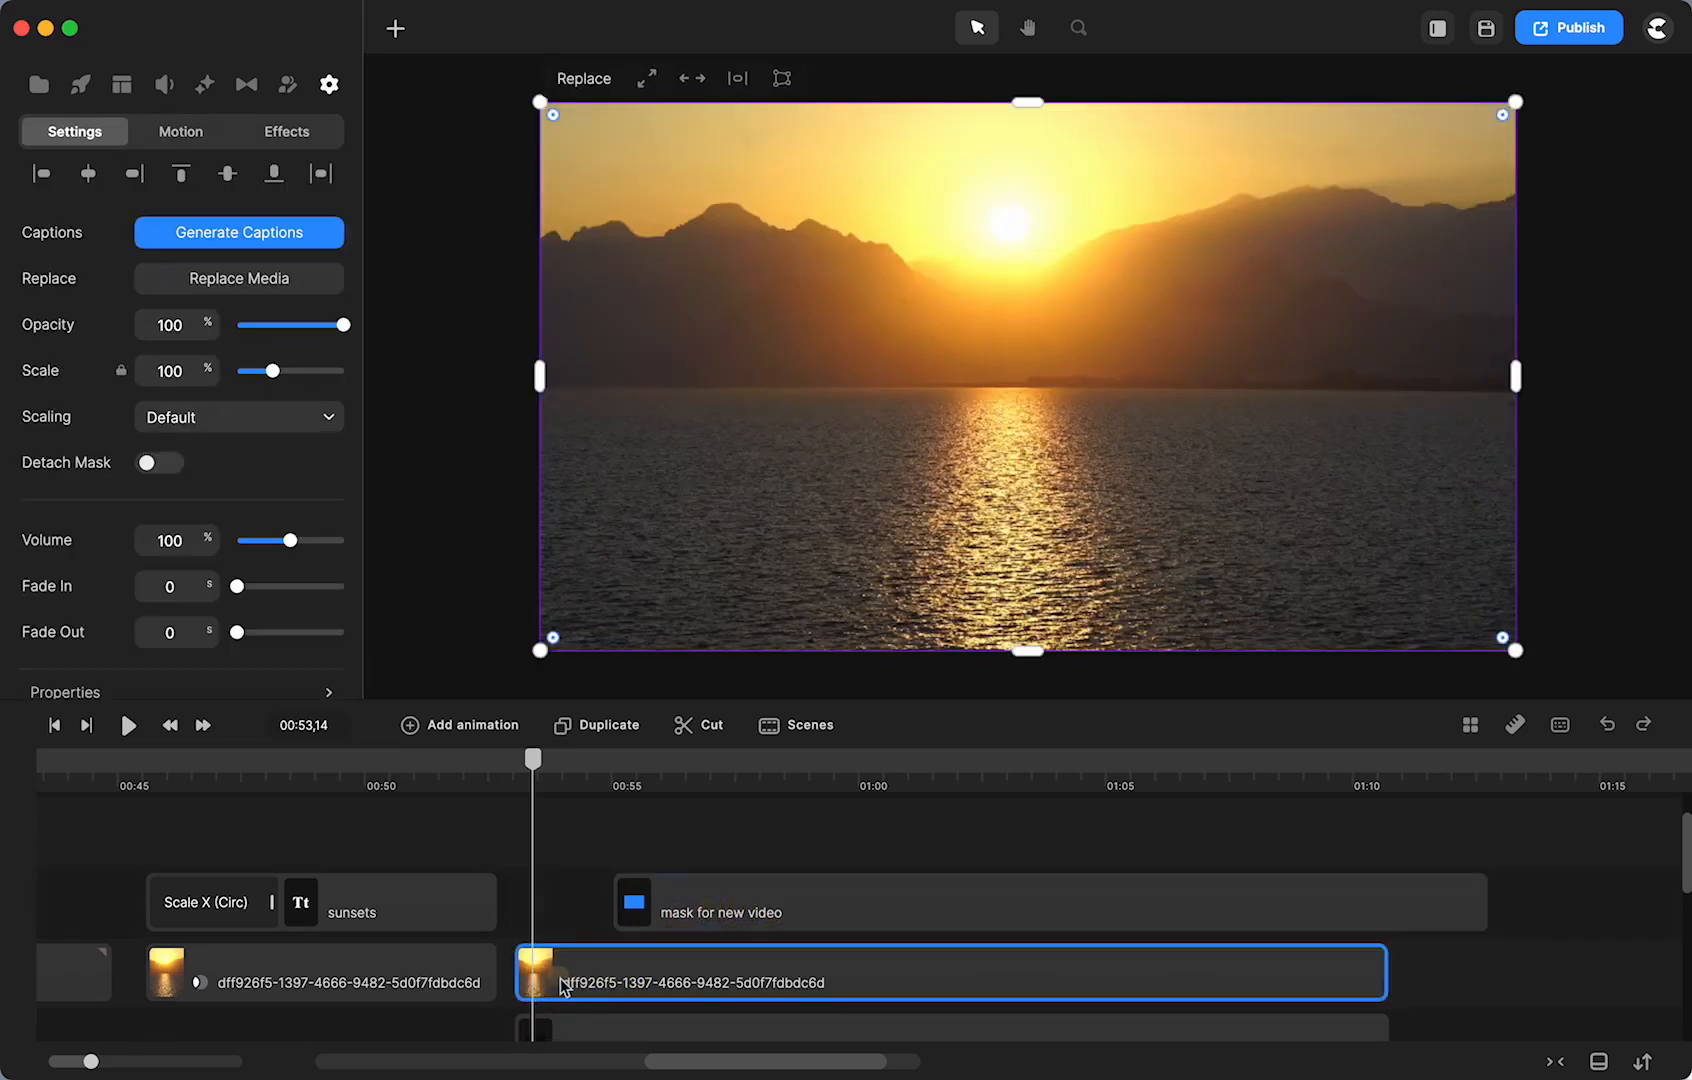
{"action": "scroll", "coordinate": [258, 480], "scroll_direction": "down", "scroll_amount": 5}
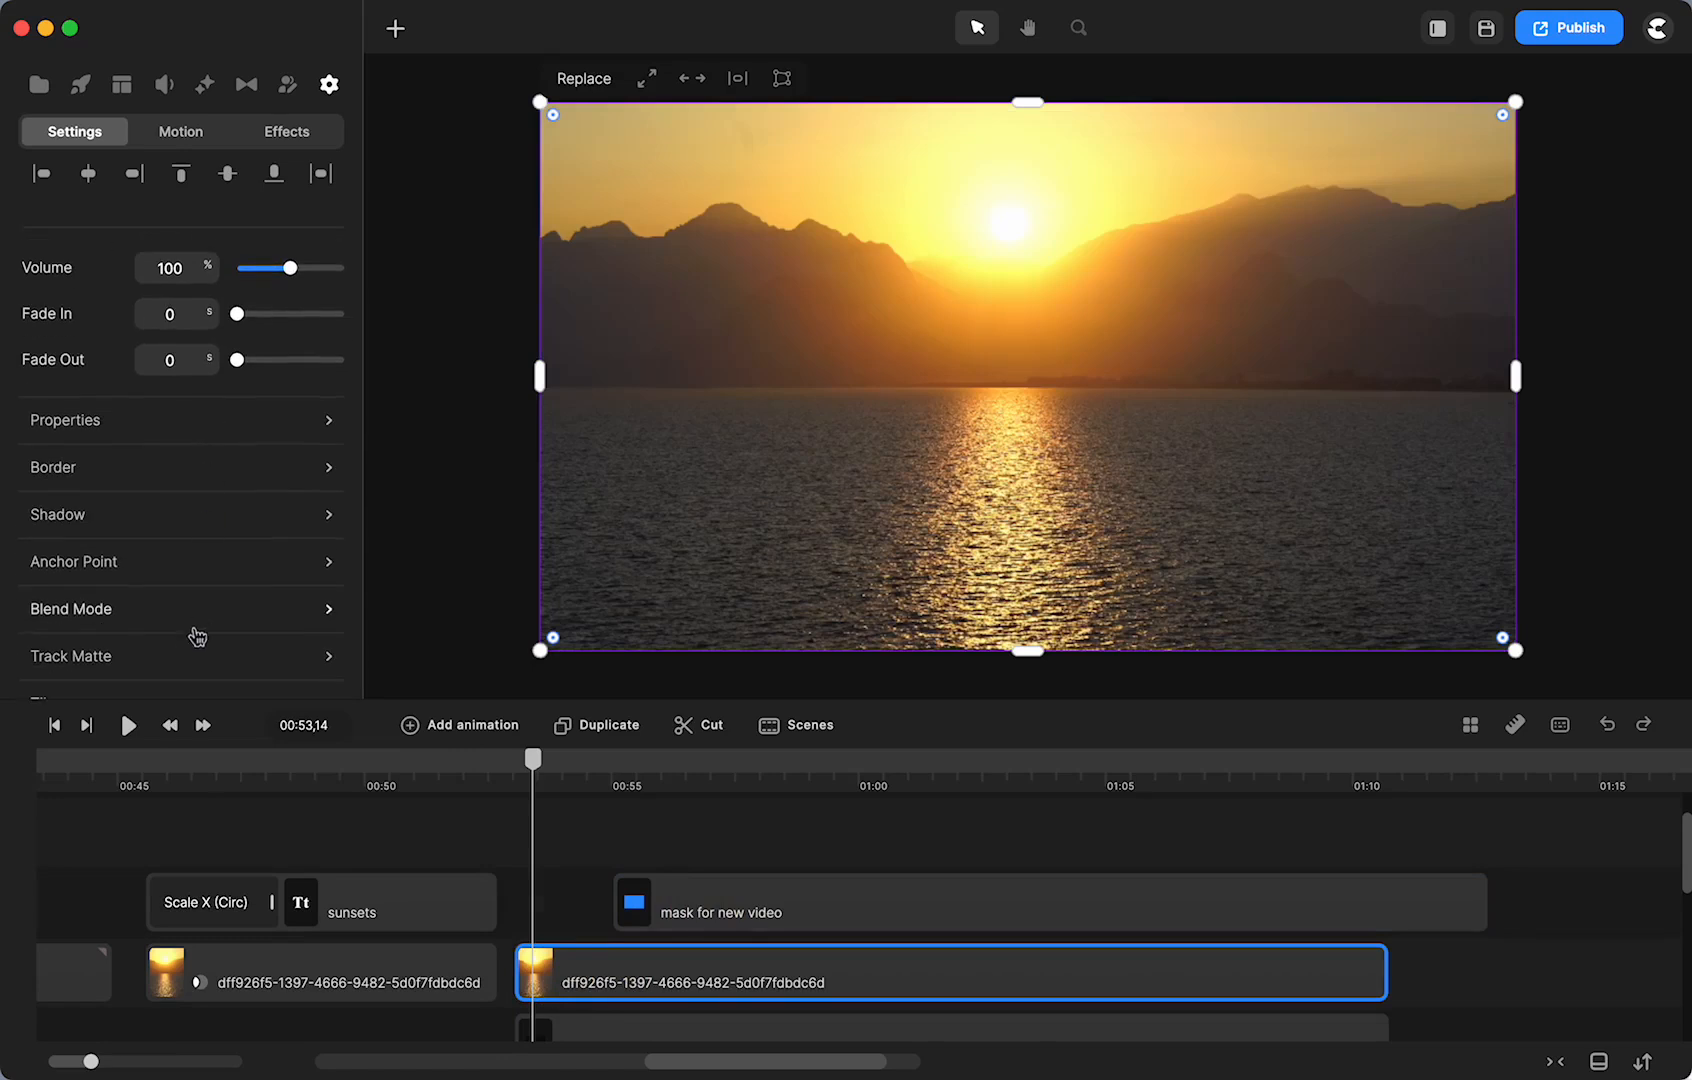
{"action": "left_click", "coordinate": [159, 664]}
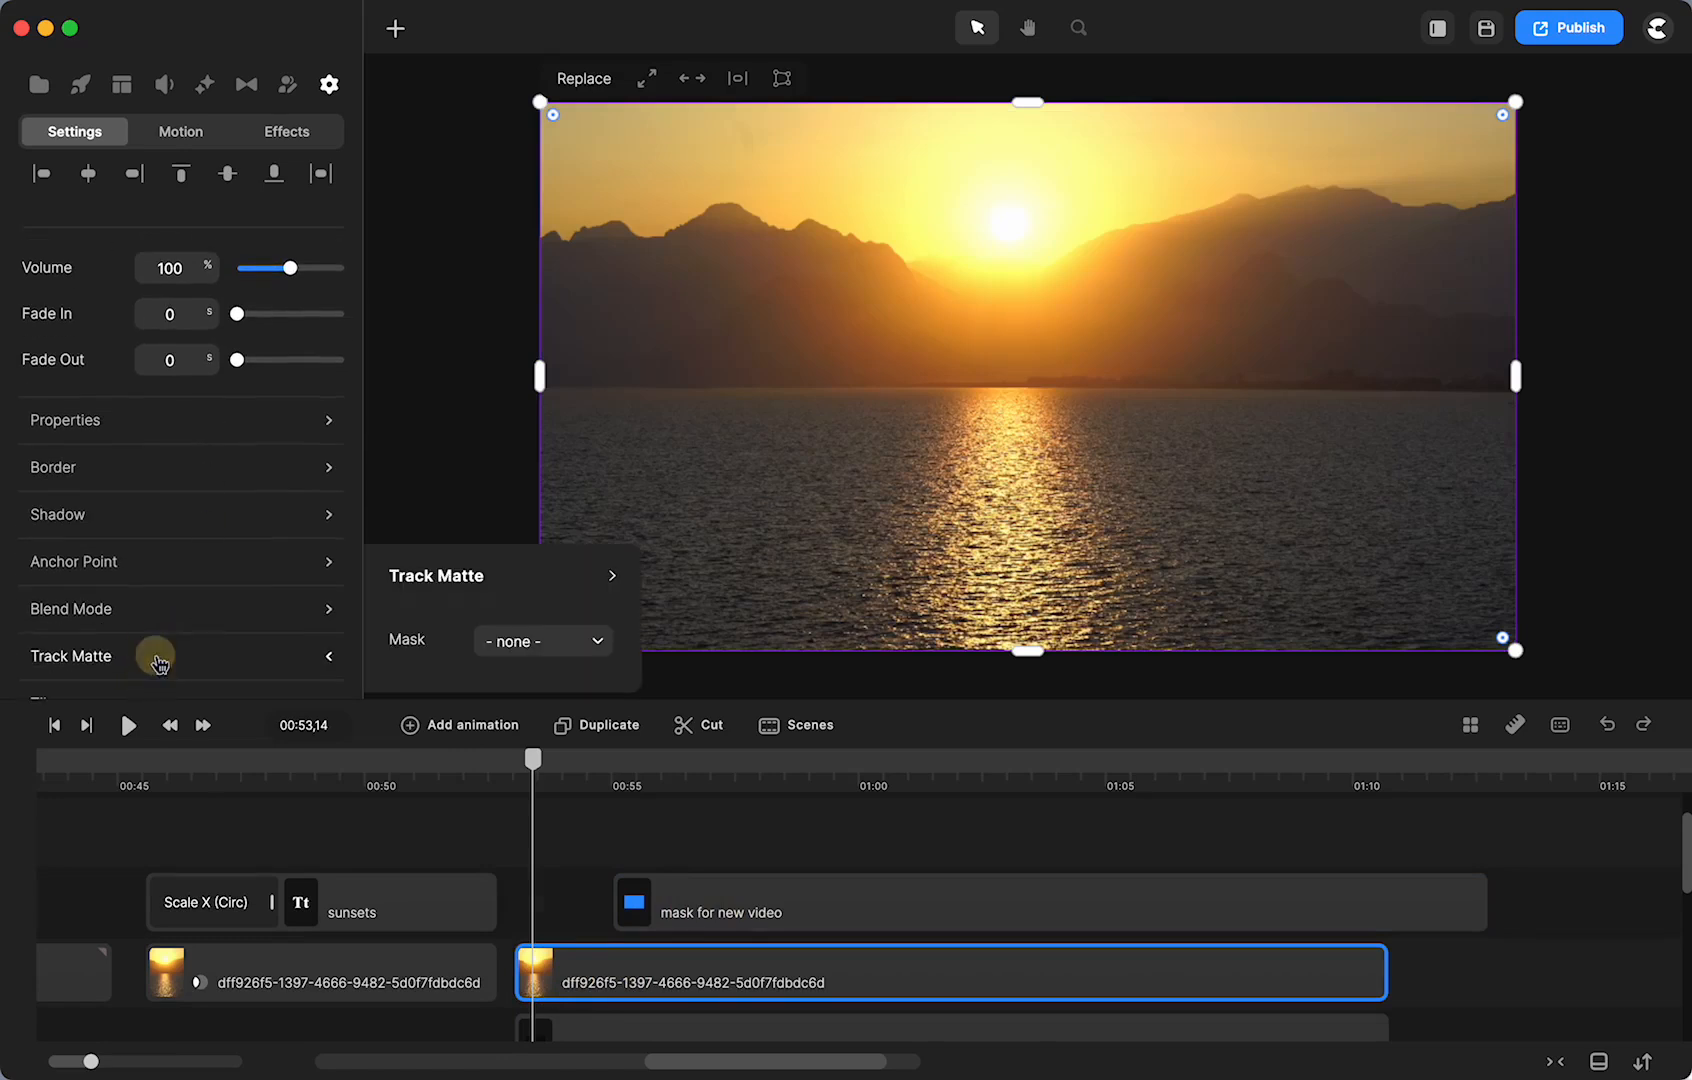
{"action": "left_click", "coordinate": [559, 651]}
{"action": "scroll", "coordinate": [605, 786], "scroll_direction": "down", "scroll_amount": 3}
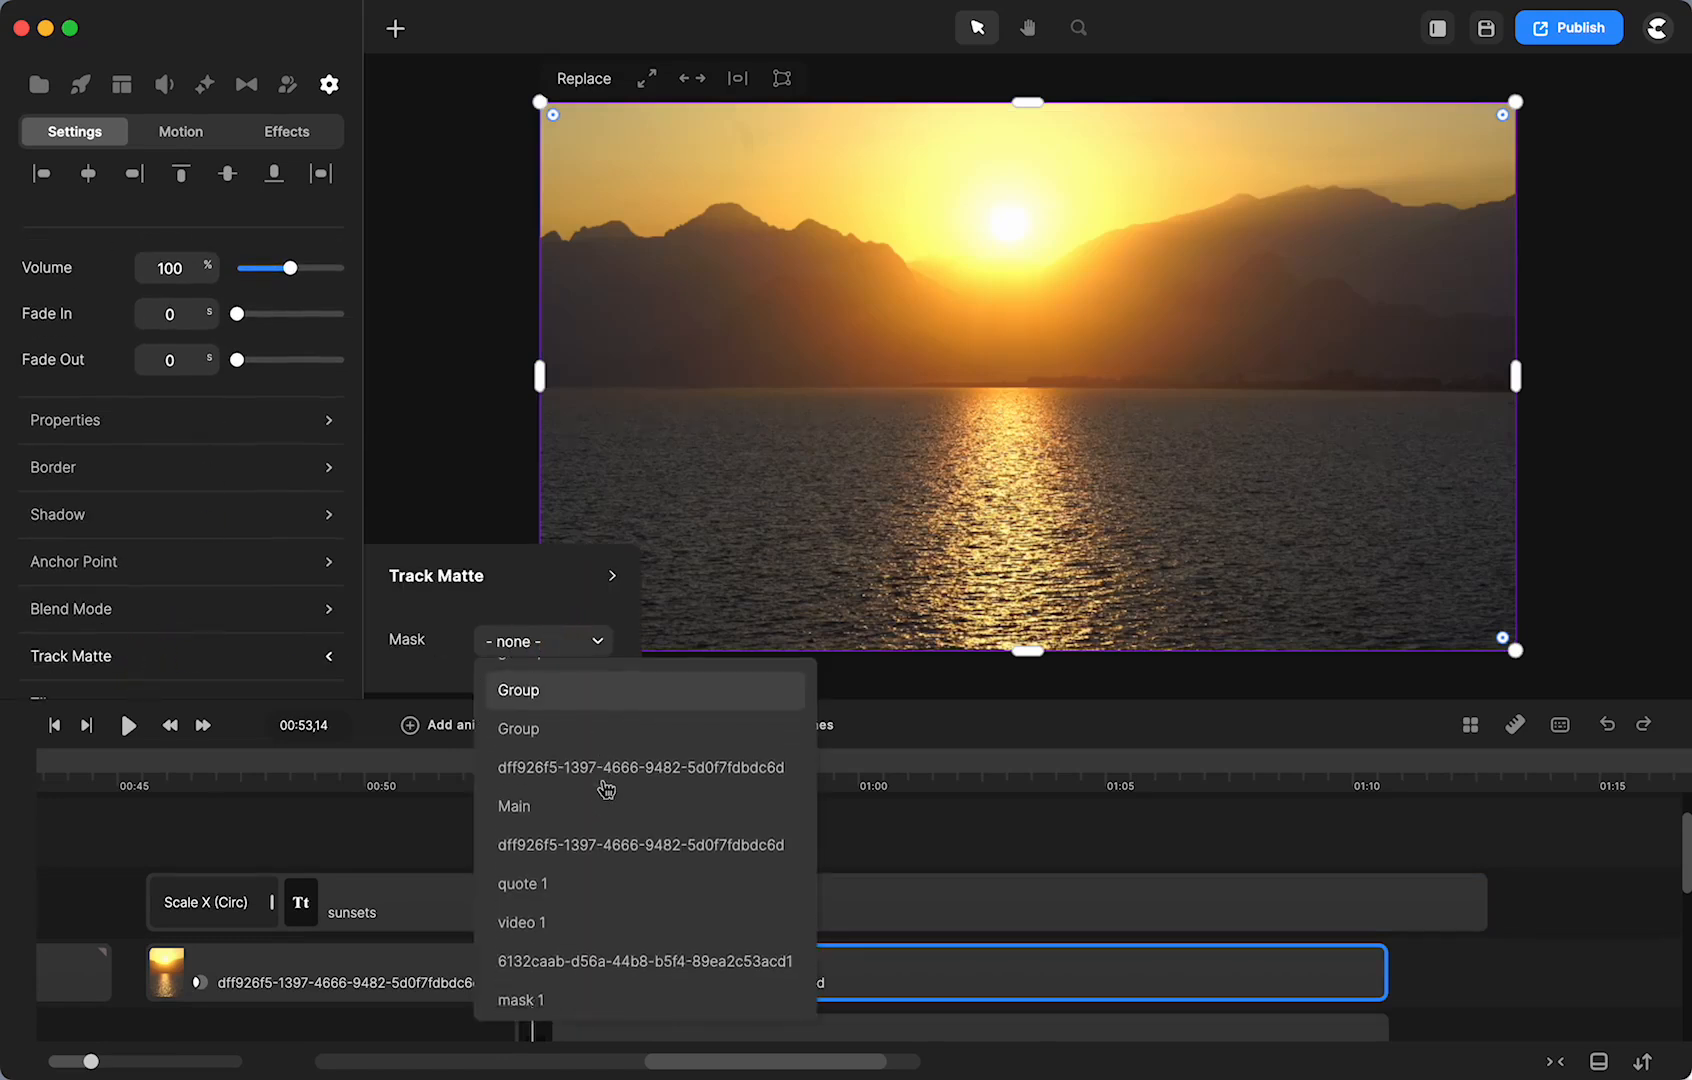
{"action": "scroll", "coordinate": [605, 788], "scroll_direction": "down", "scroll_amount": 4}
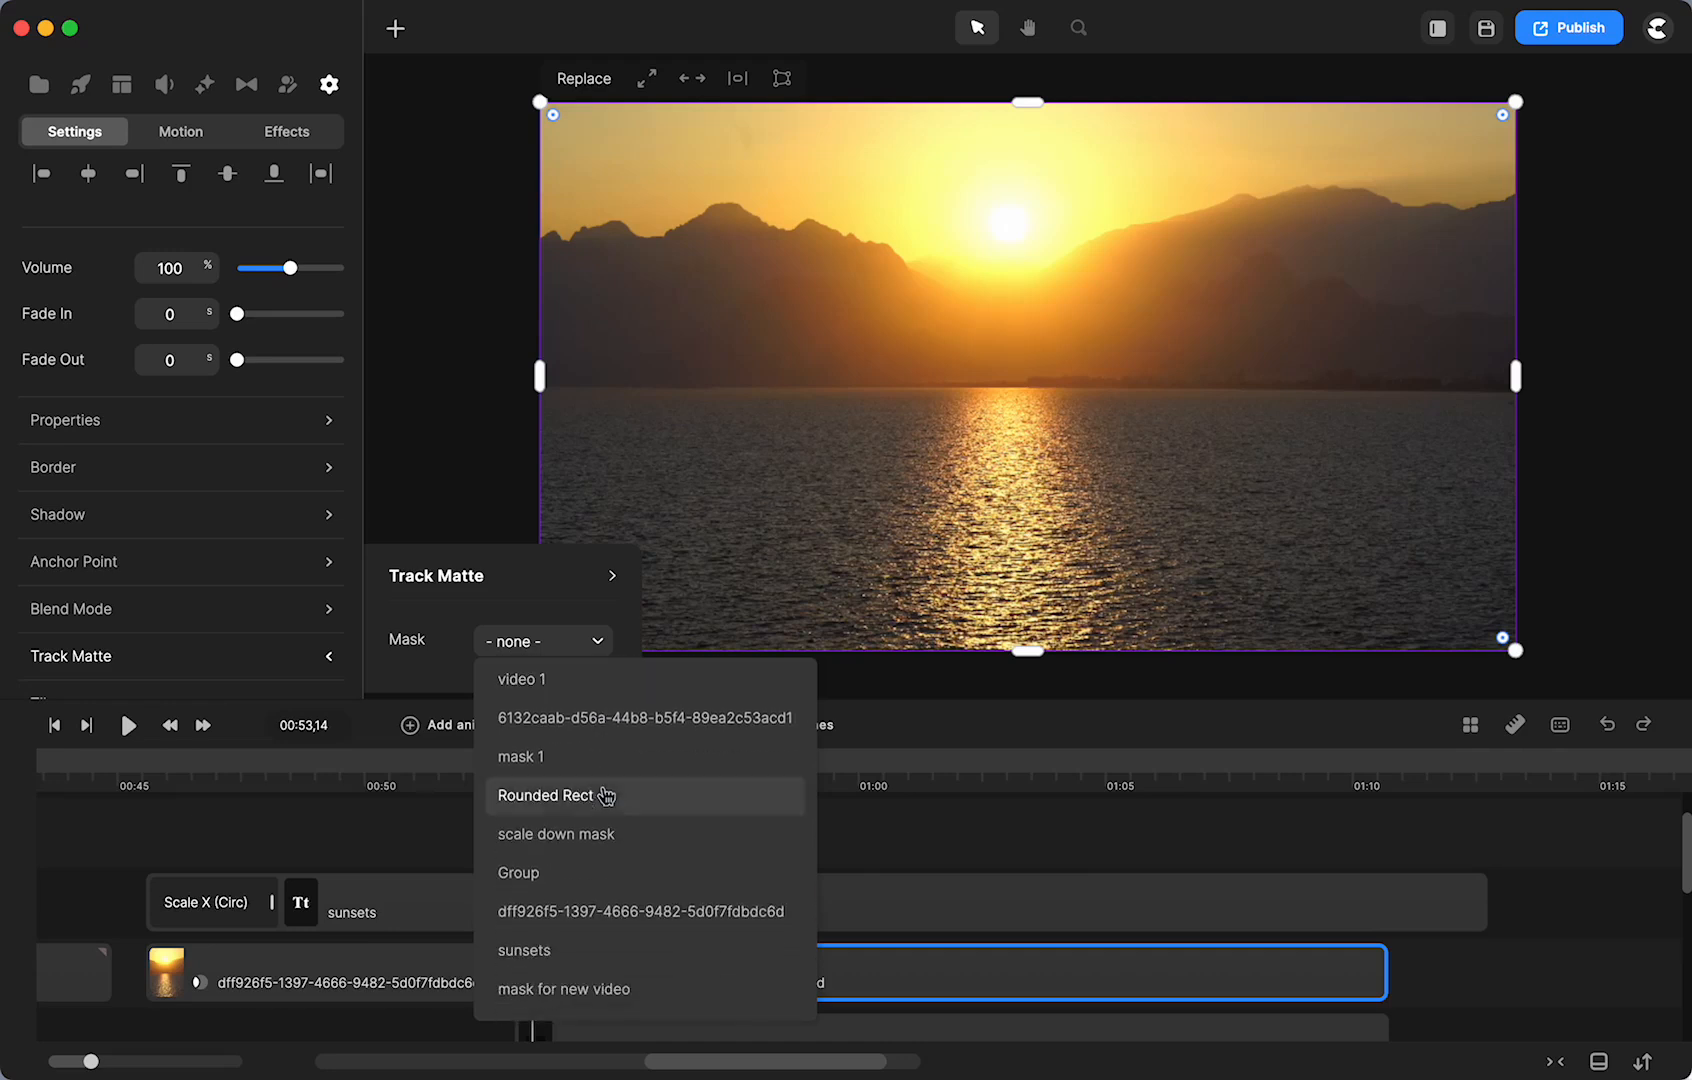
{"action": "left_click", "coordinate": [551, 990]}
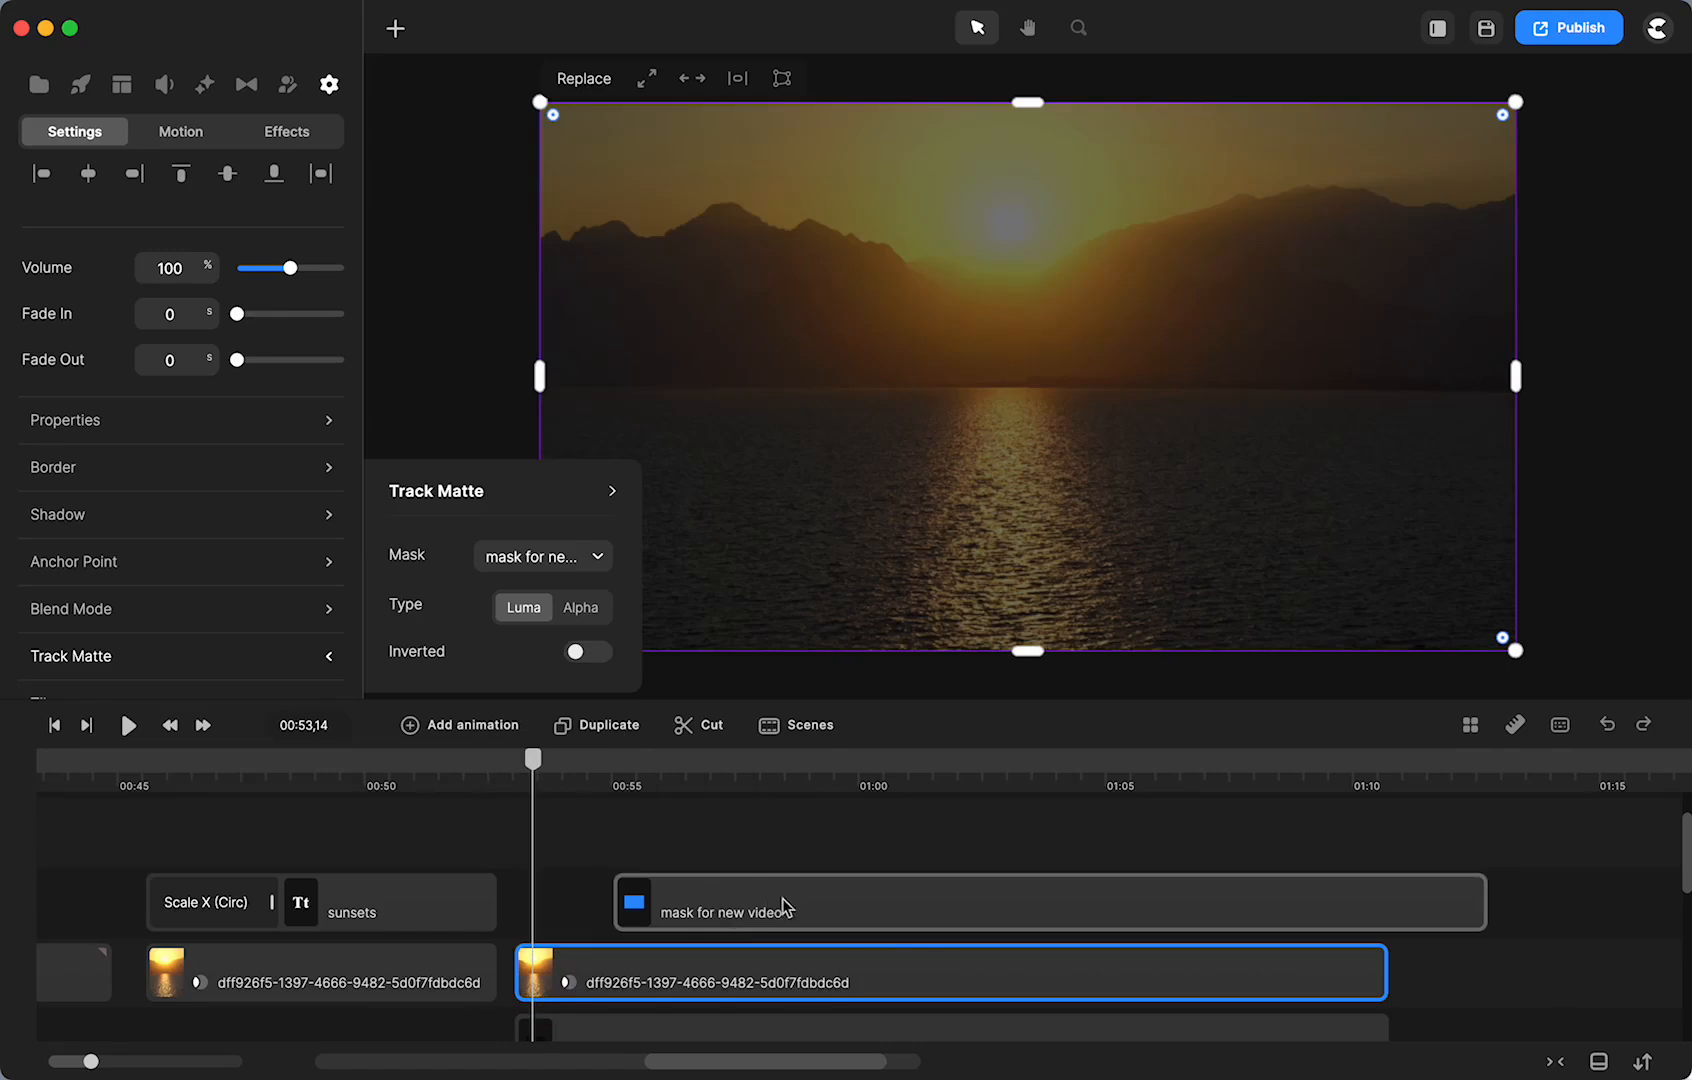
{"action": "left_click_drag", "start_coordinate": [794, 916], "coordinate": [685, 920]}
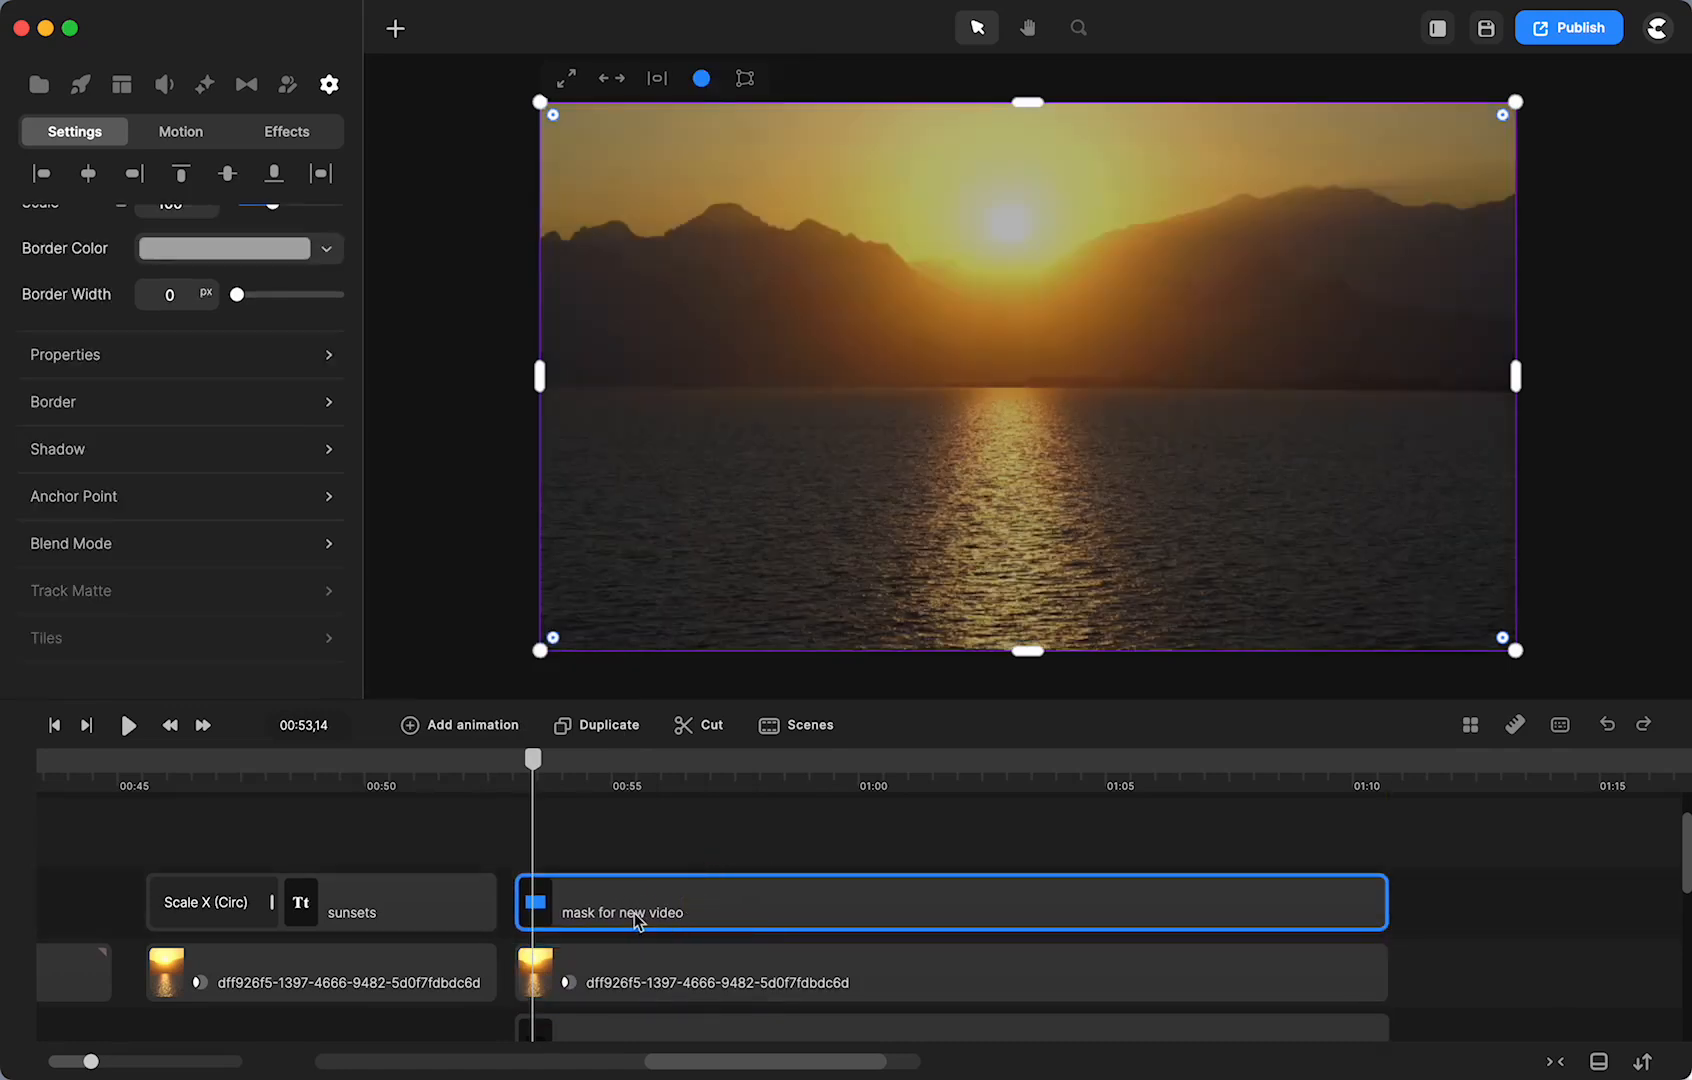
- Add a Position and Scale animation to the mask and lengthen it to span 00:53–00:57
{"action": "left_click", "coordinate": [529, 756]}
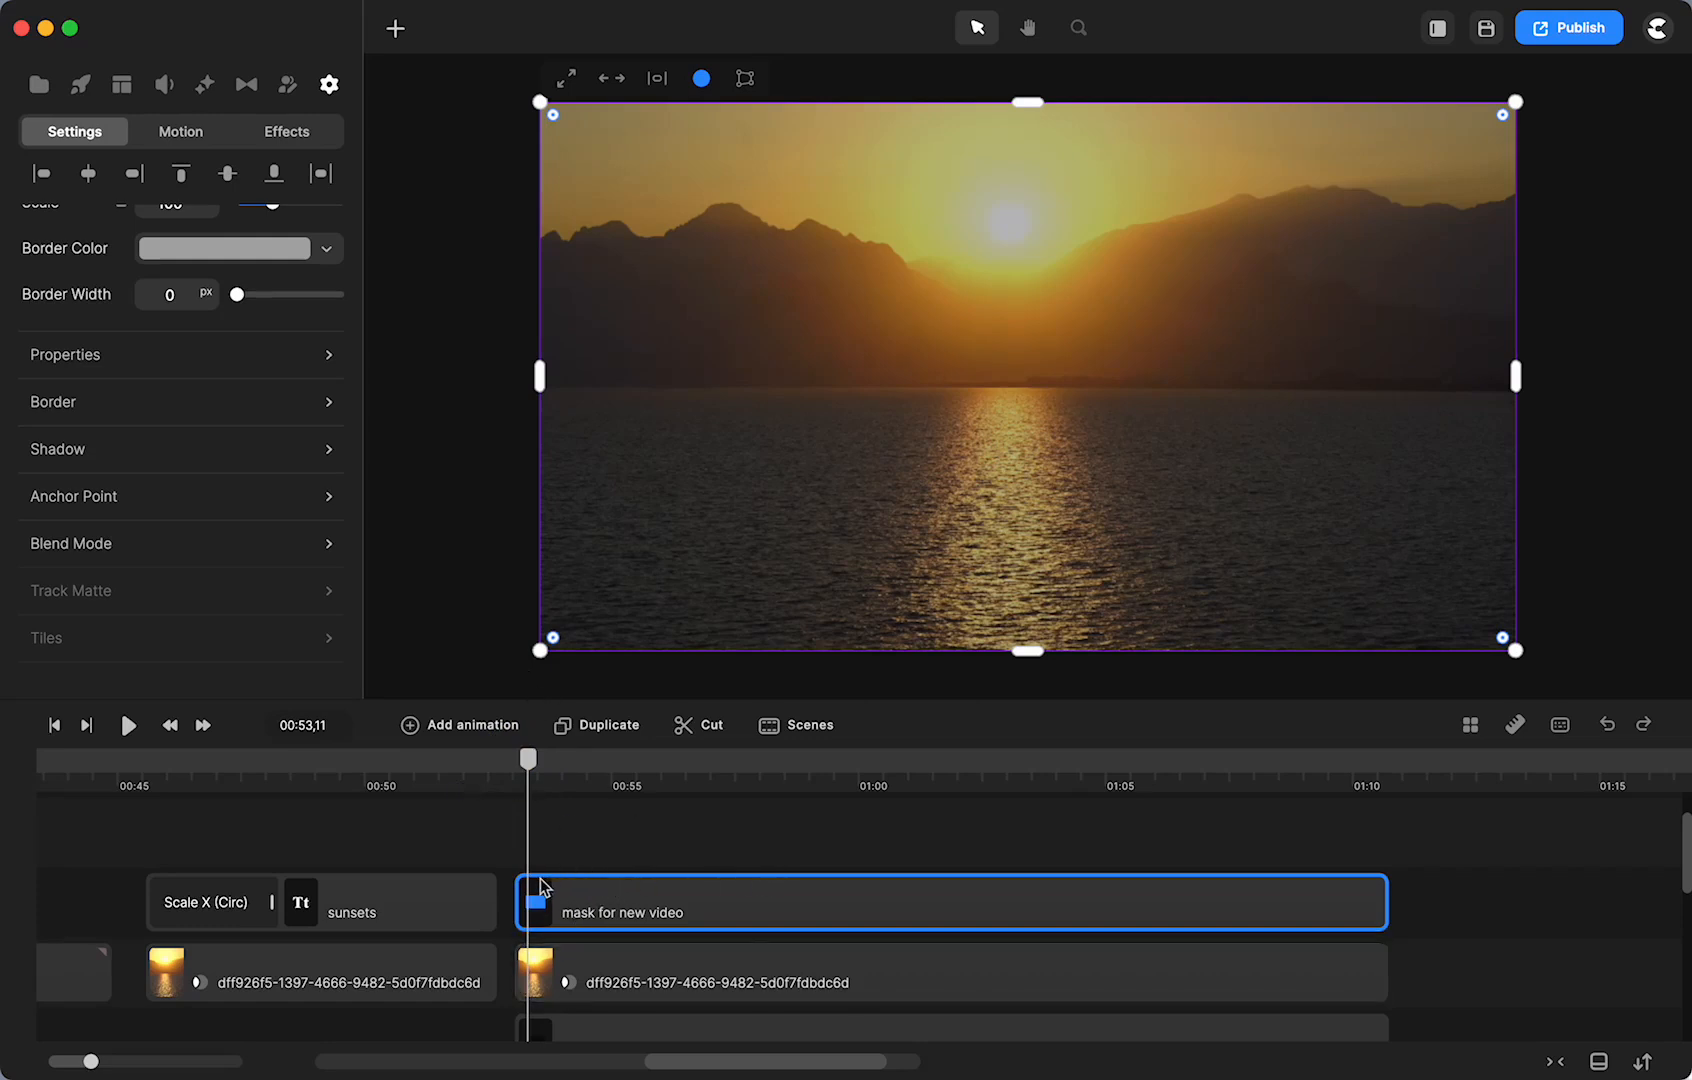
{"action": "left_click", "coordinate": [458, 733]}
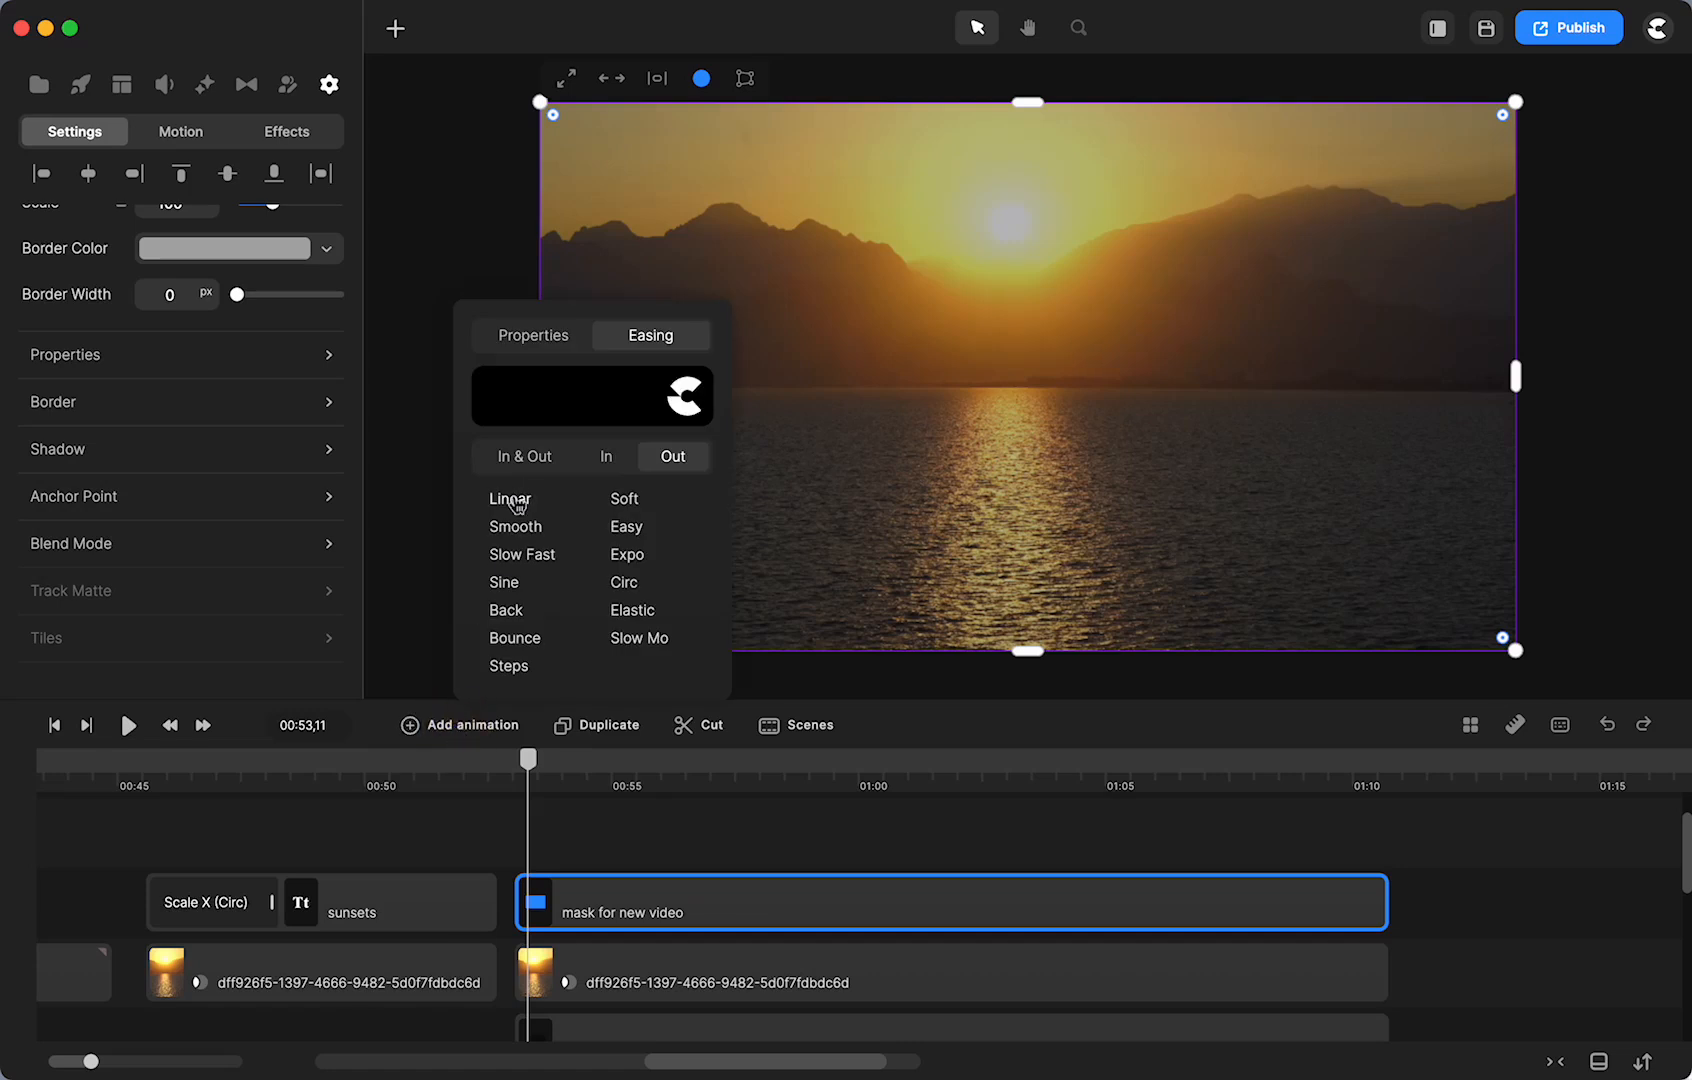
{"action": "left_click", "coordinate": [536, 333]}
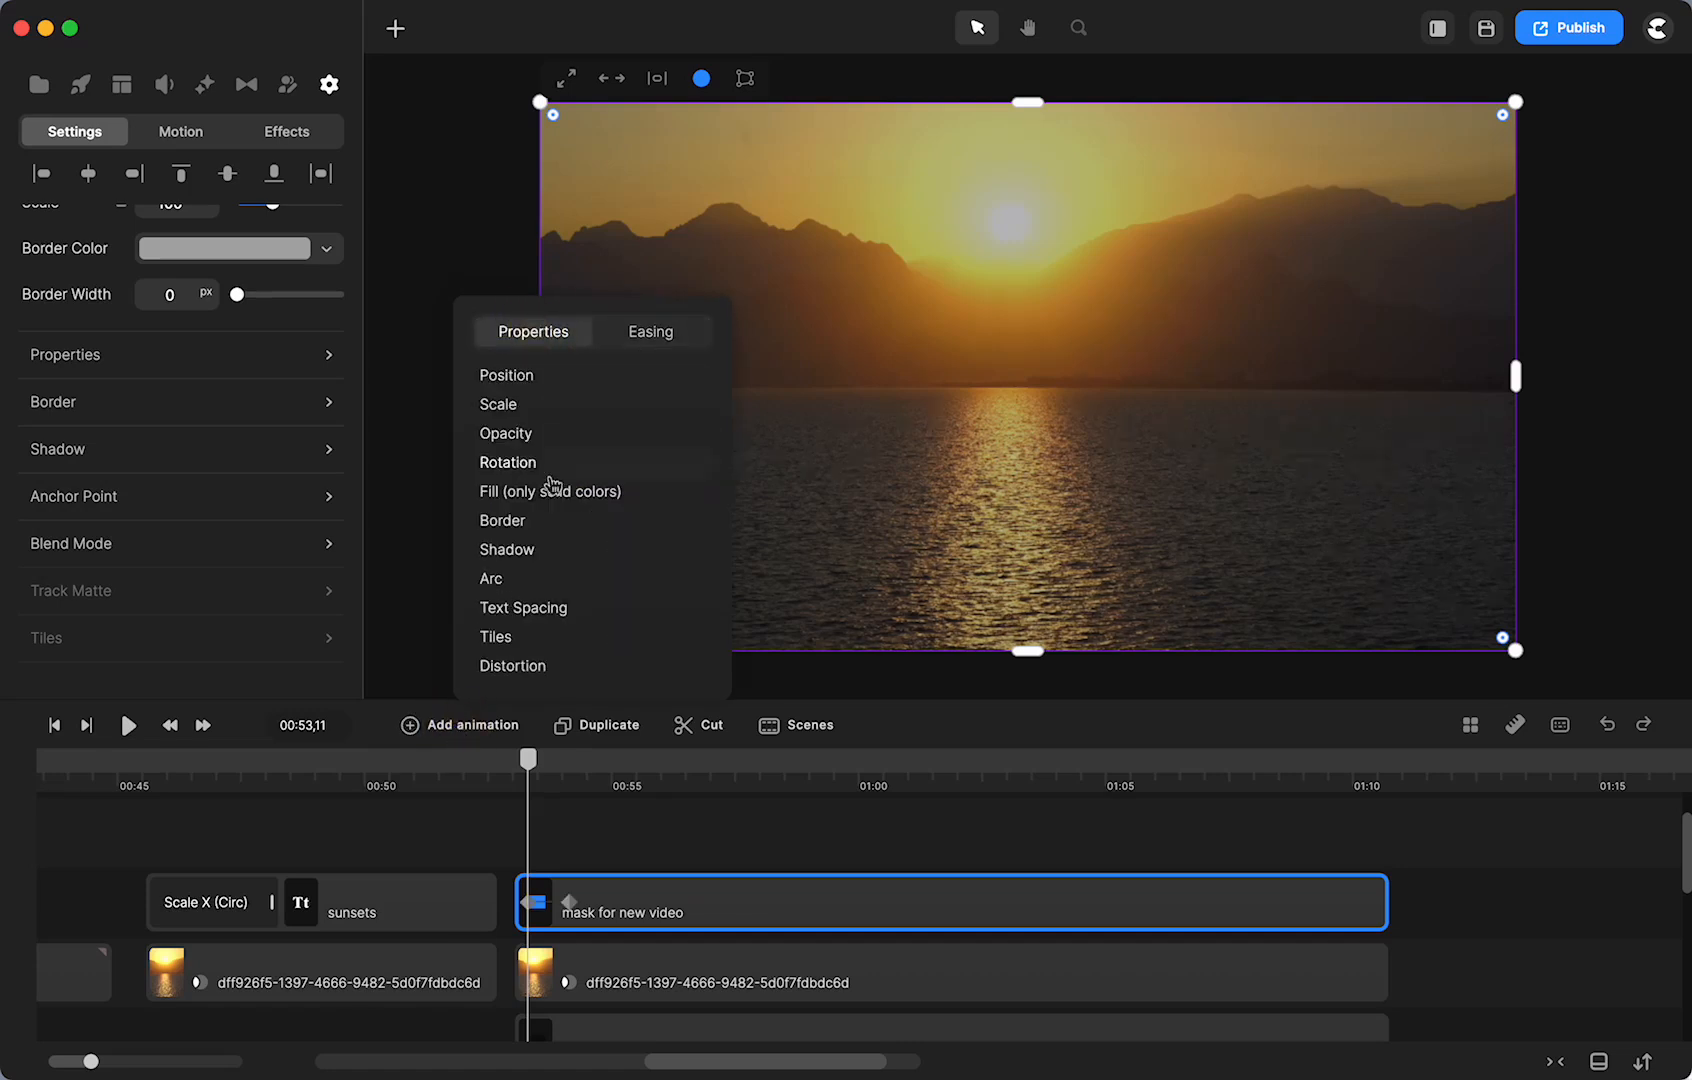
{"action": "left_click", "coordinate": [503, 376]}
{"action": "left_click", "coordinate": [505, 405]}
{"action": "left_click_drag", "start_coordinate": [566, 902], "coordinate": [711, 903]}
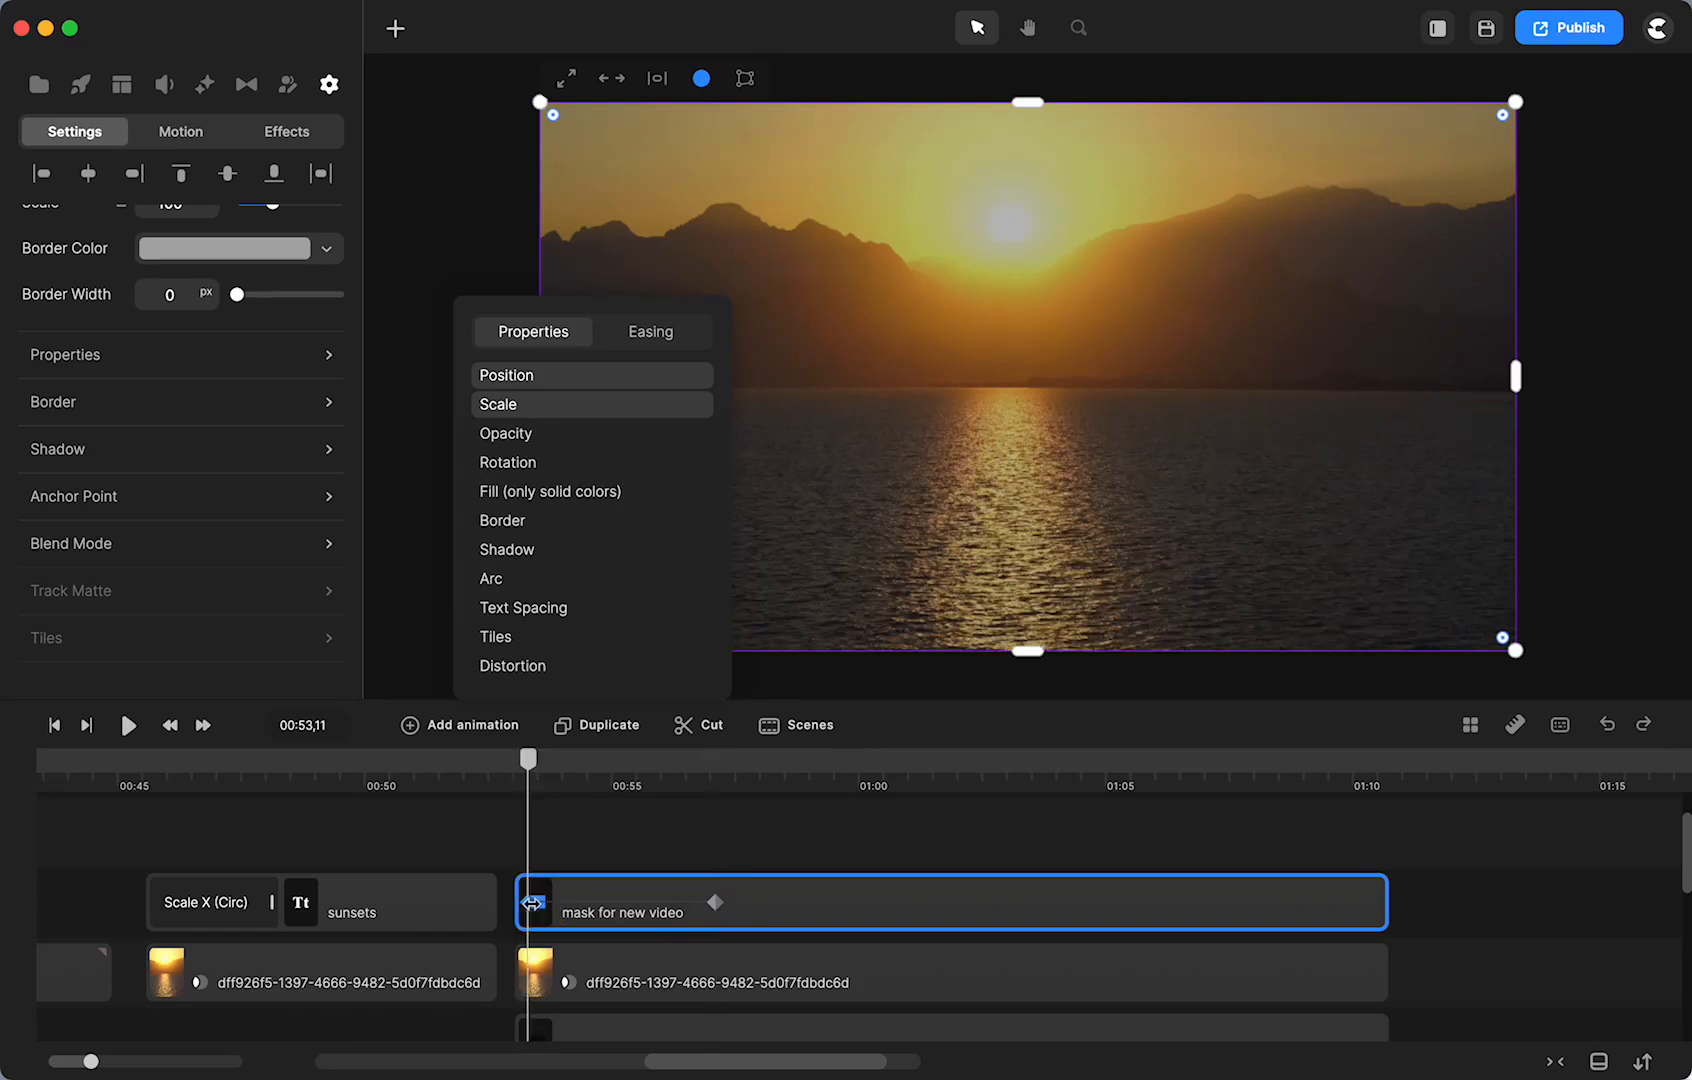
- Shrink the mask to a thin strip at the video's right edge as the animation's start
{"action": "left_click", "coordinate": [461, 820]}
{"action": "left_click", "coordinate": [529, 902]}
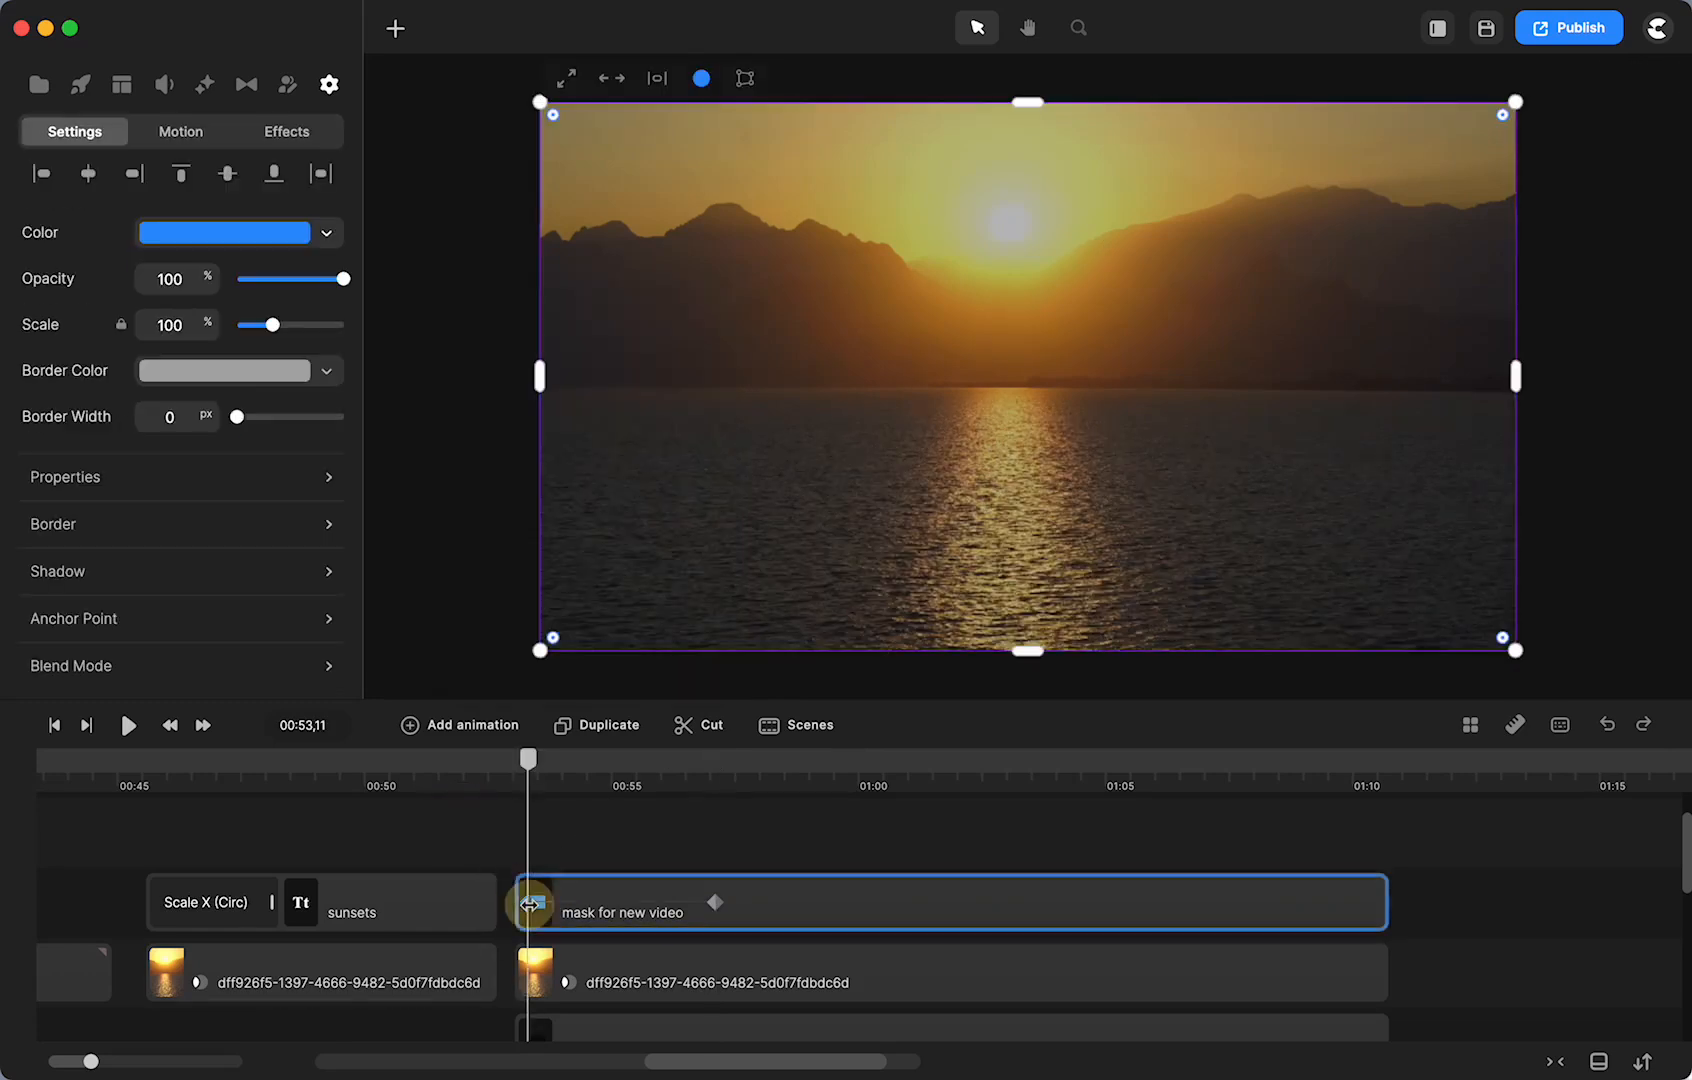
{"action": "left_click_drag", "start_coordinate": [538, 384], "coordinate": [1532, 326]}
{"action": "left_click", "coordinate": [1622, 451]}
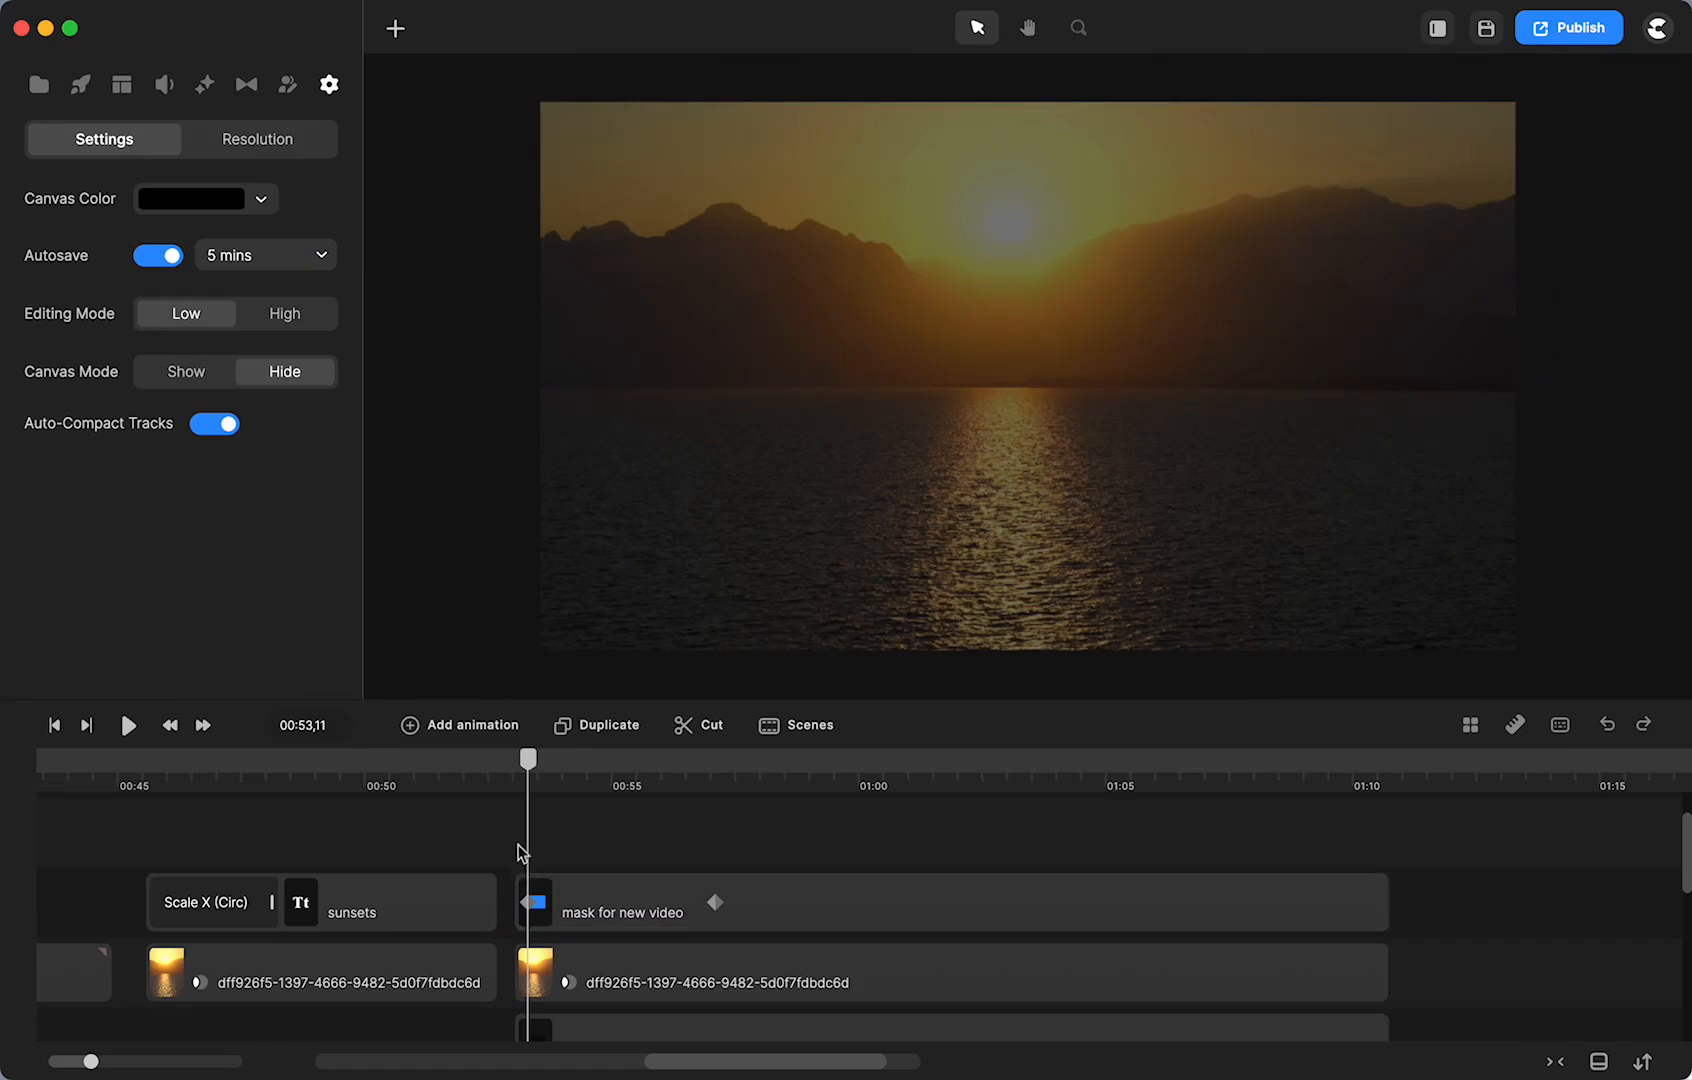
- Raise the black Rounded Rect overlay's fill opacity to darken the sunset footage beneath
{"action": "left_click_drag", "start_coordinate": [537, 790], "coordinate": [593, 790]}
{"action": "scroll", "coordinate": [600, 910], "scroll_direction": "down", "scroll_amount": 2}
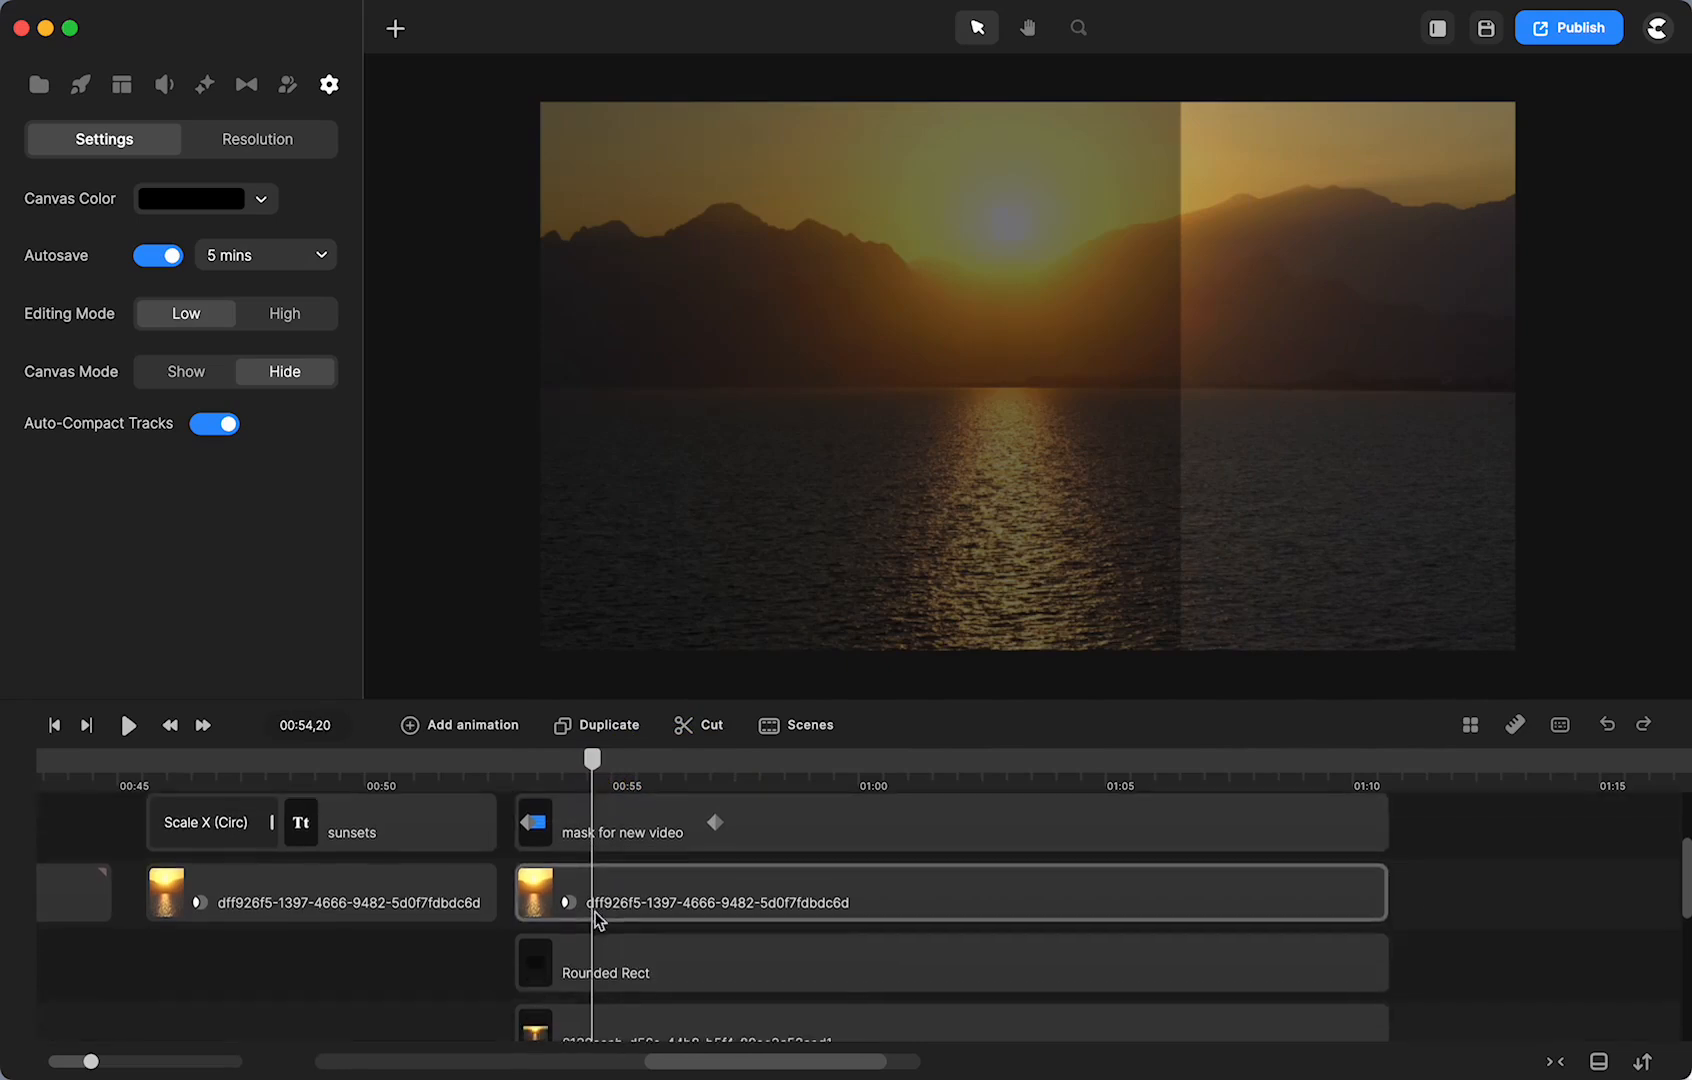
{"action": "left_click", "coordinate": [563, 967]}
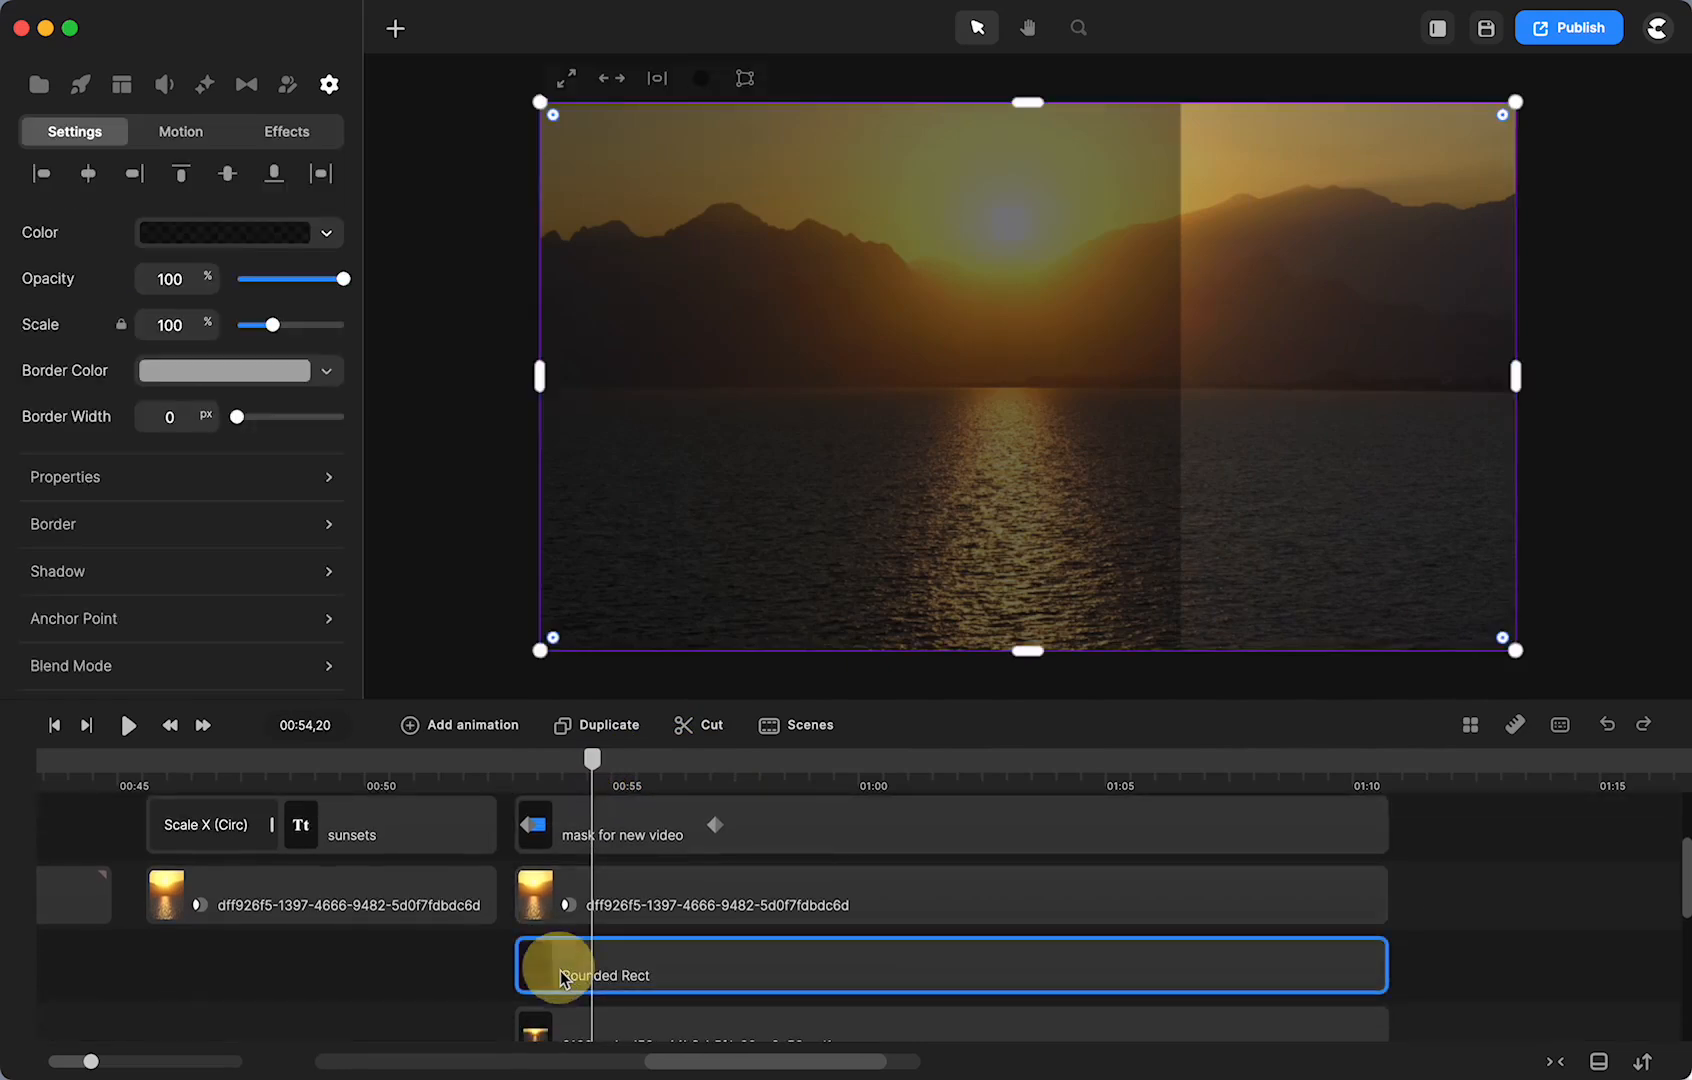
{"action": "left_click", "coordinate": [330, 236]}
{"action": "left_click_drag", "start_coordinate": [473, 417], "coordinate": [504, 418]}
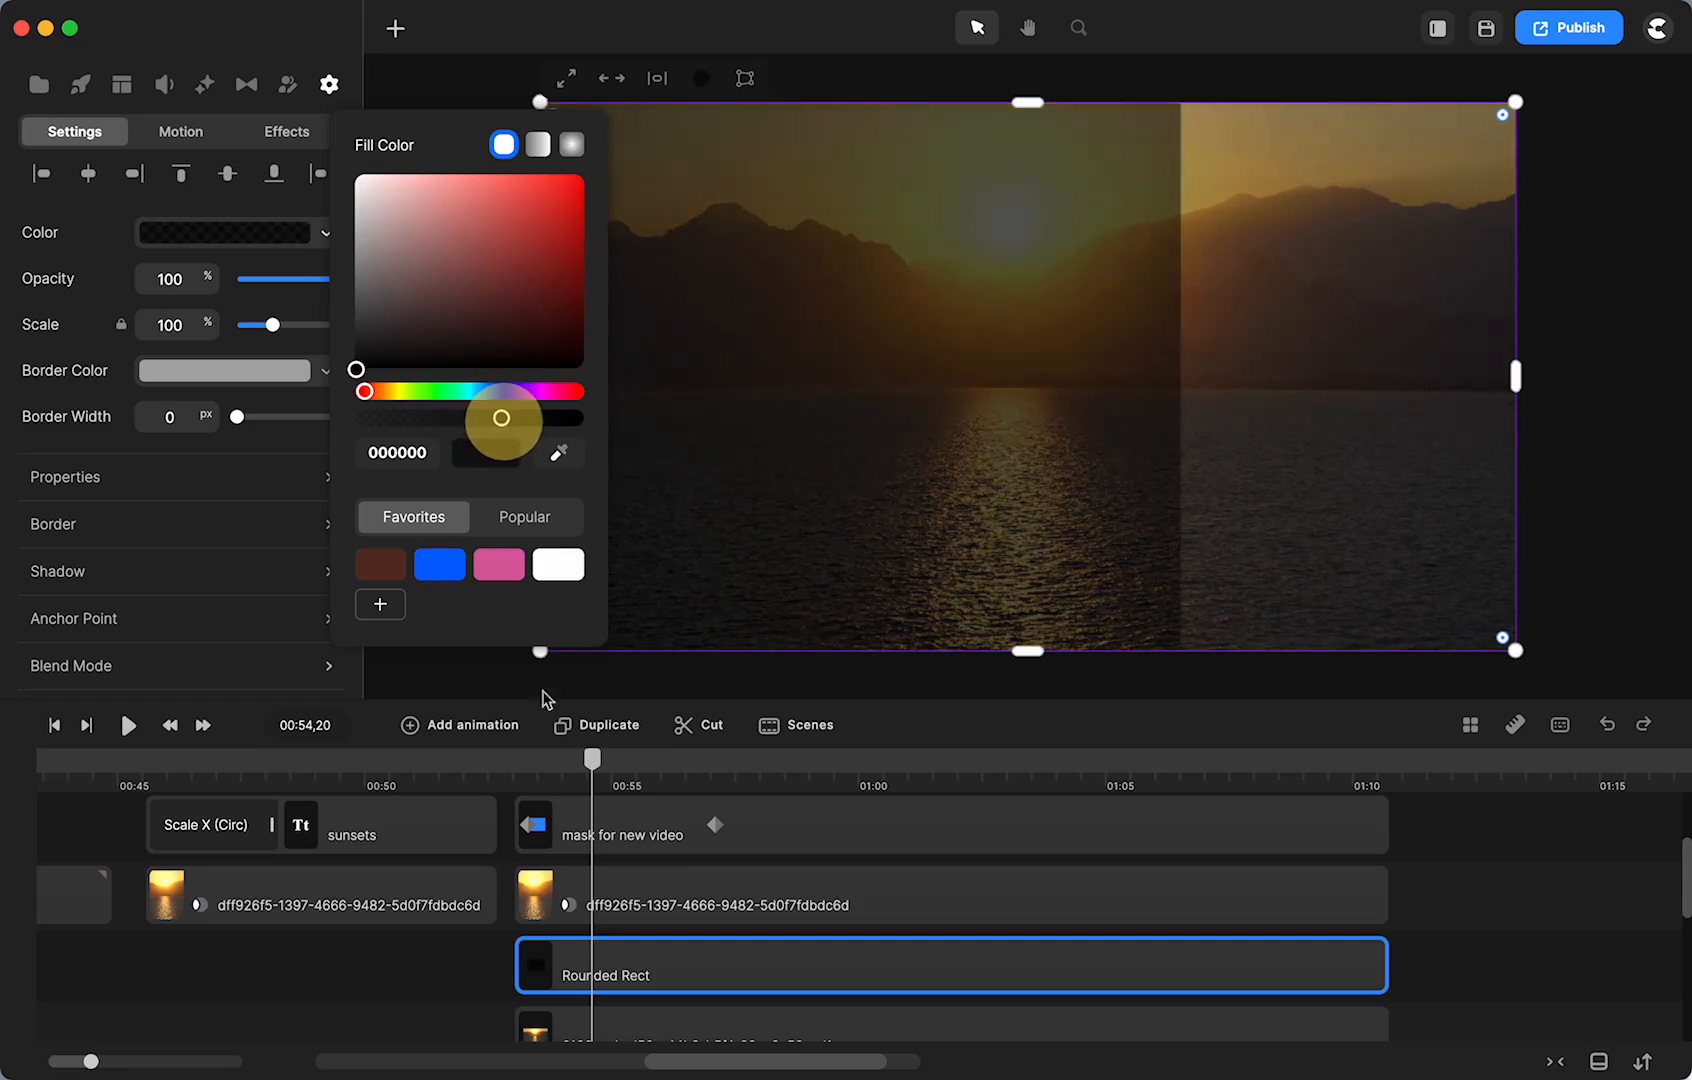
{"action": "left_click", "coordinate": [425, 1012]}
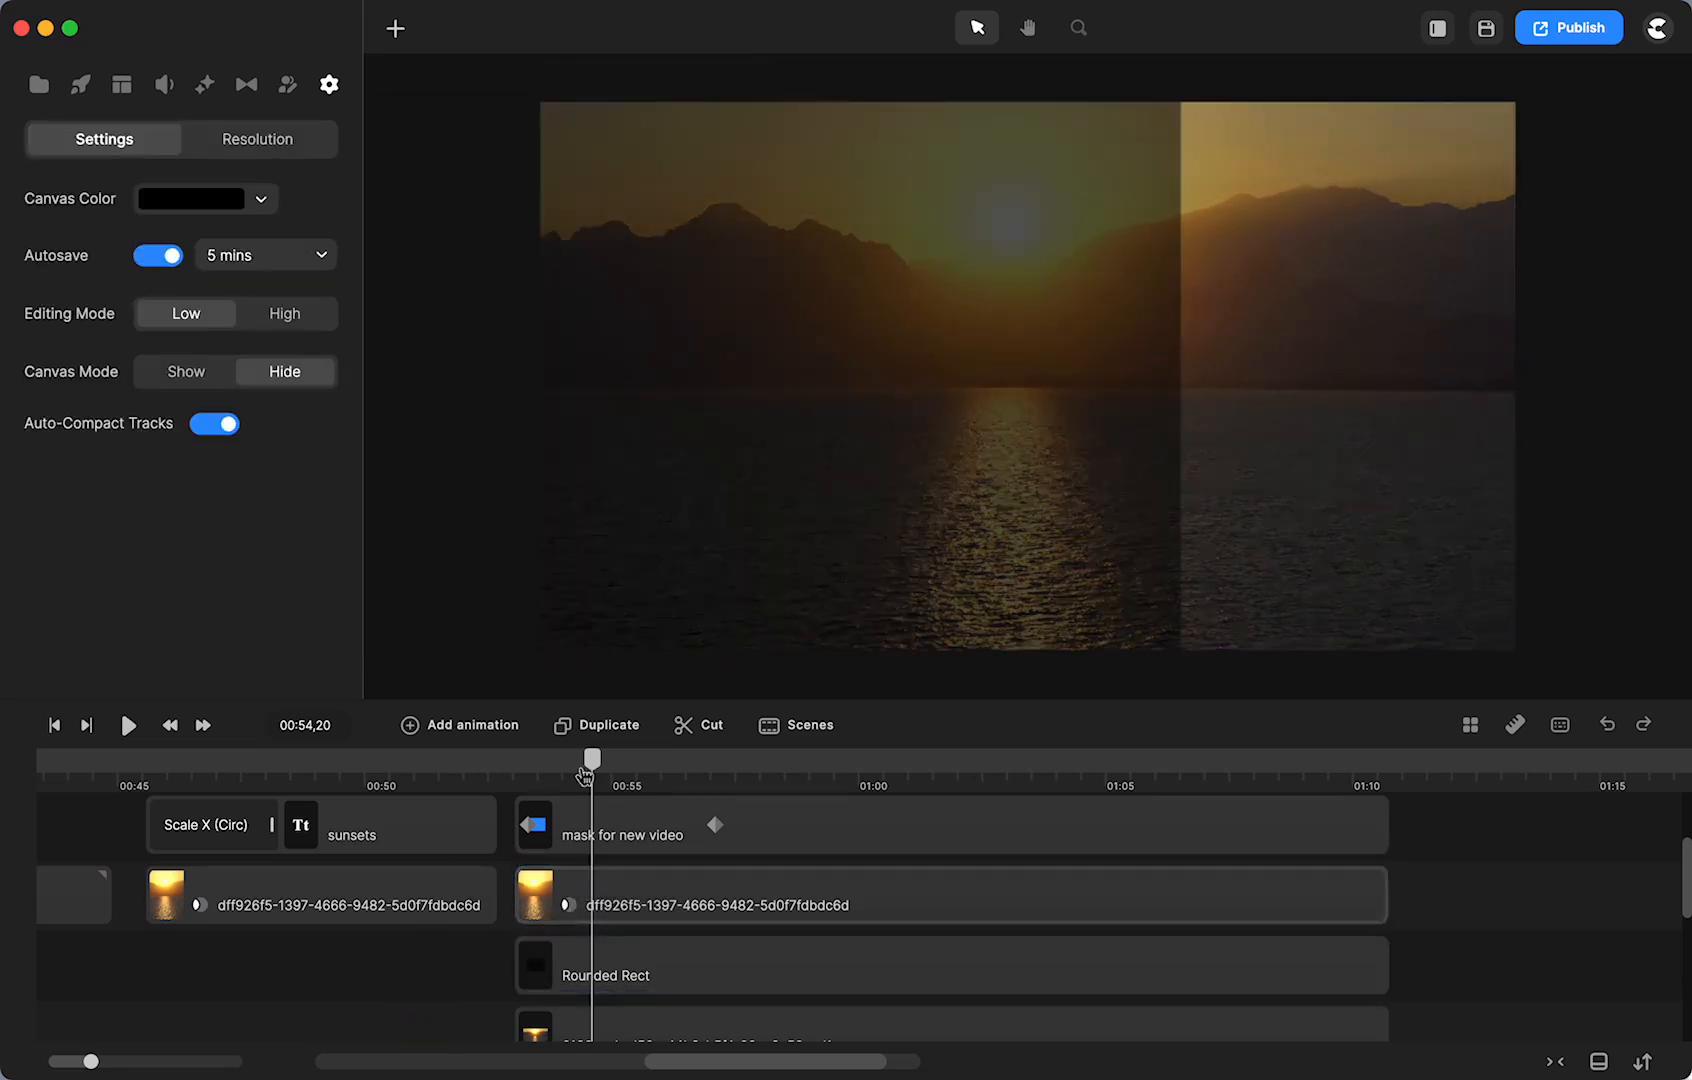
- Try Luma, Alpha and Inverted options on the dff926f5 sunset clip's track matte
{"action": "right_click", "coordinate": [571, 910]}
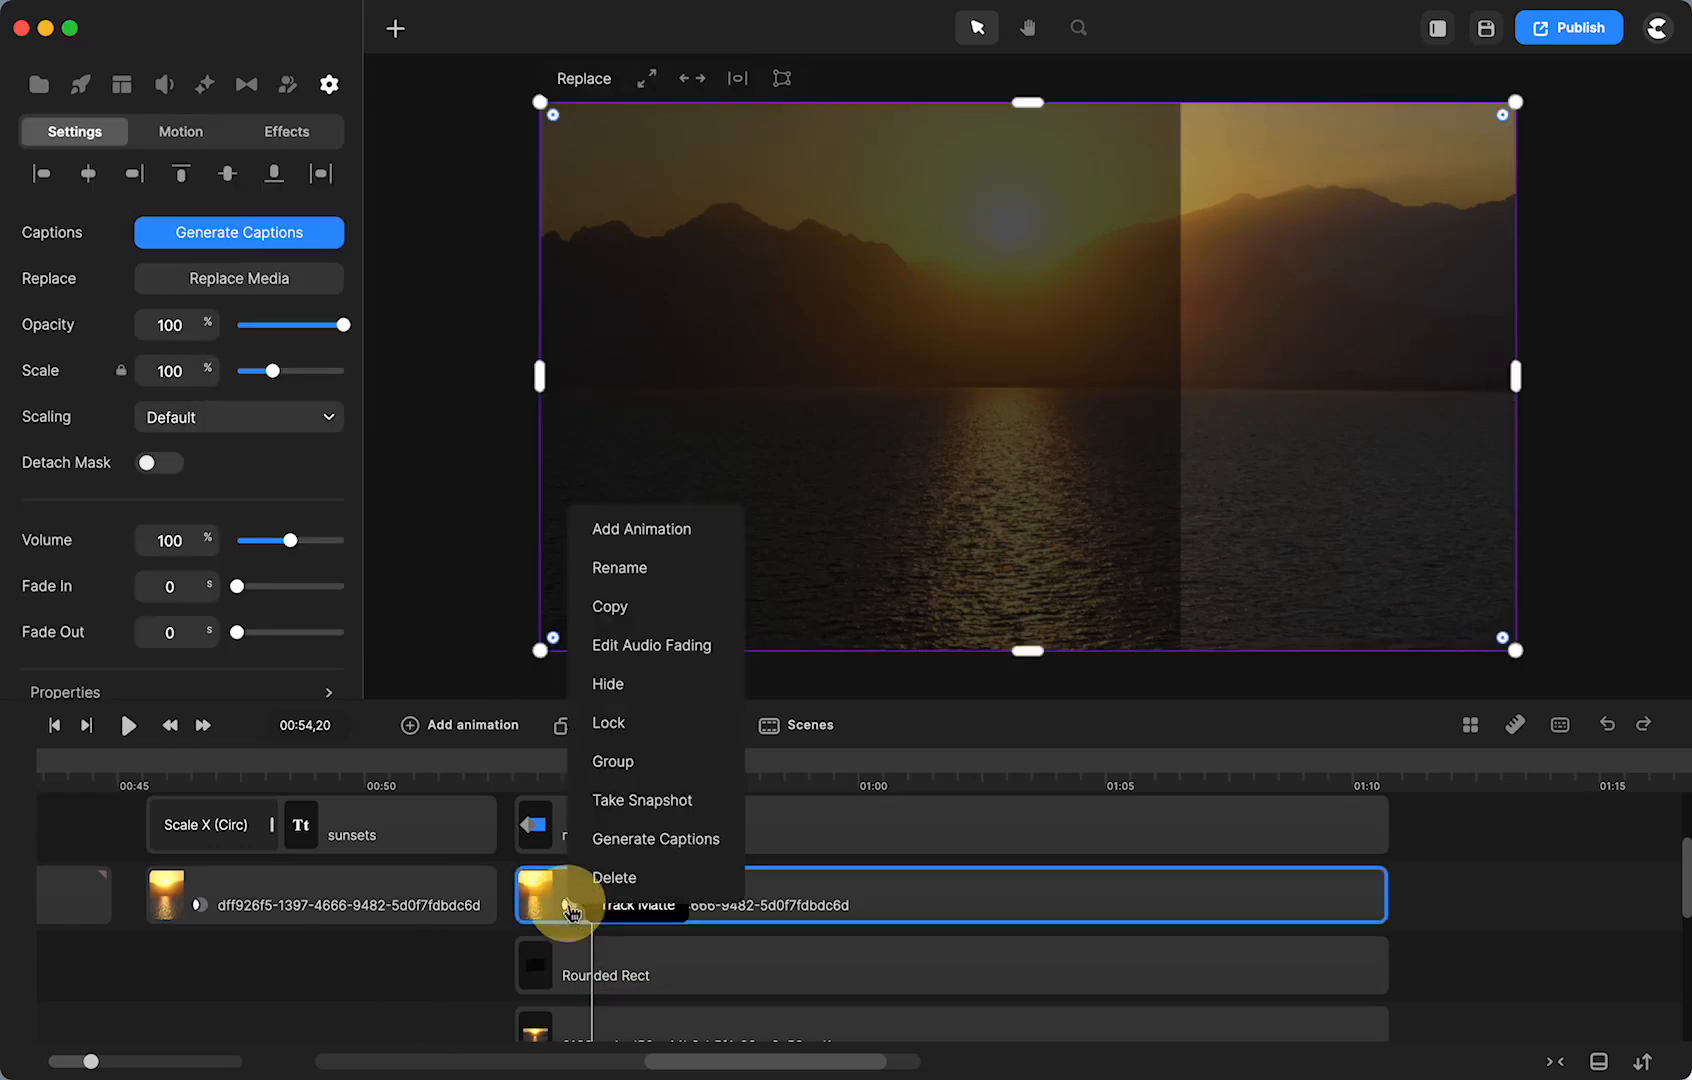
{"action": "left_click", "coordinate": [452, 578]}
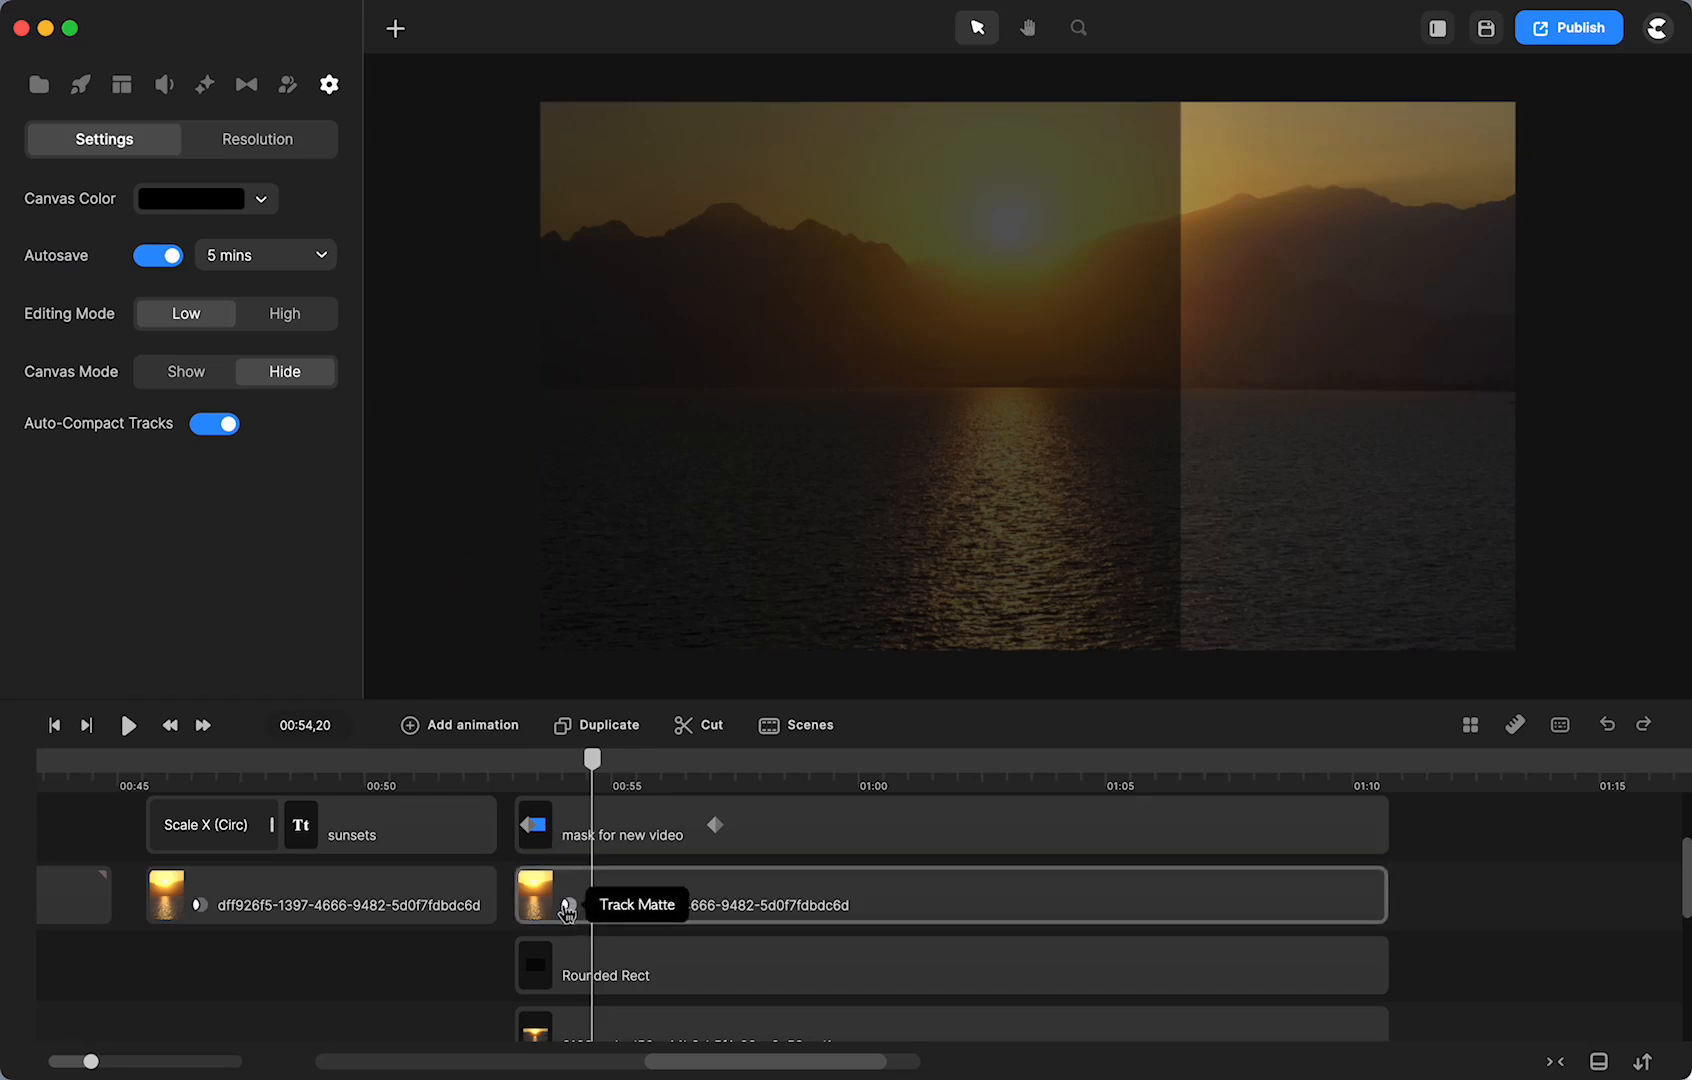
{"action": "left_click", "coordinate": [567, 908]}
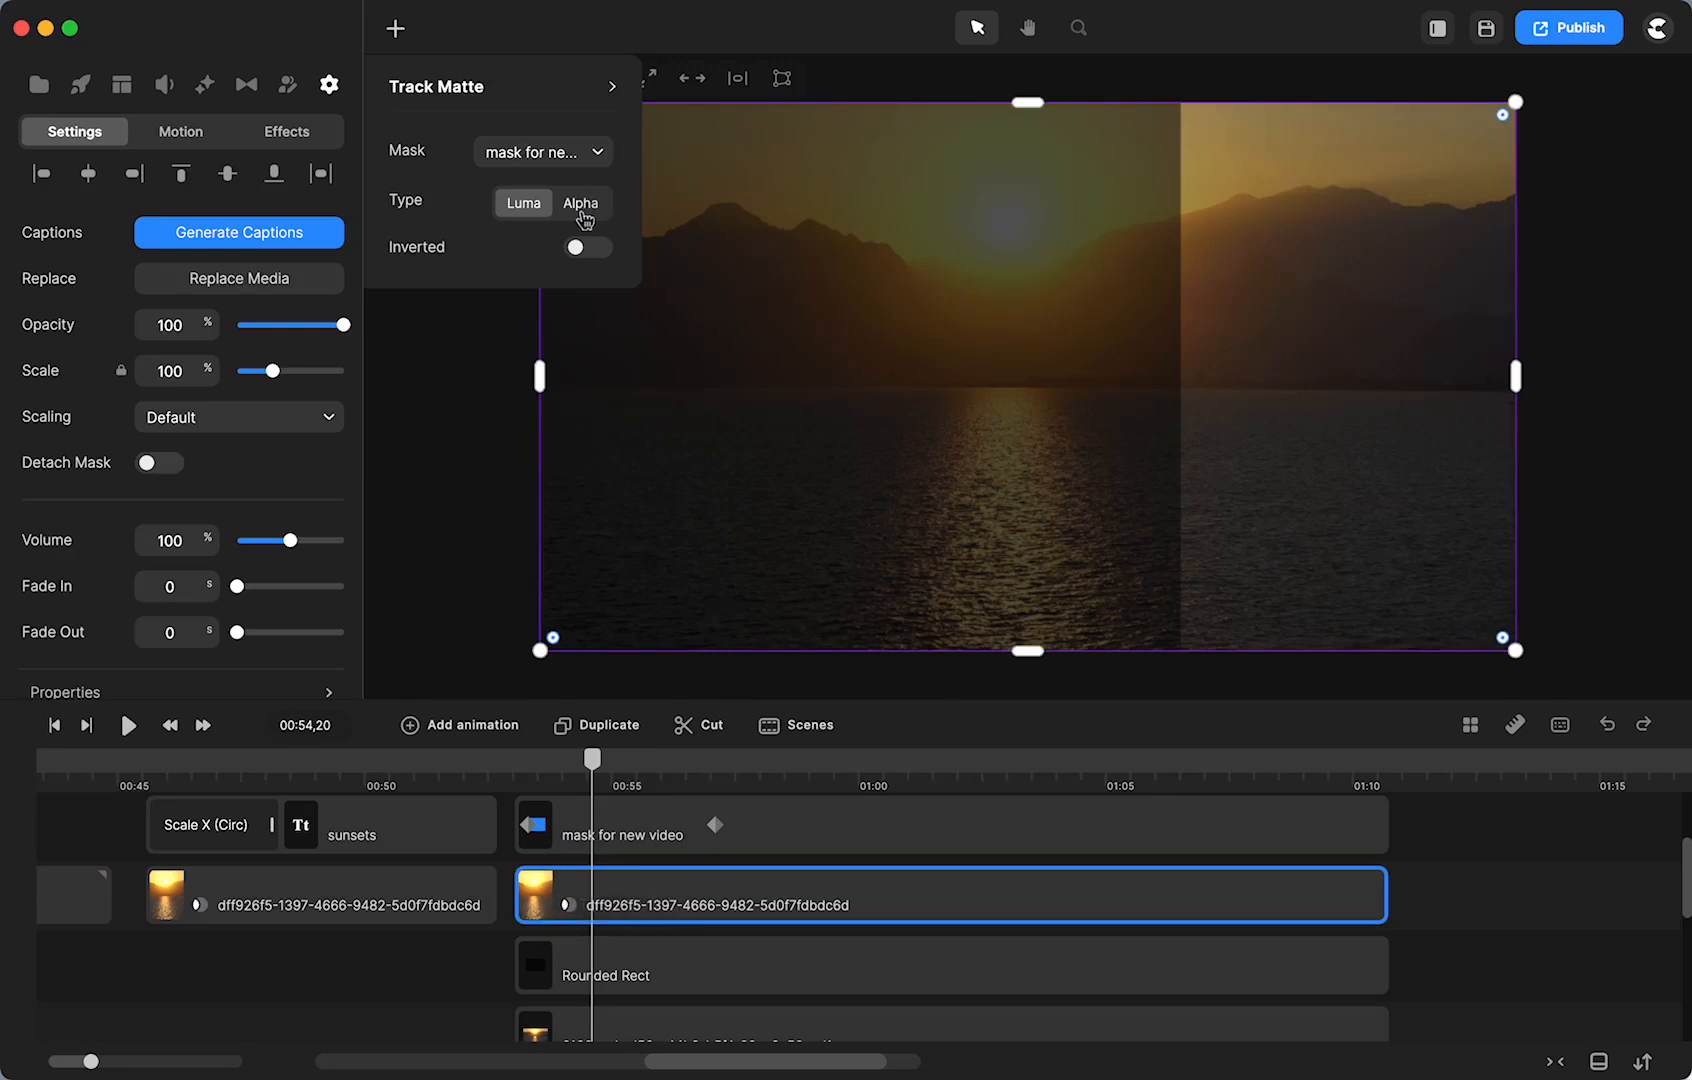
{"action": "left_click", "coordinate": [517, 205]}
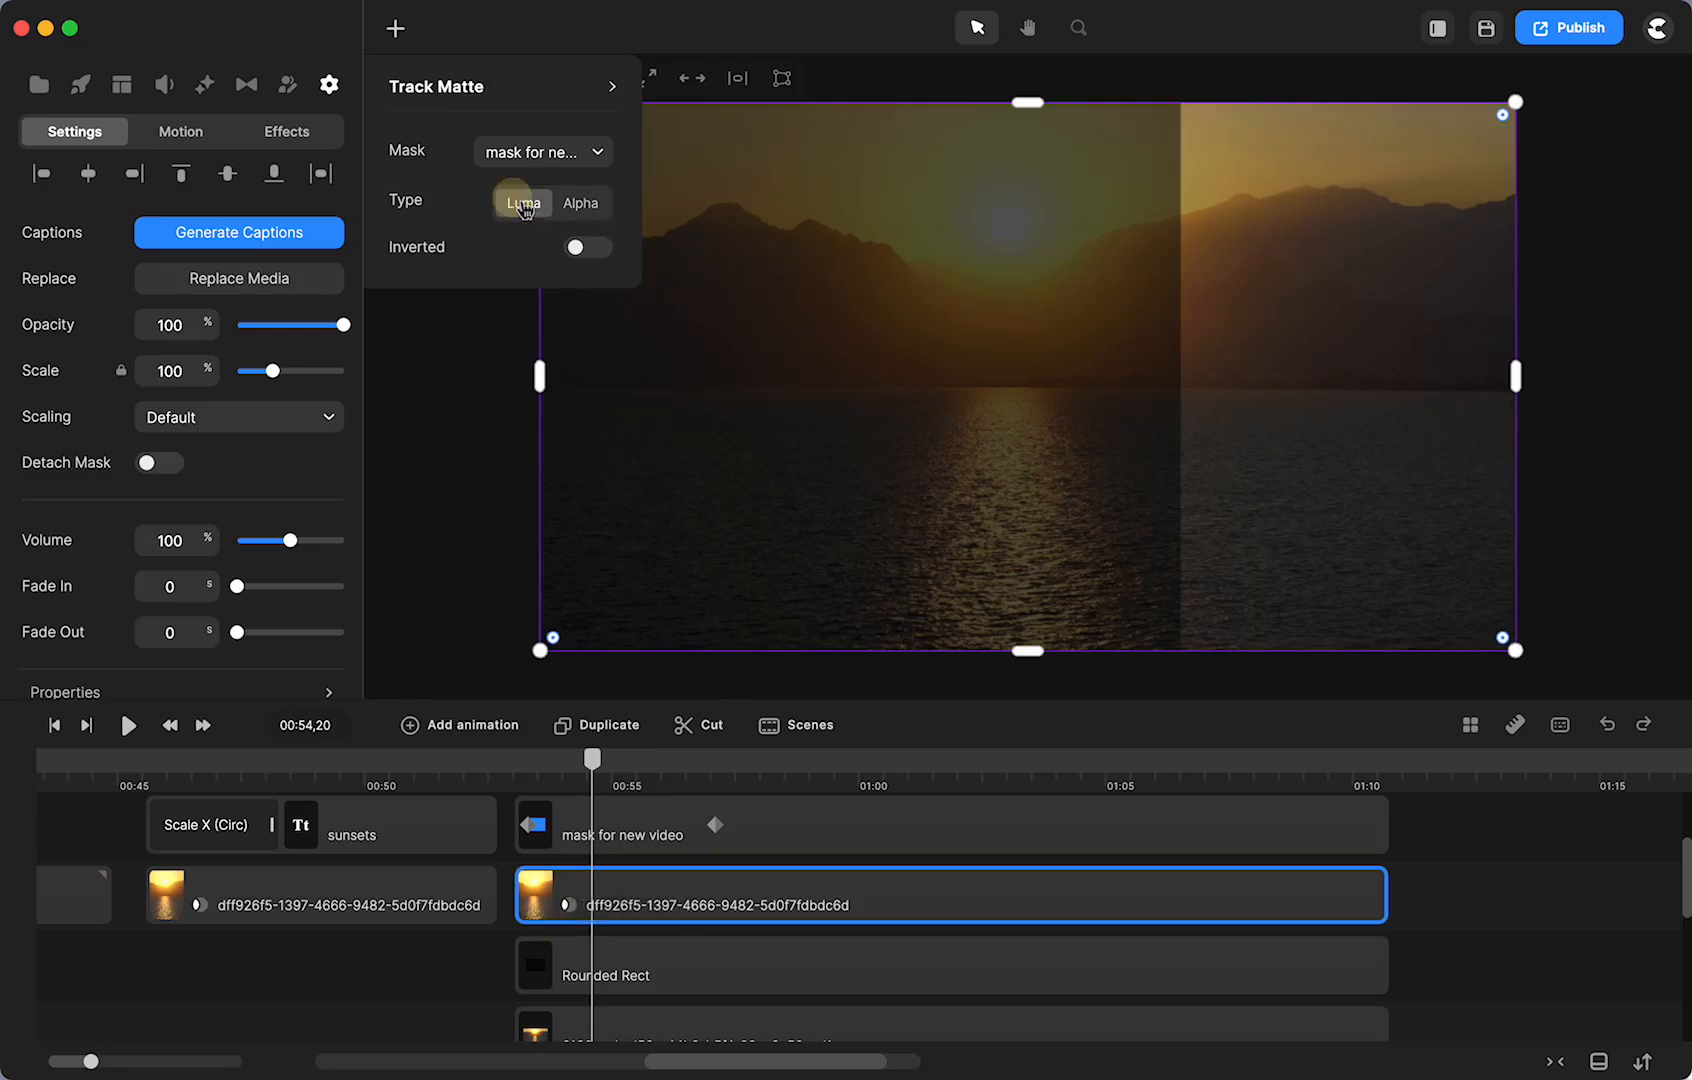
{"action": "left_click", "coordinate": [609, 249]}
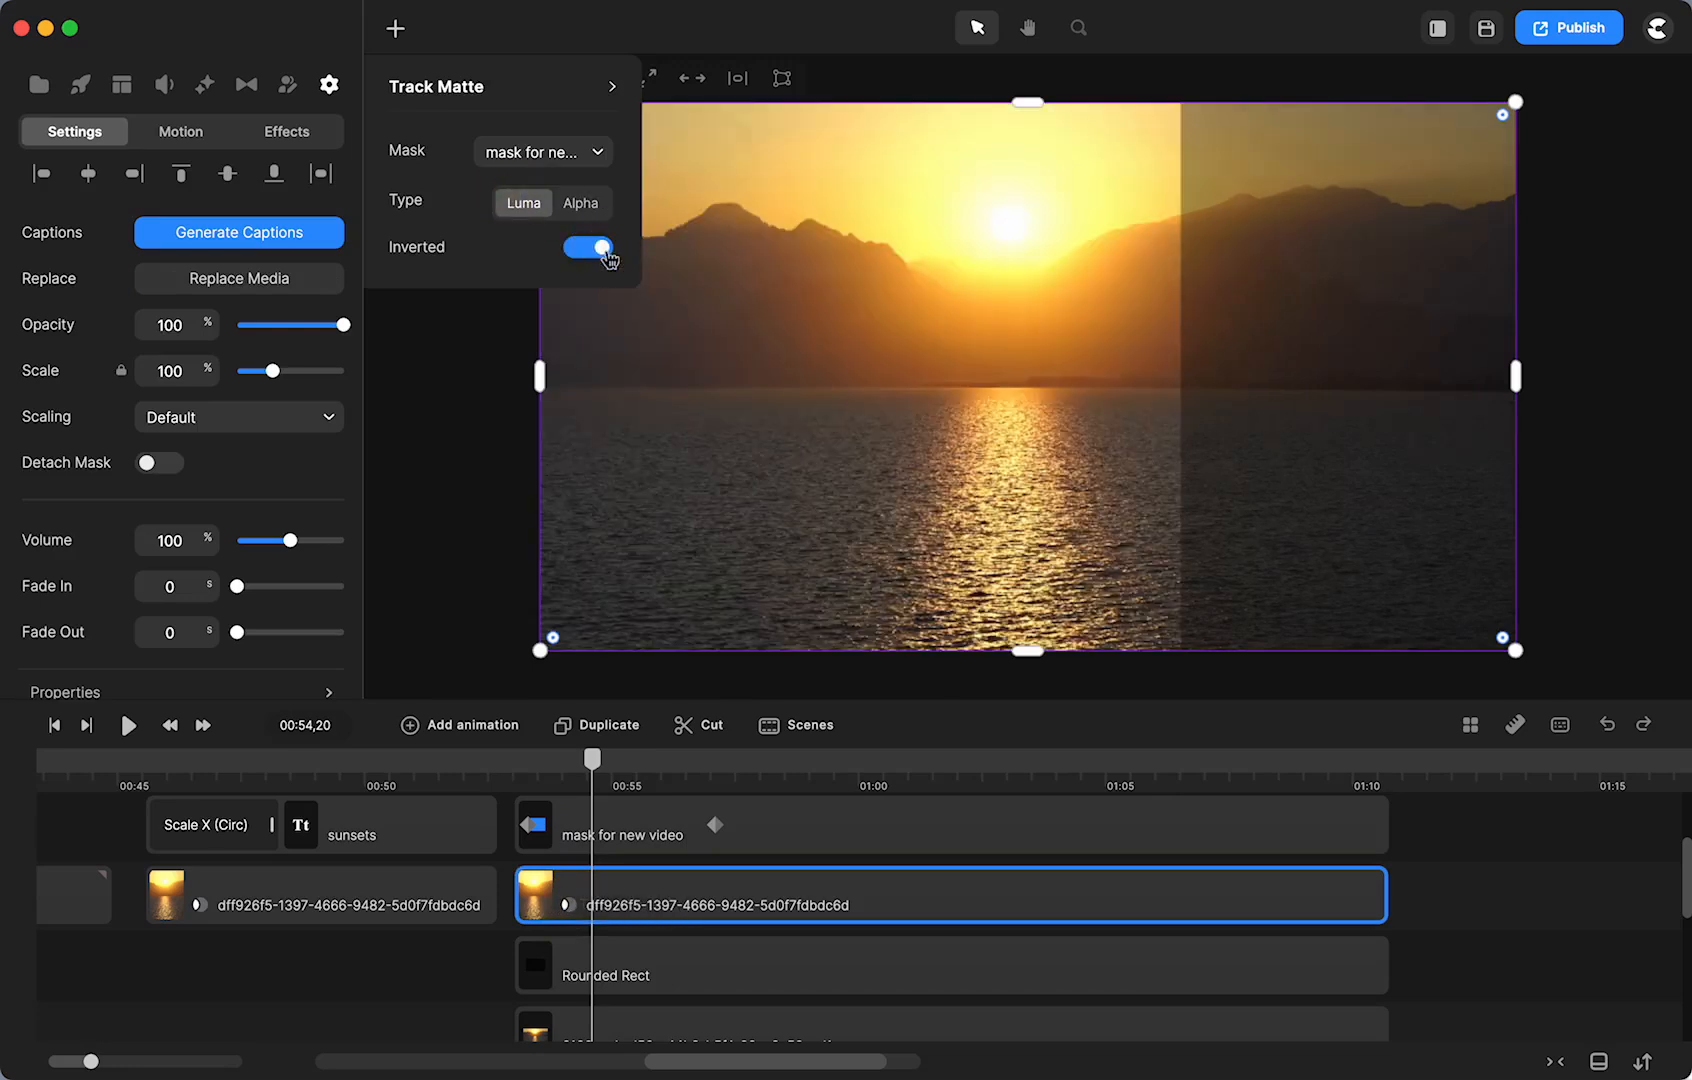
{"action": "left_click", "coordinate": [585, 208]}
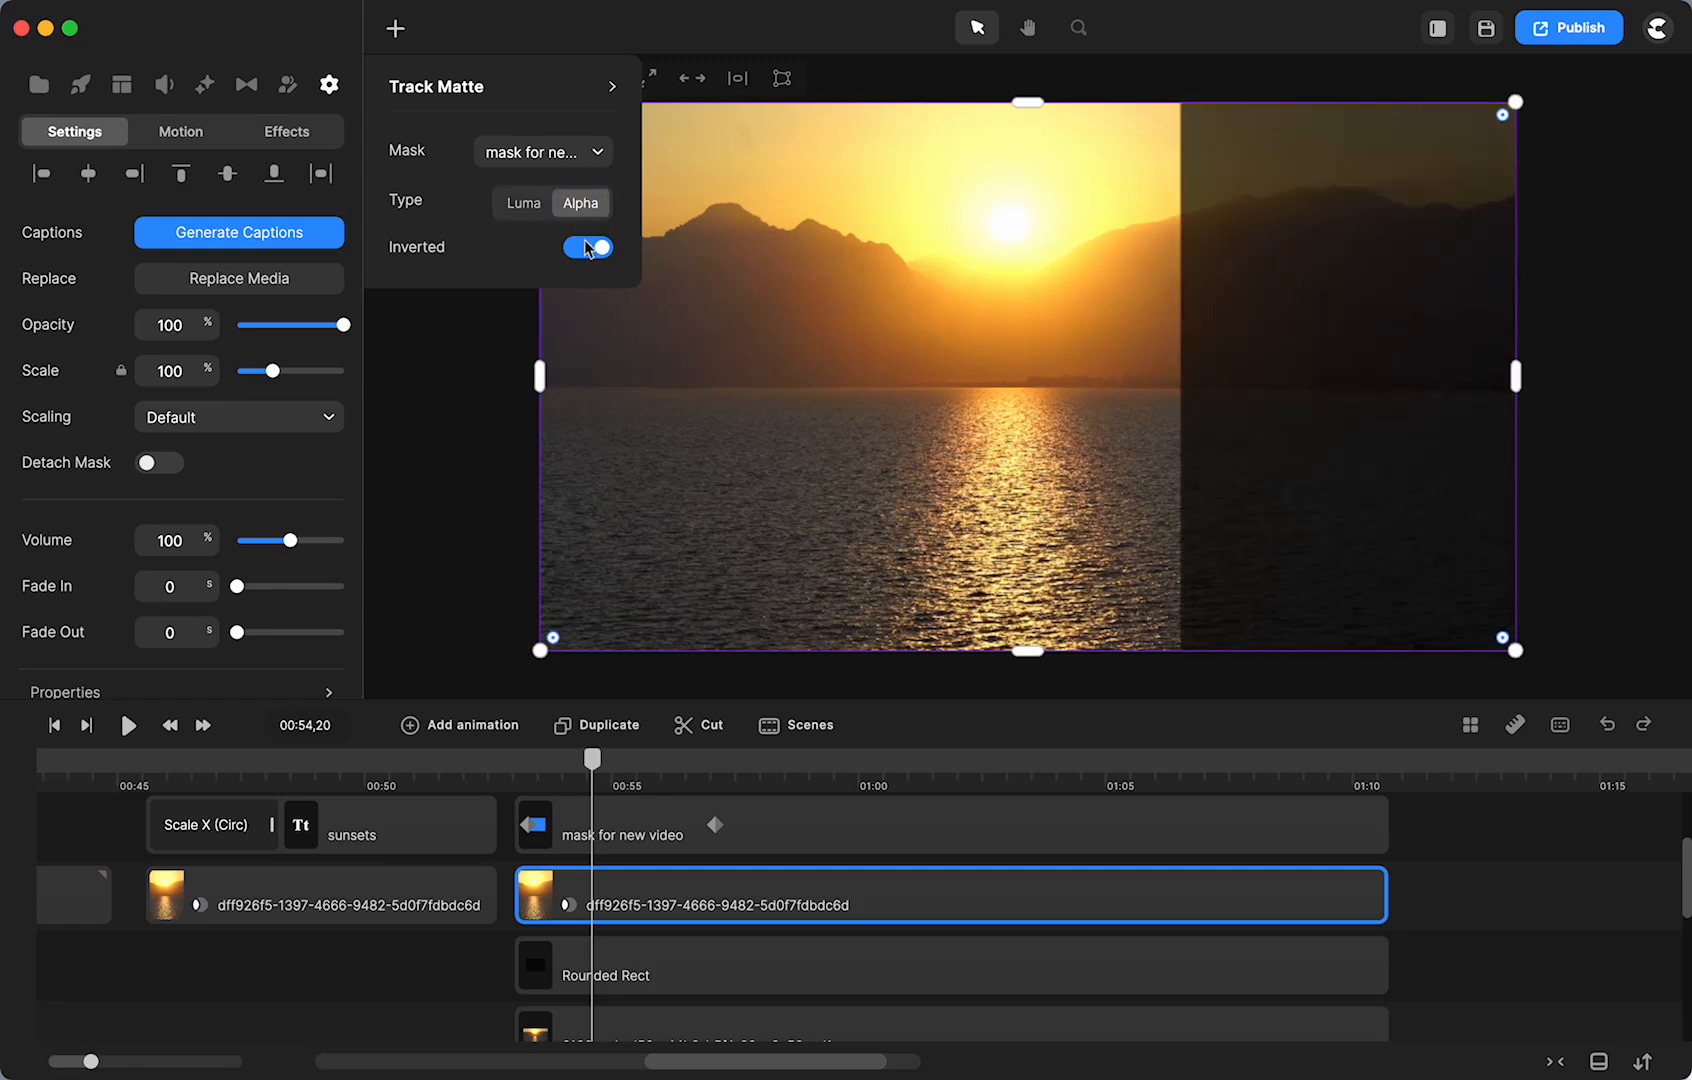
{"action": "left_click", "coordinate": [577, 254]}
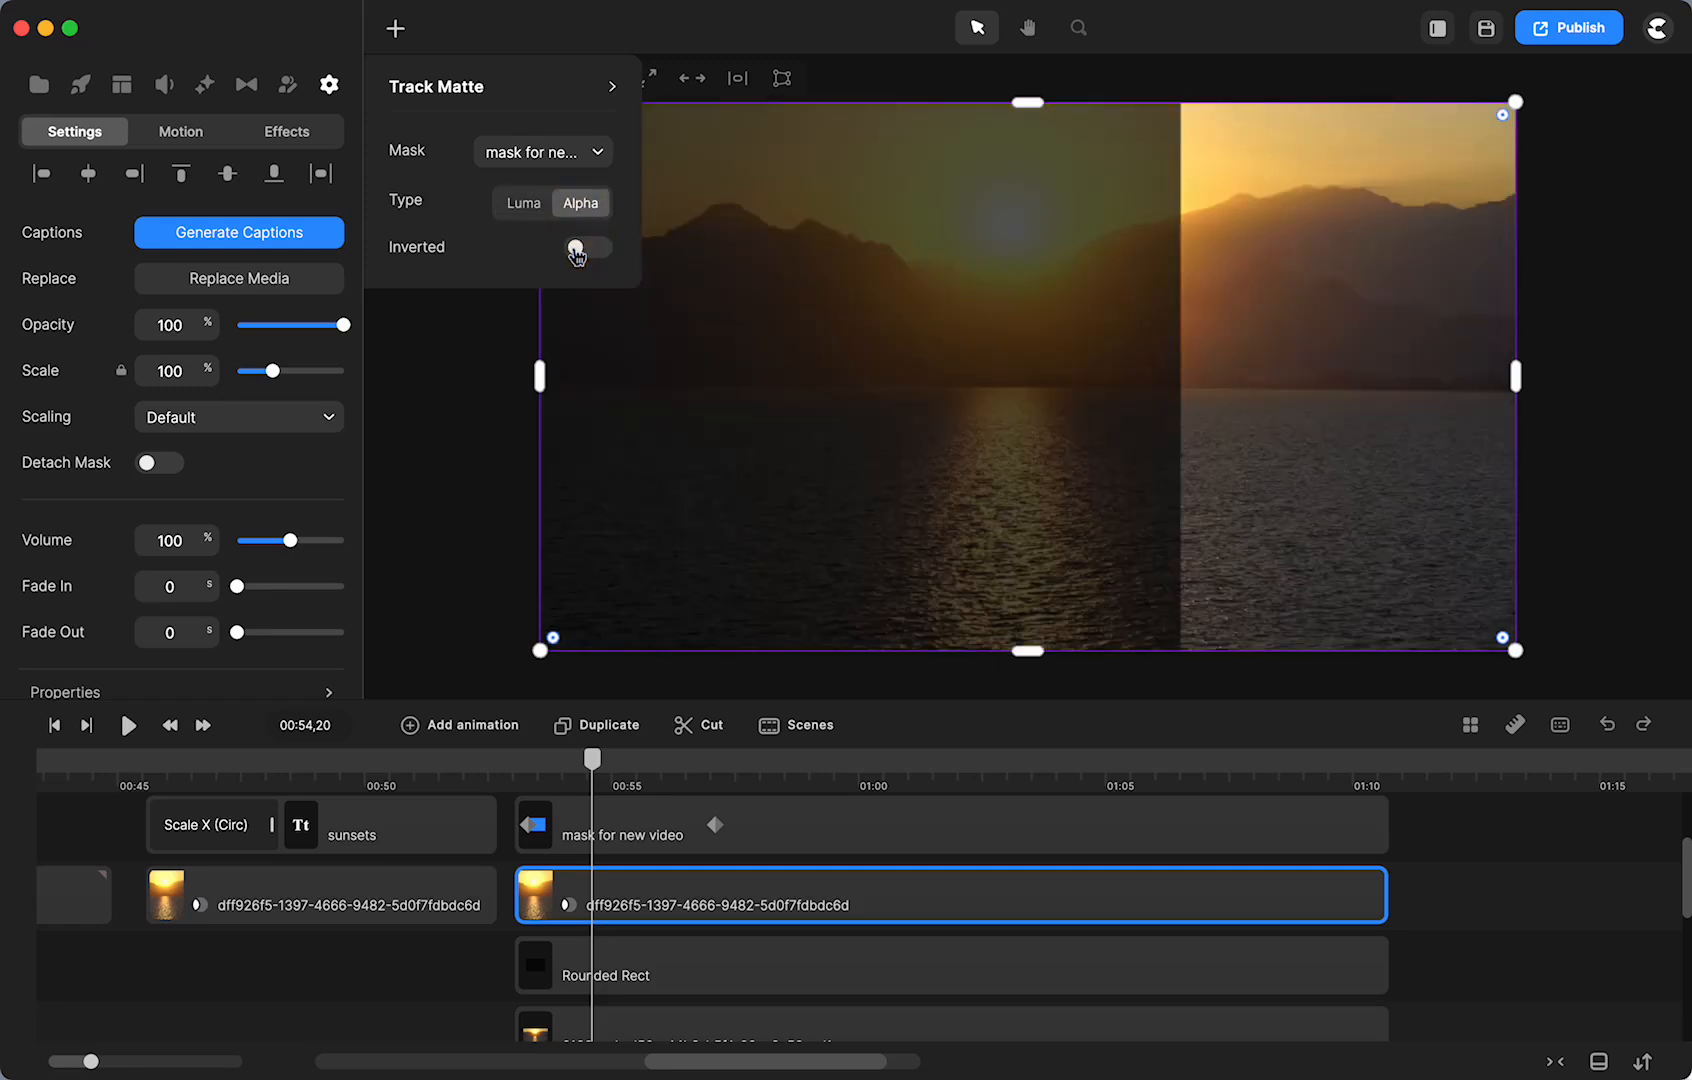
- Settle the matte on Luma with Inverted on and preview the wipe
{"action": "left_click_drag", "start_coordinate": [592, 760], "coordinate": [531, 800]}
{"action": "left_click", "coordinate": [599, 248]}
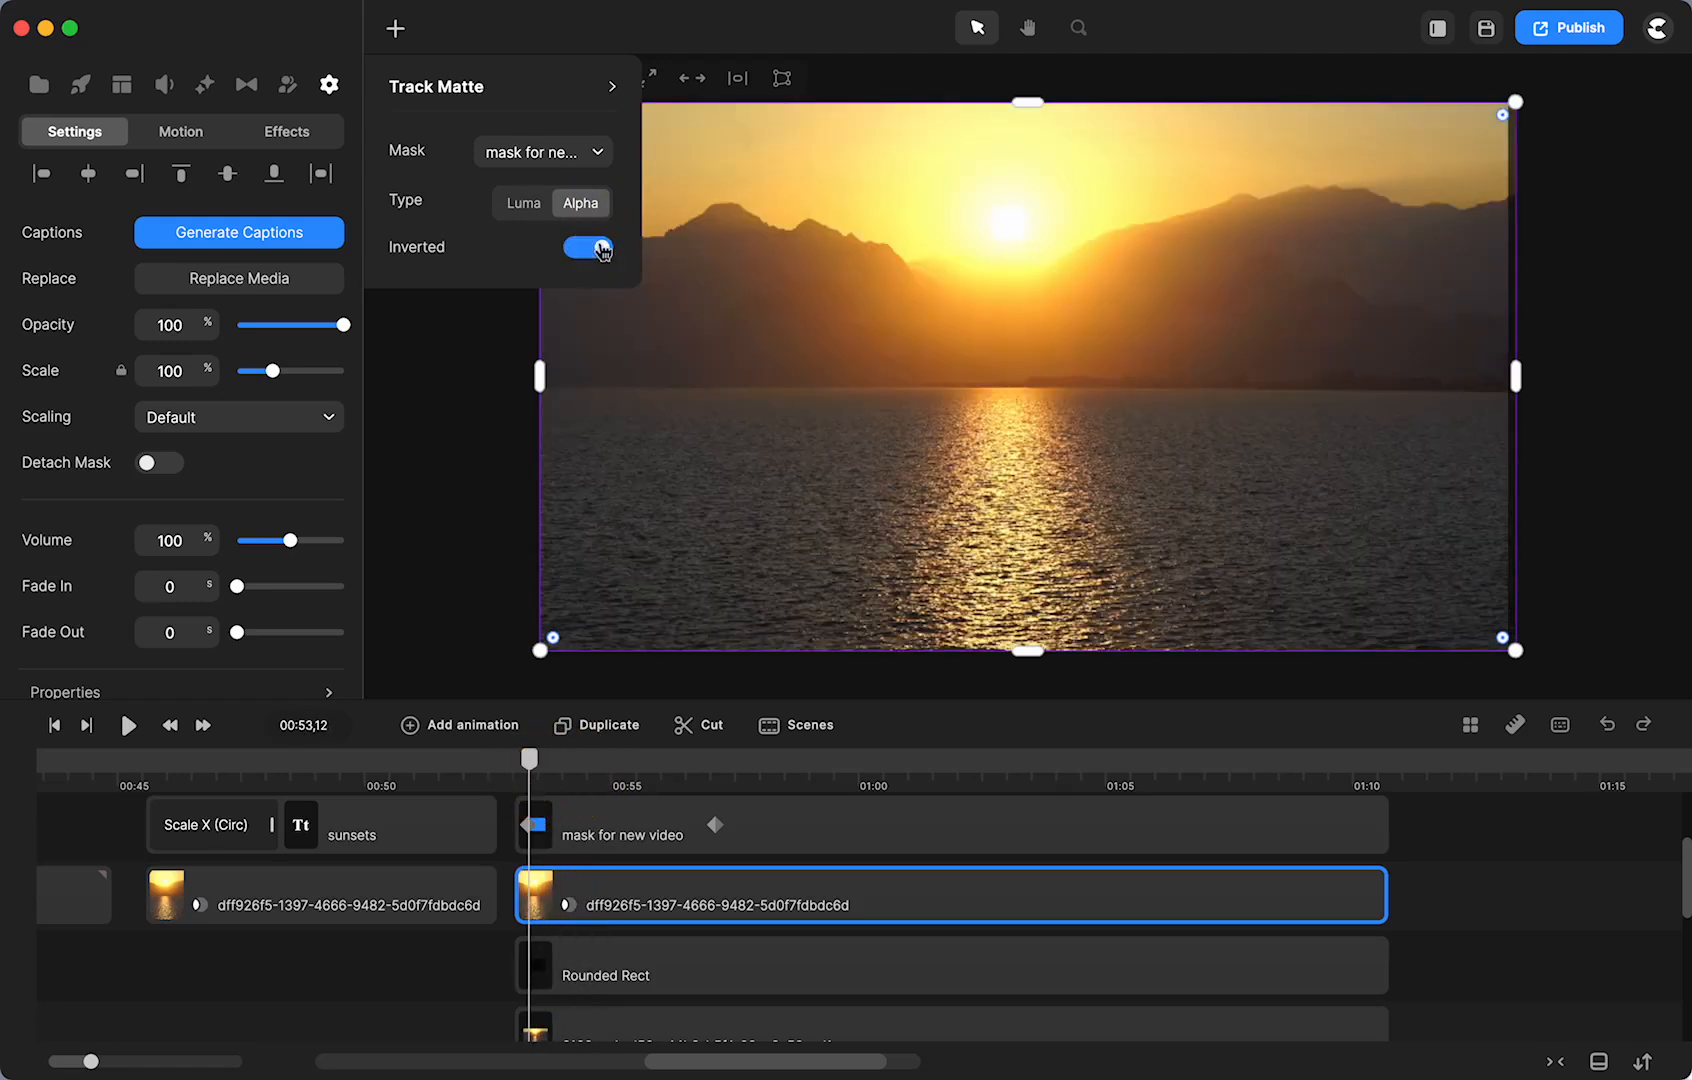
{"action": "left_click", "coordinate": [524, 205]}
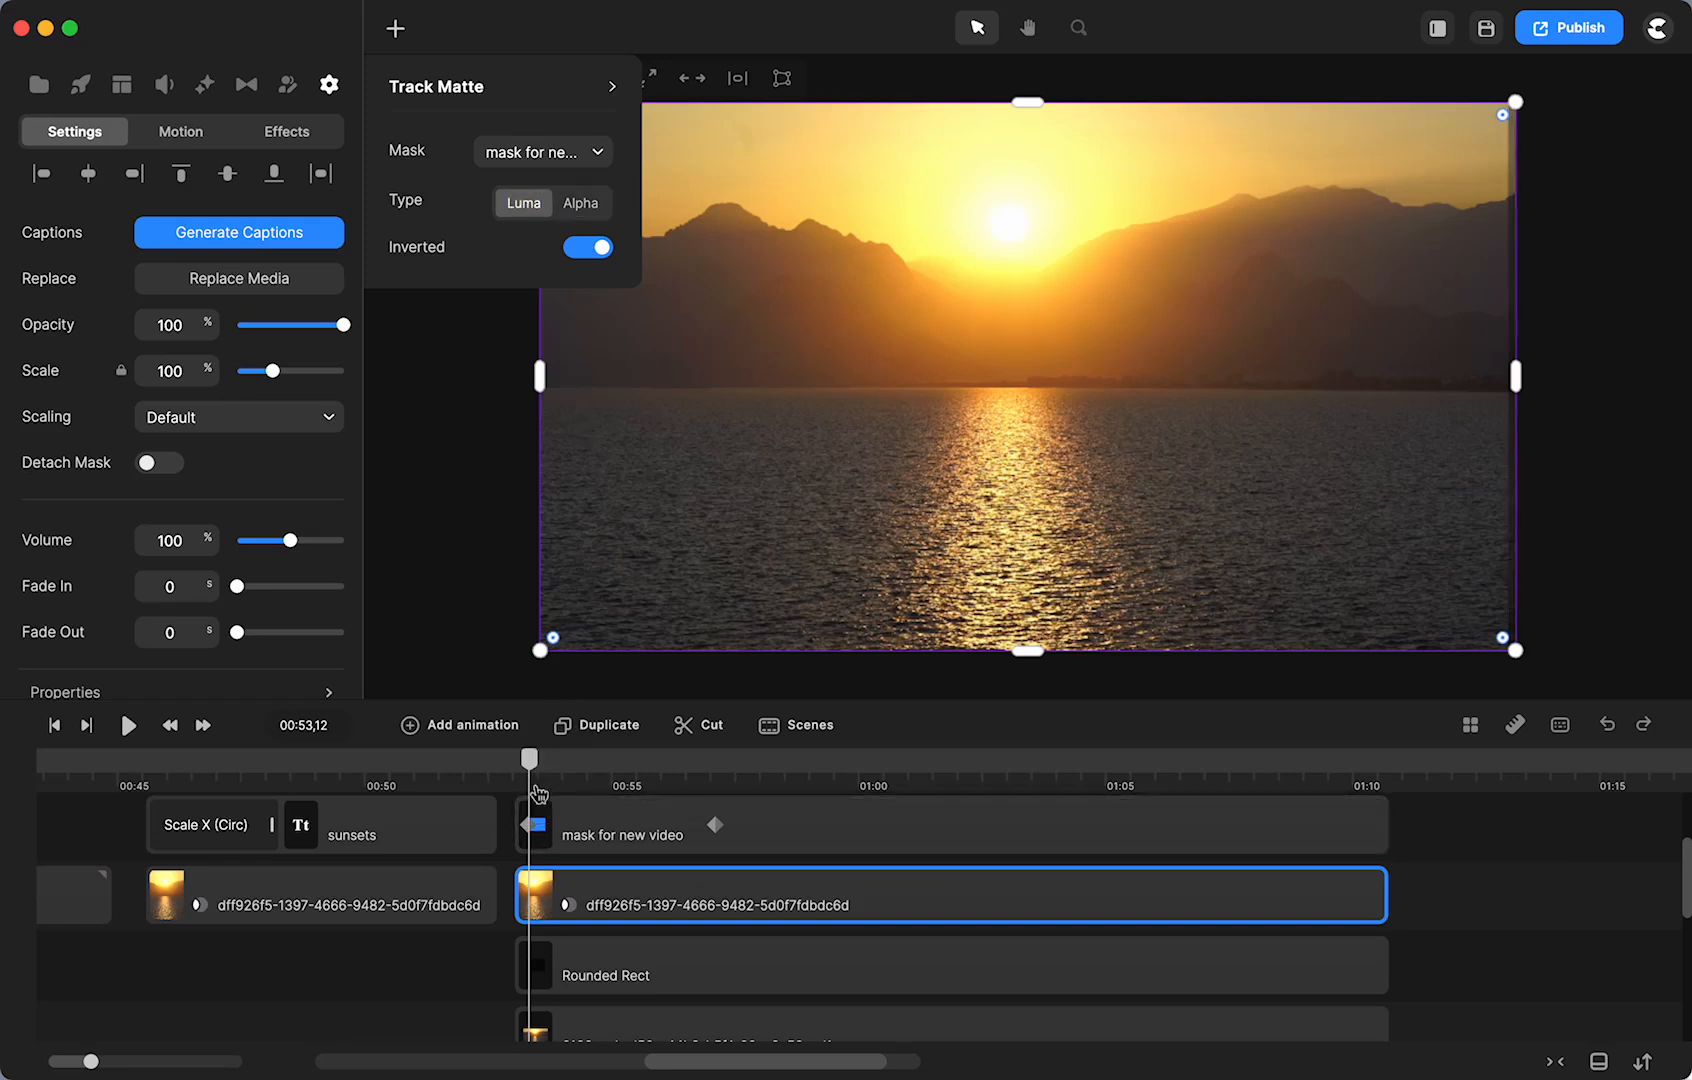
{"action": "mouse_move", "coordinate": [531, 778]}
{"action": "left_mouse_down"}
{"action": "mouse_move", "coordinate": [616, 776]}
{"action": "mouse_move", "coordinate": [537, 778]}
{"action": "left_mouse_up"}
{"action": "scroll", "coordinate": [334, 907], "scroll_direction": "left", "scroll_amount": 10}
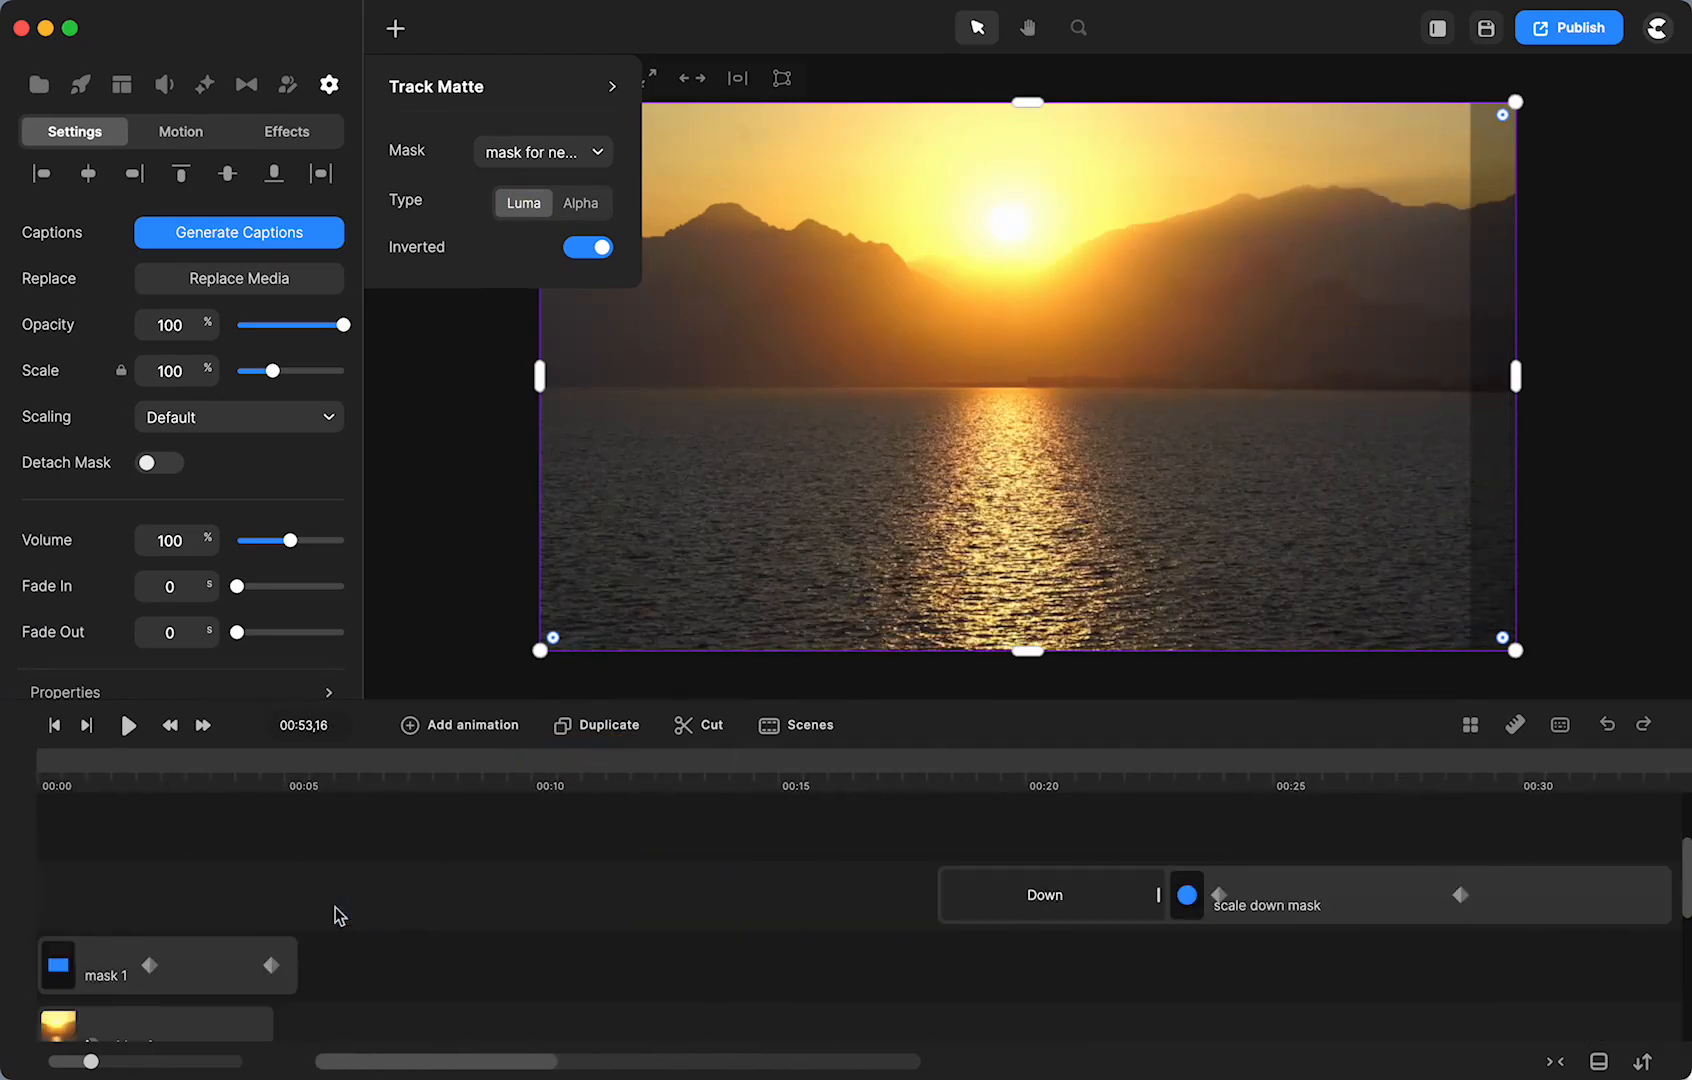
{"action": "scroll", "coordinate": [132, 918], "scroll_direction": "down", "scroll_amount": 3}
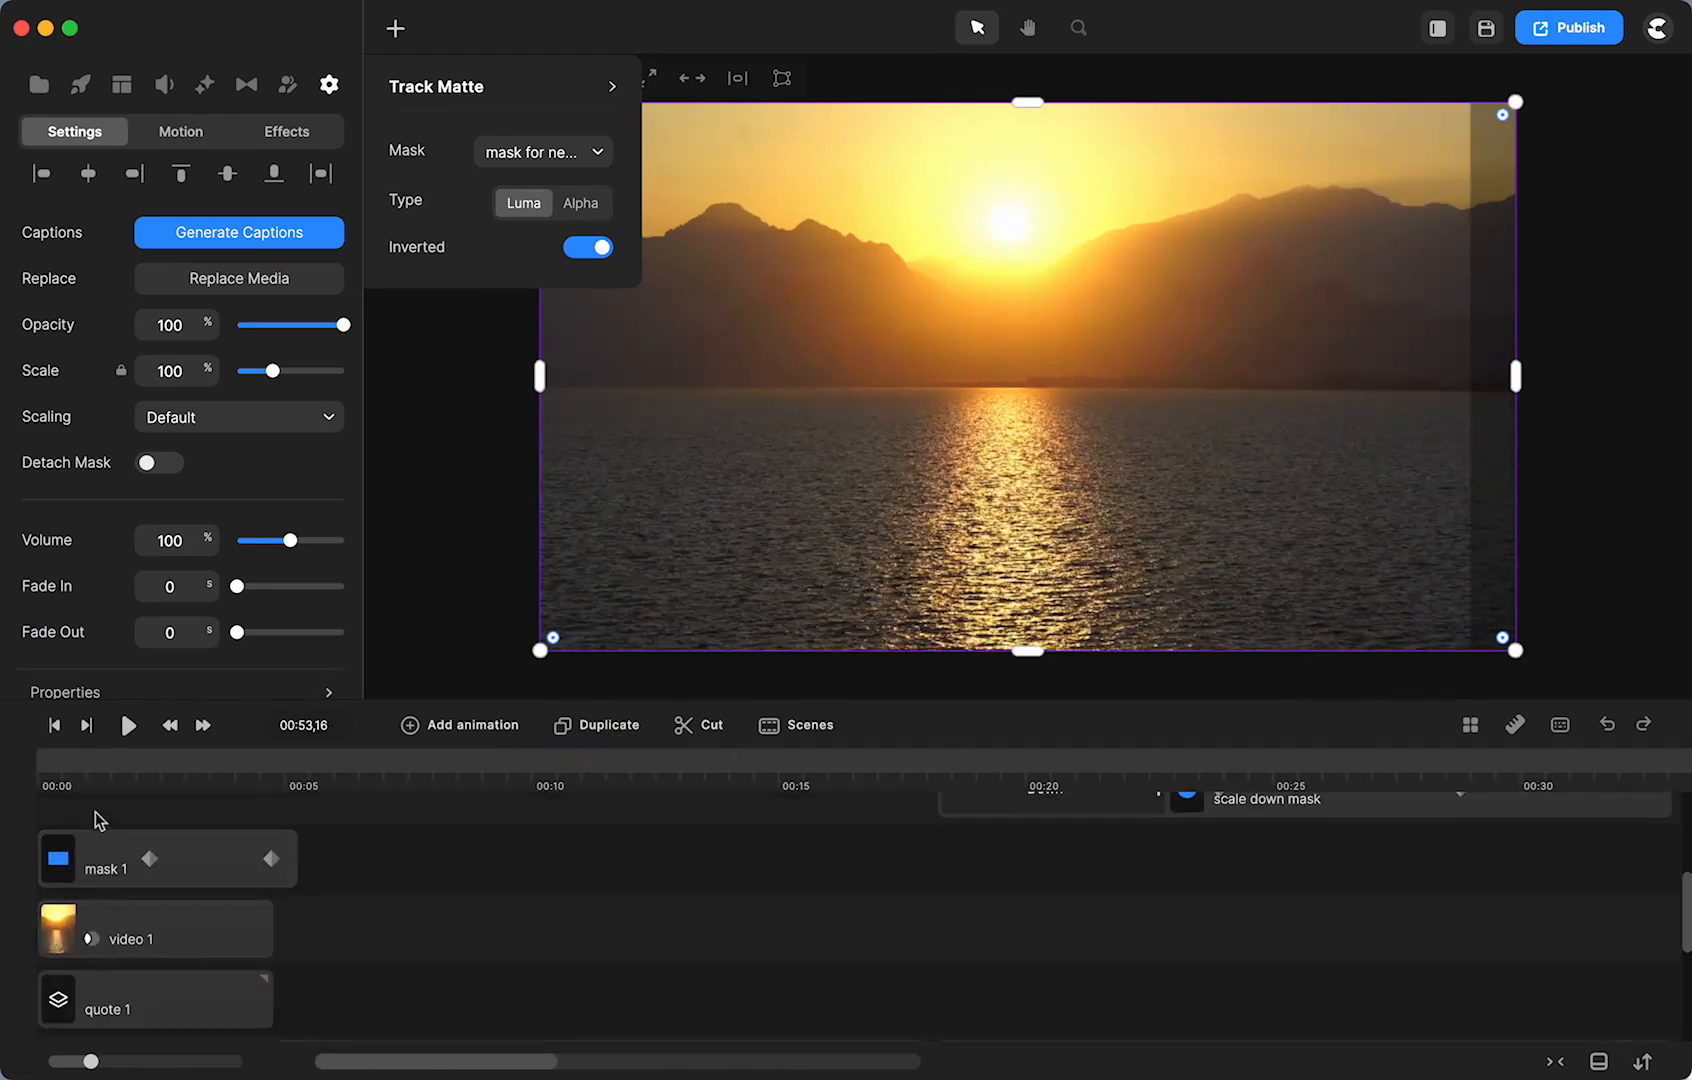
{"action": "left_click", "coordinate": [72, 773]}
{"action": "left_click", "coordinate": [91, 942]}
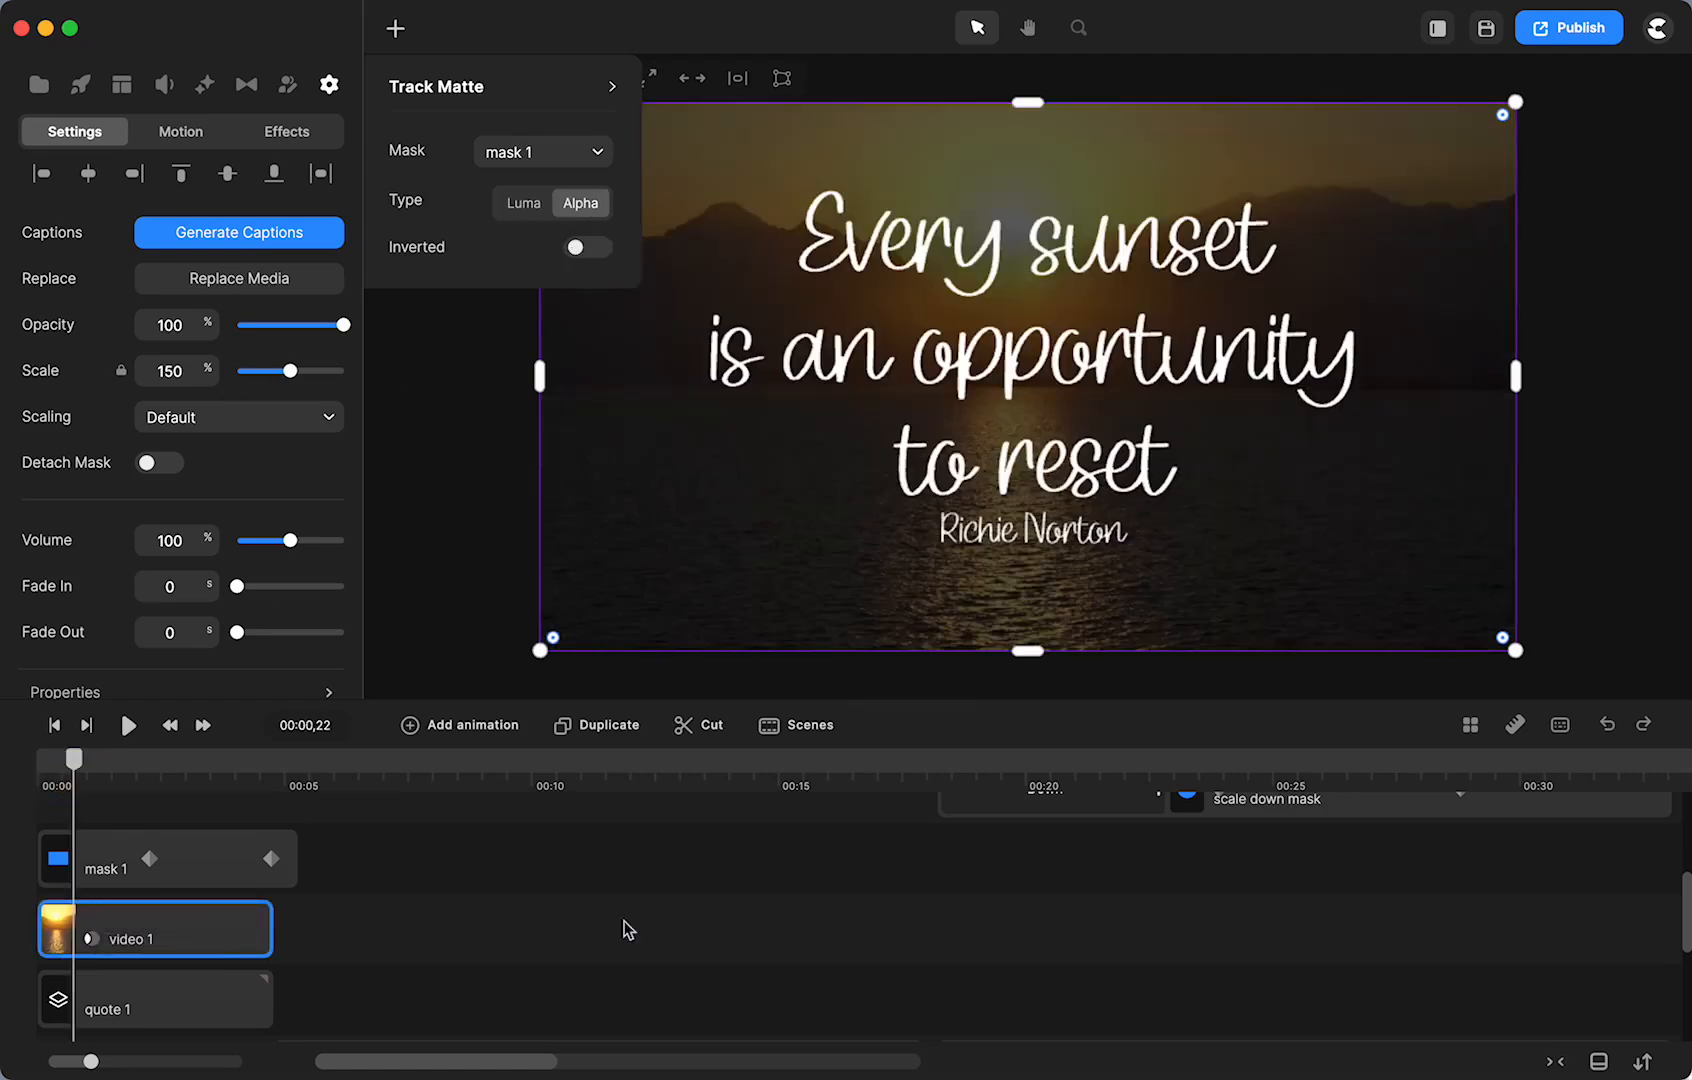
{"action": "scroll", "coordinate": [808, 960], "scroll_direction": "right", "scroll_amount": 10}
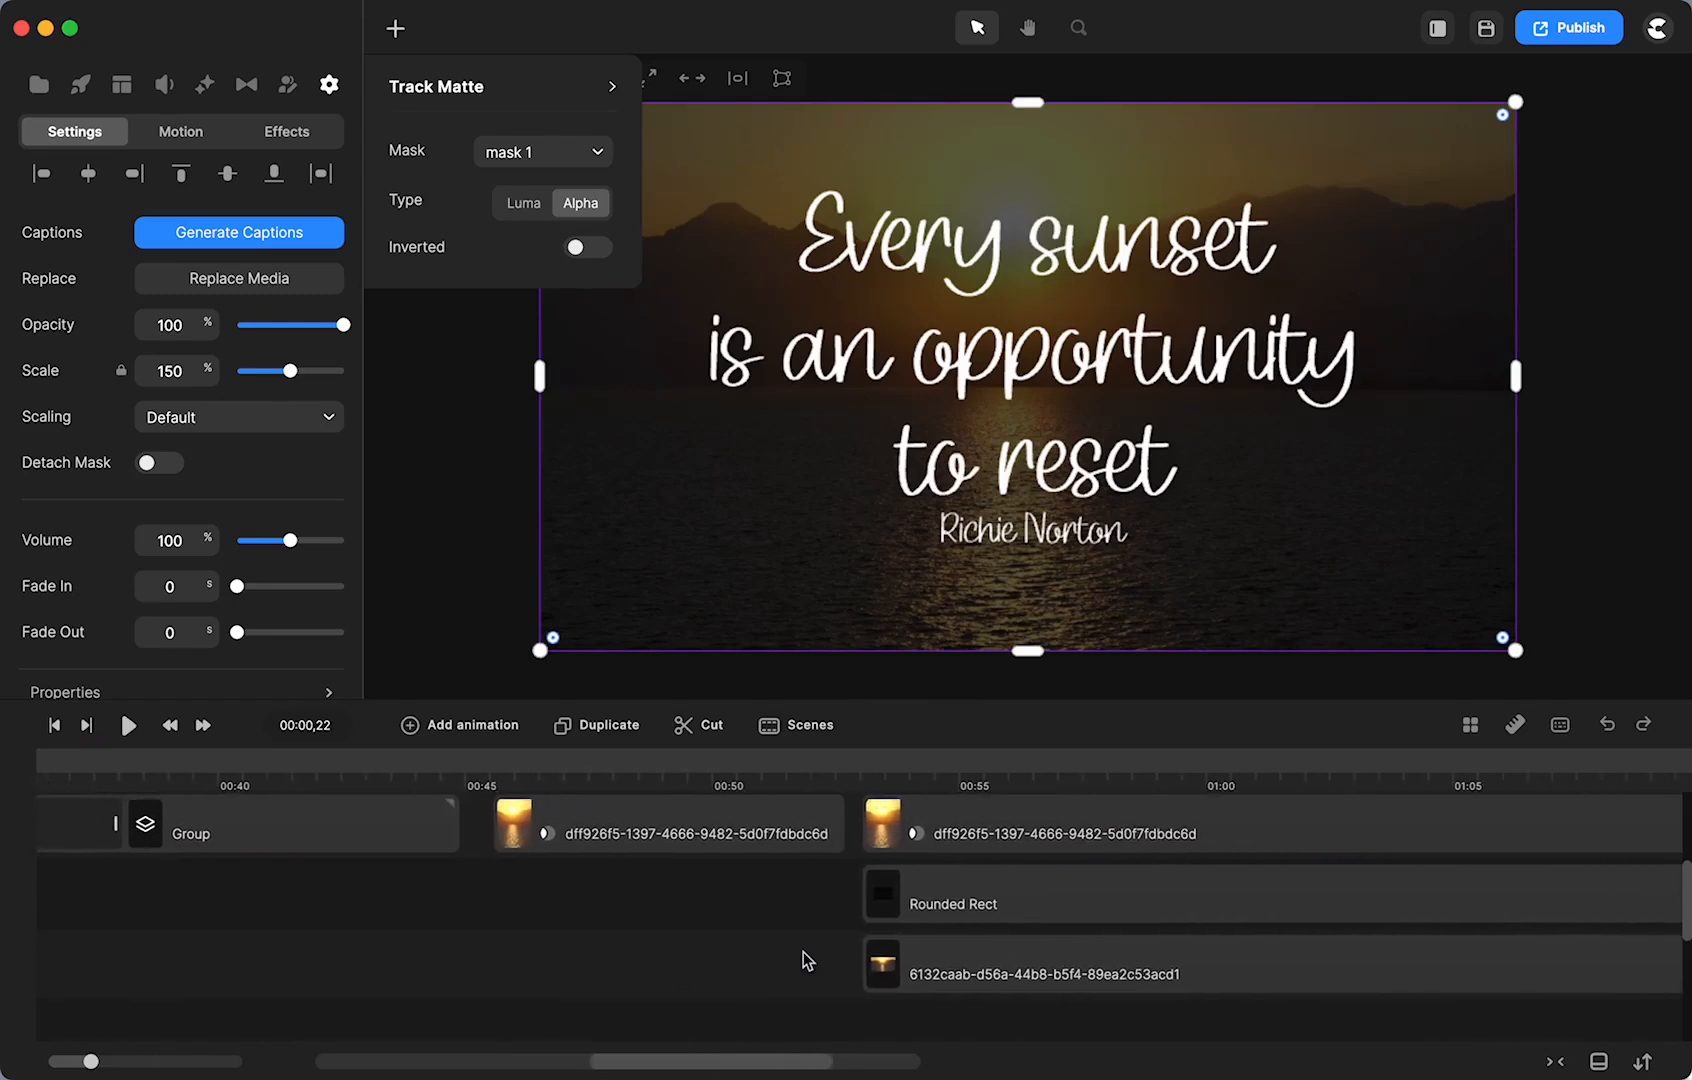
{"action": "left_click", "coordinate": [773, 772]}
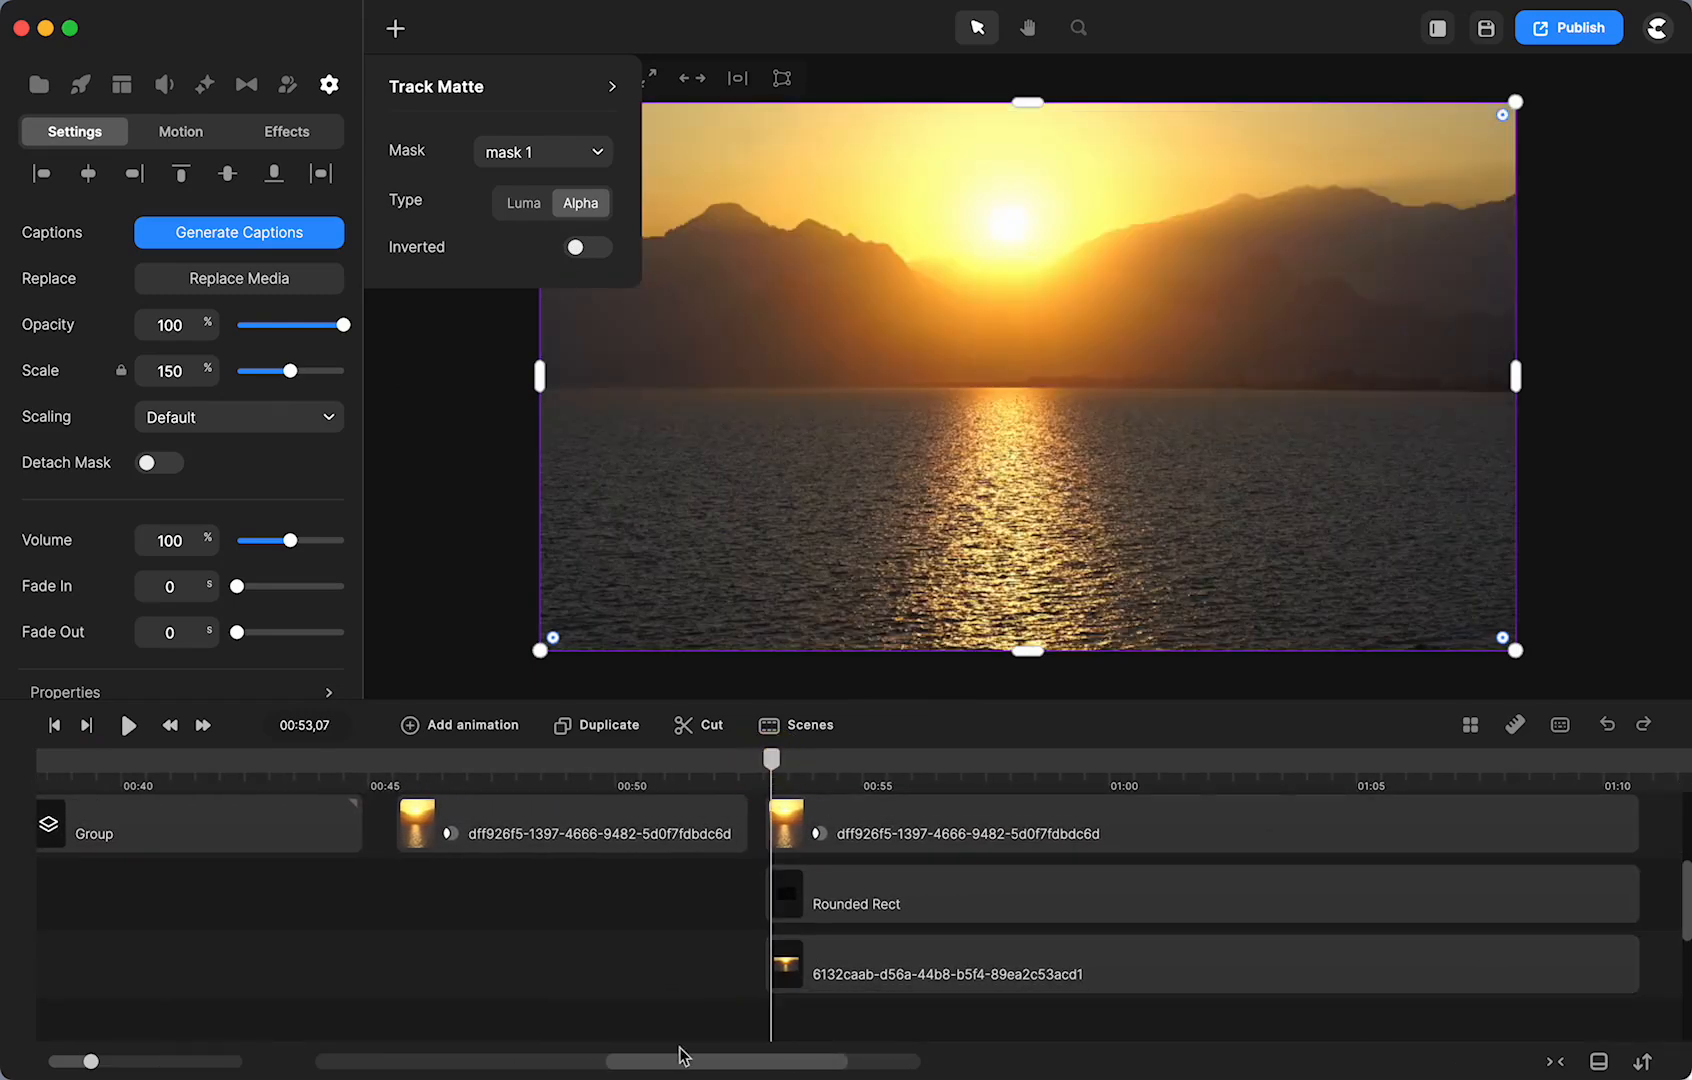
{"action": "scroll", "coordinate": [680, 1045], "scroll_direction": "up", "scroll_amount": 3}
{"action": "scroll", "coordinate": [687, 1035], "scroll_direction": "left", "scroll_amount": 10}
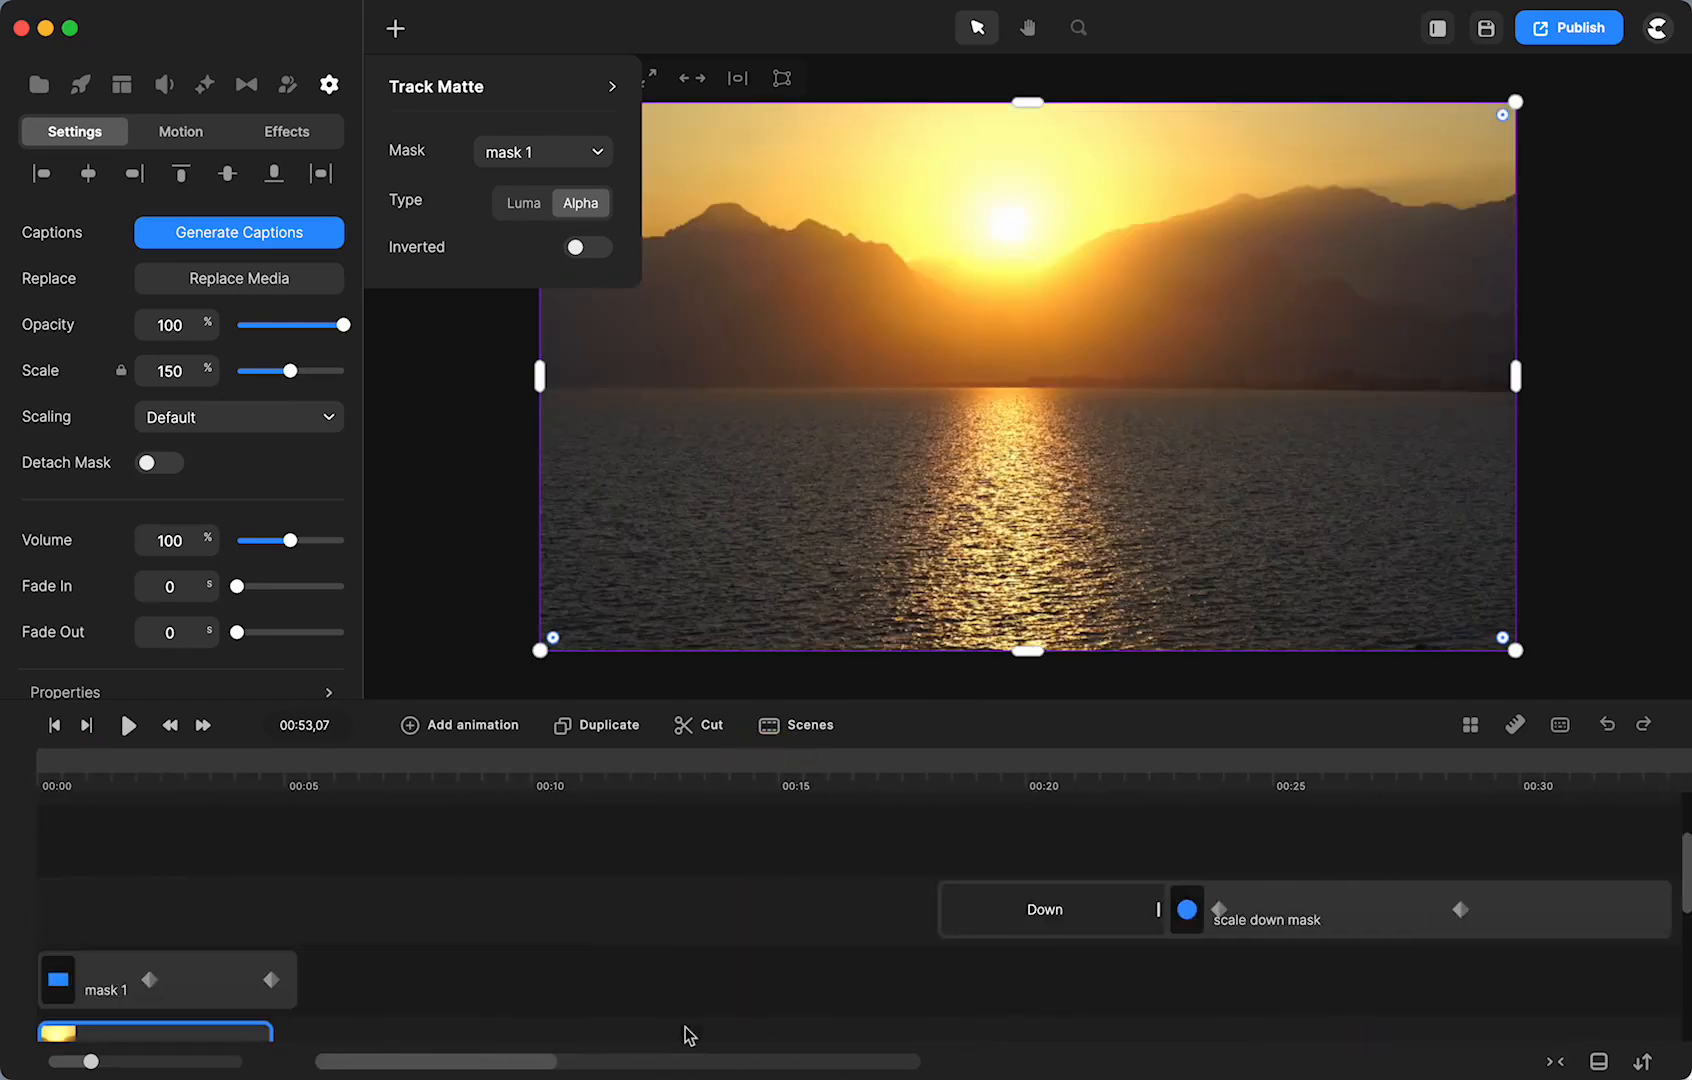
{"action": "scroll", "coordinate": [688, 1035], "scroll_direction": "right", "scroll_amount": 10}
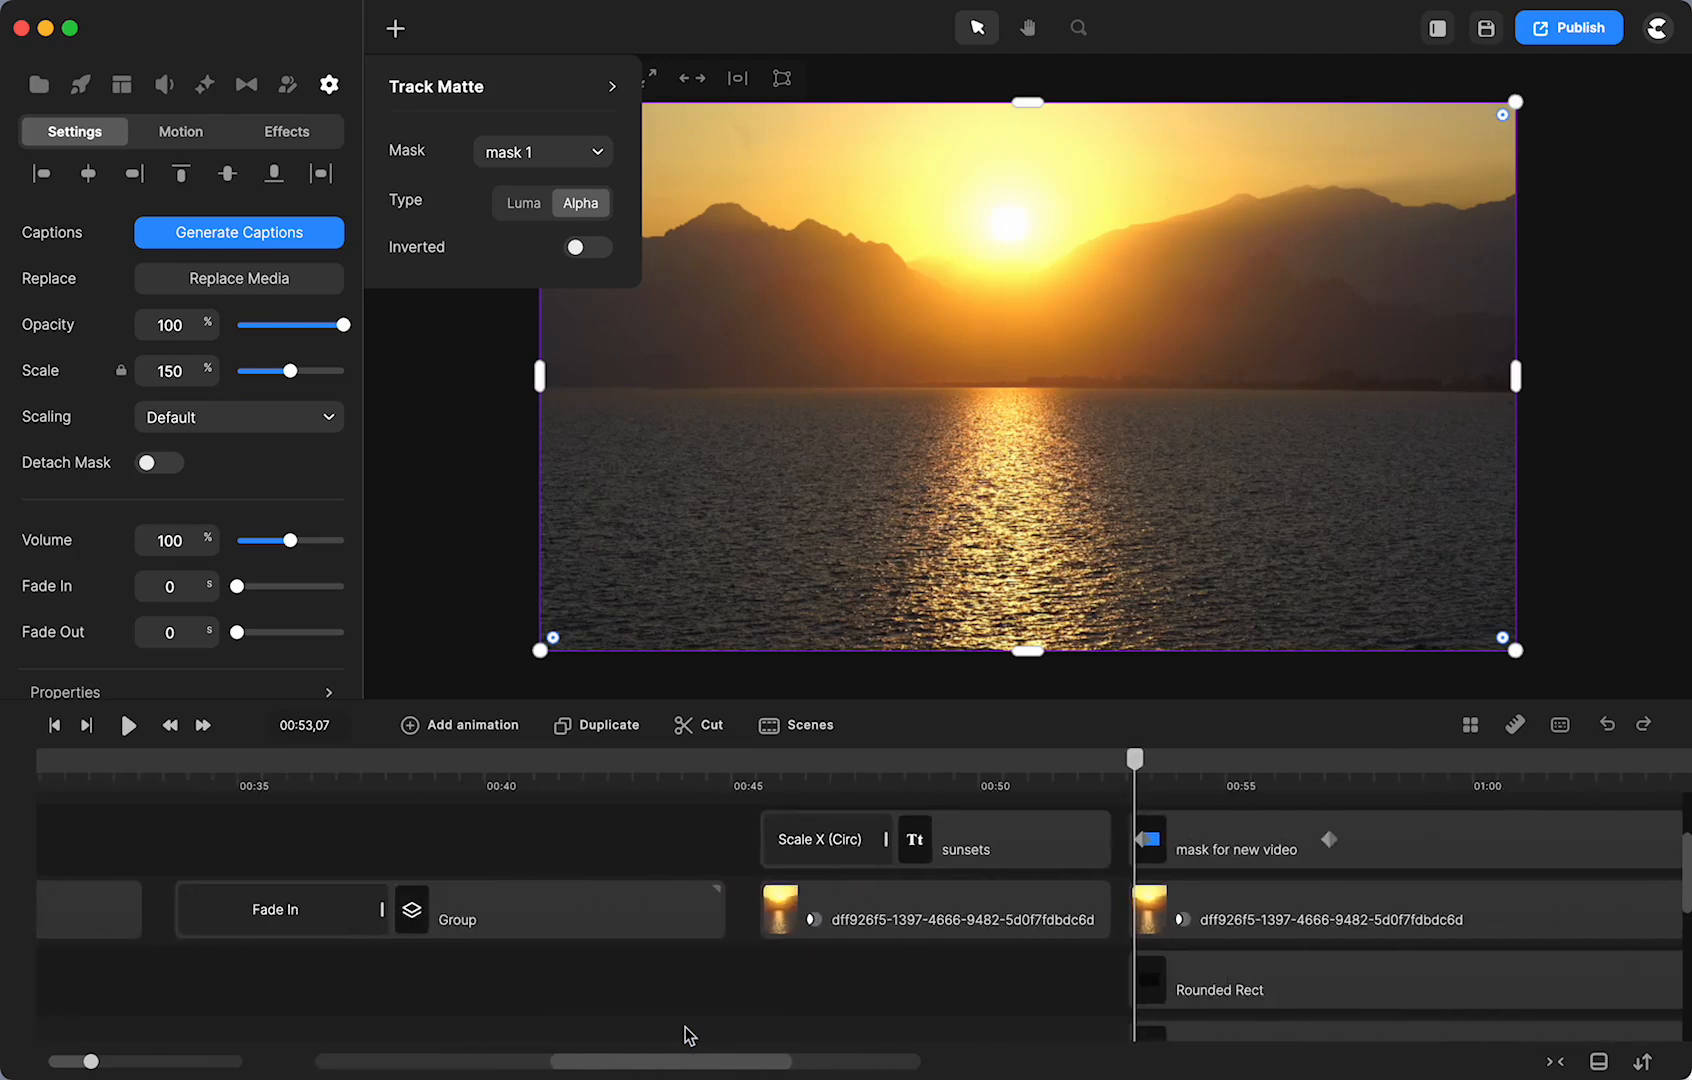
- Shift the mask's scale keyframes later and make the dff926f5 clip's matte non-inverted Alpha
{"action": "left_click_drag", "start_coordinate": [968, 845], "coordinate": [1100, 844]}
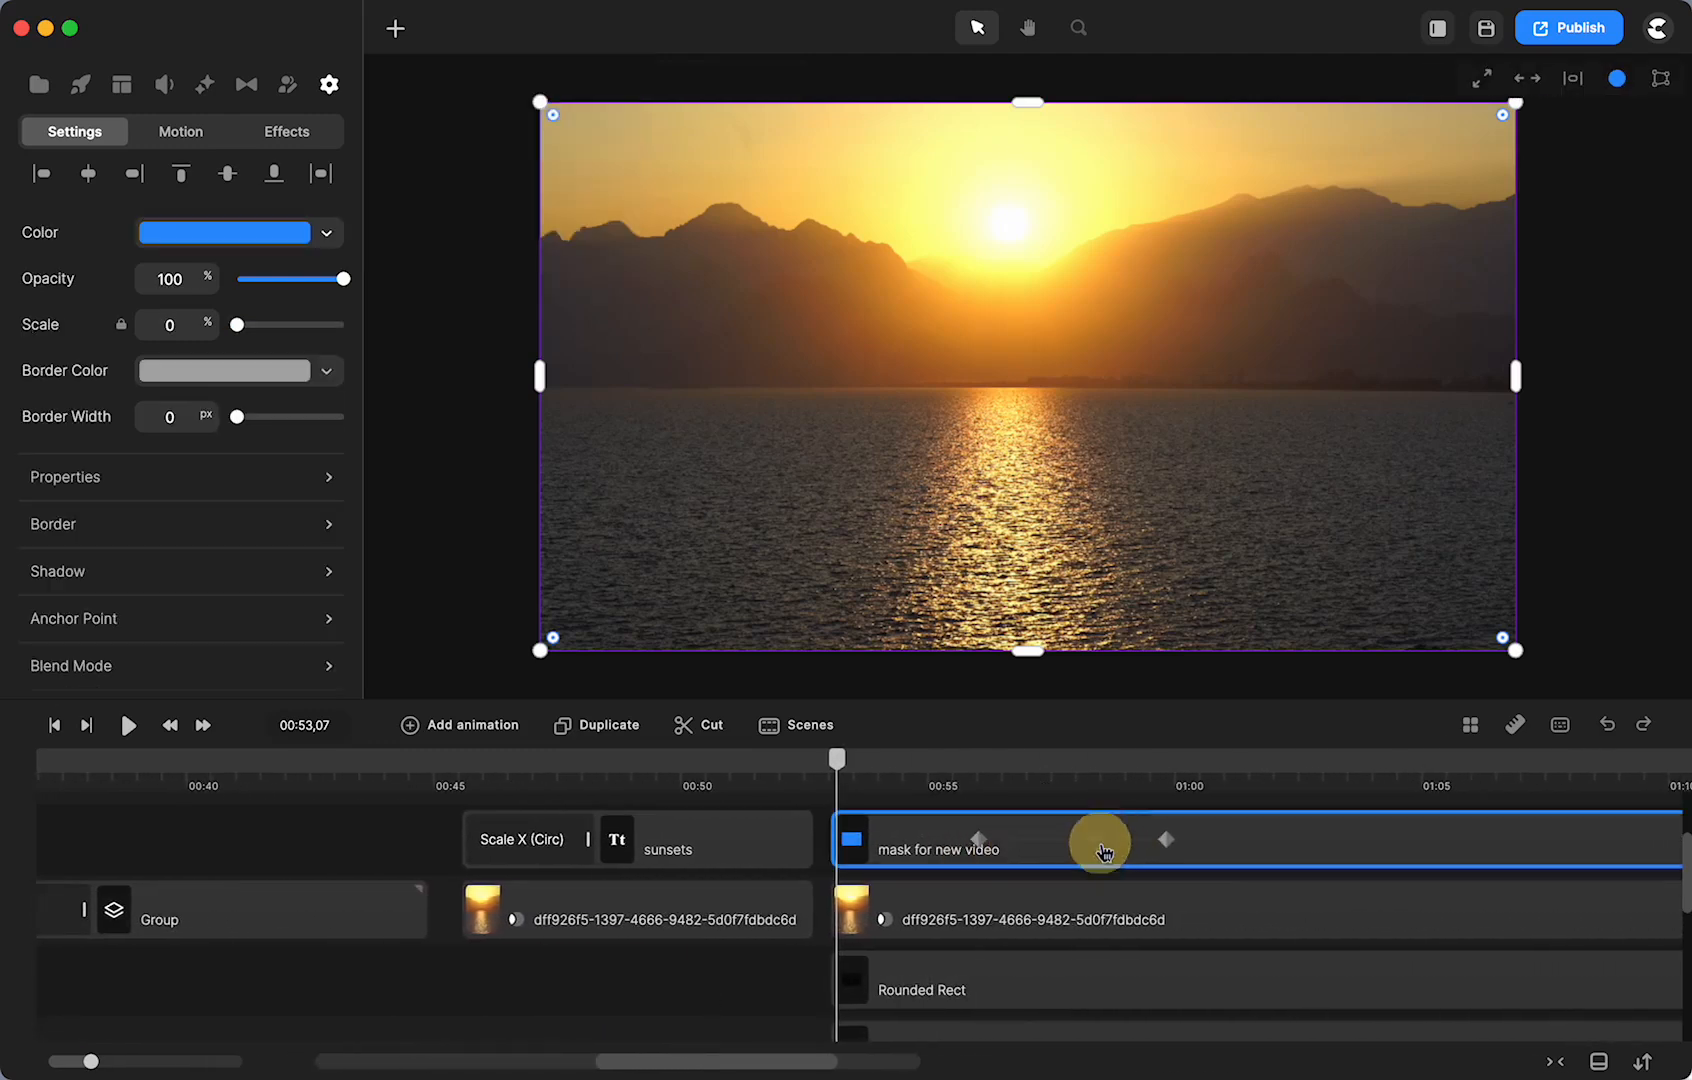
{"action": "left_click_drag", "start_coordinate": [845, 783], "coordinate": [1100, 770]}
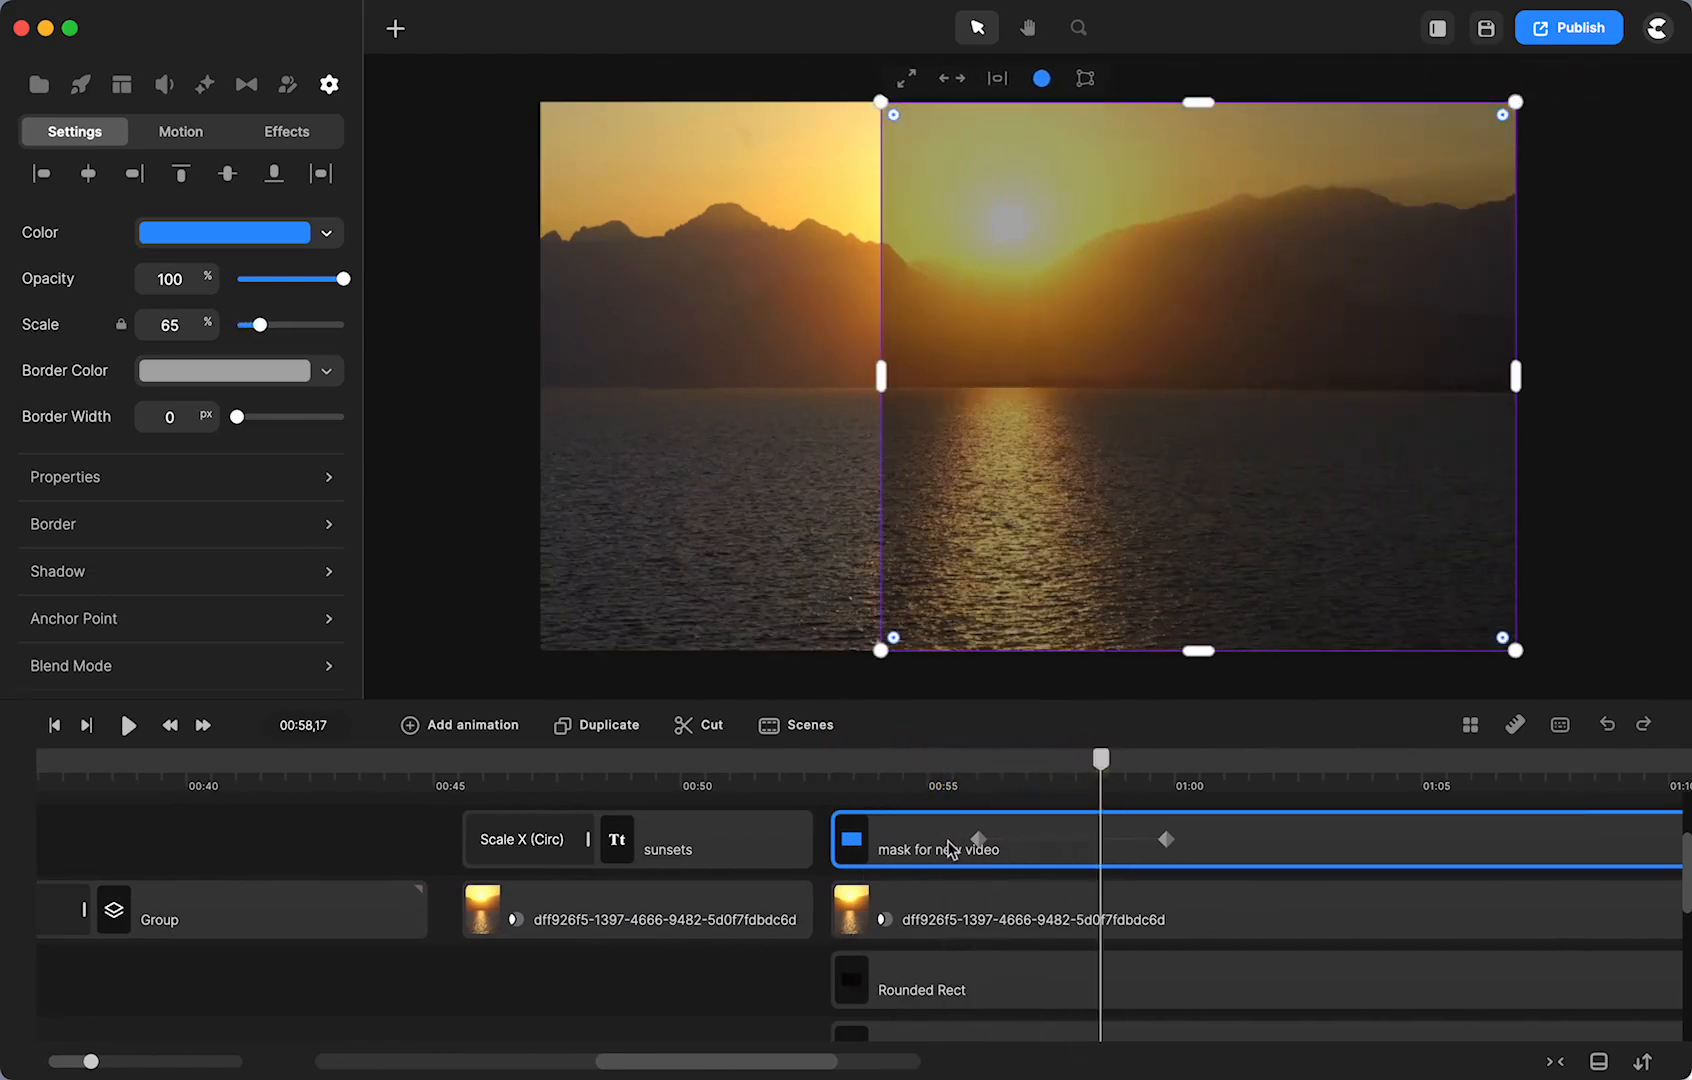
{"action": "left_click", "coordinate": [884, 919]}
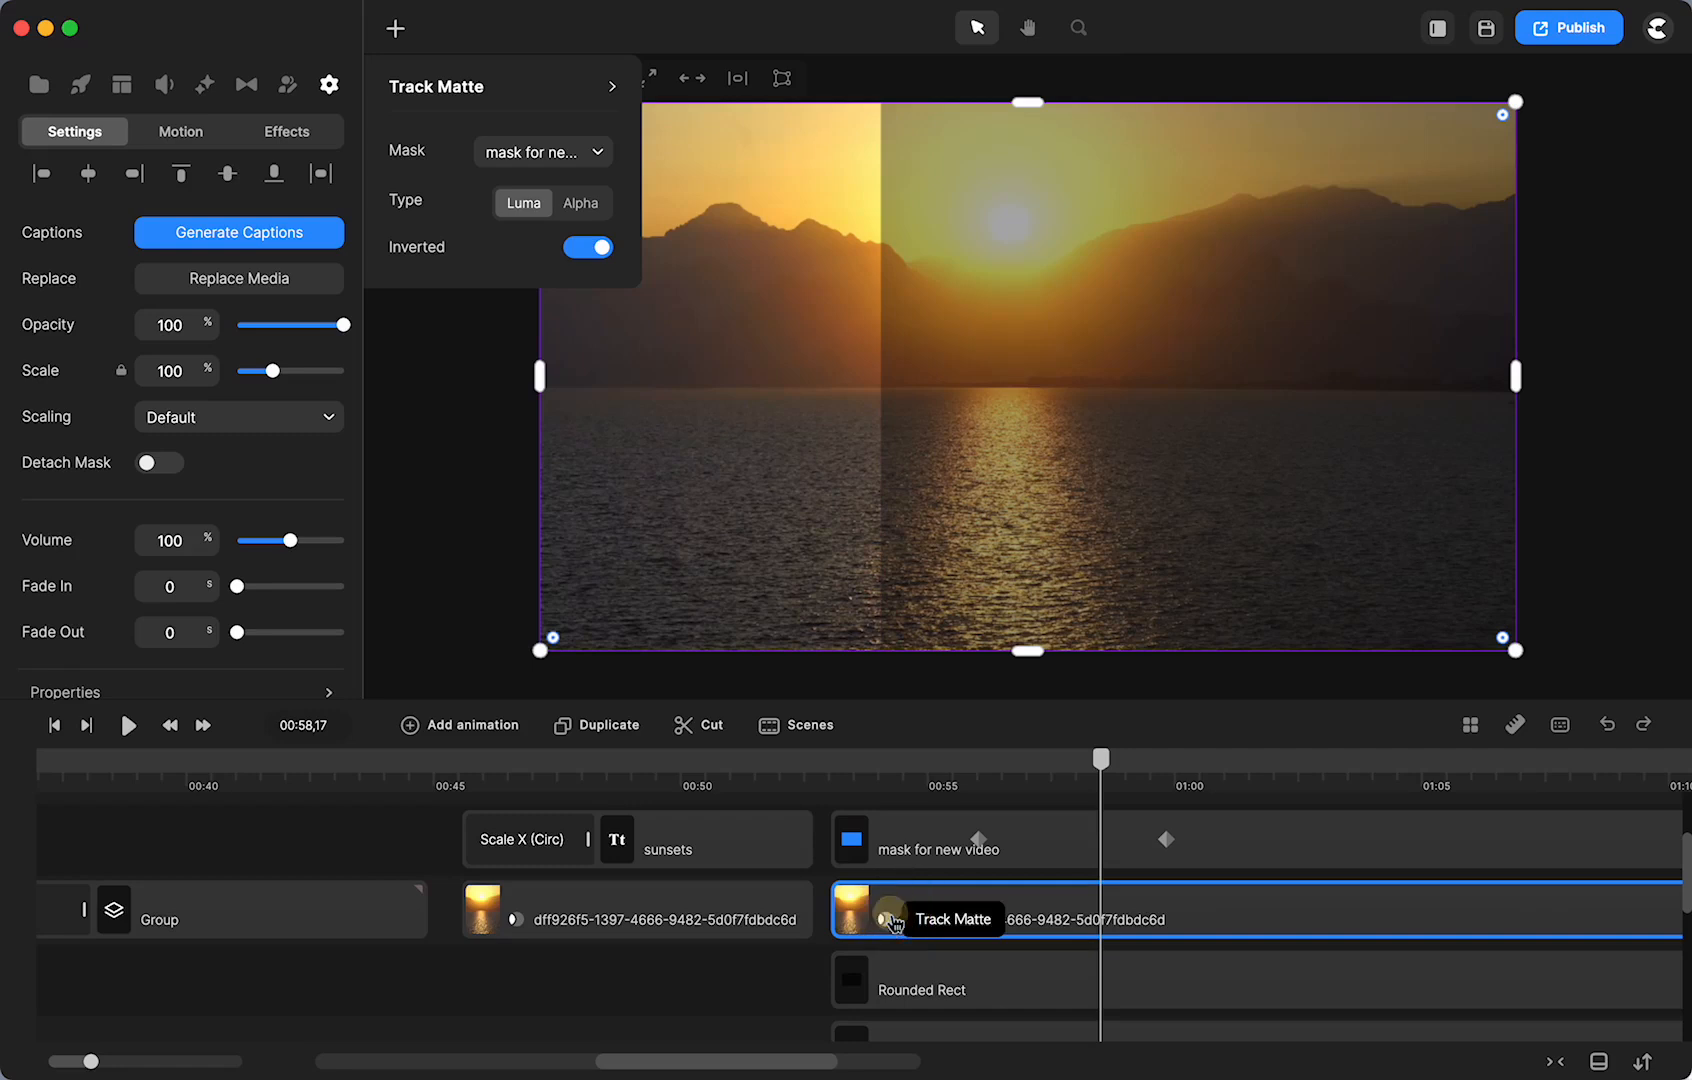
{"action": "left_click", "coordinate": [579, 205]}
{"action": "left_click", "coordinate": [574, 248]}
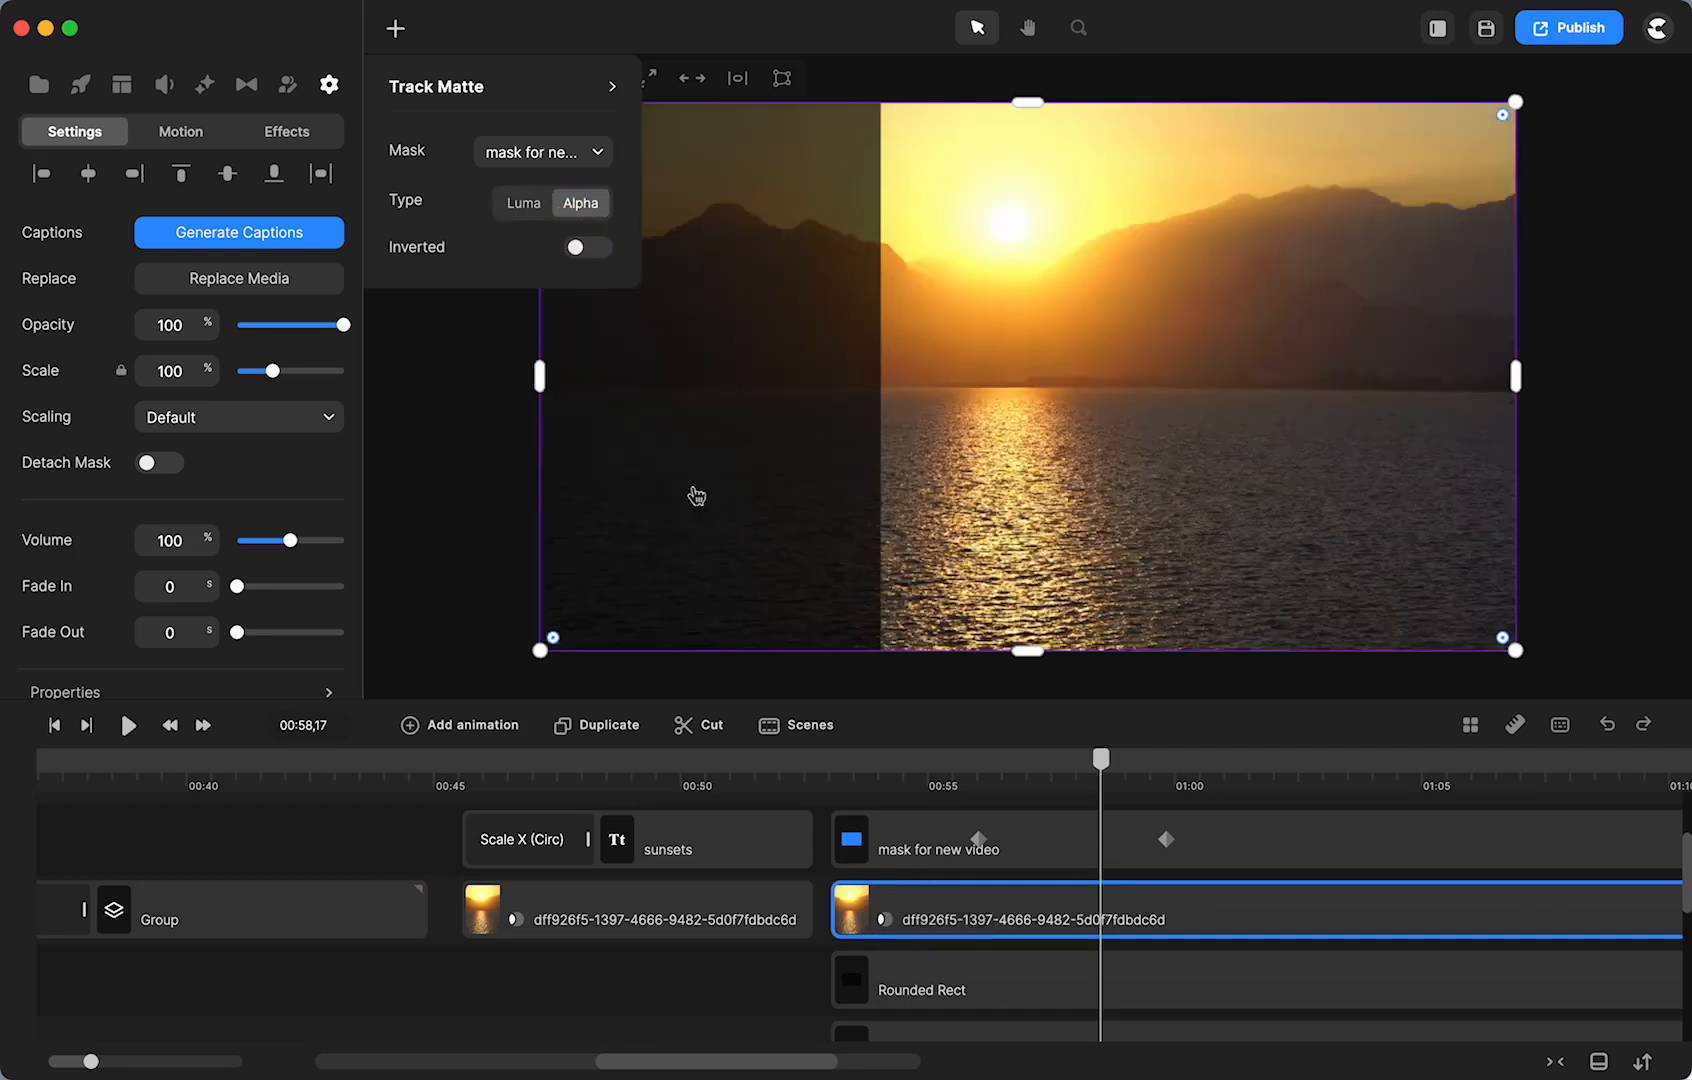
{"action": "left_click_drag", "start_coordinate": [1113, 773], "coordinate": [1042, 770]}
{"action": "left_click", "coordinate": [944, 823]}
{"action": "left_click", "coordinate": [714, 990]}
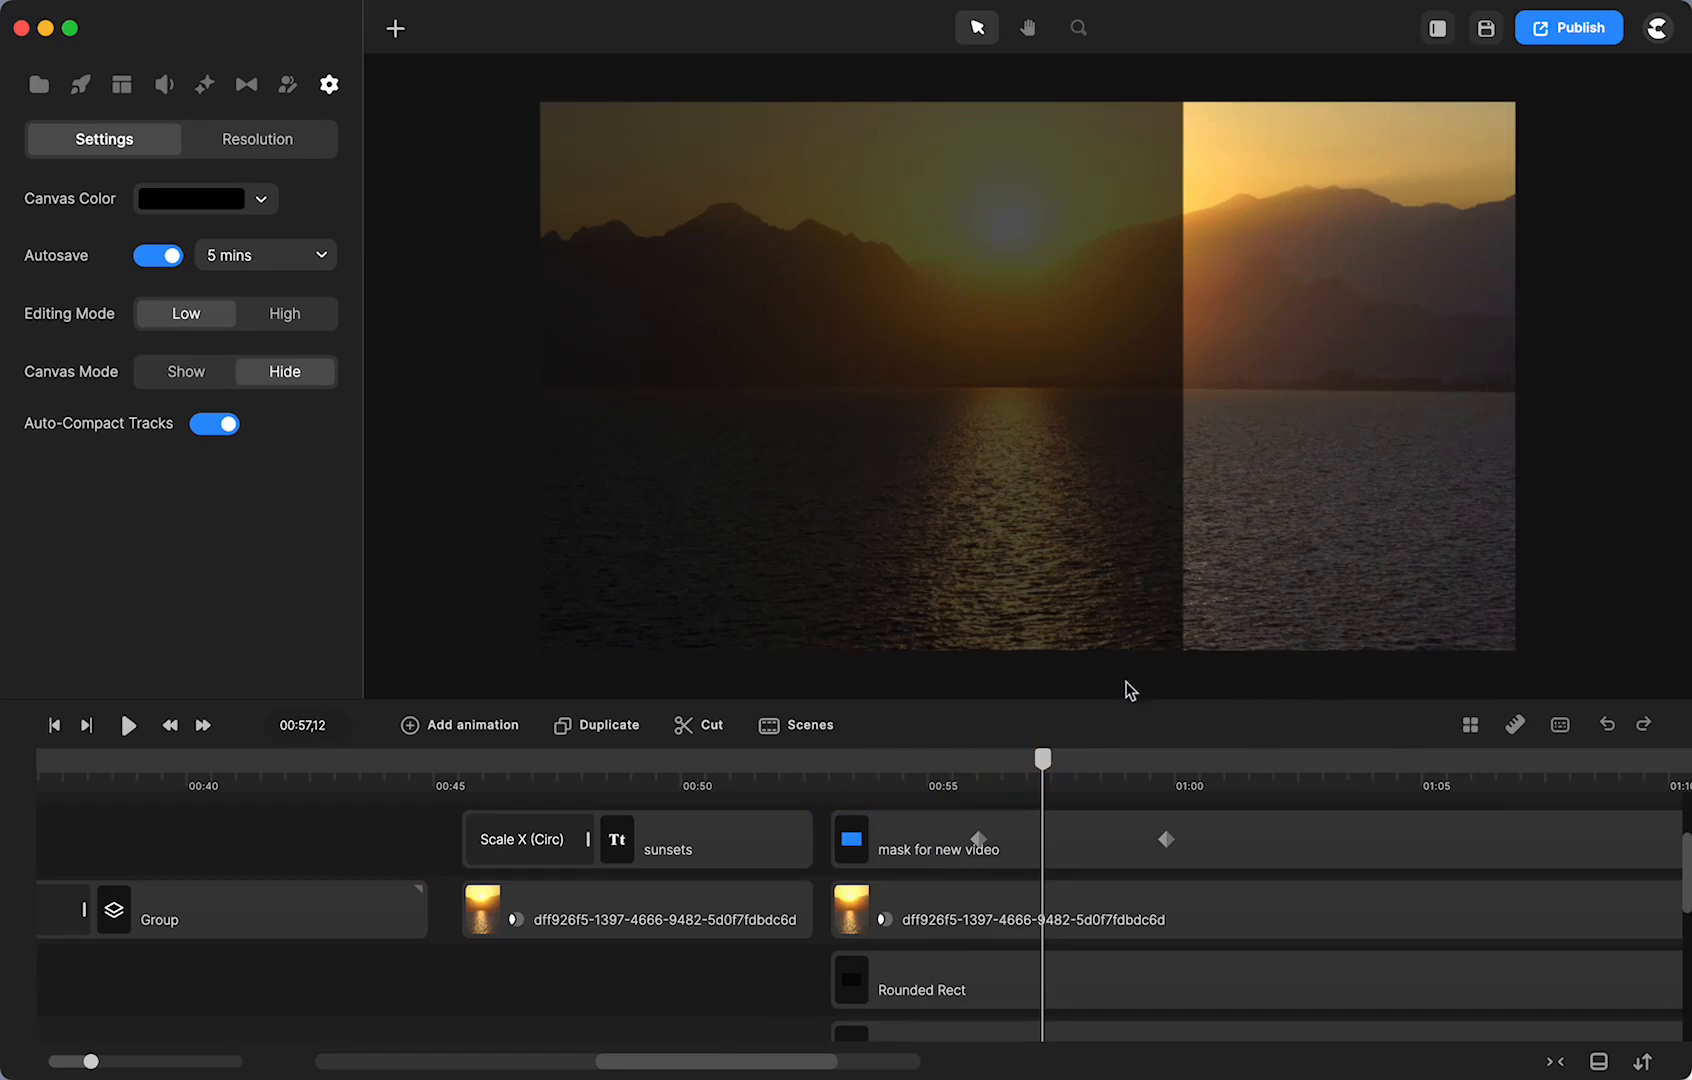
- Move the mask's first keyframe earlier and play the wipe from 00:53 to 00:56
{"action": "left_click_drag", "start_coordinate": [976, 839], "coordinate": [913, 805]}
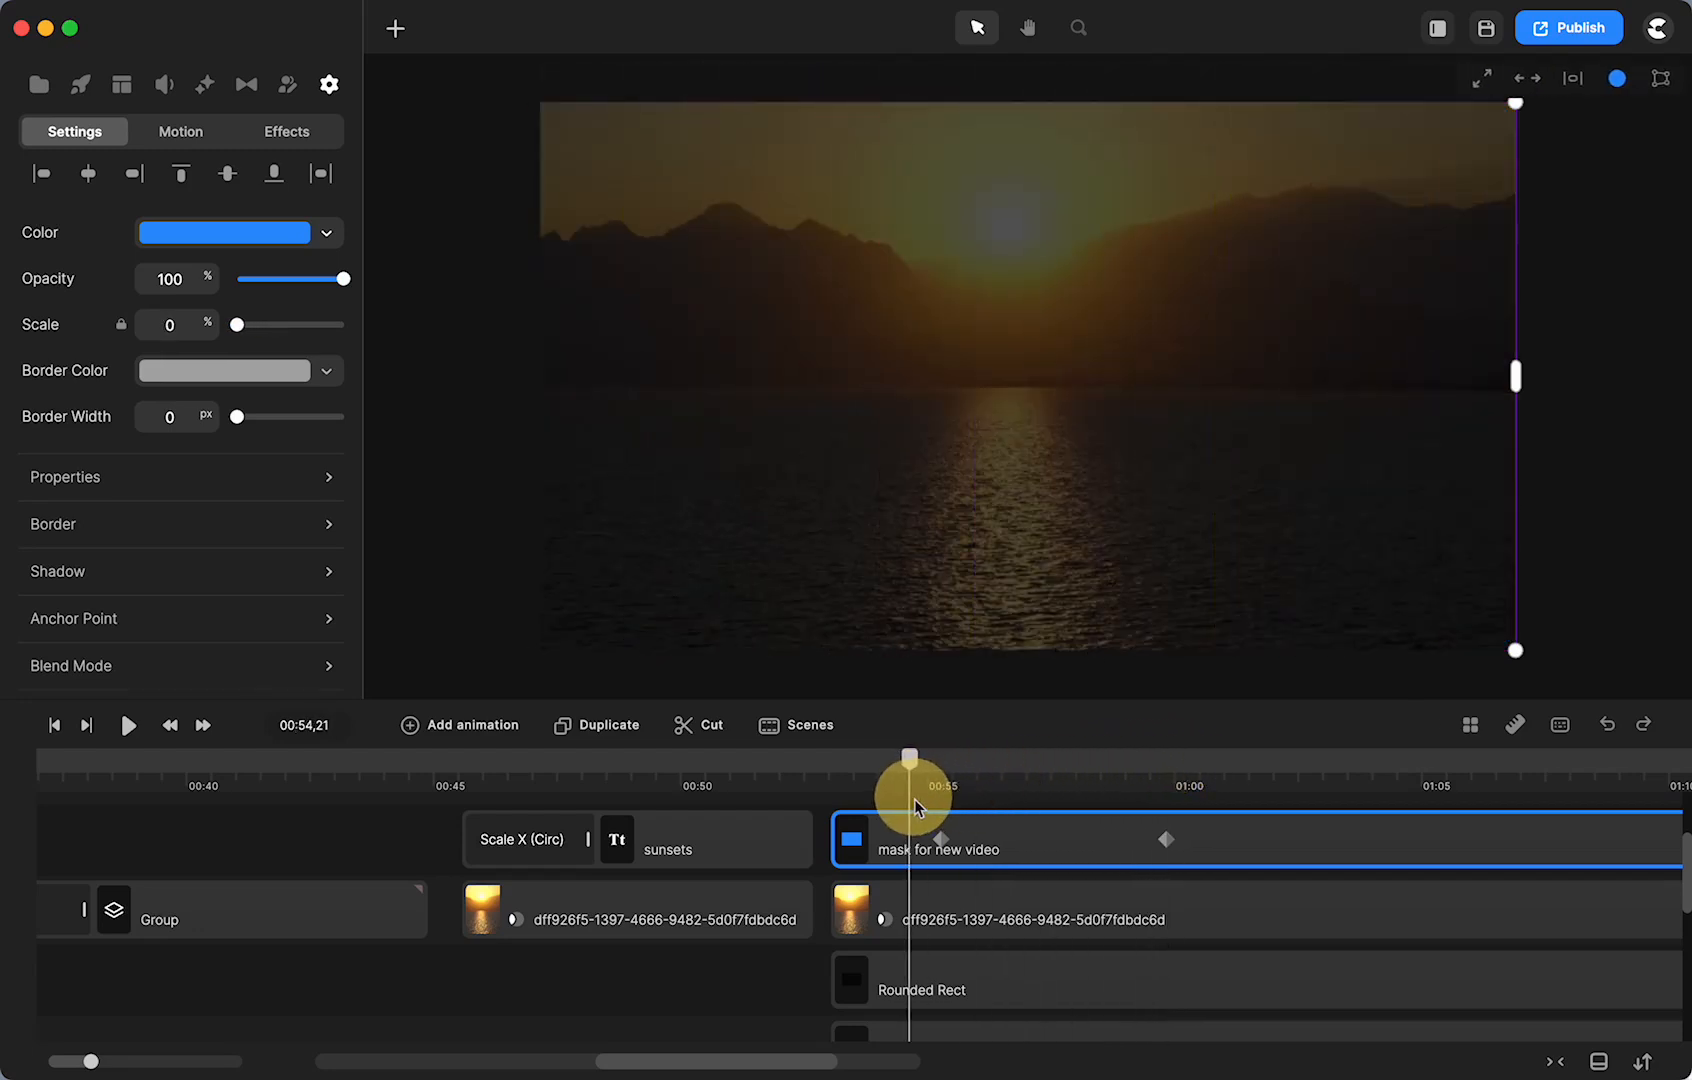
{"action": "left_click", "coordinate": [825, 762]}
{"action": "left_click", "coordinate": [123, 726]}
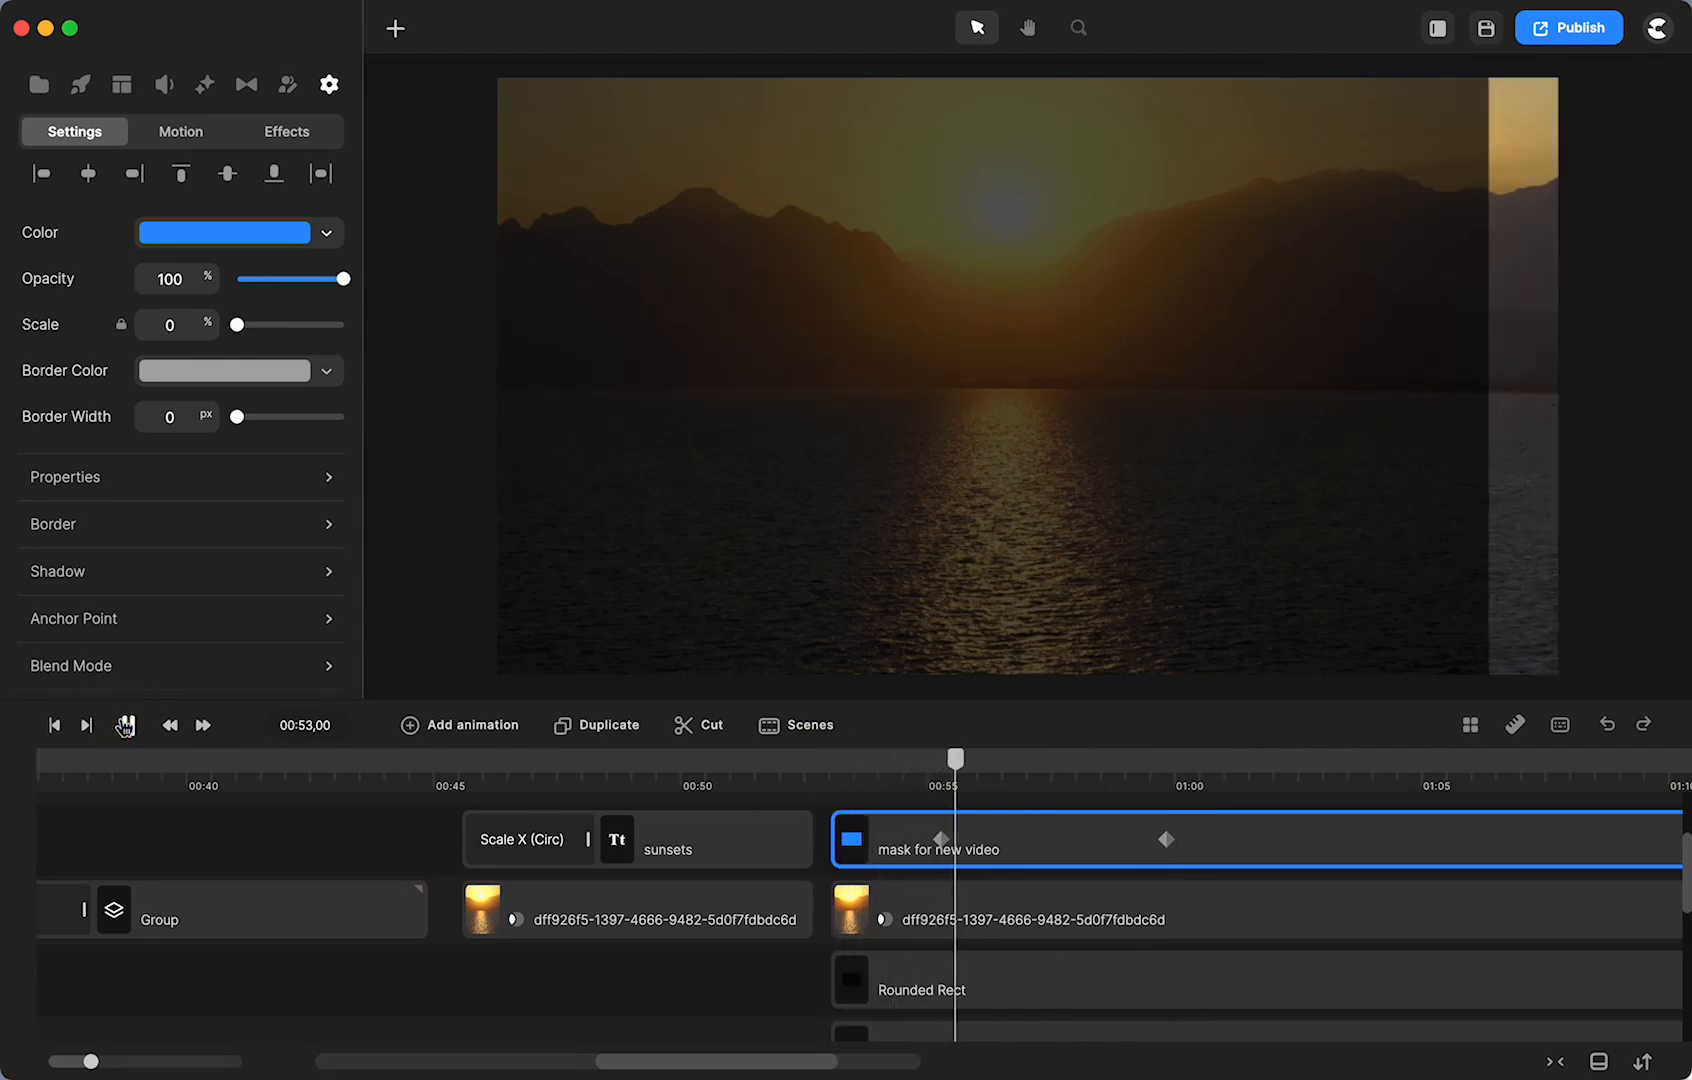
{"action": "left_click", "coordinate": [123, 726]}
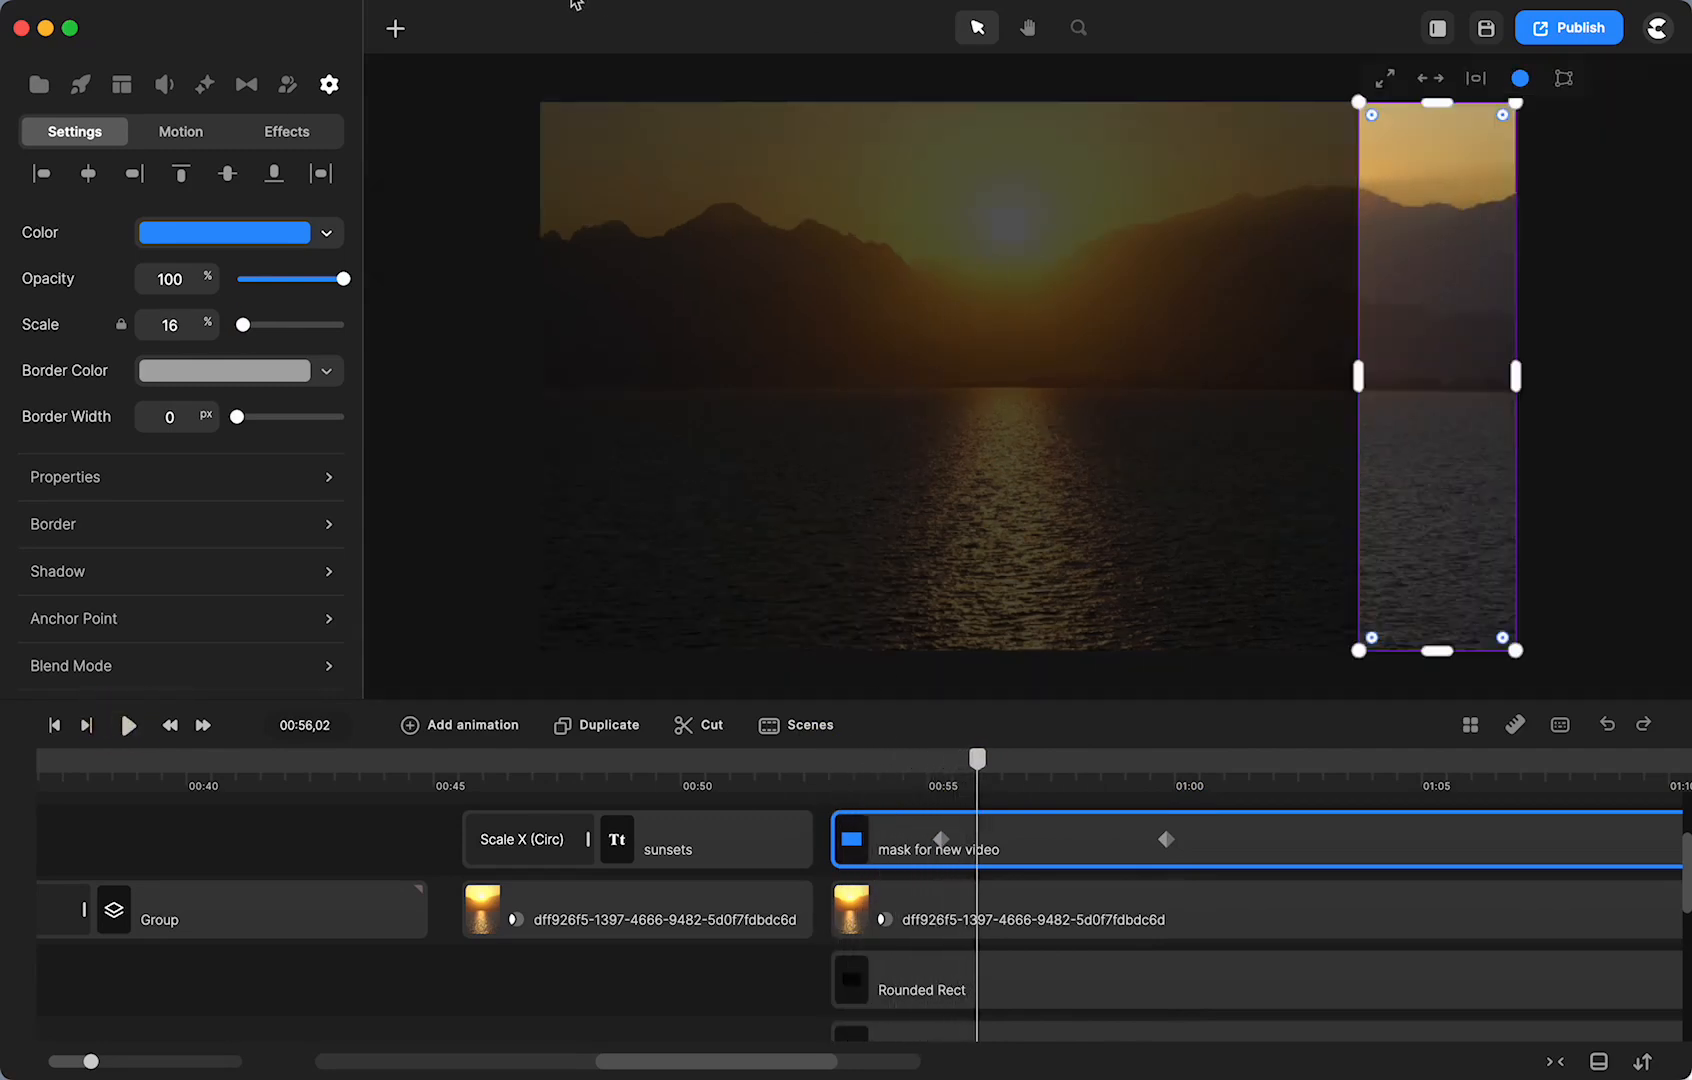
{"action": "left_click", "coordinate": [396, 32]}
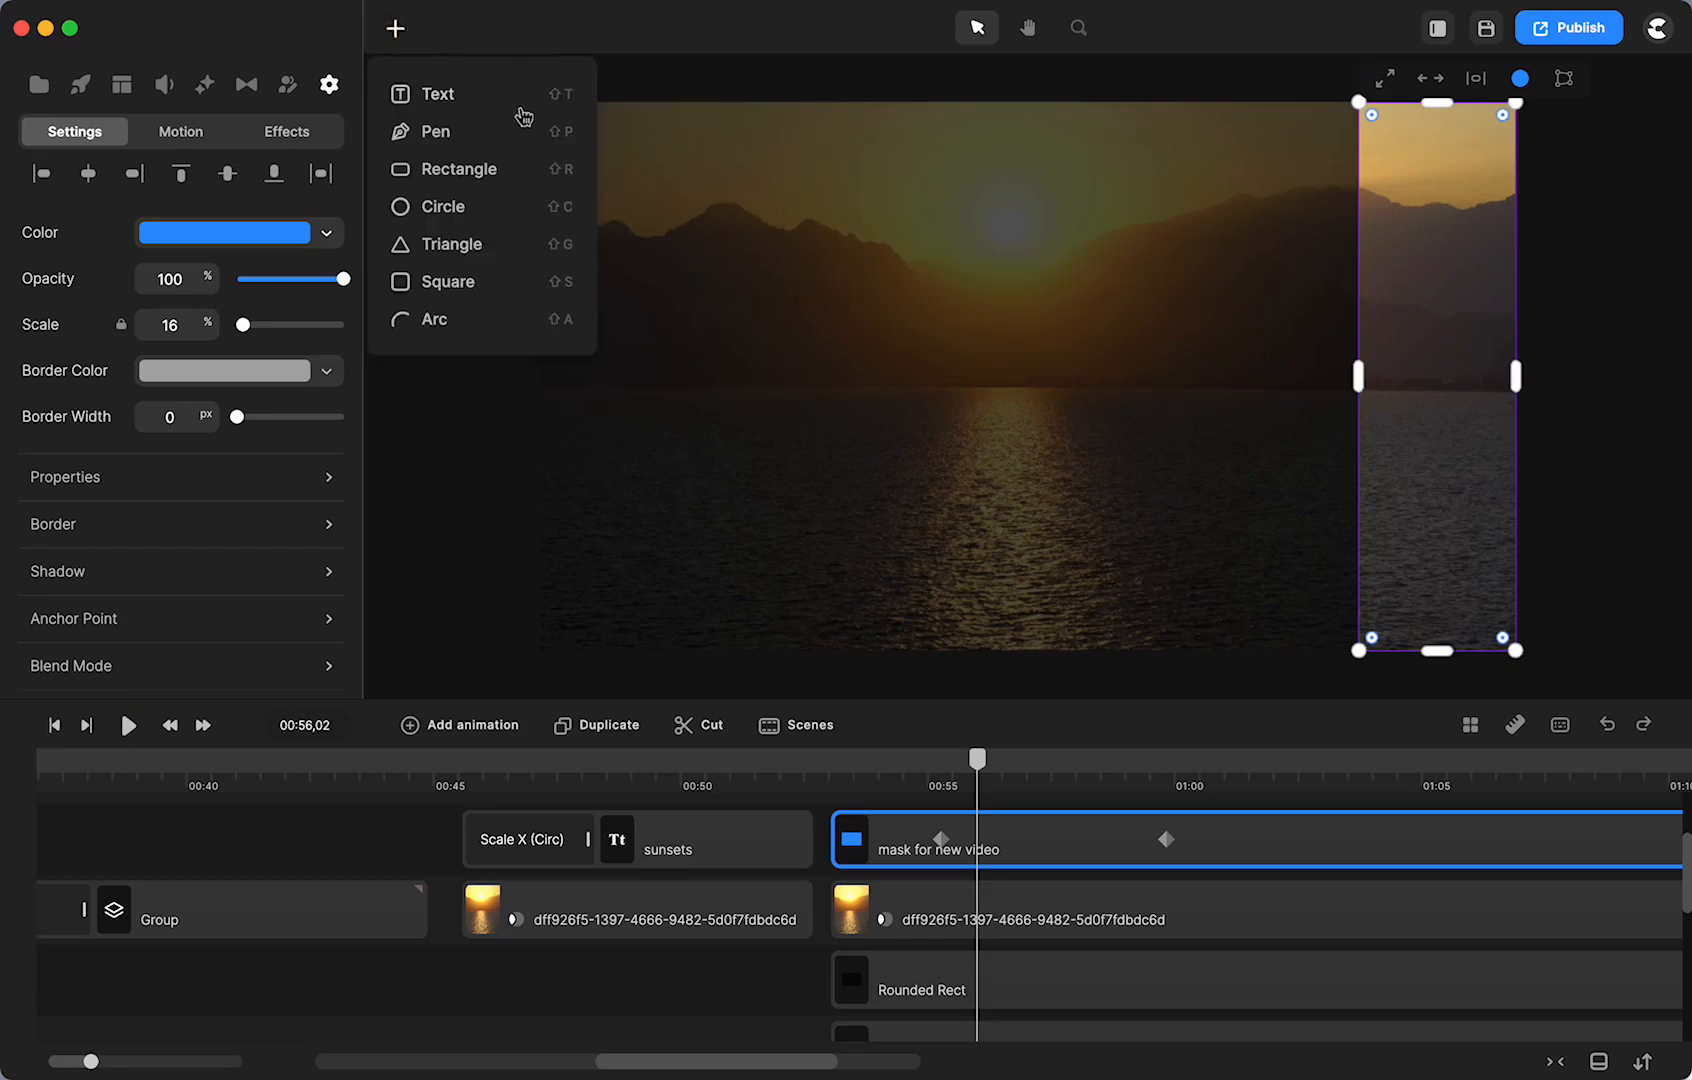
- Add a three-line text 'a poem / or inspirational / saying' starting near 00:53
{"action": "left_click", "coordinate": [446, 104]}
{"action": "double_click", "coordinate": [982, 375]}
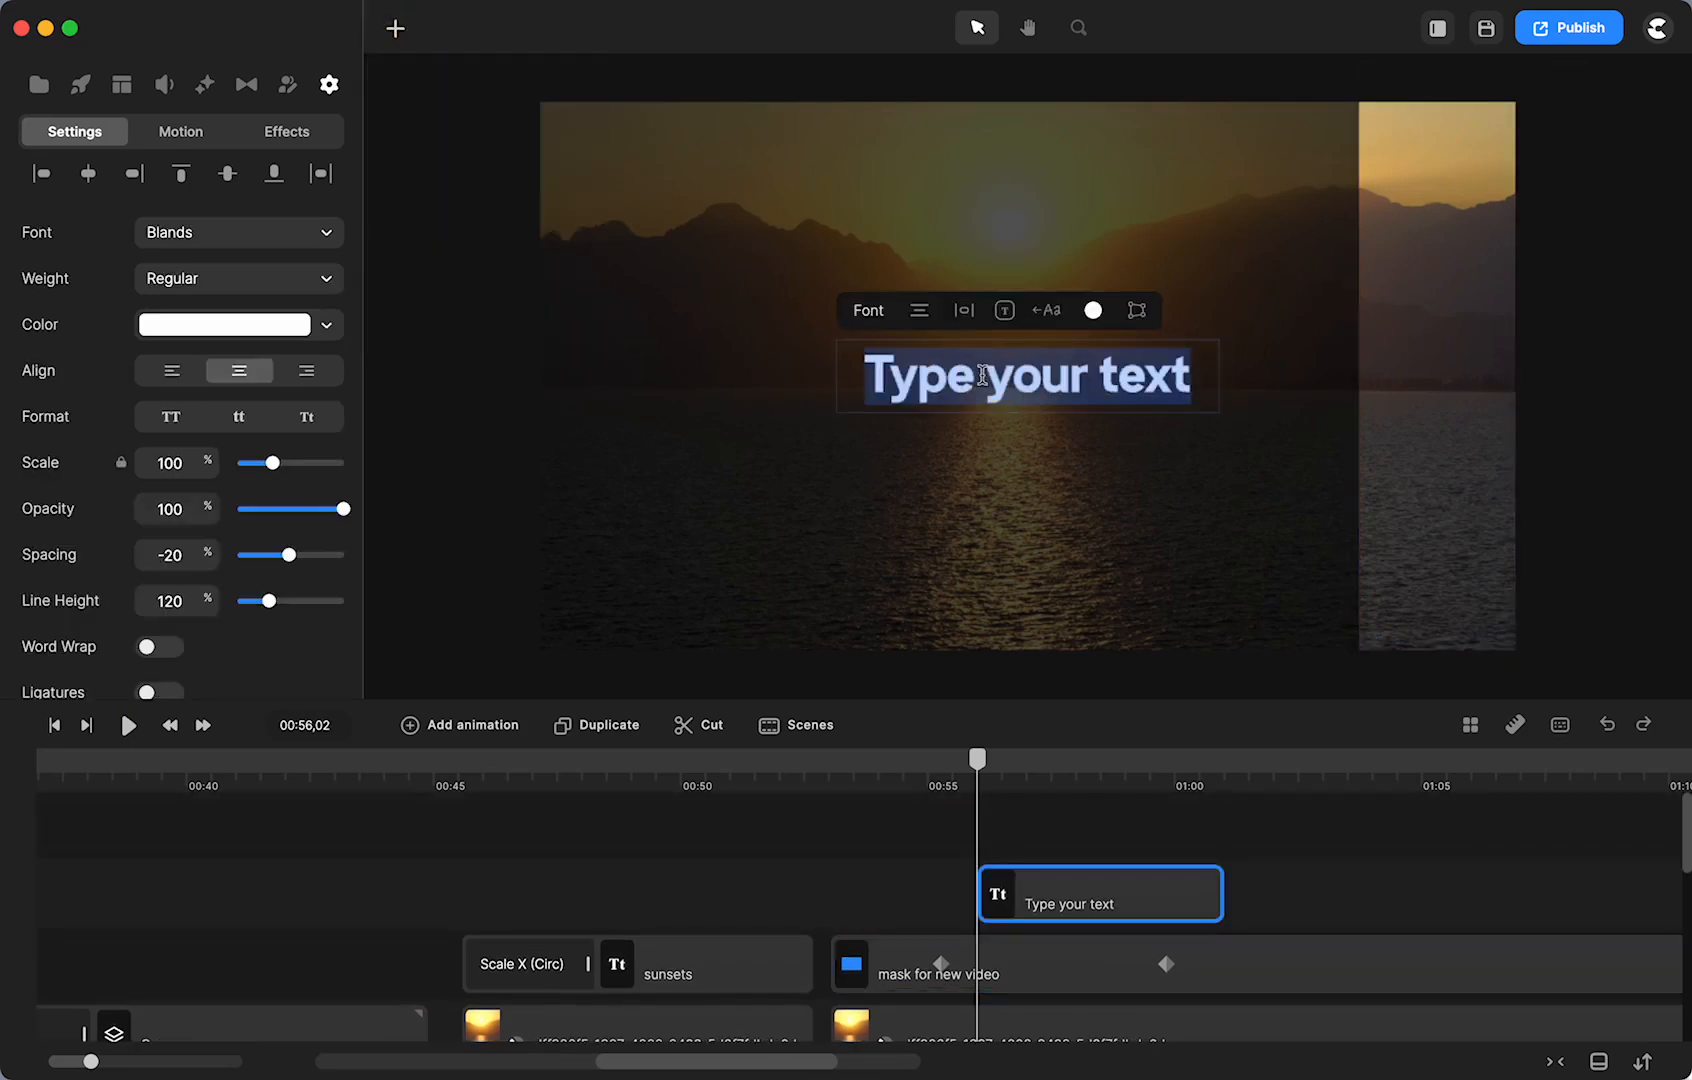
{"action": "type", "text": "a poem"}
{"action": "key", "text": "Return"}
{"action": "type", "text": "or inspirational"}
{"action": "key", "text": "Return"}
{"action": "type", "text": "s"}
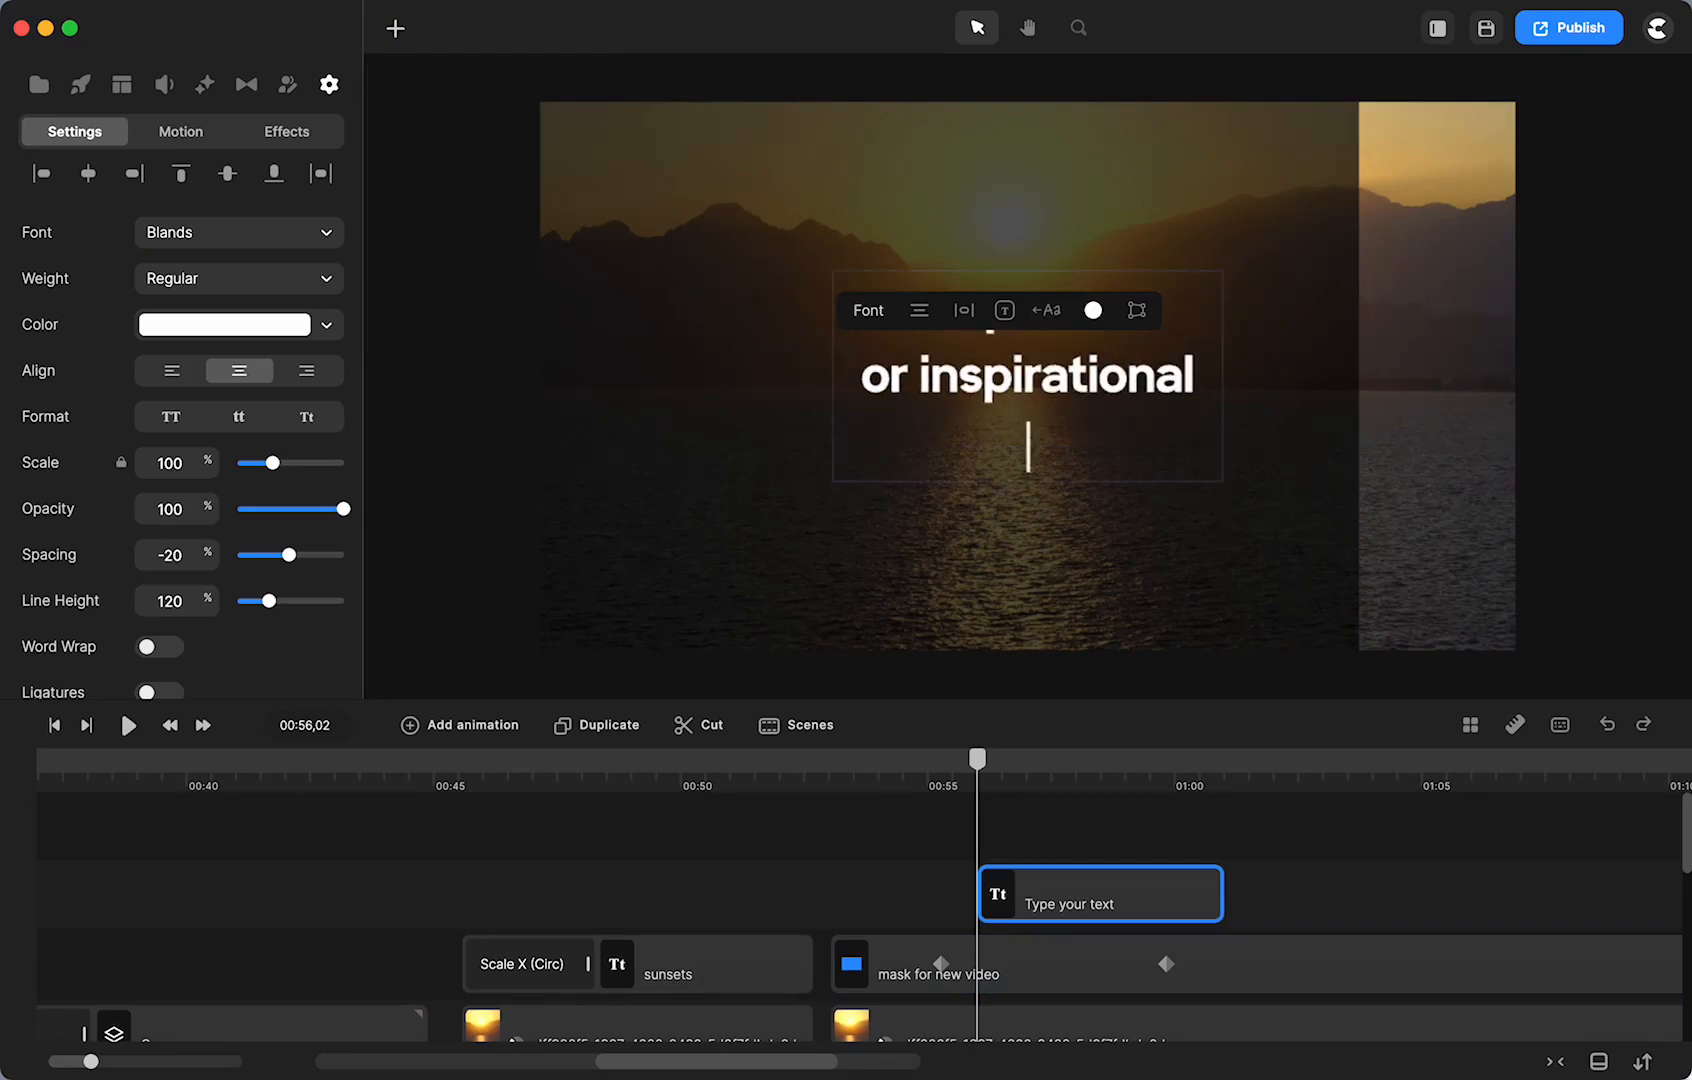
{"action": "type", "text": "aying"}
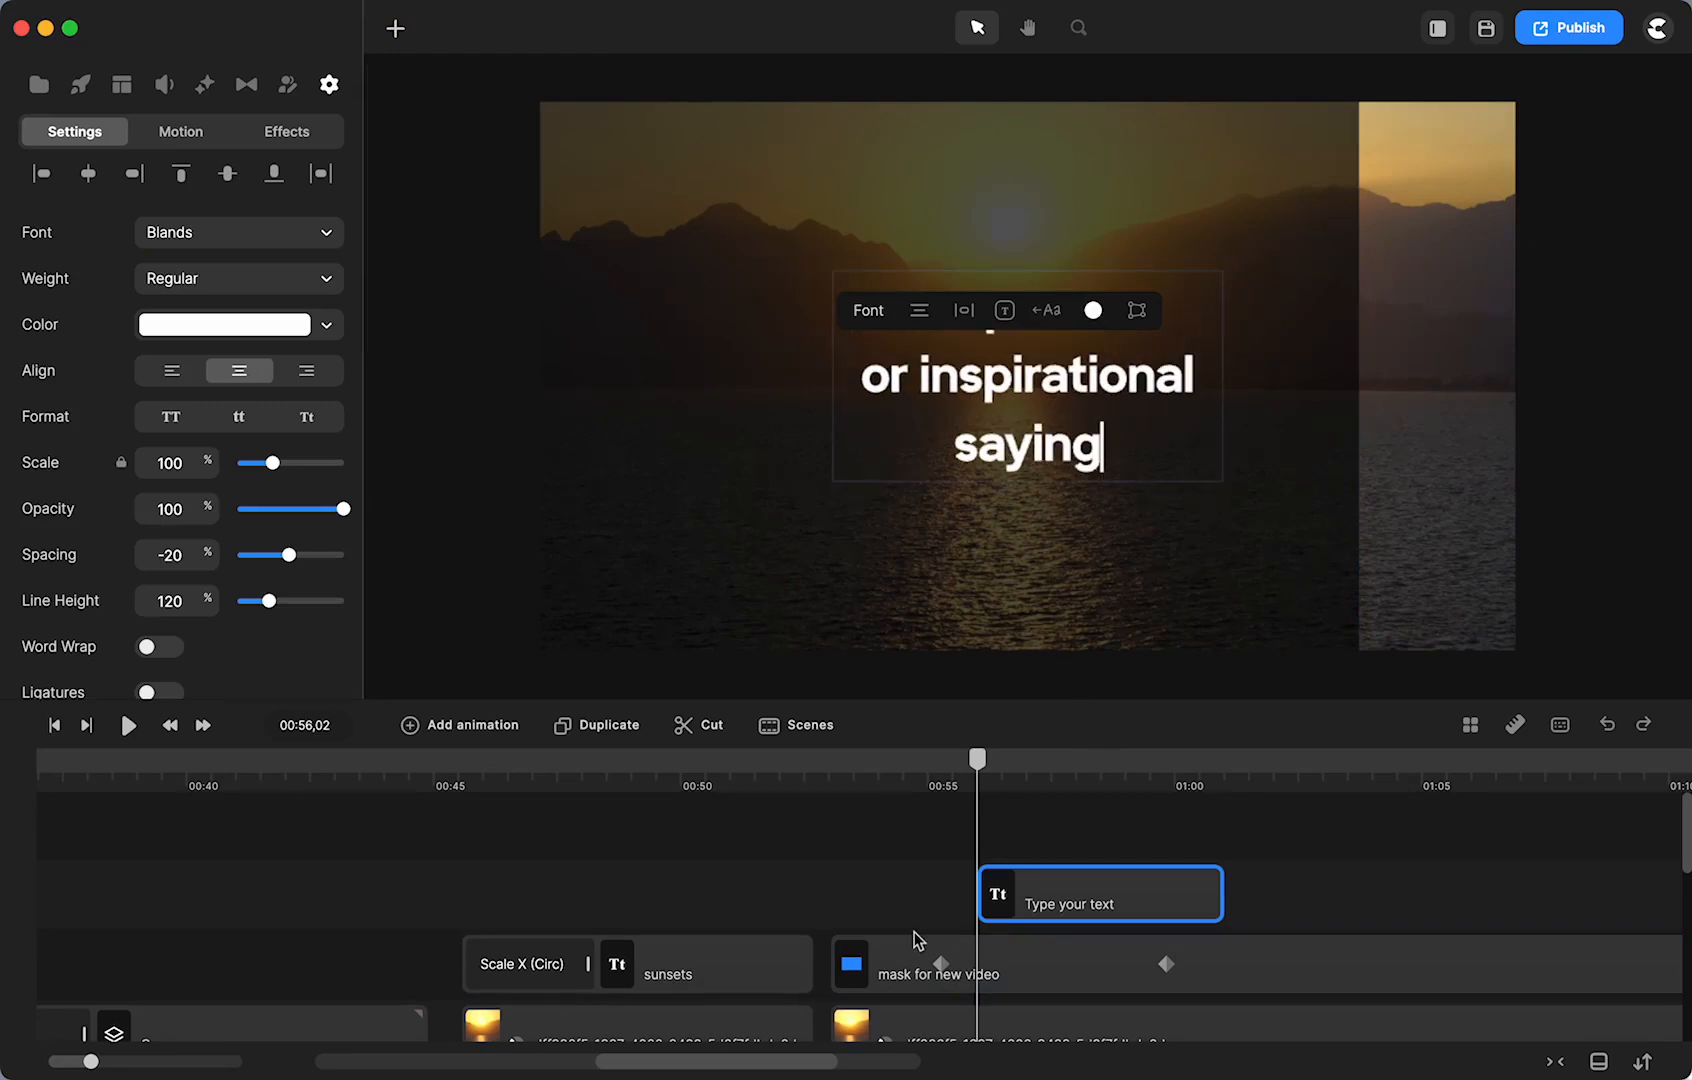
{"action": "left_click_drag", "start_coordinate": [1030, 903], "coordinate": [882, 908]}
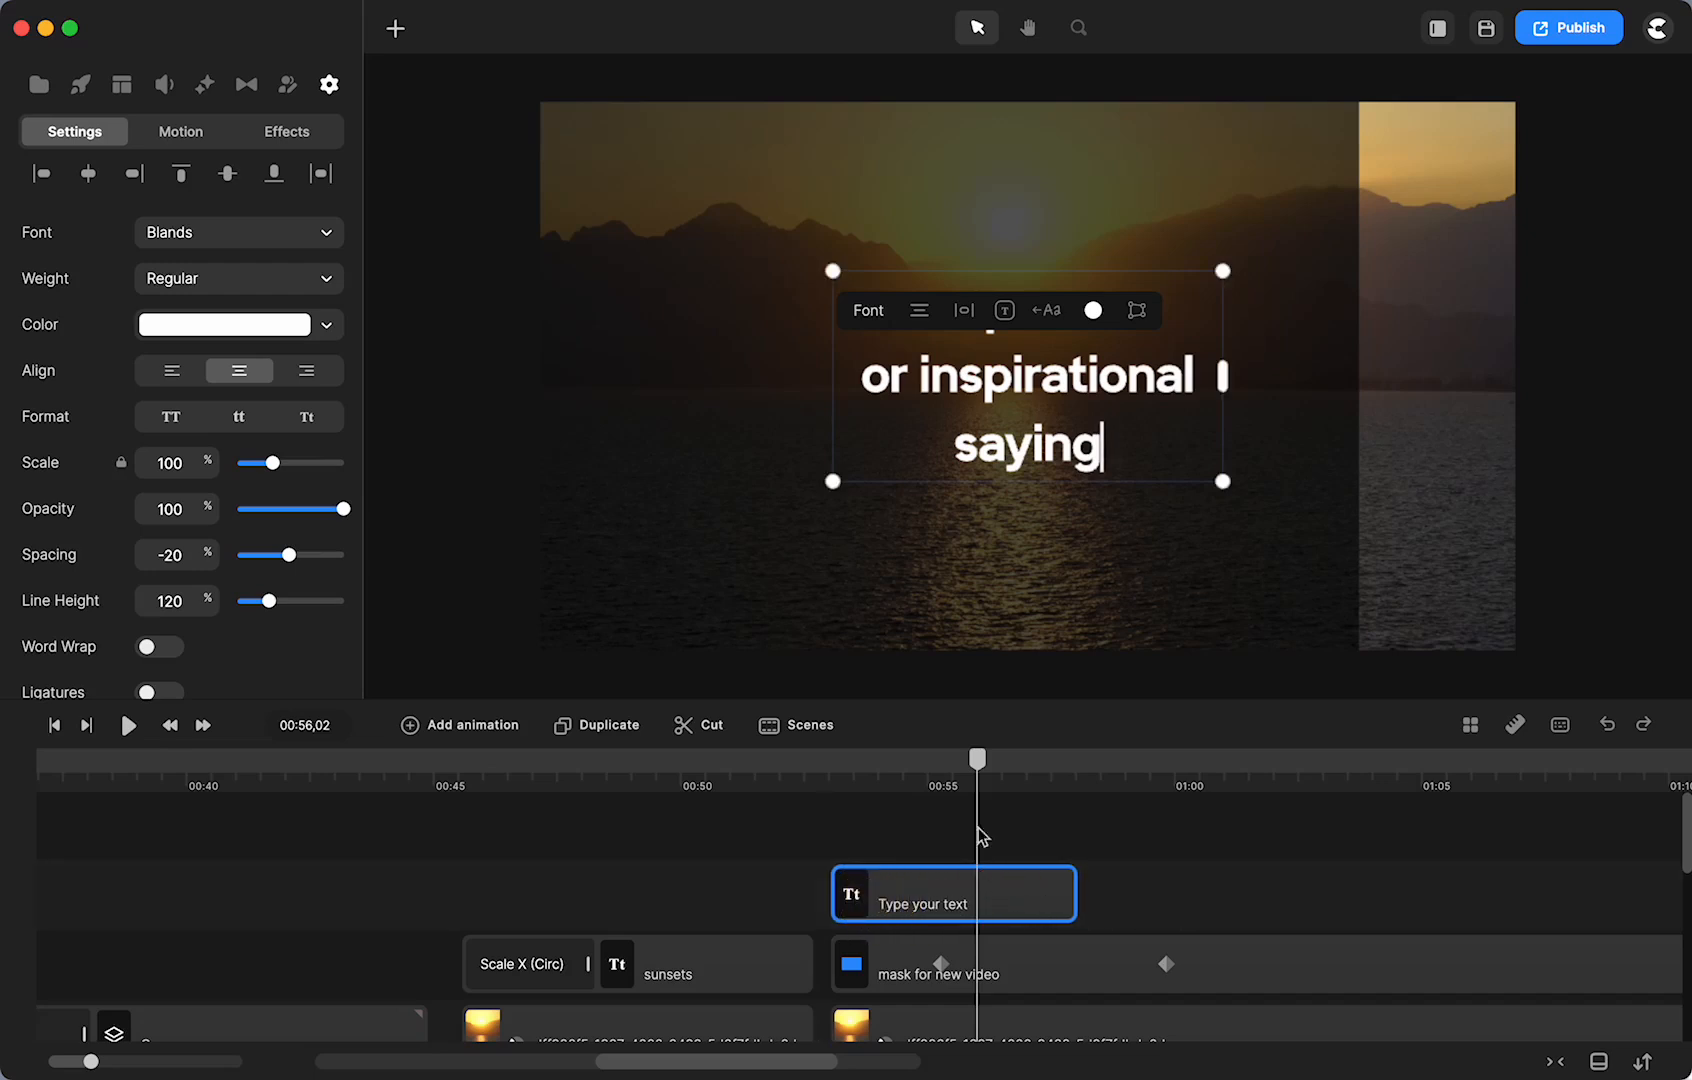
{"action": "left_click", "coordinate": [976, 762]}
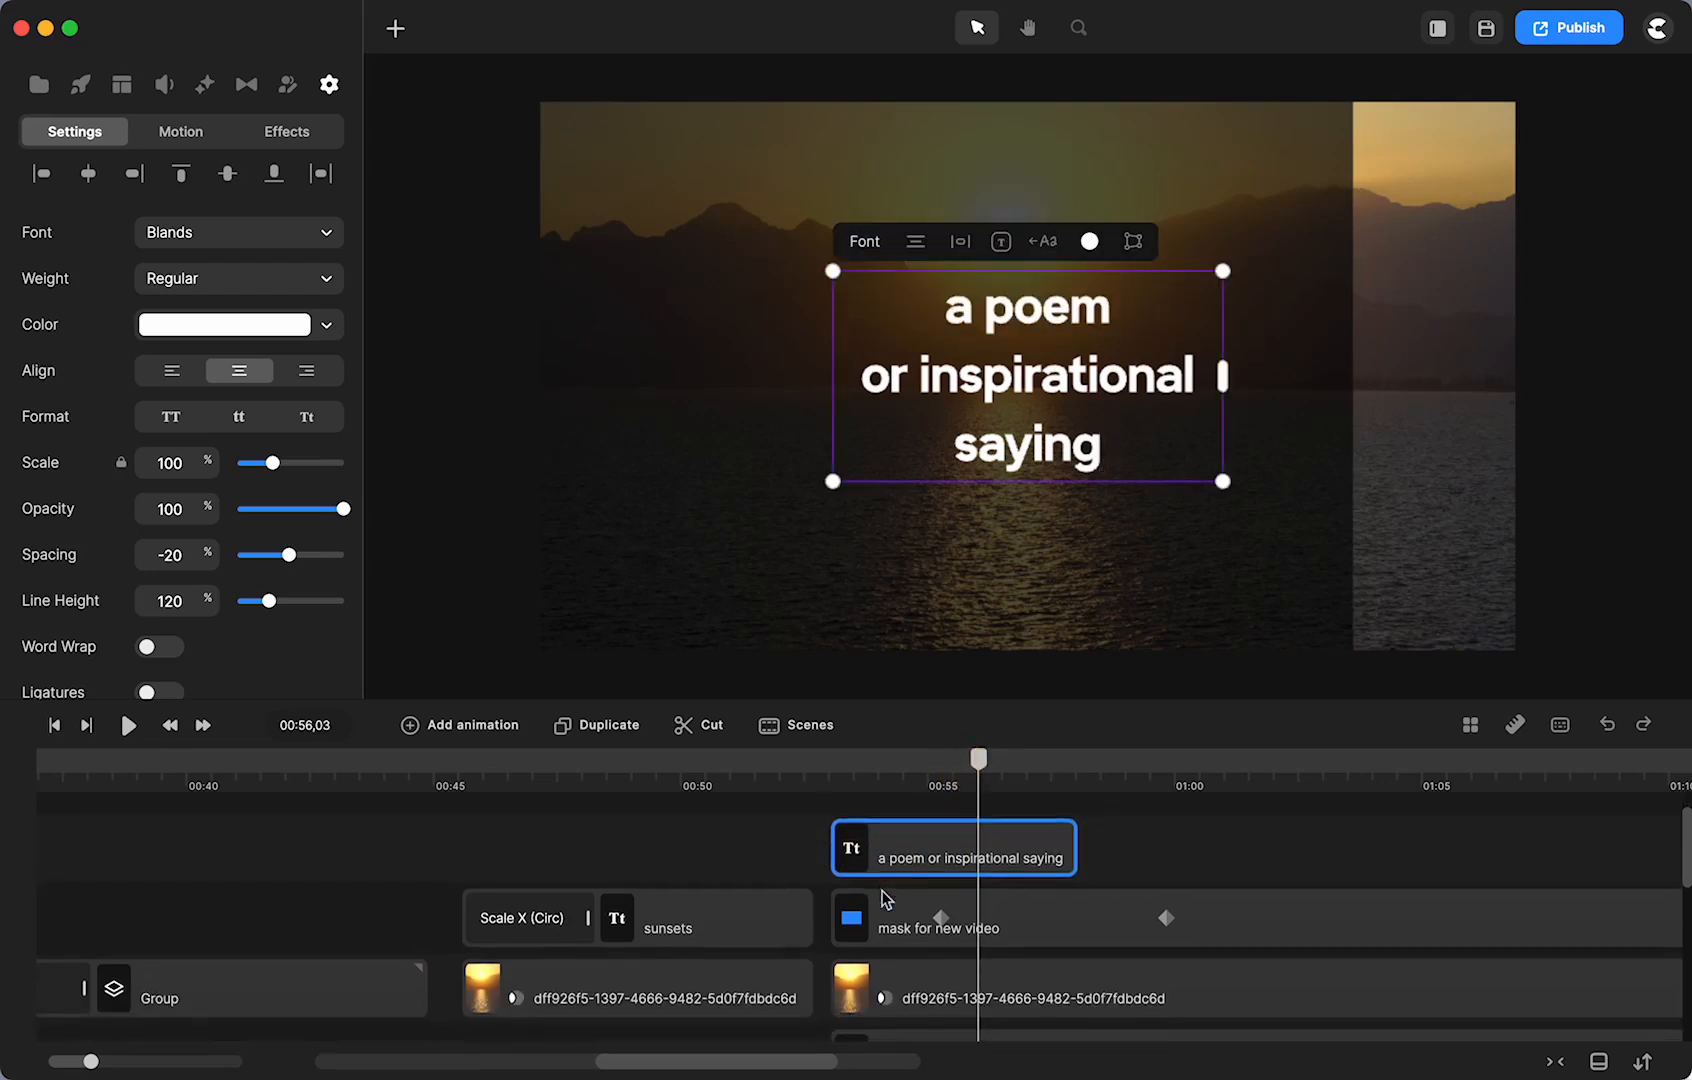
- Rearrange the tracks so the quote text sits on its own track, then preview the scene
{"action": "left_click_drag", "start_coordinate": [978, 762], "coordinate": [852, 762]}
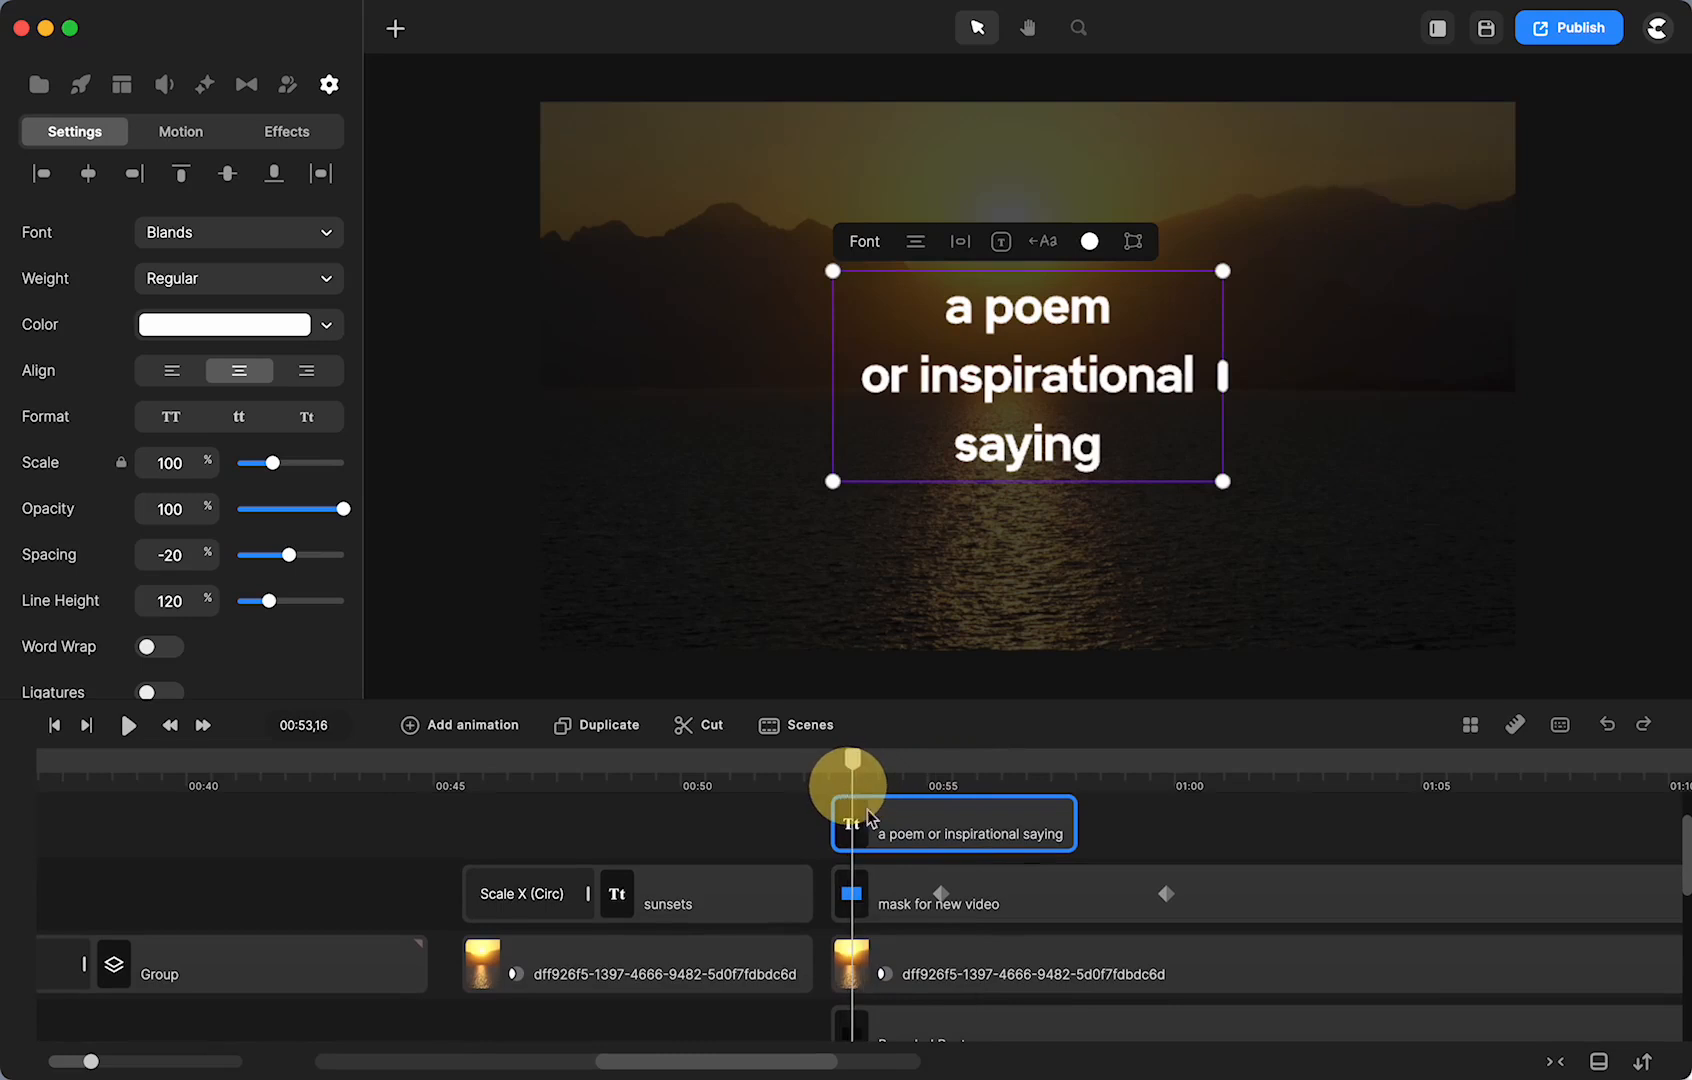
{"action": "left_click", "coordinate": [884, 845]}
{"action": "scroll", "coordinate": [884, 860], "scroll_direction": "down", "scroll_amount": 5}
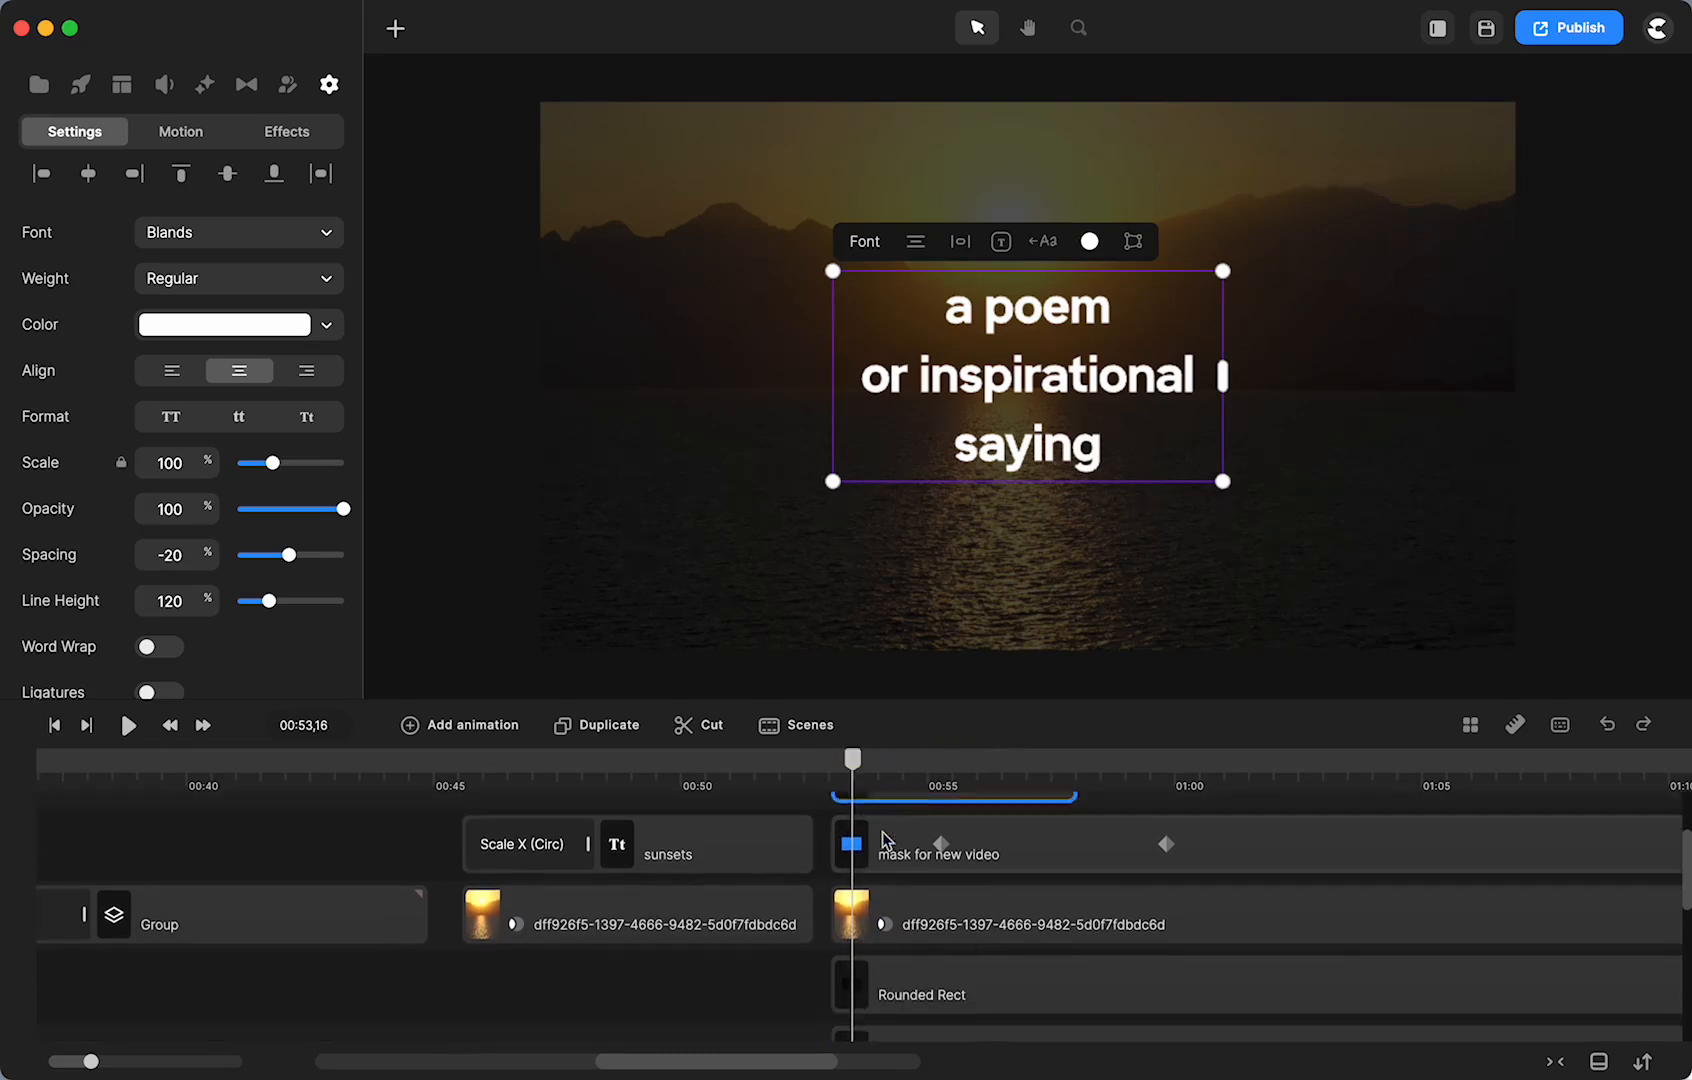
{"action": "left_click", "coordinate": [893, 925]}
{"action": "left_click_drag", "start_coordinate": [891, 924], "coordinate": [891, 962]}
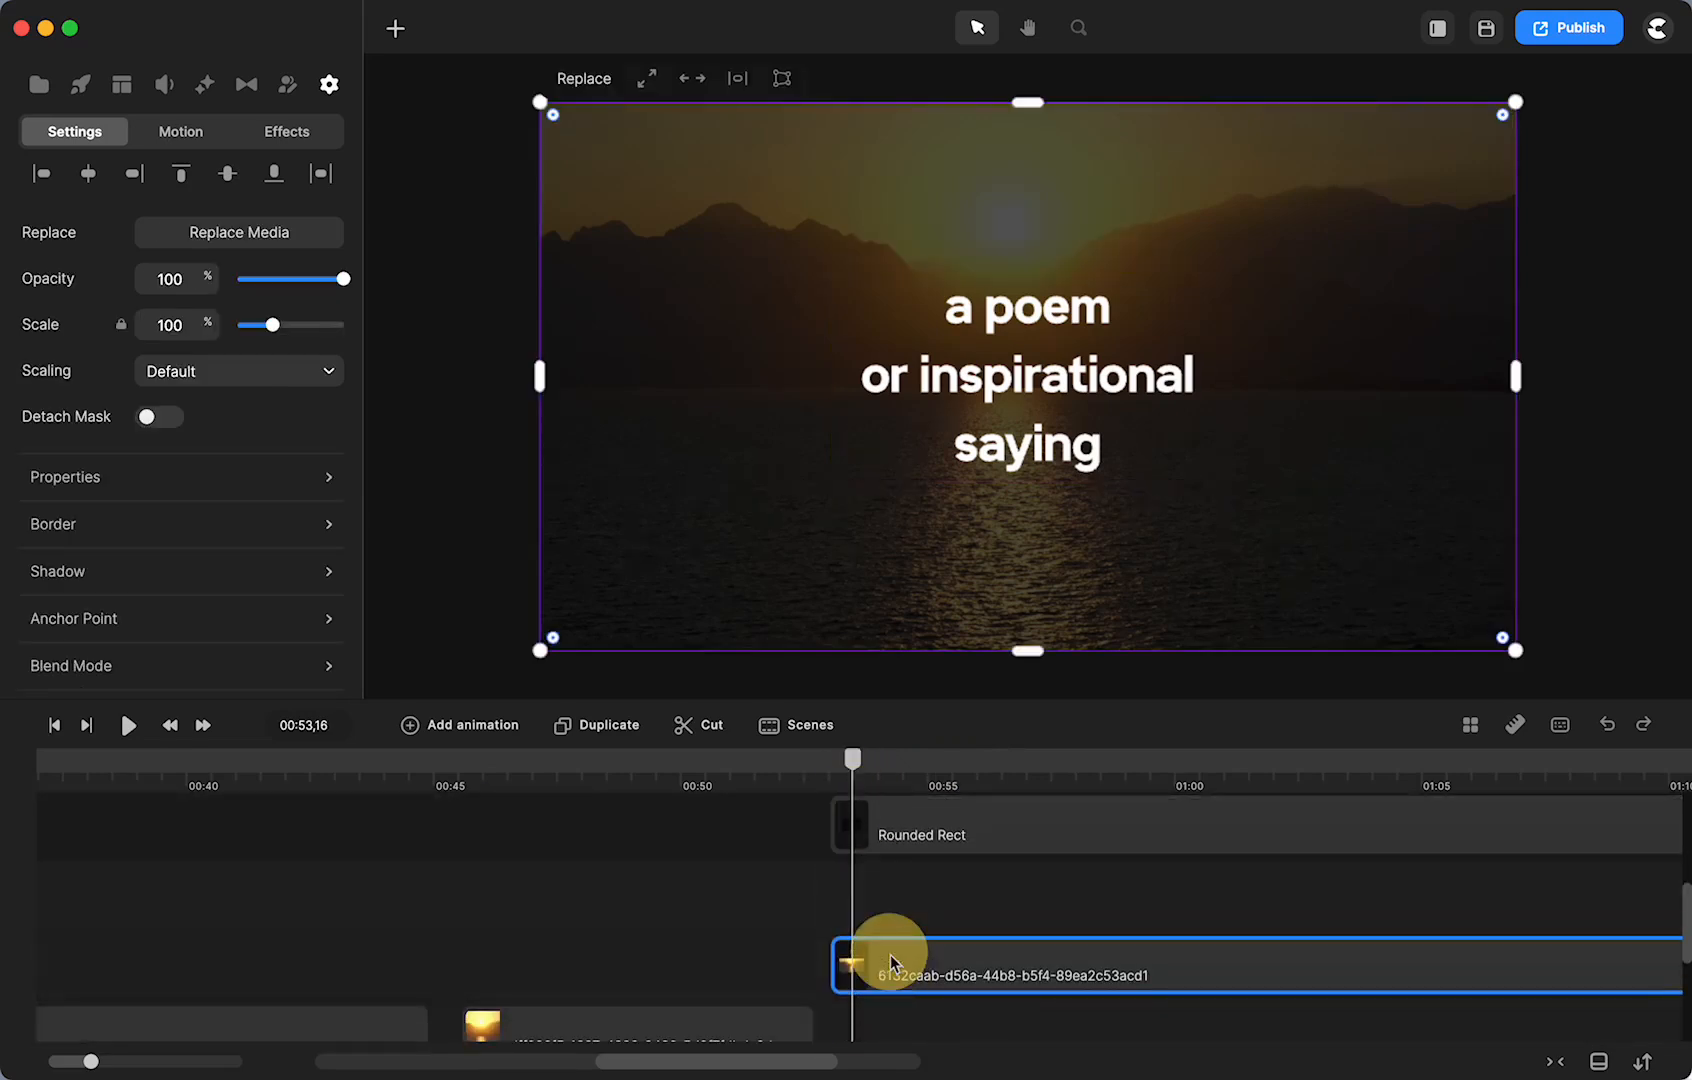
{"action": "left_click_drag", "start_coordinate": [891, 838], "coordinate": [889, 975]}
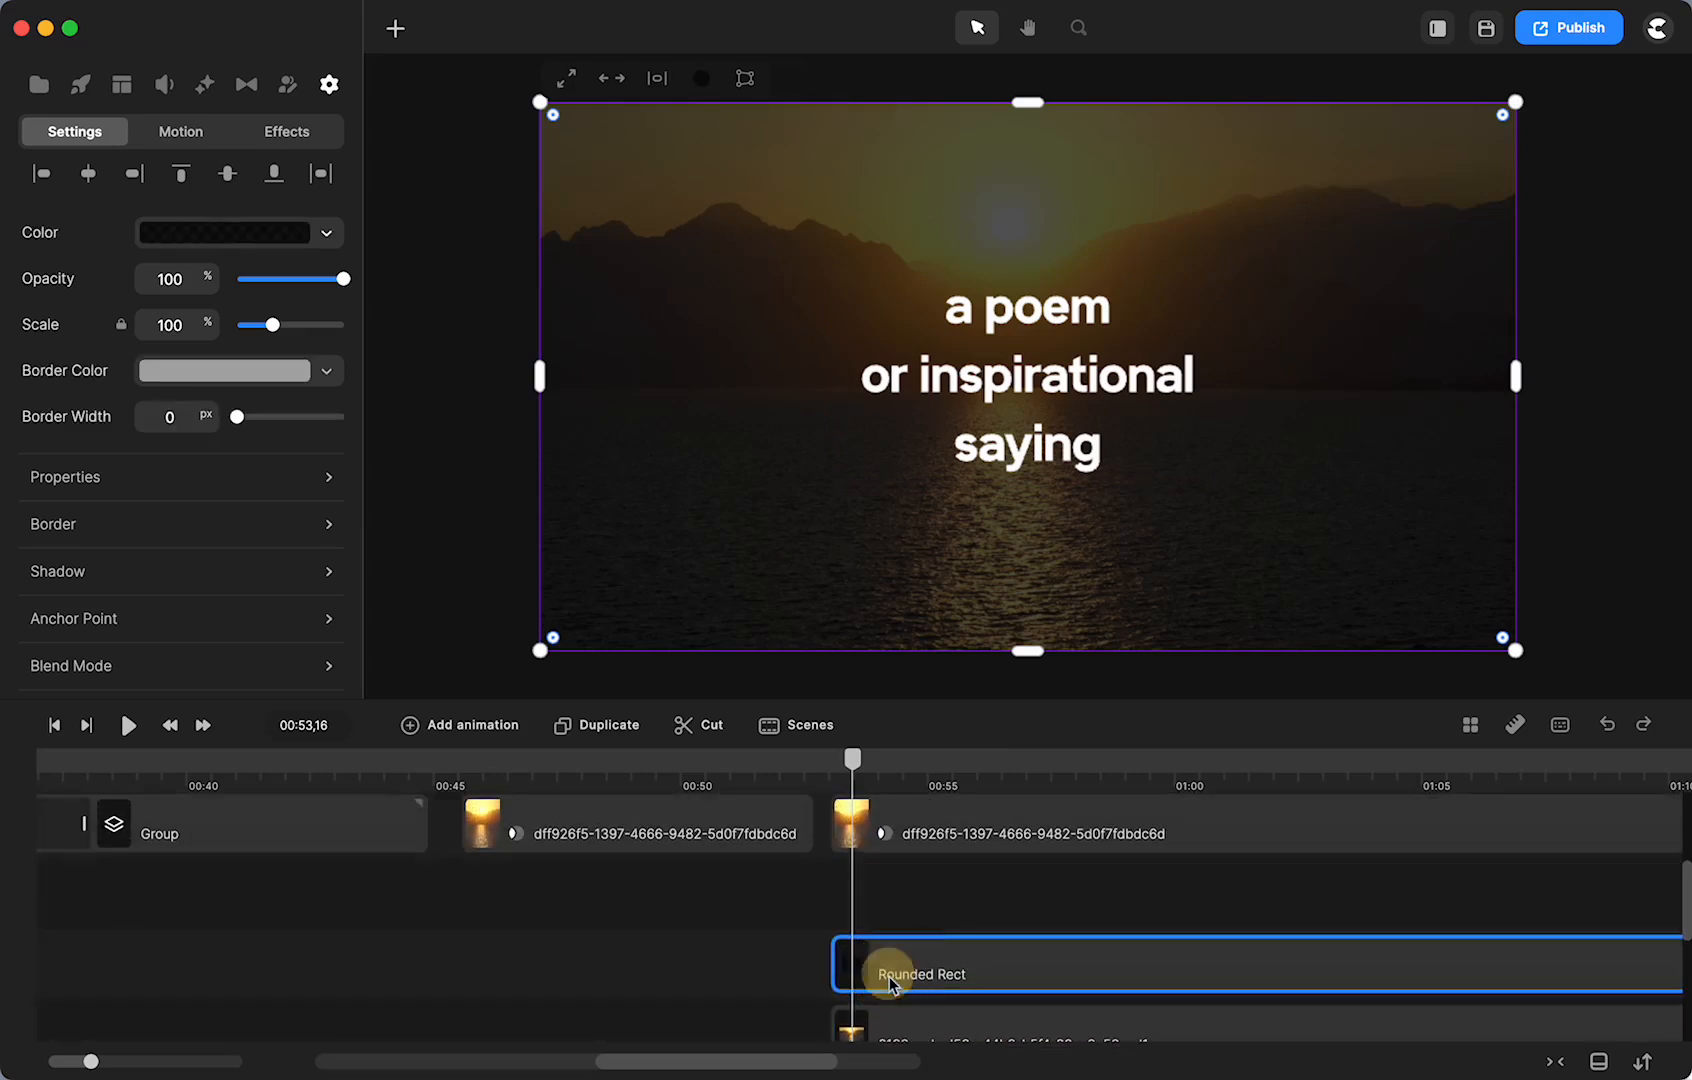
{"action": "scroll", "coordinate": [889, 976], "scroll_direction": "up", "scroll_amount": 5}
{"action": "left_click_drag", "start_coordinate": [888, 845], "coordinate": [870, 997]}
{"action": "left_click_drag", "start_coordinate": [997, 1003], "coordinate": [915, 940]}
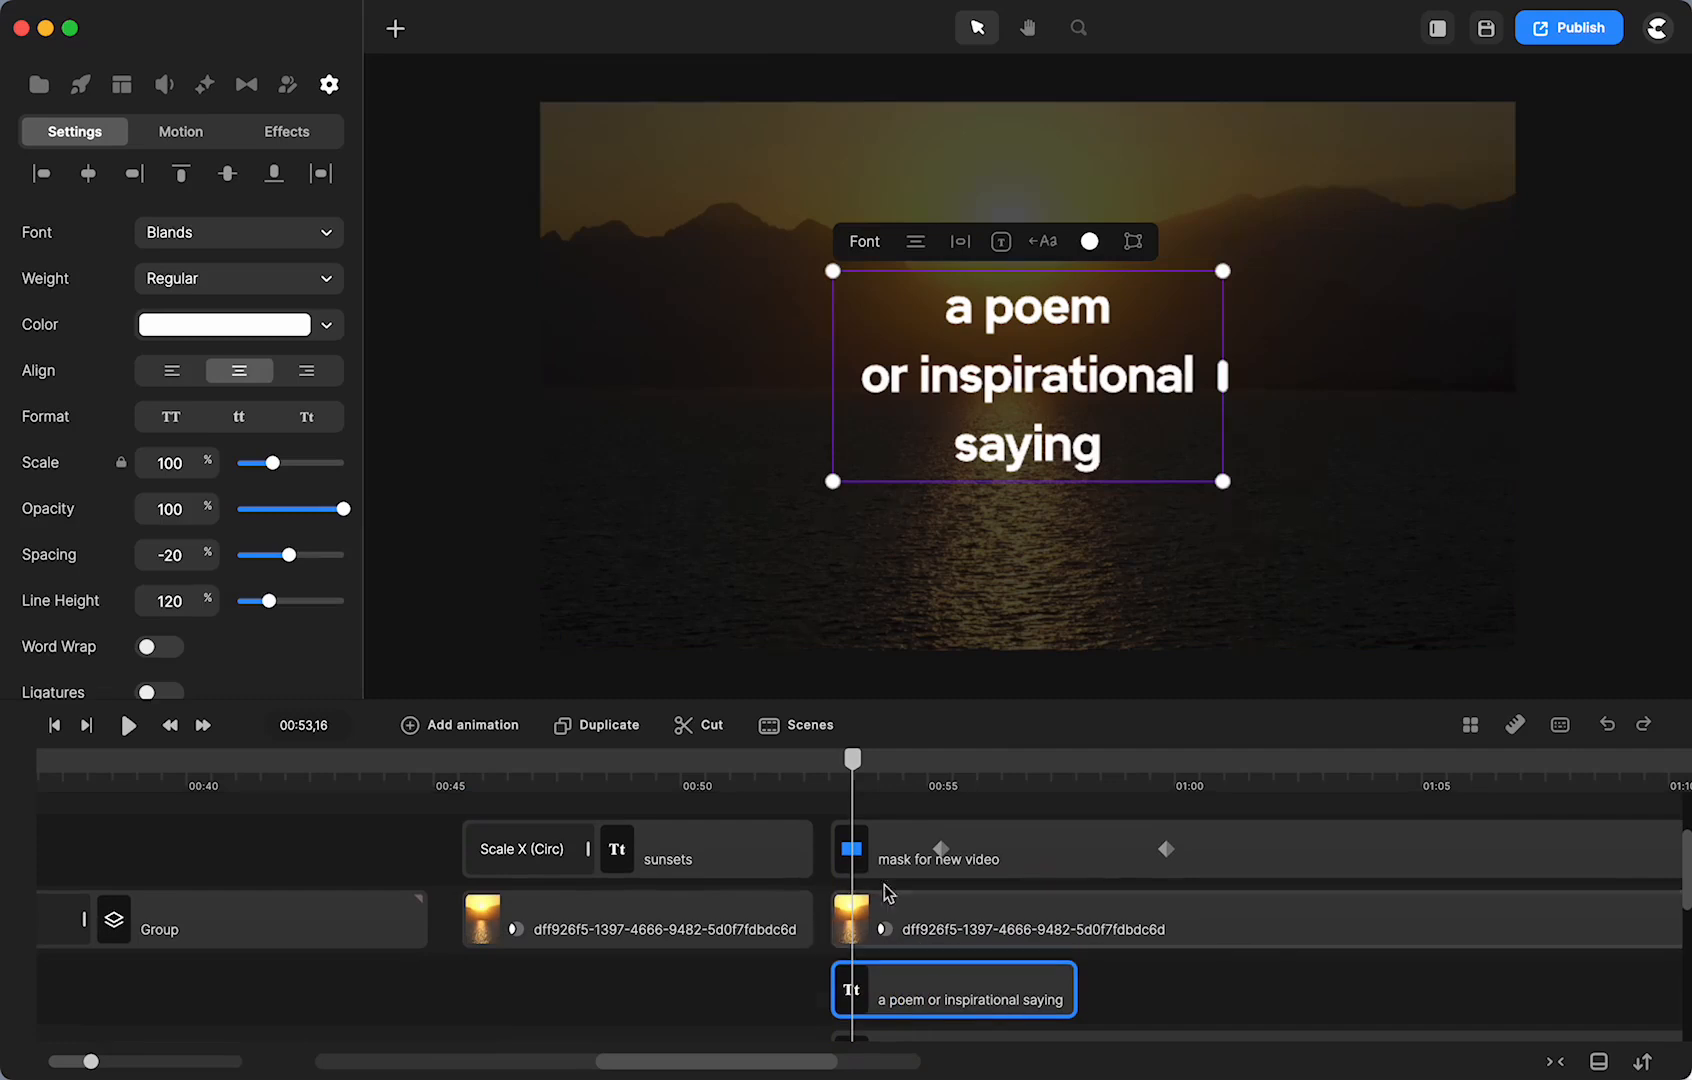
{"action": "mouse_move", "coordinate": [848, 790]}
{"action": "left_mouse_down"}
{"action": "mouse_move", "coordinate": [797, 782]}
{"action": "mouse_move", "coordinate": [828, 793]}
{"action": "left_mouse_up"}
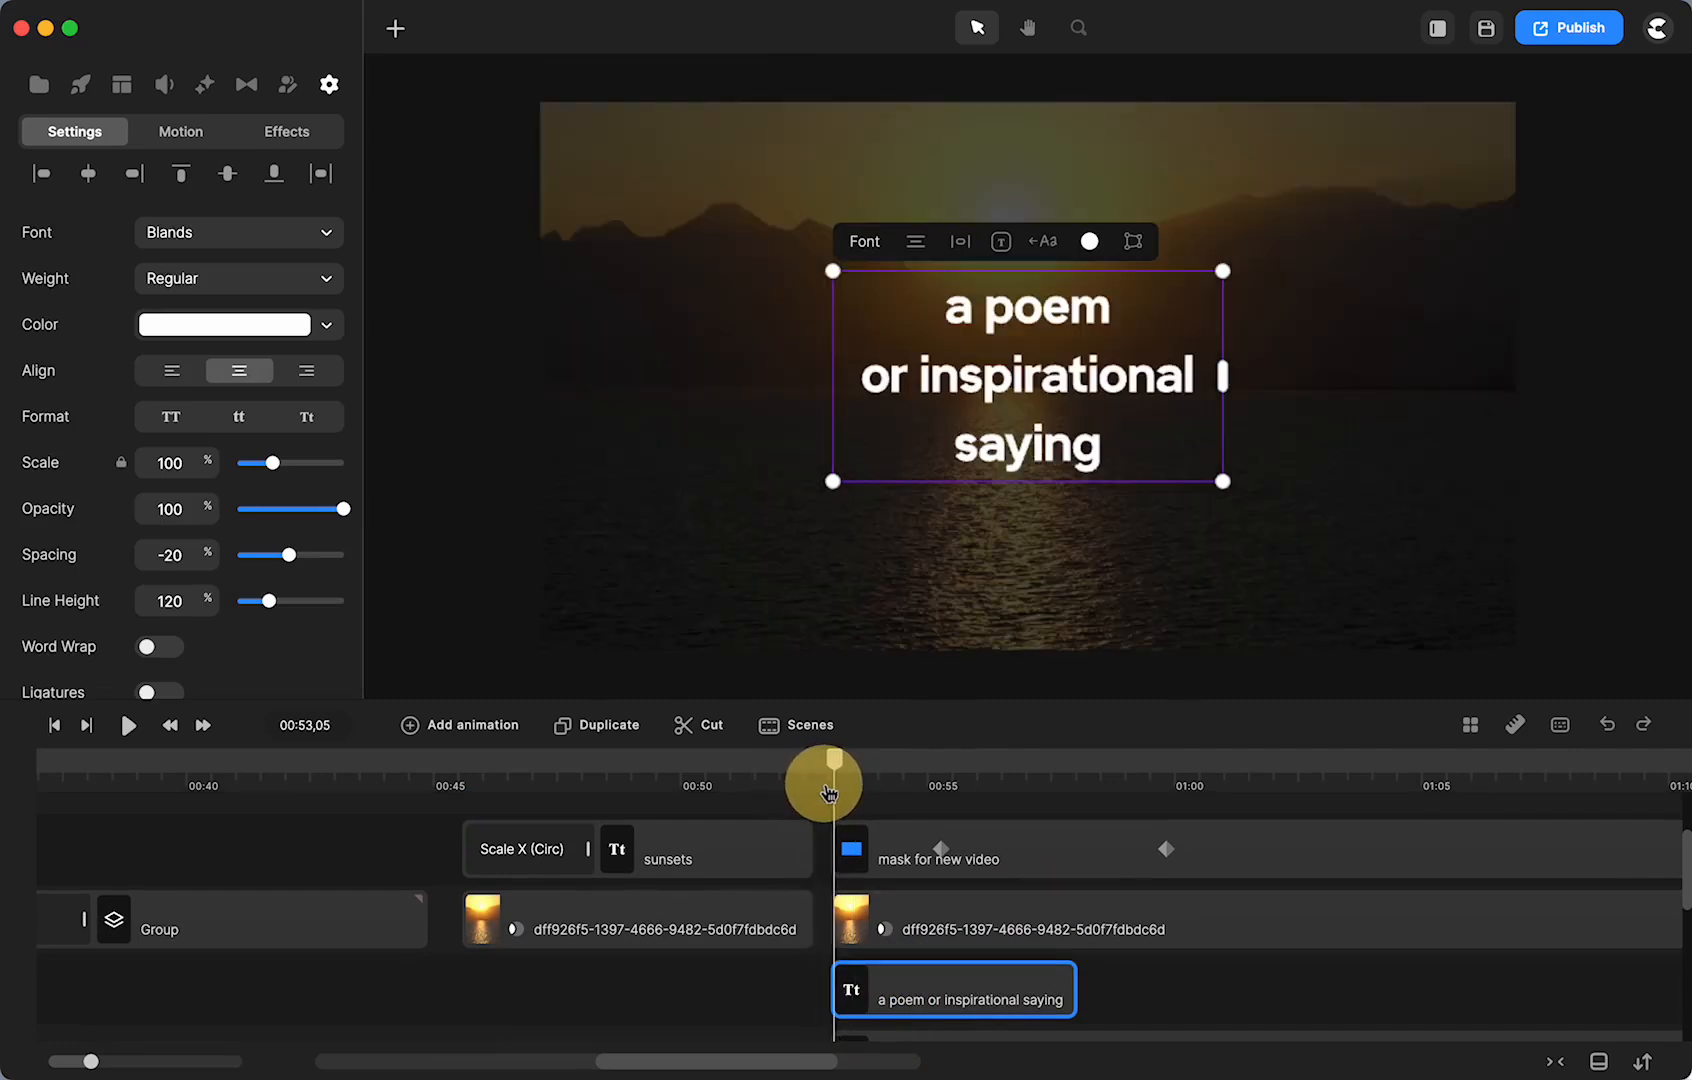
{"action": "scroll", "coordinate": [906, 955], "scroll_direction": "down", "scroll_amount": 1}
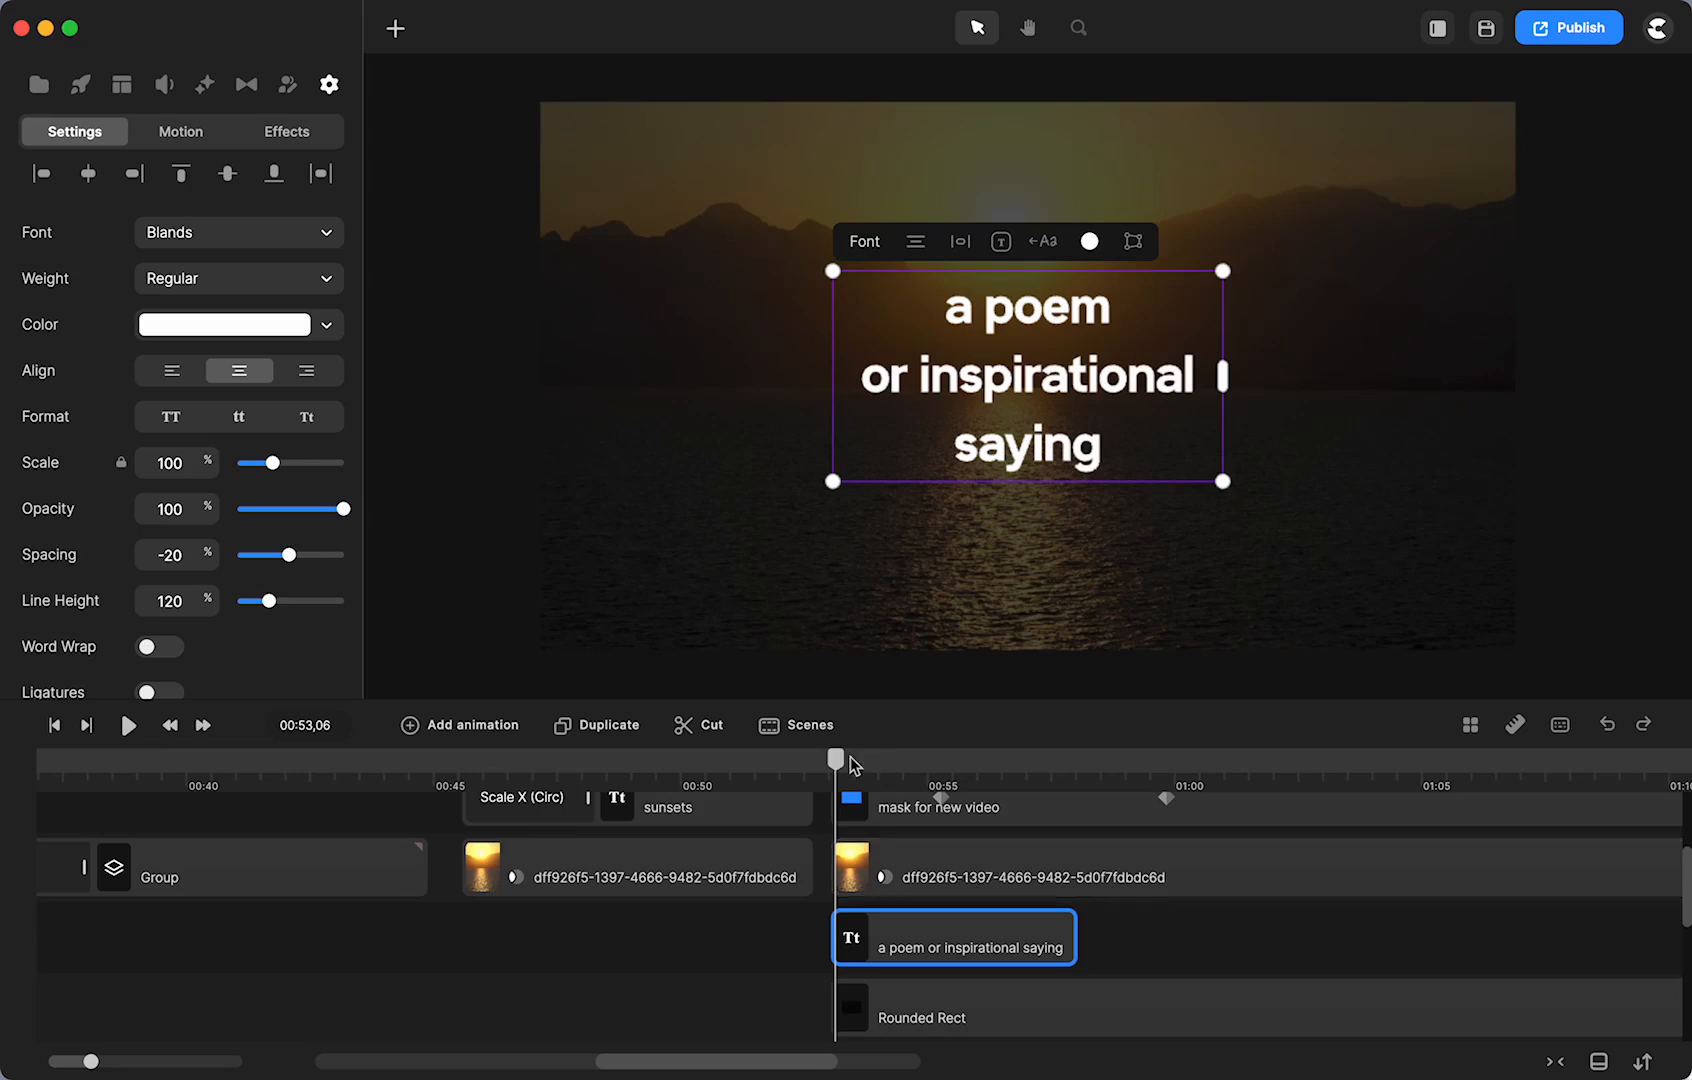
{"action": "left_click_drag", "start_coordinate": [836, 763], "coordinate": [1073, 805]}
- Trim the mask and dff926f5 footage clips together so they end around 01:02
{"action": "left_click", "coordinate": [1205, 932]}
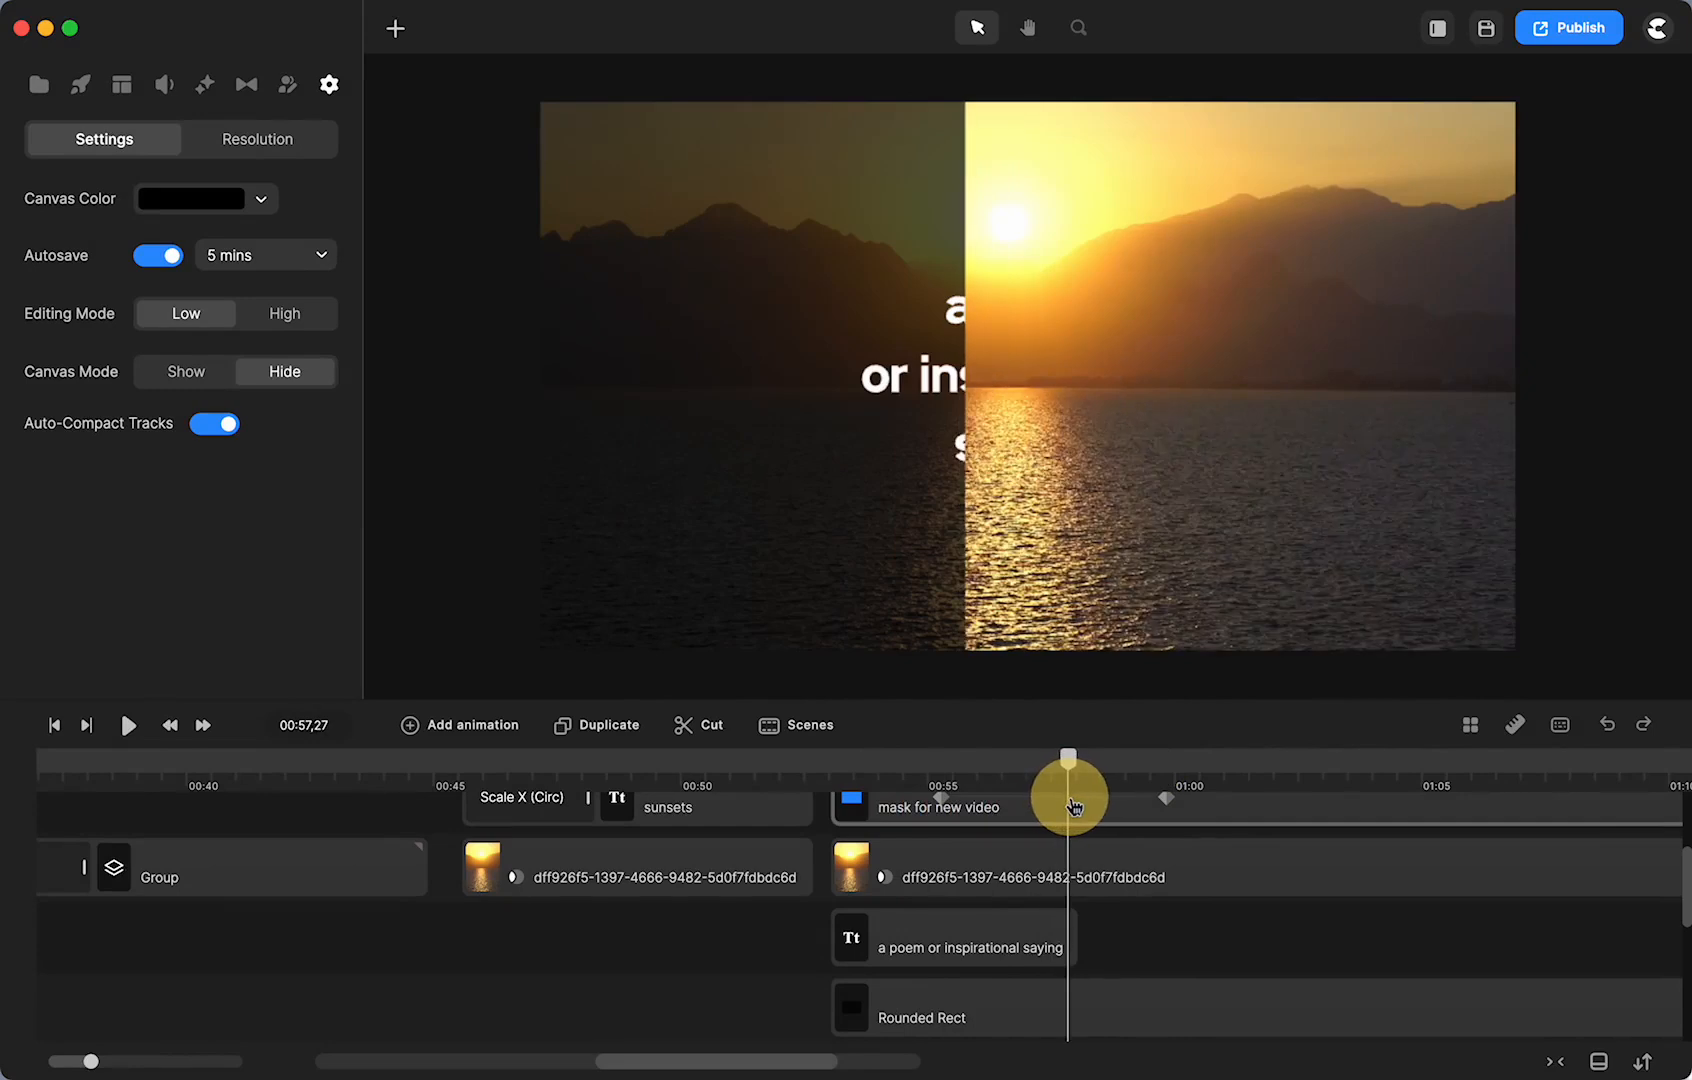
{"action": "left_click", "coordinate": [1073, 805]}
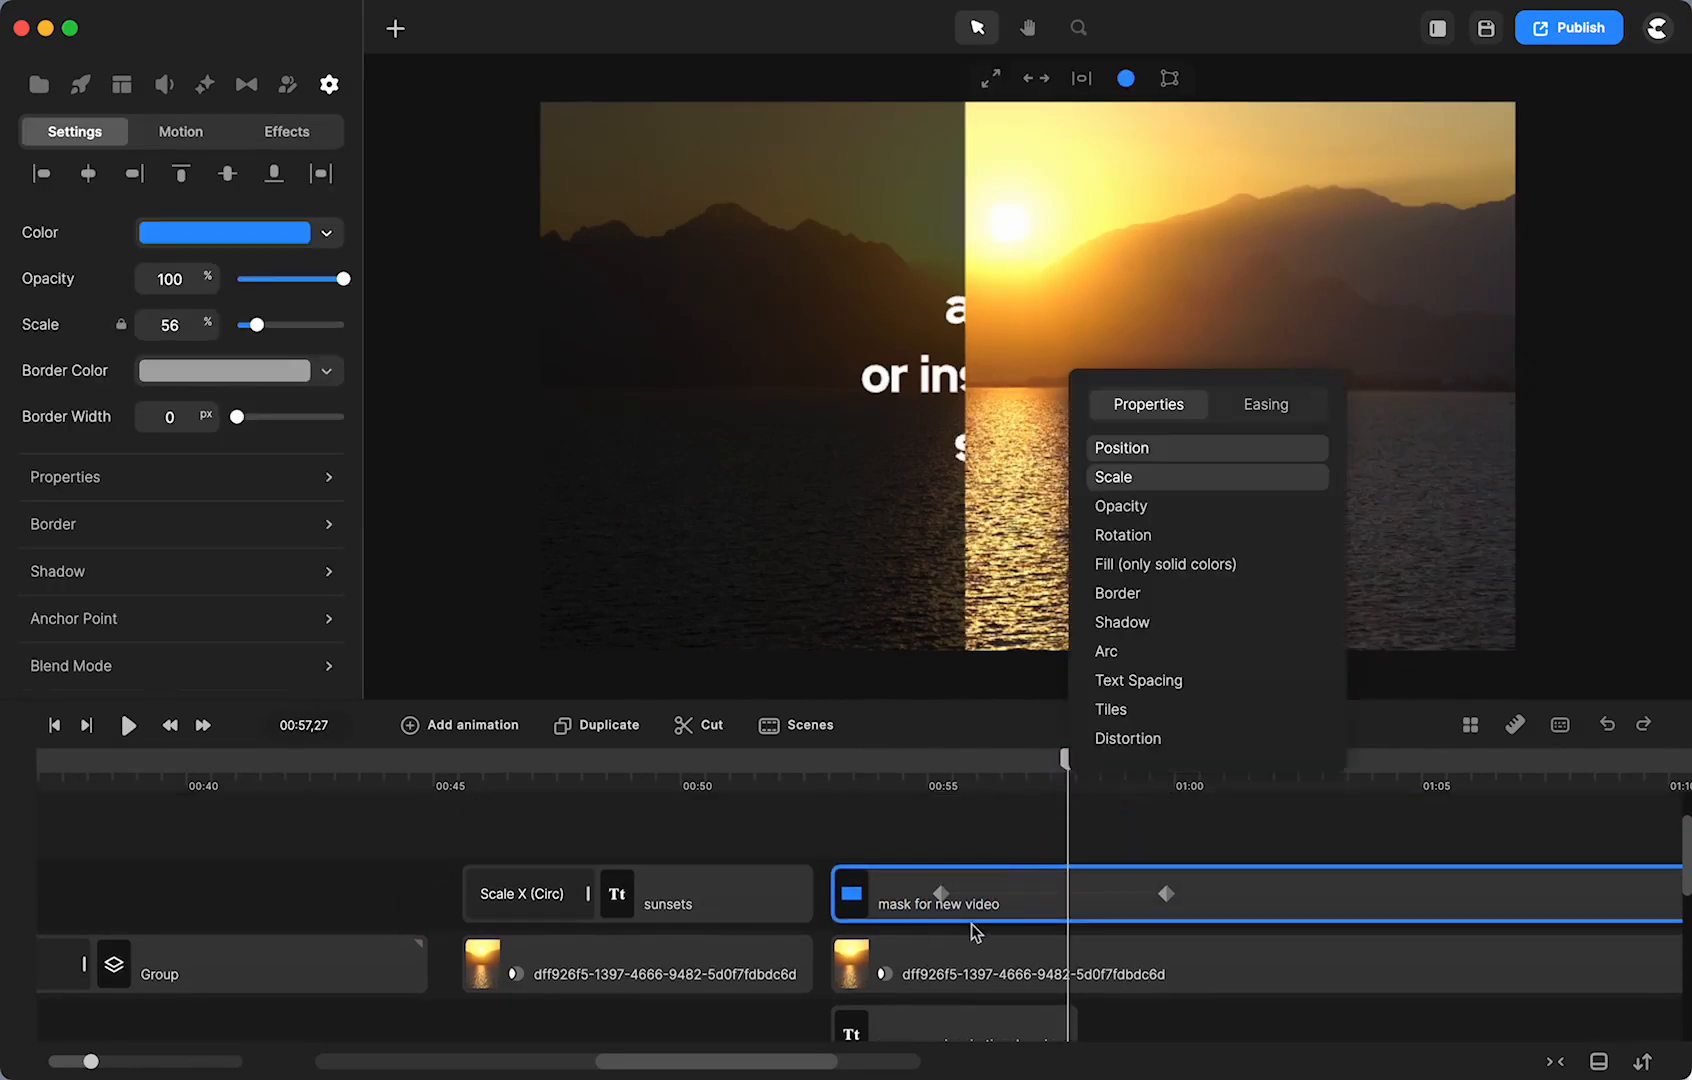
{"action": "scroll", "coordinate": [972, 923], "scroll_direction": "right", "scroll_amount": 5}
{"action": "scroll", "coordinate": [1015, 977], "scroll_direction": "right", "scroll_amount": 2}
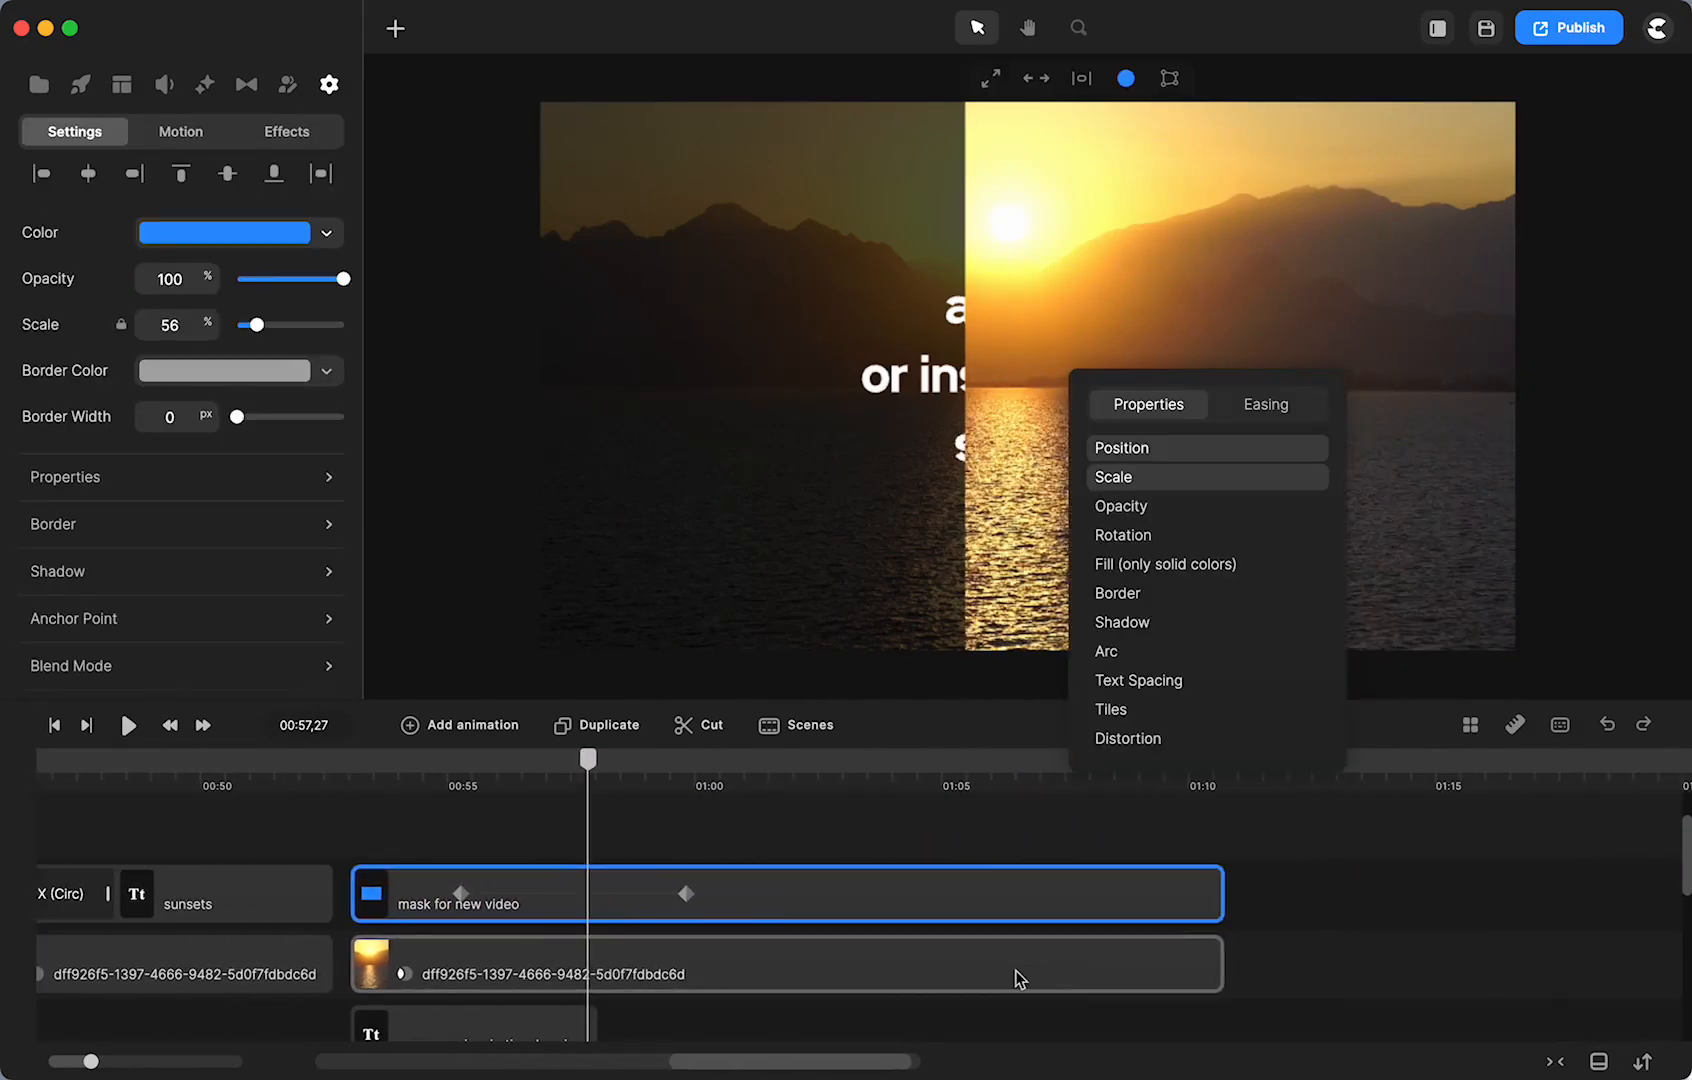
{"action": "left_click_drag", "start_coordinate": [1246, 982], "coordinate": [801, 1000]}
- Trim the Rounded Rect and 6132caab clips to the same end point
{"action": "scroll", "coordinate": [801, 1000], "scroll_direction": "down", "scroll_amount": 3}
{"action": "left_click_drag", "start_coordinate": [1315, 1012], "coordinate": [788, 928]}
{"action": "scroll", "coordinate": [788, 928], "scroll_direction": "up", "scroll_amount": 3}
{"action": "left_click", "coordinate": [933, 958]}
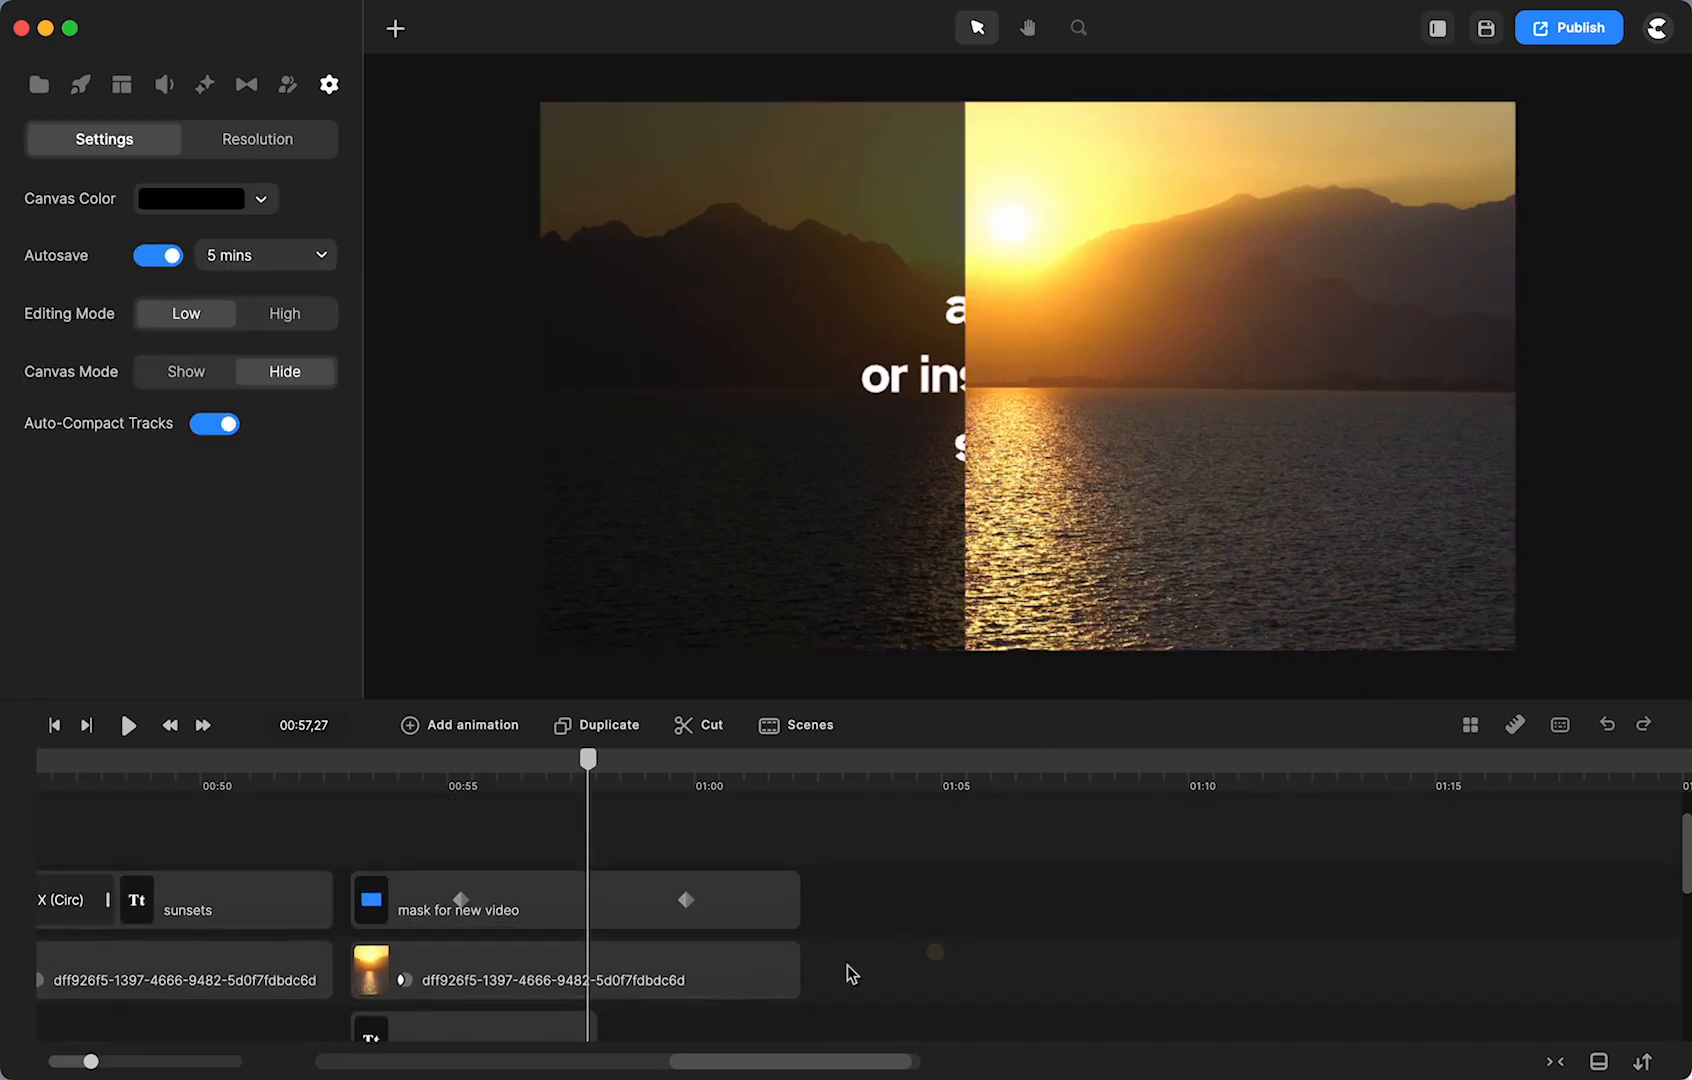
- Place the dff926f5 sunset video after the second scene and cut it off at 01:12
{"action": "left_click", "coordinate": [37, 86]}
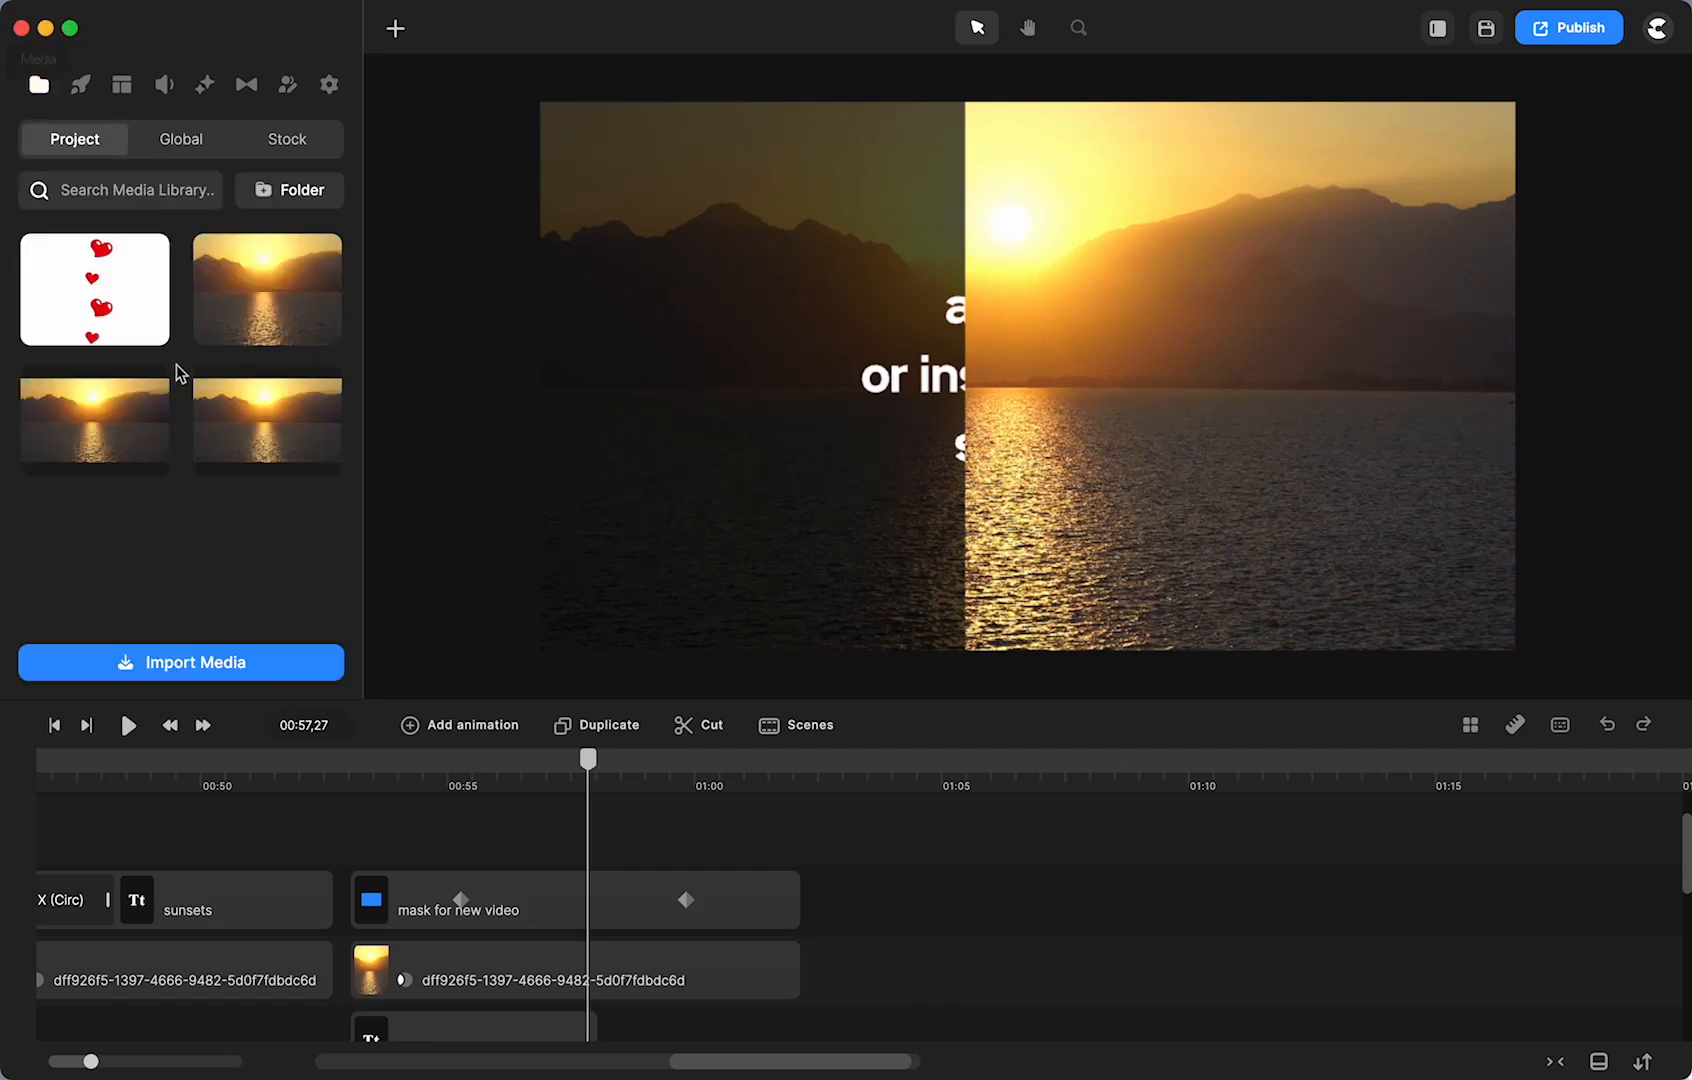
{"action": "left_click_drag", "start_coordinate": [268, 290], "coordinate": [886, 901]}
{"action": "left_click", "coordinate": [1296, 772]}
{"action": "left_click", "coordinate": [1352, 895]}
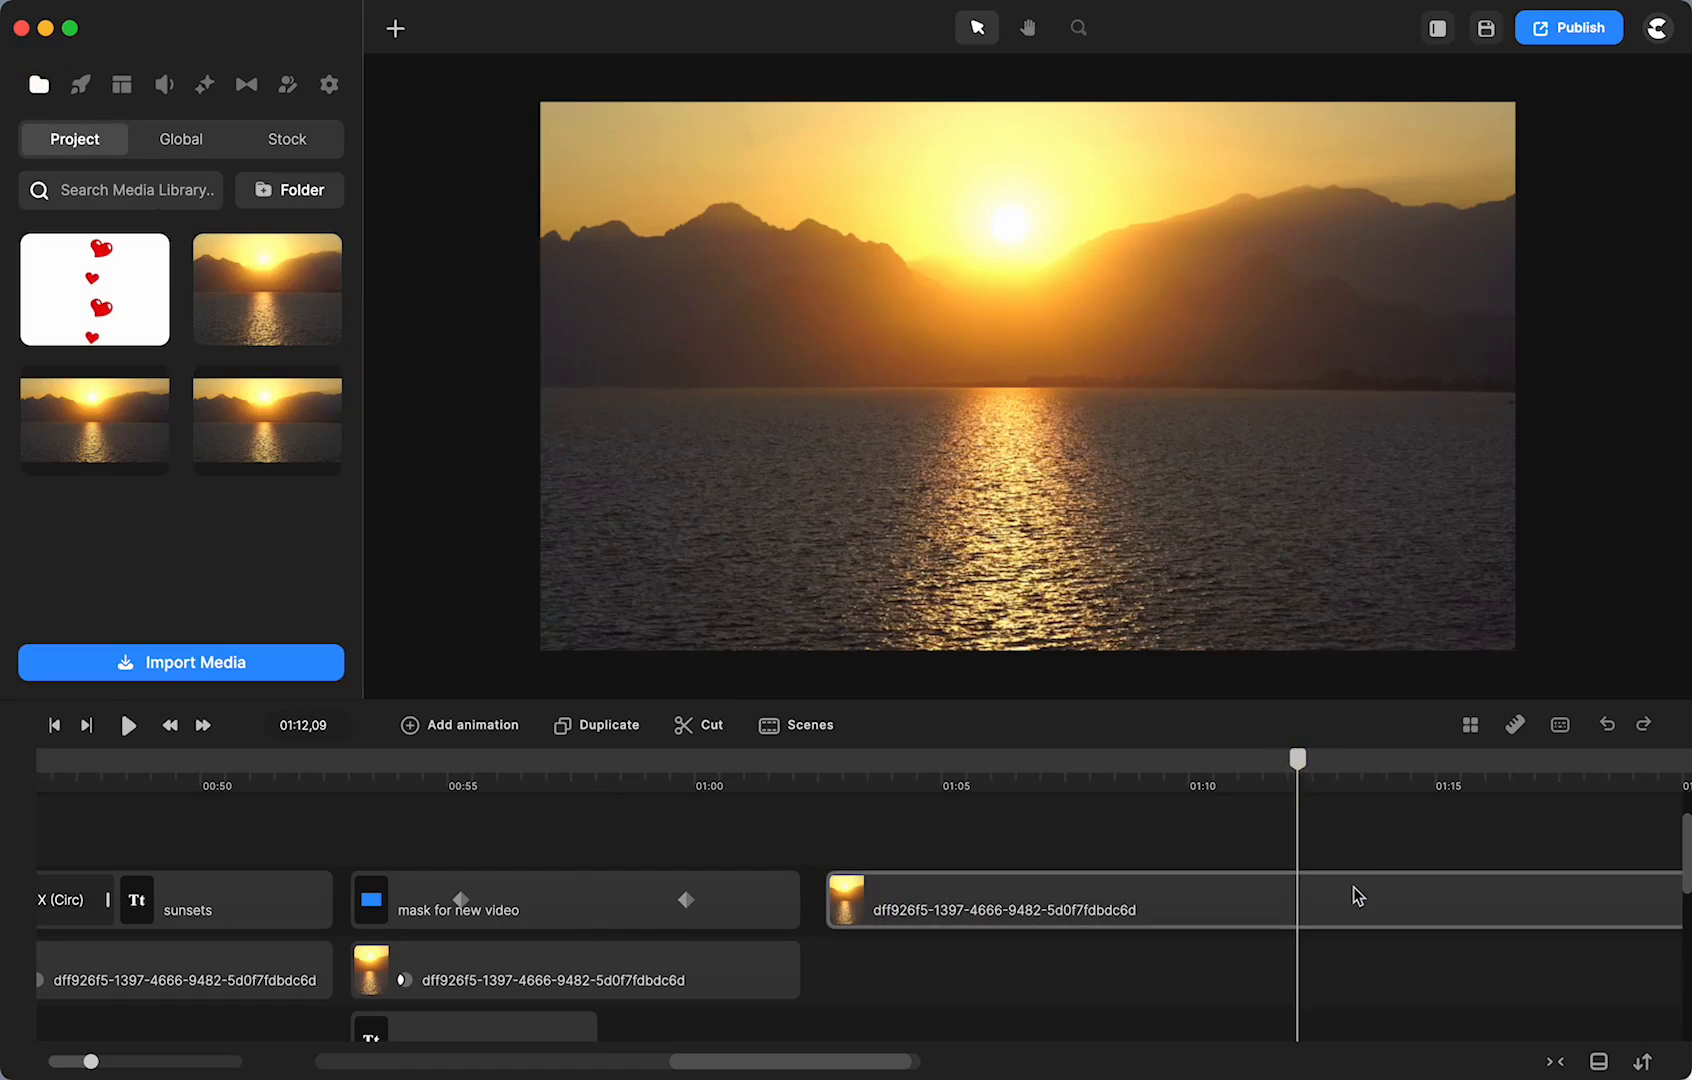
{"action": "left_click", "coordinate": [708, 725]}
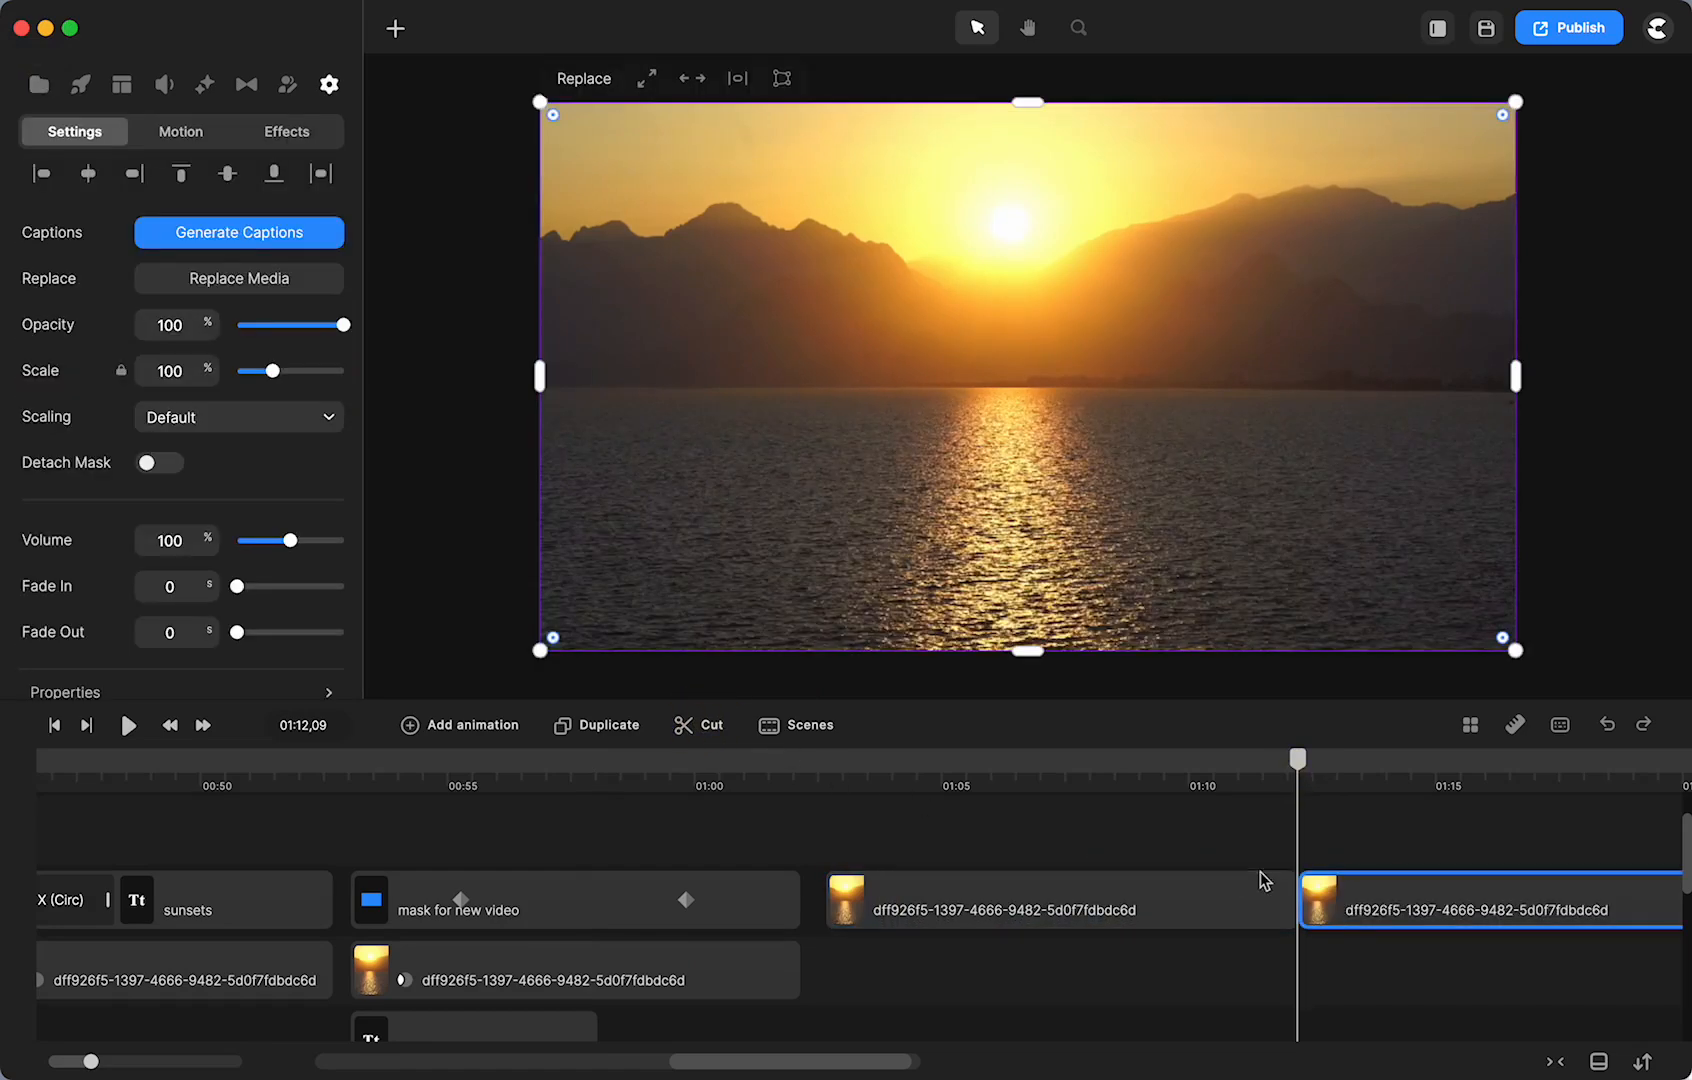
{"action": "key", "text": "Delete"}
{"action": "left_click", "coordinate": [1005, 840]}
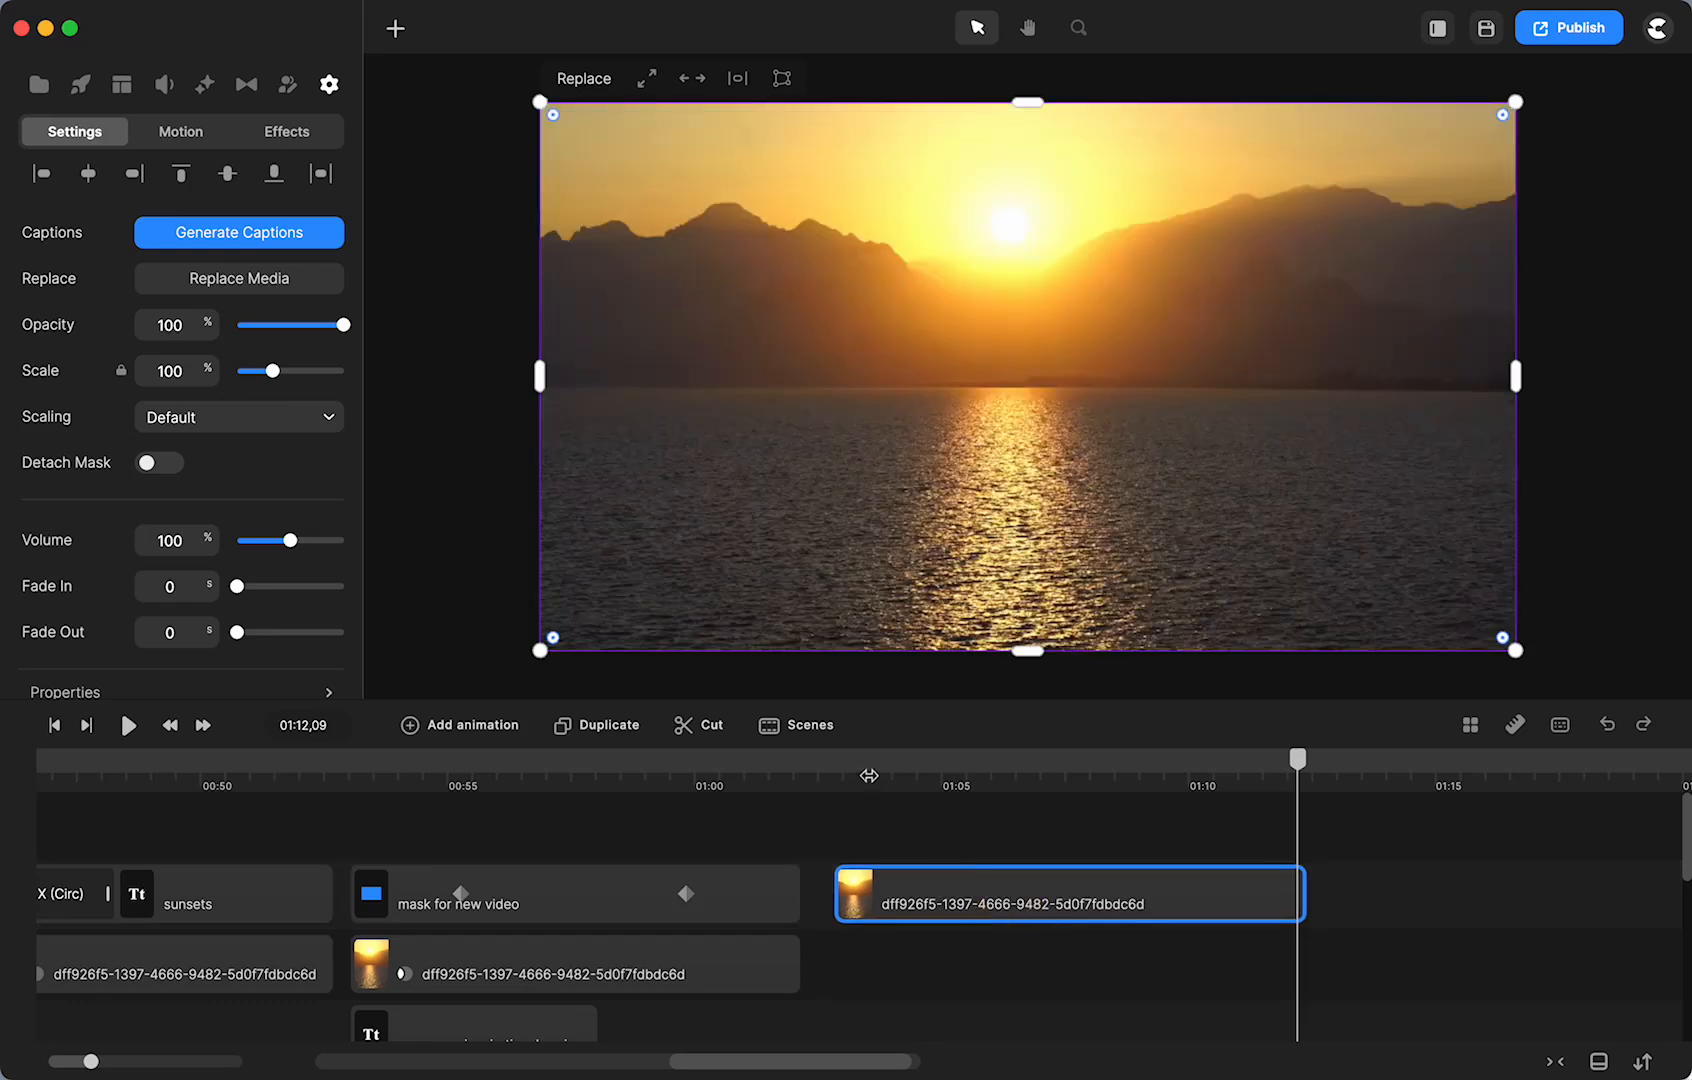
{"action": "left_click", "coordinate": [869, 776]}
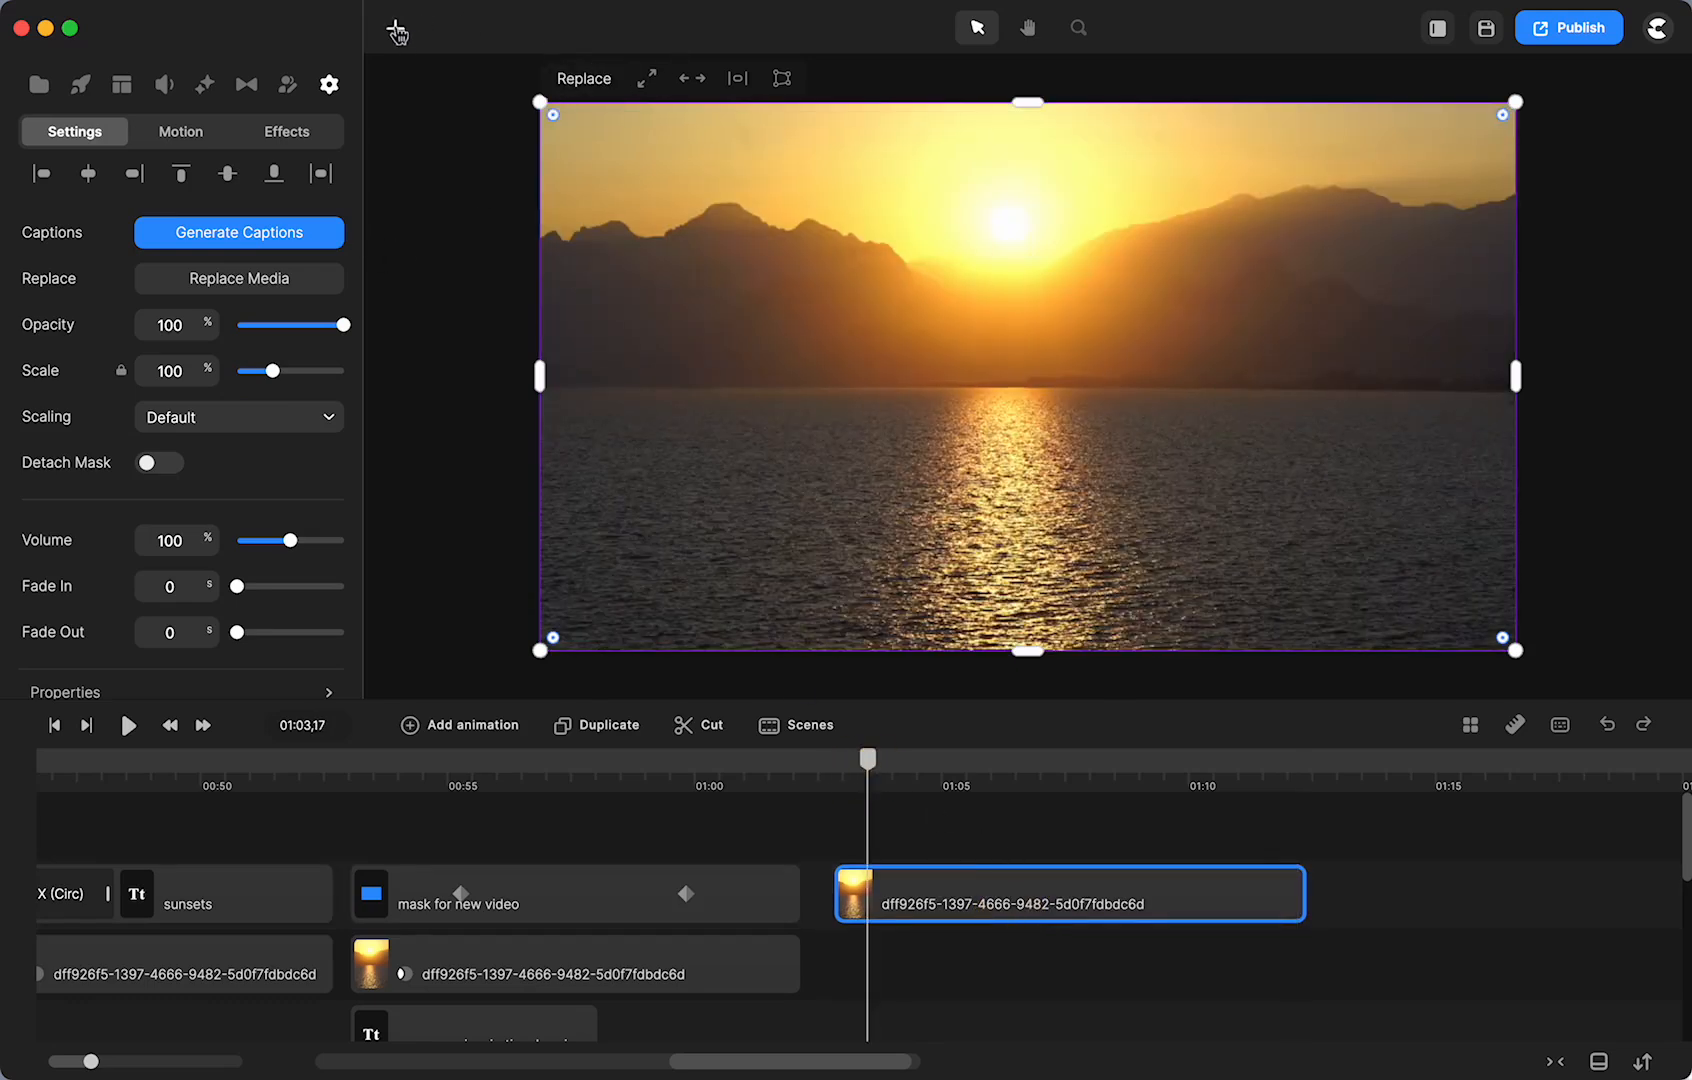
{"action": "left_click", "coordinate": [396, 29]}
- Add a new text layer reading 'Sunset'
{"action": "left_click", "coordinate": [447, 97]}
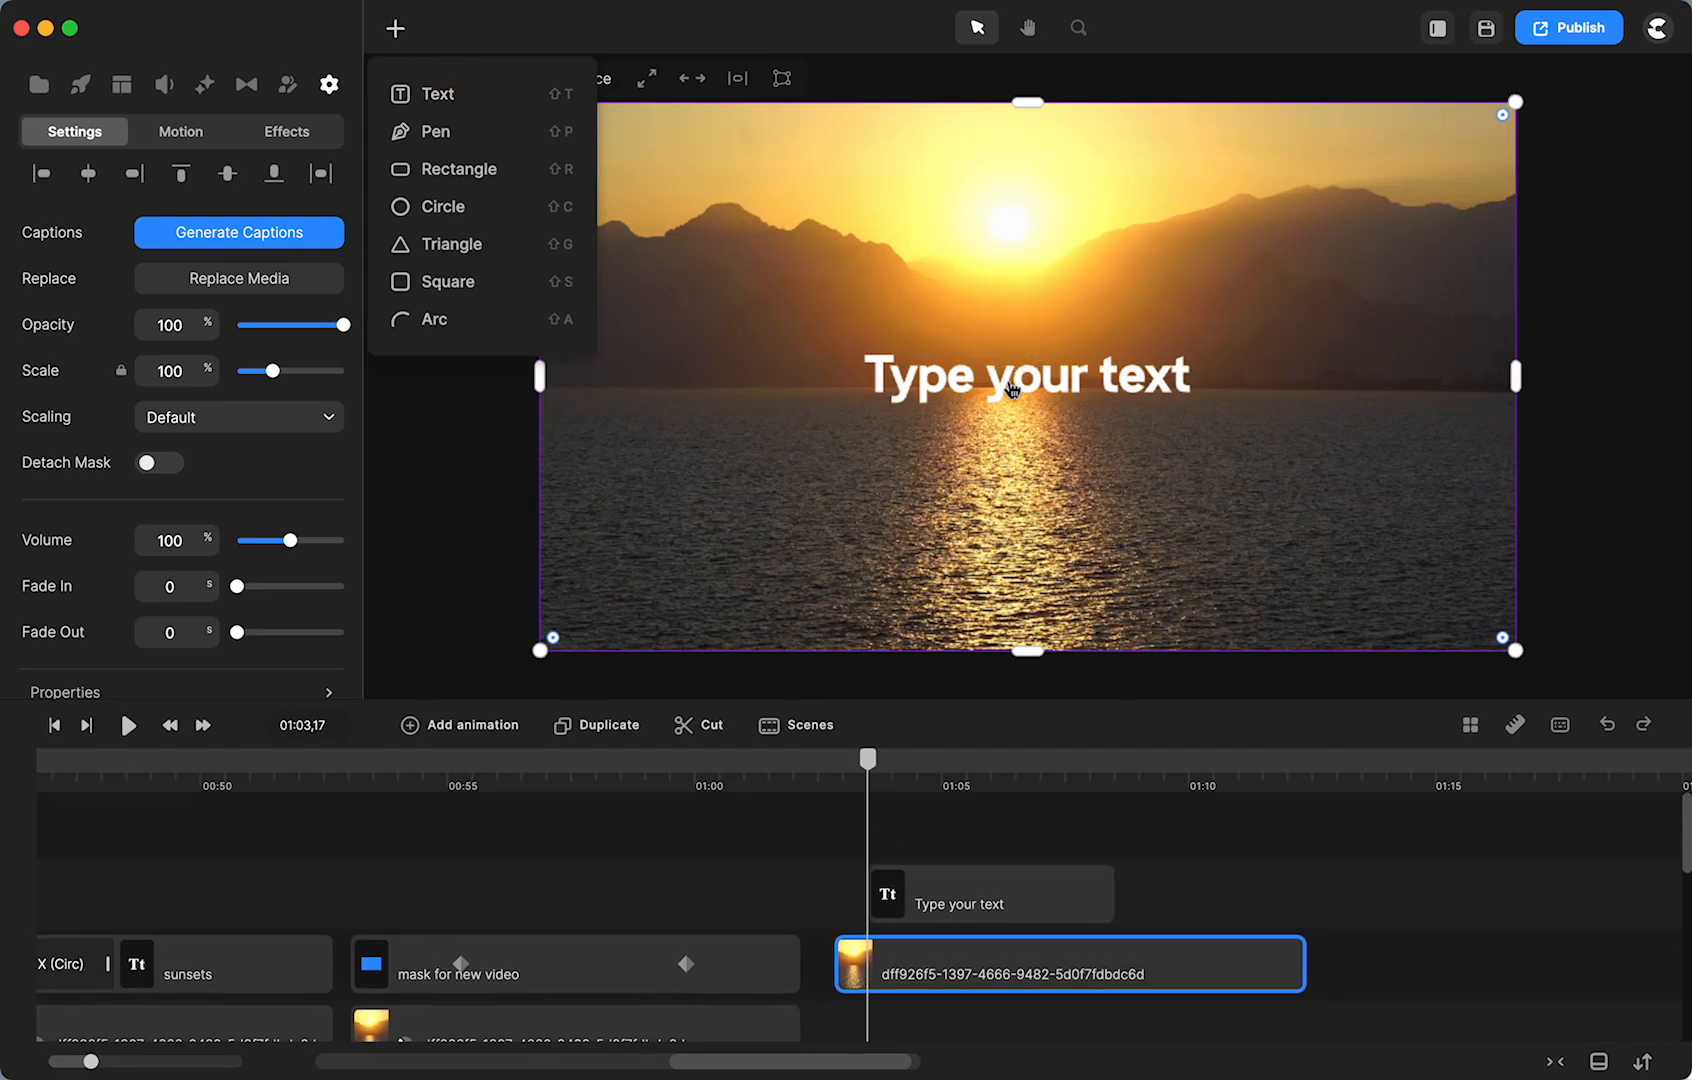
{"action": "left_click", "coordinate": [1007, 378]}
{"action": "left_click", "coordinate": [1007, 378]}
{"action": "type", "text": "Su"}
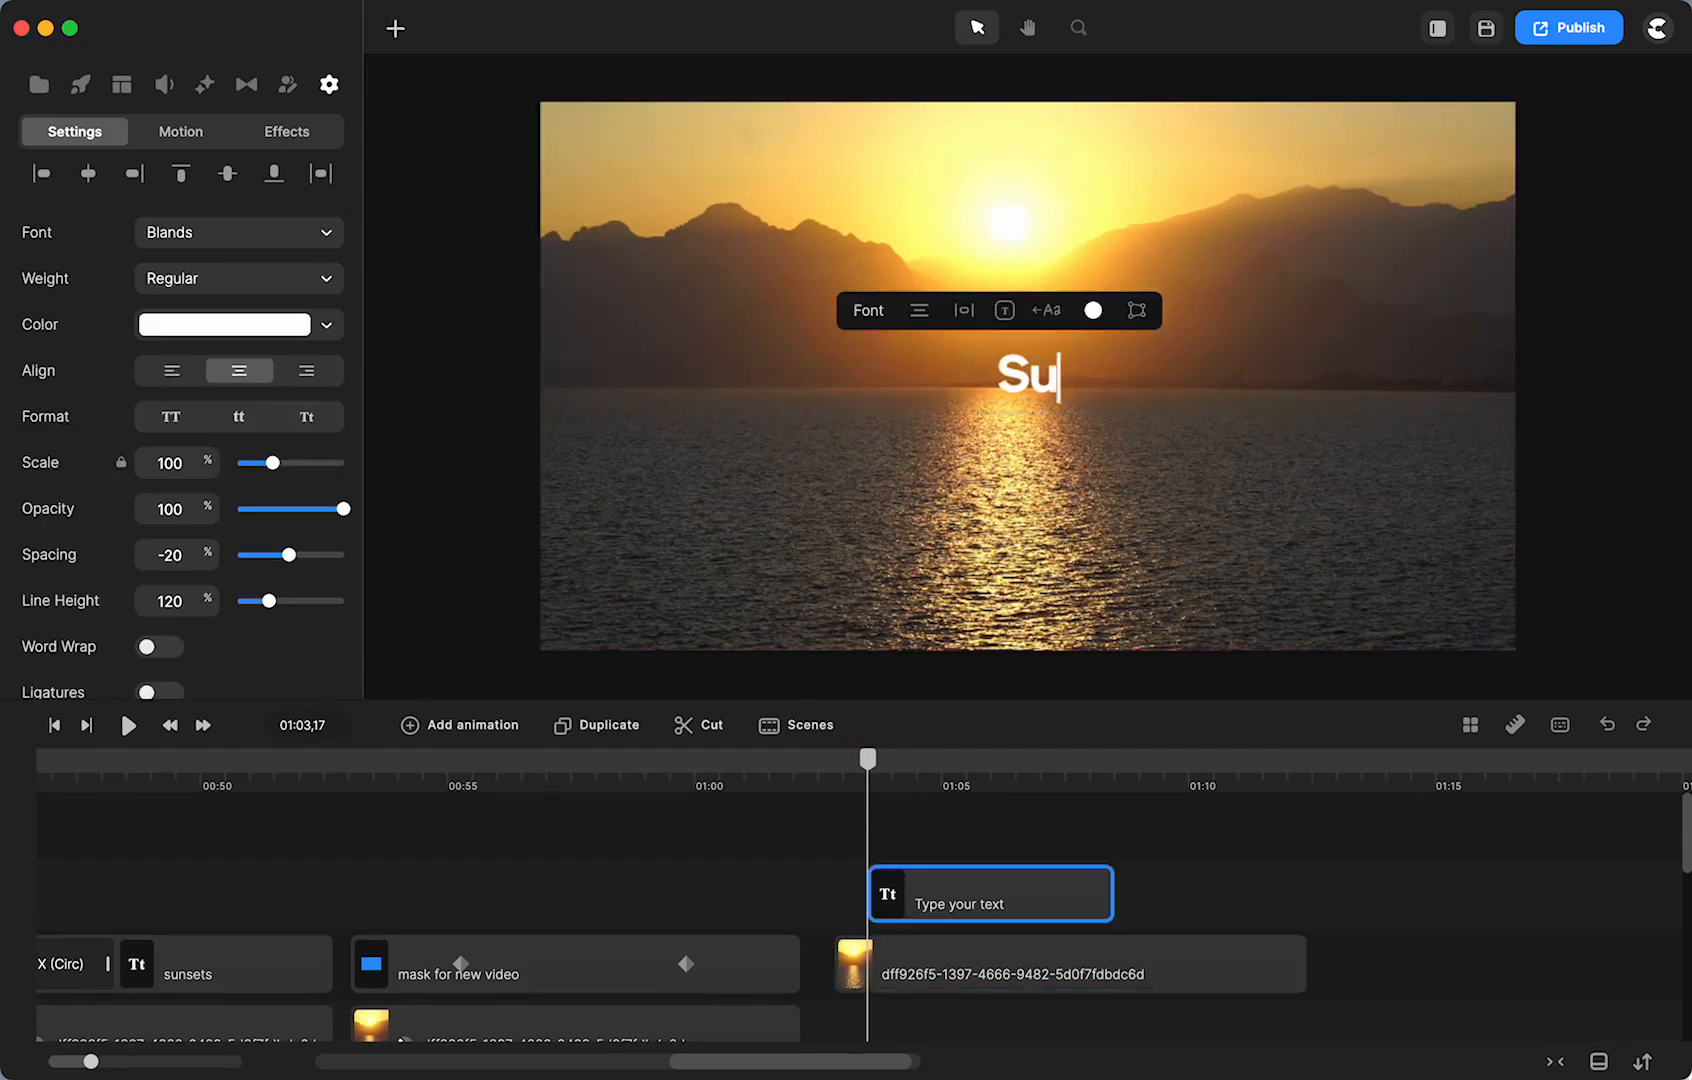
{"action": "type", "text": "nset"}
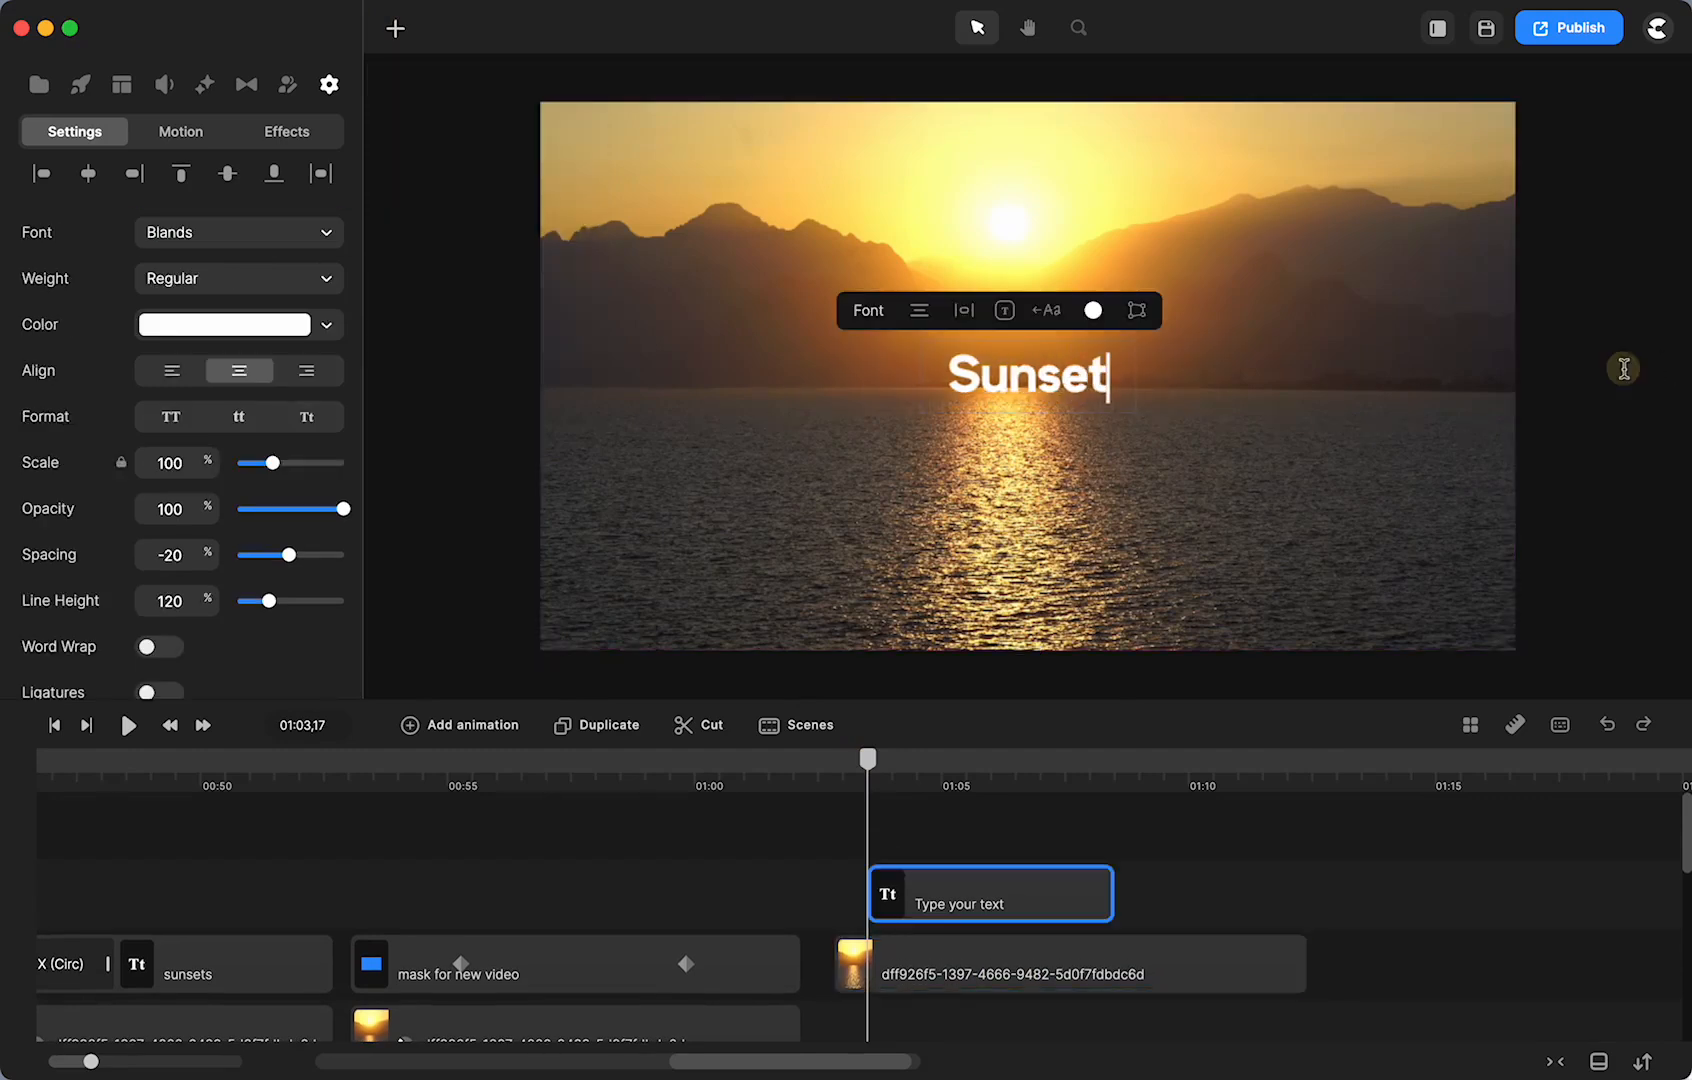
{"action": "left_click", "coordinate": [1624, 369]}
- Scale the Sunset title to 341%, move it to the top, and align its start with the footage
{"action": "left_click", "coordinate": [1060, 390]}
{"action": "left_click_drag", "start_coordinate": [1142, 423], "coordinate": [1637, 600]}
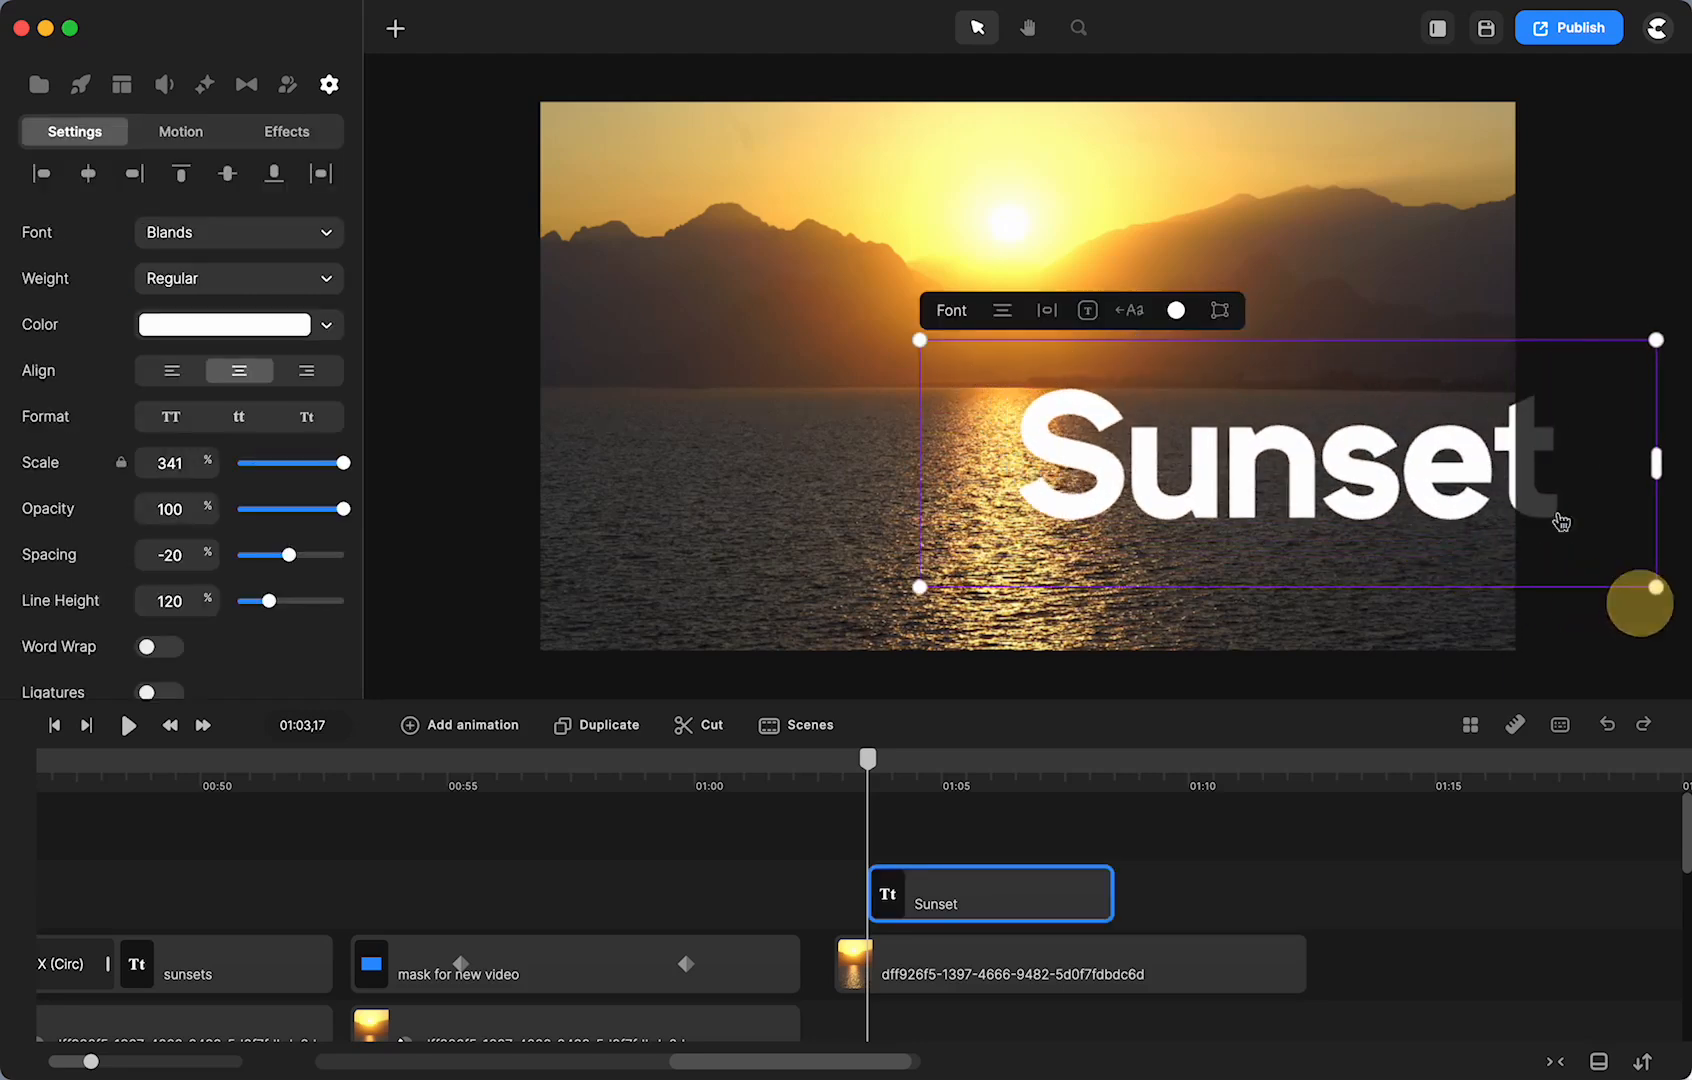
{"action": "left_click_drag", "start_coordinate": [1352, 536], "coordinate": [1055, 320]}
{"action": "left_click_drag", "start_coordinate": [963, 899], "coordinate": [930, 895]}
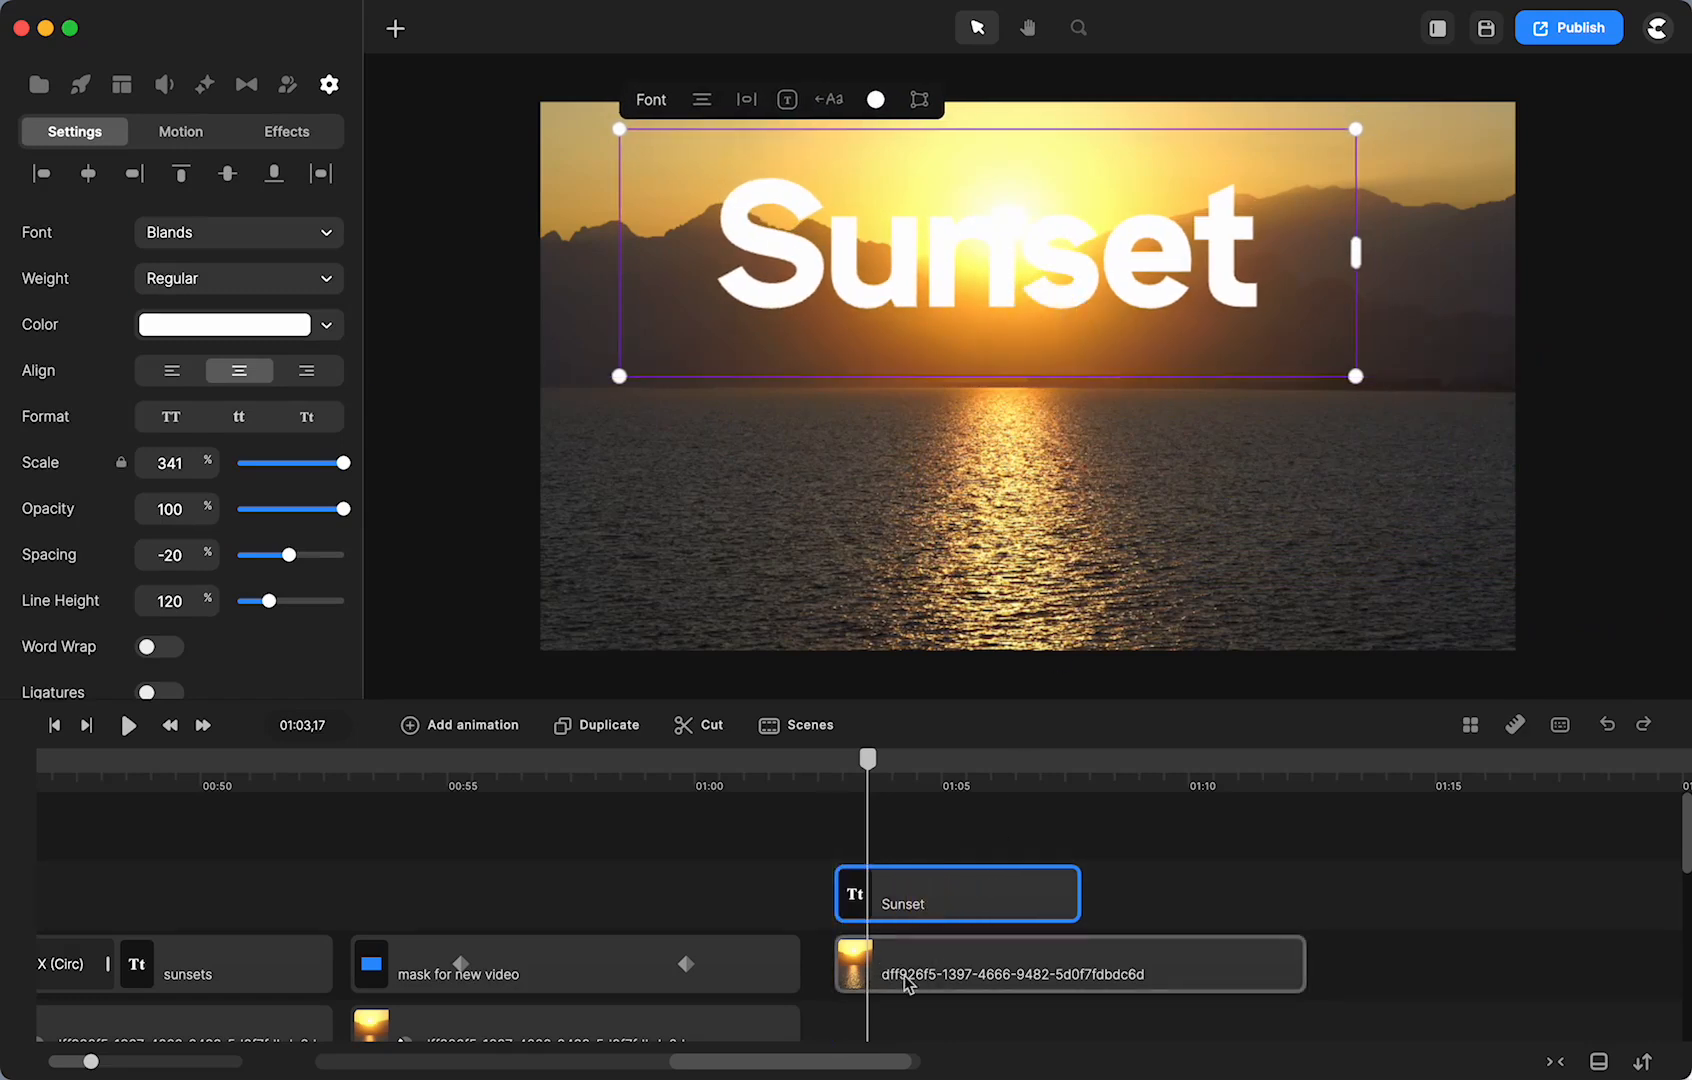
{"action": "left_click", "coordinate": [908, 985]}
- Set the closing sunset clip's track matte mask to the Sunset text layer and preview it
{"action": "scroll", "coordinate": [292, 521], "scroll_direction": "down", "scroll_amount": 5}
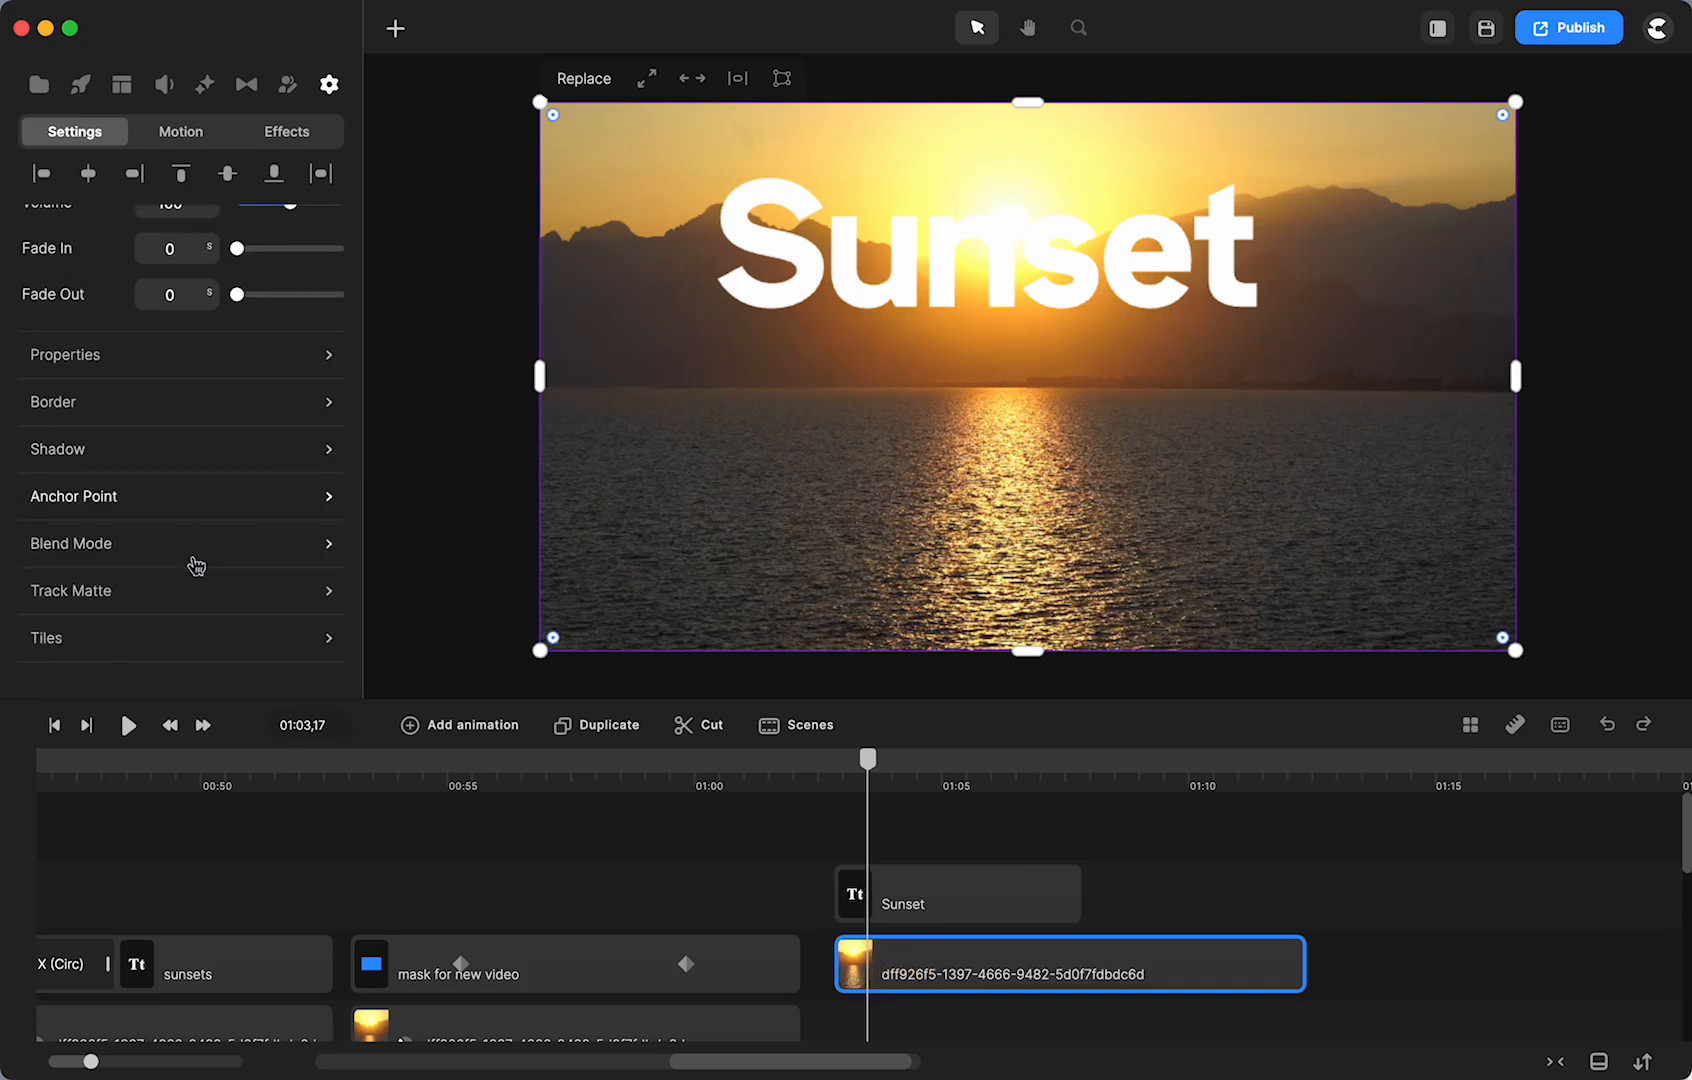
{"action": "left_click", "coordinate": [199, 595]}
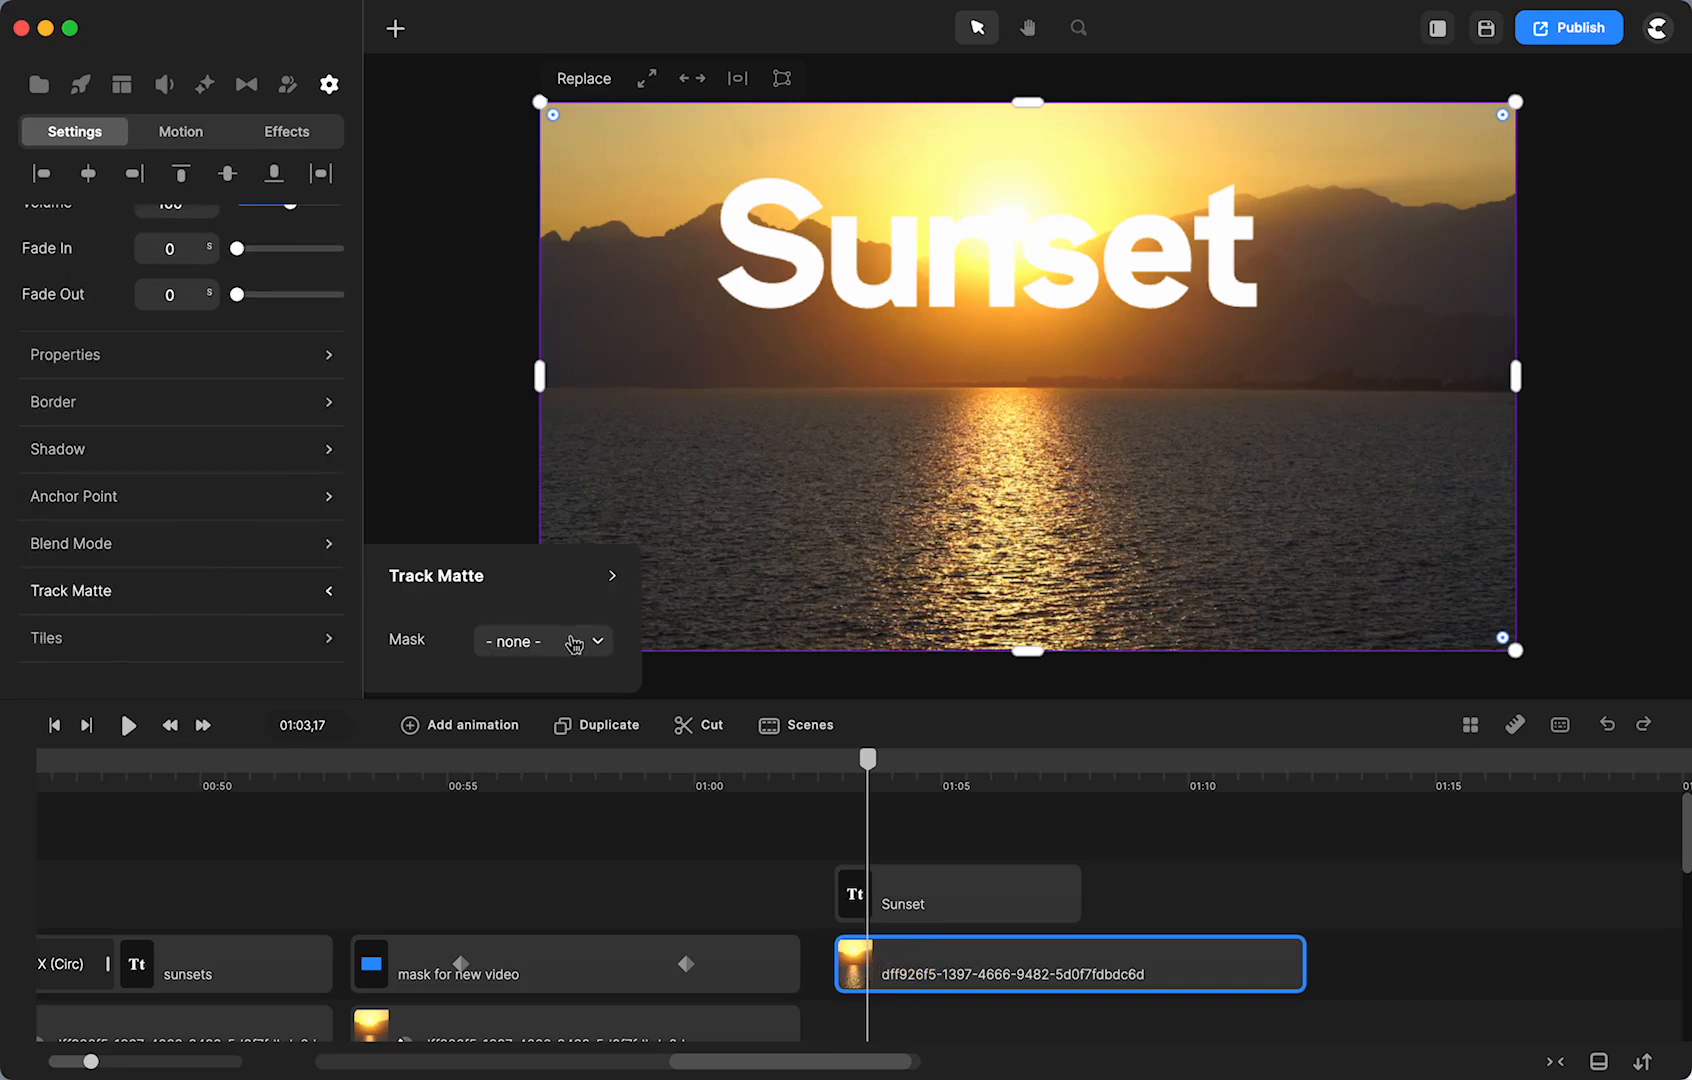
{"action": "left_click", "coordinate": [575, 643]}
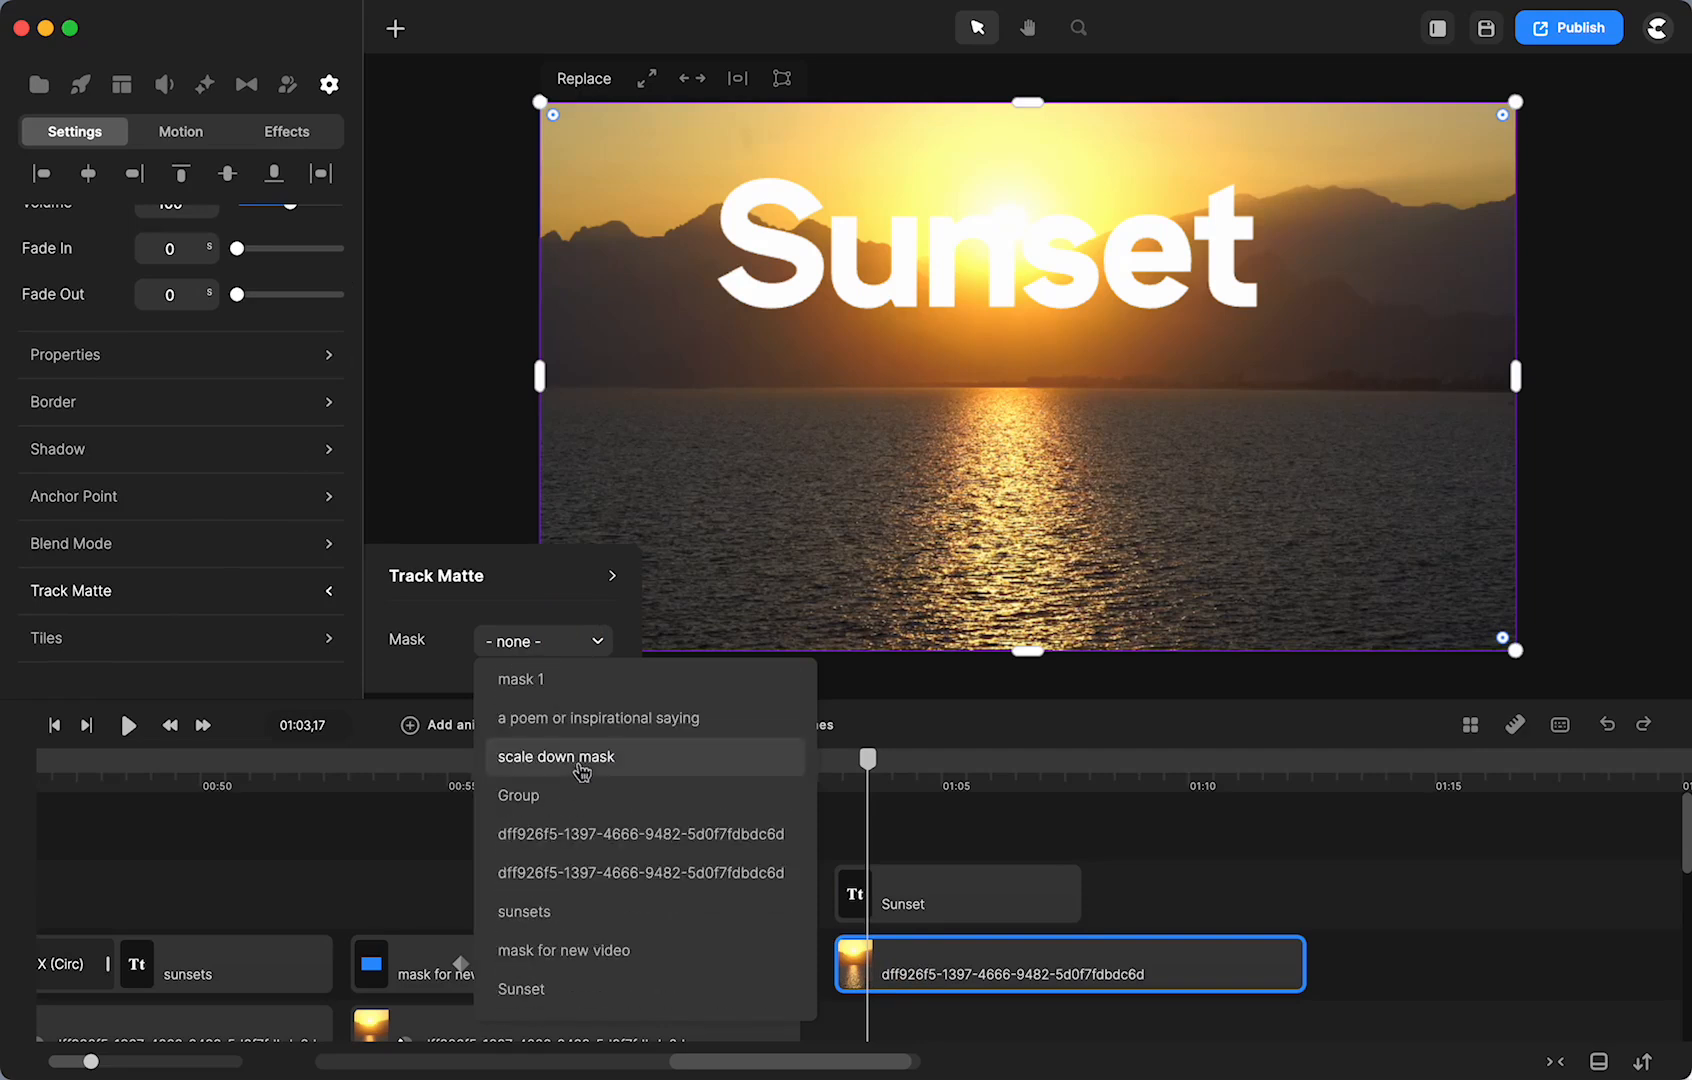
{"action": "left_click", "coordinate": [523, 992]}
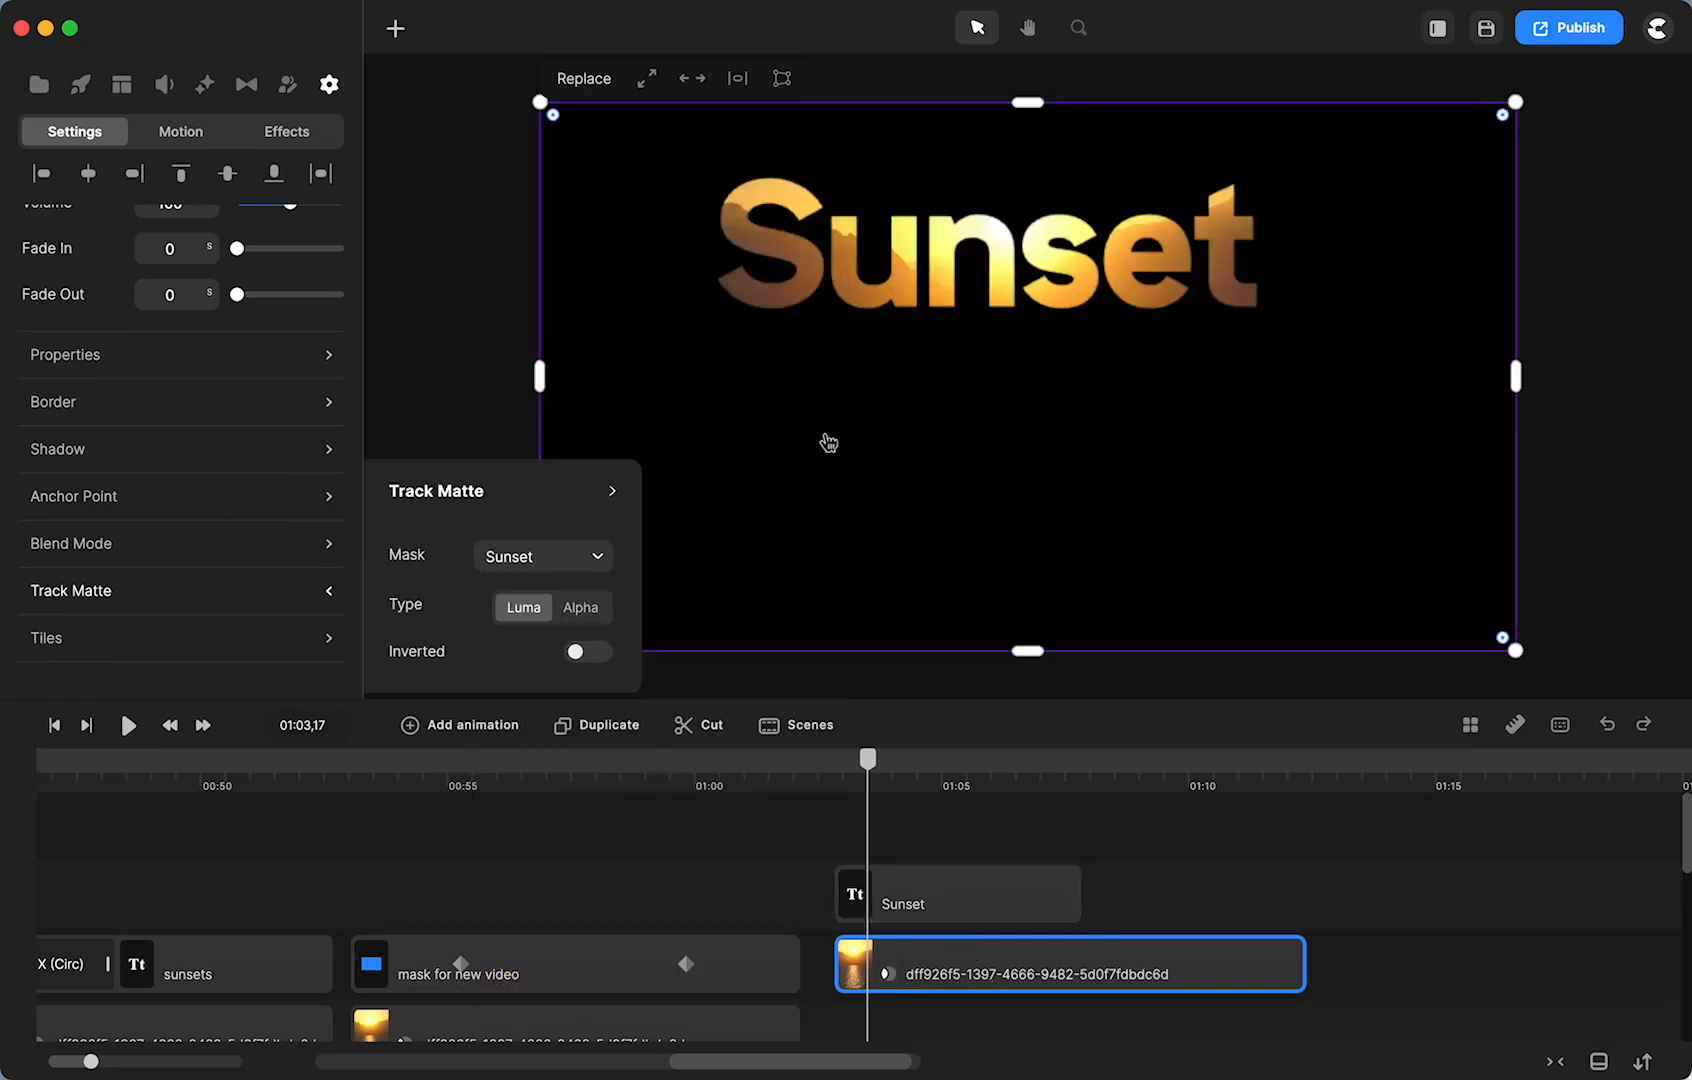
{"action": "mouse_move", "coordinate": [870, 766]}
{"action": "left_mouse_down"}
{"action": "mouse_move", "coordinate": [820, 767]}
{"action": "mouse_move", "coordinate": [930, 767]}
{"action": "mouse_move", "coordinate": [877, 762]}
{"action": "left_mouse_up"}
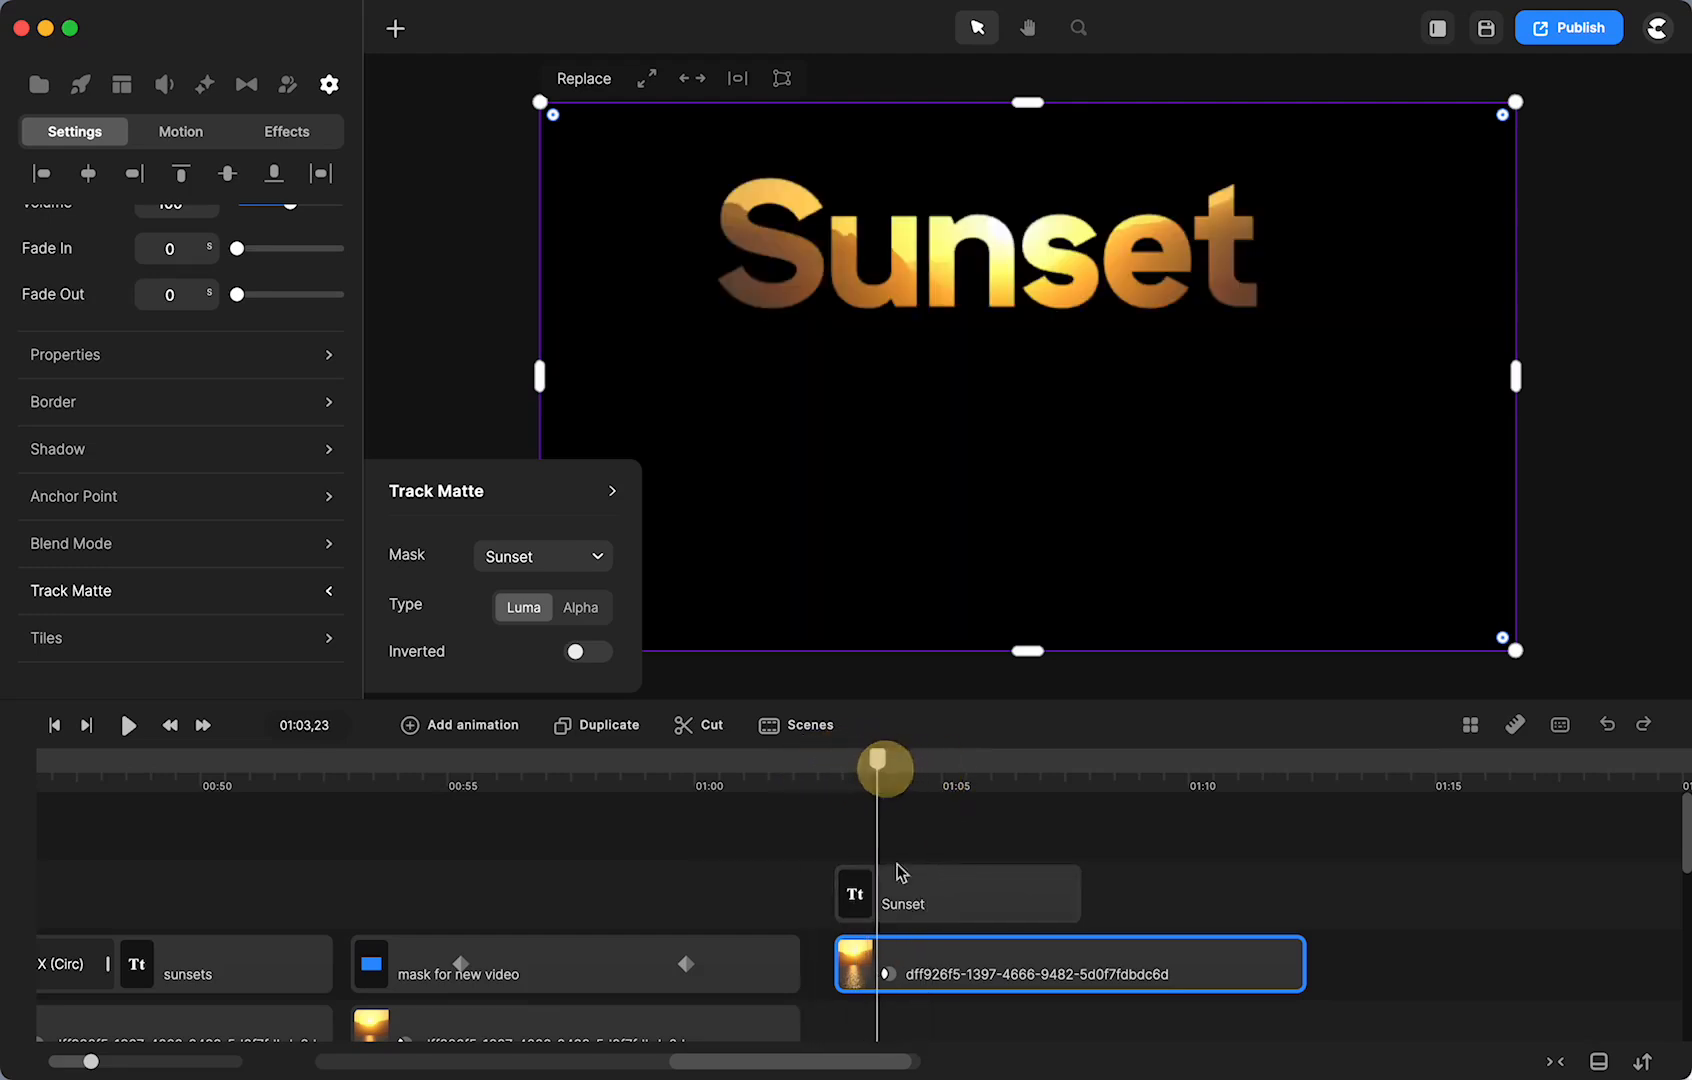
{"action": "left_click", "coordinate": [888, 975]}
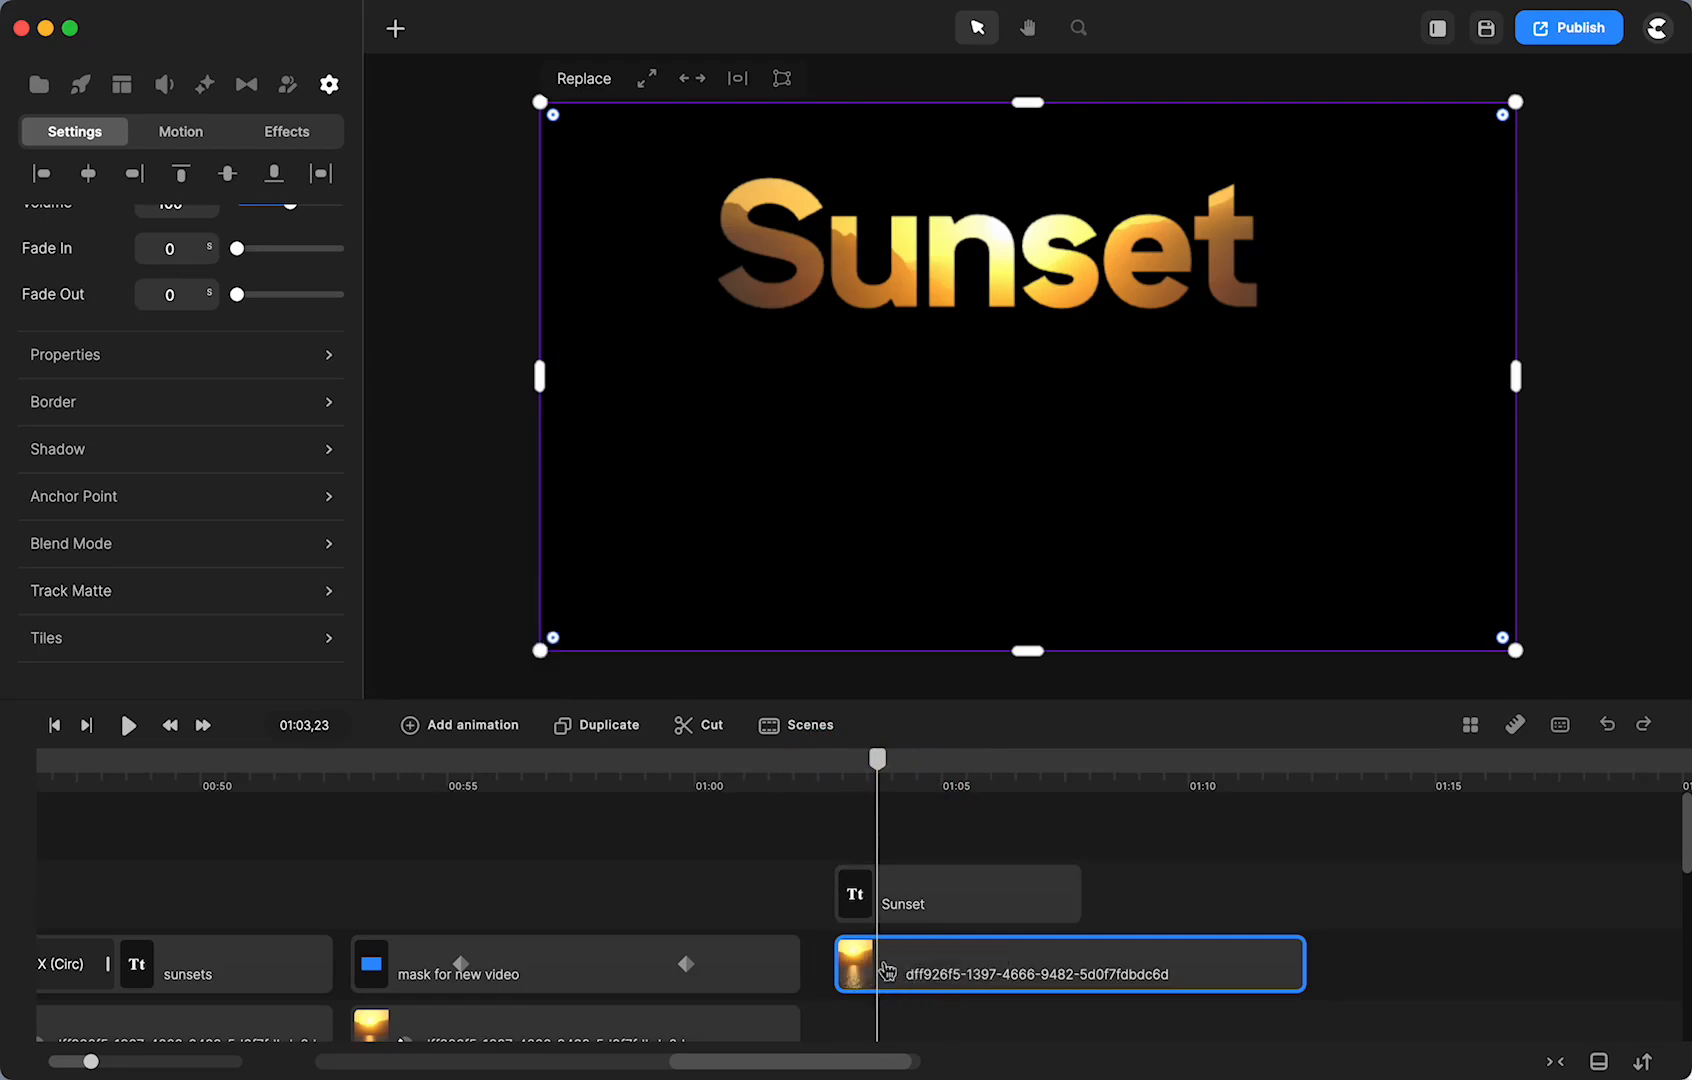
{"action": "scroll", "coordinate": [880, 970], "scroll_direction": "down", "scroll_amount": 5}
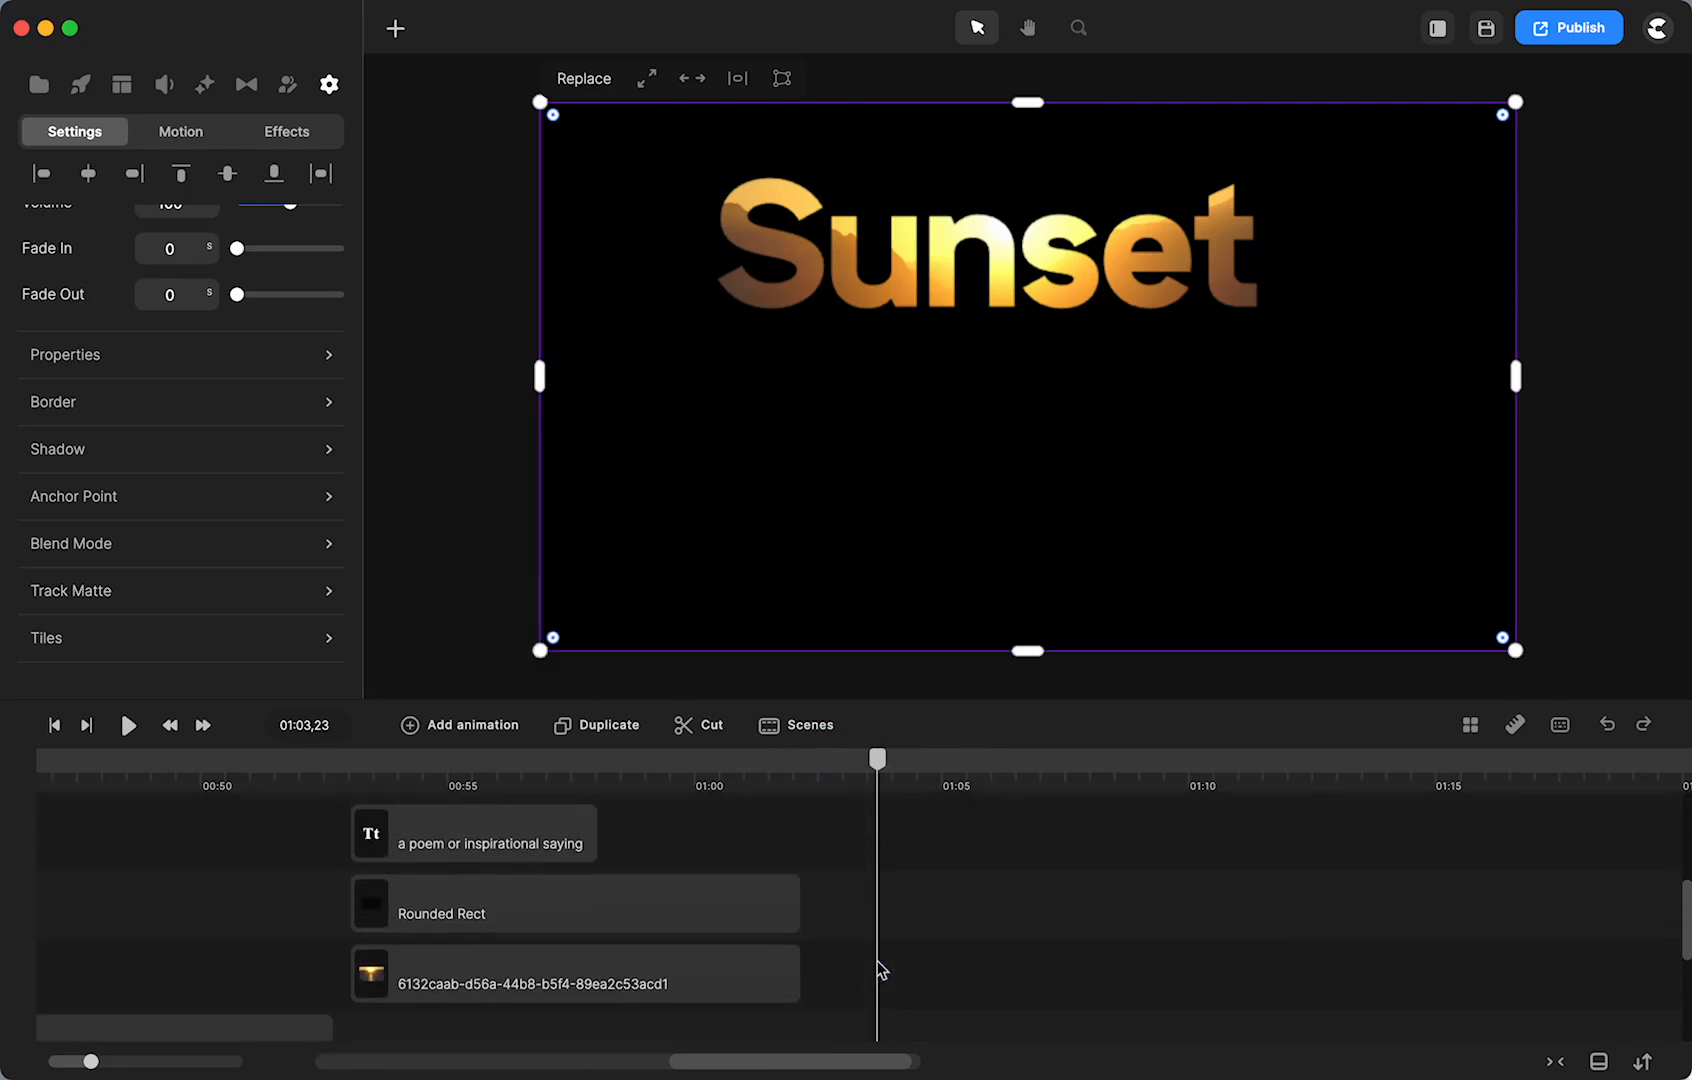
- Duplicate the 6132caab sunset clip and place the copy at 01:03, one track below the closing title
{"action": "left_click", "coordinate": [733, 988]}
{"action": "key", "text": "super+d"}
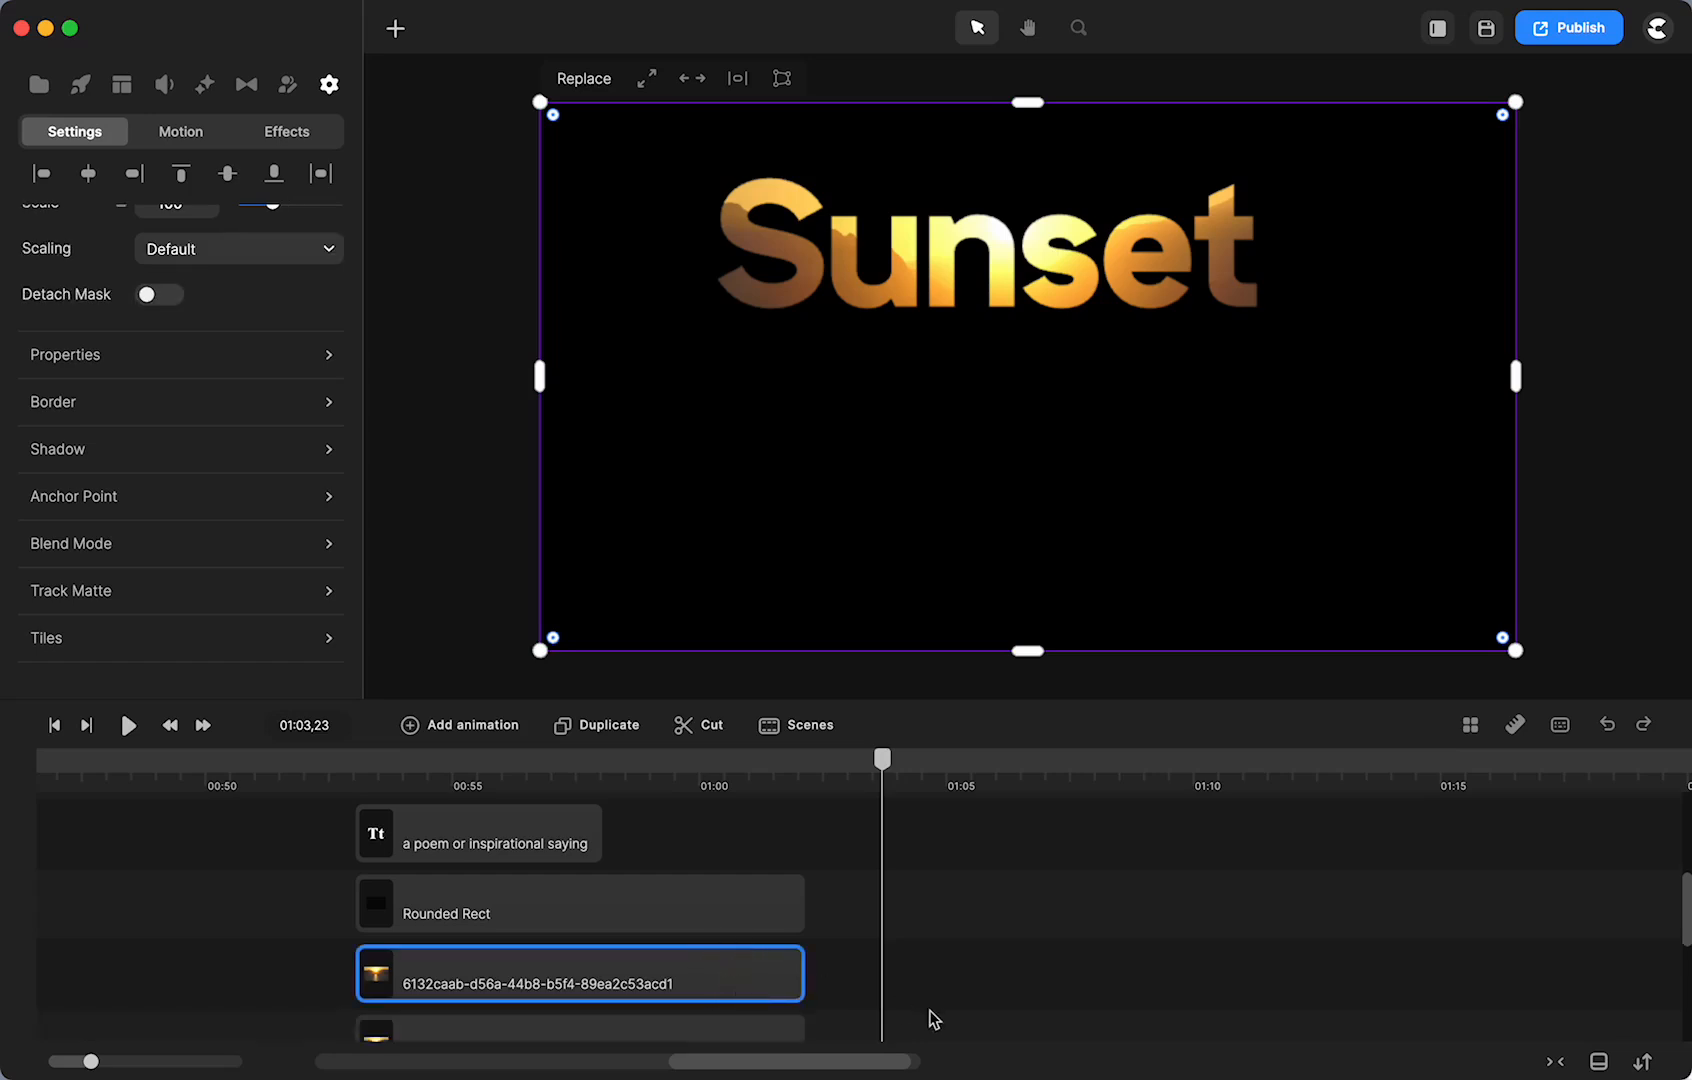
{"action": "scroll", "coordinate": [929, 1010], "scroll_direction": "down", "scroll_amount": 2}
{"action": "left_click_drag", "start_coordinate": [730, 990], "coordinate": [1205, 878]}
{"action": "left_click_drag", "start_coordinate": [882, 760], "coordinate": [887, 803]}
{"action": "left_click_drag", "start_coordinate": [894, 888], "coordinate": [888, 940]}
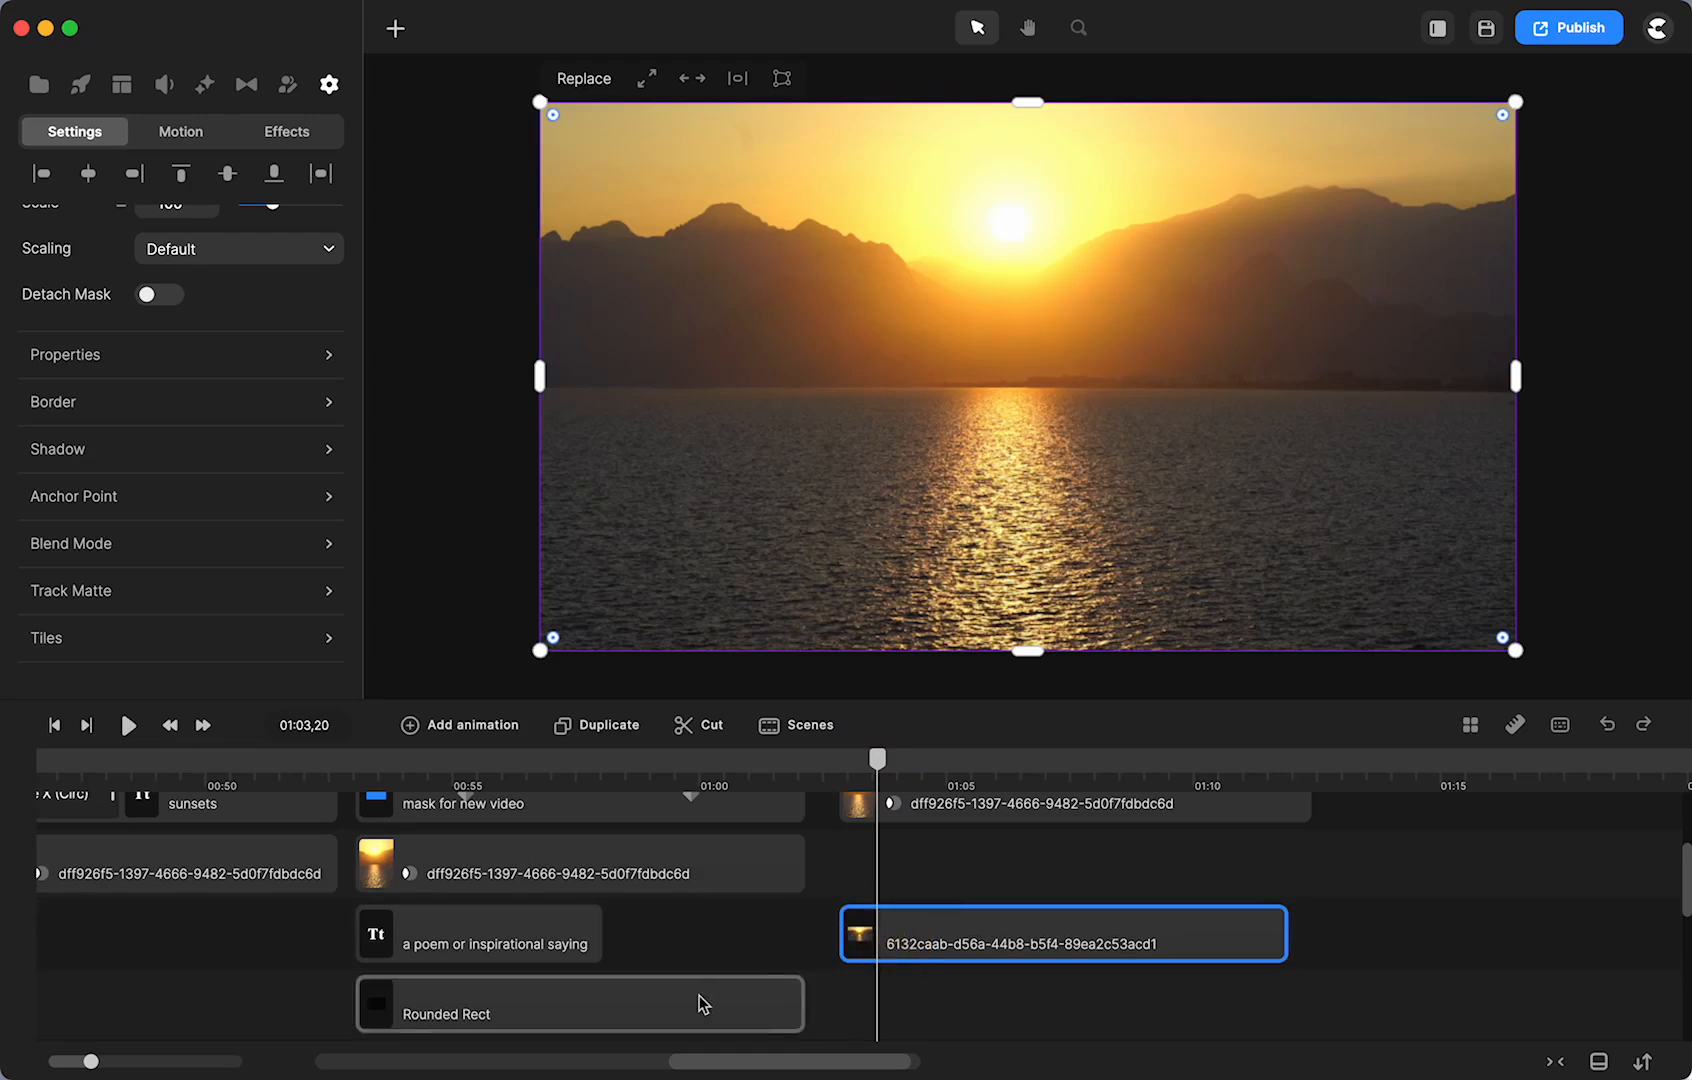
{"action": "scroll", "coordinate": [909, 834], "scroll_direction": "up", "scroll_amount": 2}
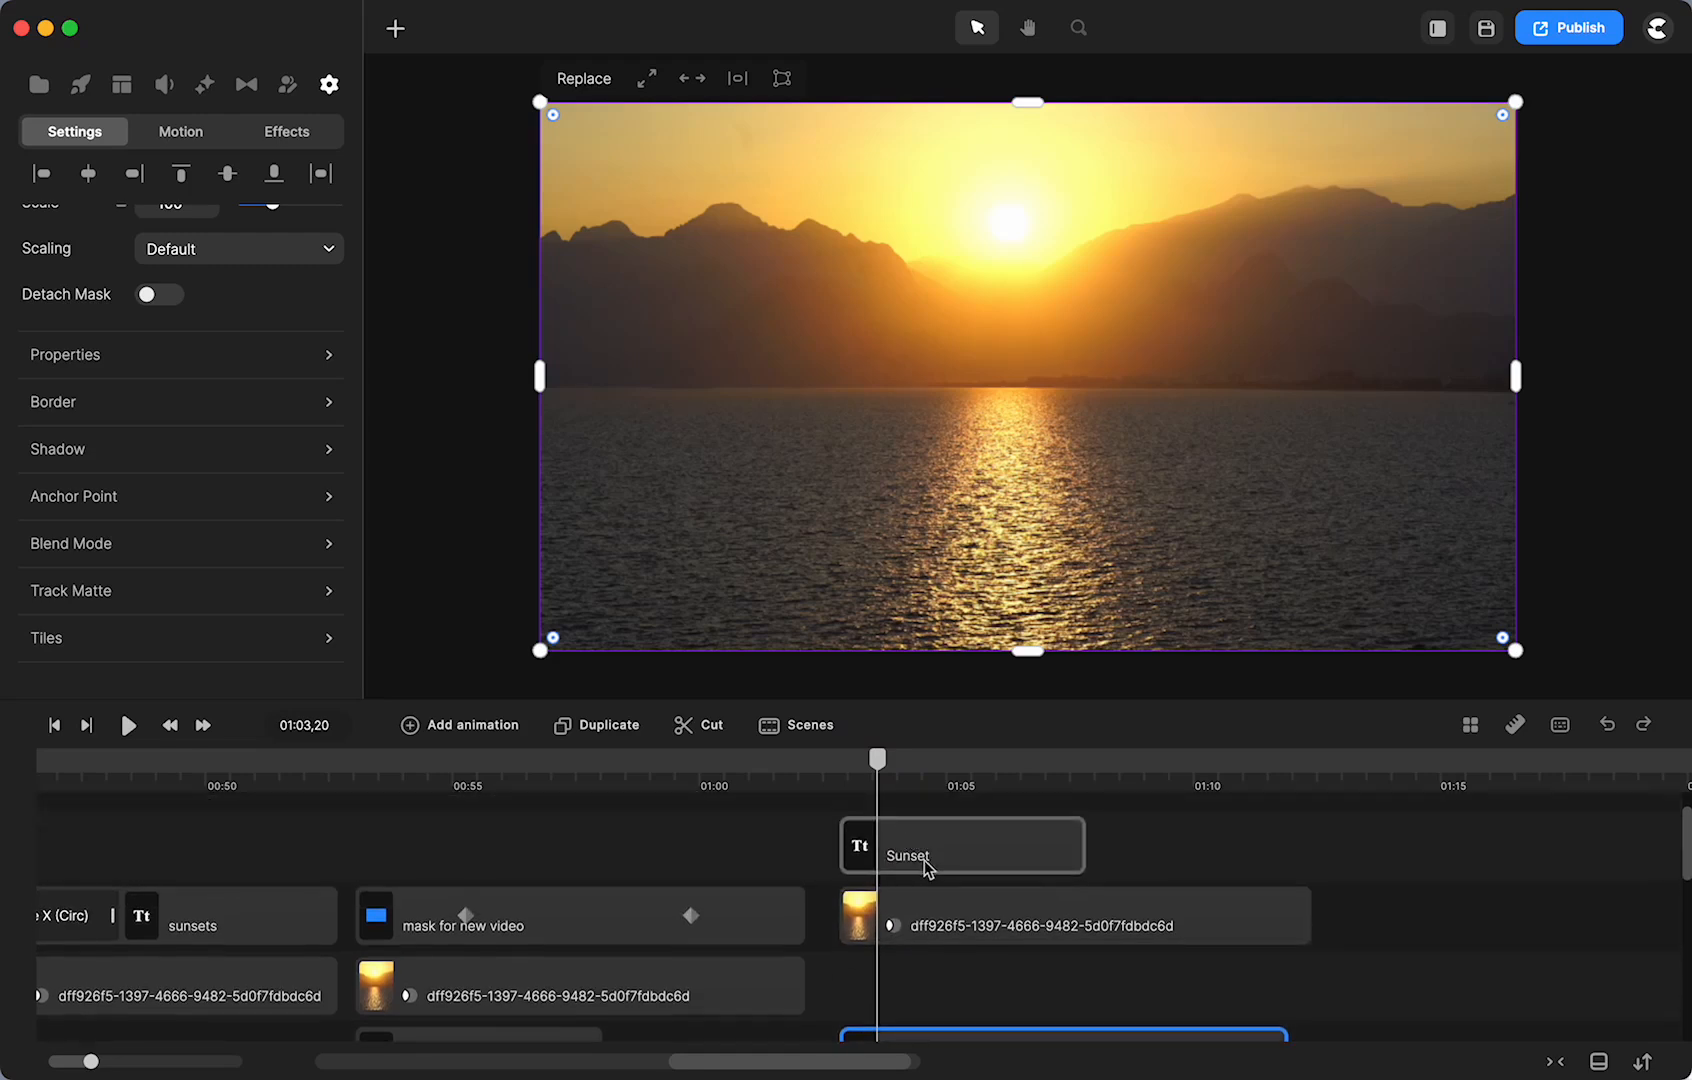
{"action": "left_click", "coordinate": [927, 868]}
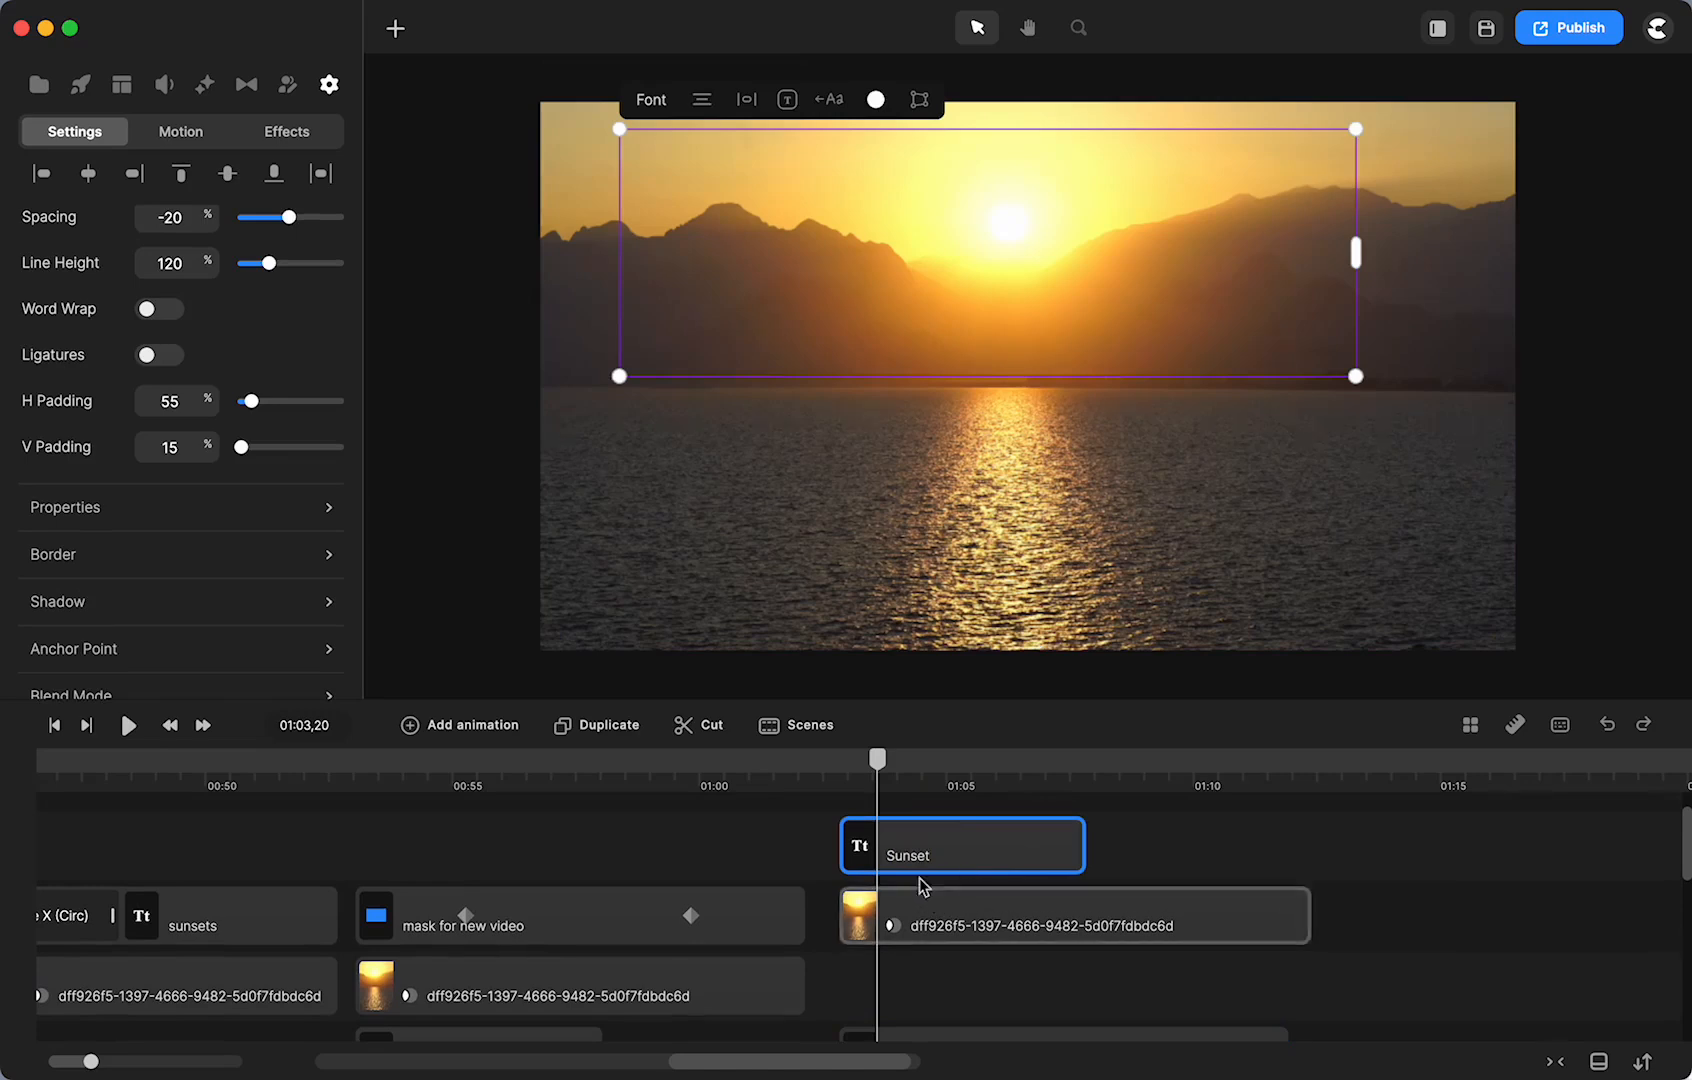
- Set the sunset clip's track matte to Alpha from the Sunset title, with Inverted left off
{"action": "left_click", "coordinate": [894, 927]}
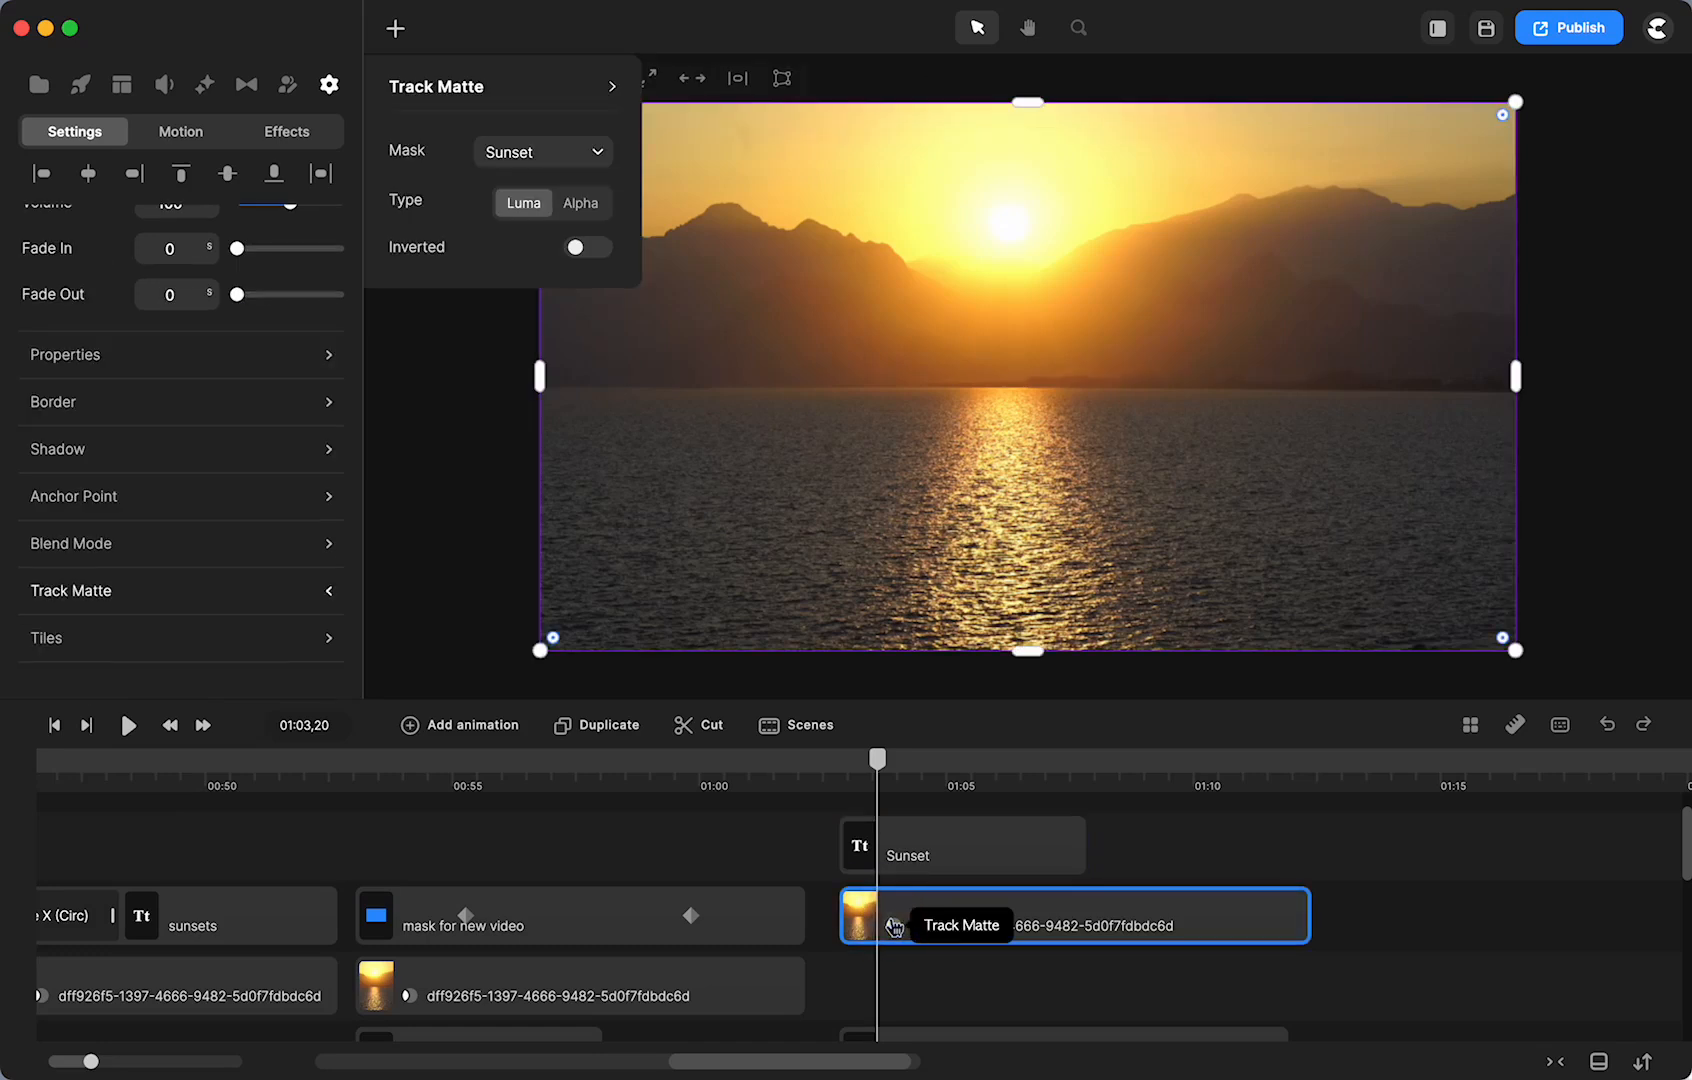
{"action": "left_click", "coordinate": [581, 205]}
{"action": "left_click", "coordinate": [600, 250]}
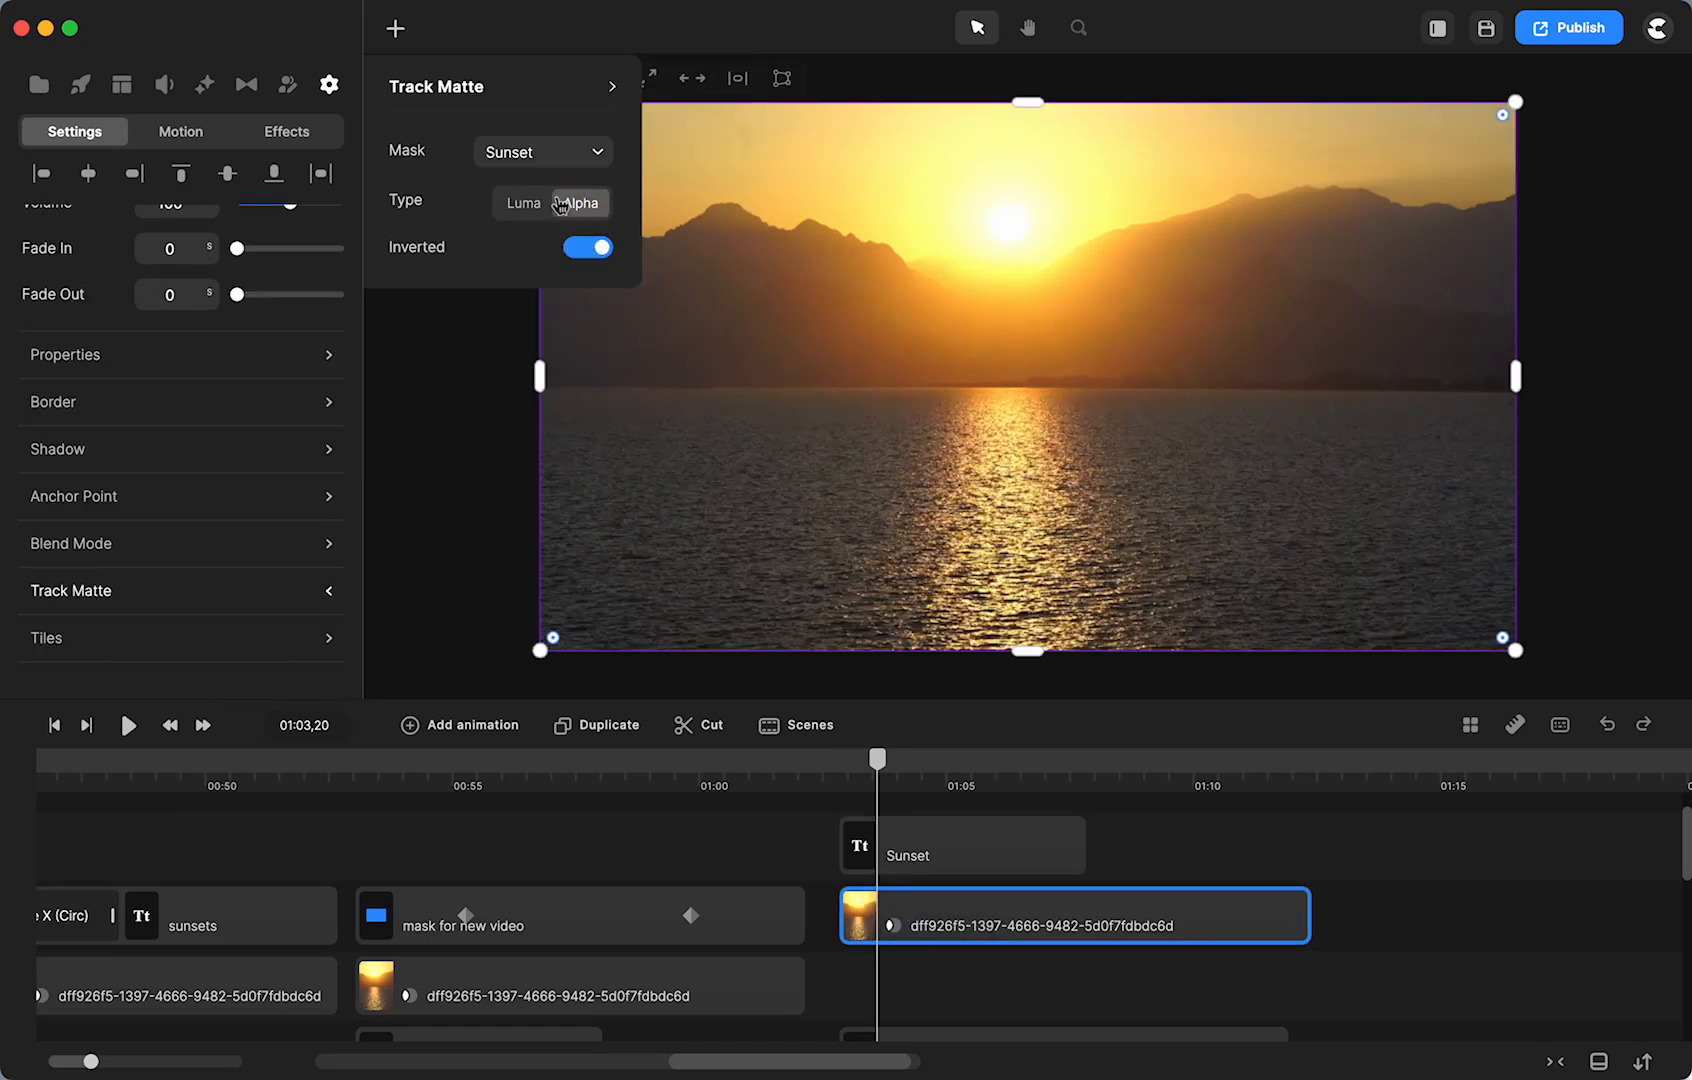
{"action": "left_click", "coordinate": [525, 207]}
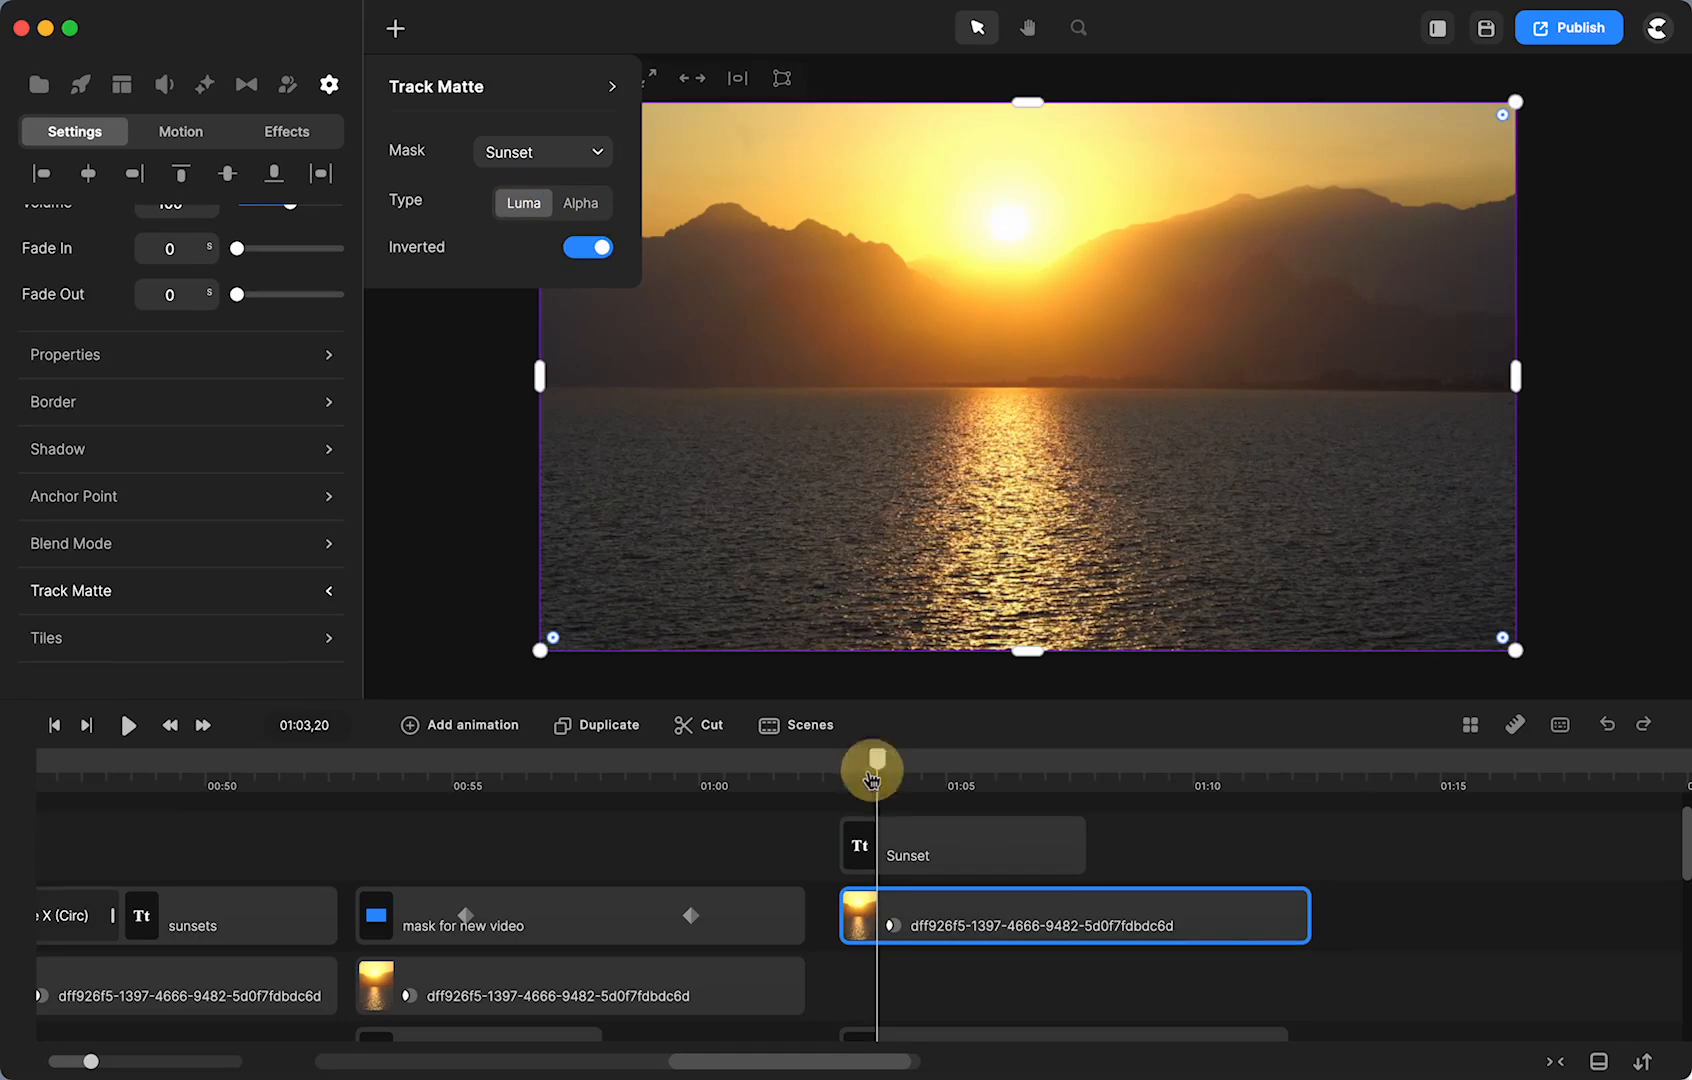
{"action": "left_click_drag", "start_coordinate": [877, 774], "coordinate": [859, 773]}
{"action": "scroll", "coordinate": [914, 953], "scroll_direction": "down", "scroll_amount": 3}
{"action": "left_click_drag", "start_coordinate": [921, 950], "coordinate": [1003, 948]}
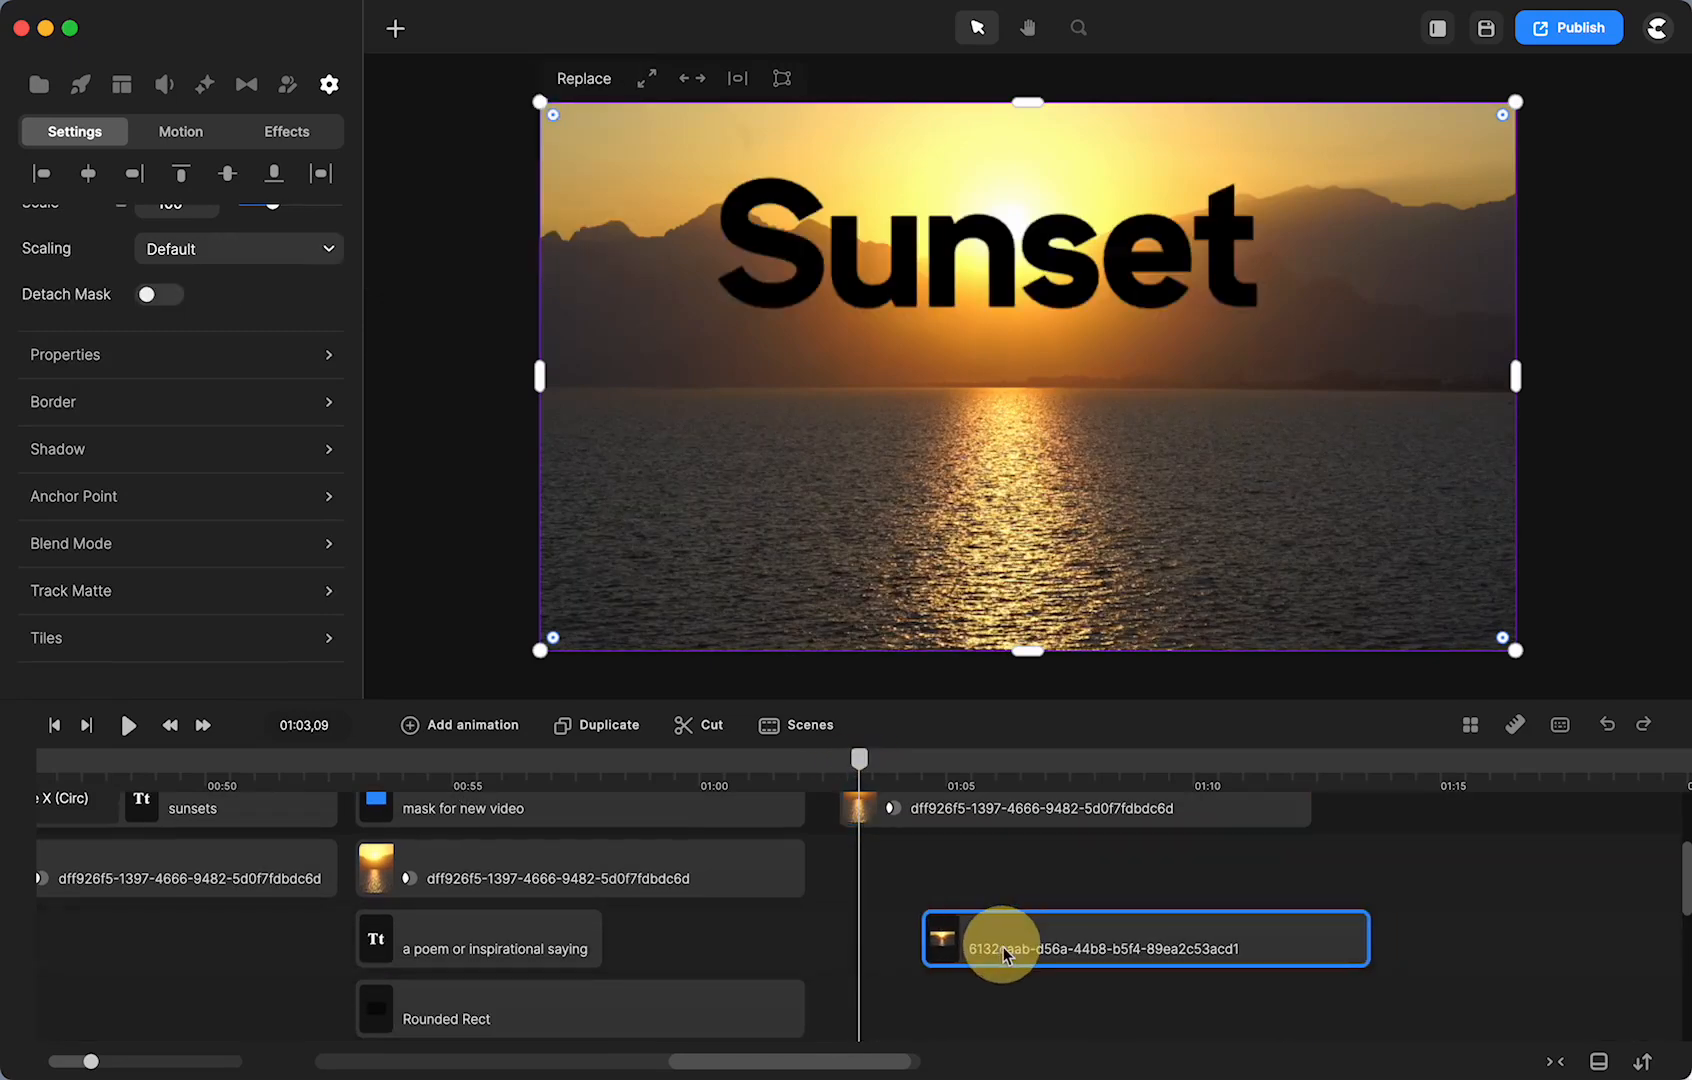
{"action": "scroll", "coordinate": [861, 903], "scroll_direction": "up", "scroll_amount": 3}
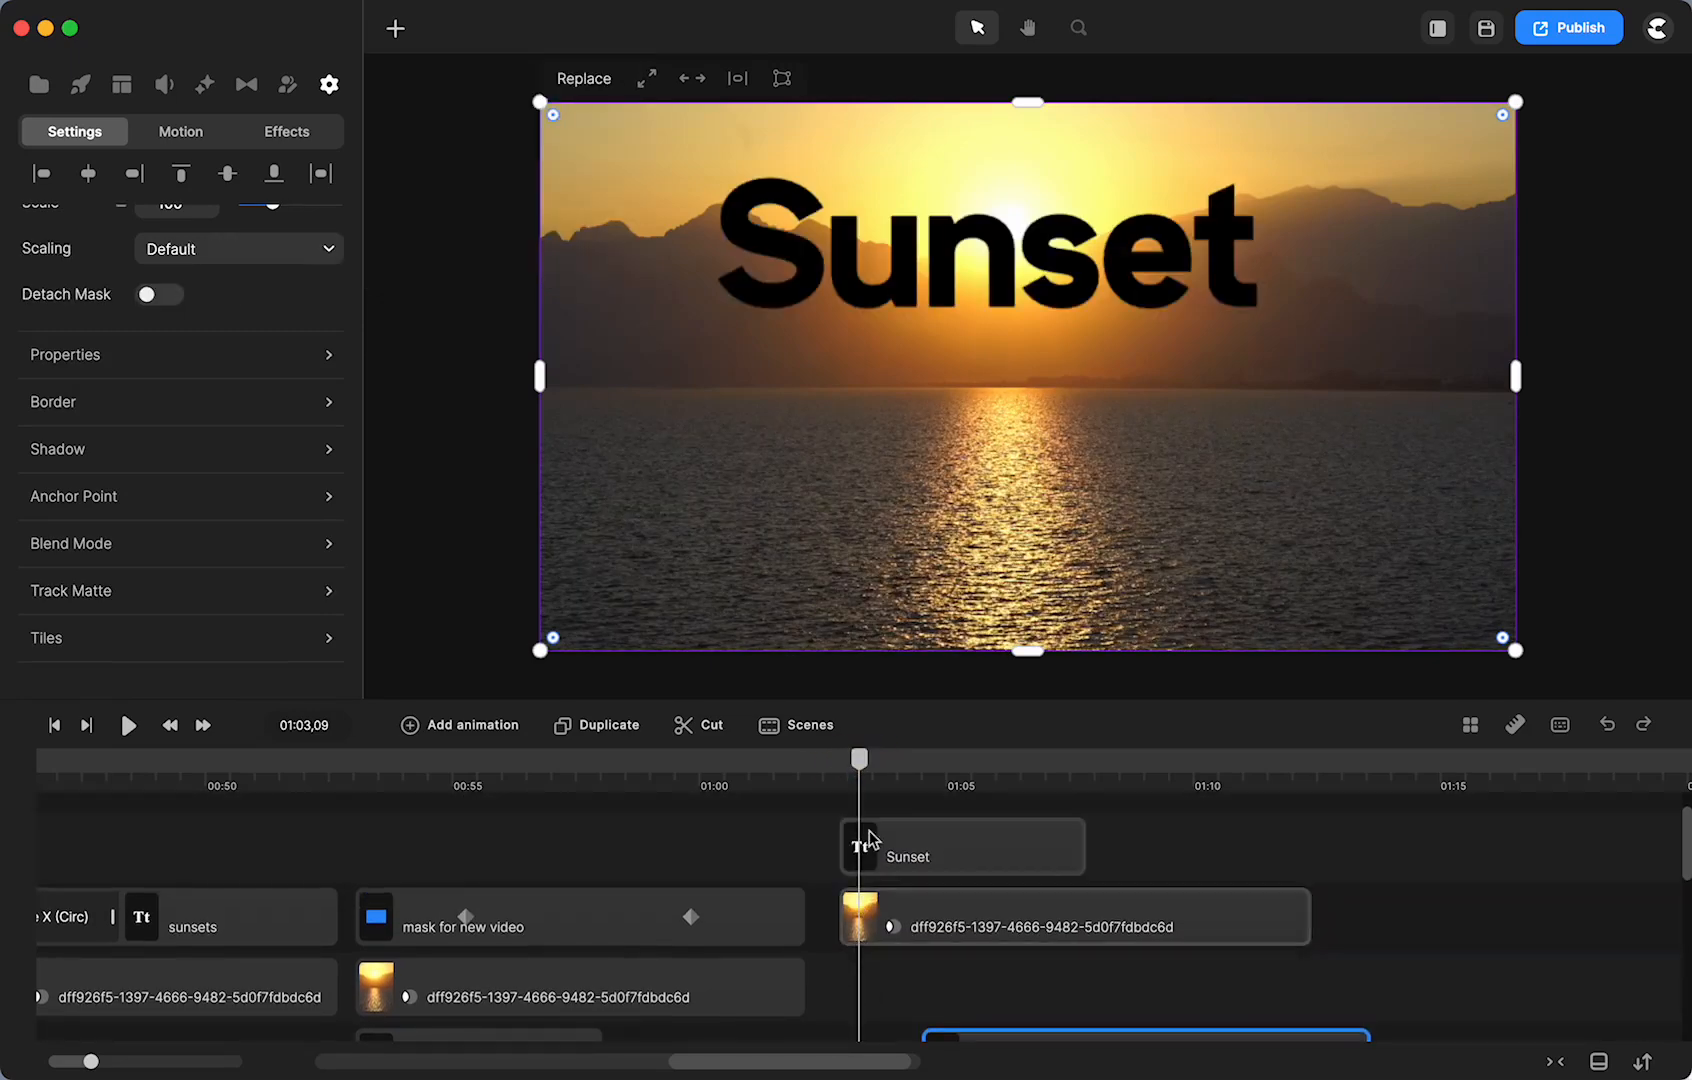
{"action": "left_click", "coordinate": [894, 929]}
{"action": "left_click", "coordinate": [584, 204]}
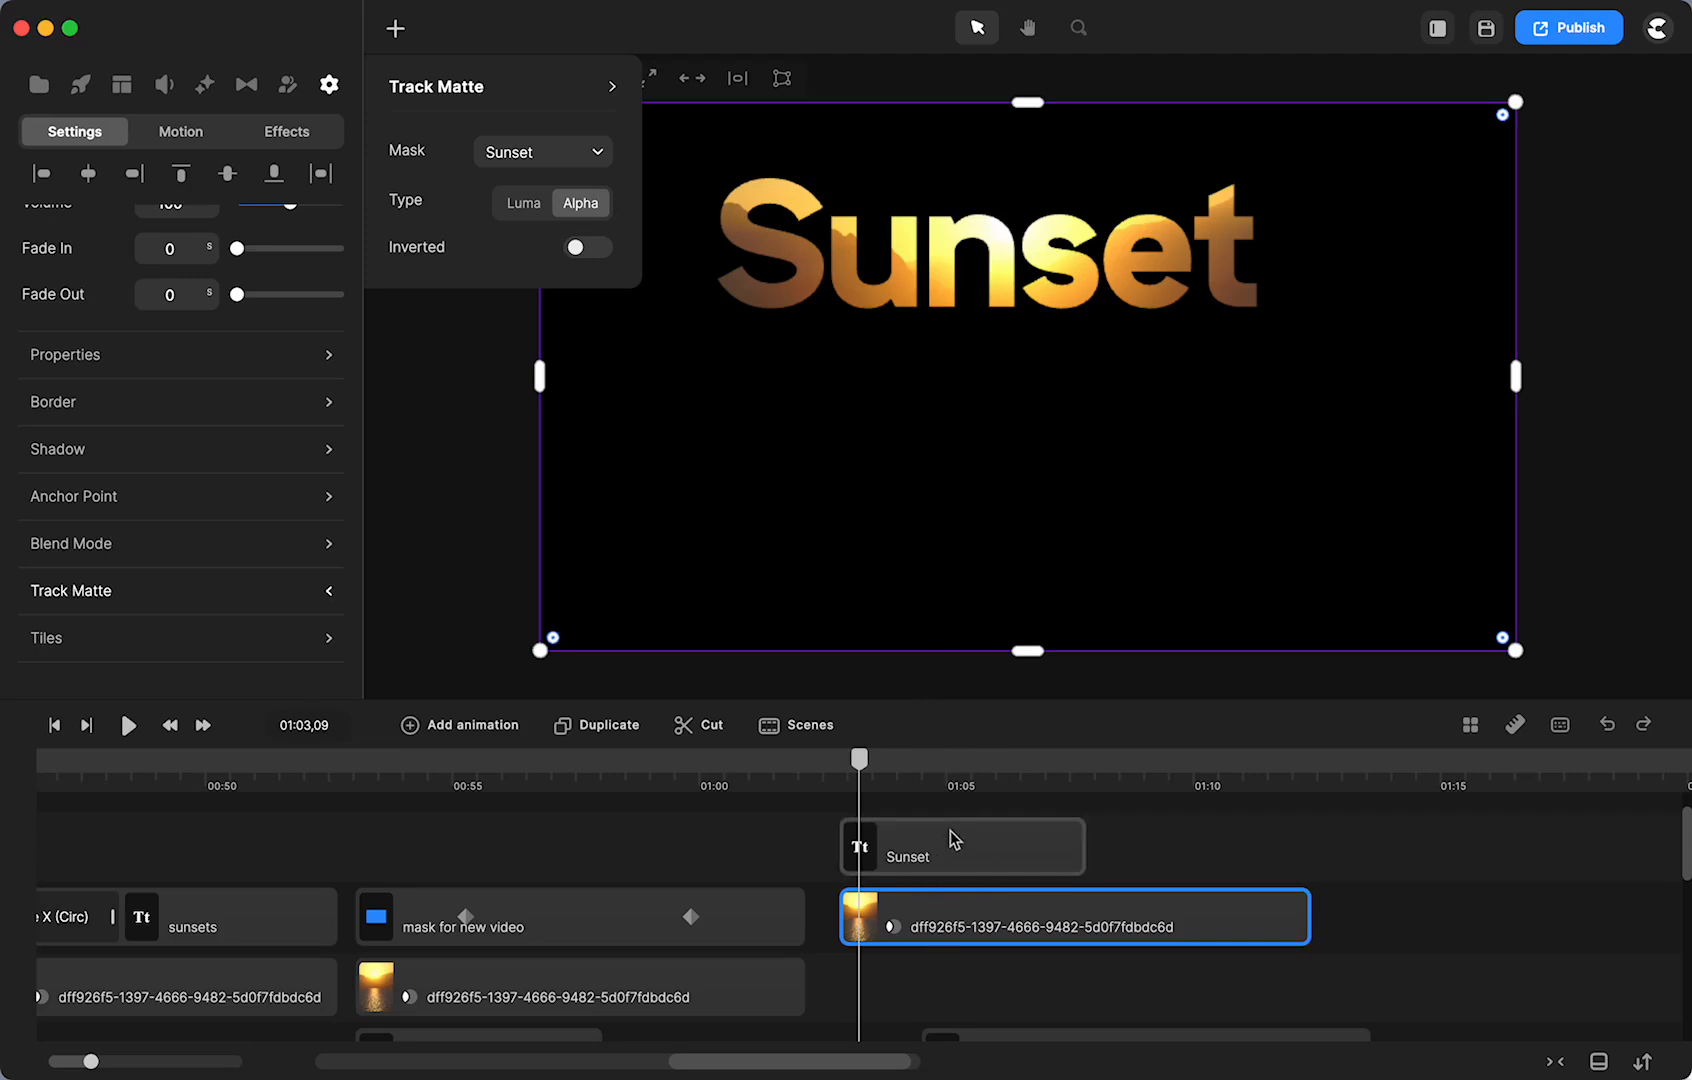
- Give the matted sunset clip a 2 px shadow distance and move the 6132caab clip under the playhead
{"action": "left_click", "coordinate": [908, 848]}
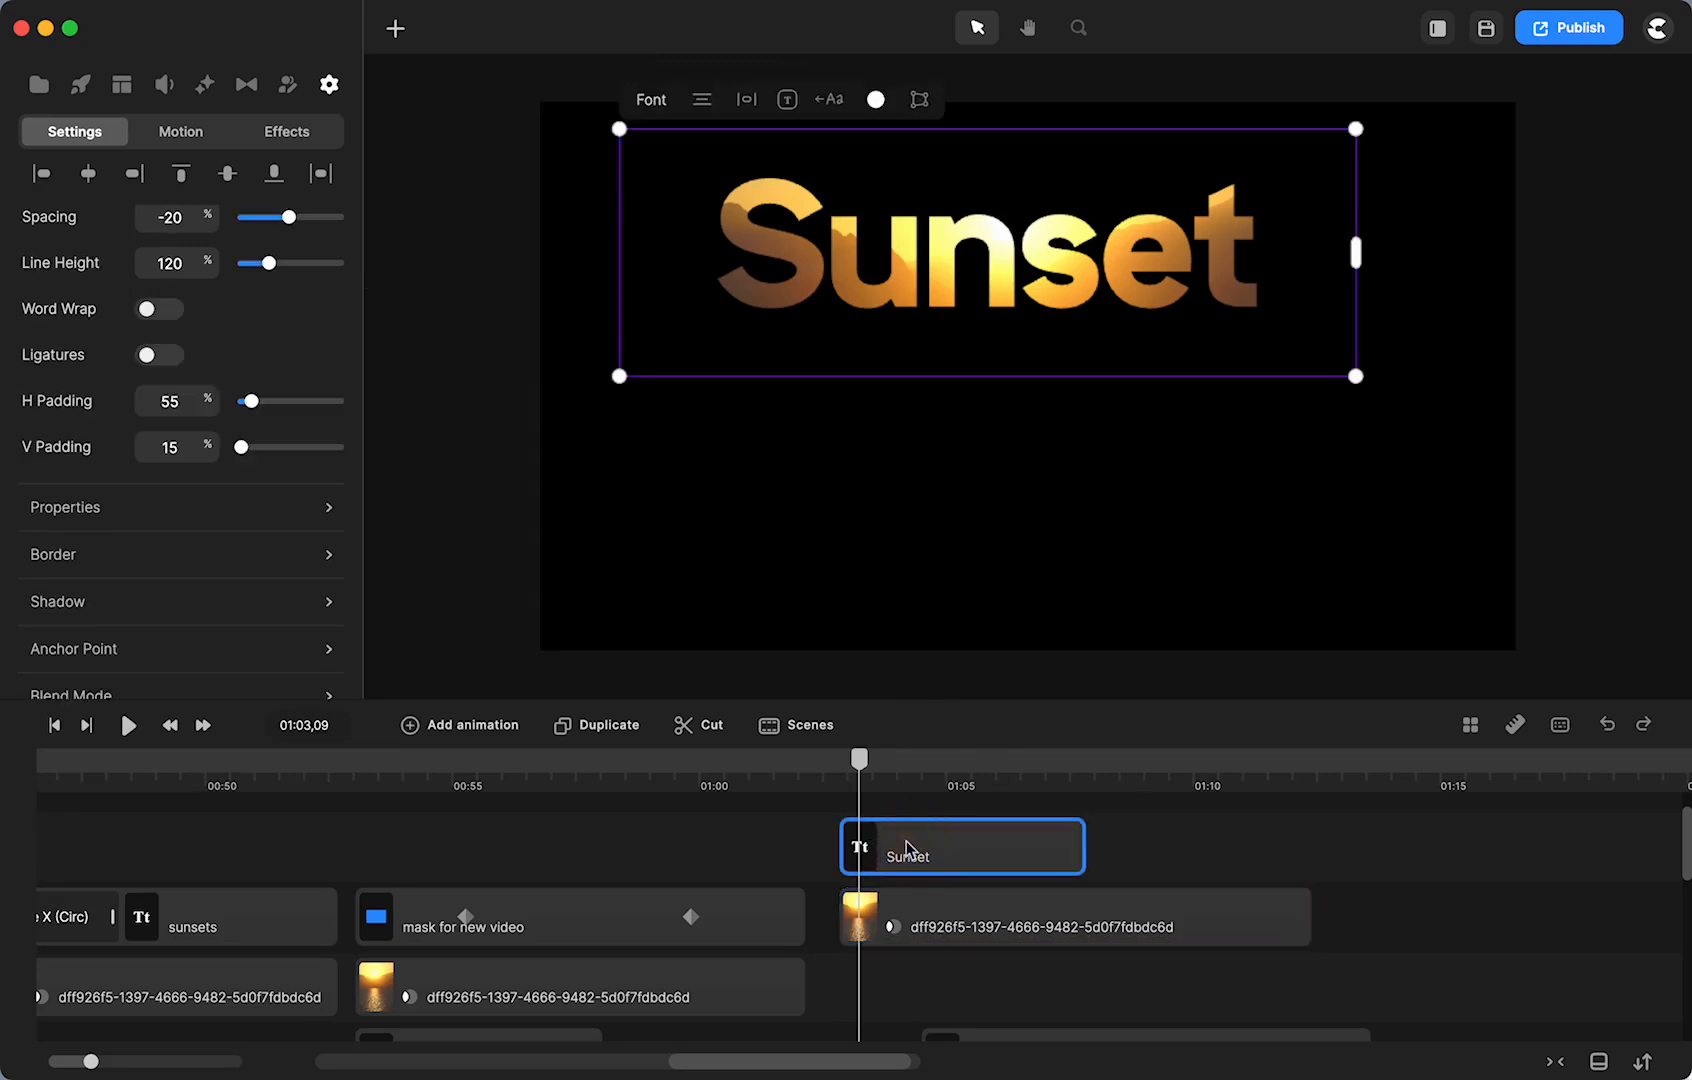
{"action": "left_click", "coordinate": [993, 935]}
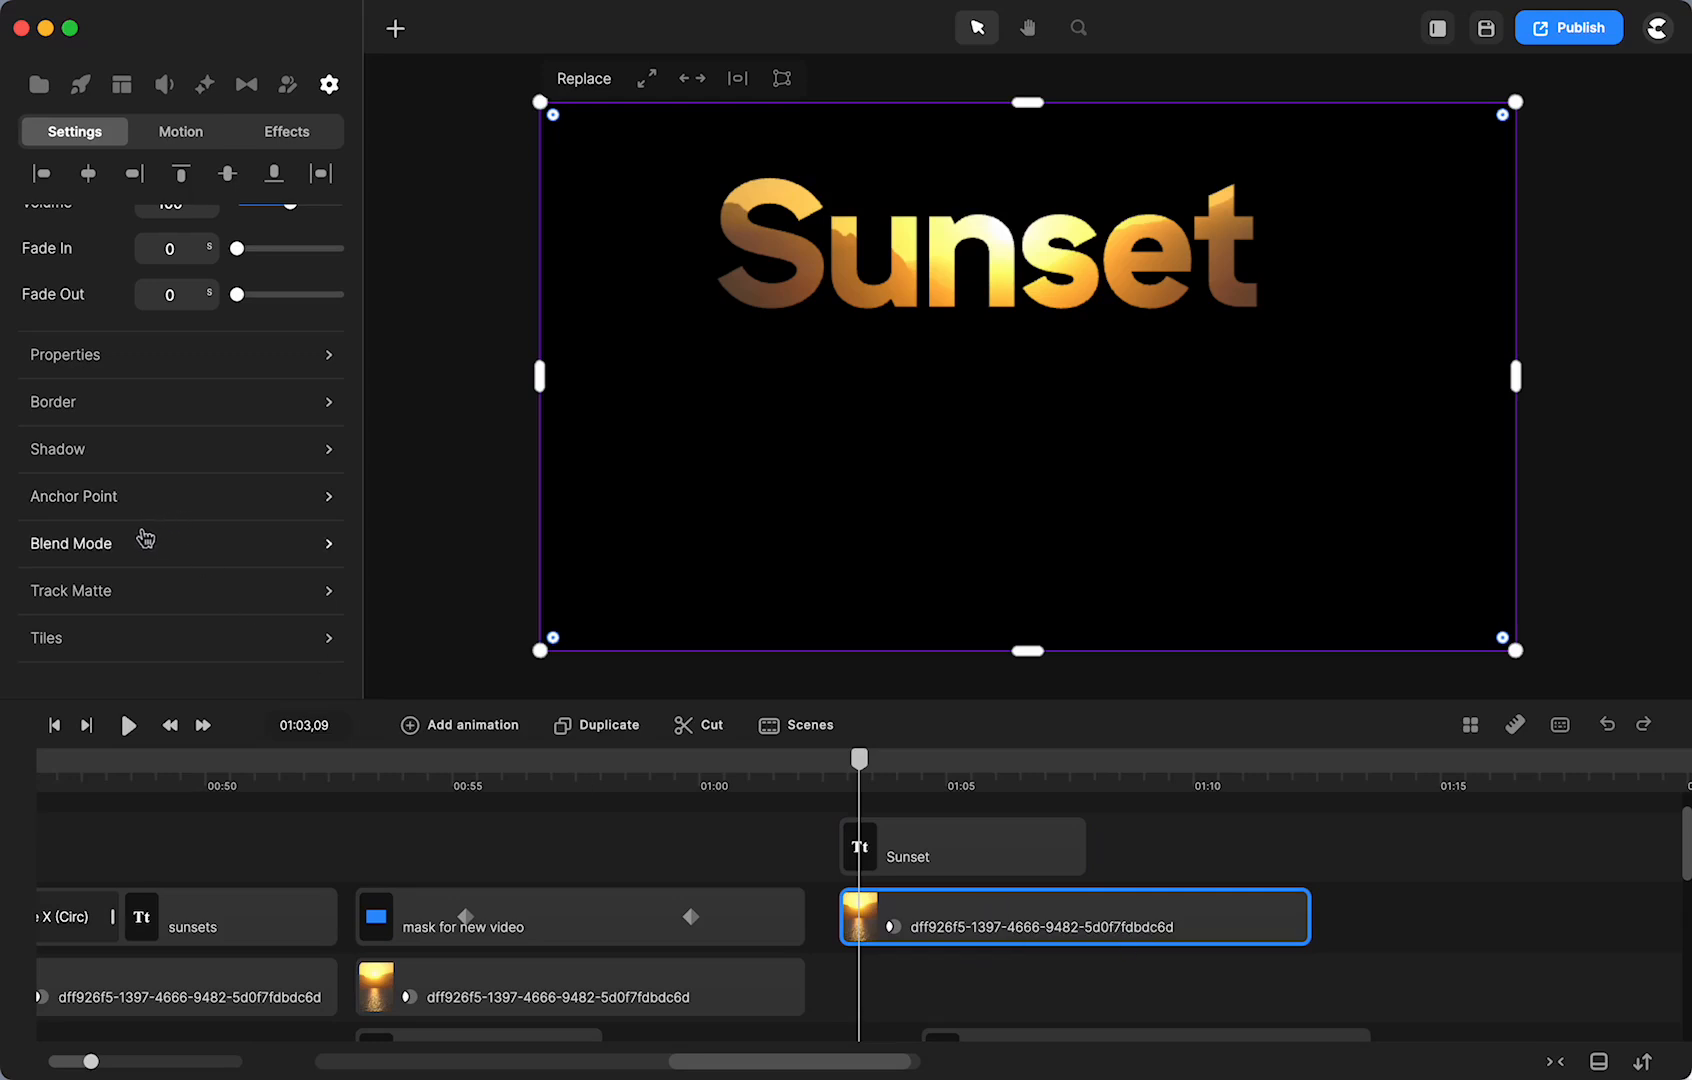
{"action": "left_click", "coordinate": [182, 452]}
{"action": "left_click_drag", "start_coordinate": [597, 596], "coordinate": [606, 594]}
{"action": "scroll", "coordinate": [990, 910], "scroll_direction": "down", "scroll_amount": 3}
{"action": "left_click_drag", "start_coordinate": [990, 910], "coordinate": [888, 840]}
{"action": "scroll", "coordinate": [776, 852], "scroll_direction": "up", "scroll_amount": 2}
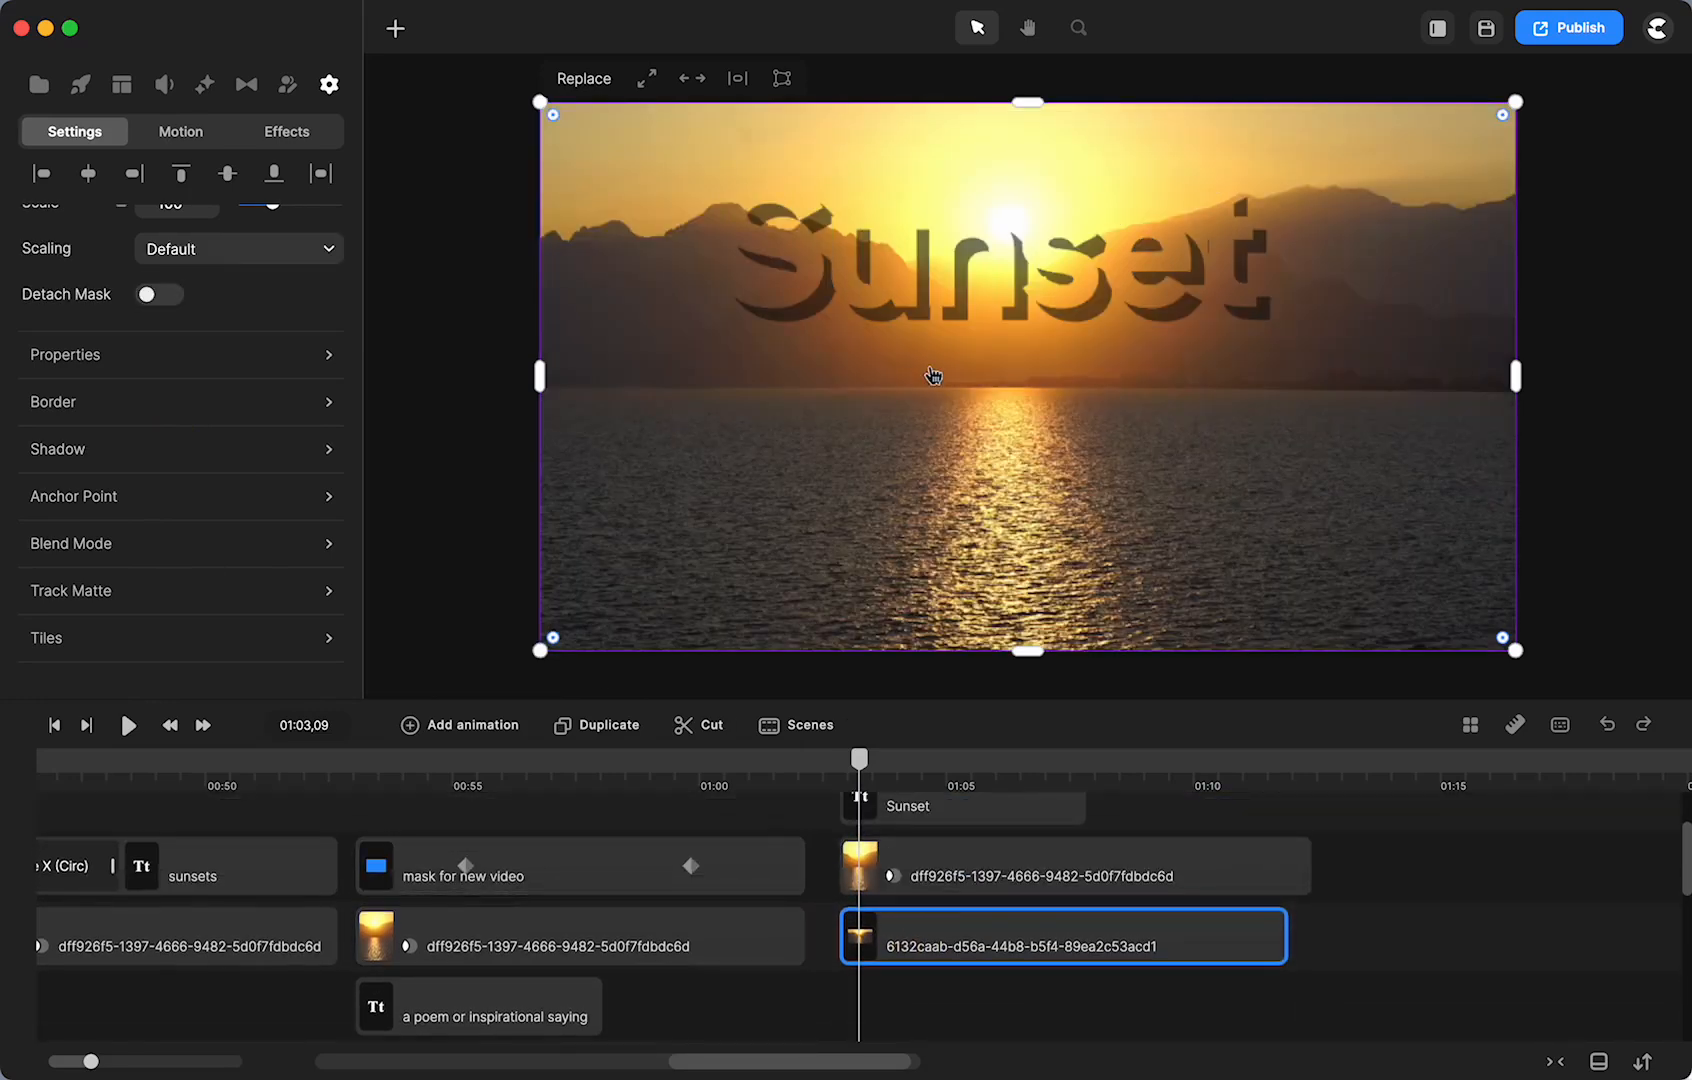
- Soften the matted title's shadow with a 1 px blur and nudge the Sunset text slightly up
{"action": "left_click", "coordinate": [184, 448]}
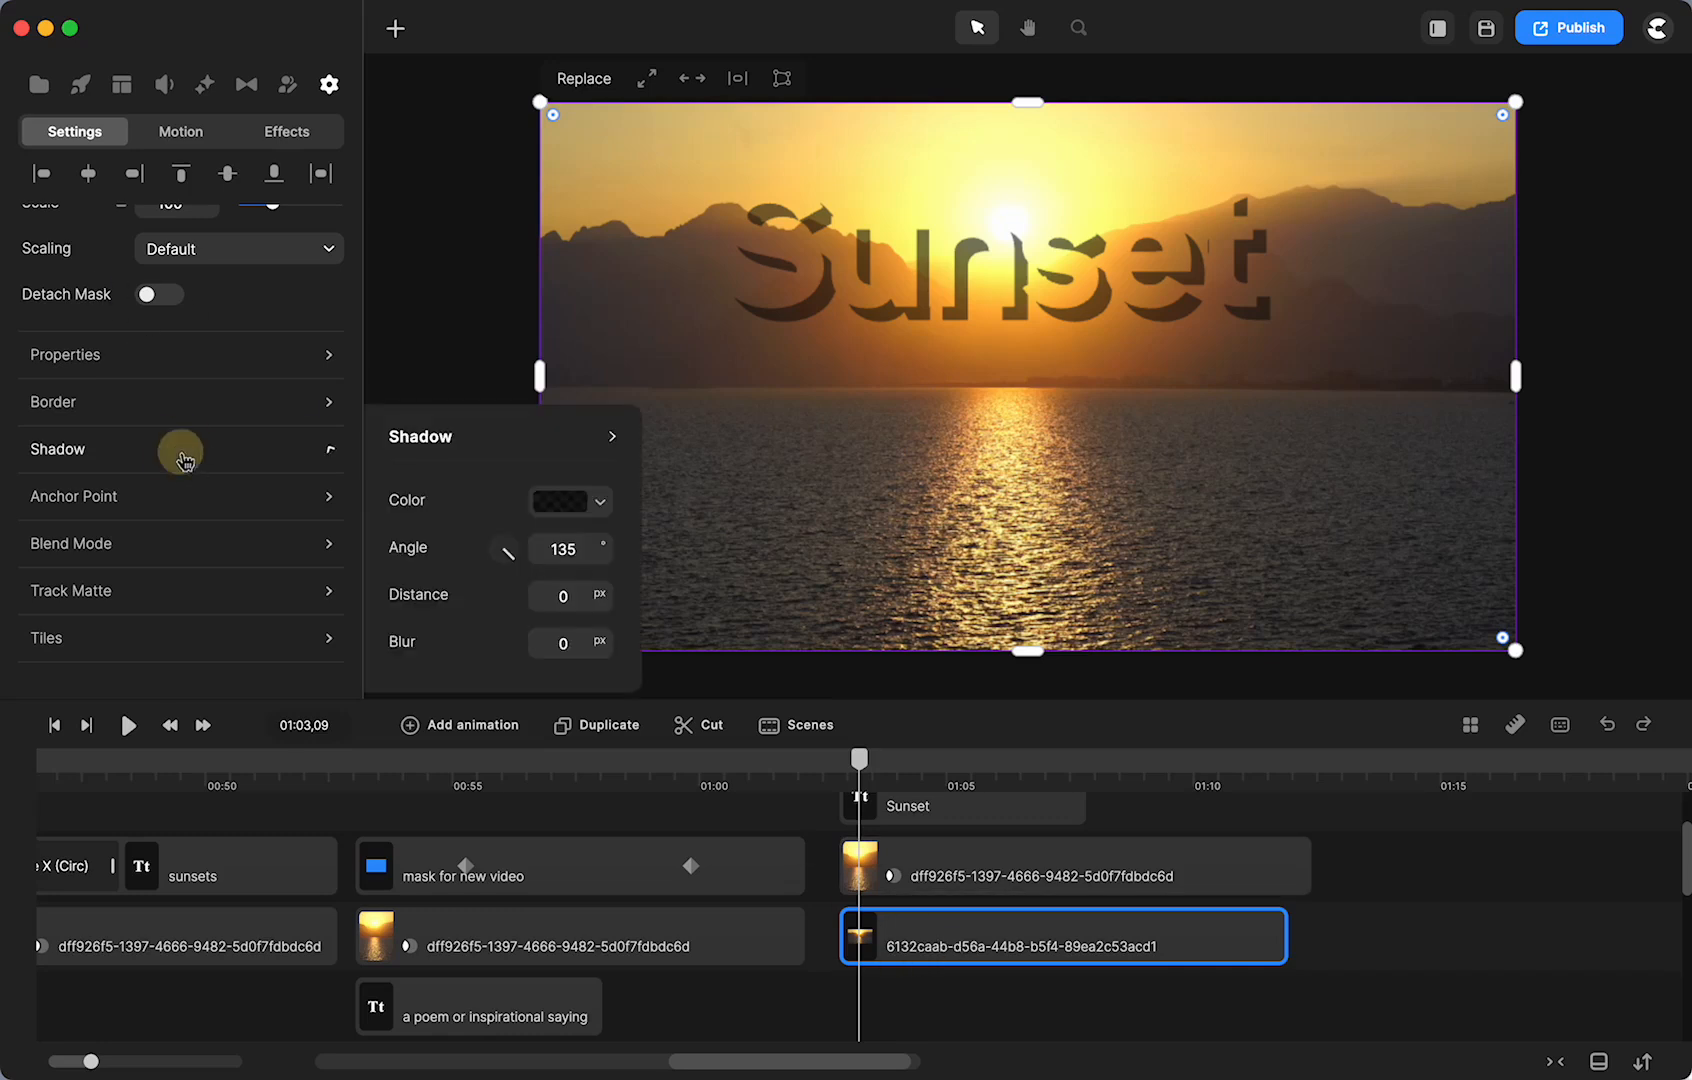
{"action": "left_click", "coordinate": [868, 853]}
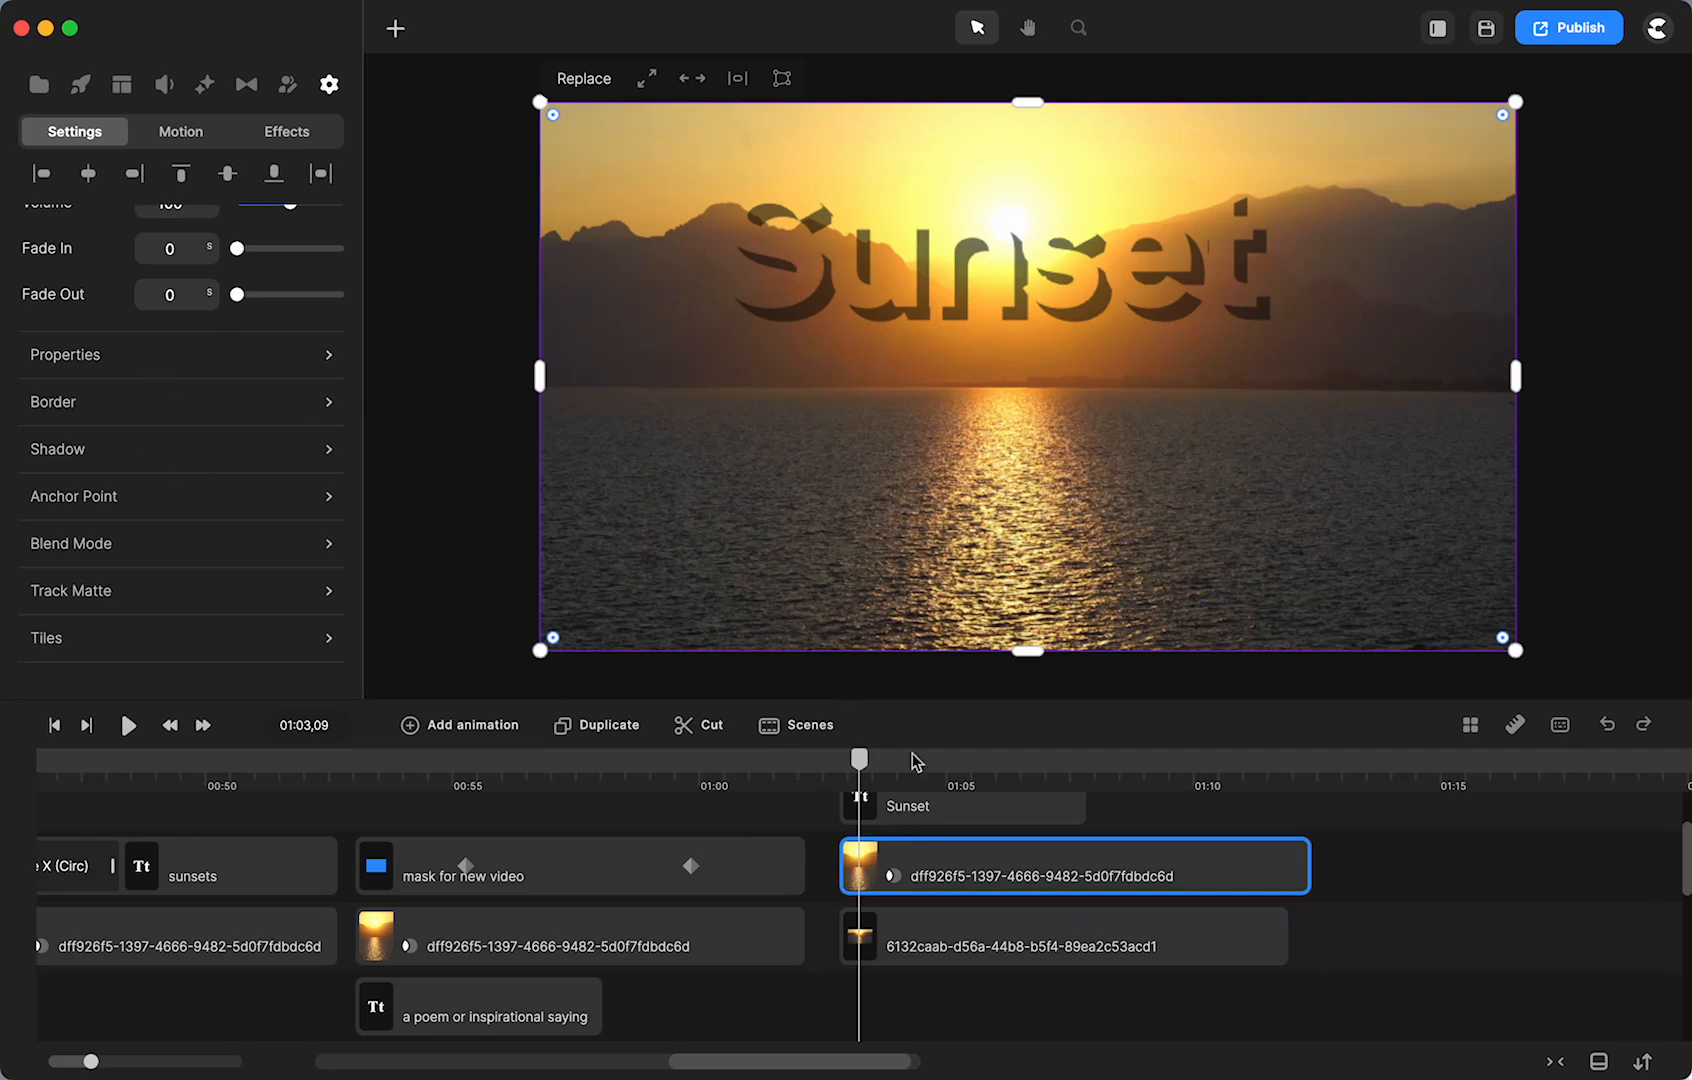
{"action": "left_click", "coordinate": [277, 449]}
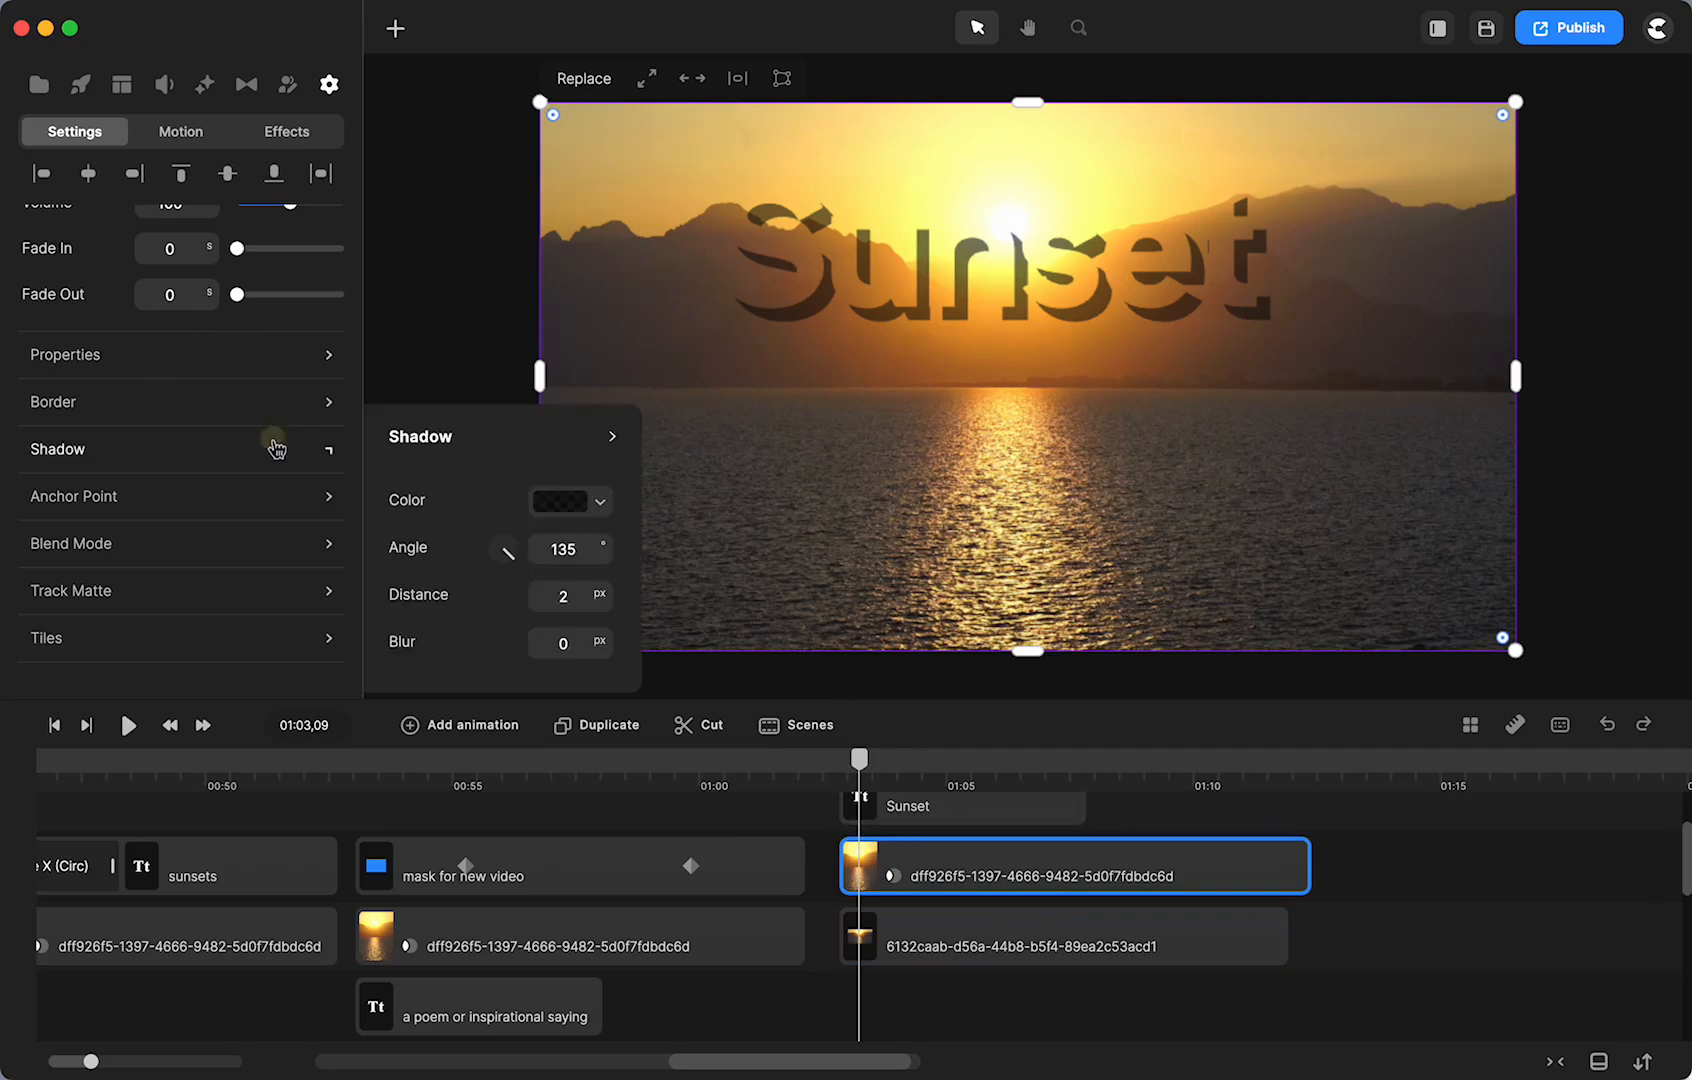
{"action": "left_click_drag", "start_coordinate": [600, 647], "coordinate": [608, 648]}
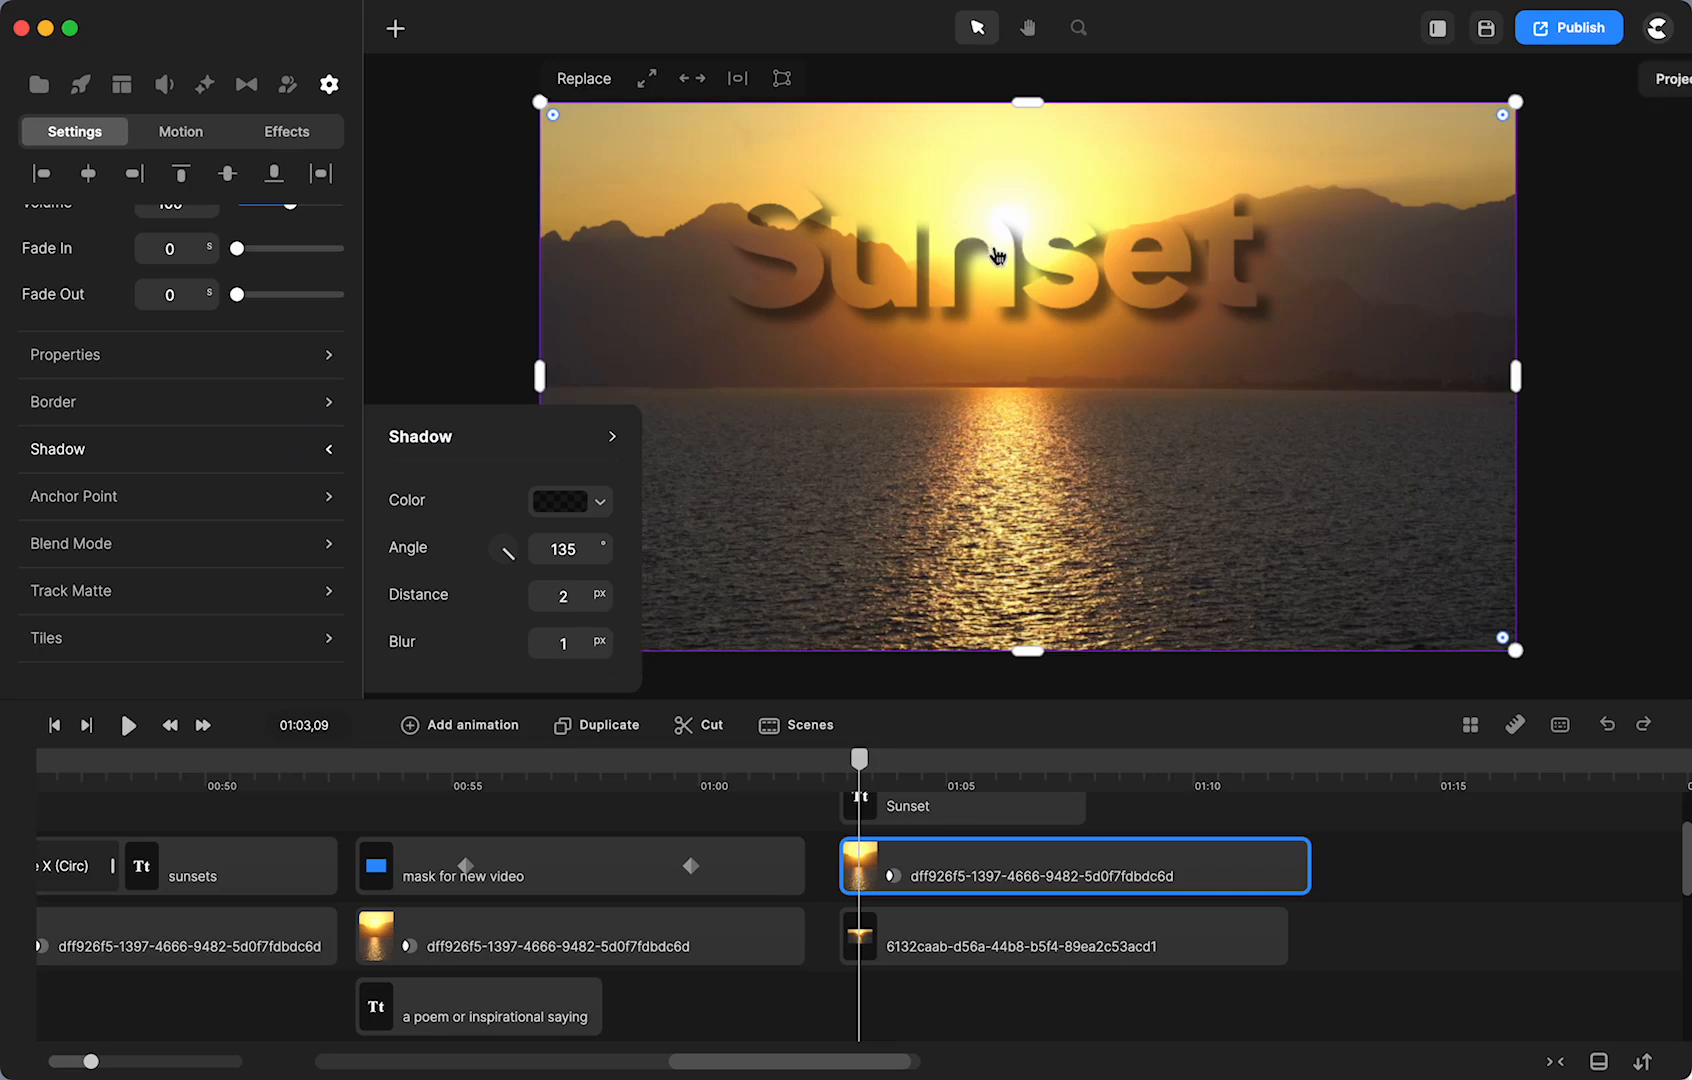
{"action": "left_click", "coordinate": [993, 262]}
{"action": "left_click_drag", "start_coordinate": [993, 262], "coordinate": [992, 248]}
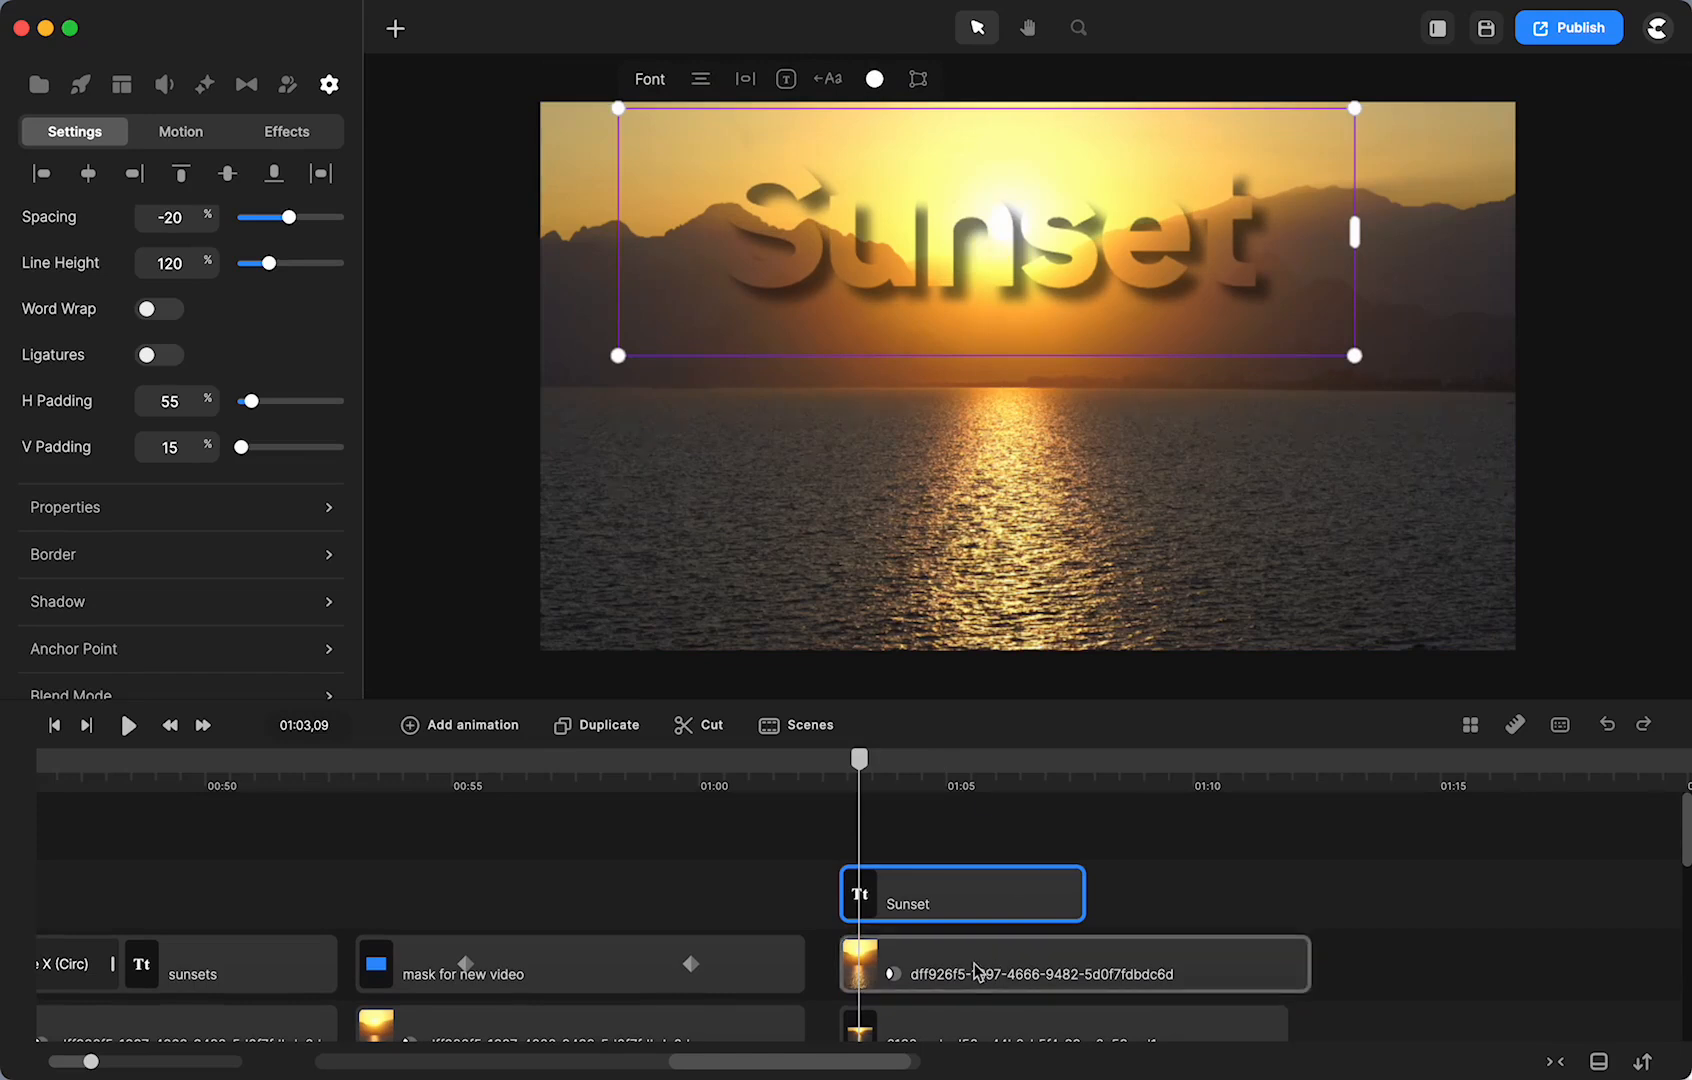
- Lower the background 6132caab copy's opacity to 90% and preview the title near 01:05
{"action": "left_click", "coordinate": [955, 1025]}
{"action": "scroll", "coordinate": [957, 1030], "scroll_direction": "down", "scroll_amount": 2}
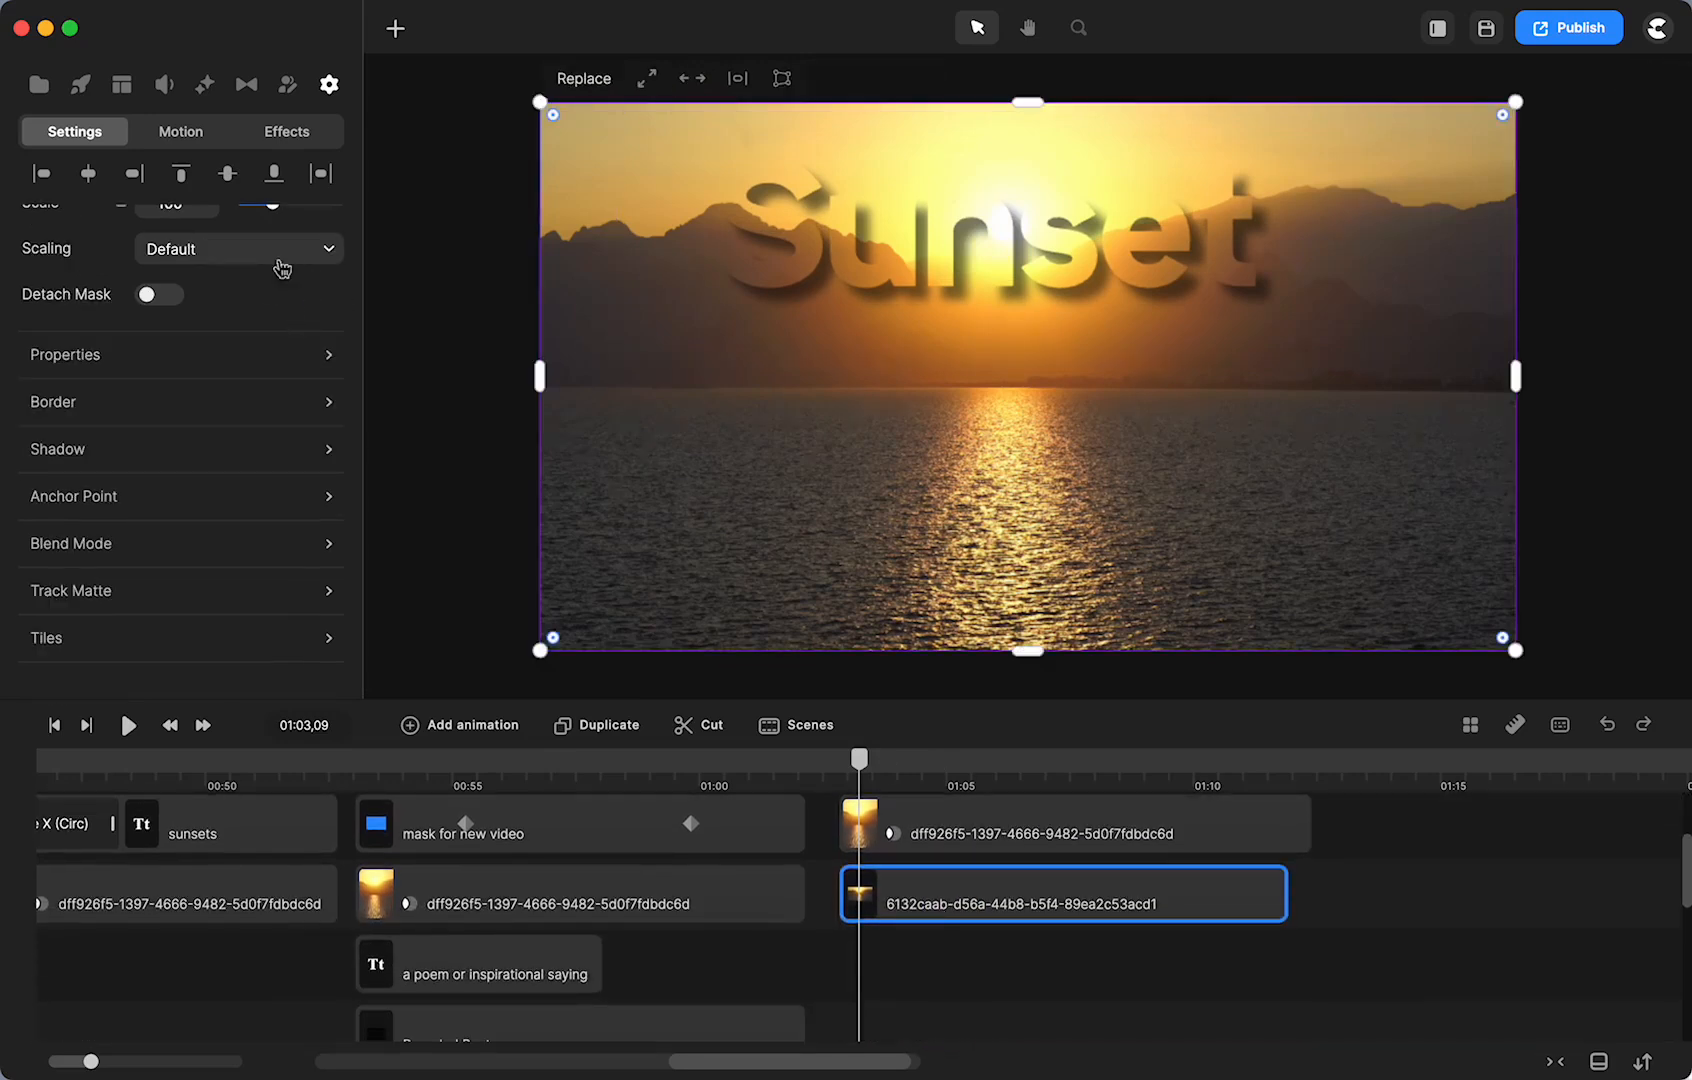
{"action": "scroll", "coordinate": [285, 283], "scroll_direction": "up", "scroll_amount": 3}
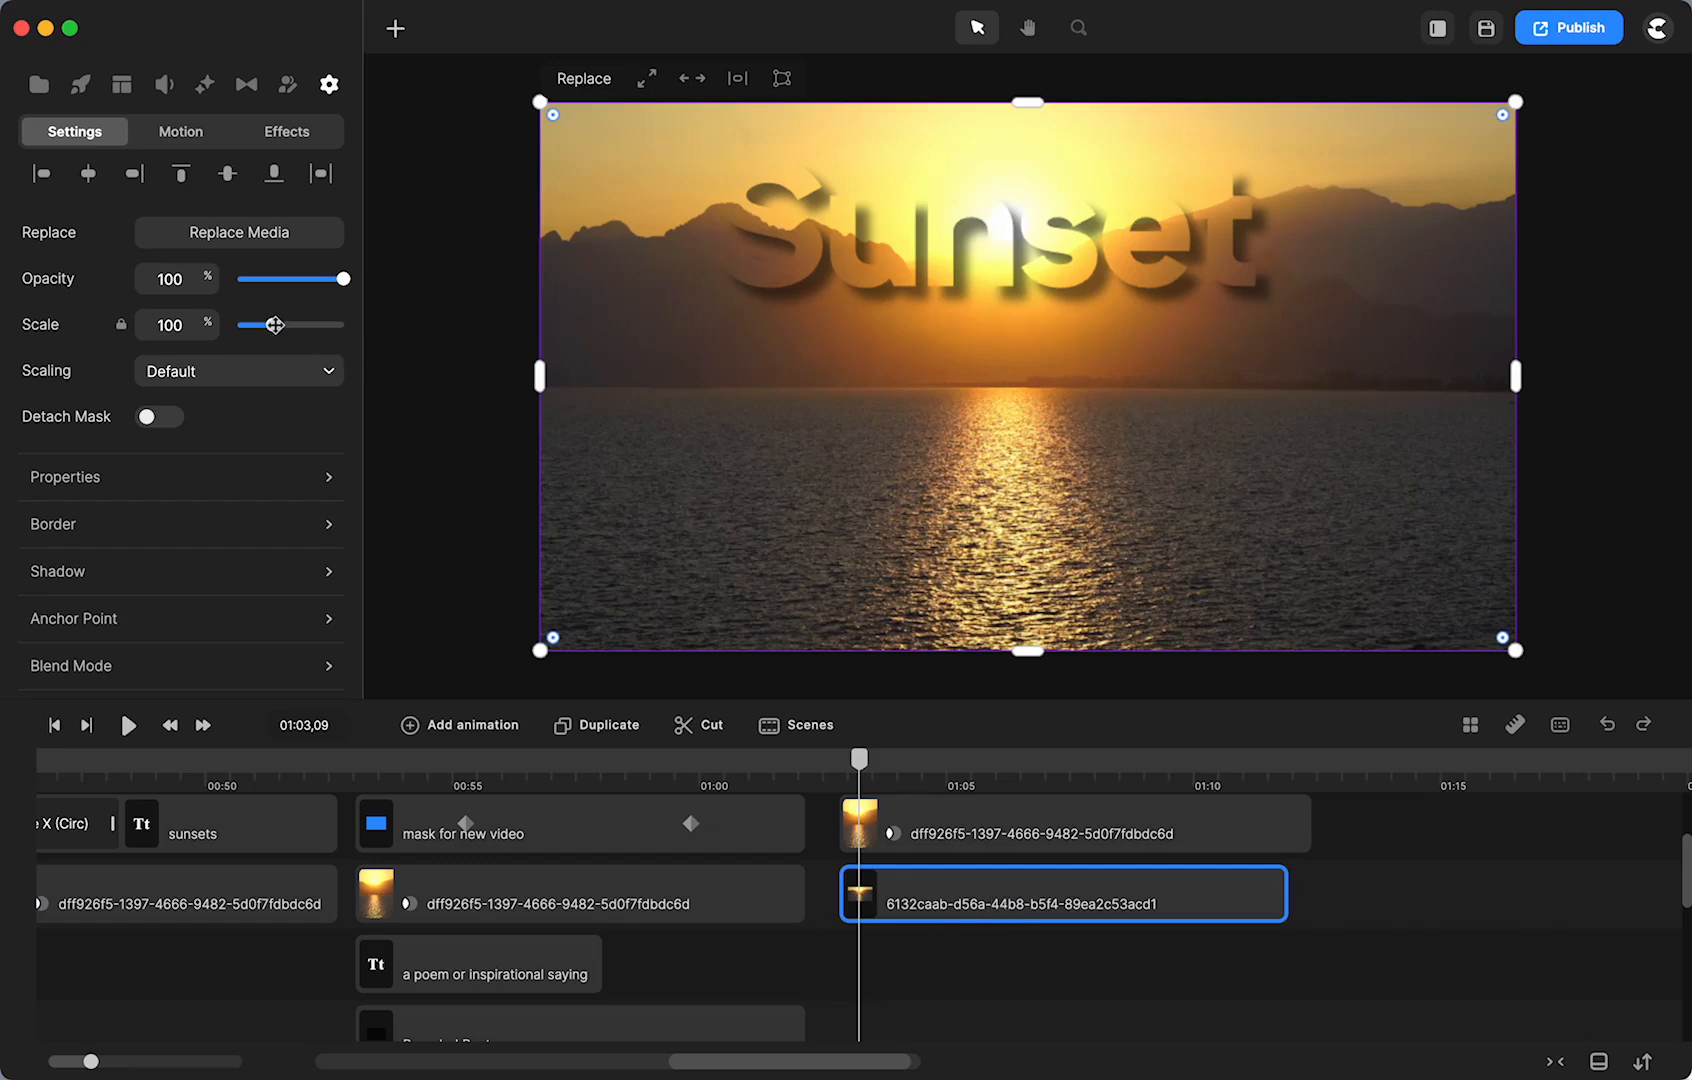
{"action": "left_click_drag", "start_coordinate": [340, 277], "coordinate": [329, 277]}
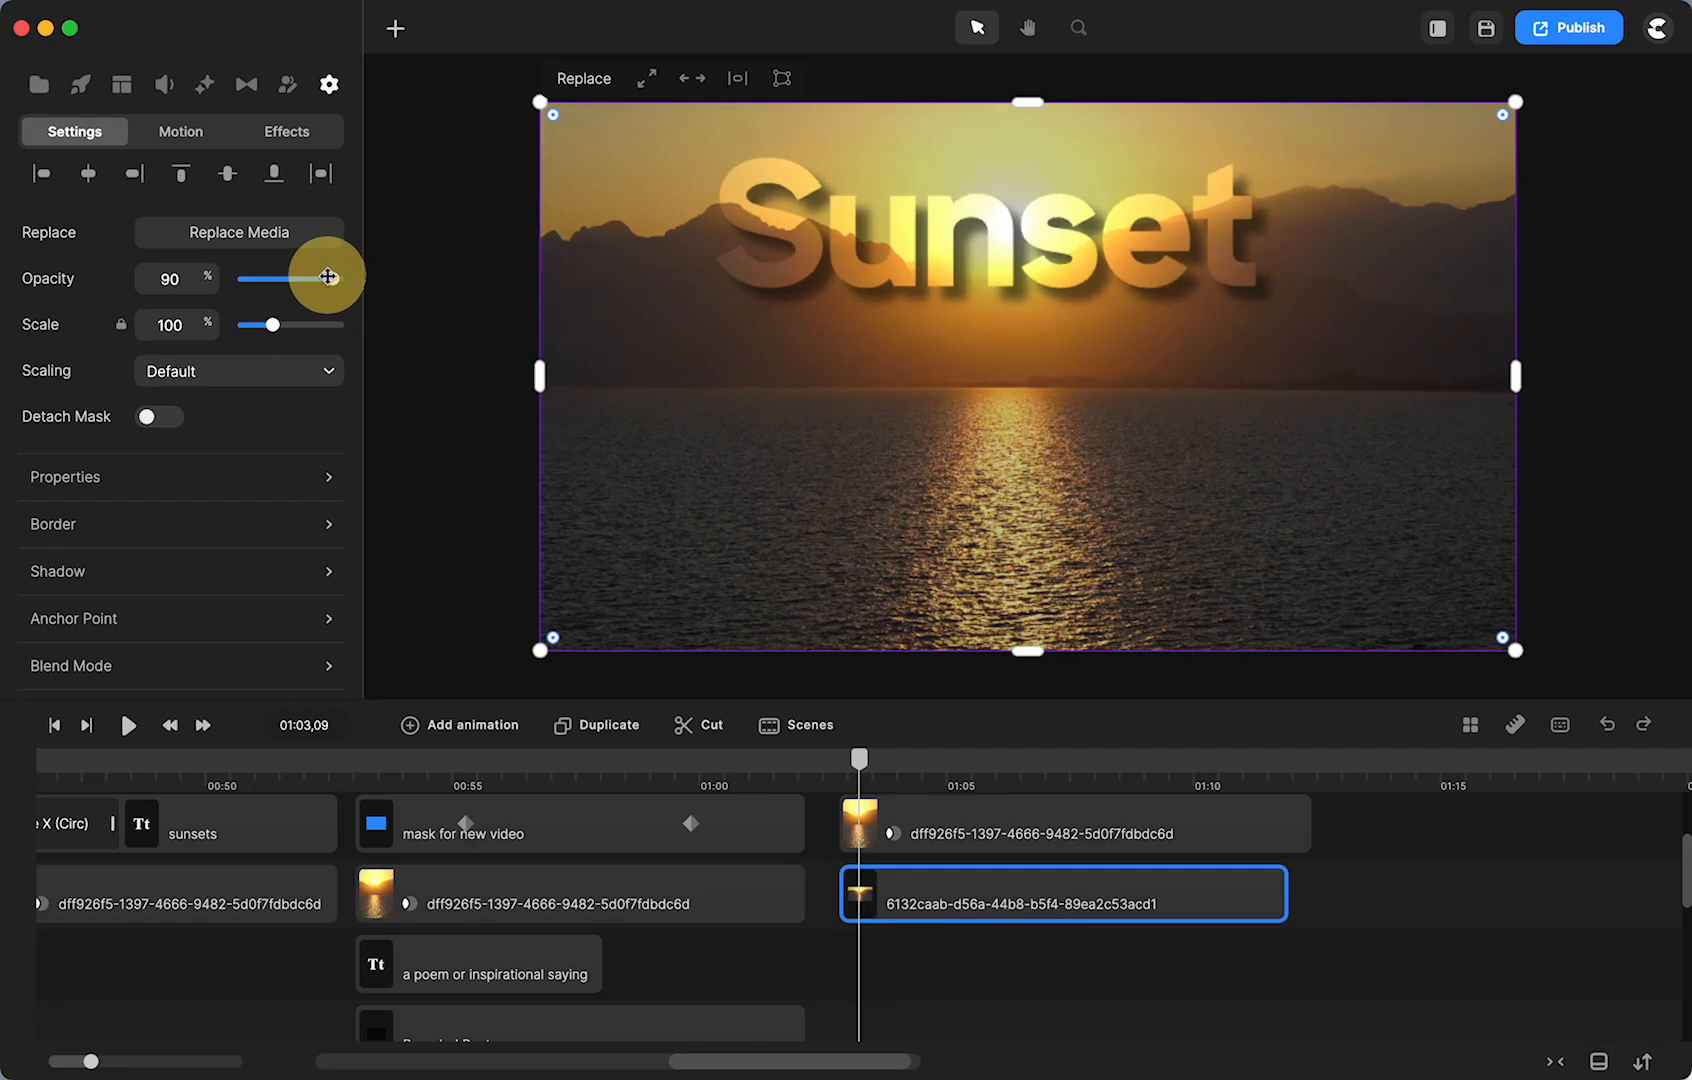
{"action": "left_click", "coordinate": [1046, 1020]}
{"action": "left_click", "coordinate": [860, 762]}
{"action": "left_click_drag", "start_coordinate": [860, 768], "coordinate": [955, 778]}
{"action": "left_click", "coordinate": [446, 762]}
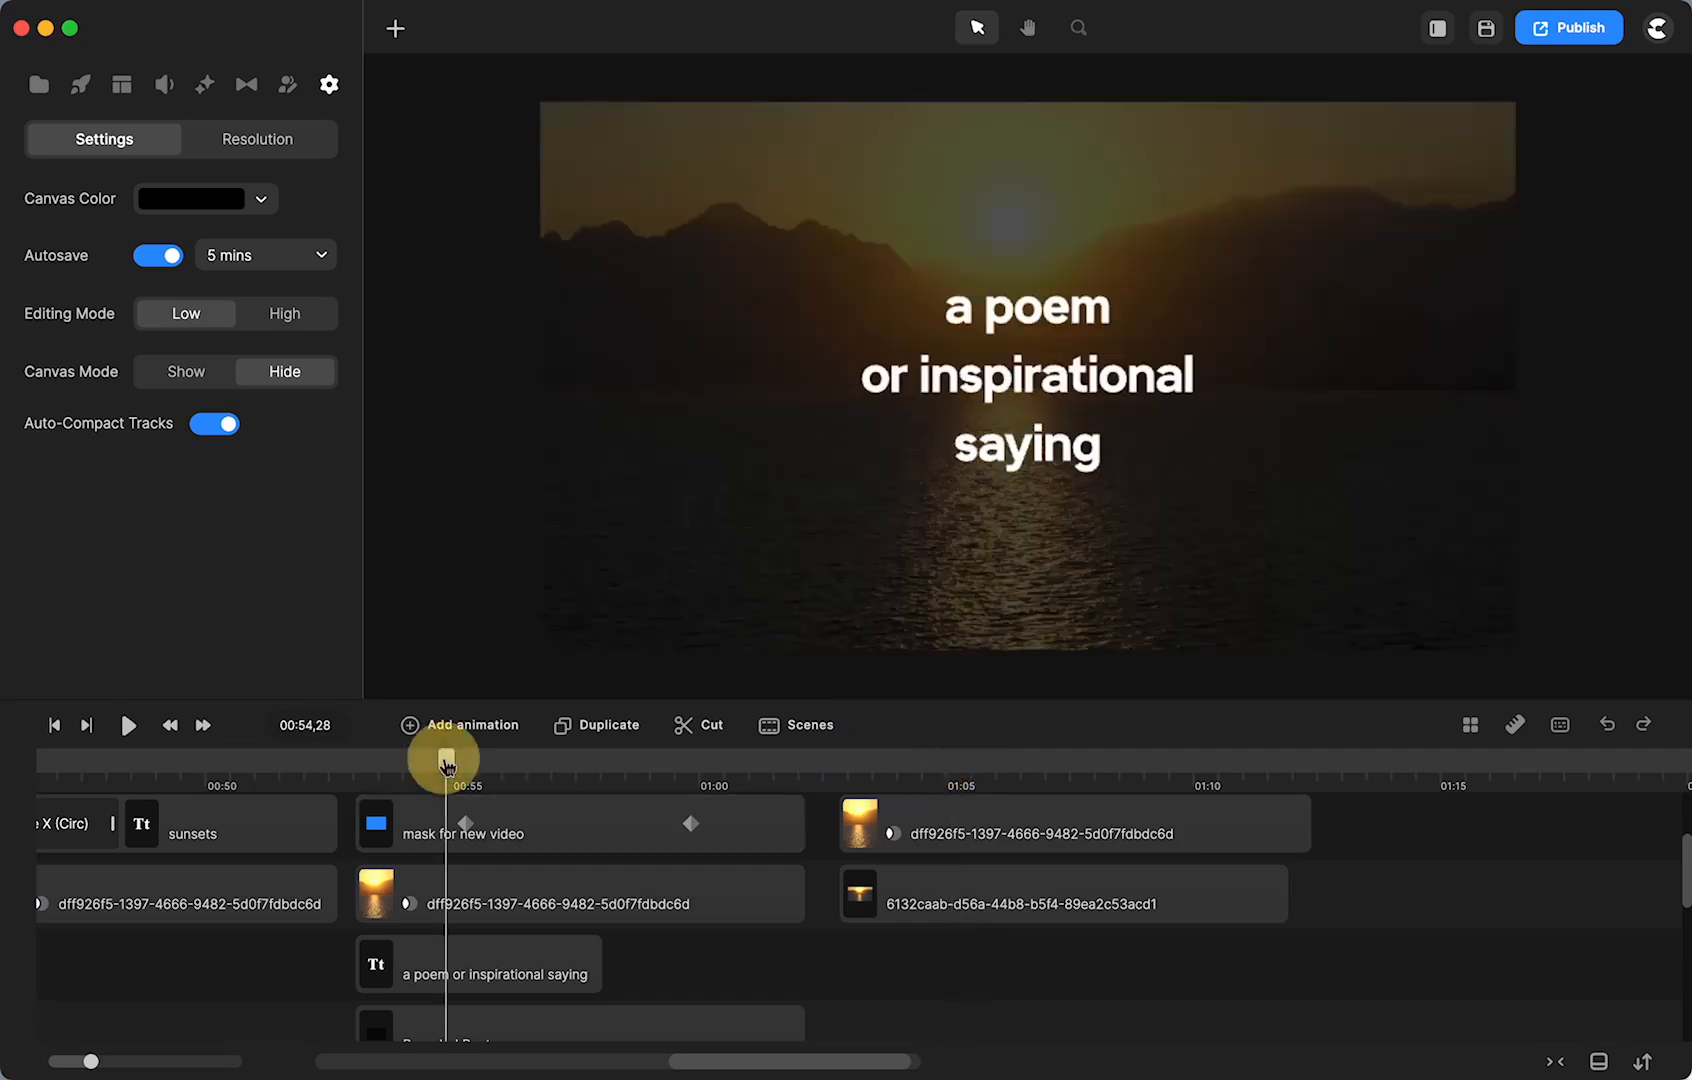
{"action": "left_click_drag", "start_coordinate": [446, 762], "coordinate": [727, 808]}
{"action": "scroll", "coordinate": [1118, 877], "scroll_direction": "right", "scroll_amount": 5}
{"action": "left_click_drag", "start_coordinate": [1163, 831], "coordinate": [1338, 891]}
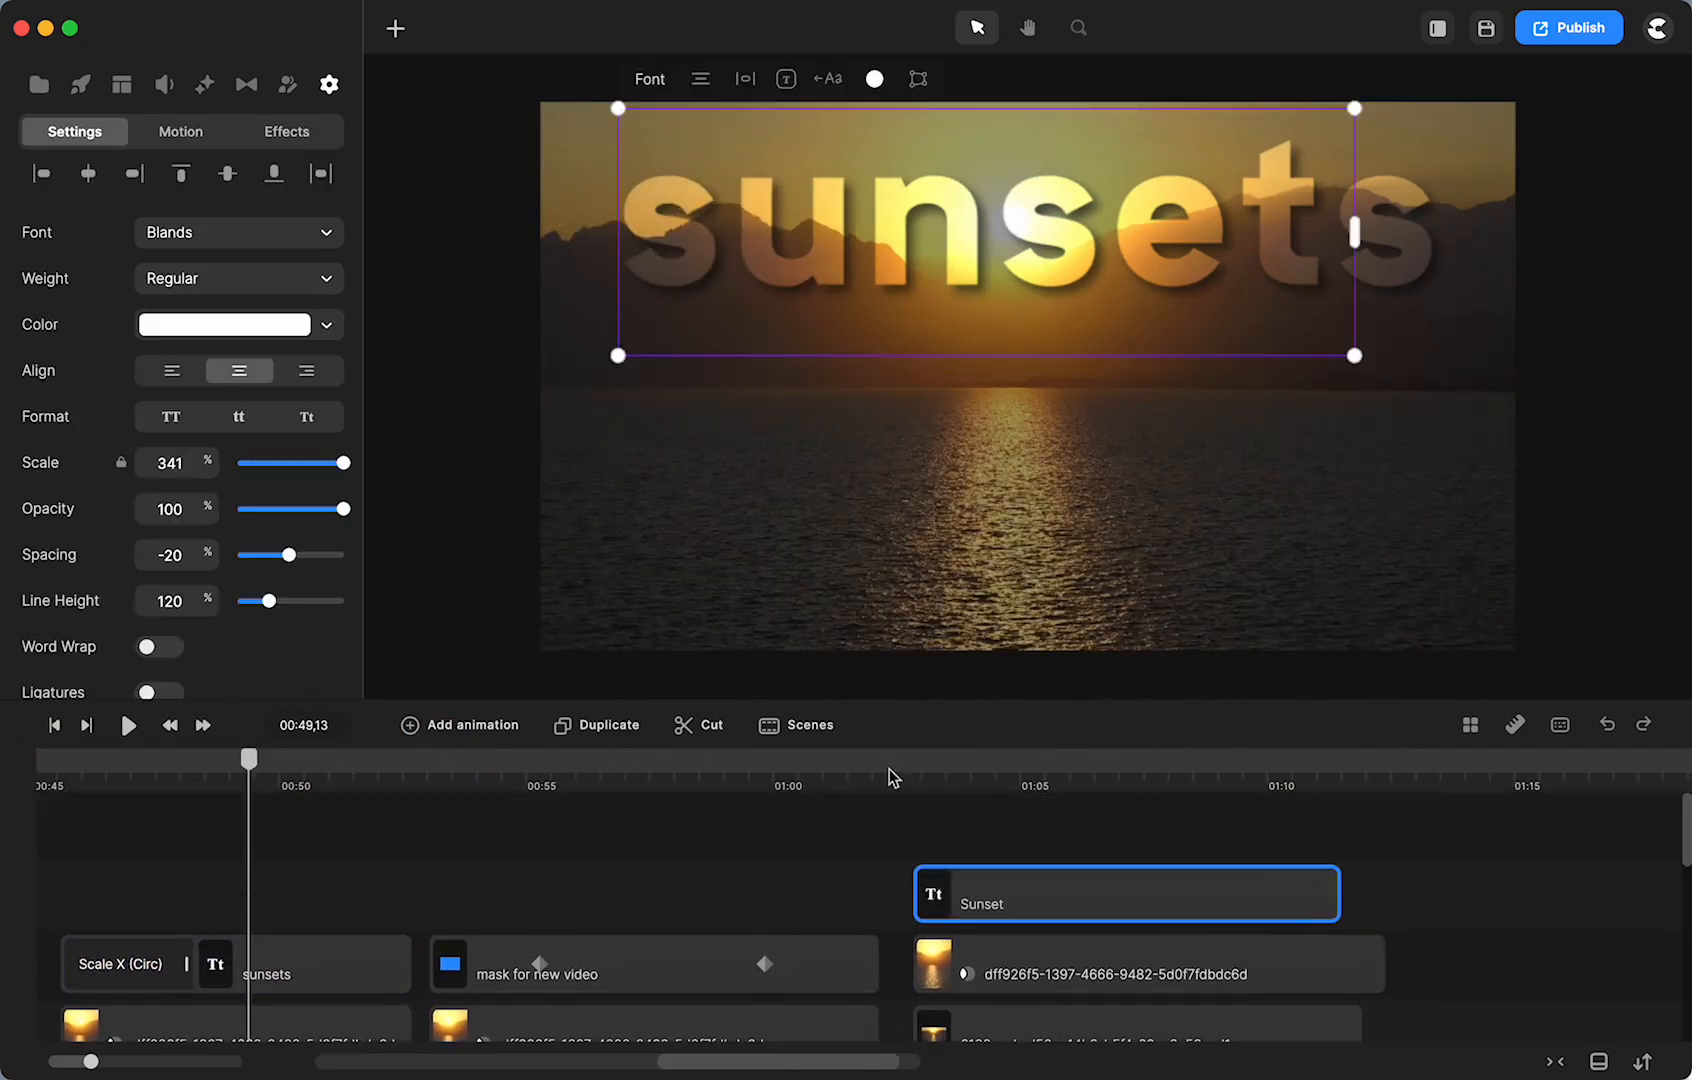
{"action": "left_click", "coordinate": [895, 761]}
{"action": "left_click", "coordinate": [970, 893]}
{"action": "left_click_drag", "start_coordinate": [895, 762], "coordinate": [920, 765]}
- Make the Sunset title enter from the Right with a longer entrance animation
{"action": "left_click", "coordinate": [183, 131]}
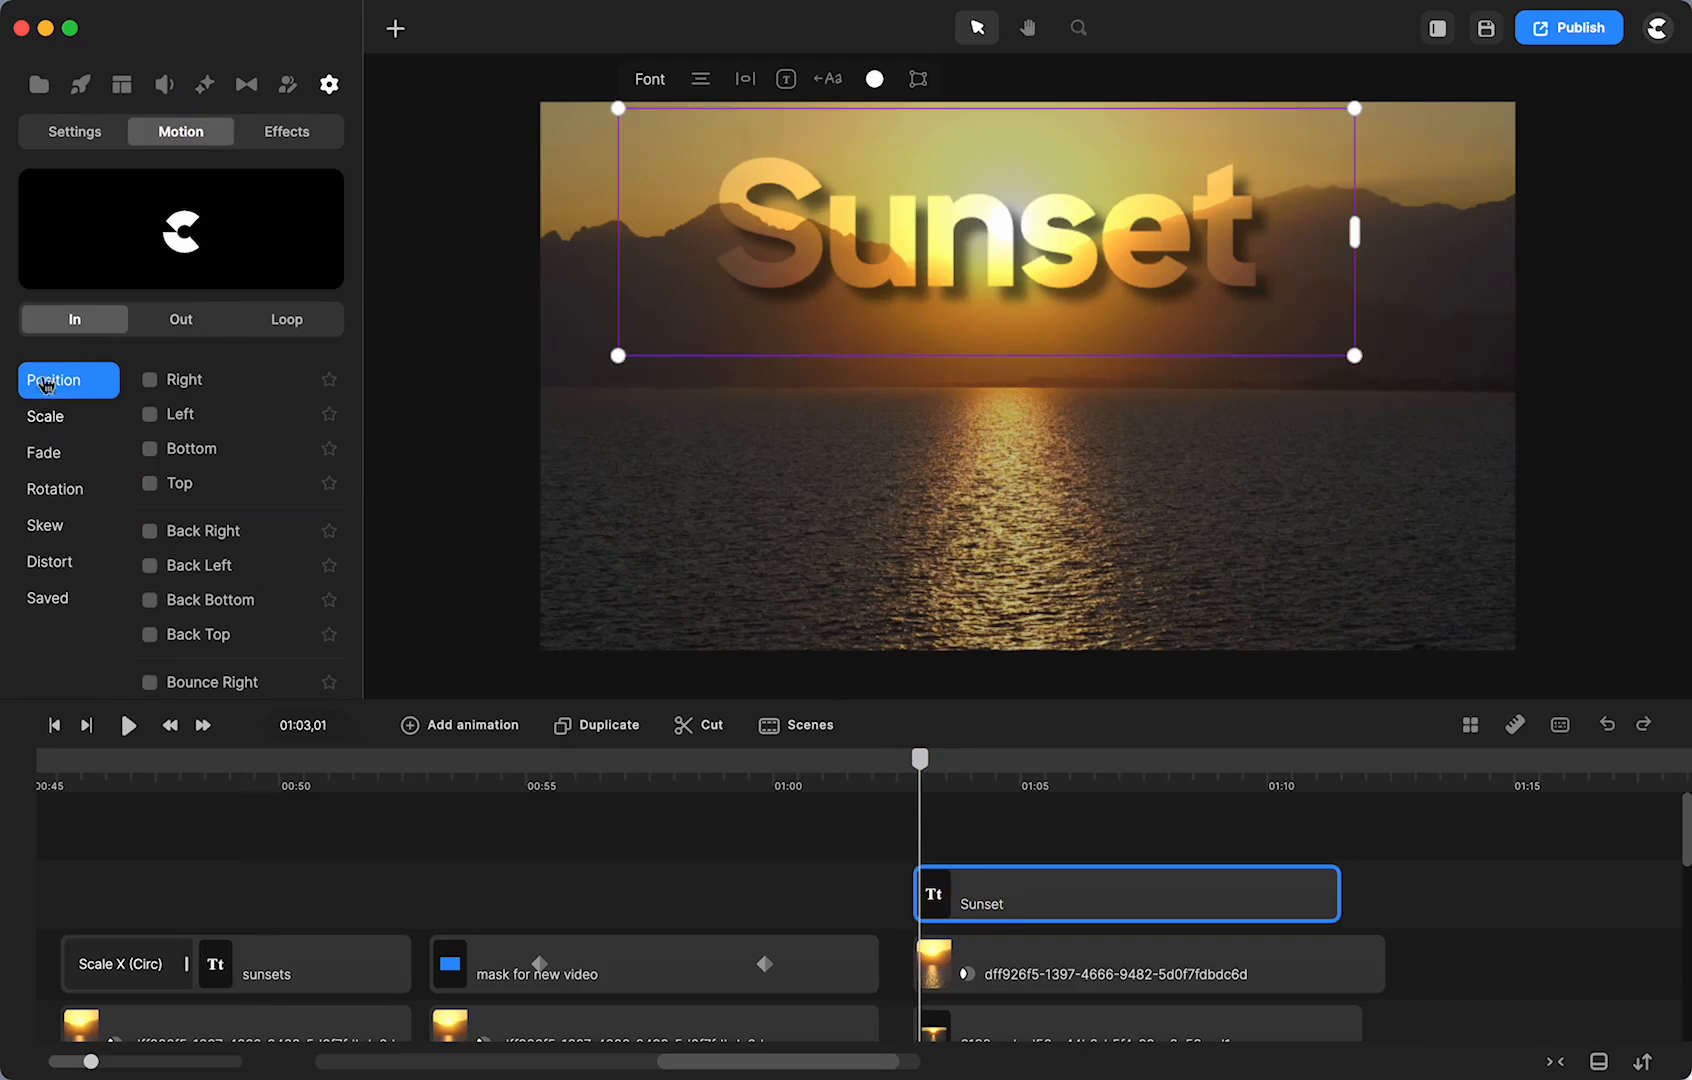
{"action": "left_click", "coordinate": [151, 380]}
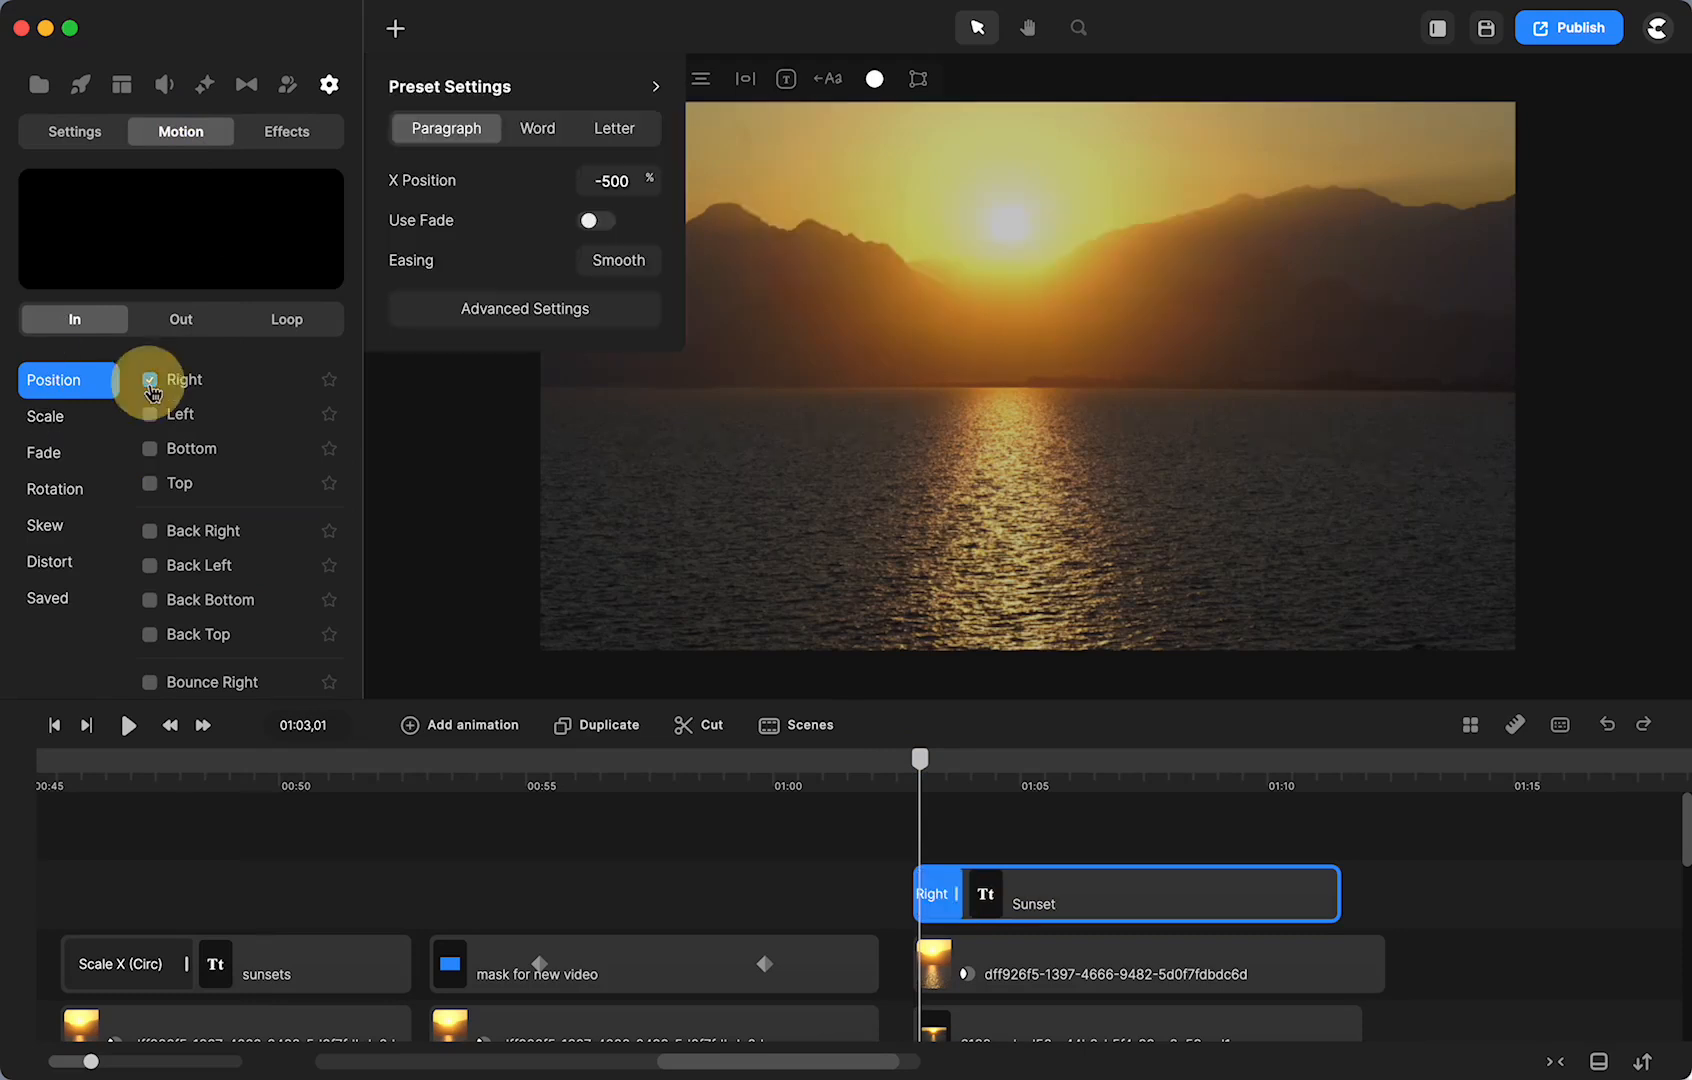
{"action": "left_click", "coordinate": [862, 898]}
{"action": "left_click_drag", "start_coordinate": [957, 893], "coordinate": [1029, 893]}
{"action": "left_click_drag", "start_coordinate": [1020, 745], "coordinate": [1041, 795]}
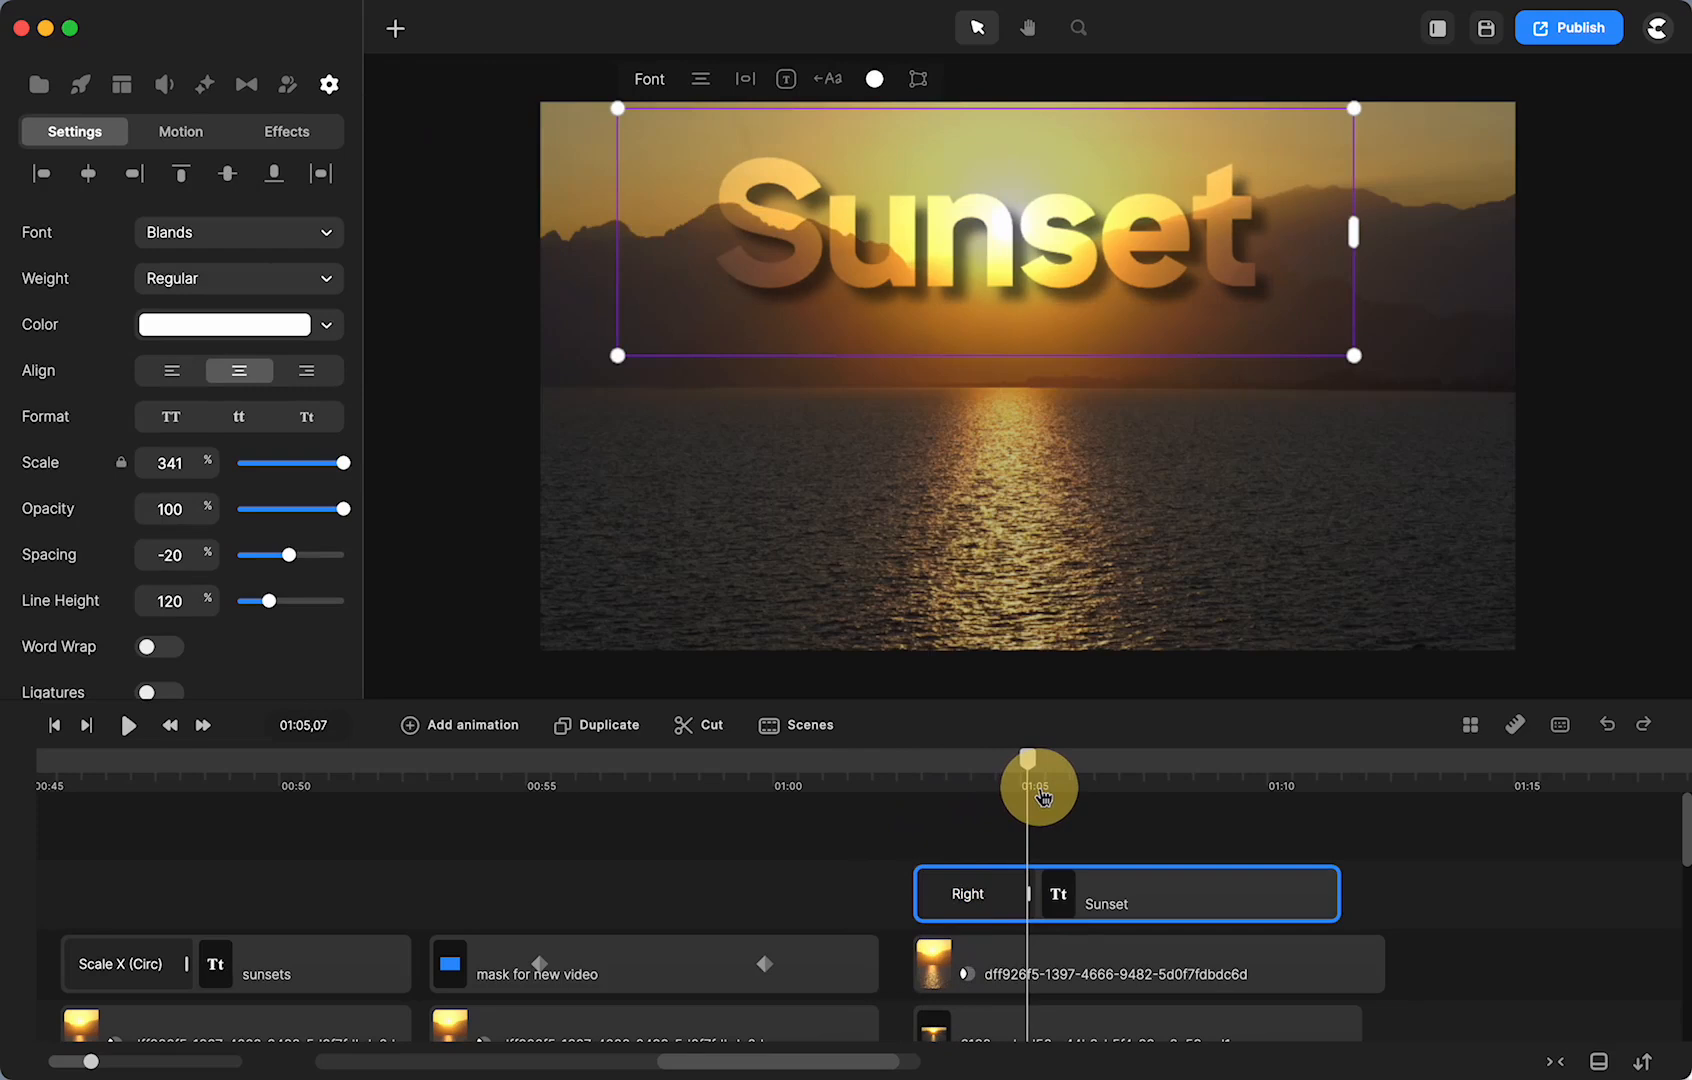
- Set the entrance preset to Letter with Reverse order and play back the title animation
{"action": "left_click", "coordinate": [988, 893]}
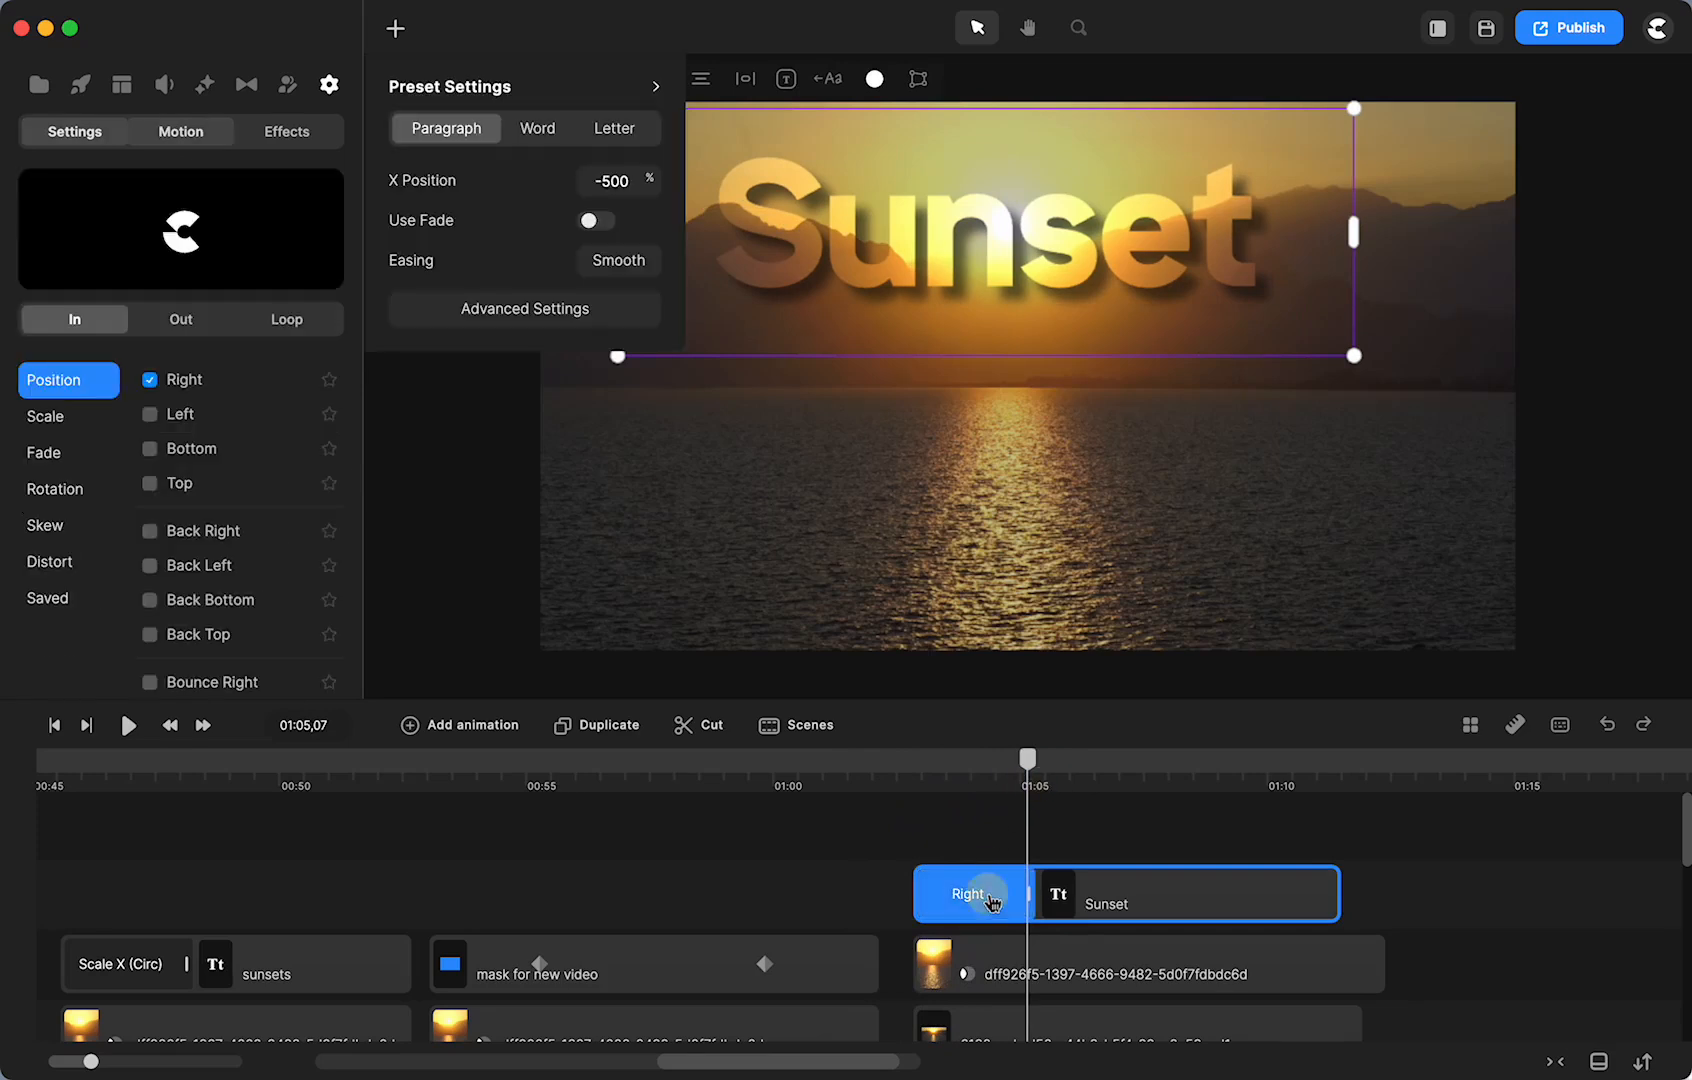
{"action": "left_click", "coordinate": [613, 130]}
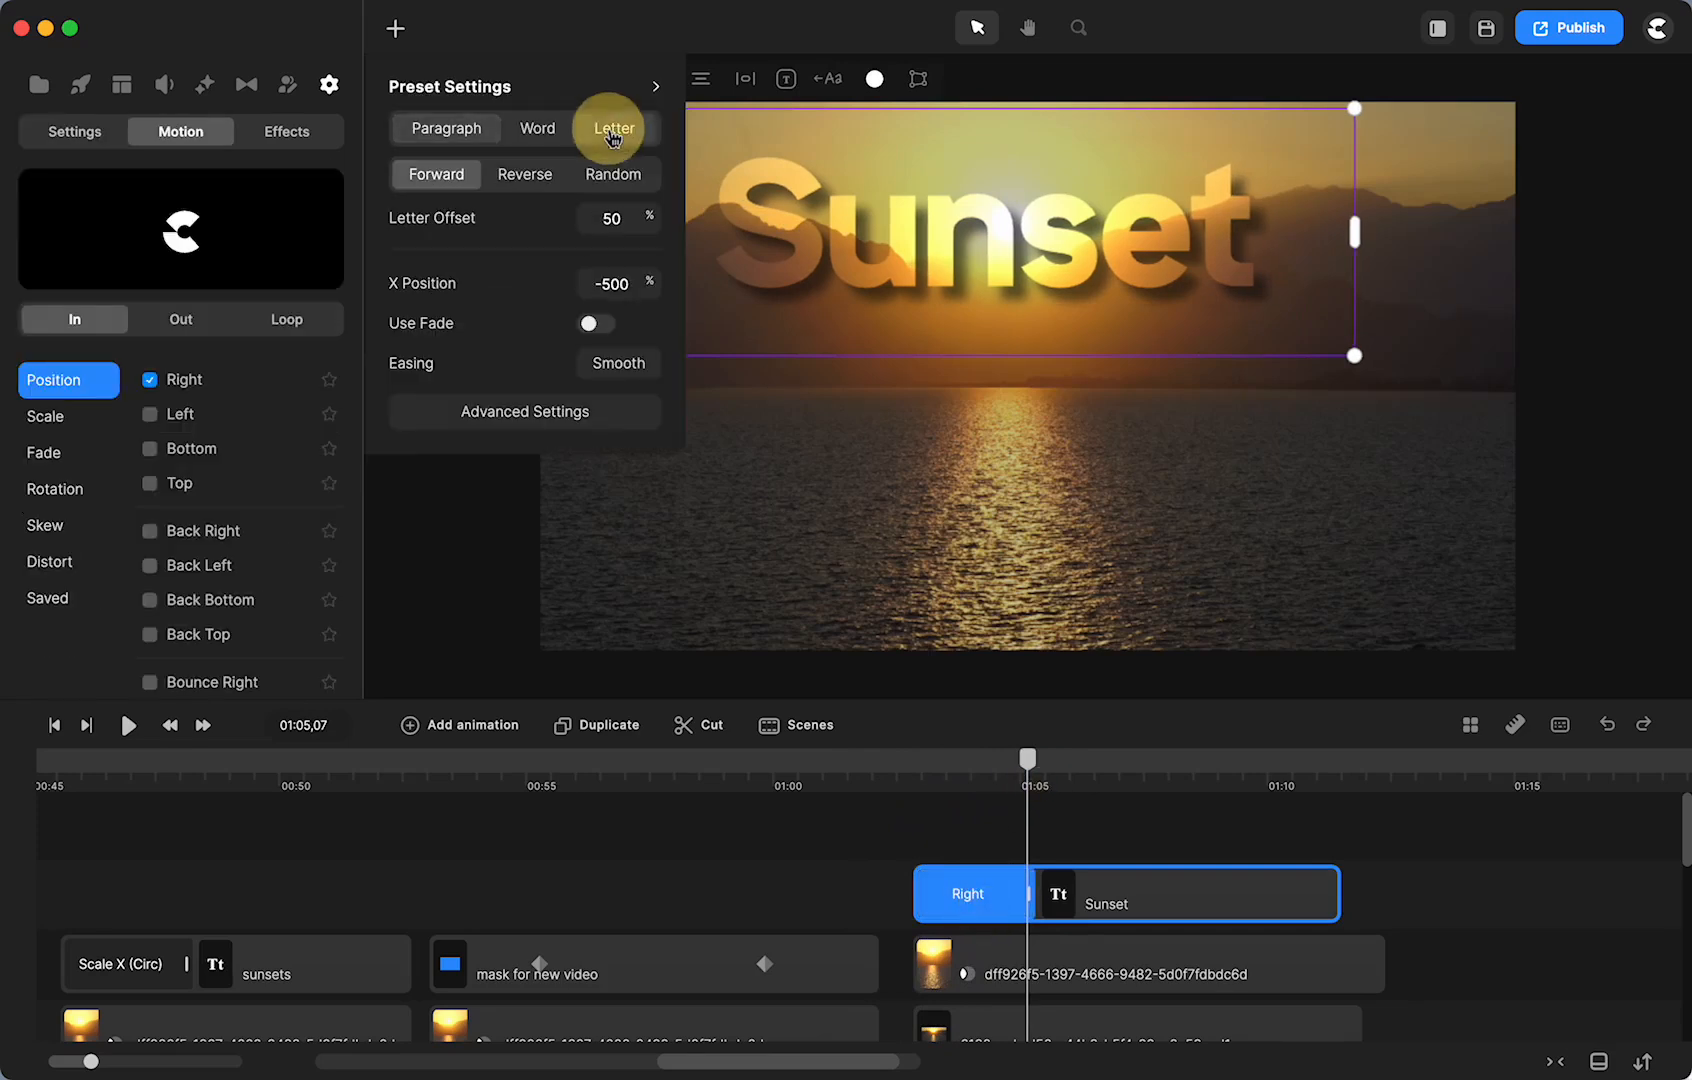
{"action": "left_click", "coordinate": [530, 176]}
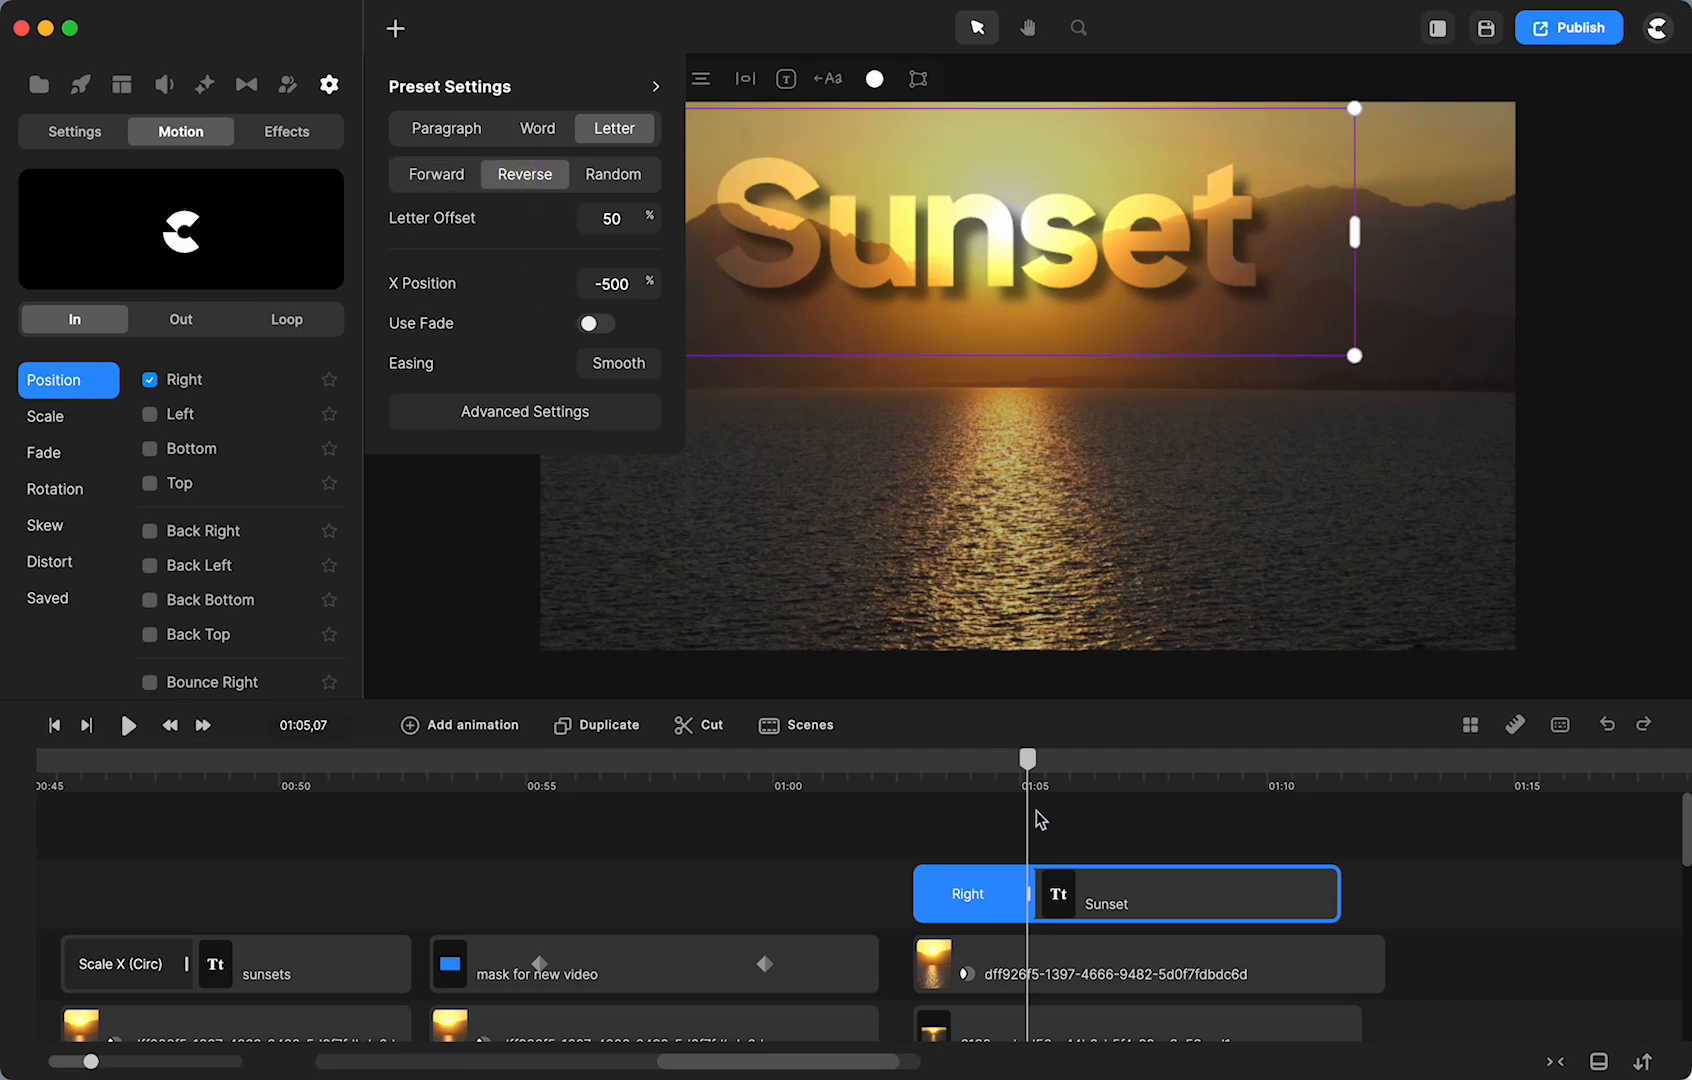
{"action": "left_click_drag", "start_coordinate": [1027, 775], "coordinate": [902, 826]}
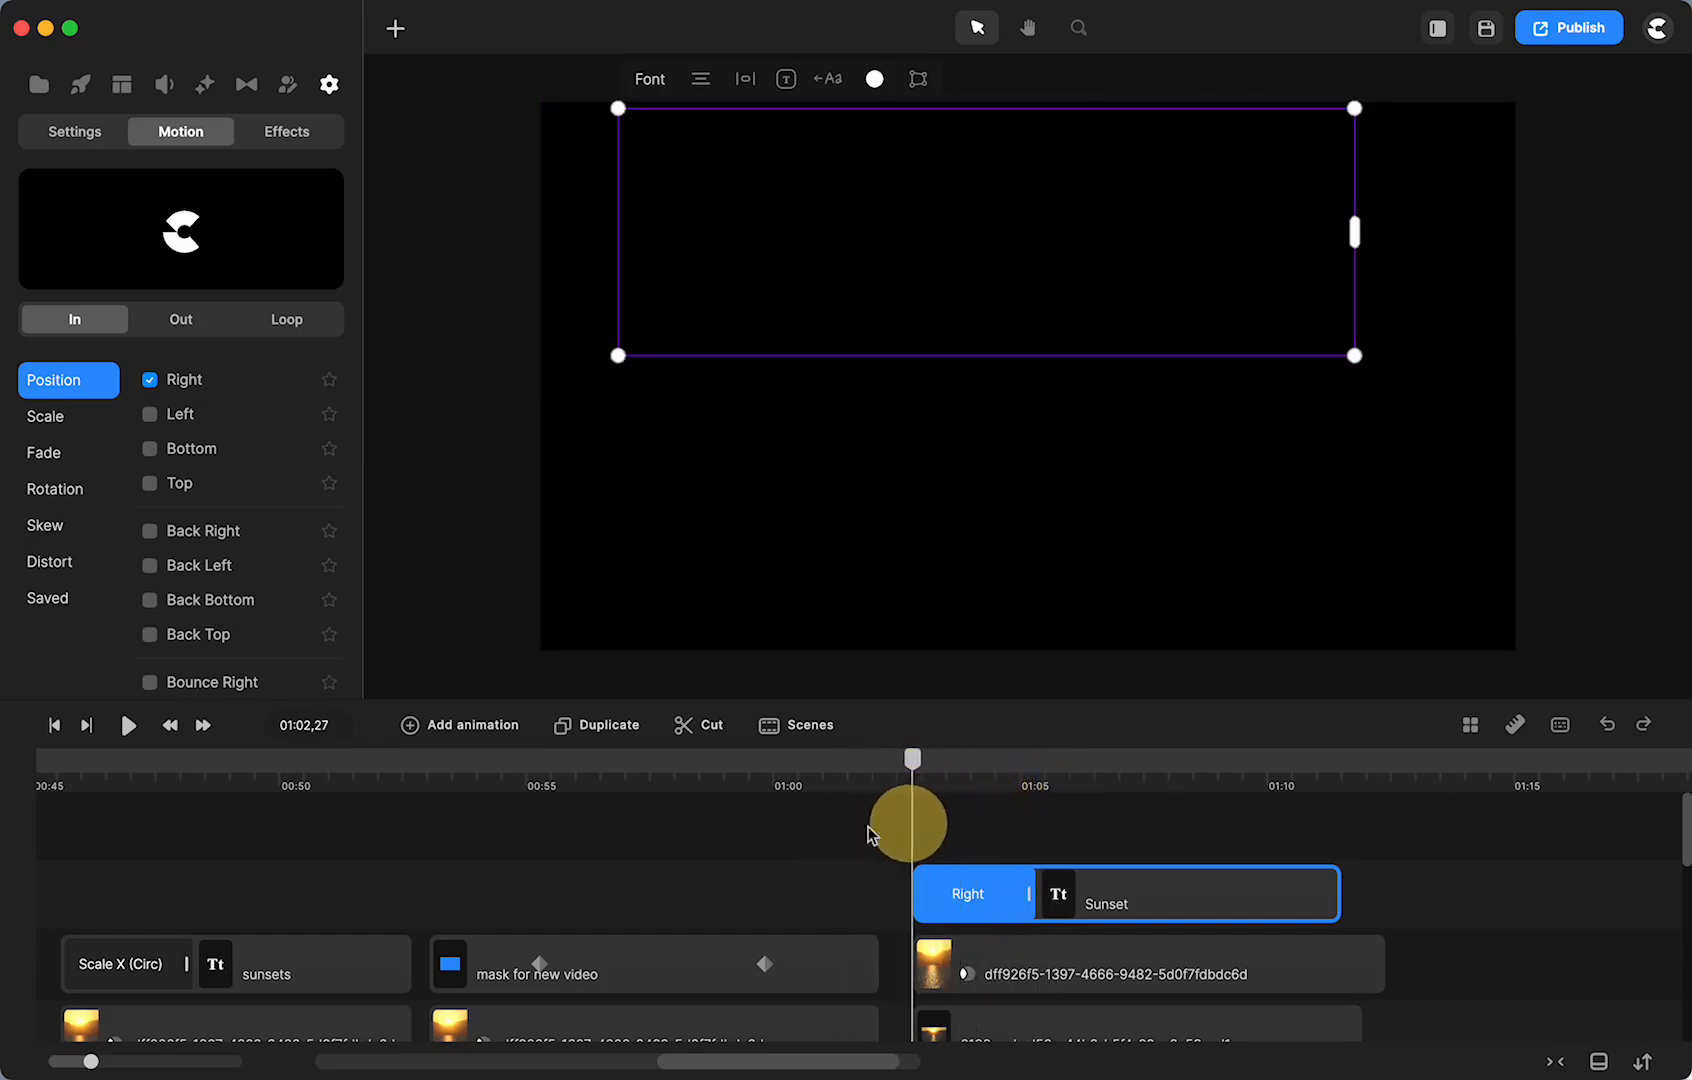
{"action": "left_click", "coordinate": [130, 728]}
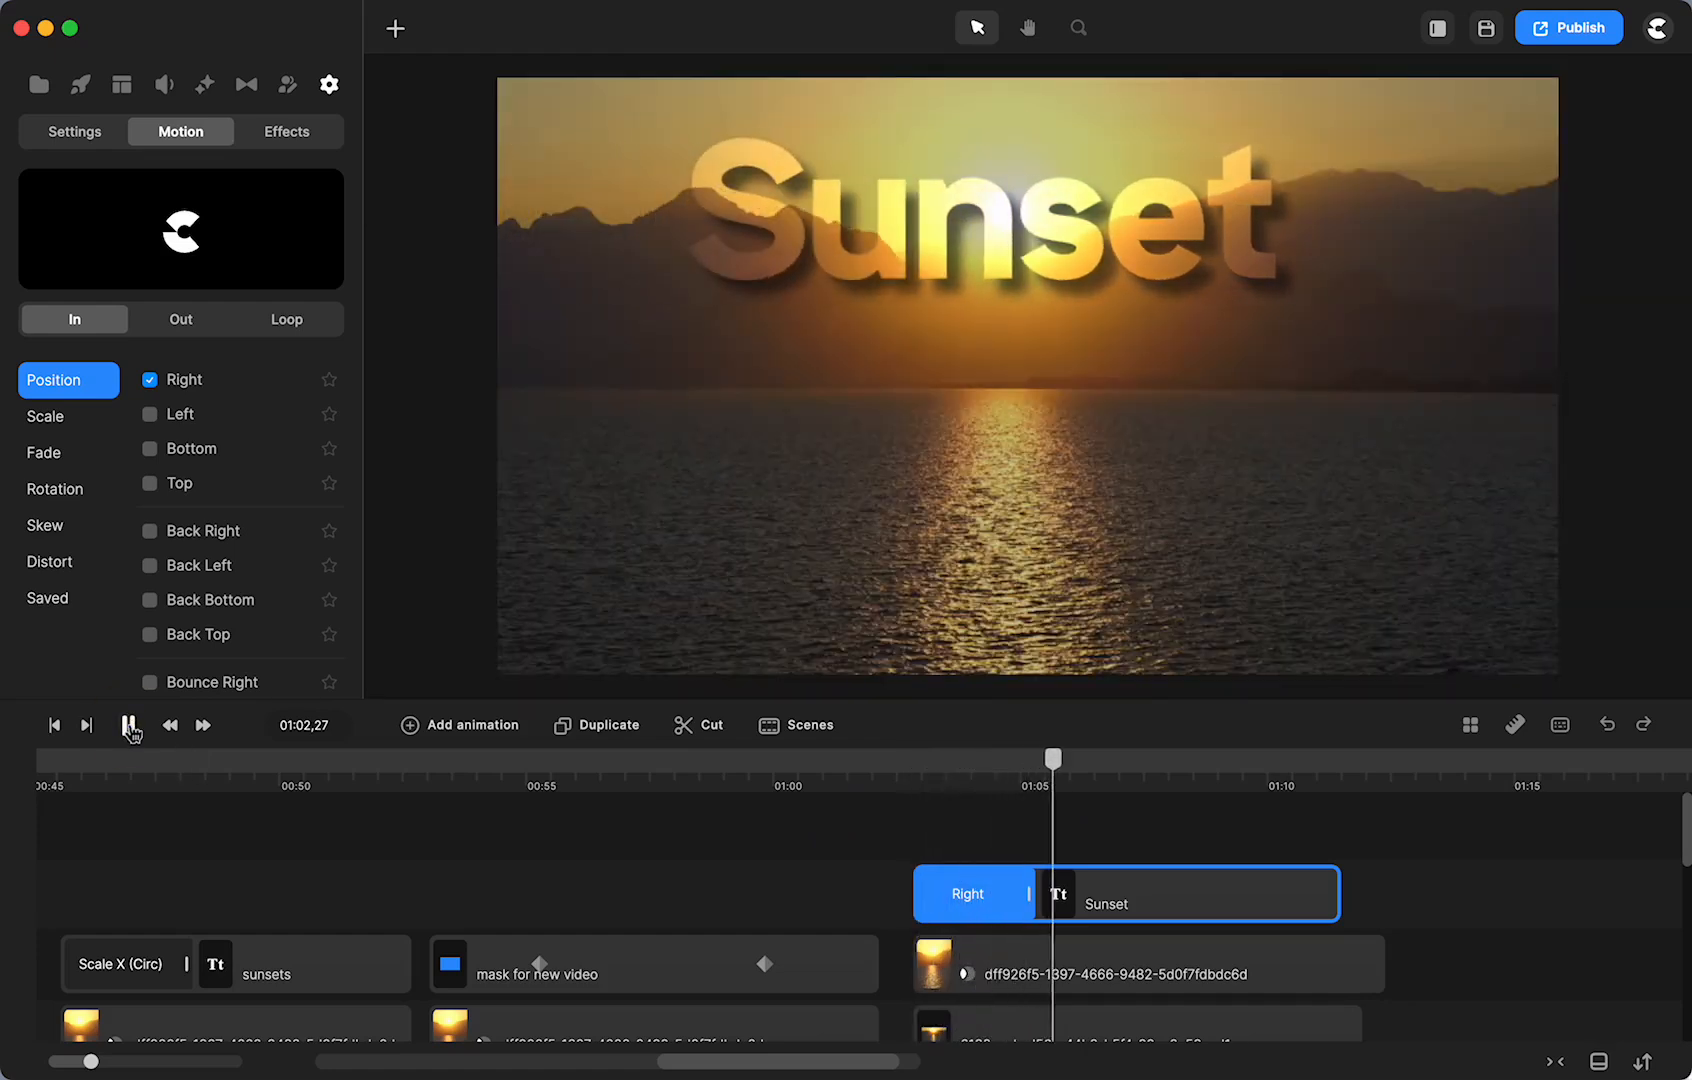
{"action": "left_click", "coordinate": [130, 728]}
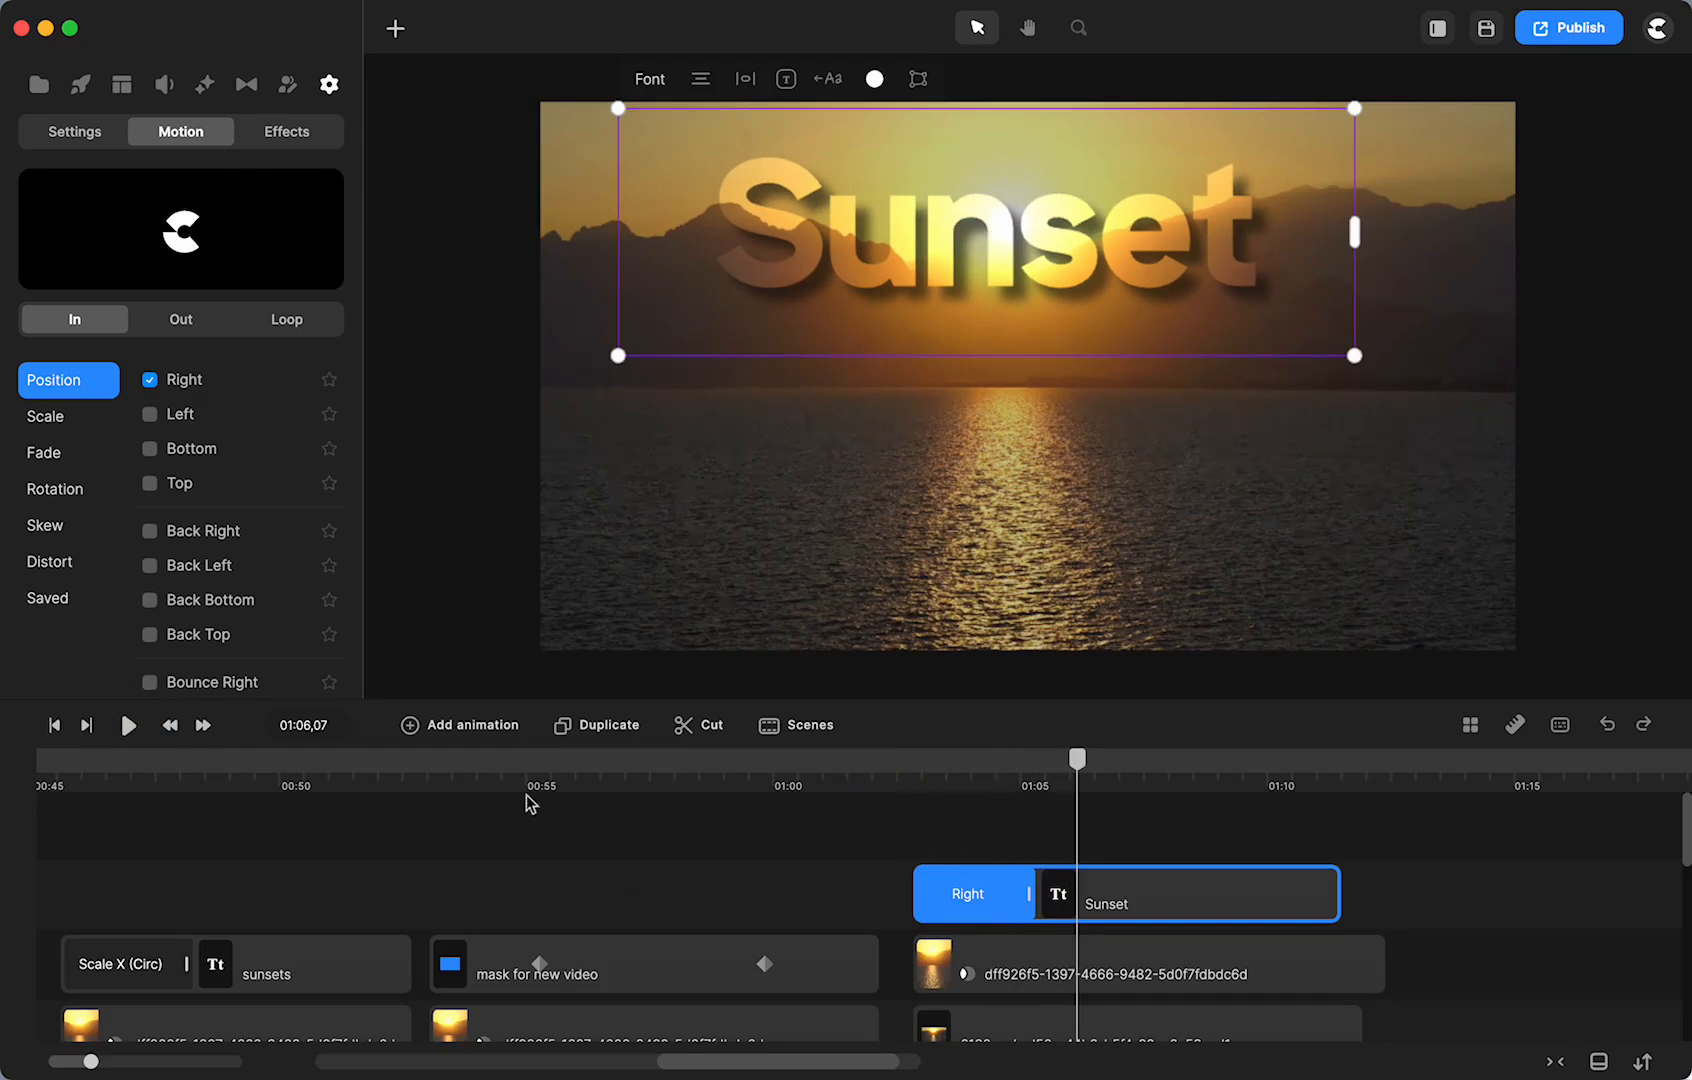
- Scroll the timeline back to the opening quote scene
{"action": "left_click", "coordinate": [452, 756]}
{"action": "scroll", "coordinate": [490, 862], "scroll_direction": "left", "scroll_amount": 5}
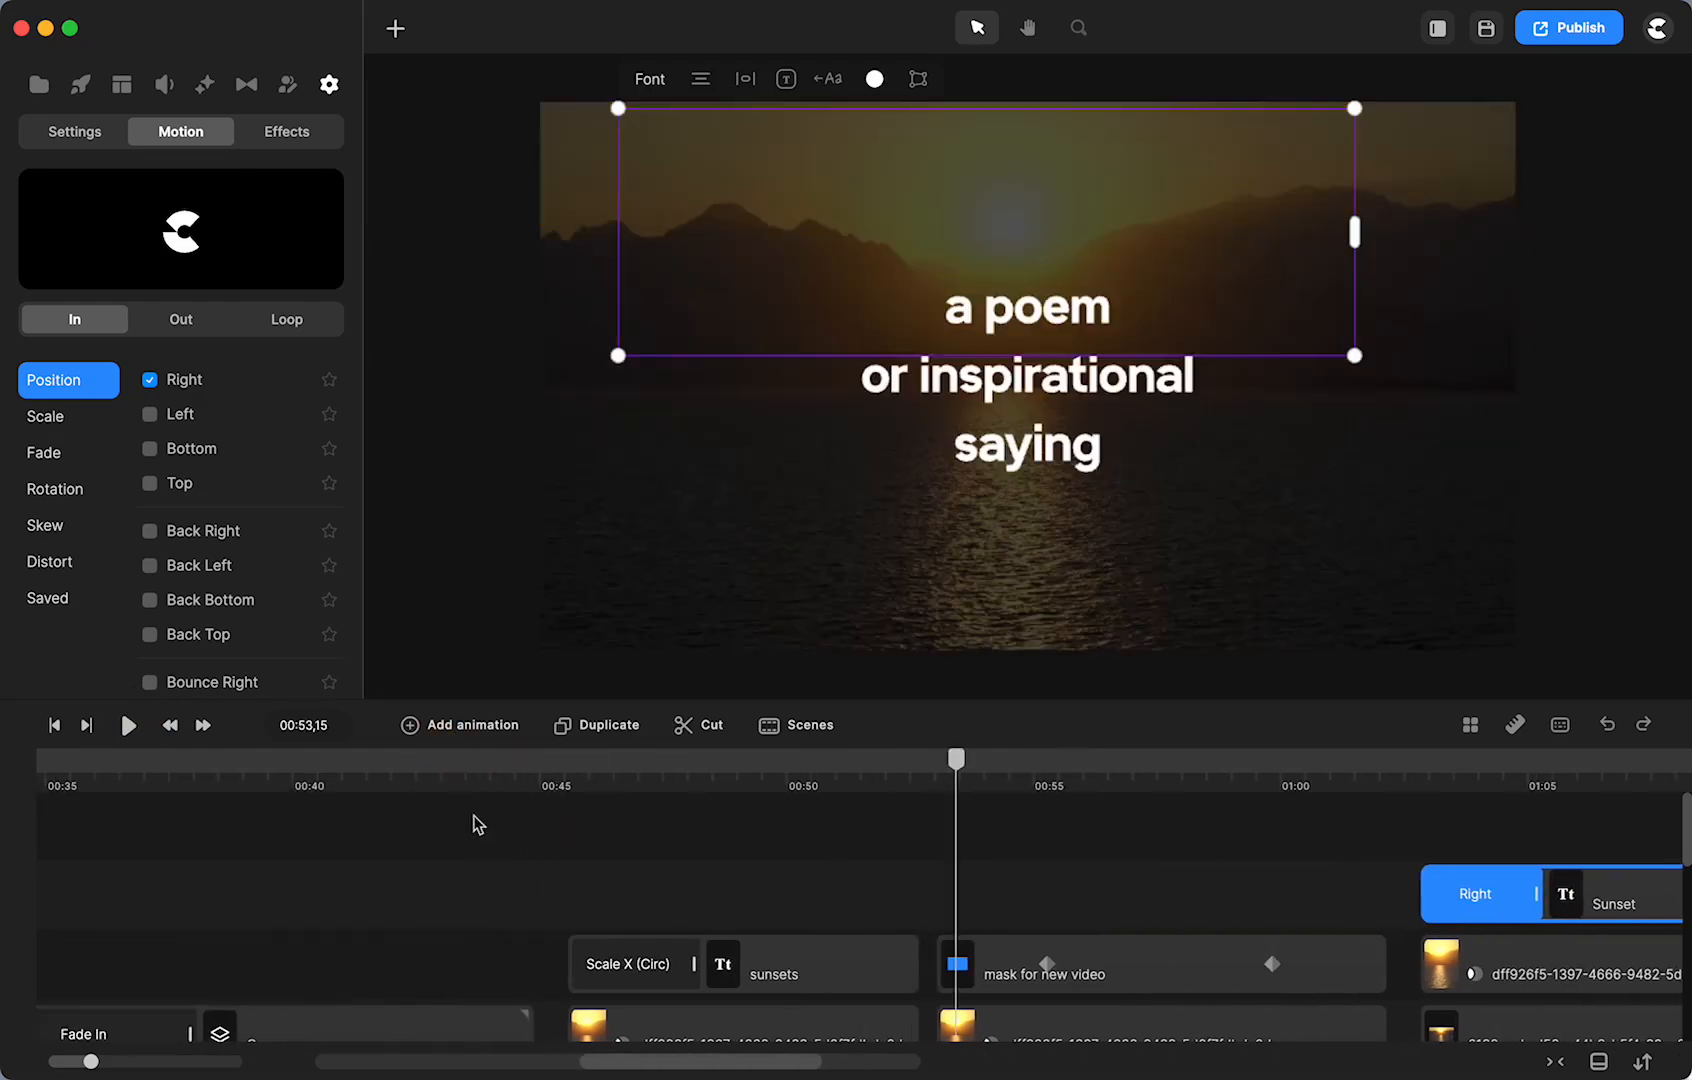
{"action": "left_click", "coordinate": [174, 773]}
{"action": "scroll", "coordinate": [437, 779], "scroll_direction": "left", "scroll_amount": 3}
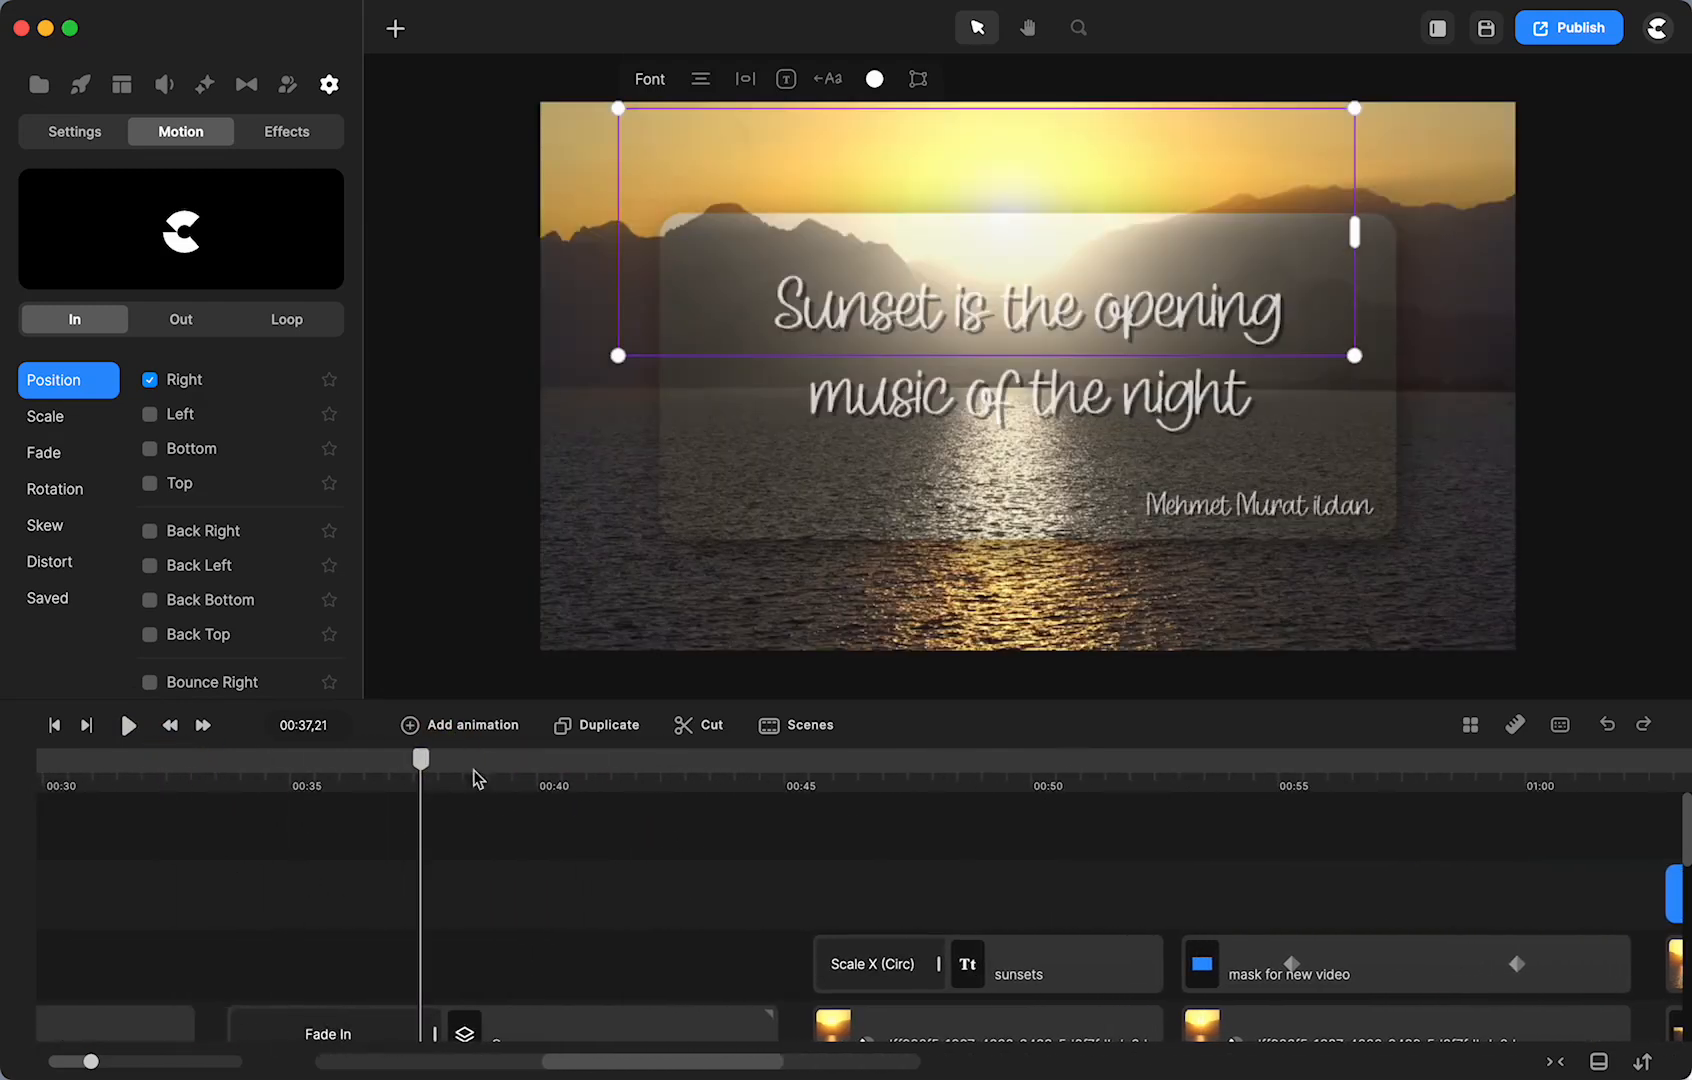
{"action": "left_click_drag", "start_coordinate": [433, 783], "coordinate": [414, 816]}
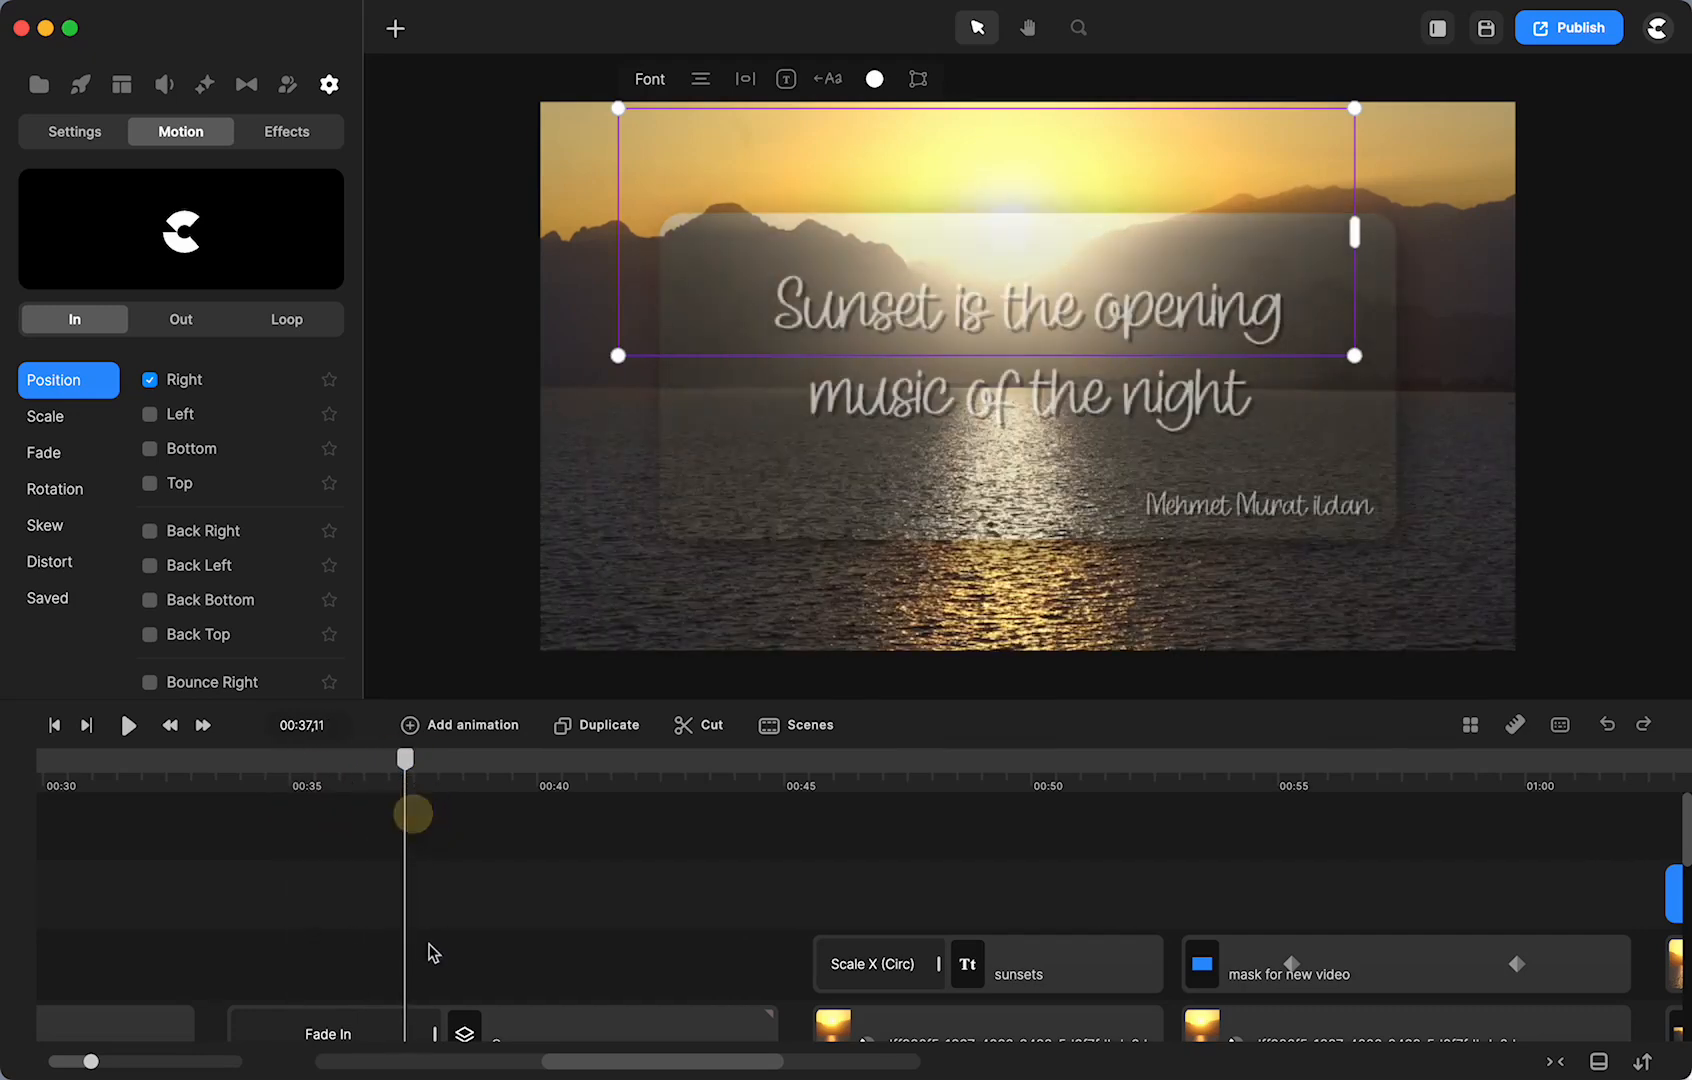
{"action": "scroll", "coordinate": [430, 952], "scroll_direction": "down", "scroll_amount": 3}
{"action": "scroll", "coordinate": [430, 950], "scroll_direction": "up", "scroll_amount": 2}
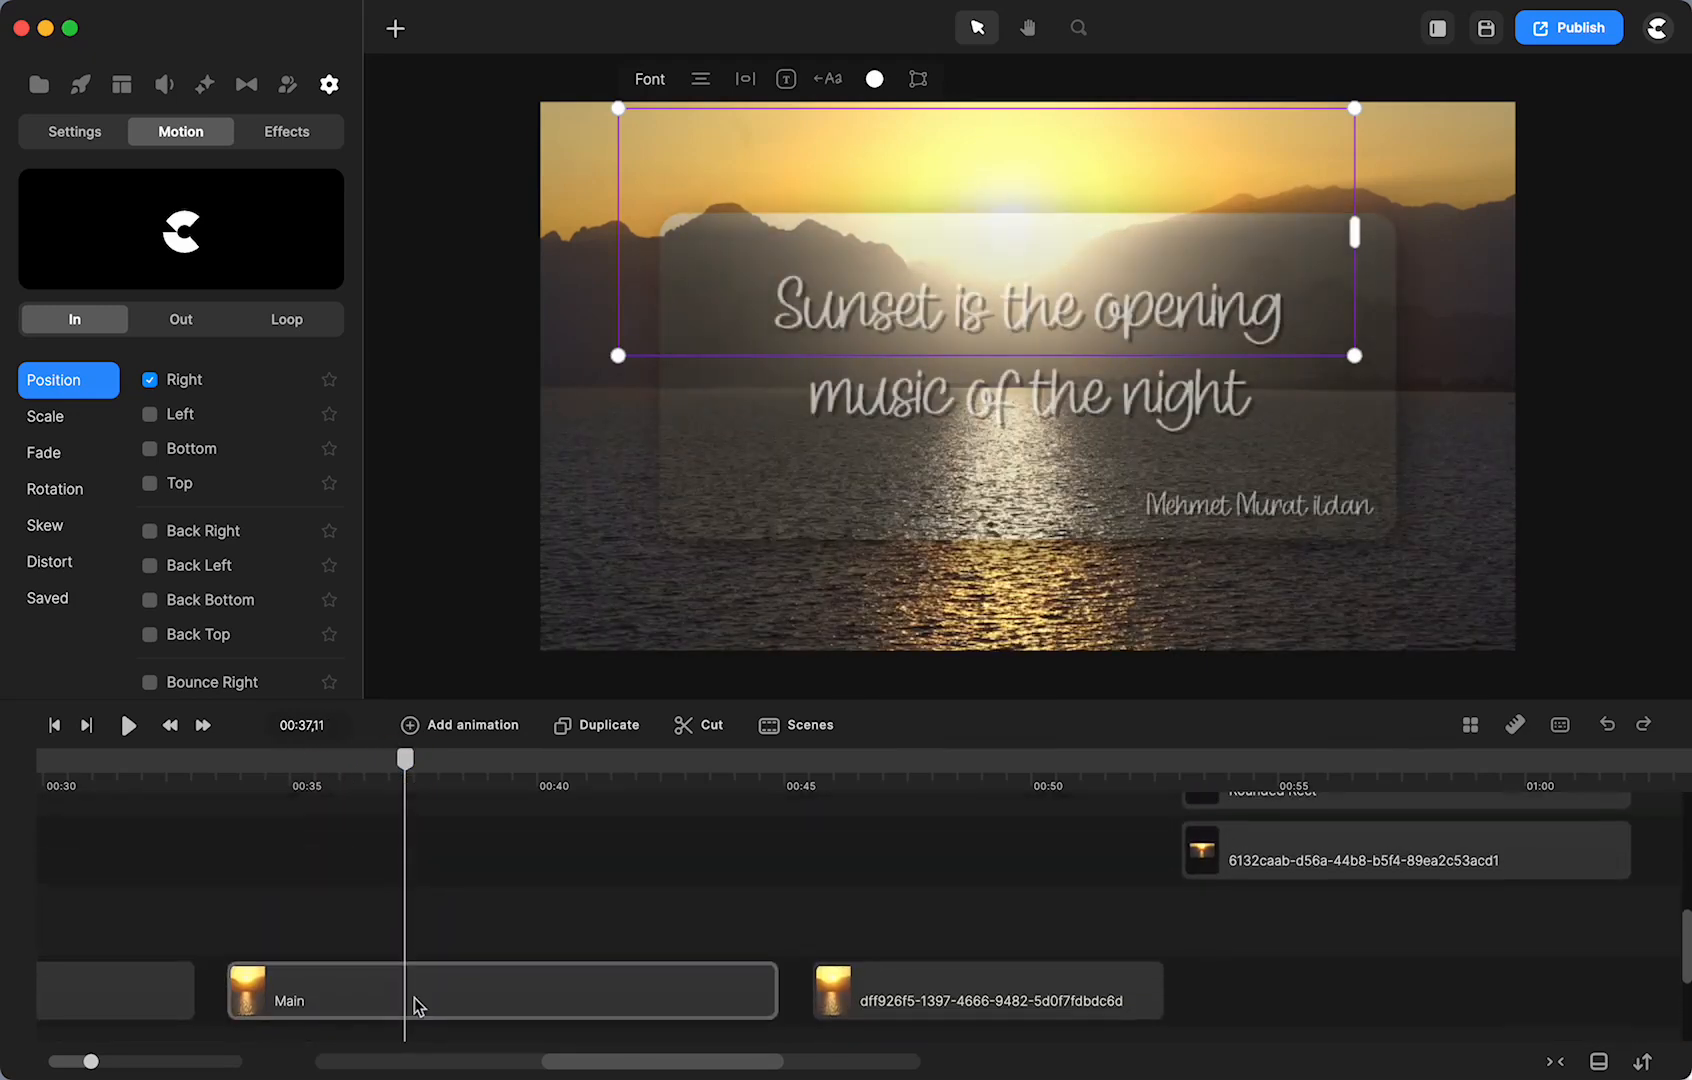
- Move the Main sunset clip up onto the track directly beneath the quote Group clip
{"action": "left_click", "coordinate": [412, 995]}
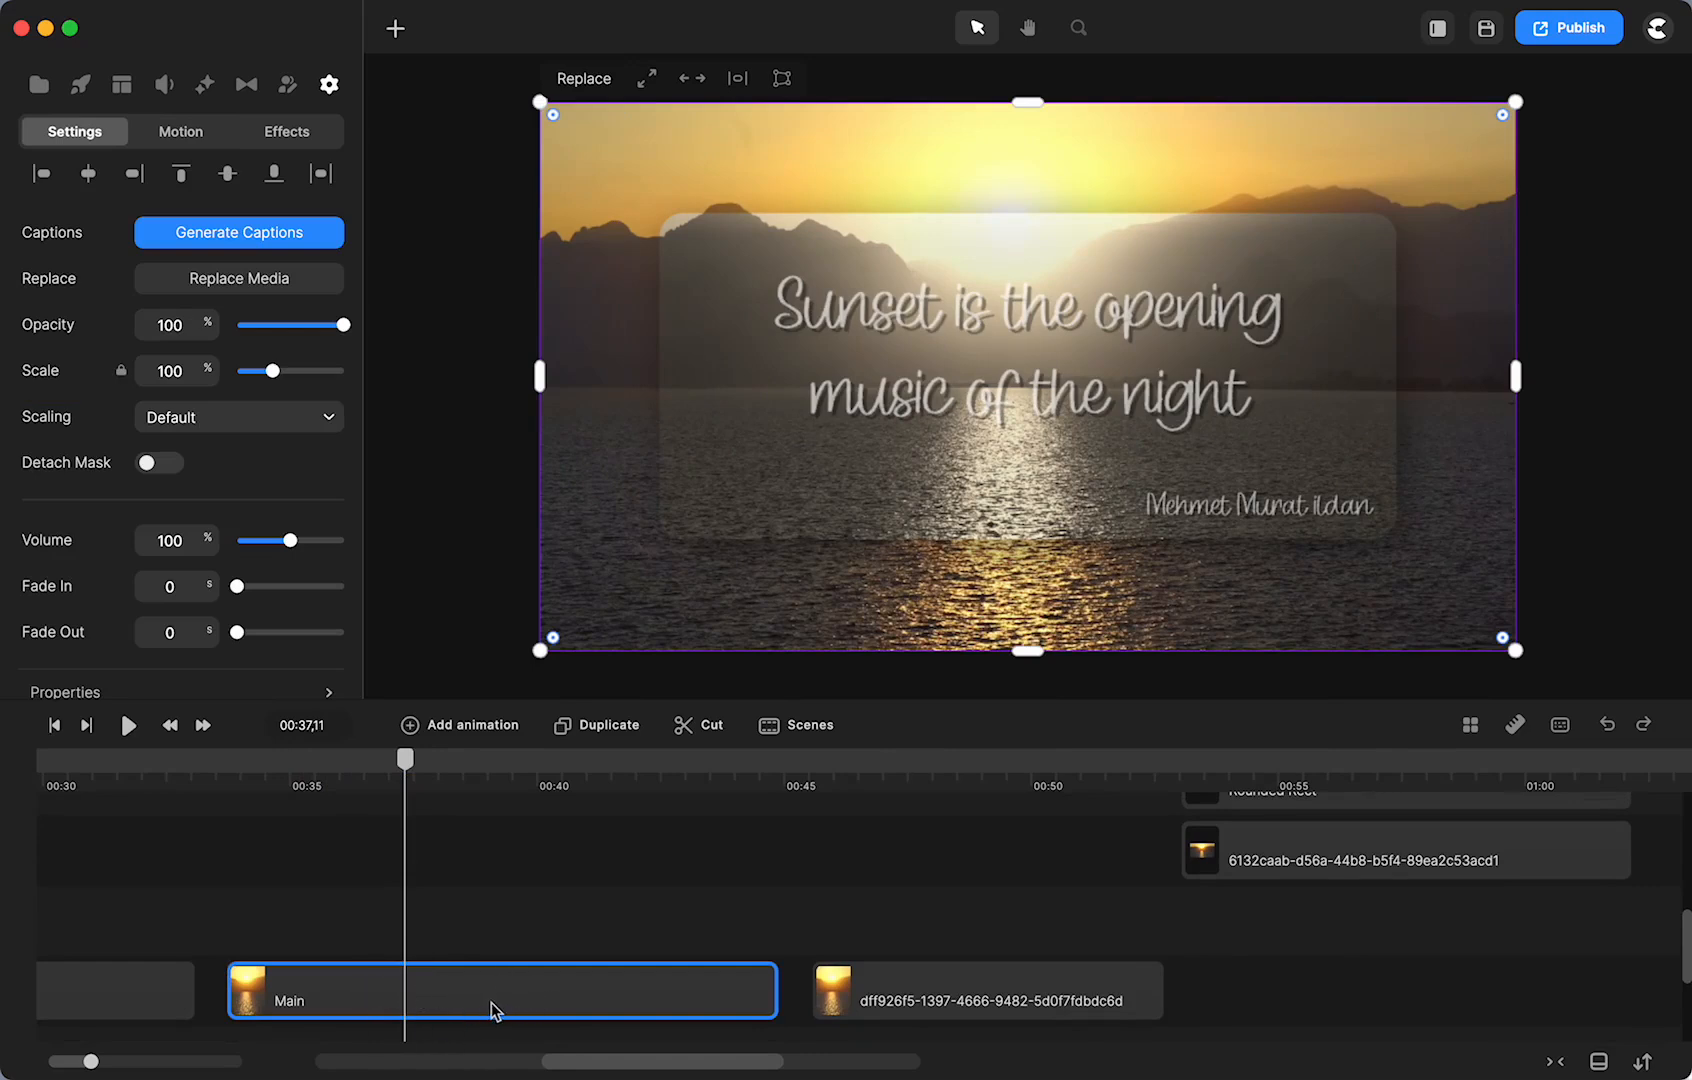
{"action": "scroll", "coordinate": [492, 1008], "scroll_direction": "right", "scroll_amount": 10}
{"action": "scroll", "coordinate": [492, 1008], "scroll_direction": "left", "scroll_amount": 10}
{"action": "scroll", "coordinate": [492, 1008], "scroll_direction": "up", "scroll_amount": 3}
{"action": "scroll", "coordinate": [490, 1004], "scroll_direction": "up", "scroll_amount": 3}
{"action": "scroll", "coordinate": [490, 1004], "scroll_direction": "down", "scroll_amount": 4}
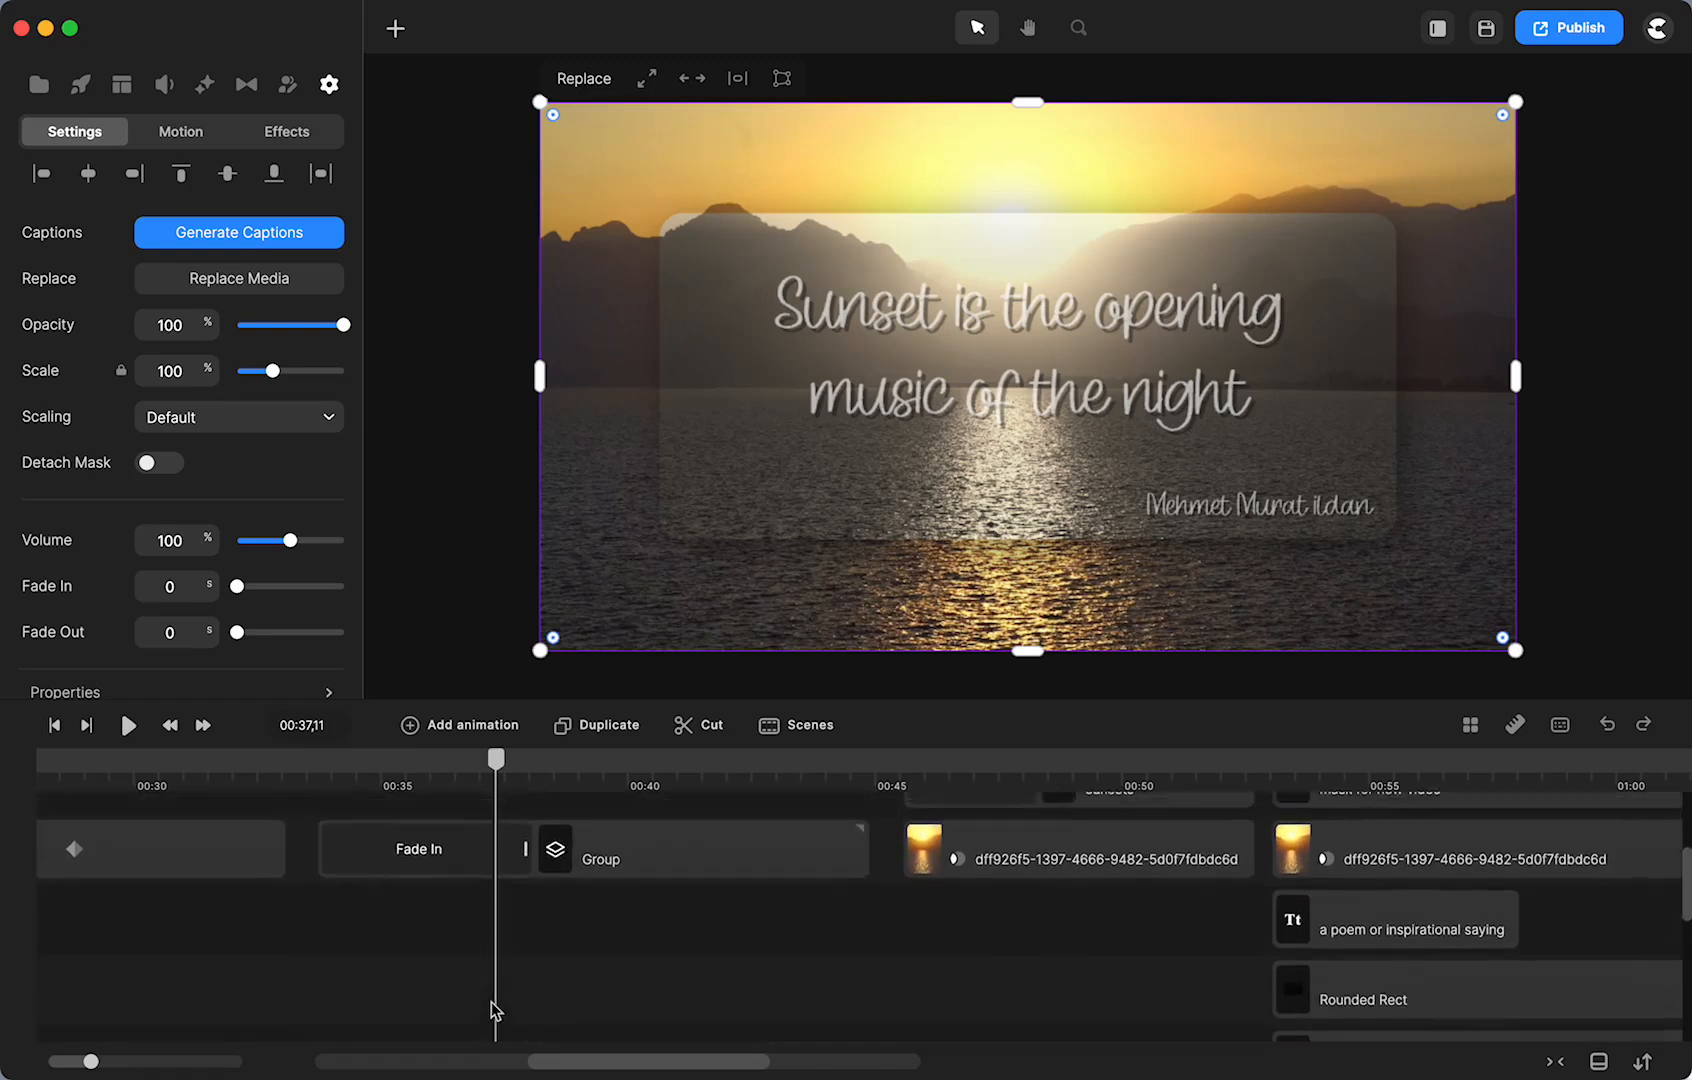
{"action": "scroll", "coordinate": [490, 1002], "scroll_direction": "down", "scroll_amount": 3}
{"action": "left_click_drag", "start_coordinate": [529, 967], "coordinate": [529, 876]}
{"action": "scroll", "coordinate": [578, 1031], "scroll_direction": "up", "scroll_amount": 3}
{"action": "scroll", "coordinate": [578, 1032], "scroll_direction": "down", "scroll_amount": 3}
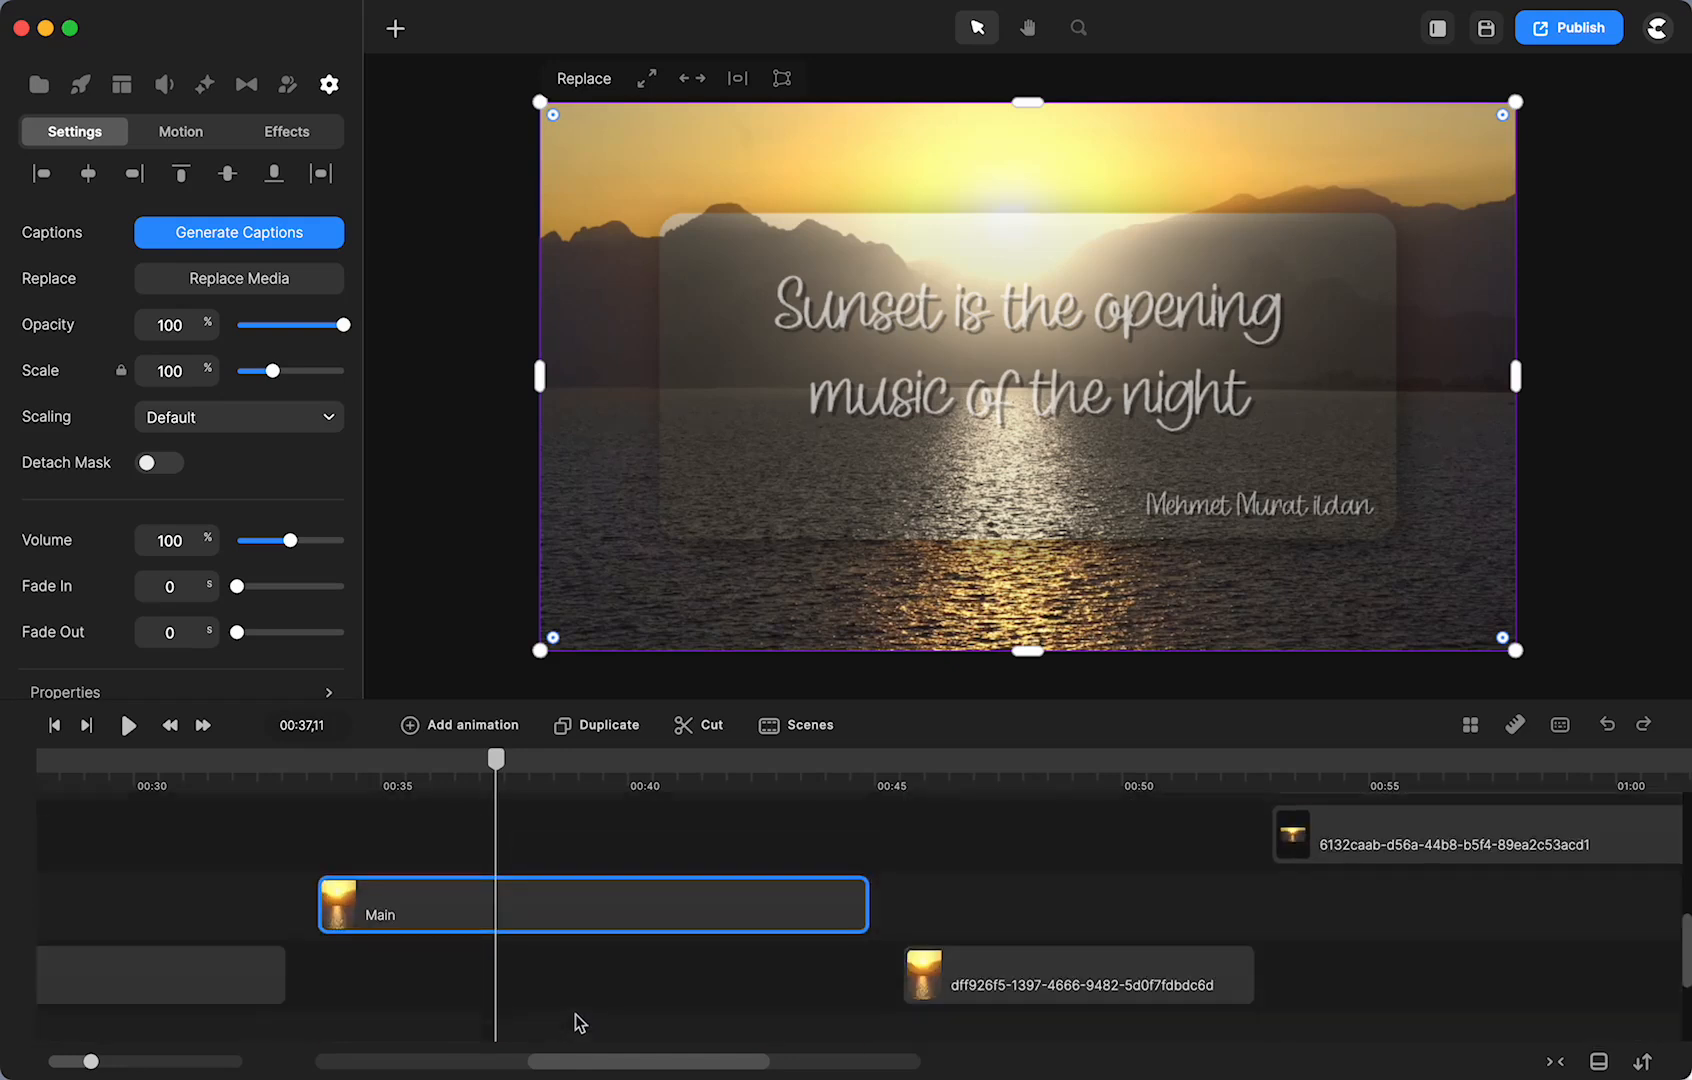
{"action": "left_click_drag", "start_coordinate": [586, 938], "coordinate": [574, 797]}
{"action": "scroll", "coordinate": [560, 1010], "scroll_direction": "up", "scroll_amount": 5}
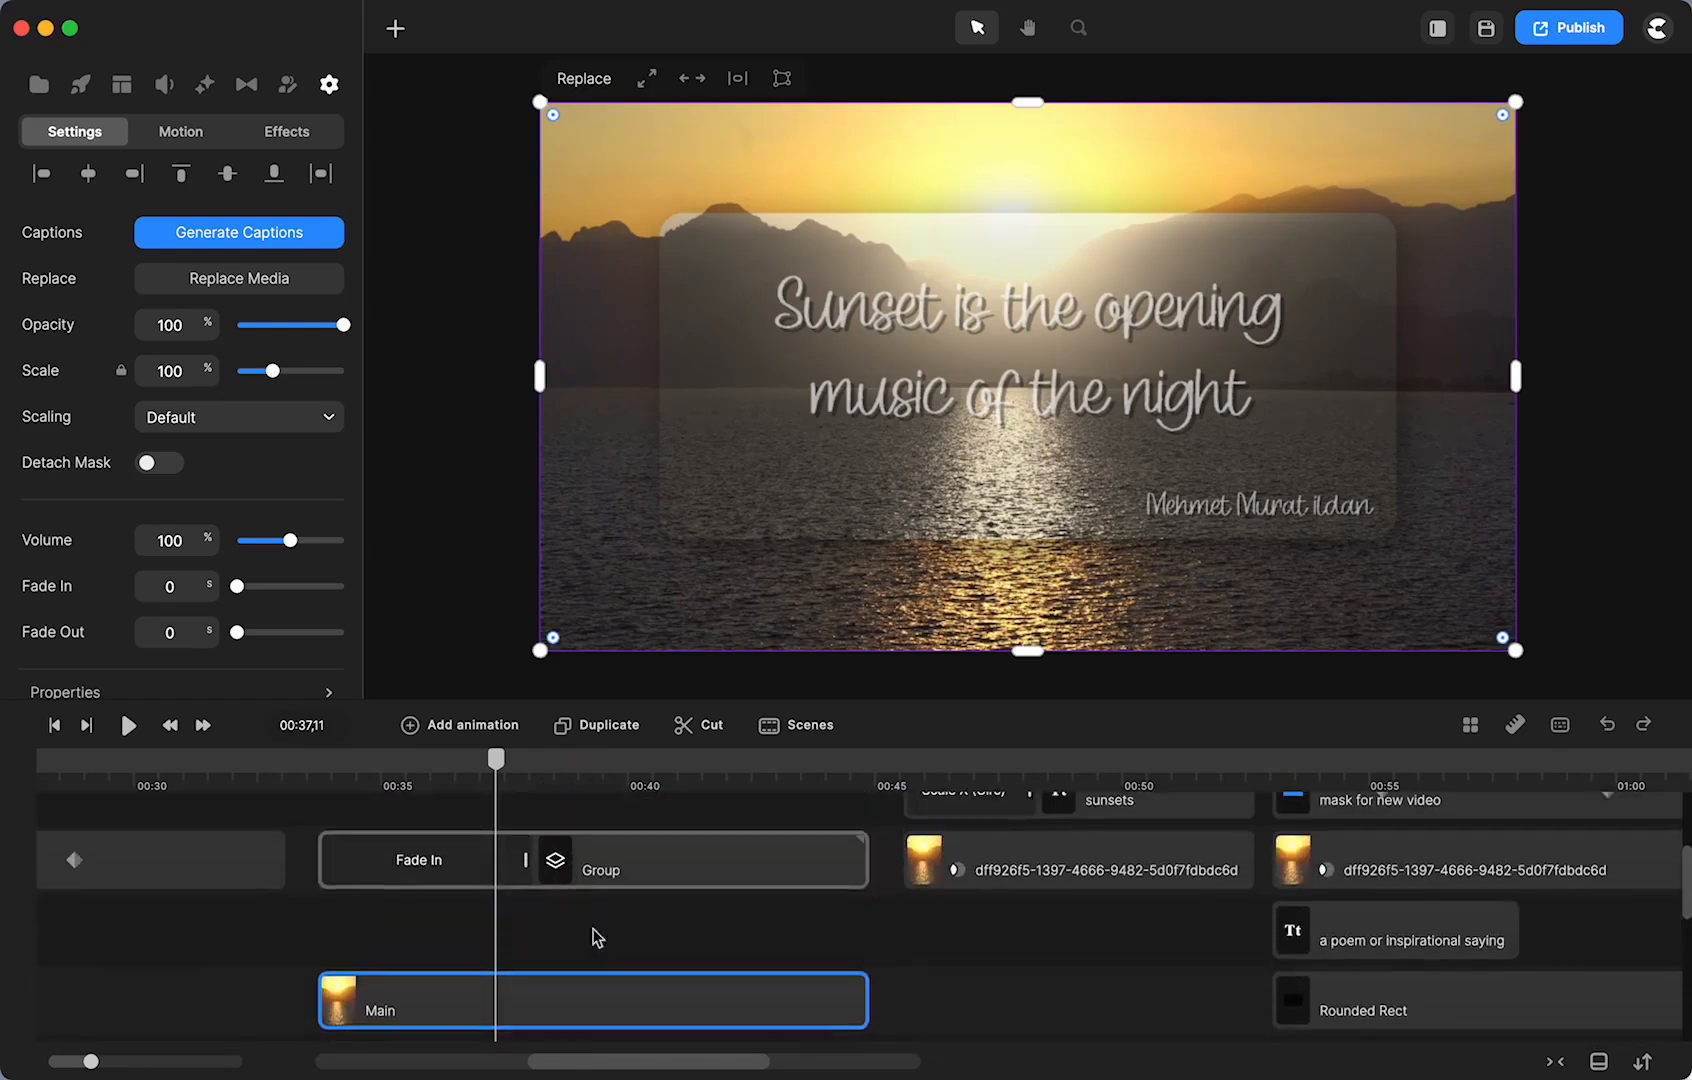
{"action": "left_click_drag", "start_coordinate": [596, 1016], "coordinate": [588, 940]}
{"action": "scroll", "coordinate": [588, 940], "scroll_direction": "up", "scroll_amount": 2}
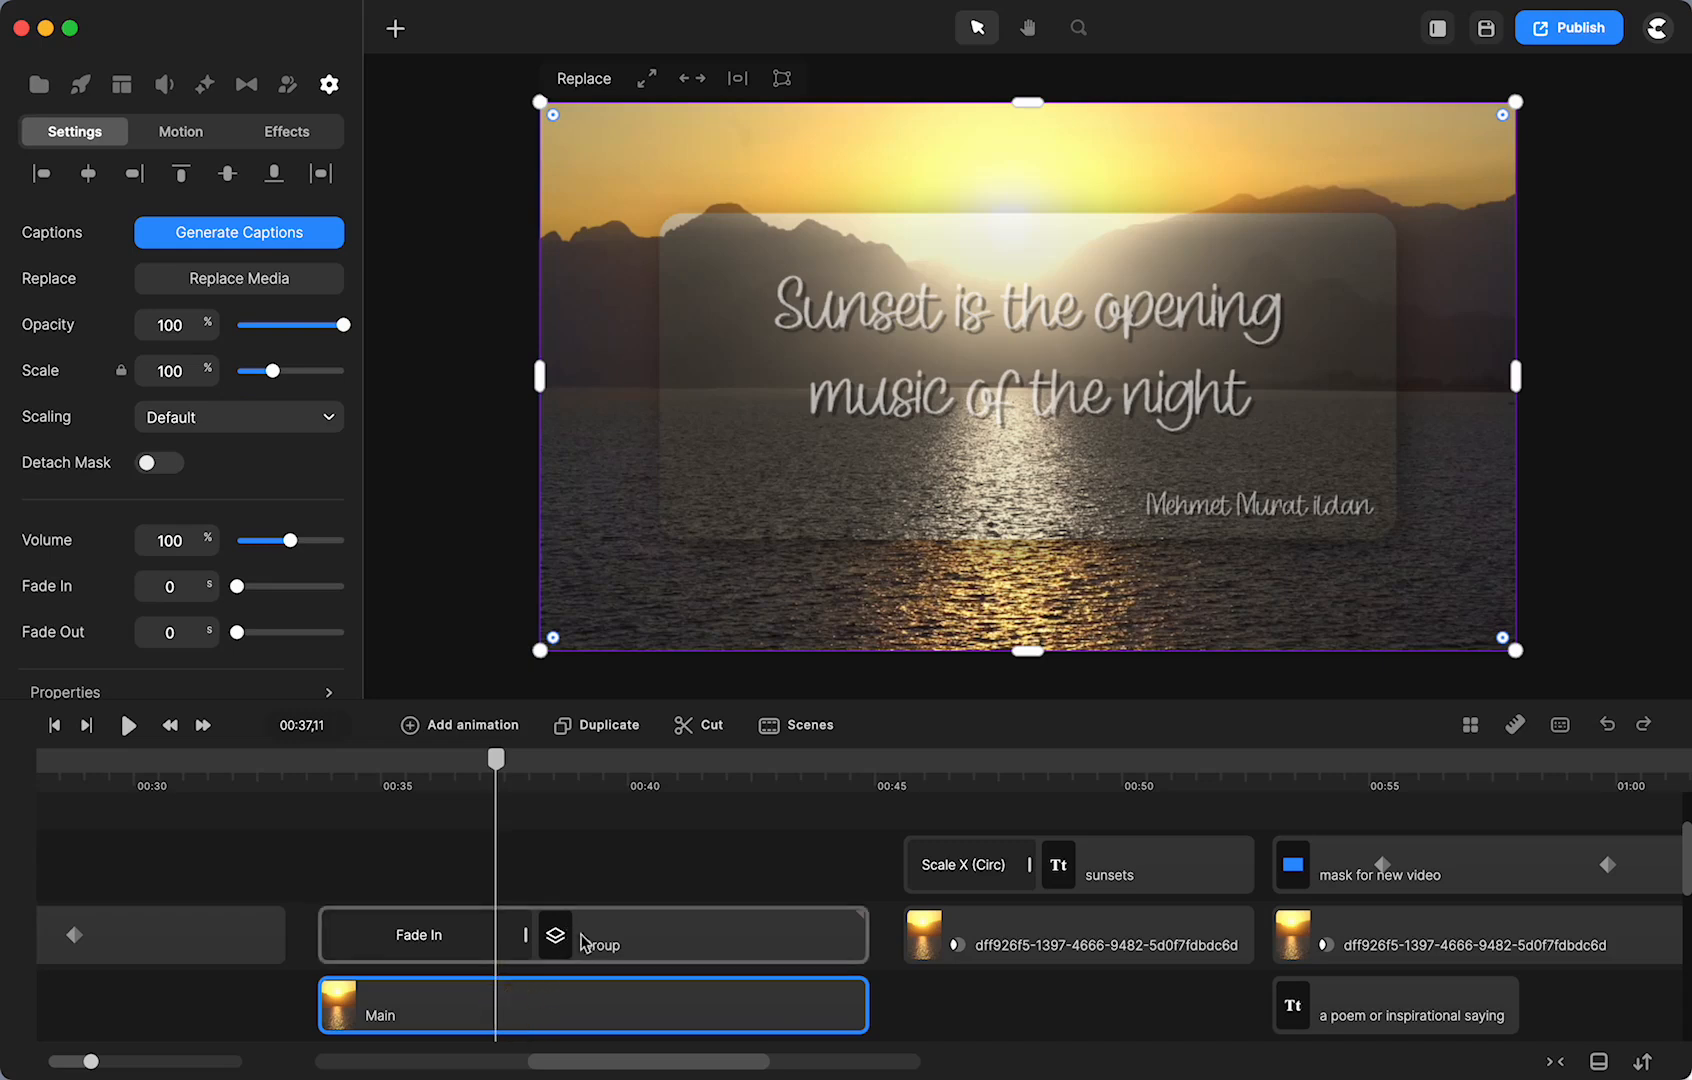
{"action": "left_click", "coordinate": [600, 948]}
{"action": "left_click", "coordinate": [404, 940]}
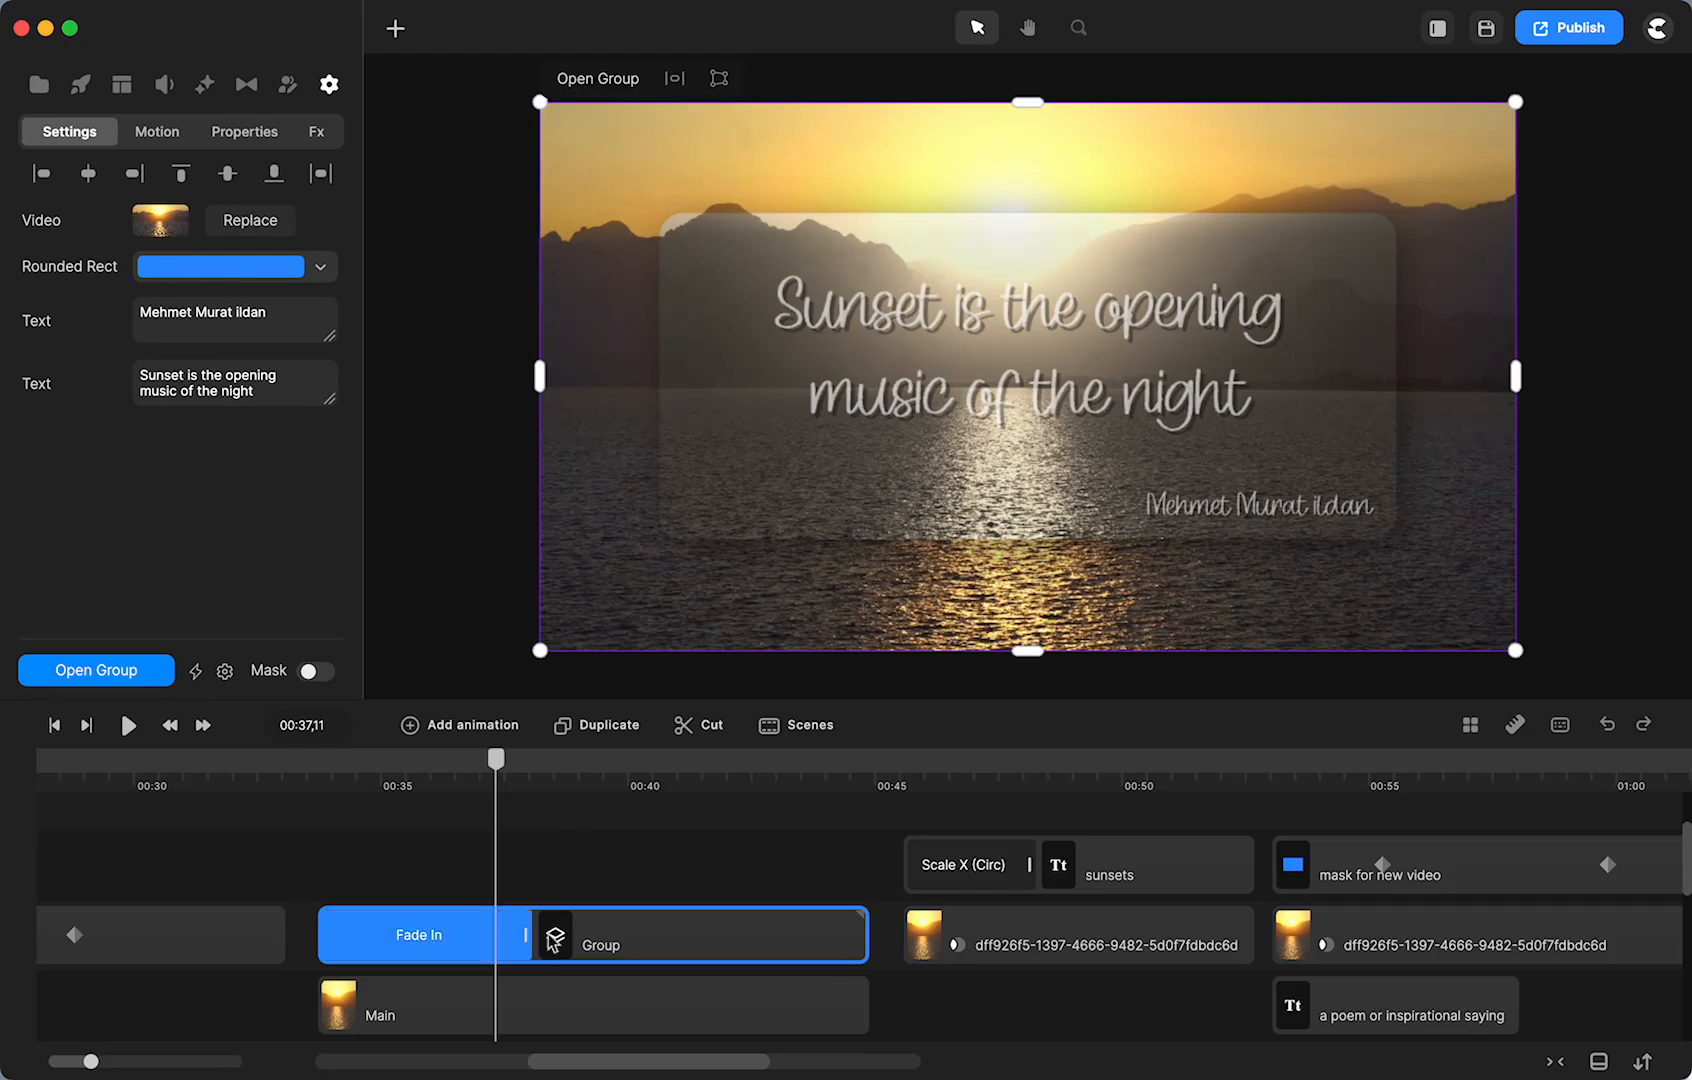
{"action": "left_click", "coordinate": [90, 668]}
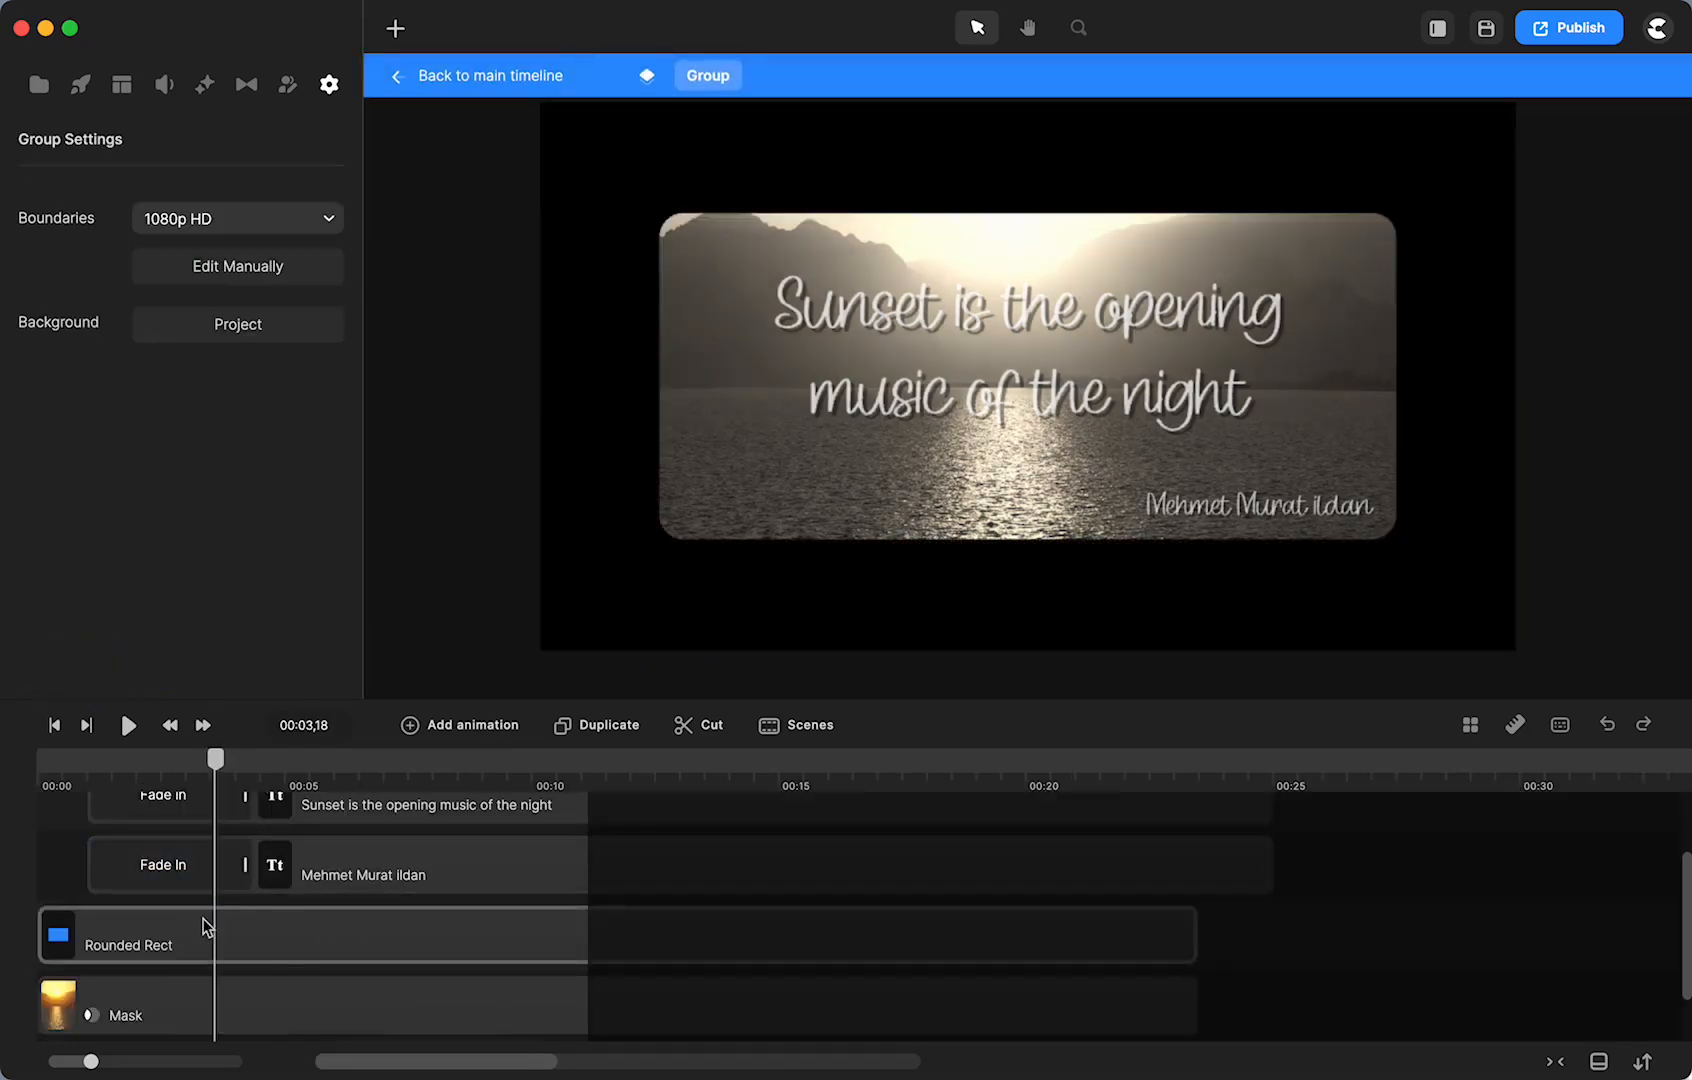
{"action": "left_click", "coordinate": [222, 1003]}
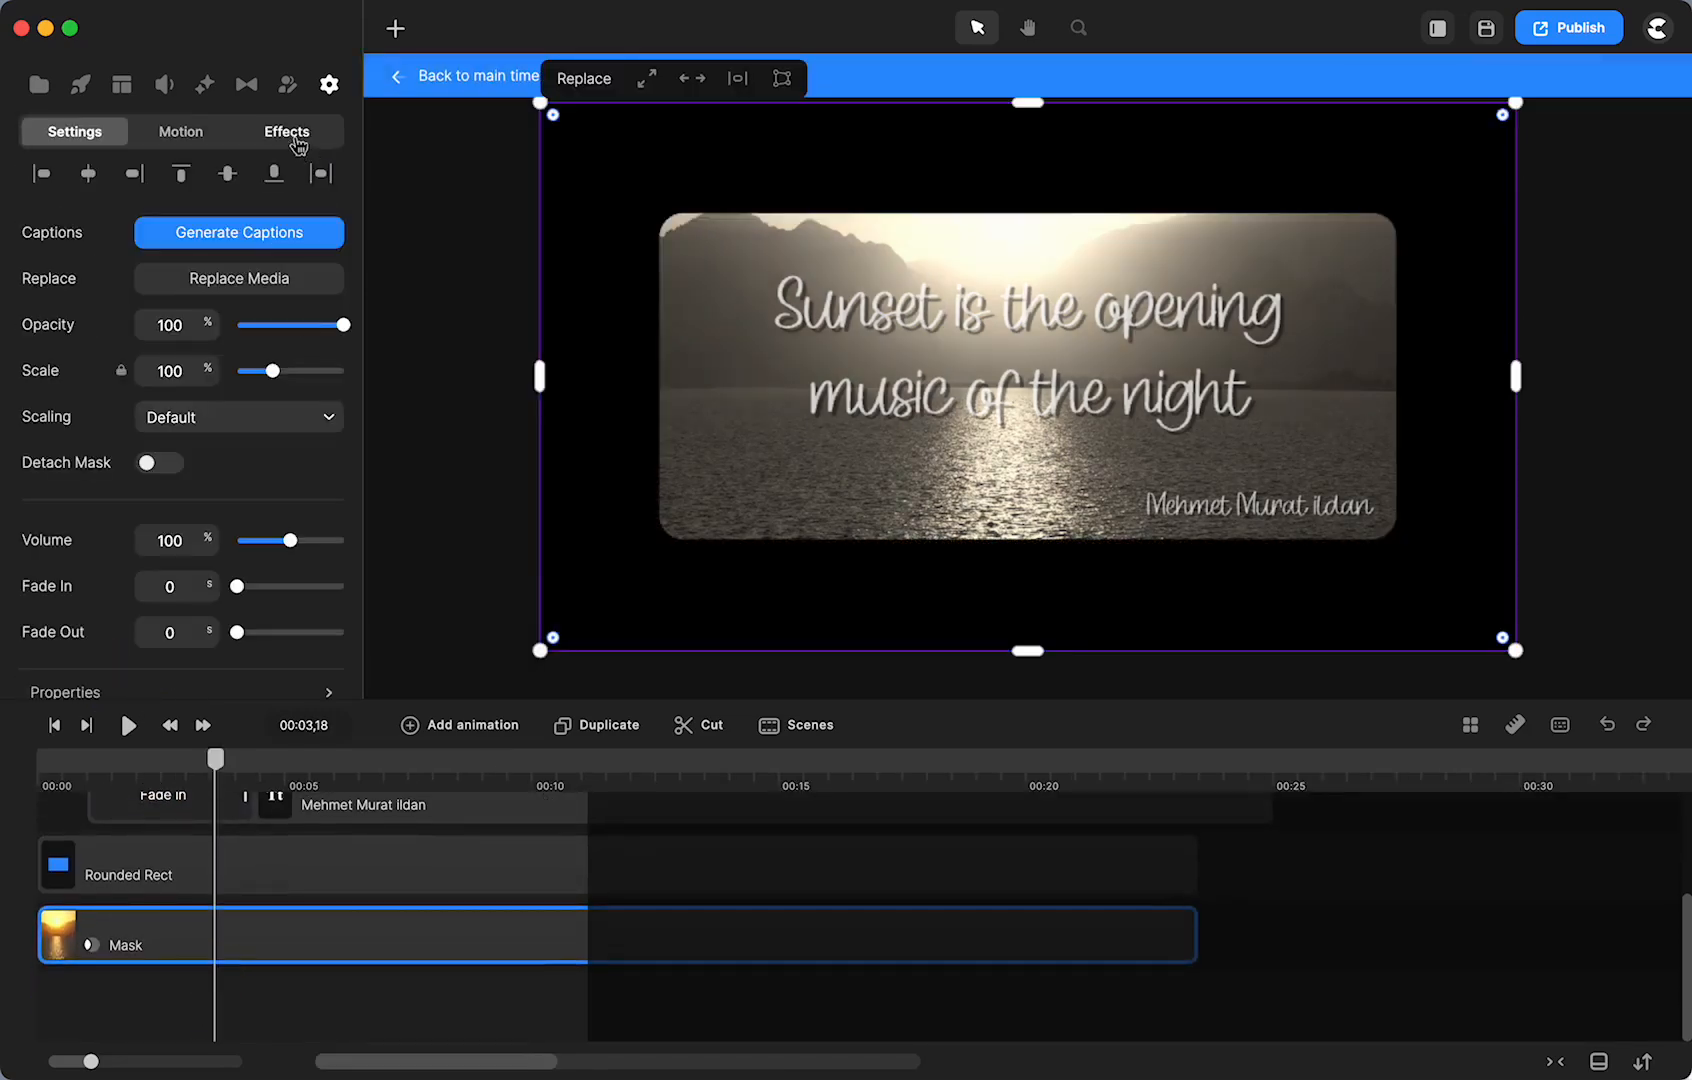
{"action": "left_click", "coordinate": [292, 138]}
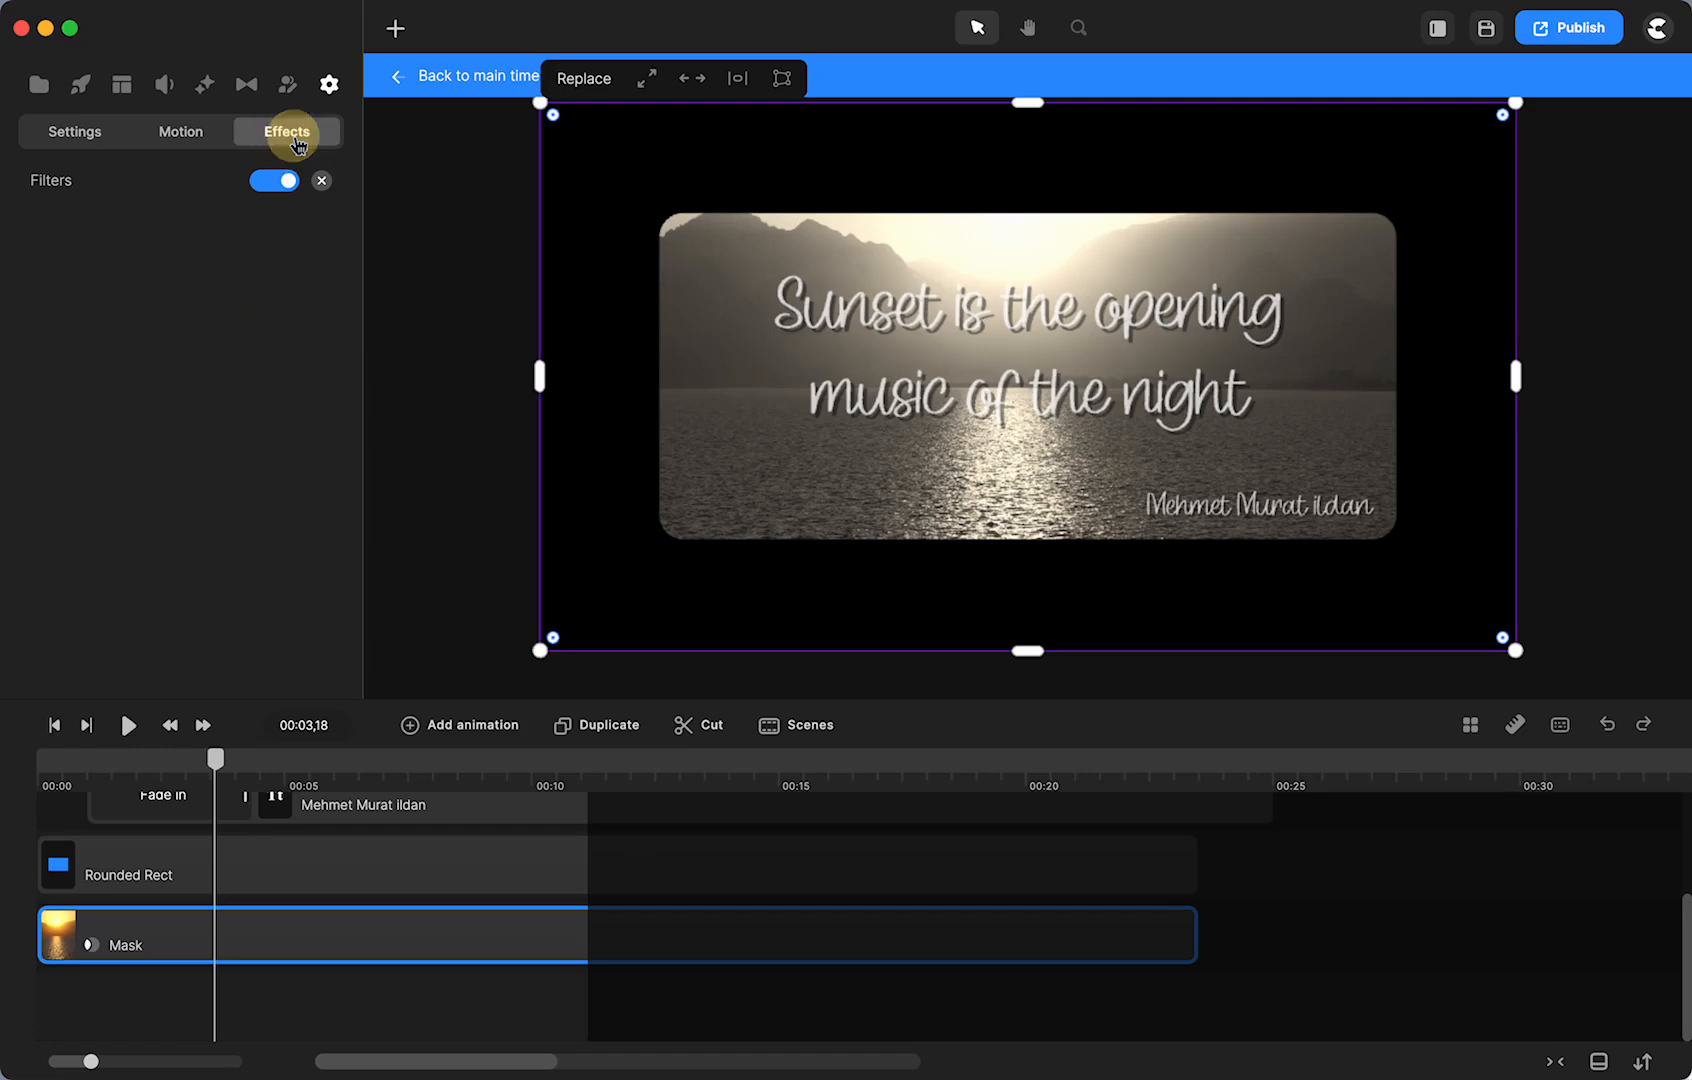
{"action": "left_click", "coordinate": [48, 190]}
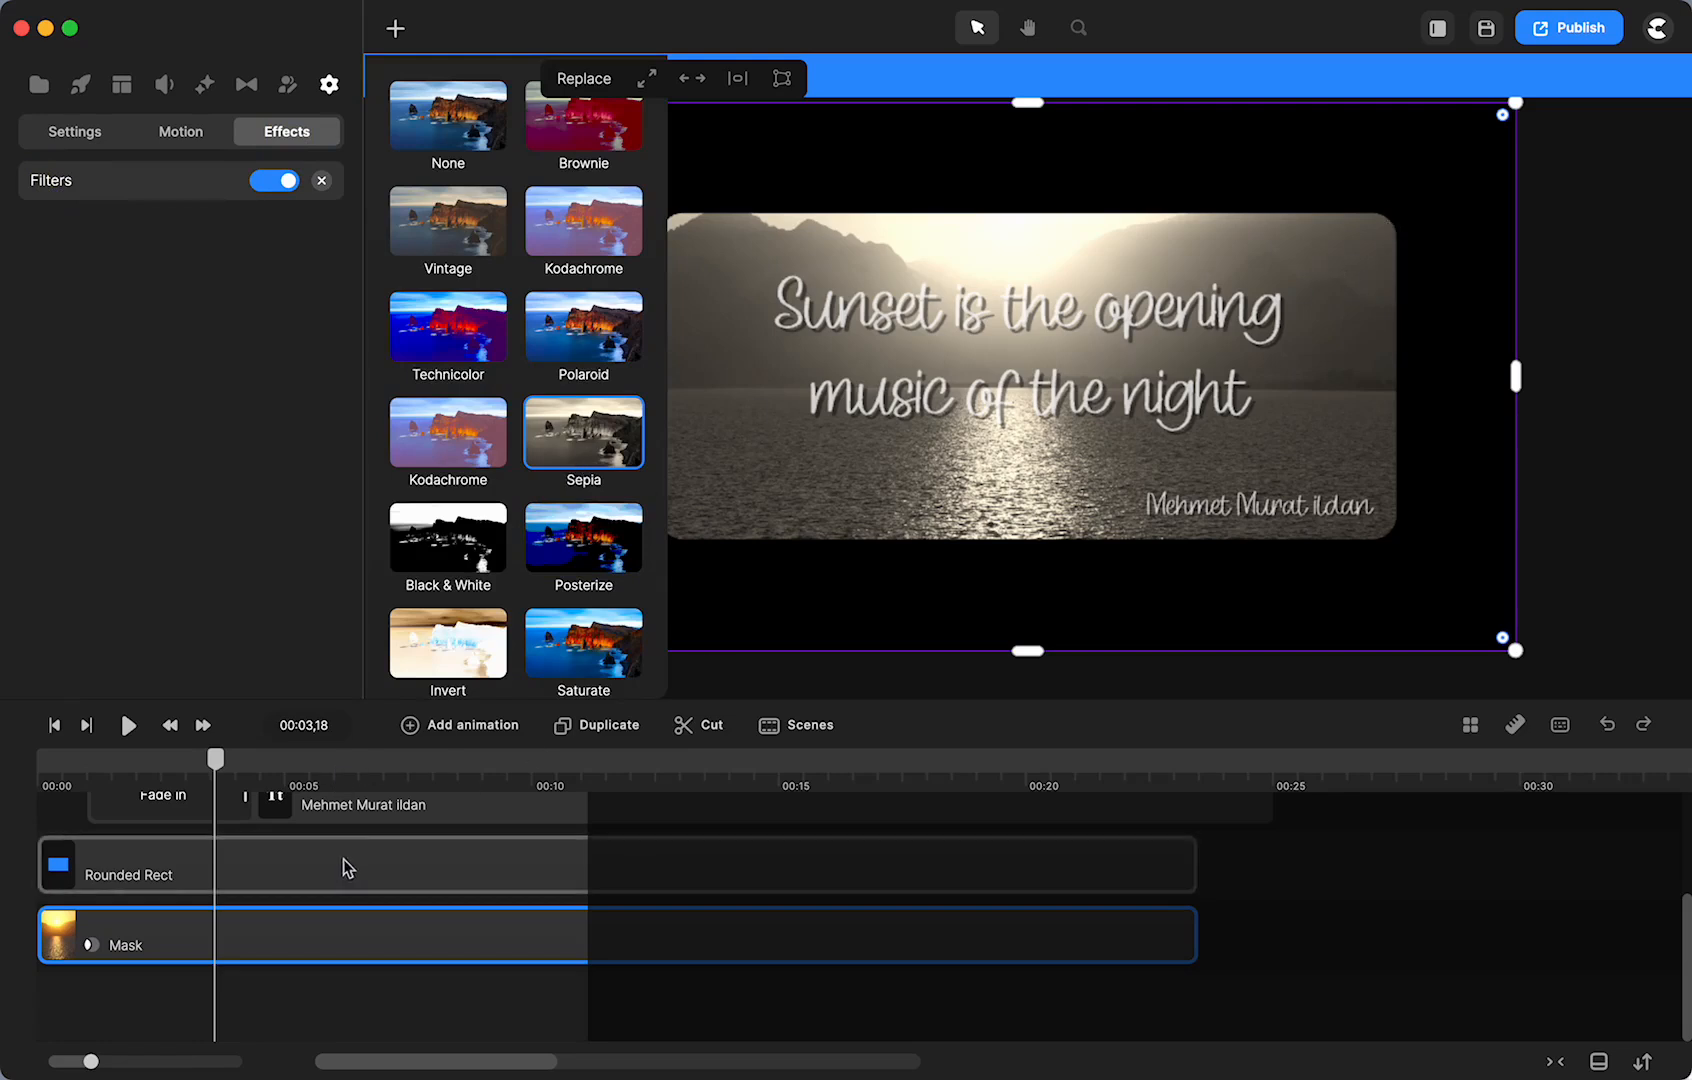
{"action": "left_click_drag", "start_coordinate": [224, 765], "coordinate": [296, 780]}
{"action": "left_click", "coordinate": [437, 84]}
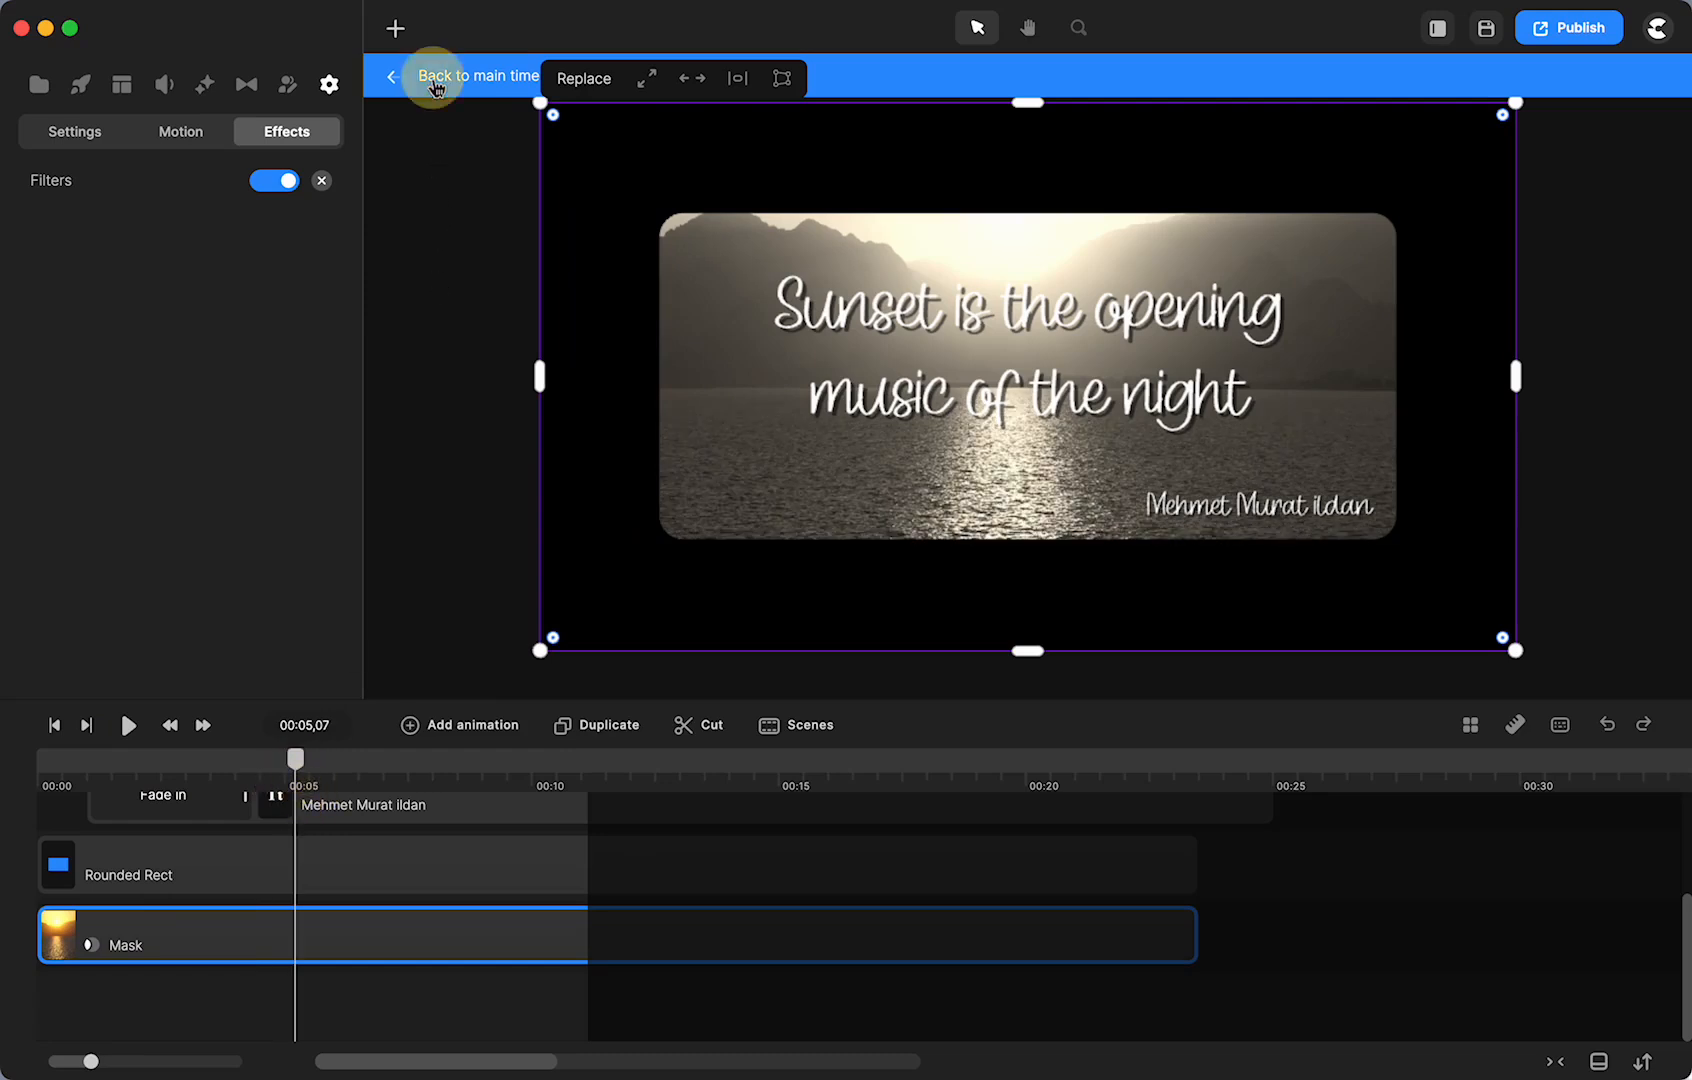
{"action": "left_click", "coordinate": [782, 890]}
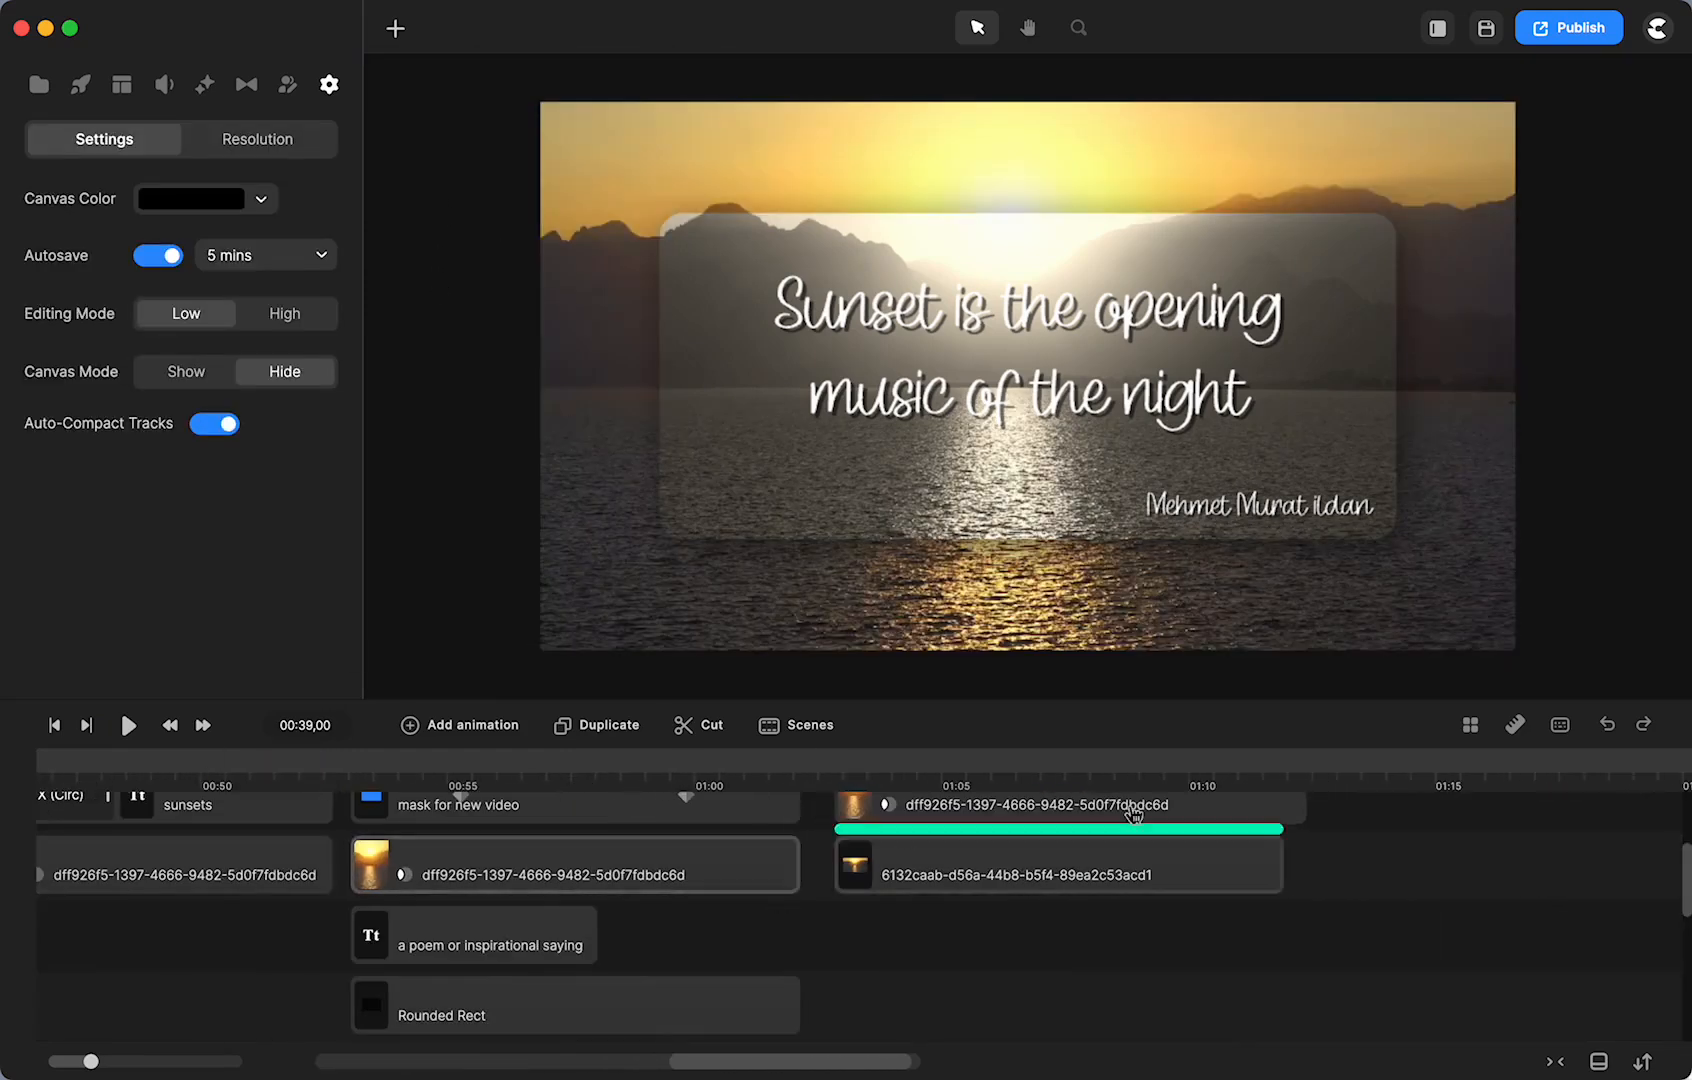
- Add the sunset-over-water footage at 01:13 and move it into the second track's empty stretch
{"action": "left_click", "coordinate": [1358, 767]}
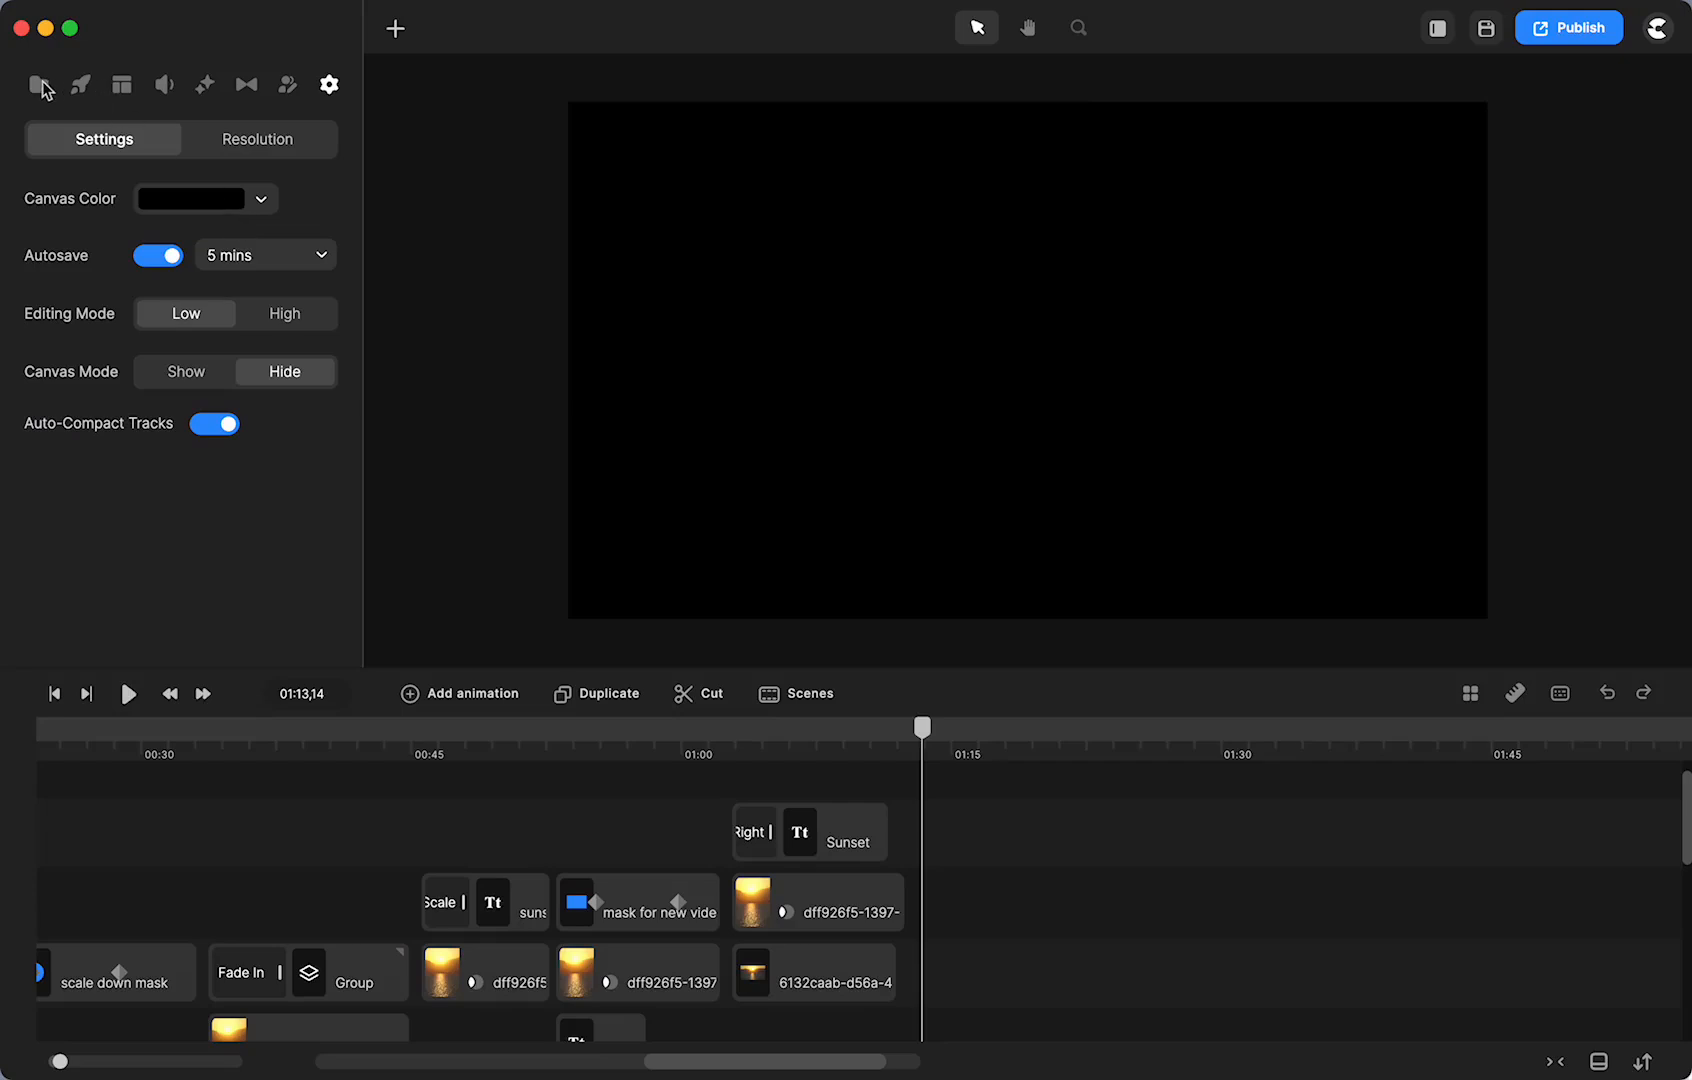
{"action": "left_click", "coordinate": [41, 86]}
{"action": "left_click_drag", "start_coordinate": [265, 290], "coordinate": [1005, 440]}
{"action": "left_click", "coordinate": [1090, 874]}
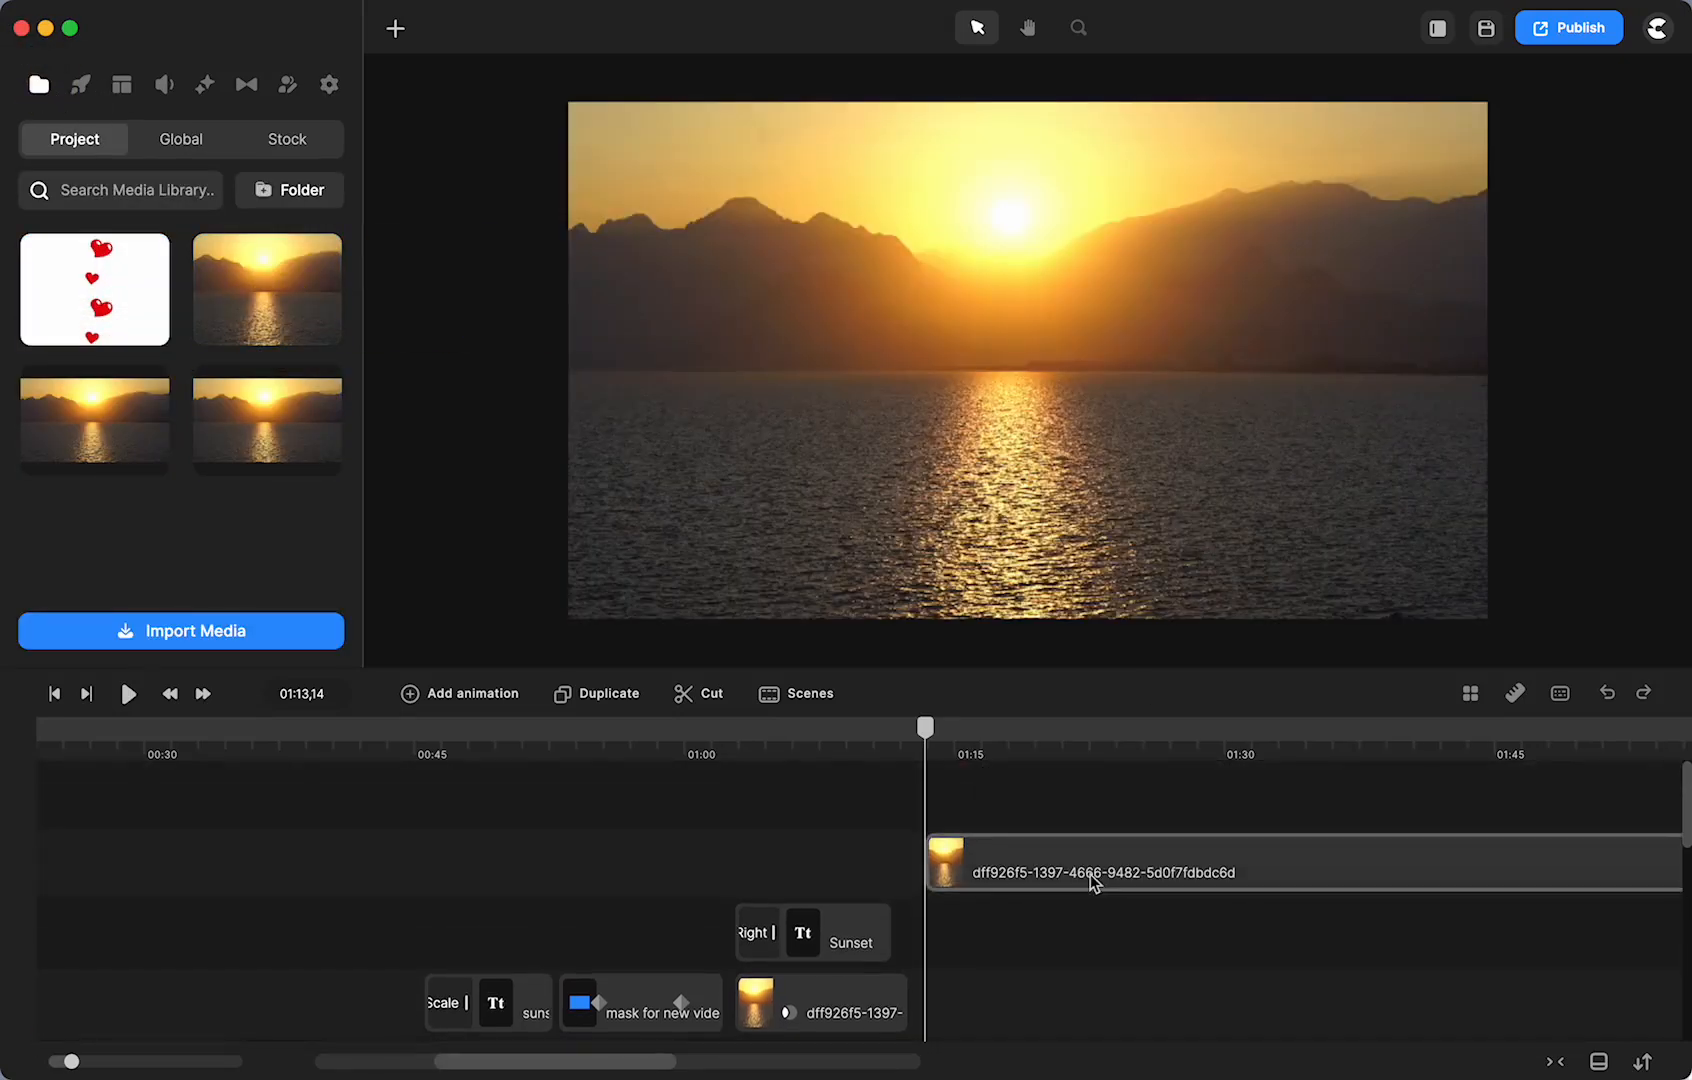
{"action": "left_click_drag", "start_coordinate": [1087, 874], "coordinate": [1077, 967]}
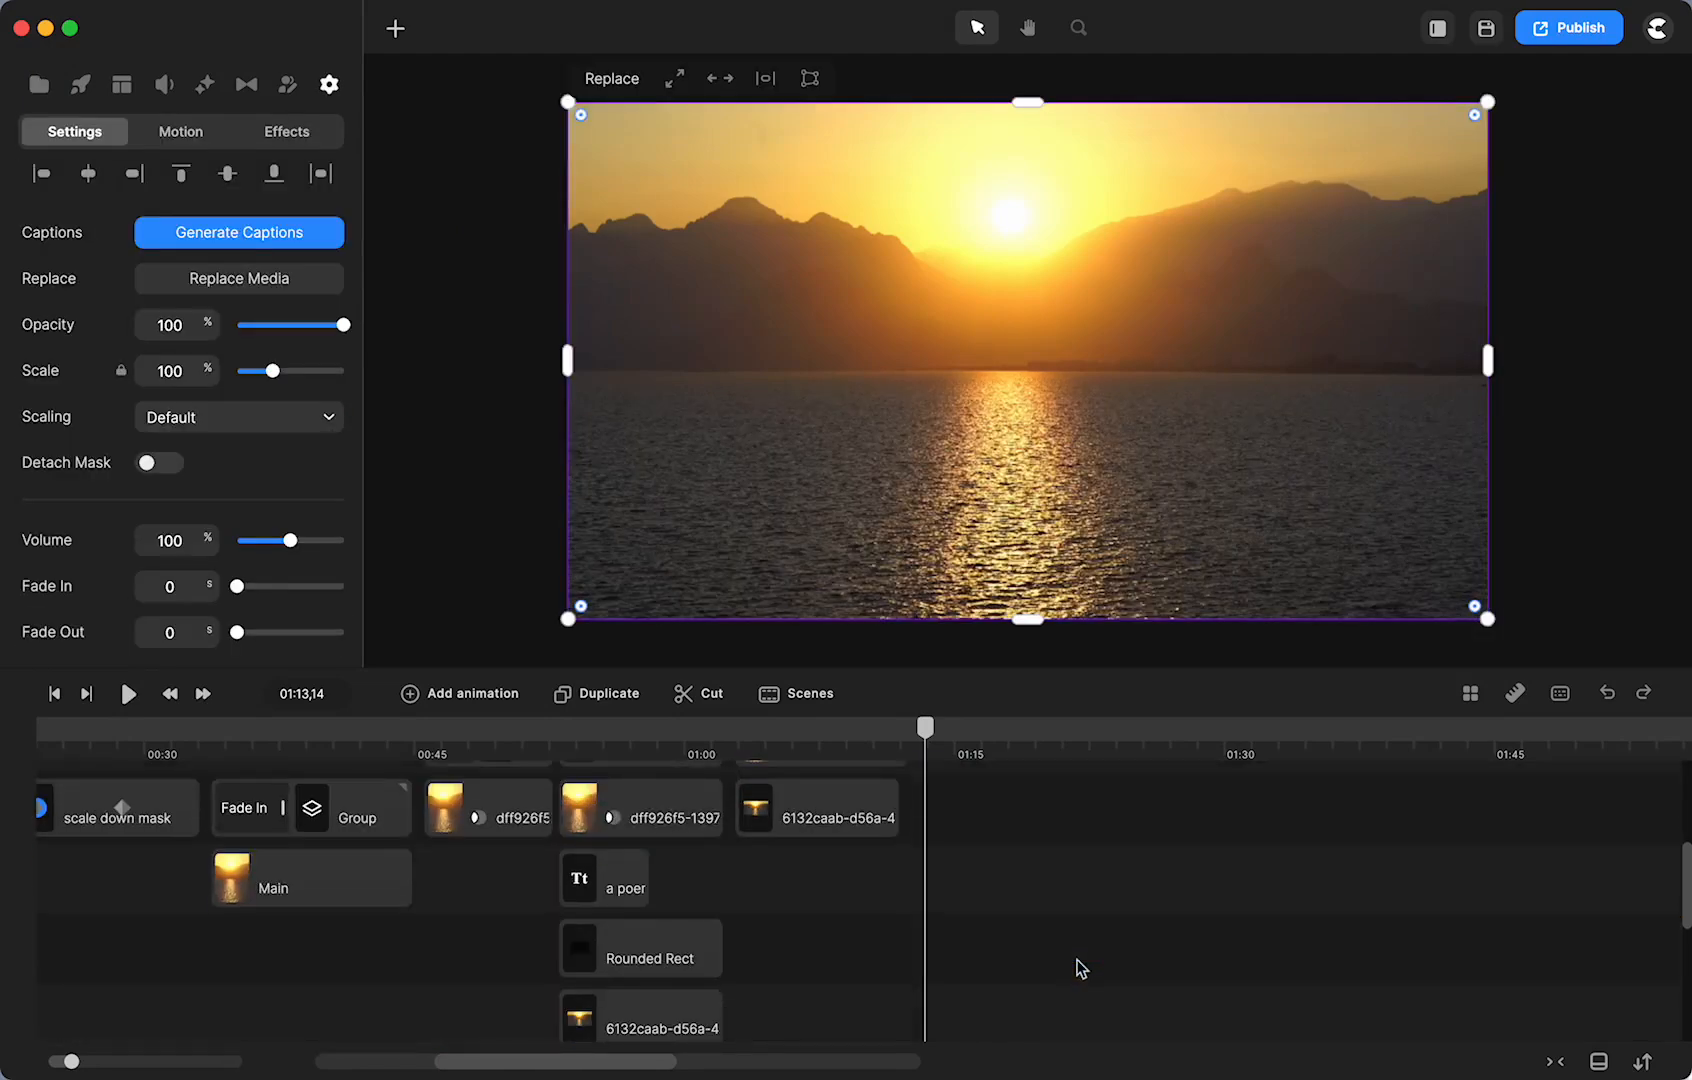
{"action": "left_click_drag", "start_coordinate": [1057, 812], "coordinate": [1061, 862]}
{"action": "left_click", "coordinate": [1088, 869]}
{"action": "scroll", "coordinate": [1088, 878], "scroll_direction": "right", "scroll_amount": 8}
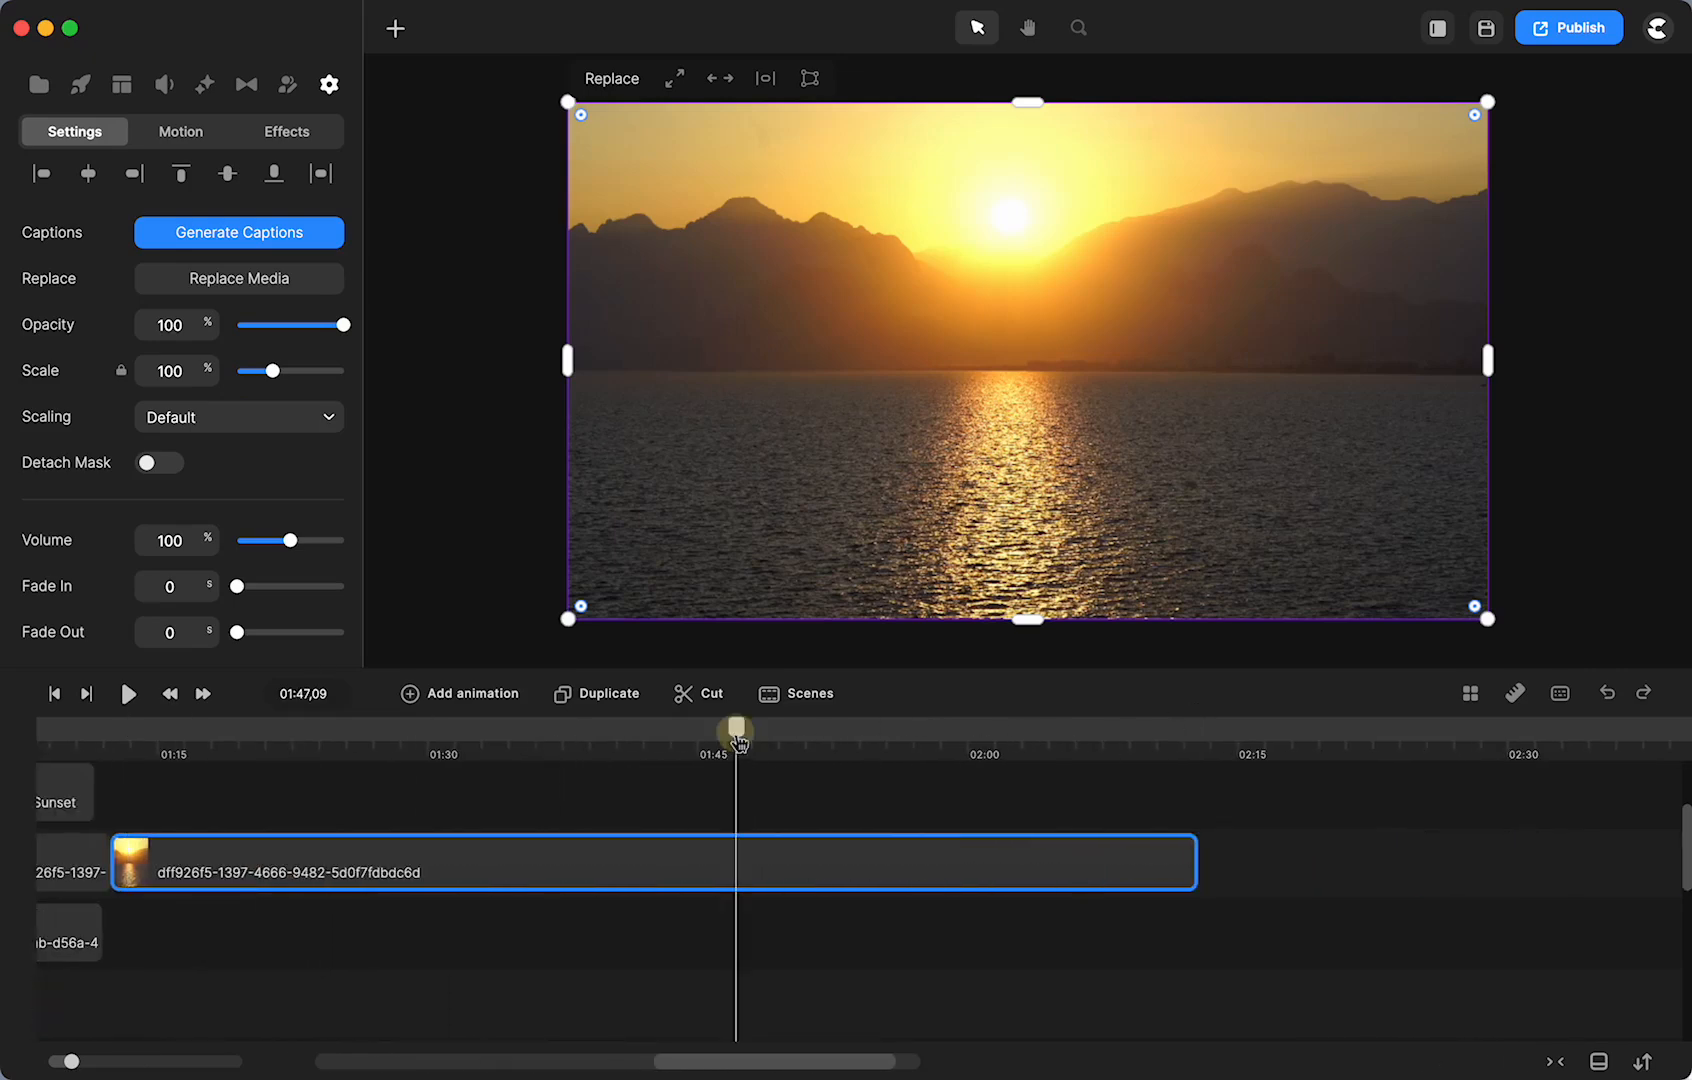
- Cut the closing sunset clip at 01:47,09 and delete the piece after the cut
{"action": "left_click", "coordinate": [738, 742]}
{"action": "left_click", "coordinate": [700, 695]}
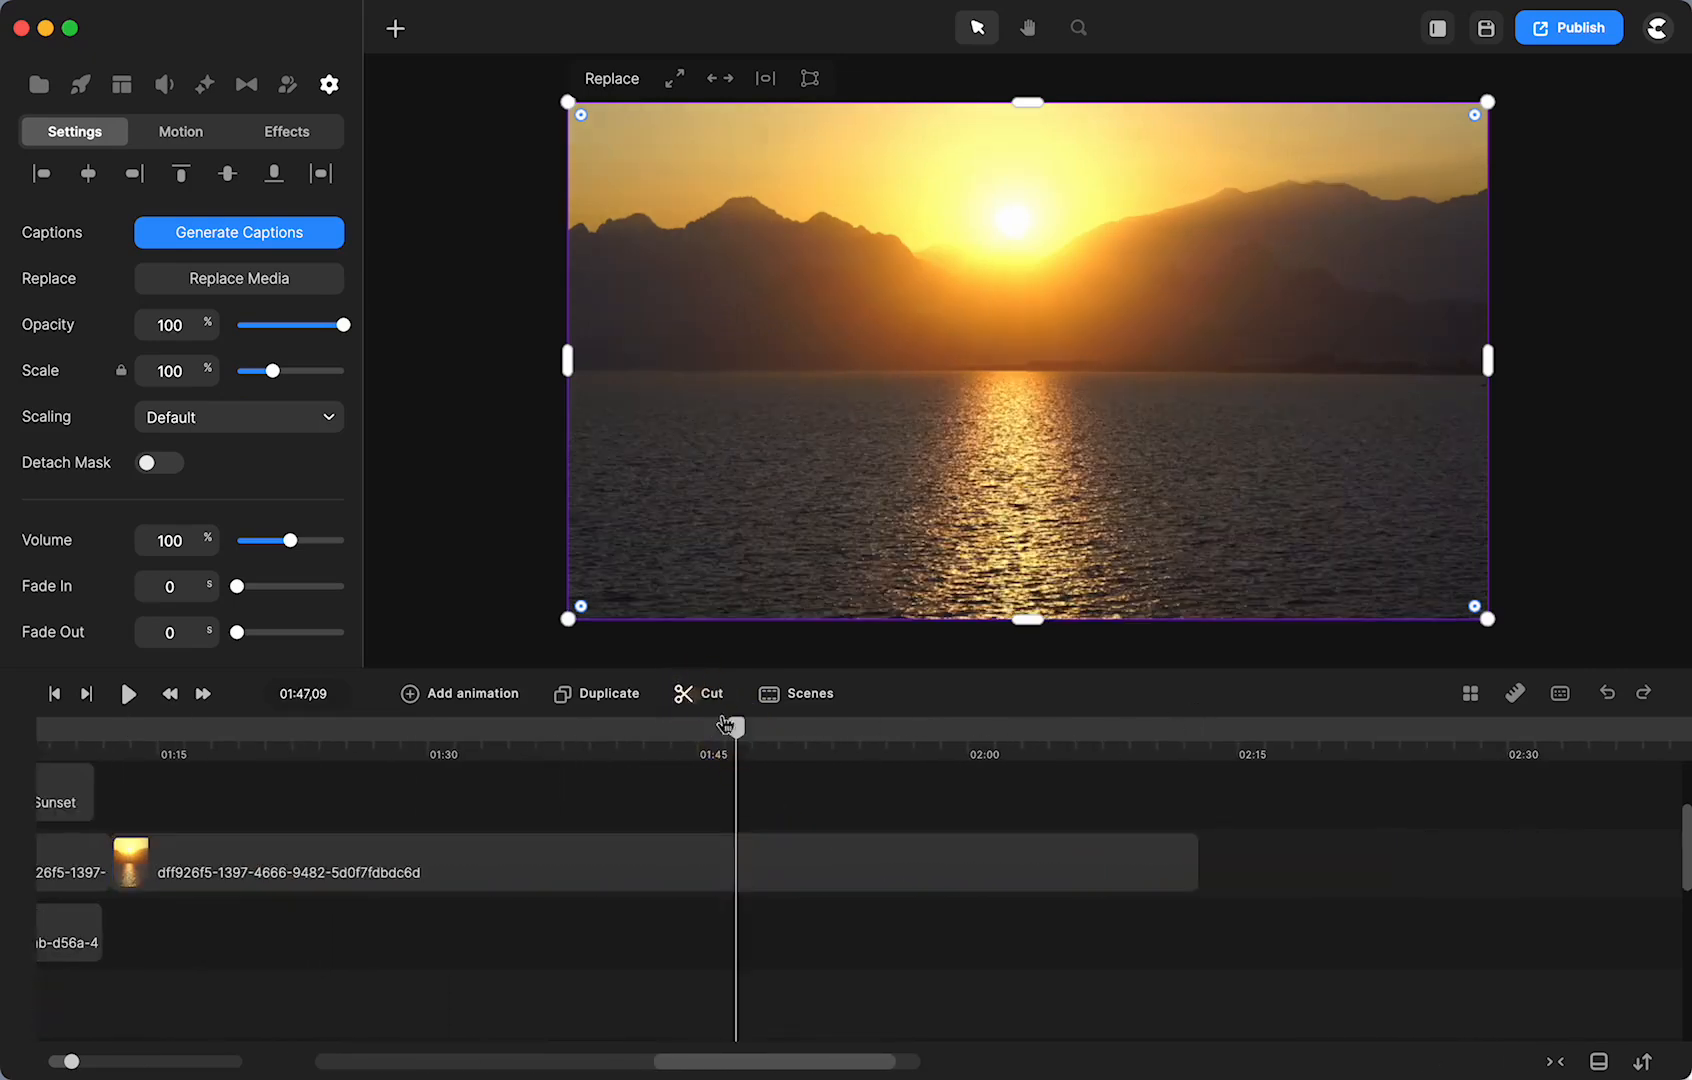
{"action": "left_click", "coordinate": [824, 858]}
{"action": "key", "text": "Delete"}
{"action": "scroll", "coordinate": [527, 857], "scroll_direction": "left", "scroll_amount": 3}
{"action": "scroll", "coordinate": [527, 857], "scroll_direction": "left", "scroll_amount": 2}
- Stack a duplicate of the trimmed sunset clip on the track directly above it
{"action": "left_click", "coordinate": [702, 737]}
{"action": "left_click", "coordinate": [753, 870]}
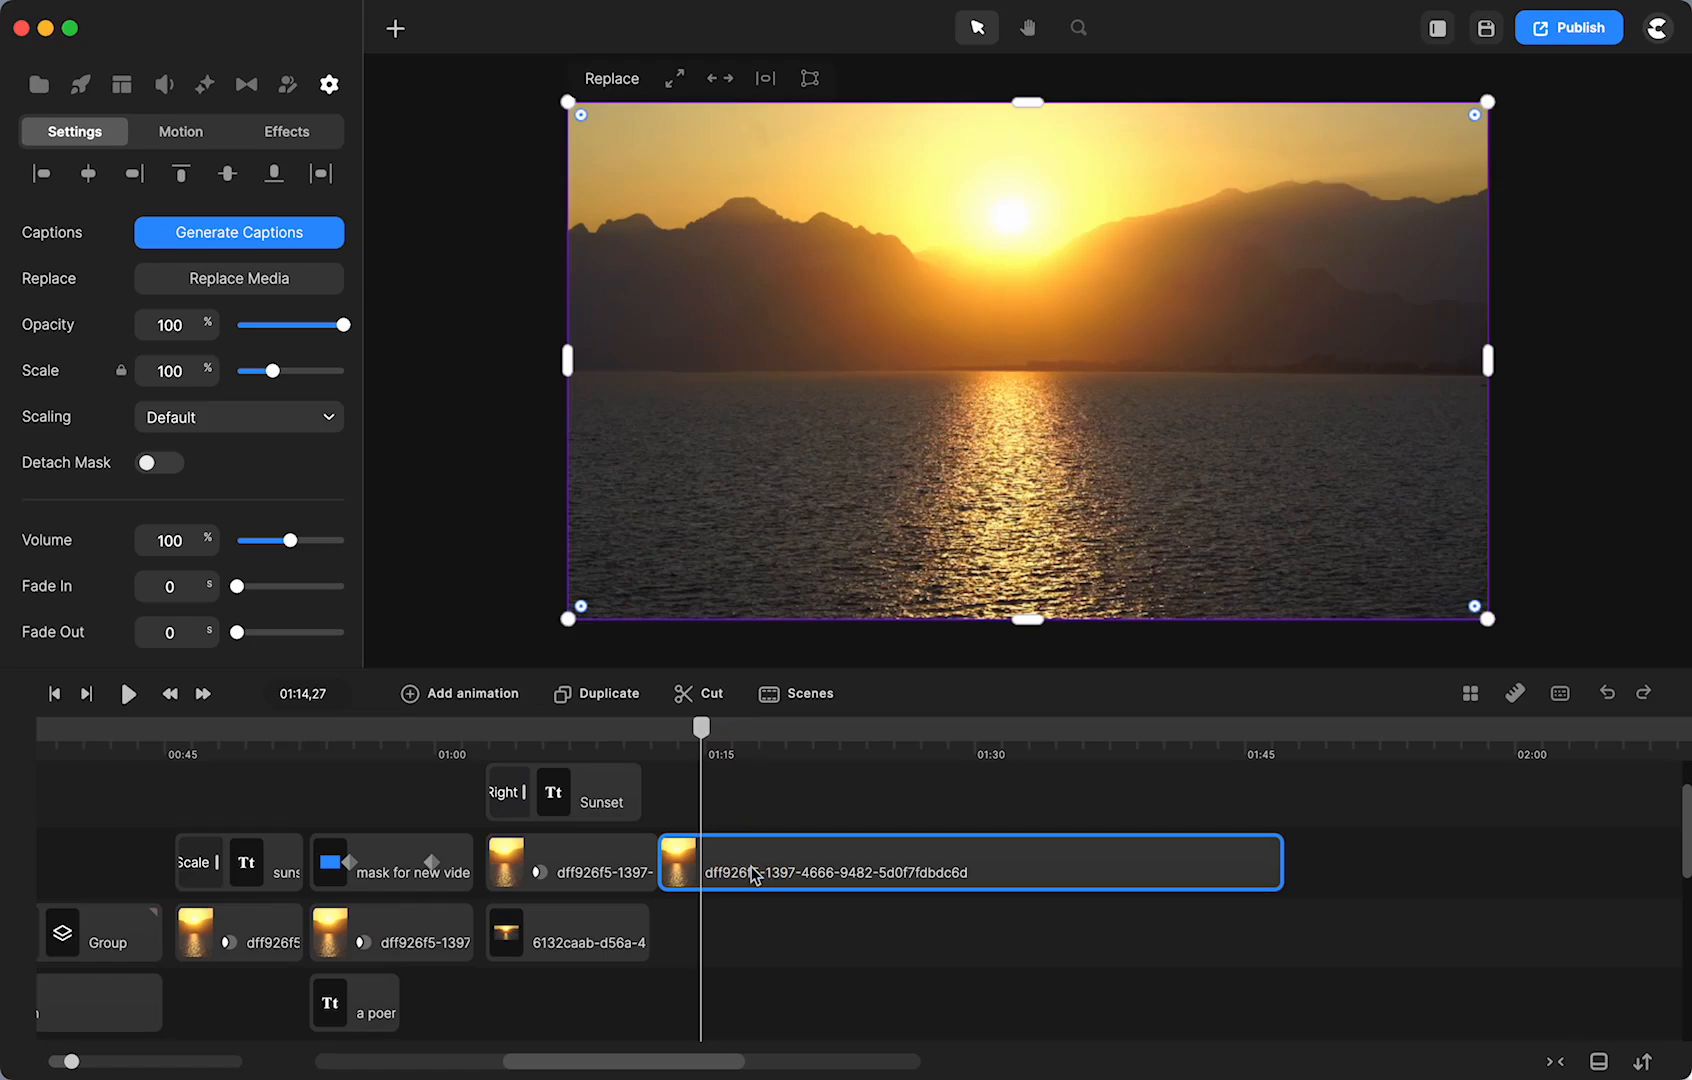
{"action": "key", "text": "super+d"}
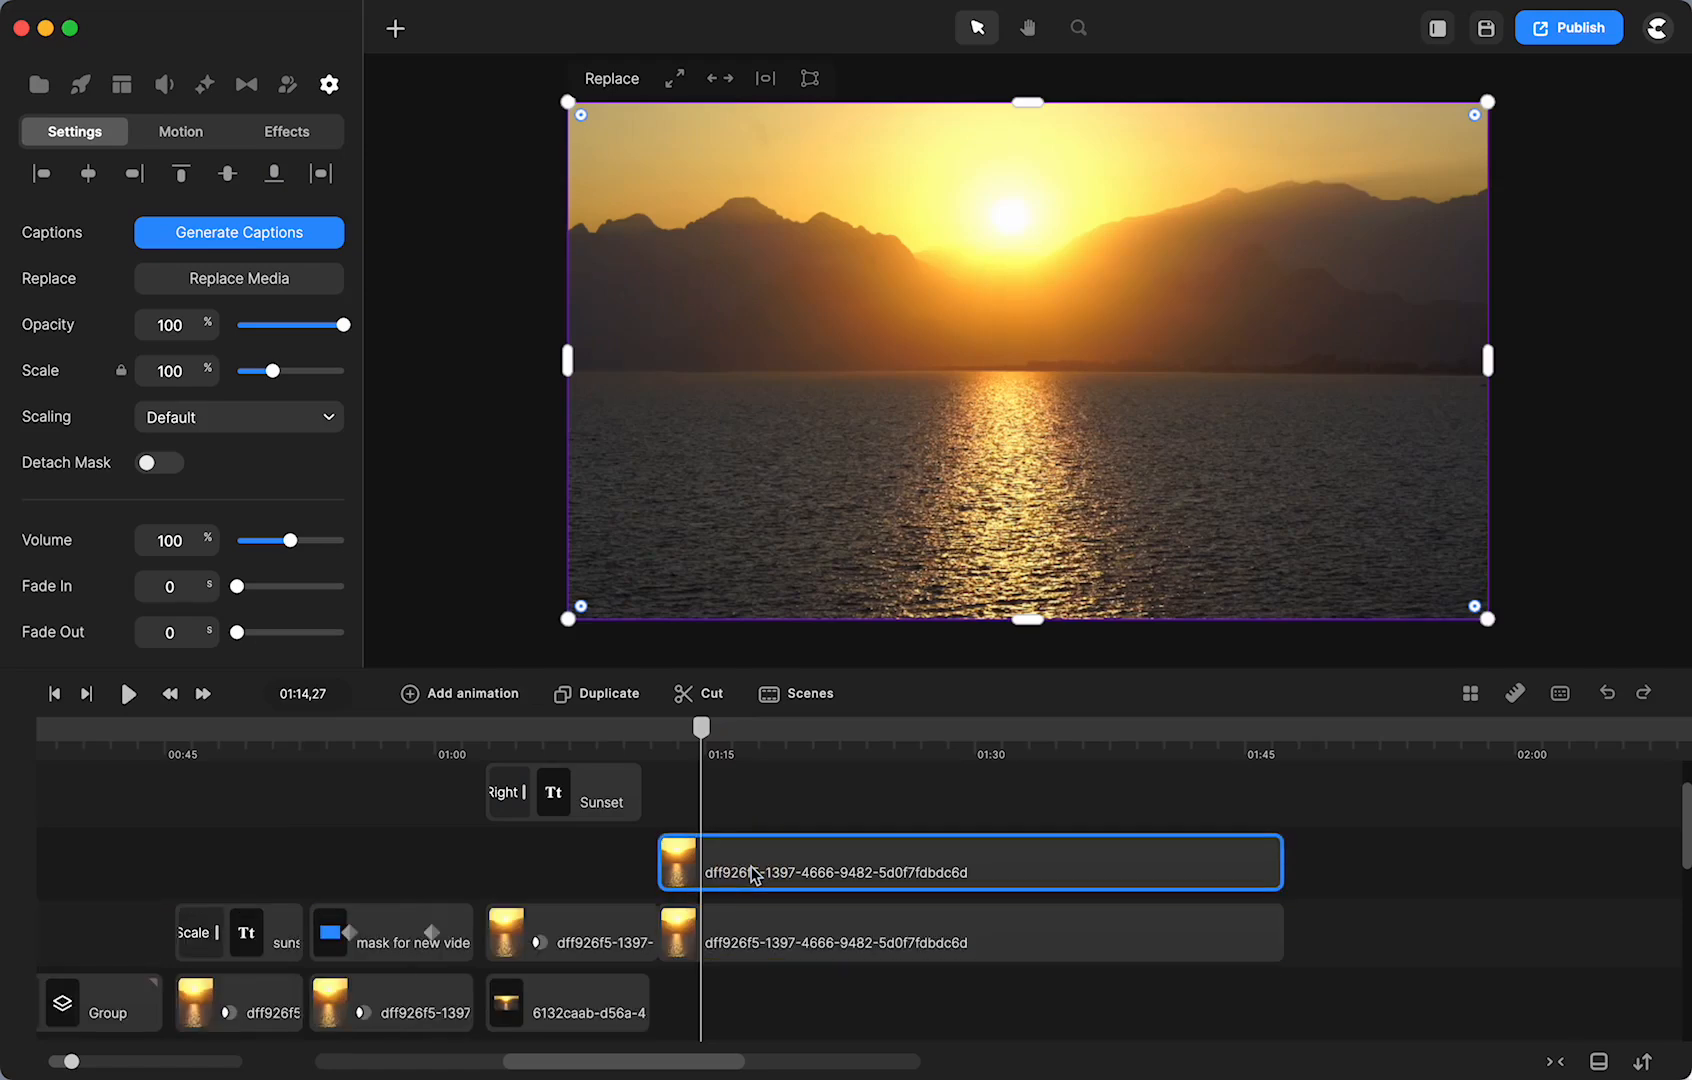
{"action": "key", "text": "Delete"}
{"action": "left_click_drag", "start_coordinate": [751, 866], "coordinate": [752, 823]}
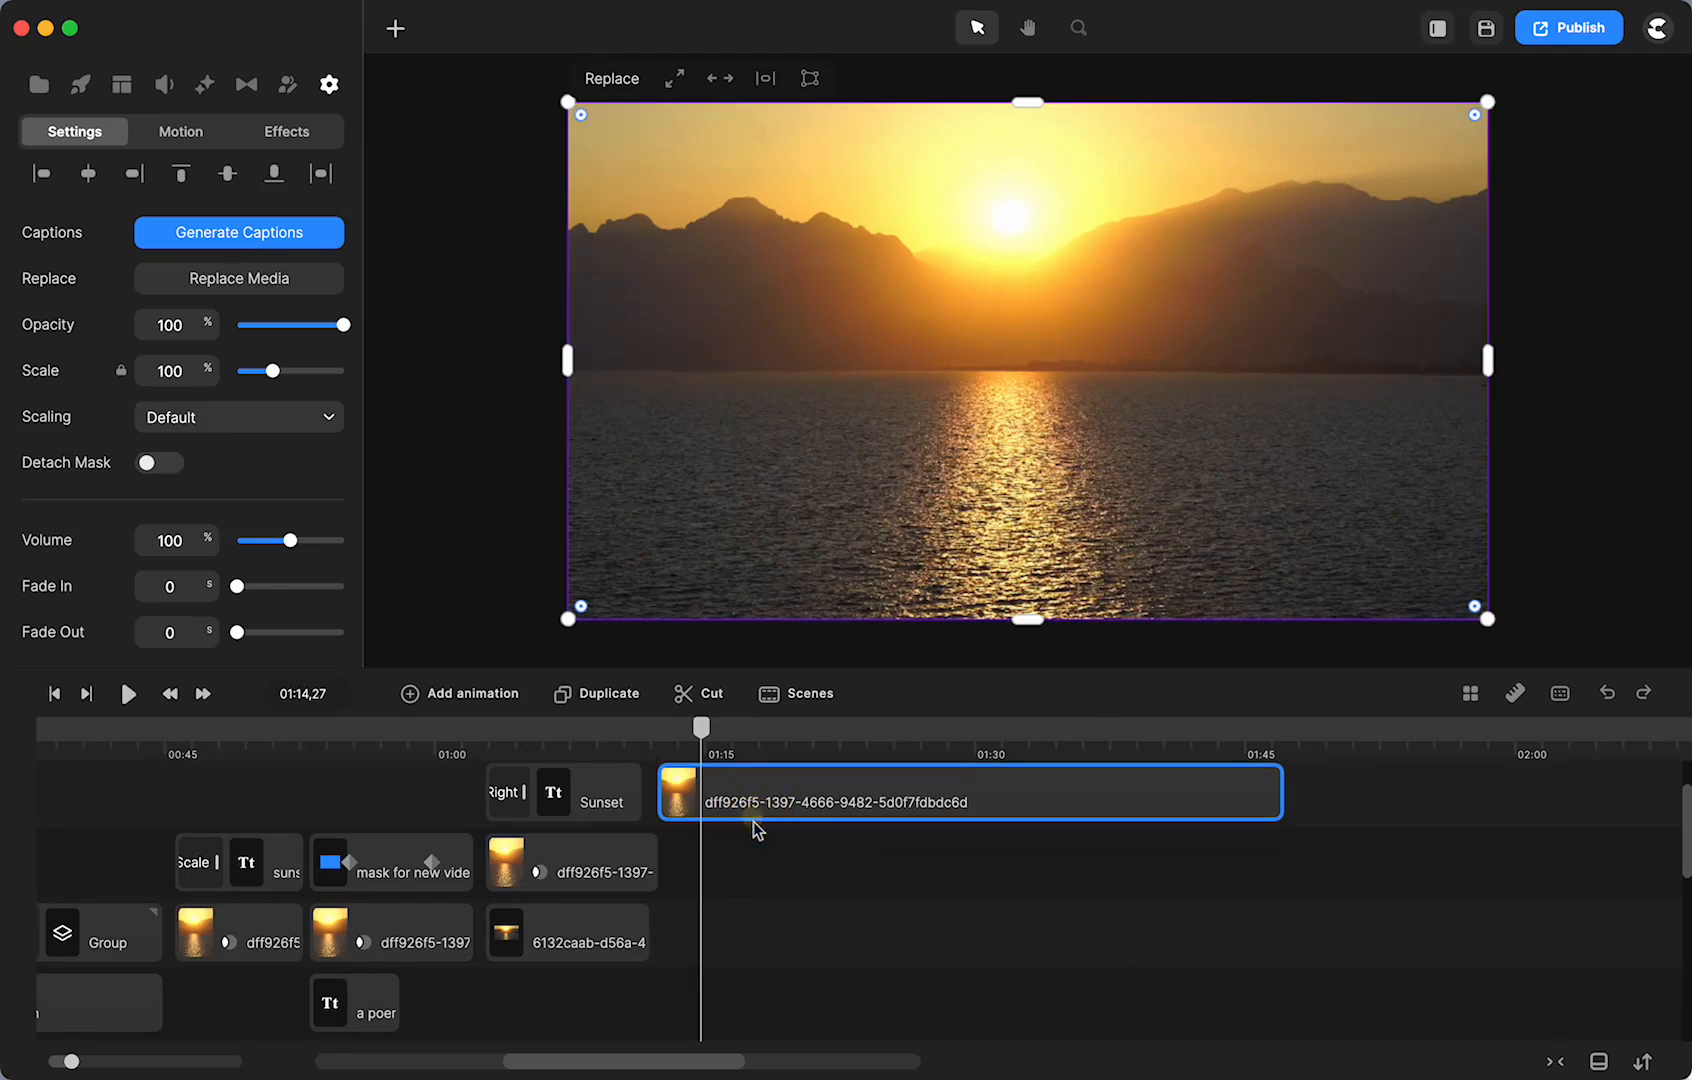
{"action": "left_click", "coordinate": [611, 702]}
{"action": "scroll", "coordinate": [725, 905], "scroll_direction": "up", "scroll_amount": 1}
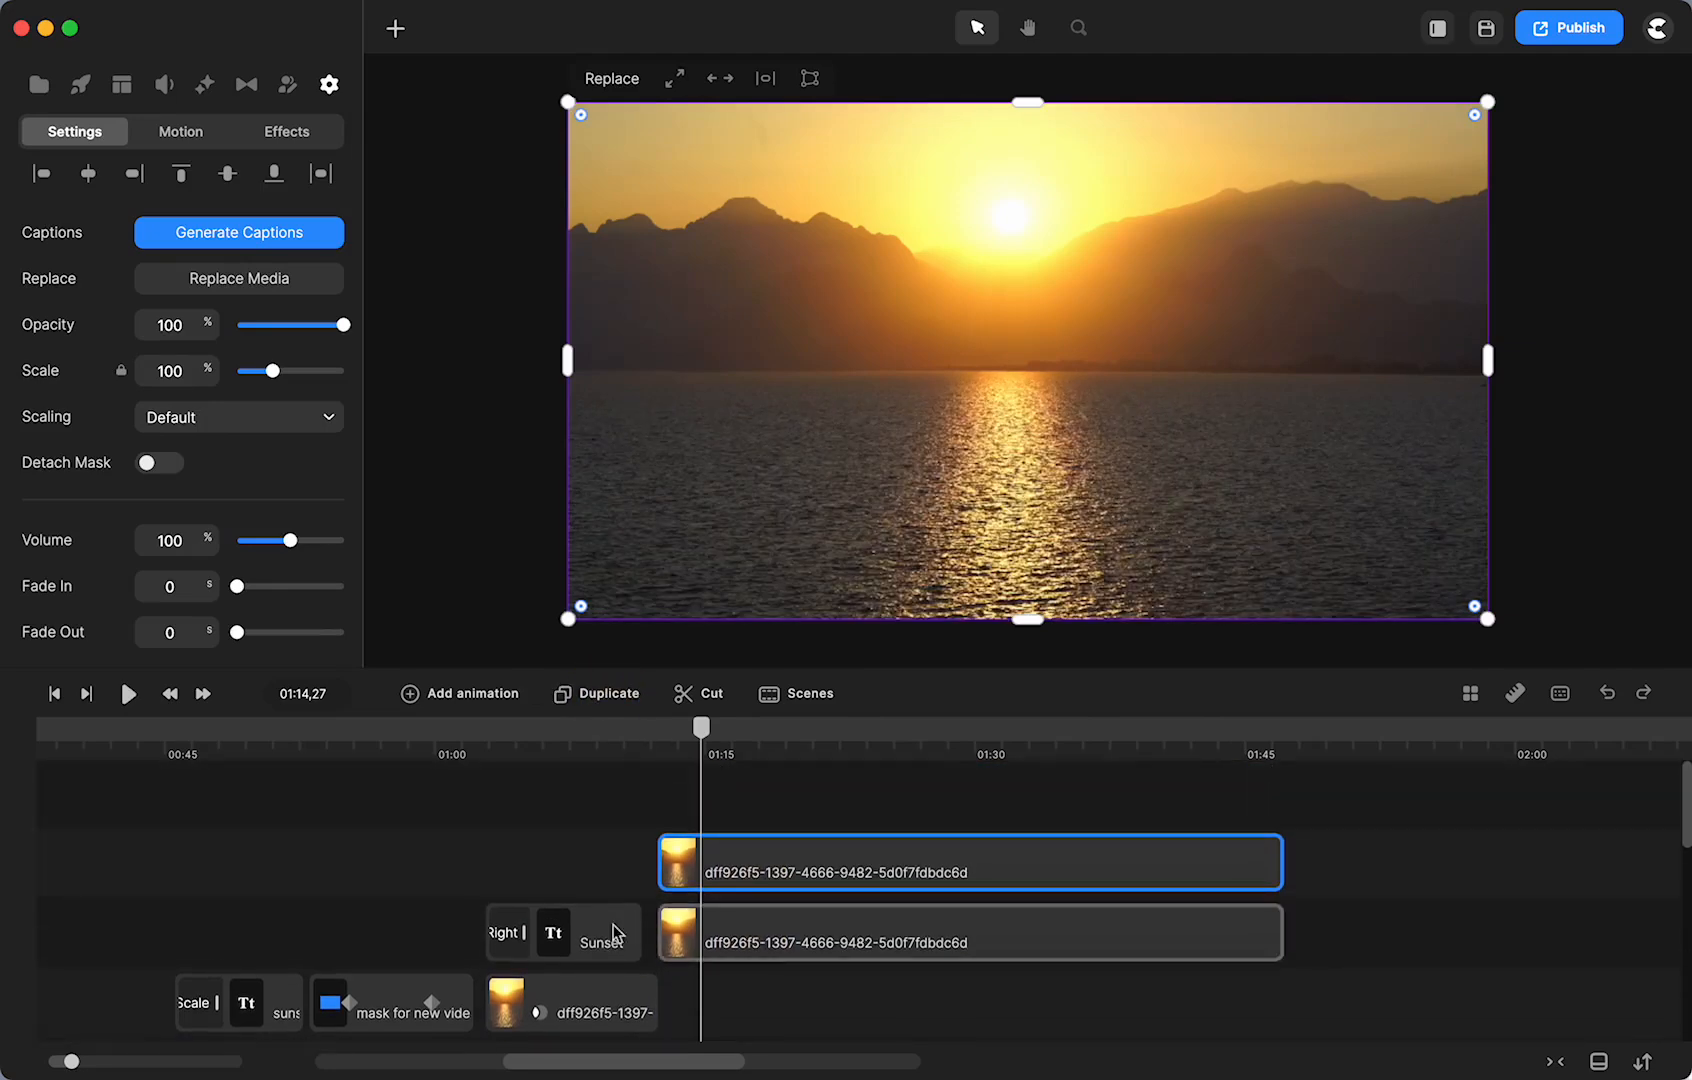
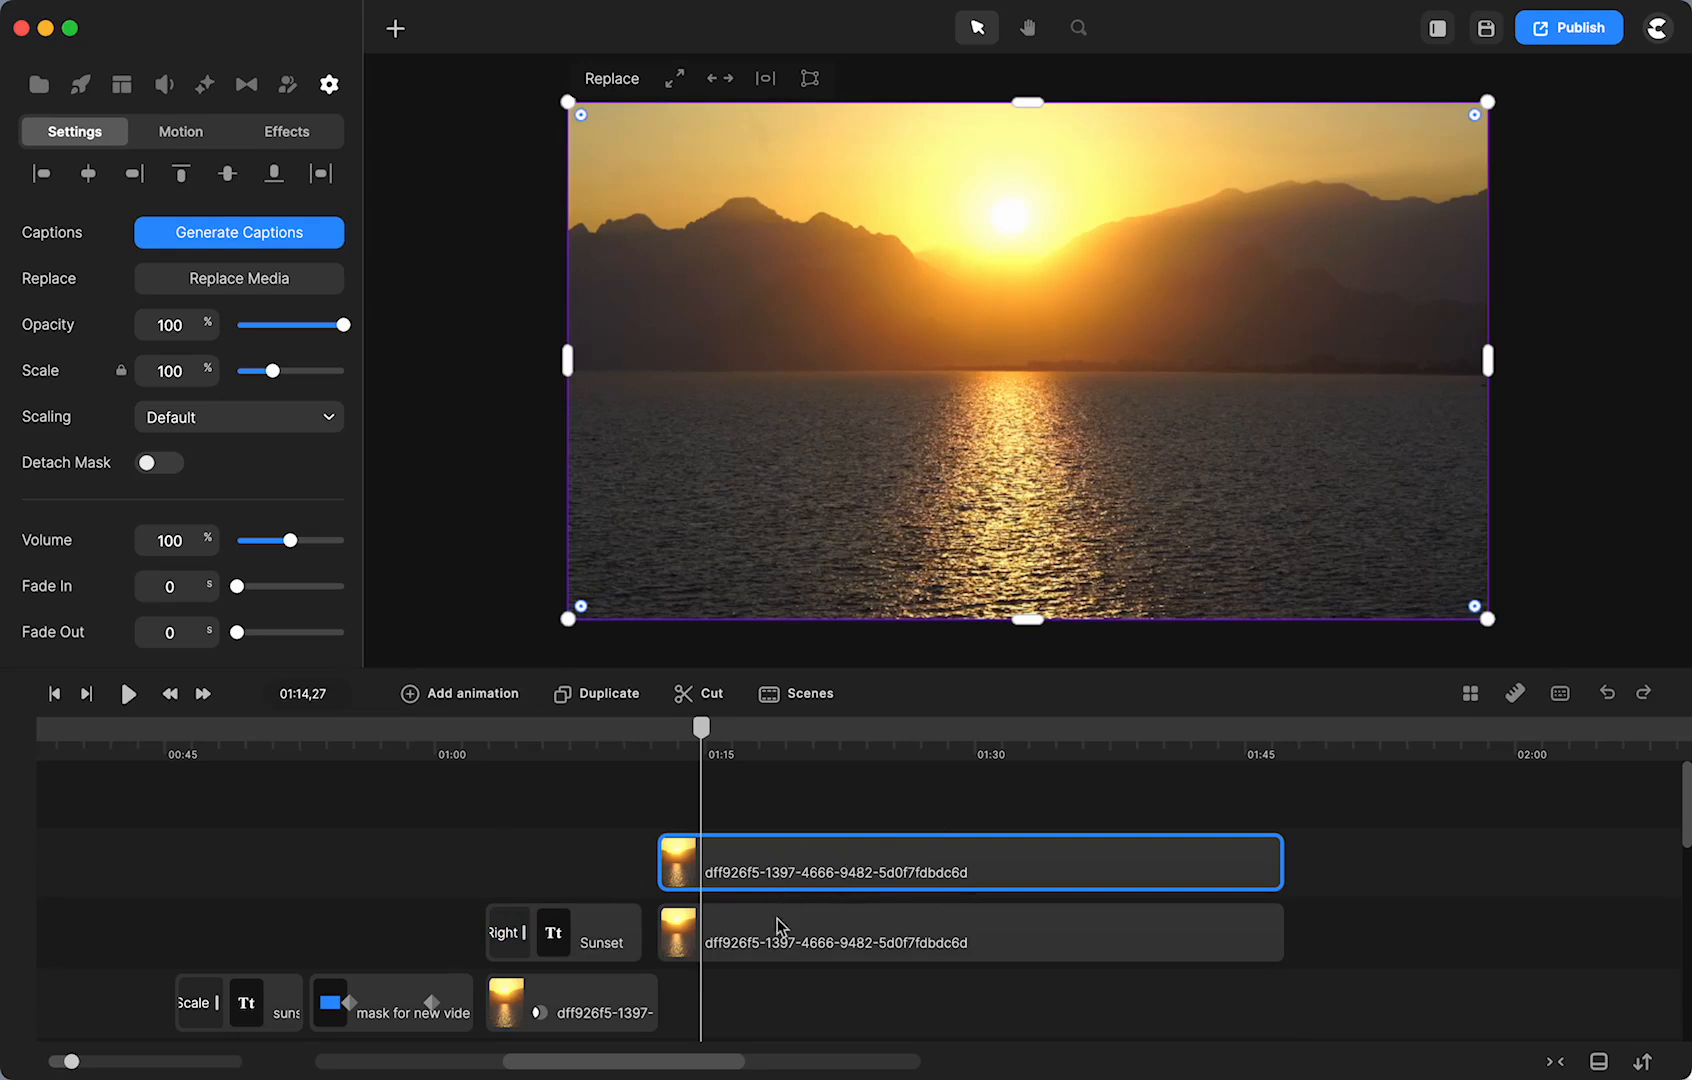
- Drop the Filters effect onto the upper sunset clip and choose Sepia
{"action": "left_click", "coordinate": [760, 870]}
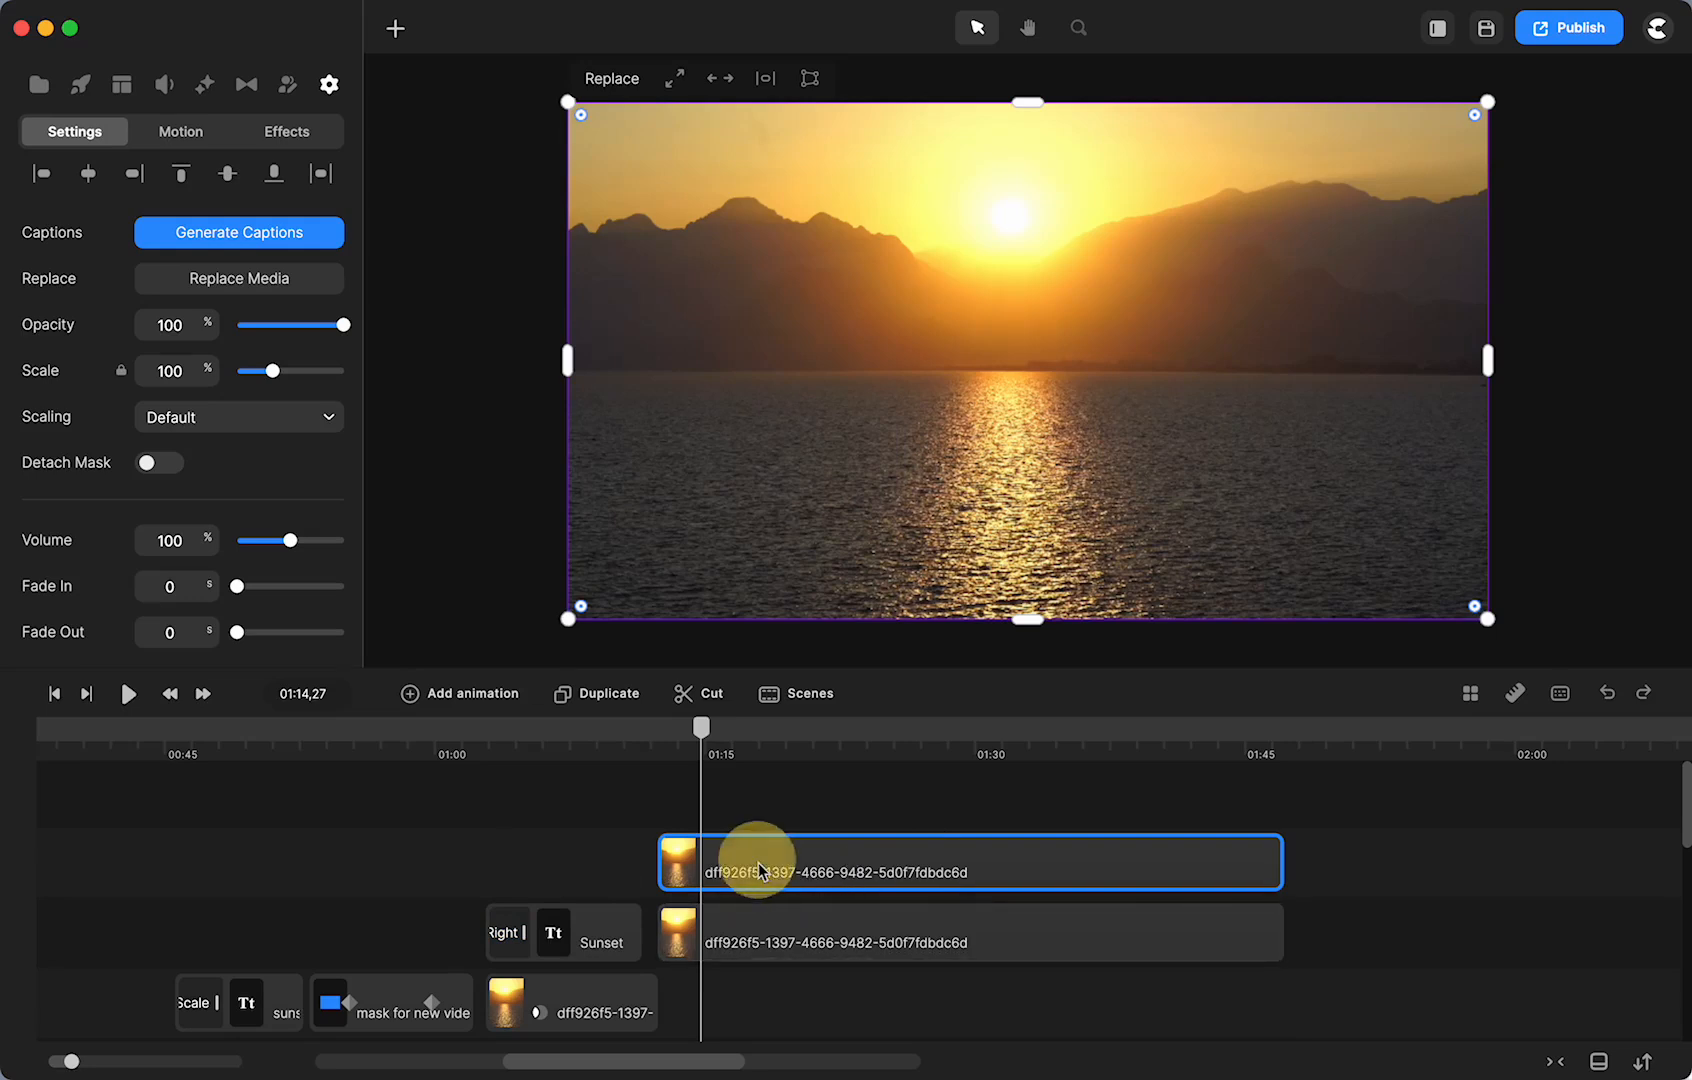
{"action": "left_click", "coordinate": [205, 88]}
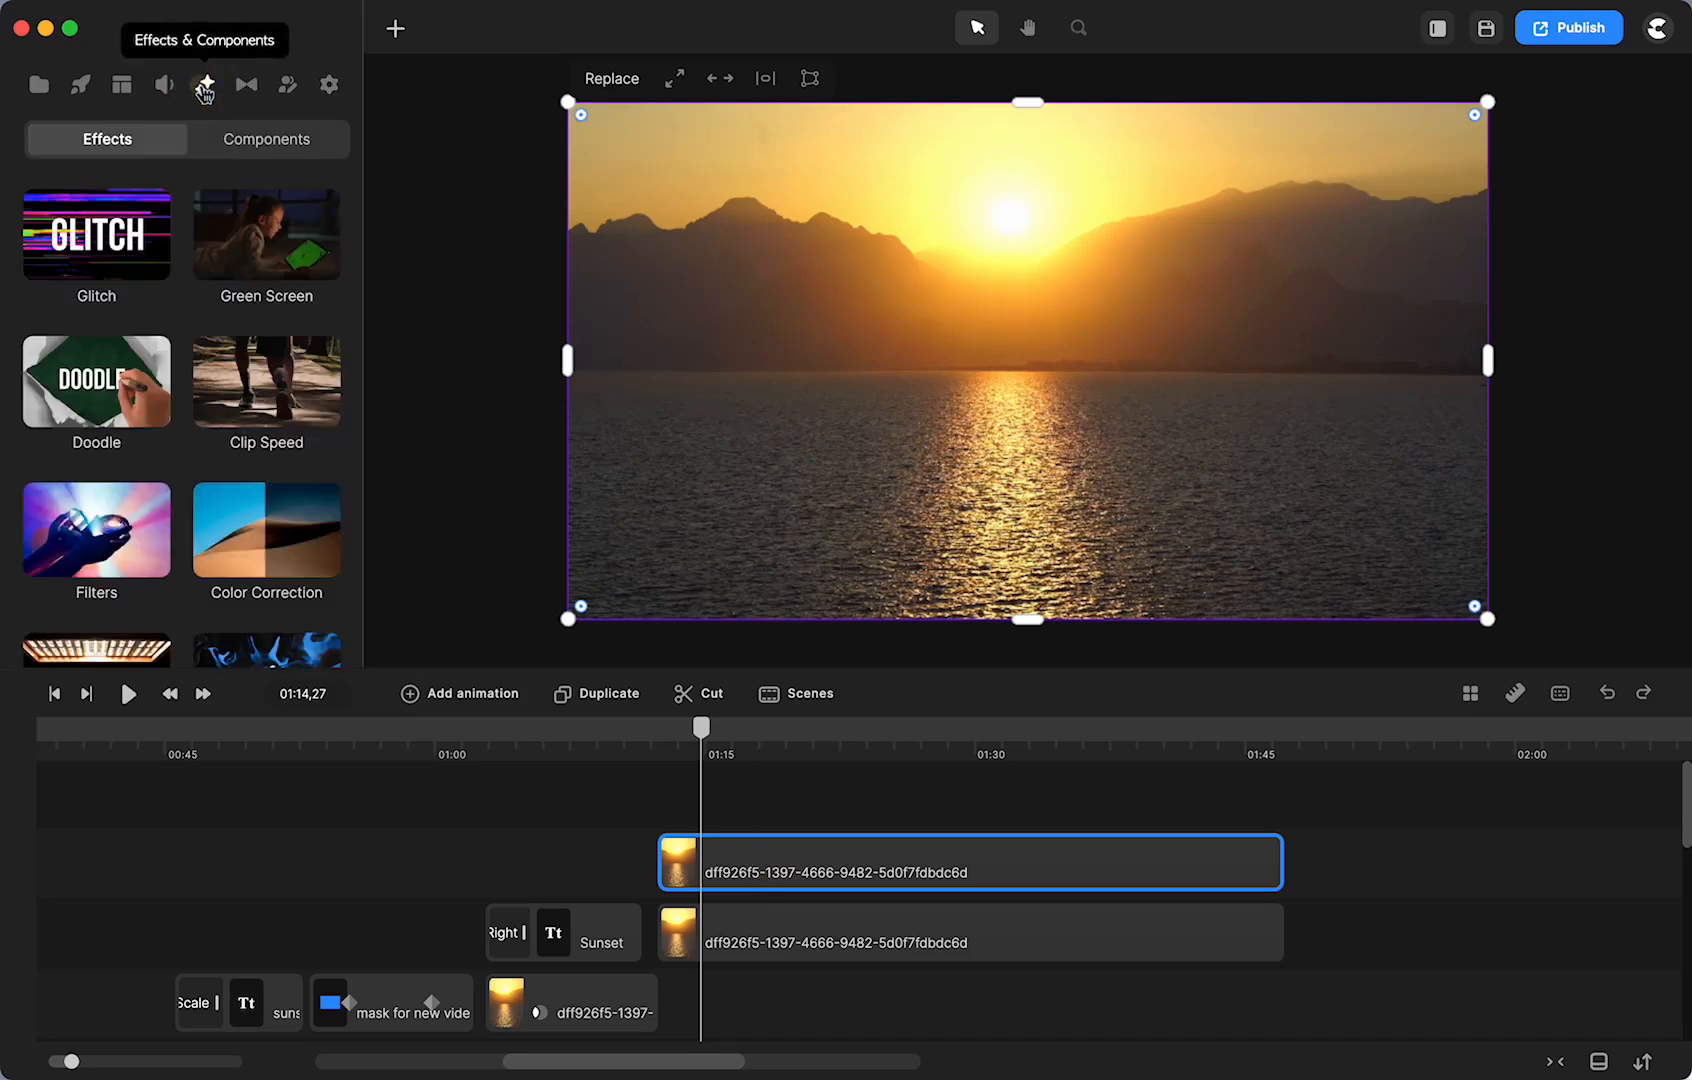
{"action": "left_click_drag", "start_coordinate": [104, 537], "coordinate": [793, 860]}
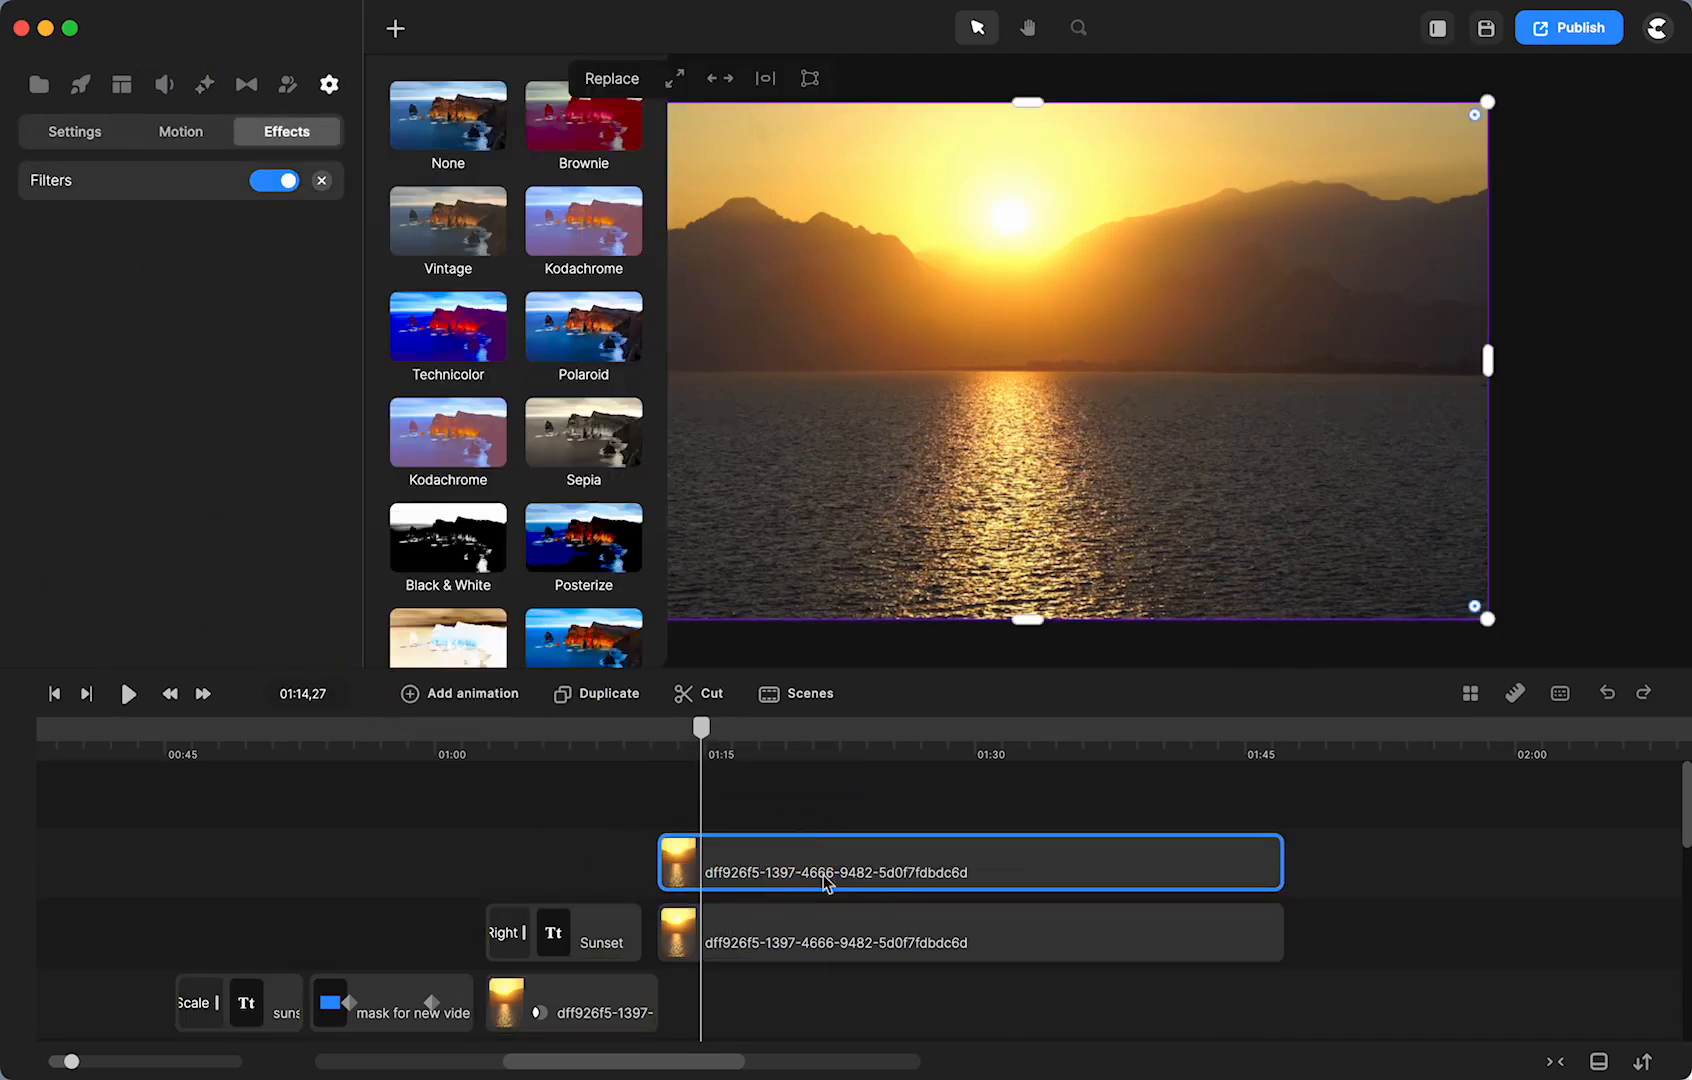
{"action": "left_click", "coordinate": [586, 433]}
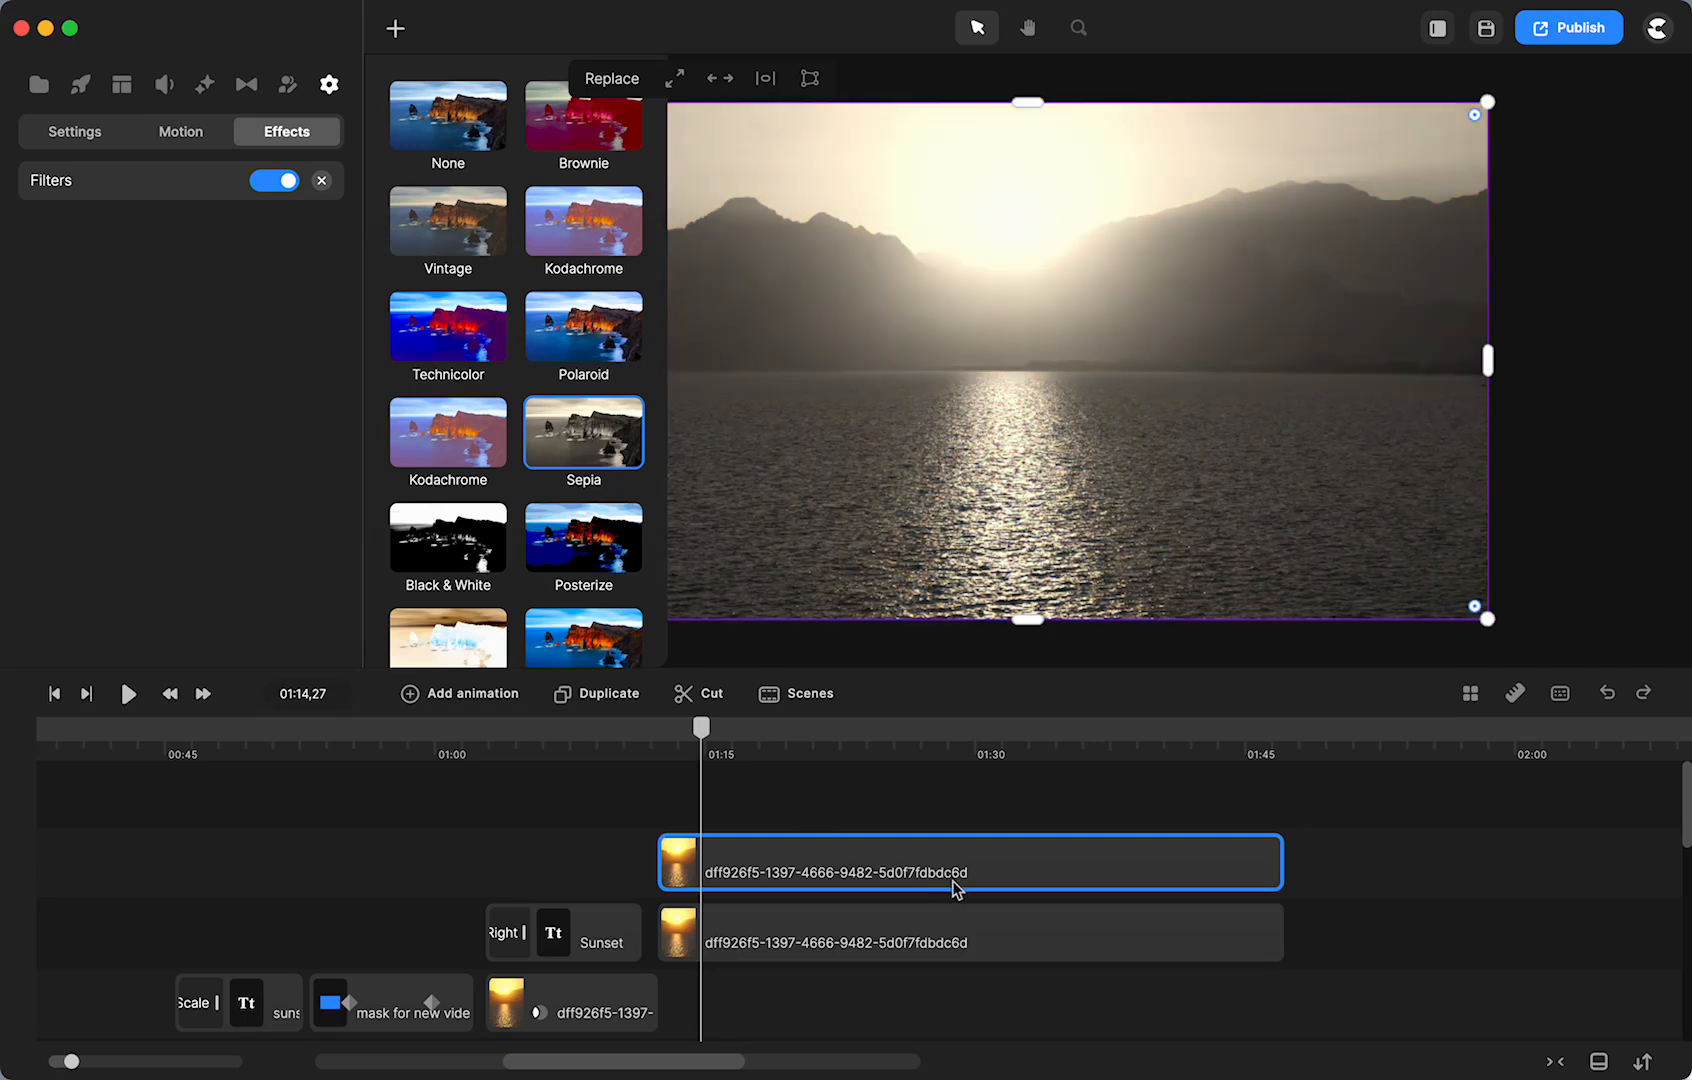
{"action": "left_click", "coordinate": [888, 827]}
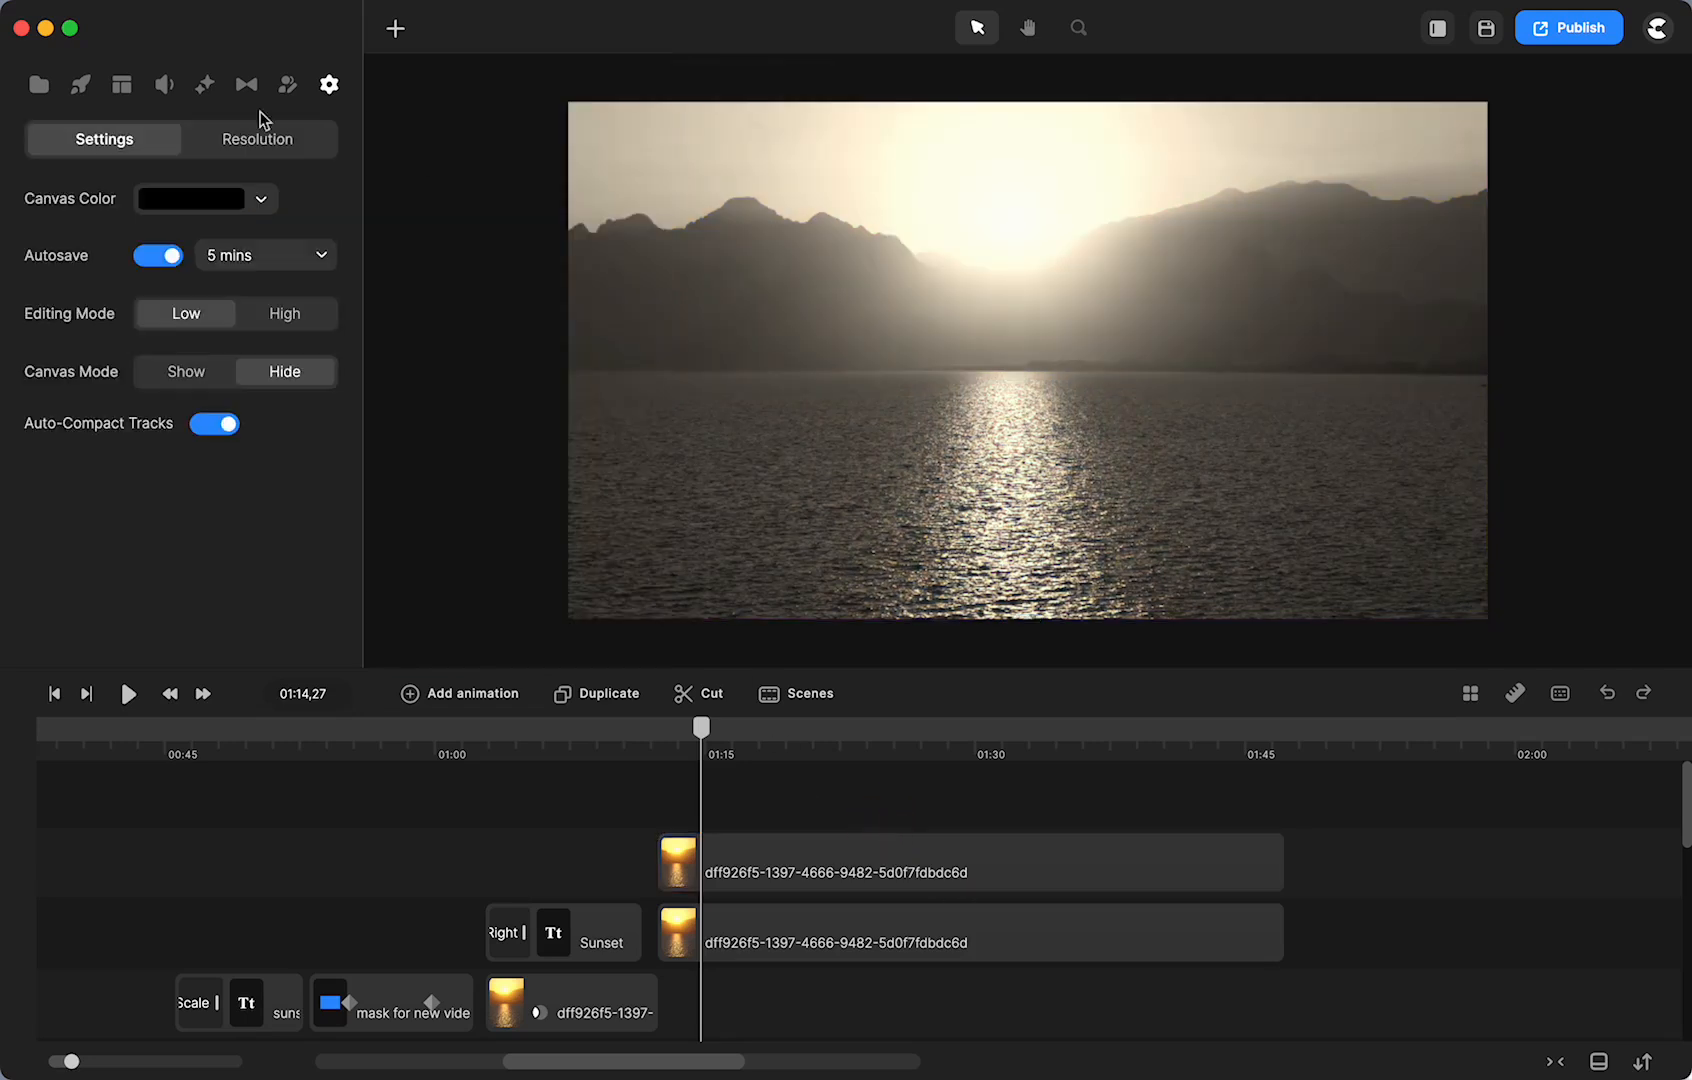
- Add a rectangle shape over the sunset and round its corners slightly
{"action": "left_click", "coordinate": [395, 32]}
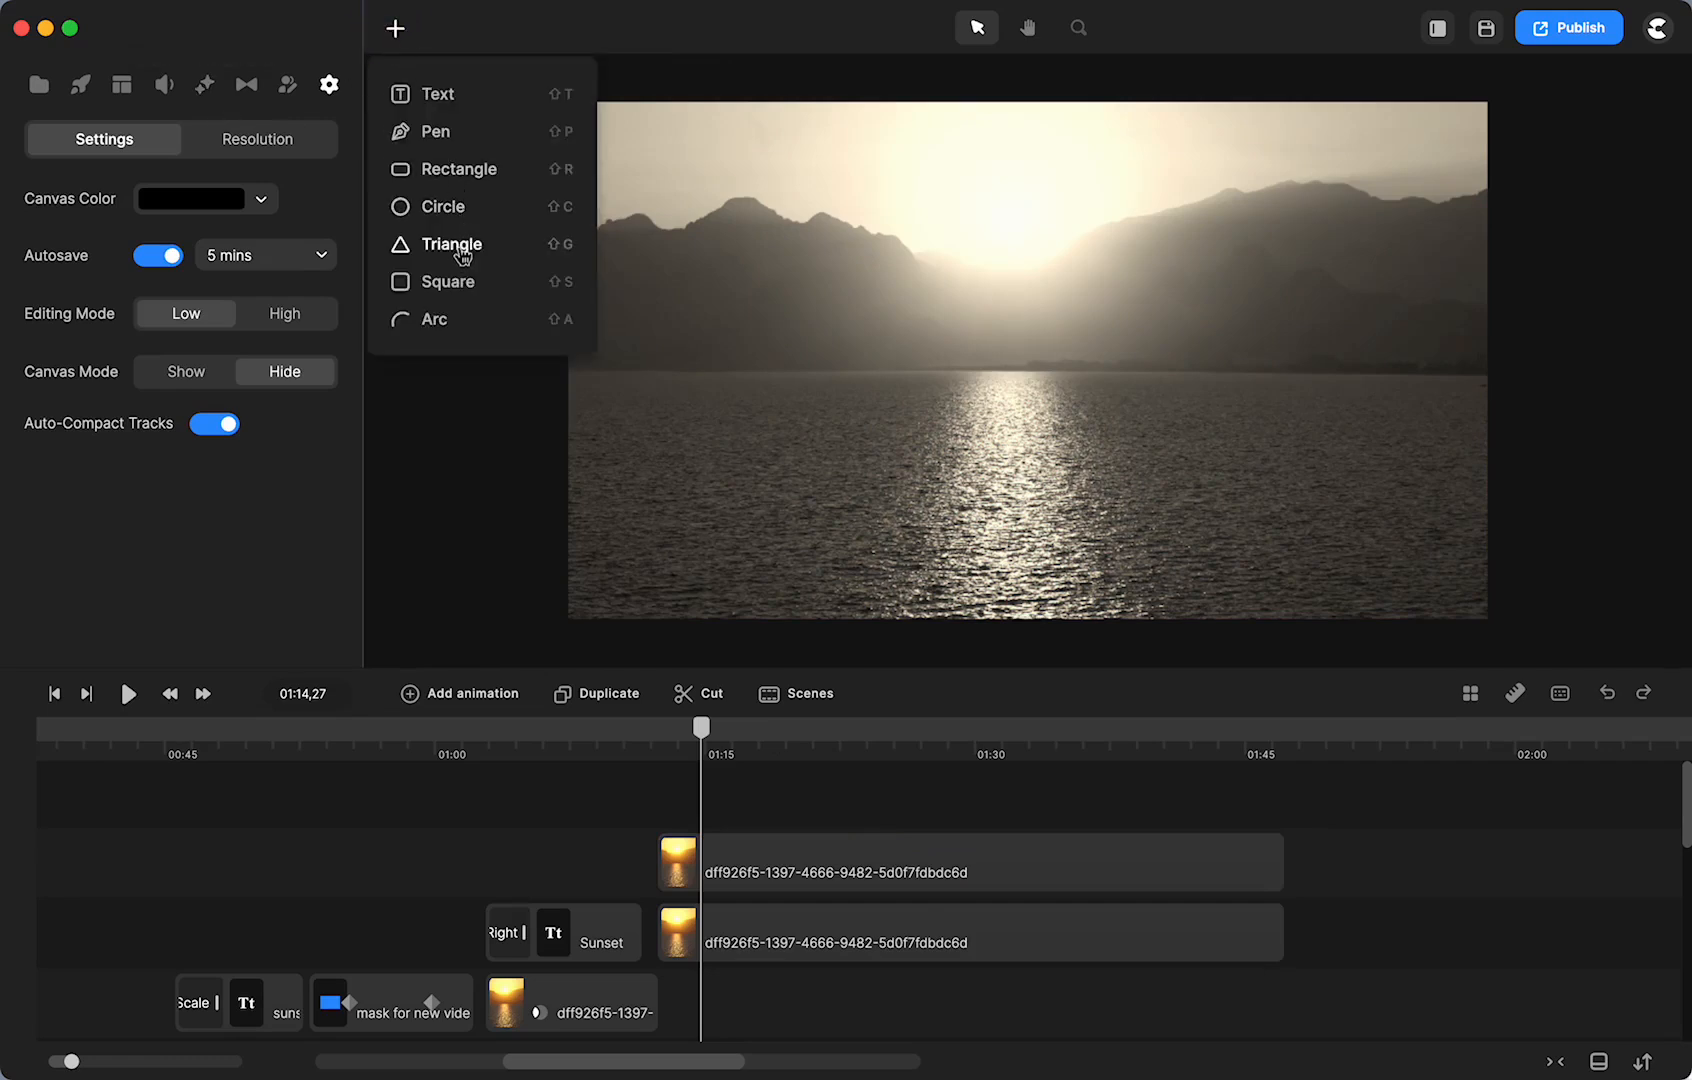
{"action": "left_click", "coordinate": [440, 170]}
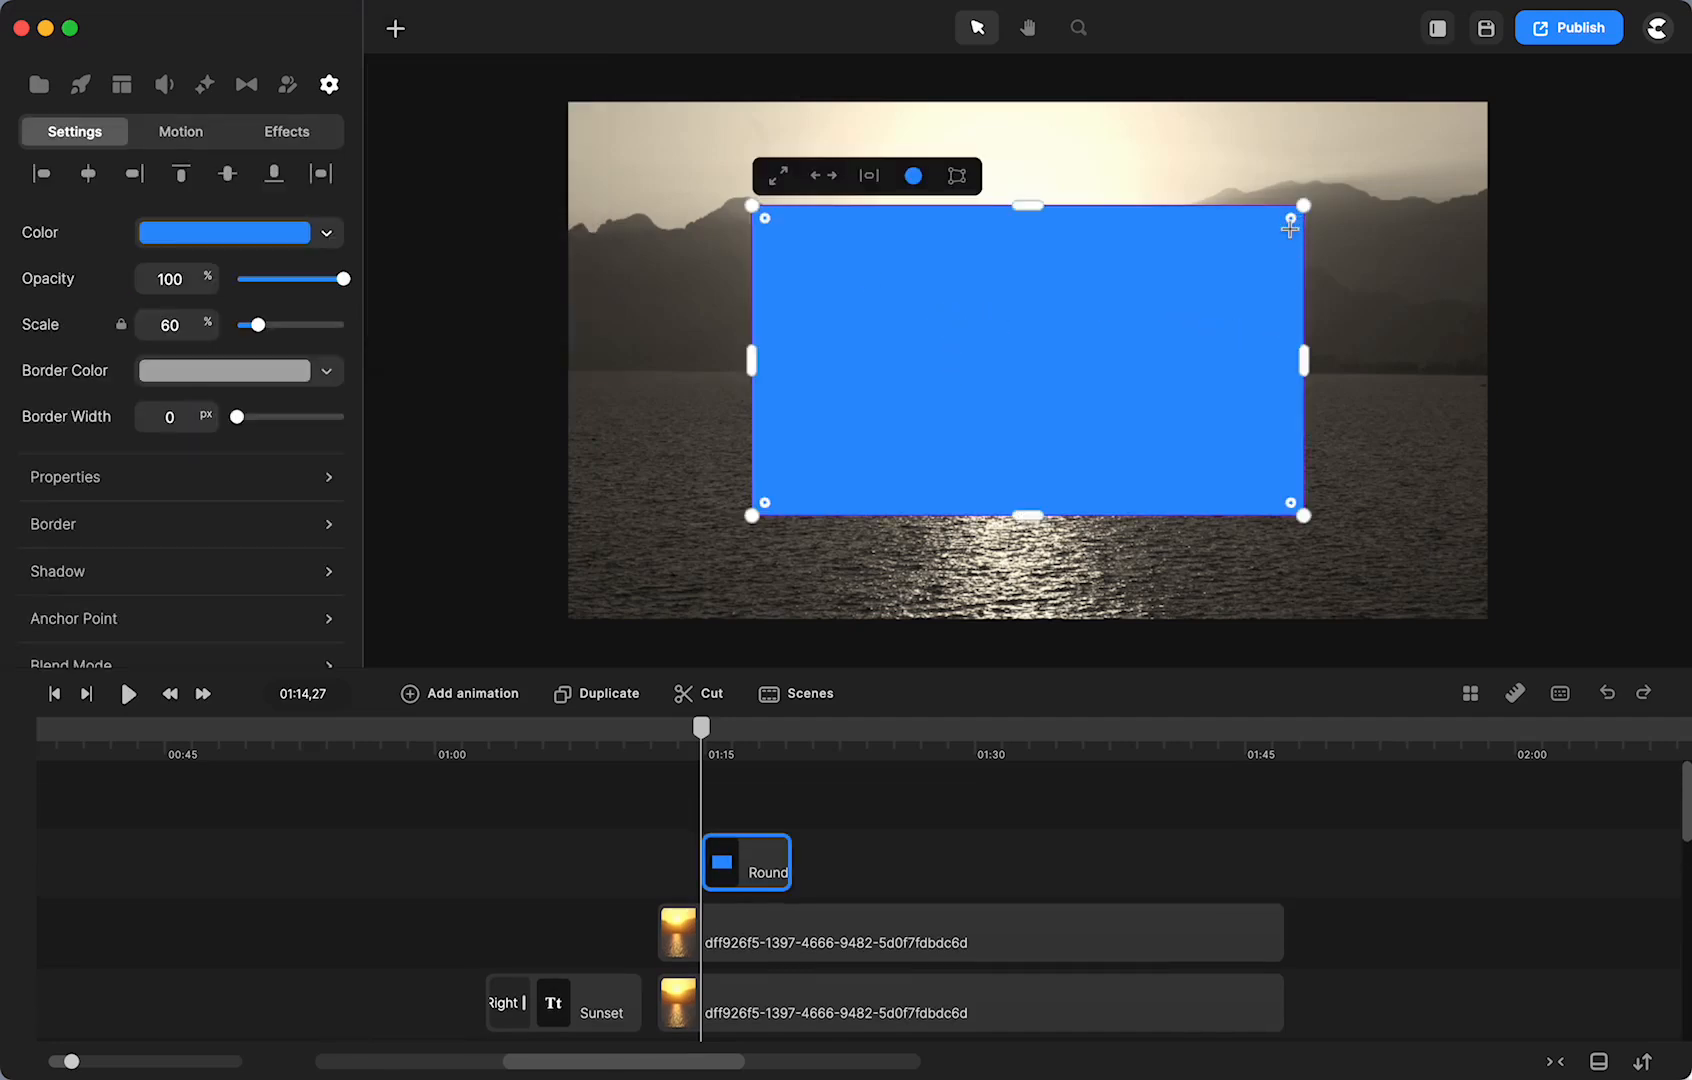
{"action": "left_click", "coordinate": [1290, 230]}
{"action": "left_click_drag", "start_coordinate": [1290, 220], "coordinate": [1287, 227]}
{"action": "left_click", "coordinate": [1340, 460]}
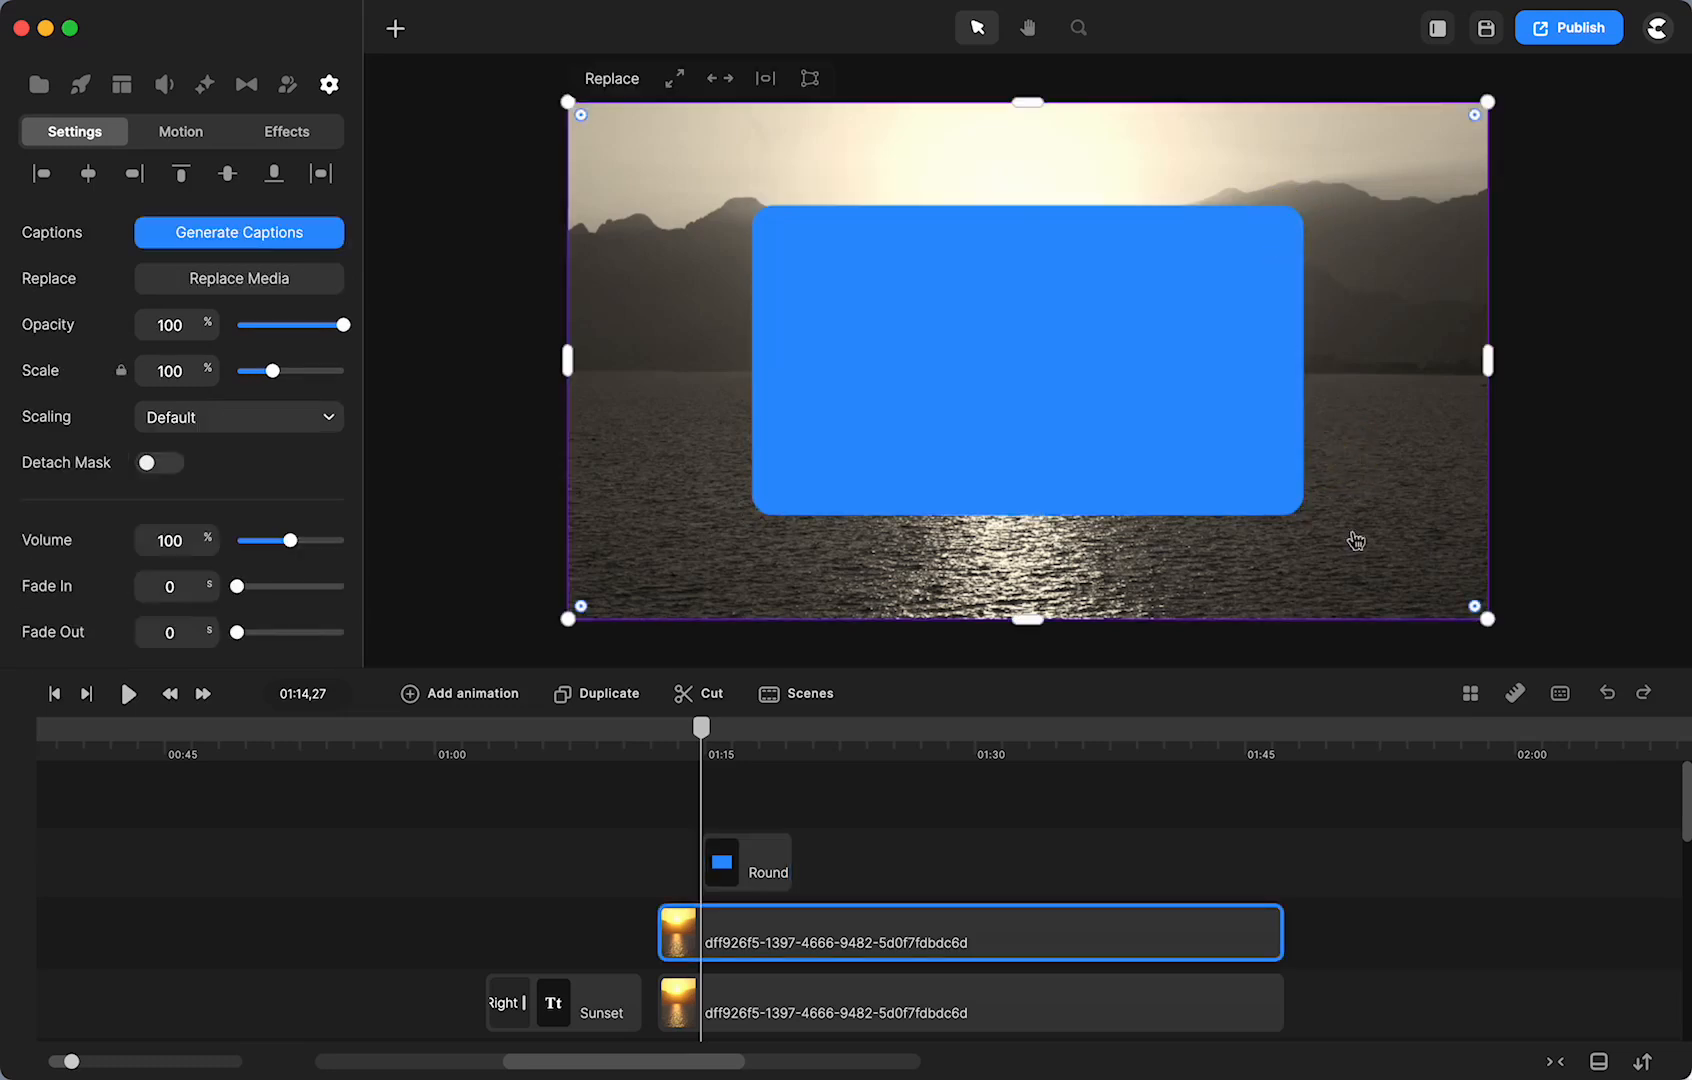
{"action": "scroll", "coordinate": [1238, 436], "scroll_direction": "up", "scroll_amount": 5}
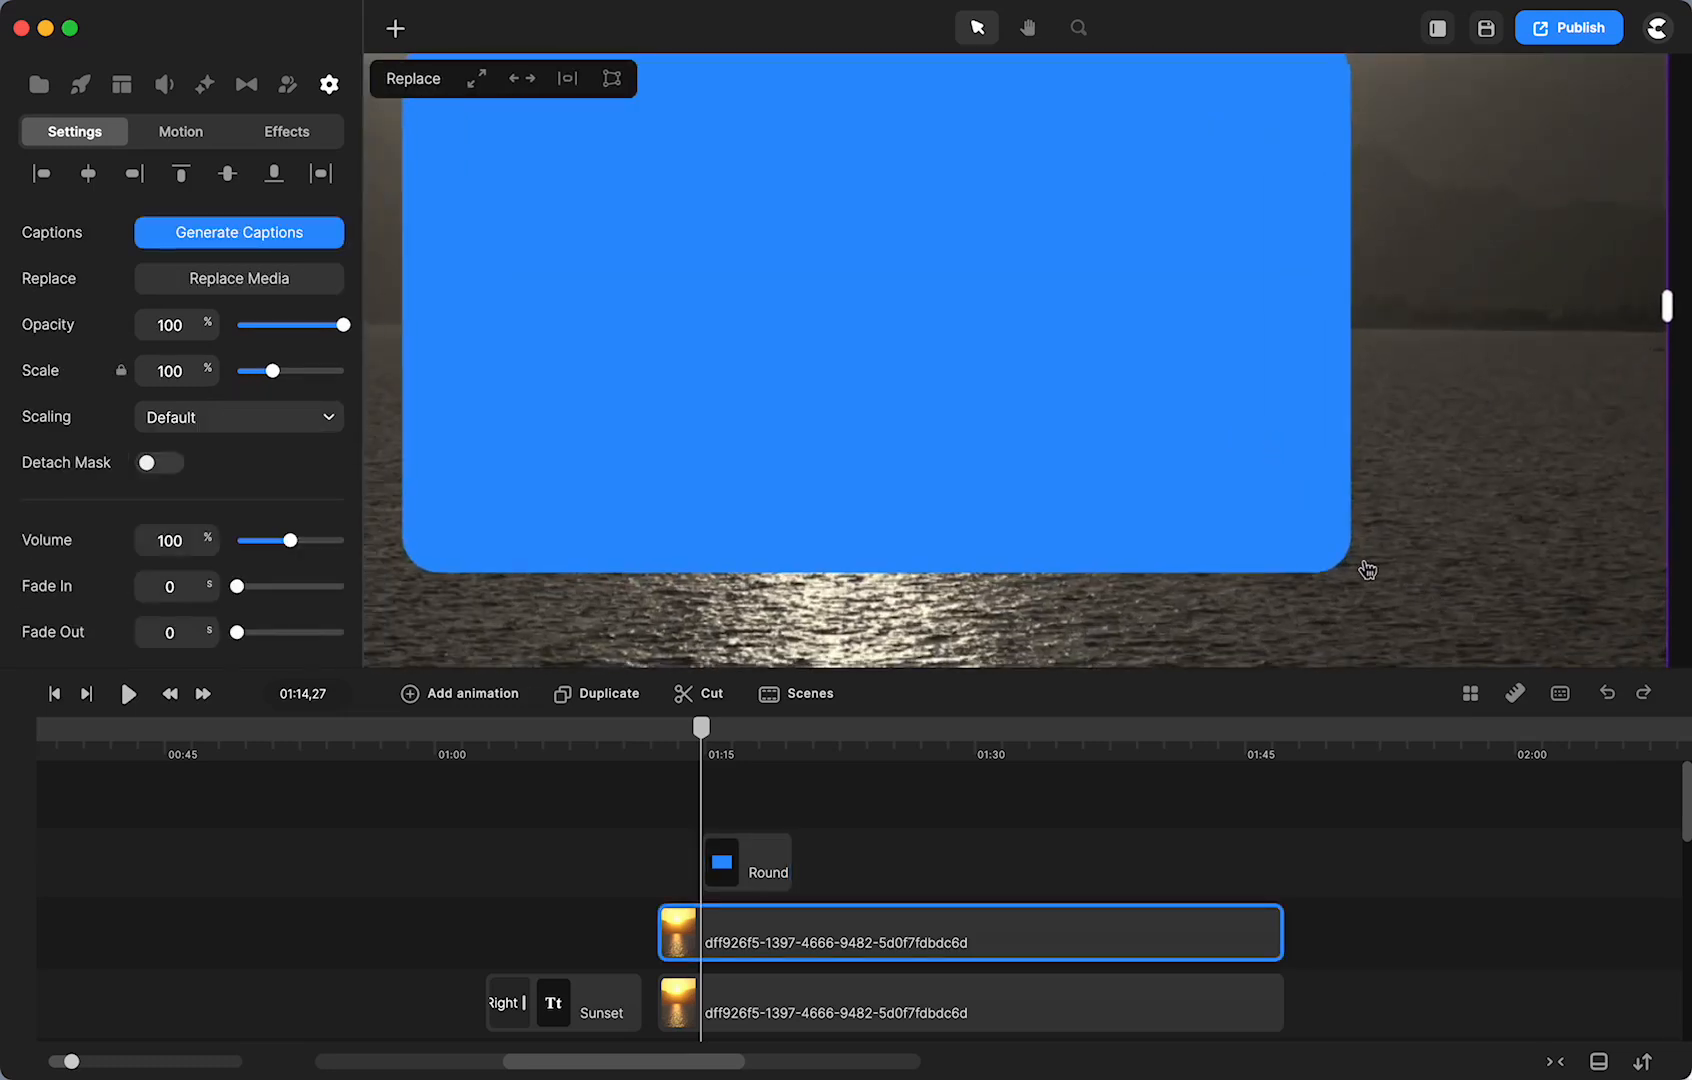
{"action": "left_click", "coordinate": [1314, 515]}
{"action": "mouse_move", "coordinate": [1316, 538]}
{"action": "left_mouse_down"}
{"action": "mouse_move", "coordinate": [1417, 575]}
{"action": "mouse_move", "coordinate": [1313, 548]}
{"action": "left_mouse_up"}
- Align the rounded rectangle clip with the sunset clip and stretch it to the same length
{"action": "left_click", "coordinate": [1064, 849]}
{"action": "left_click_drag", "start_coordinate": [738, 876], "coordinate": [1283, 862]}
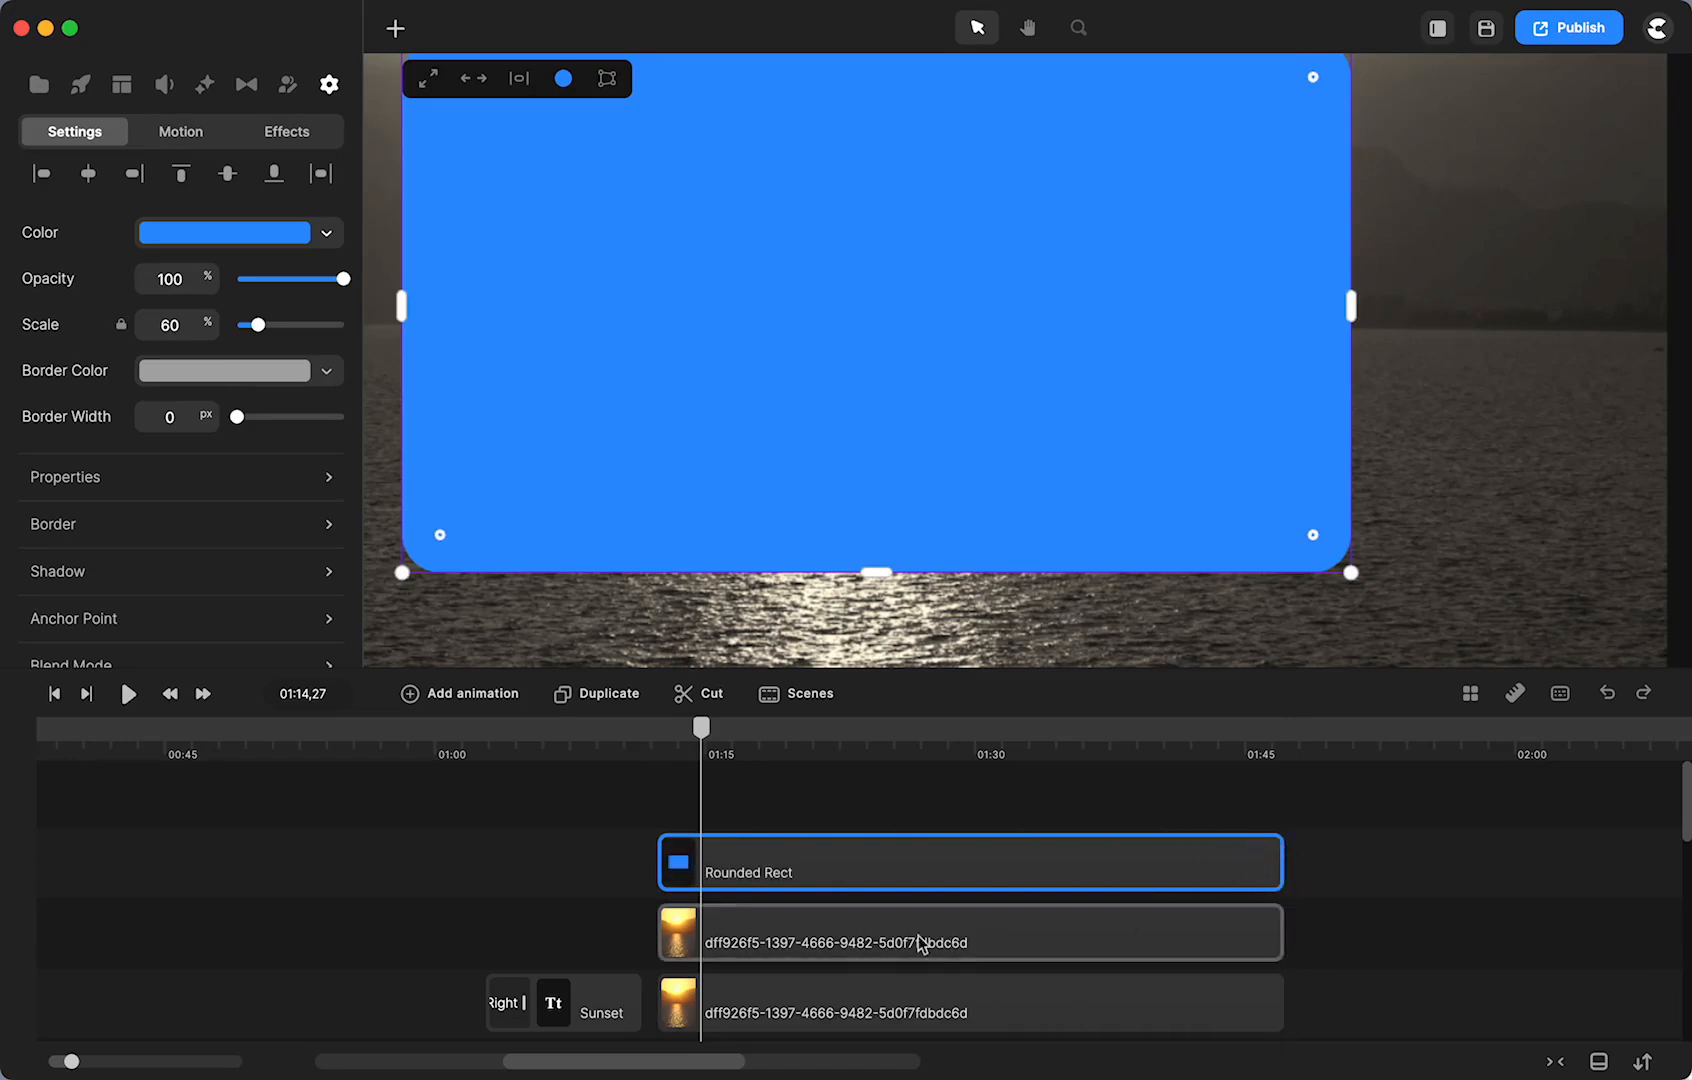
{"action": "left_click", "coordinate": [800, 948]}
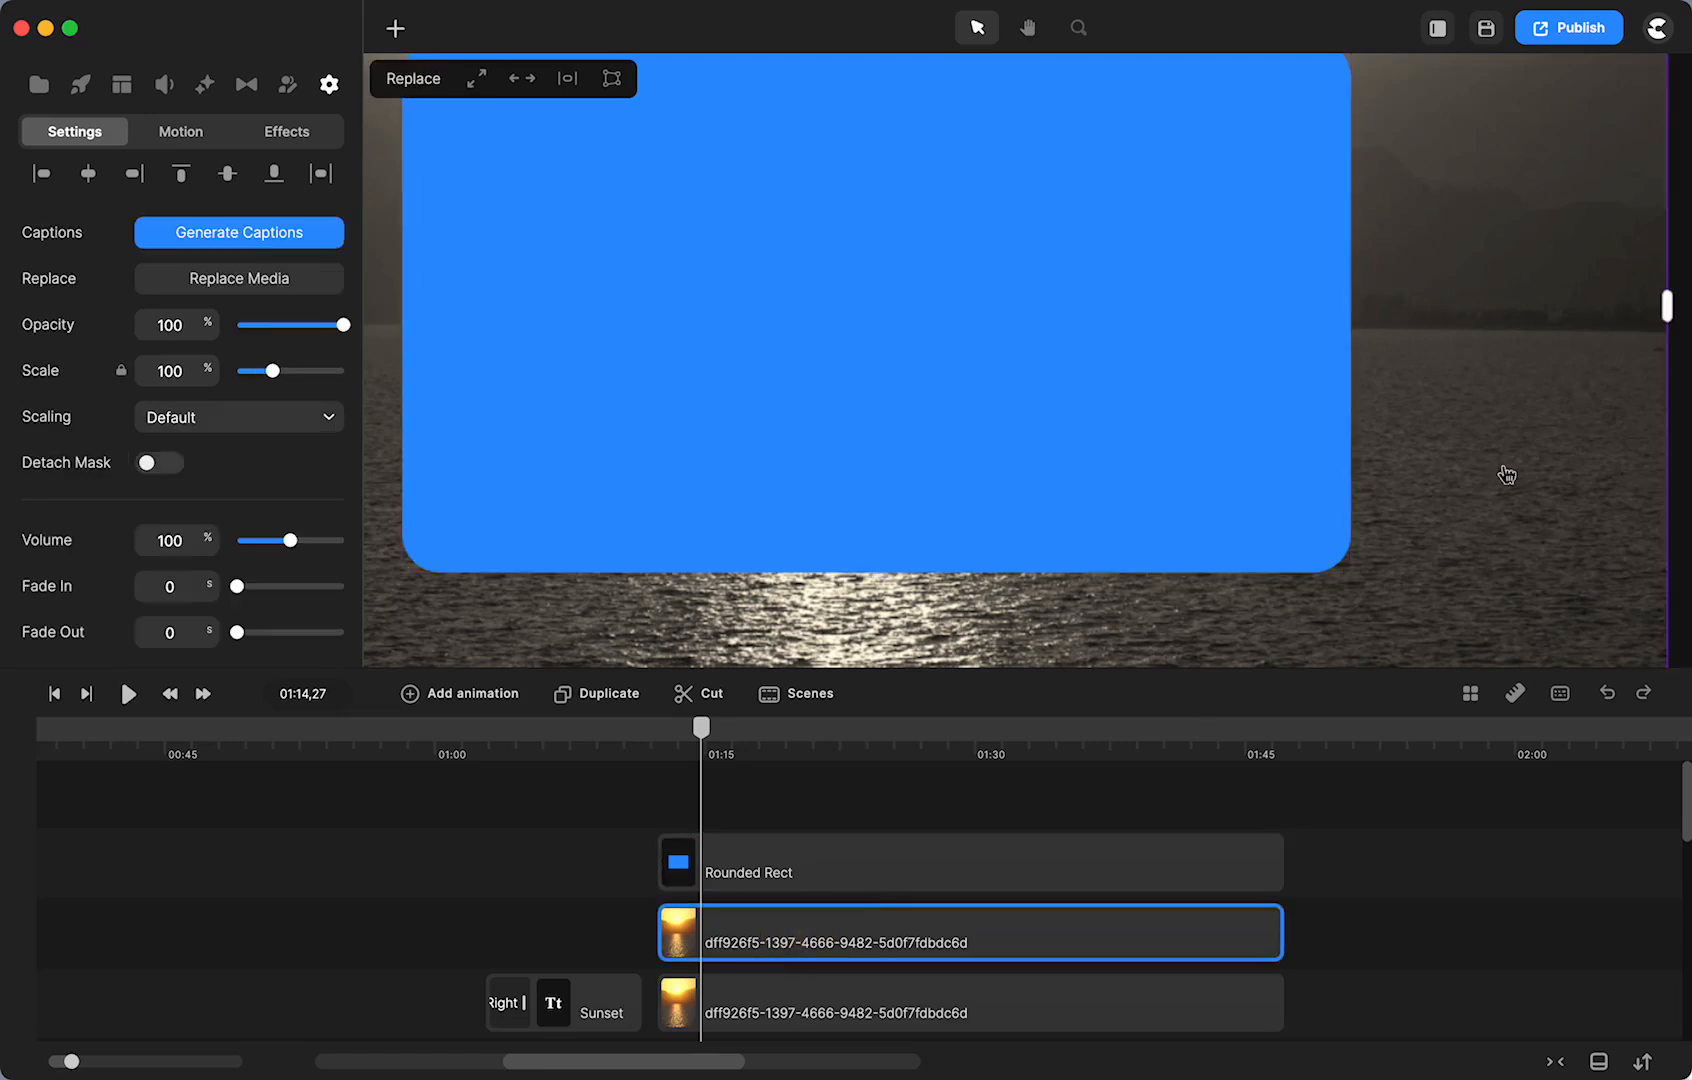
- Rename the Rounded Rect clip to 'frame' and fit the canvas back in view
{"action": "left_click", "coordinate": [791, 875]}
{"action": "right_click", "coordinate": [789, 872]}
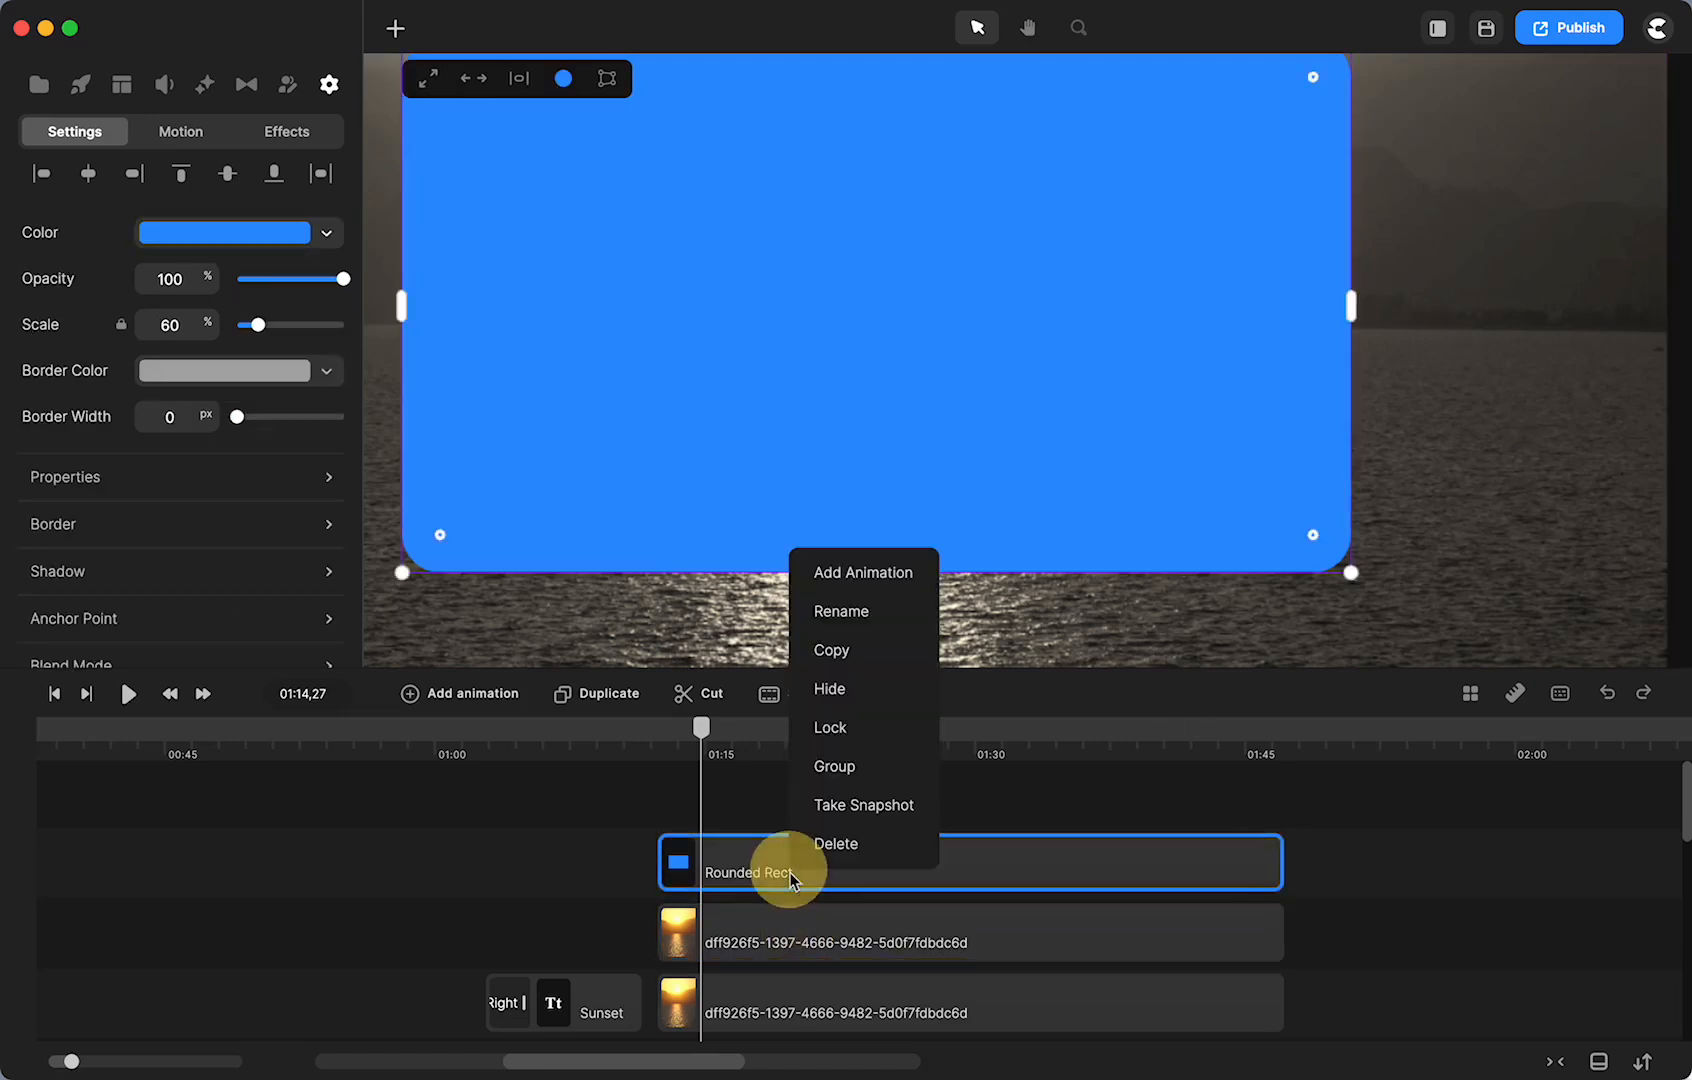
{"action": "left_click", "coordinate": [847, 612]}
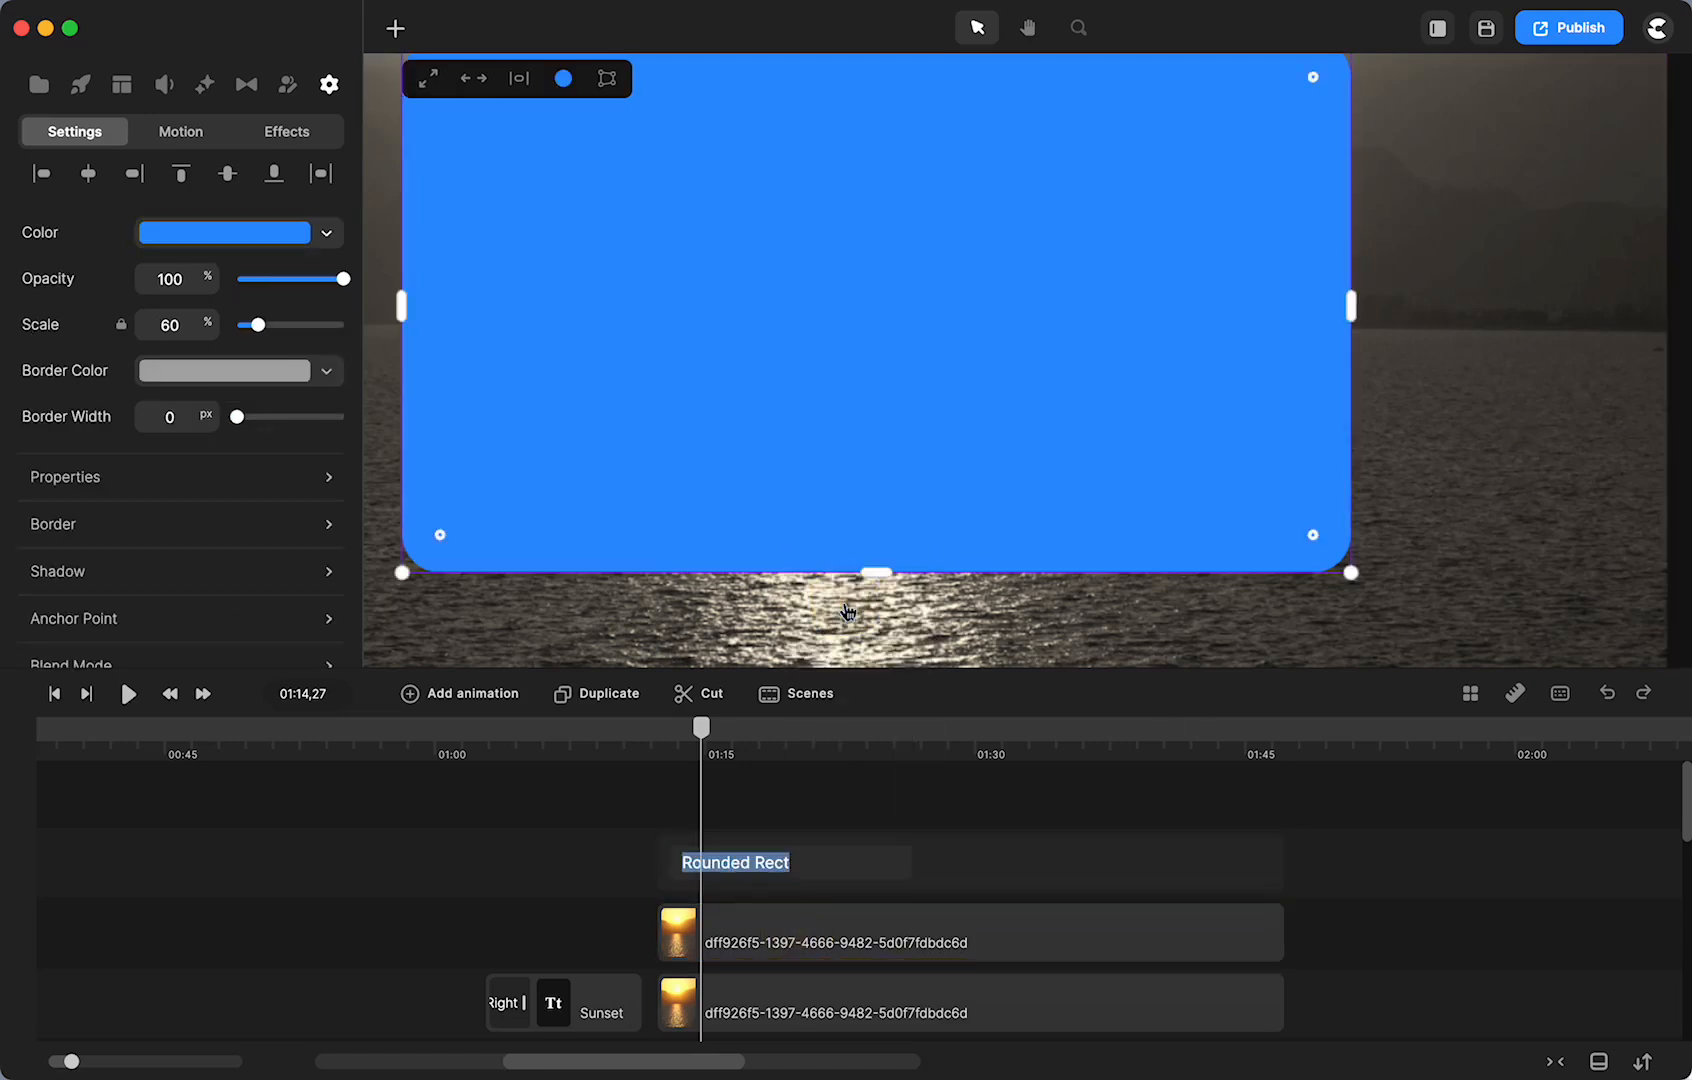
{"action": "type", "text": "frame"}
{"action": "key", "text": "Return"}
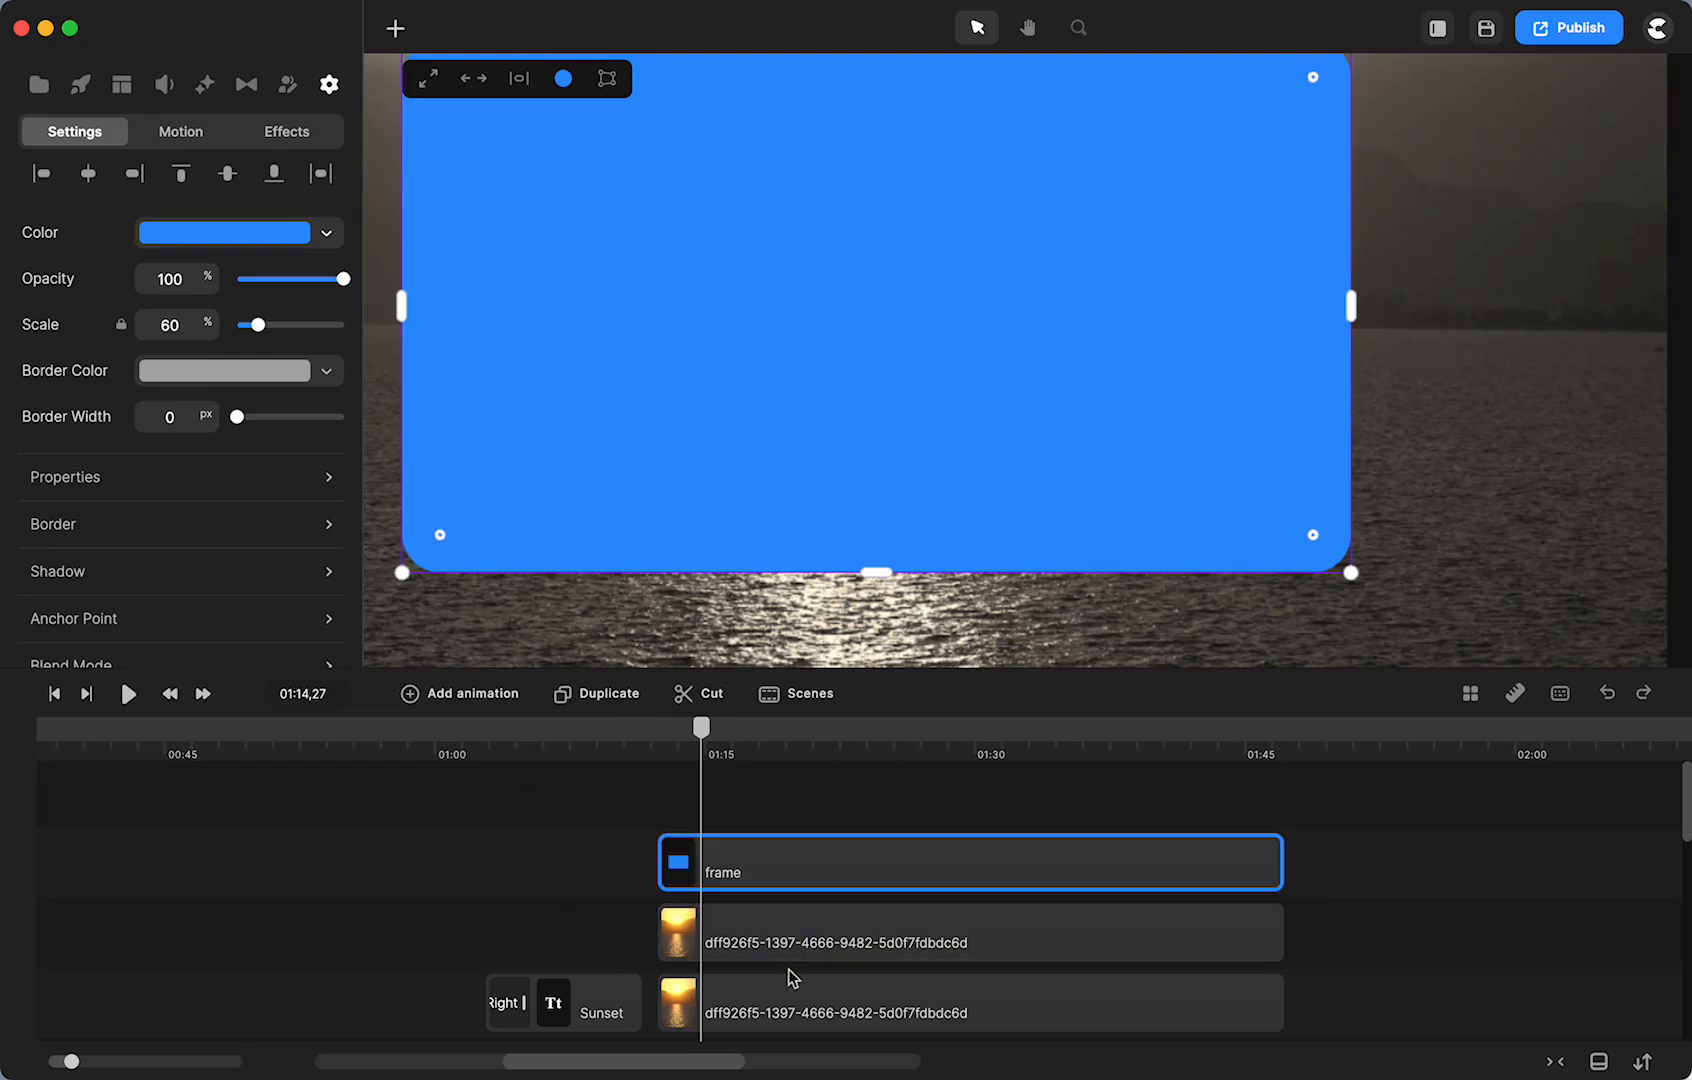
{"action": "left_click", "coordinate": [765, 940]}
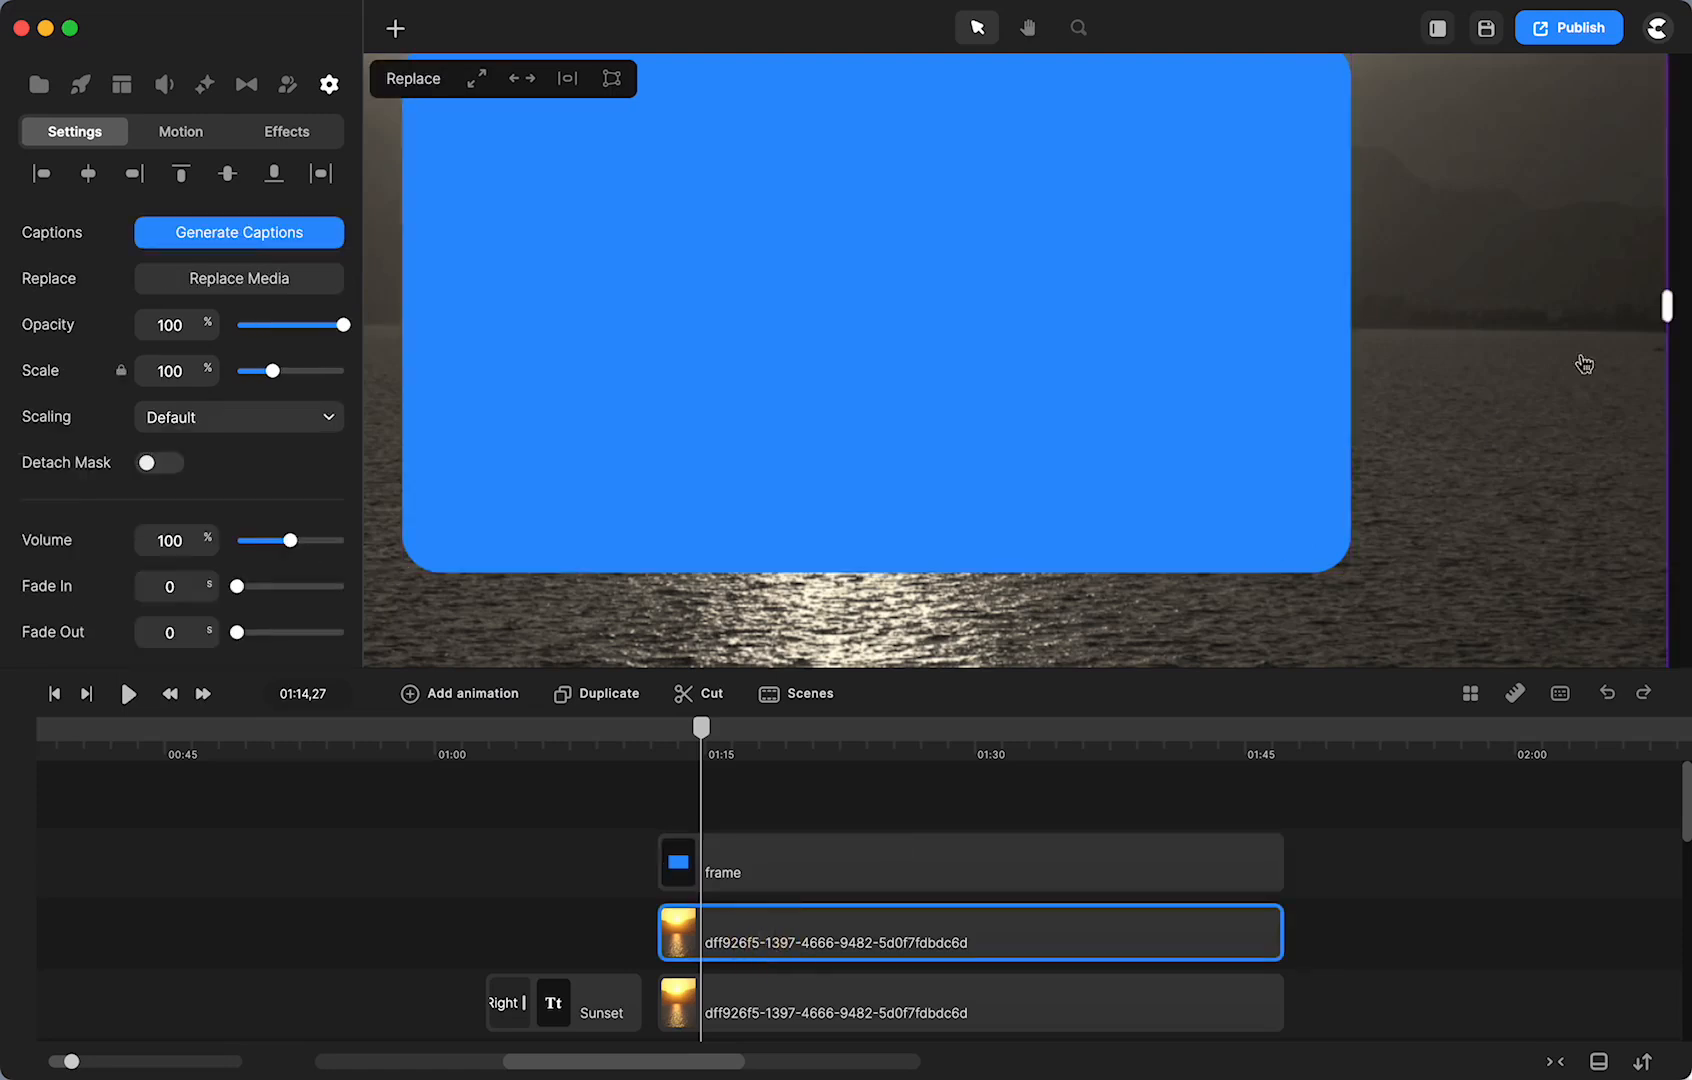
{"action": "key", "text": "super+0"}
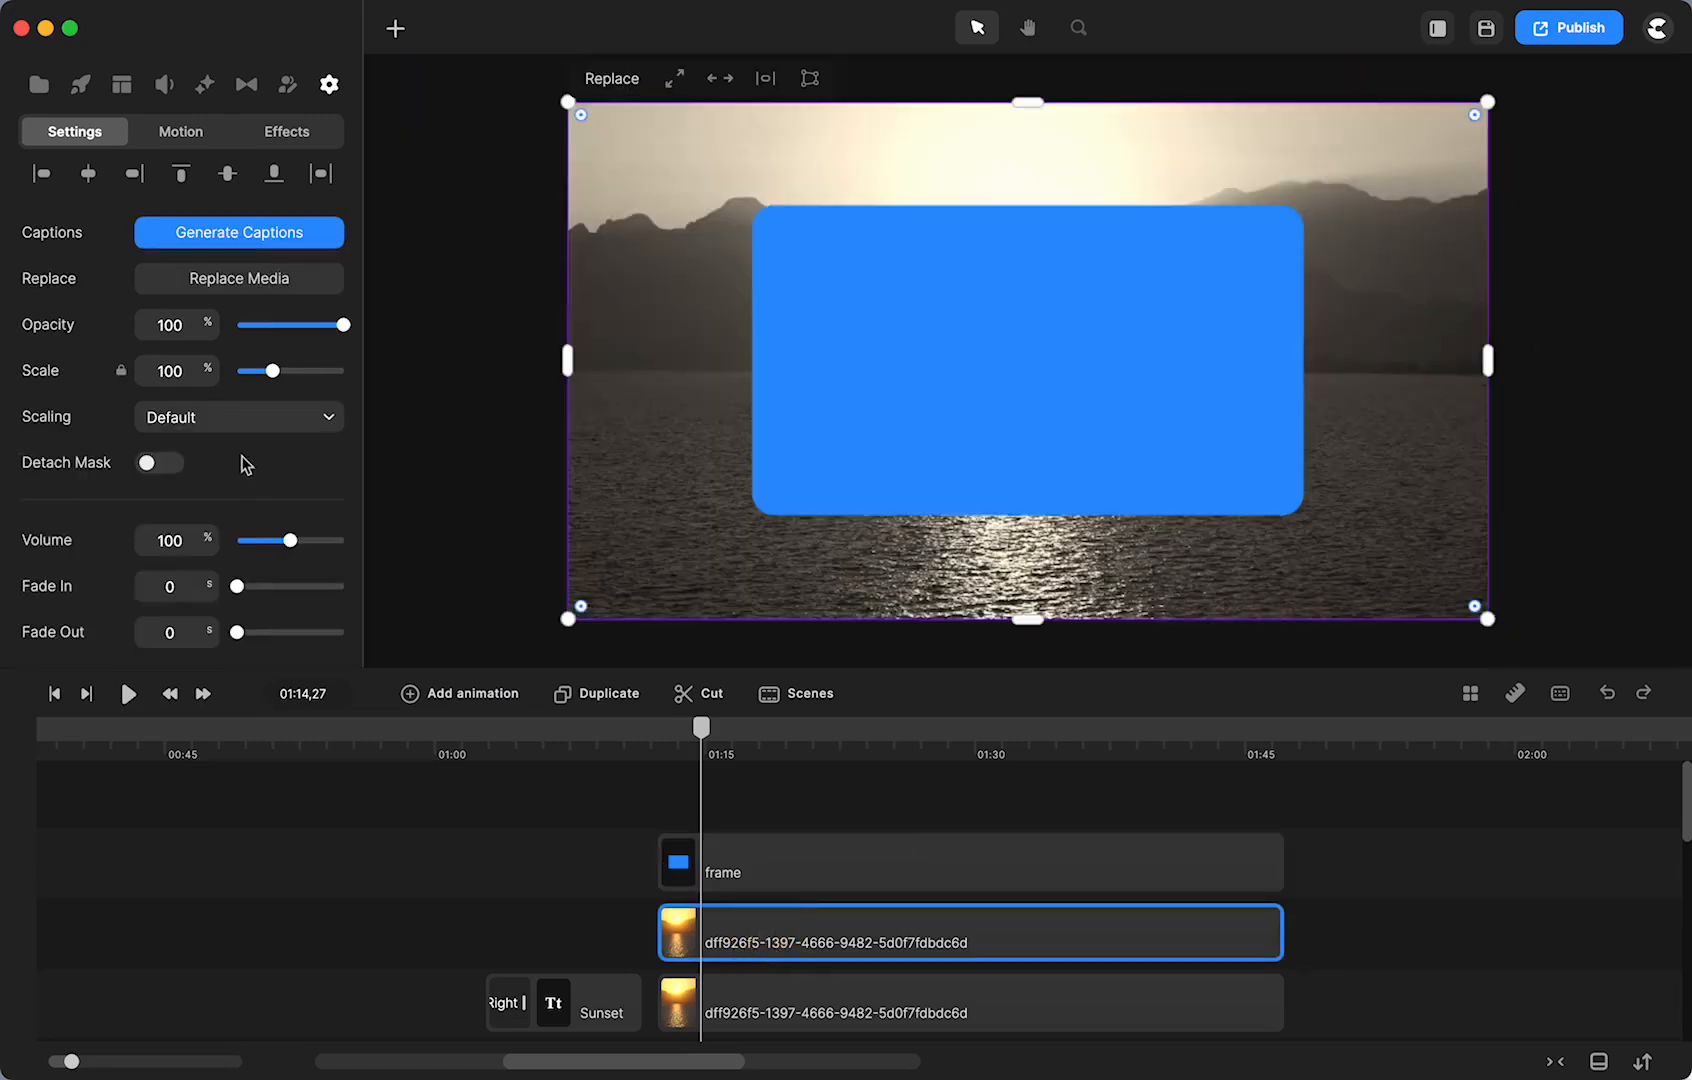
- Set the sunset clip's Track Matte mask to 'frame' and move the clip onto its own track
{"action": "scroll", "coordinate": [217, 484], "scroll_direction": "down", "scroll_amount": 5}
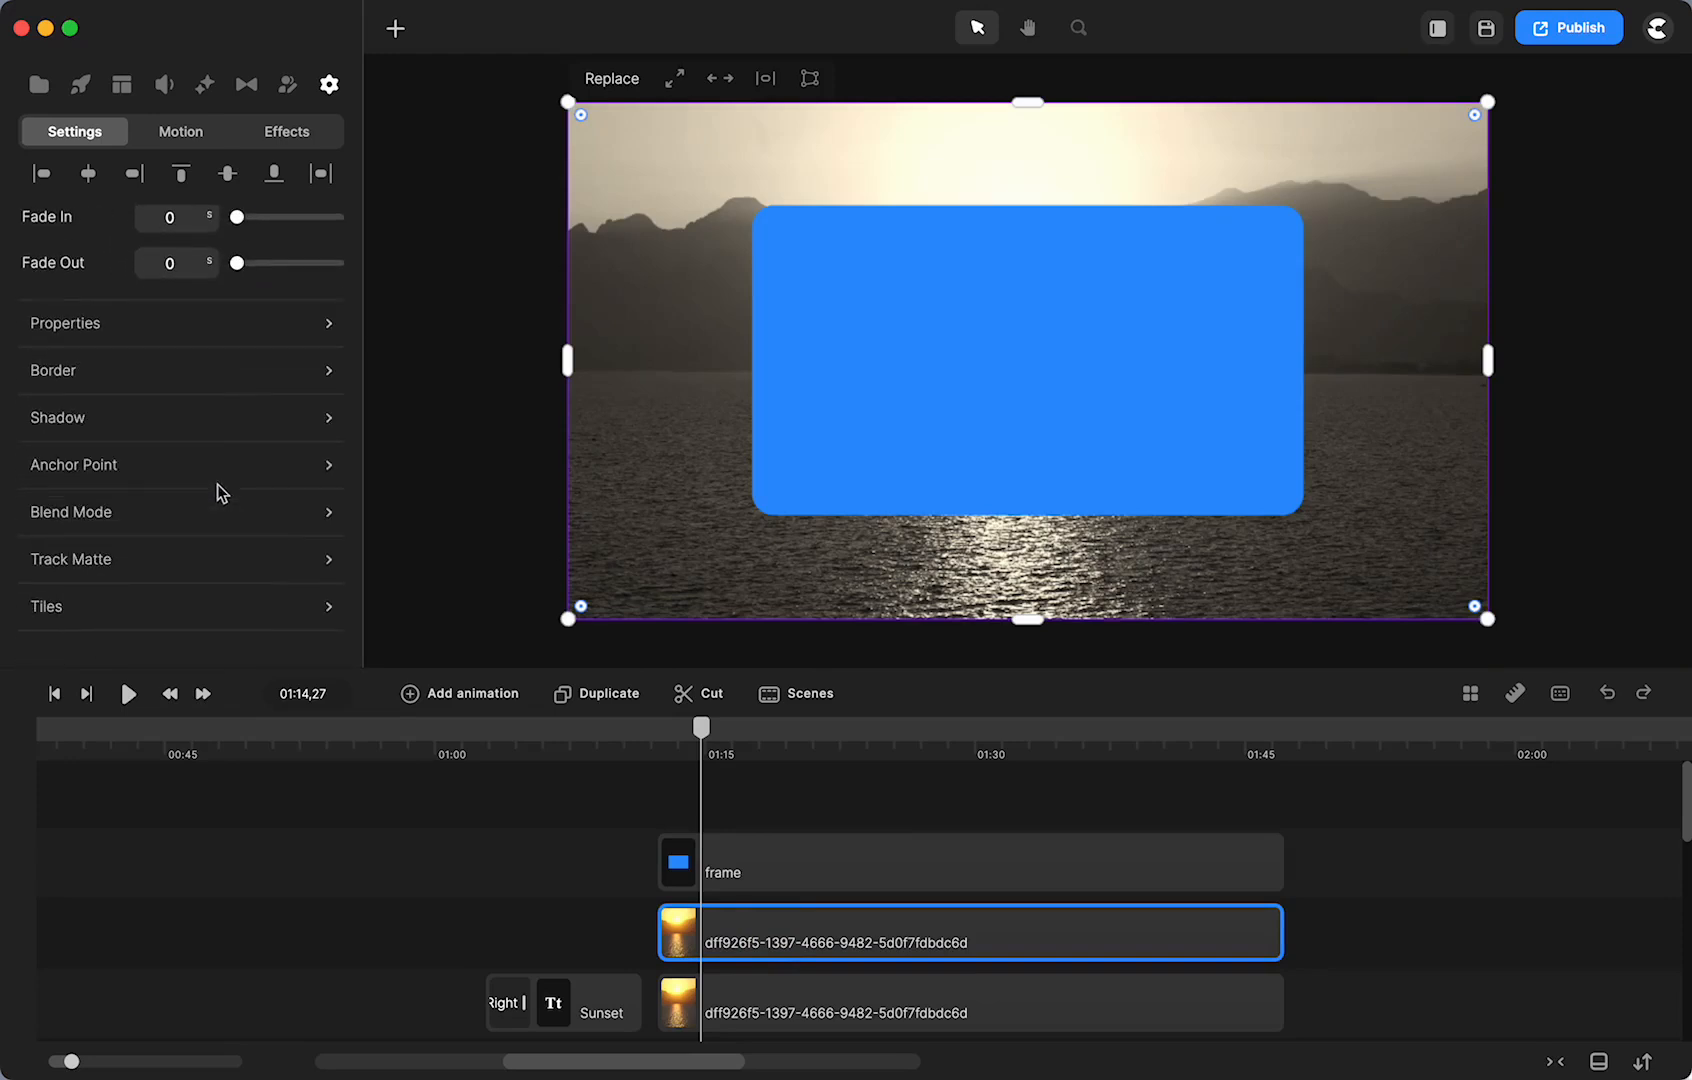
{"action": "left_click", "coordinate": [107, 563]}
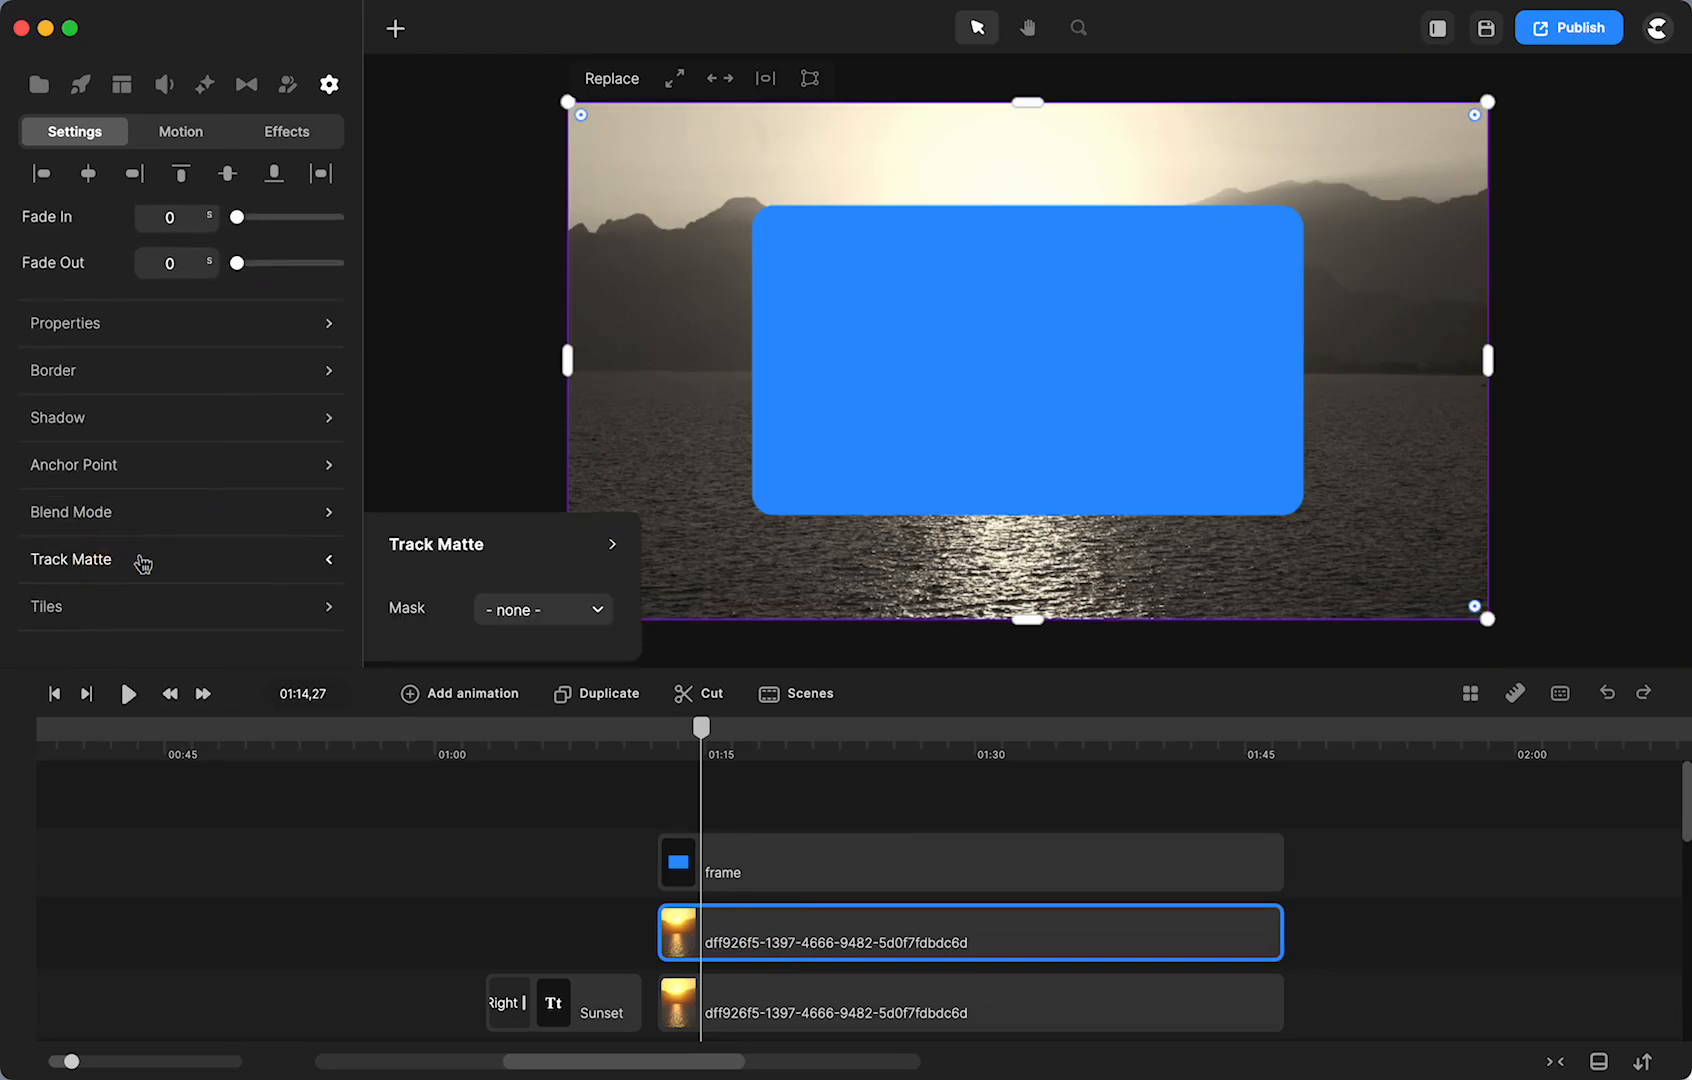
{"action": "left_click", "coordinate": [522, 615]}
{"action": "scroll", "coordinate": [580, 780], "scroll_direction": "down", "scroll_amount": 3}
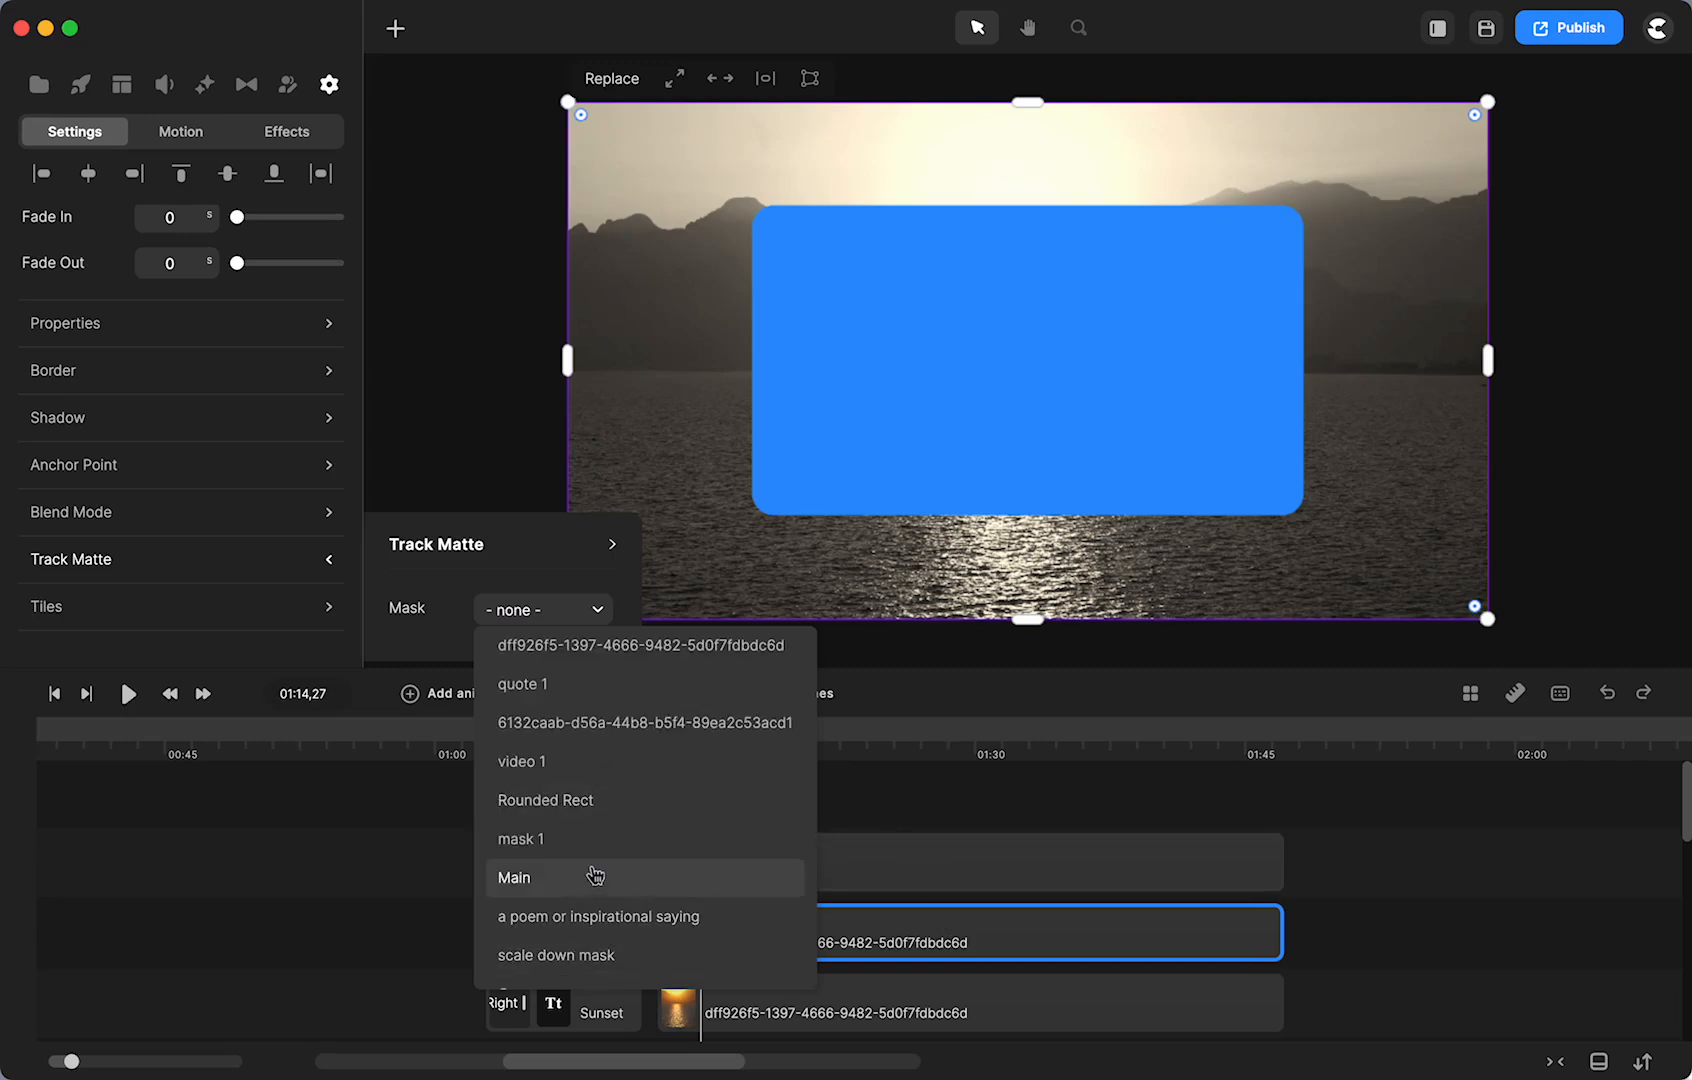
{"action": "scroll", "coordinate": [594, 874], "scroll_direction": "up", "scroll_amount": 5}
{"action": "scroll", "coordinate": [596, 876], "scroll_direction": "down", "scroll_amount": 5}
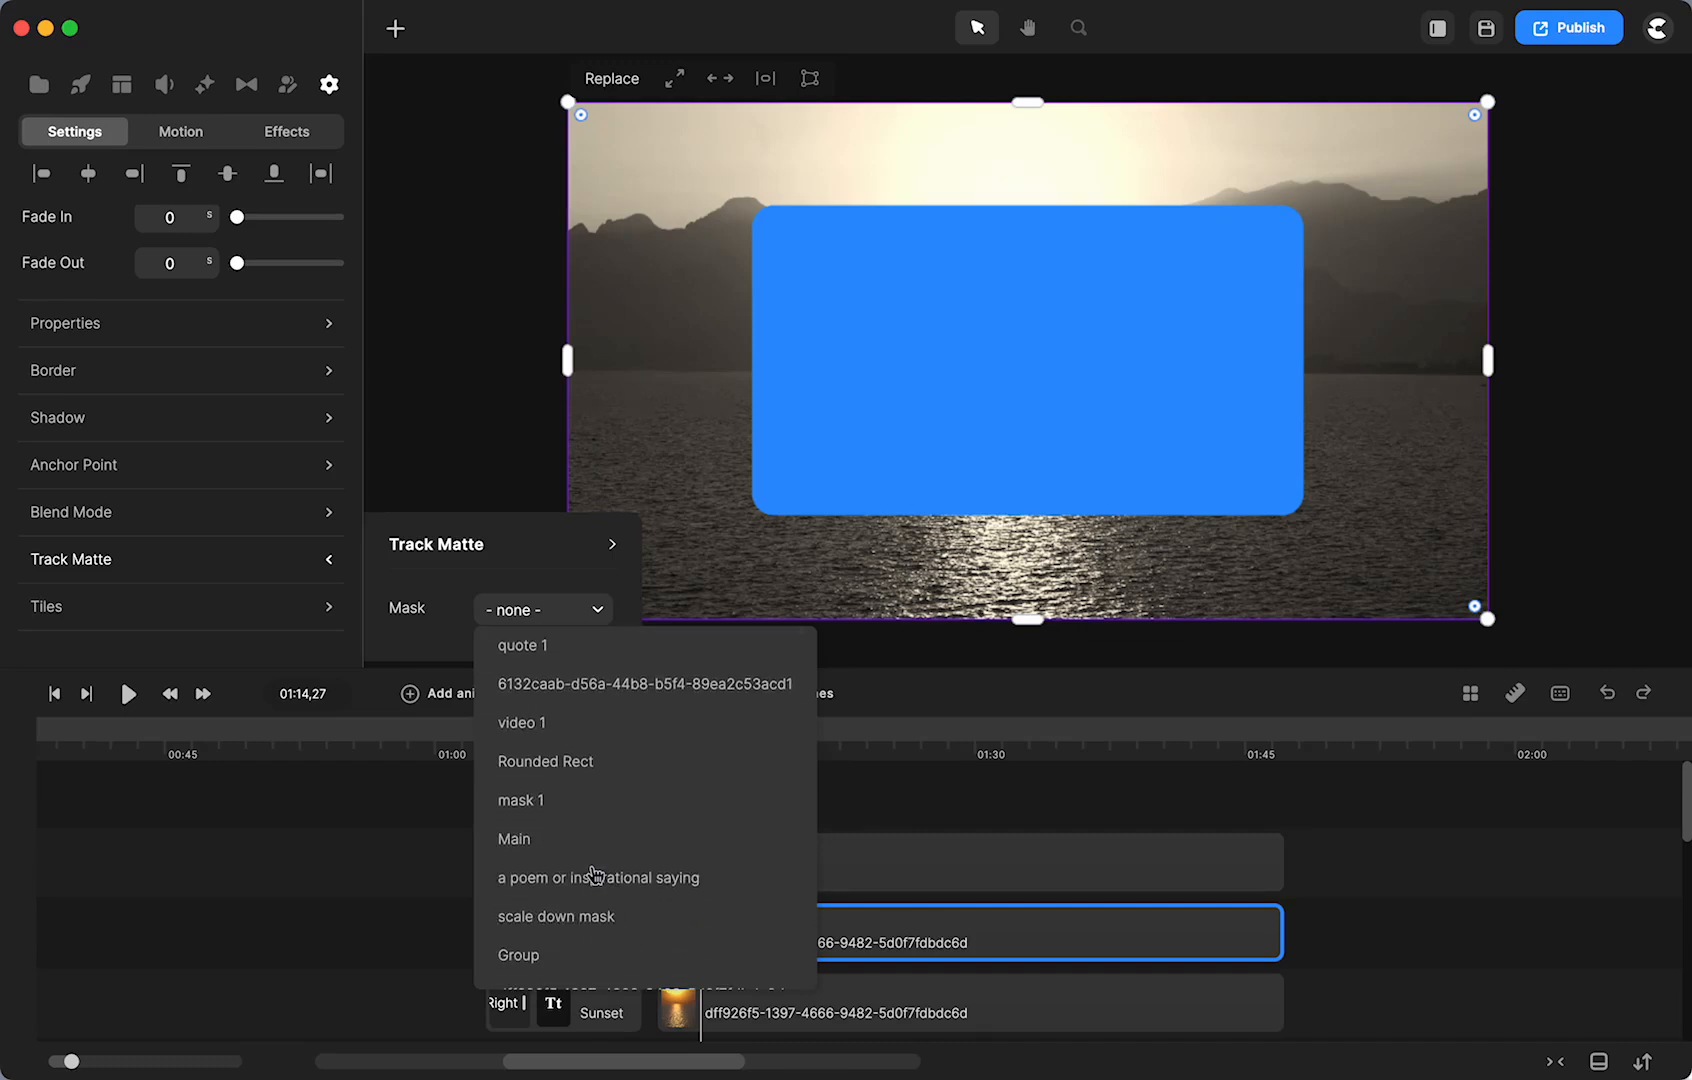
{"action": "scroll", "coordinate": [595, 874], "scroll_direction": "down", "scroll_amount": 5}
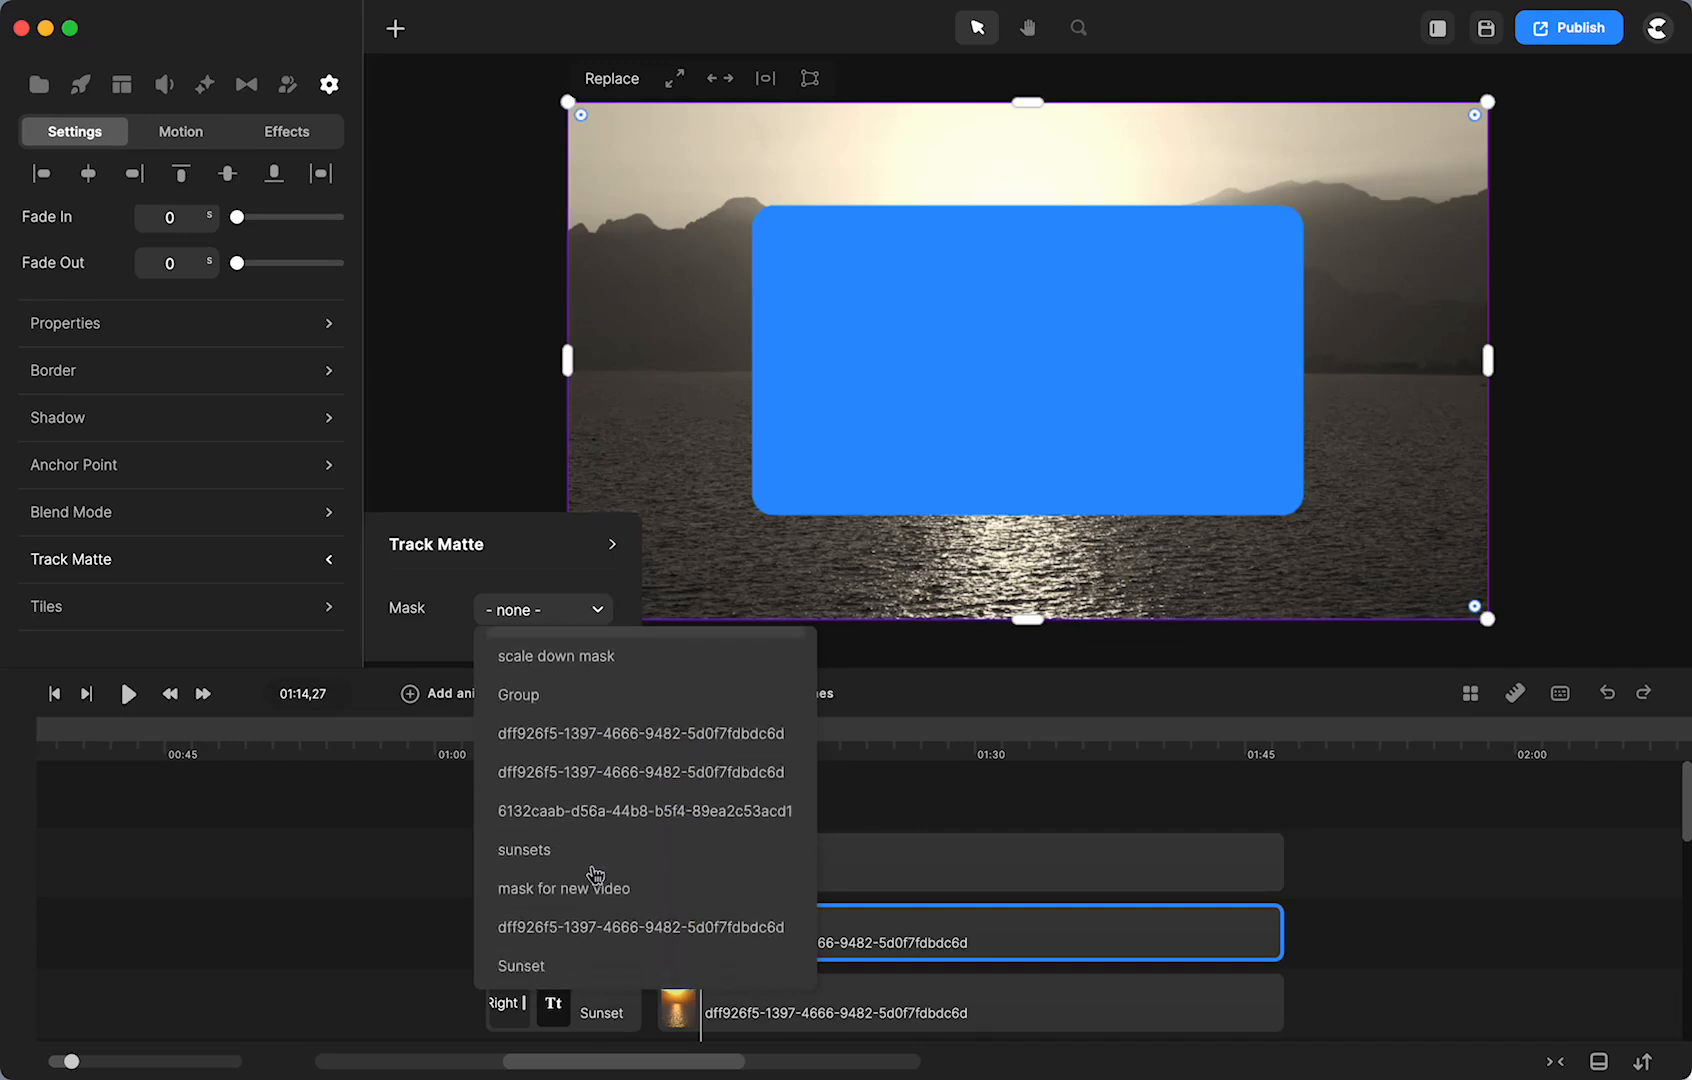
{"action": "left_click", "coordinate": [518, 956]}
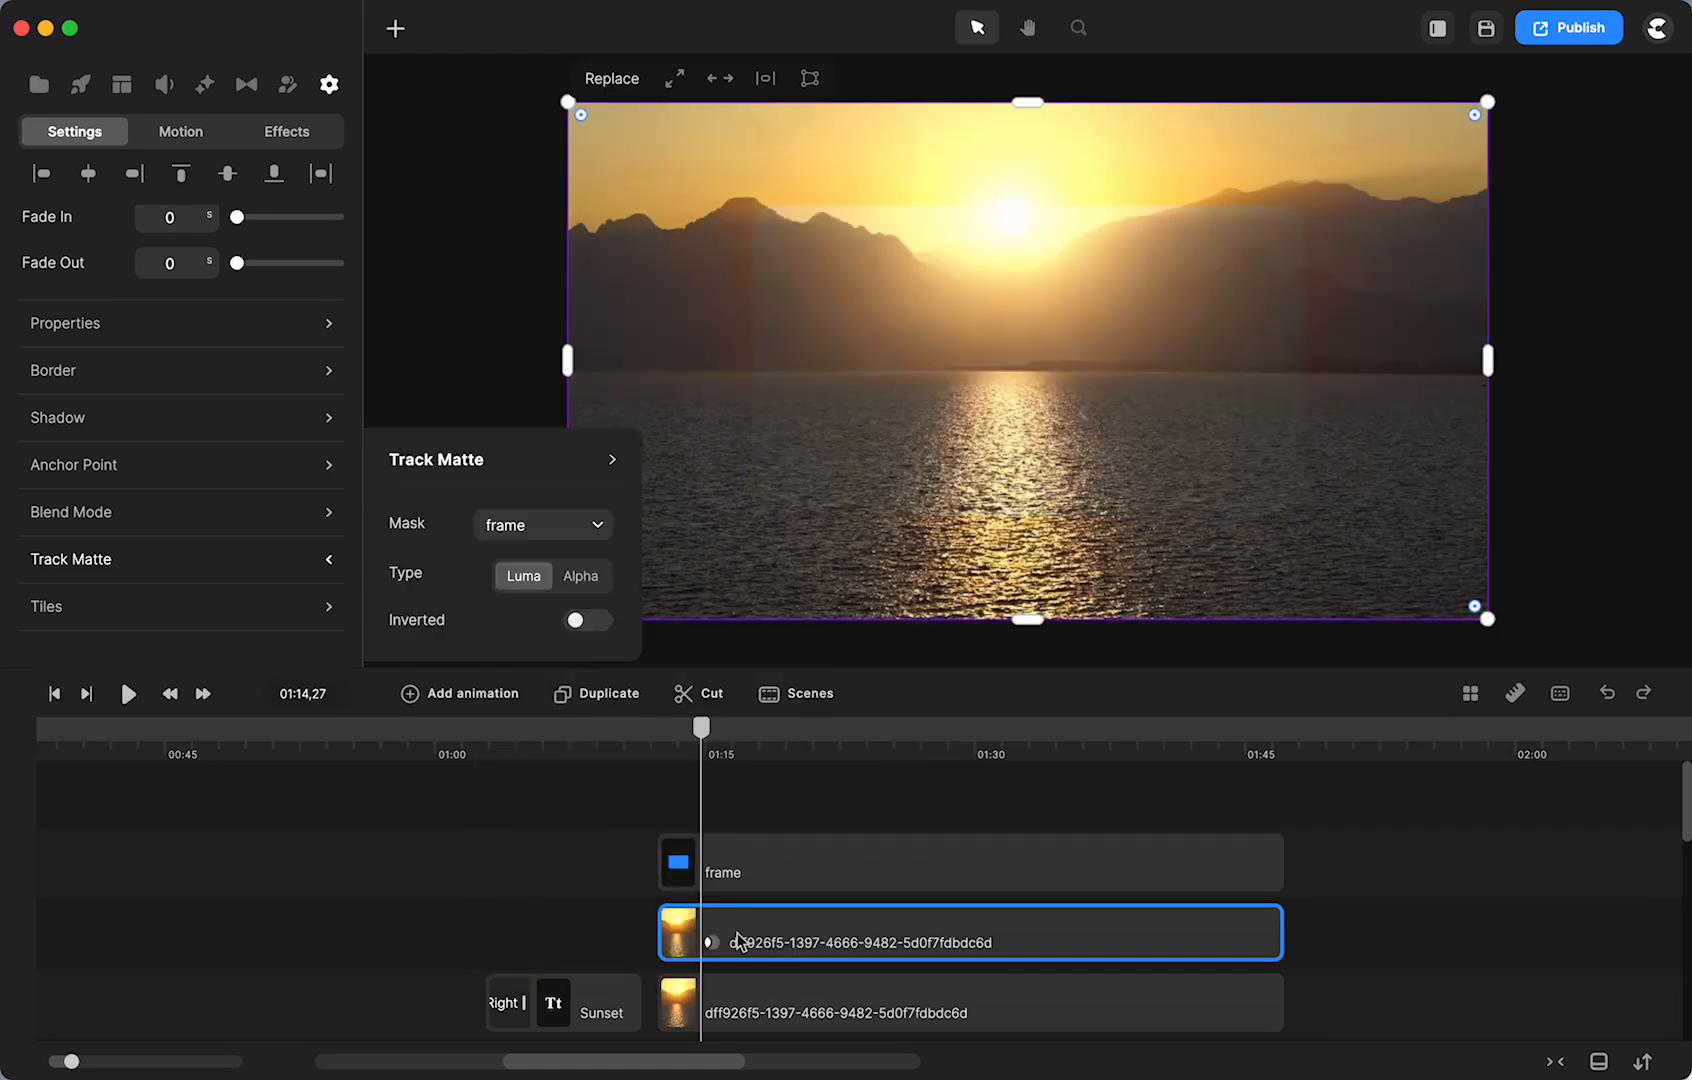
{"action": "left_click_drag", "start_coordinate": [783, 954], "coordinate": [838, 879]}
{"action": "scroll", "coordinate": [720, 949], "scroll_direction": "up", "scroll_amount": 1}
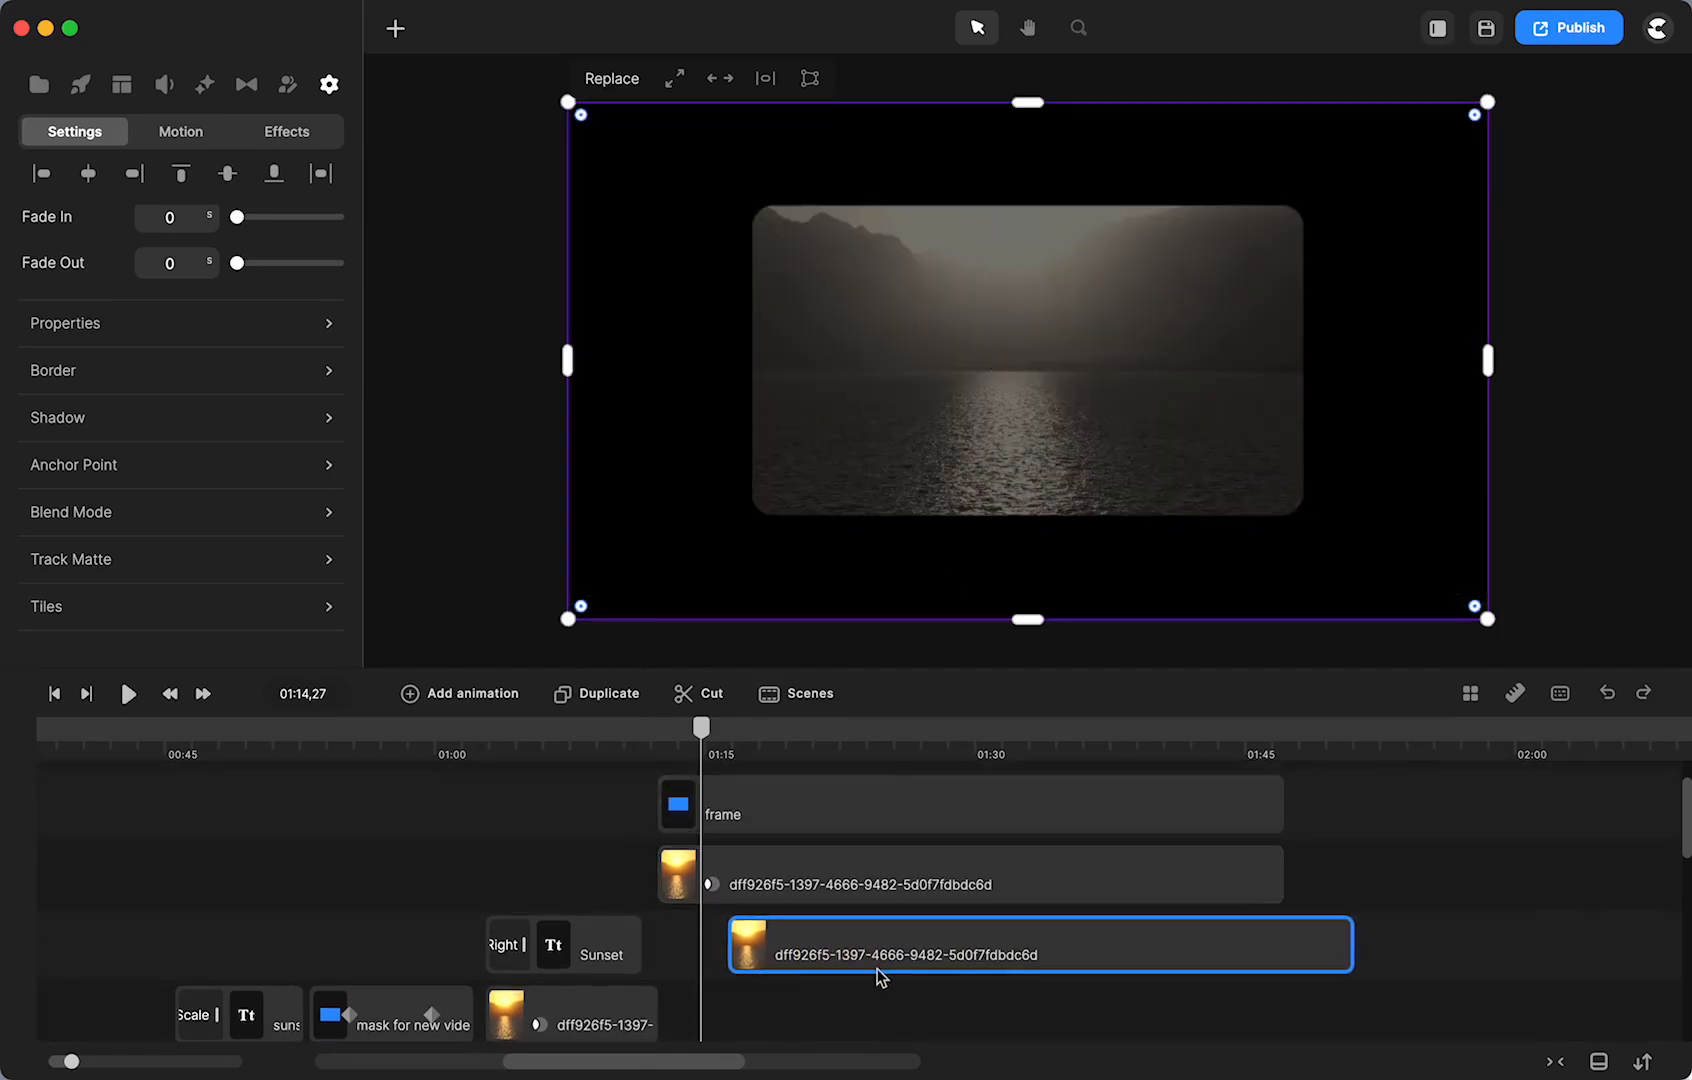
- Line up the lower sunset clip with the others and give the masked sunset a 1 px distance, 1 px blur shadow
{"action": "left_click_drag", "start_coordinate": [944, 938], "coordinate": [864, 960]}
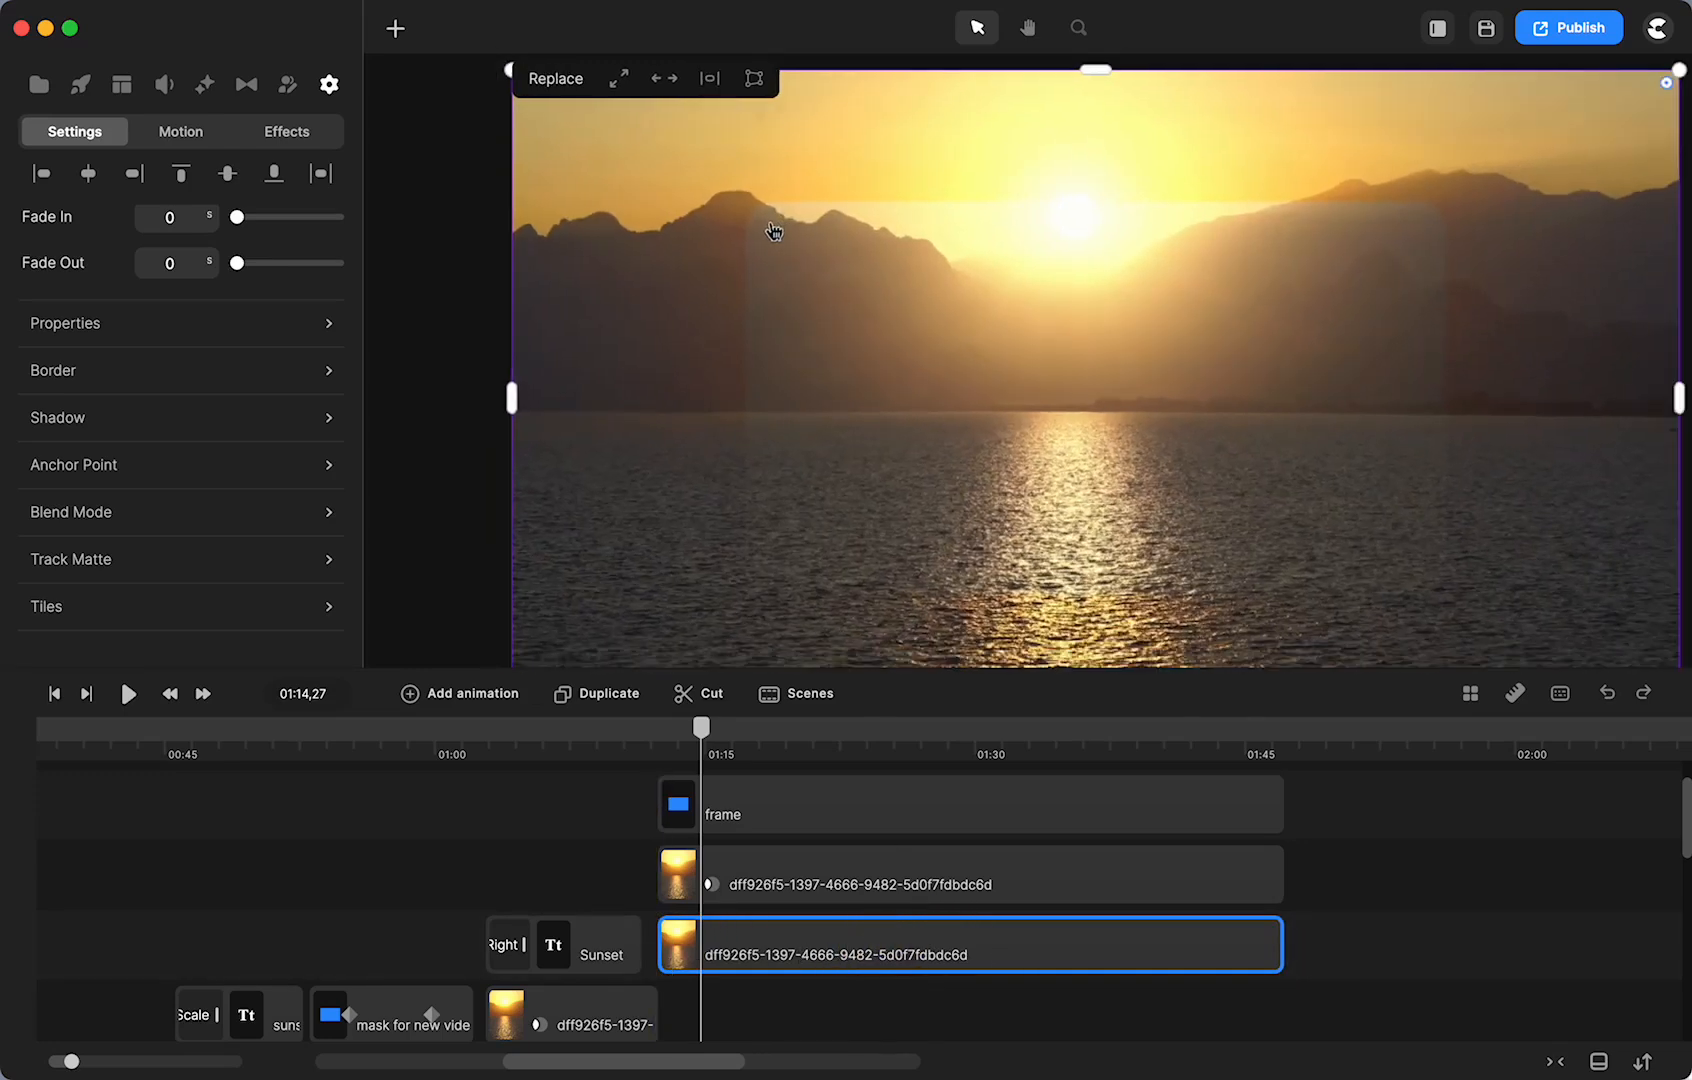
{"action": "left_click", "coordinate": [760, 880]}
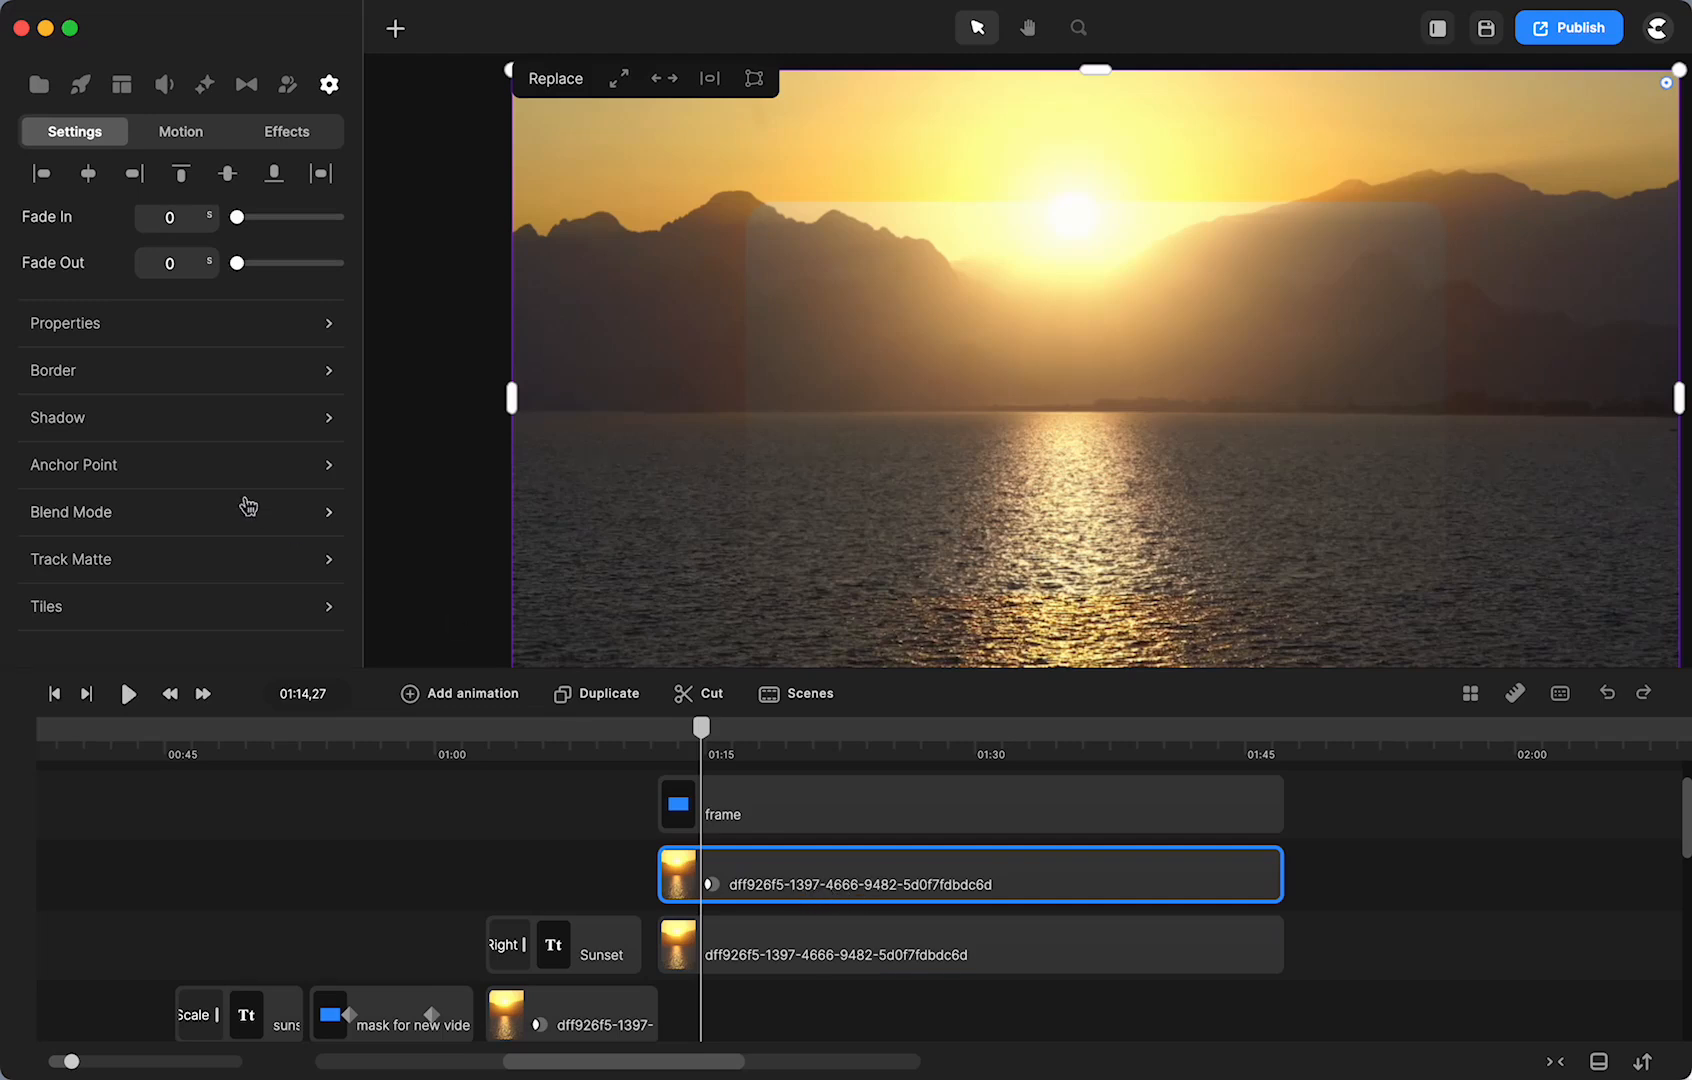
{"action": "left_click", "coordinate": [176, 428]}
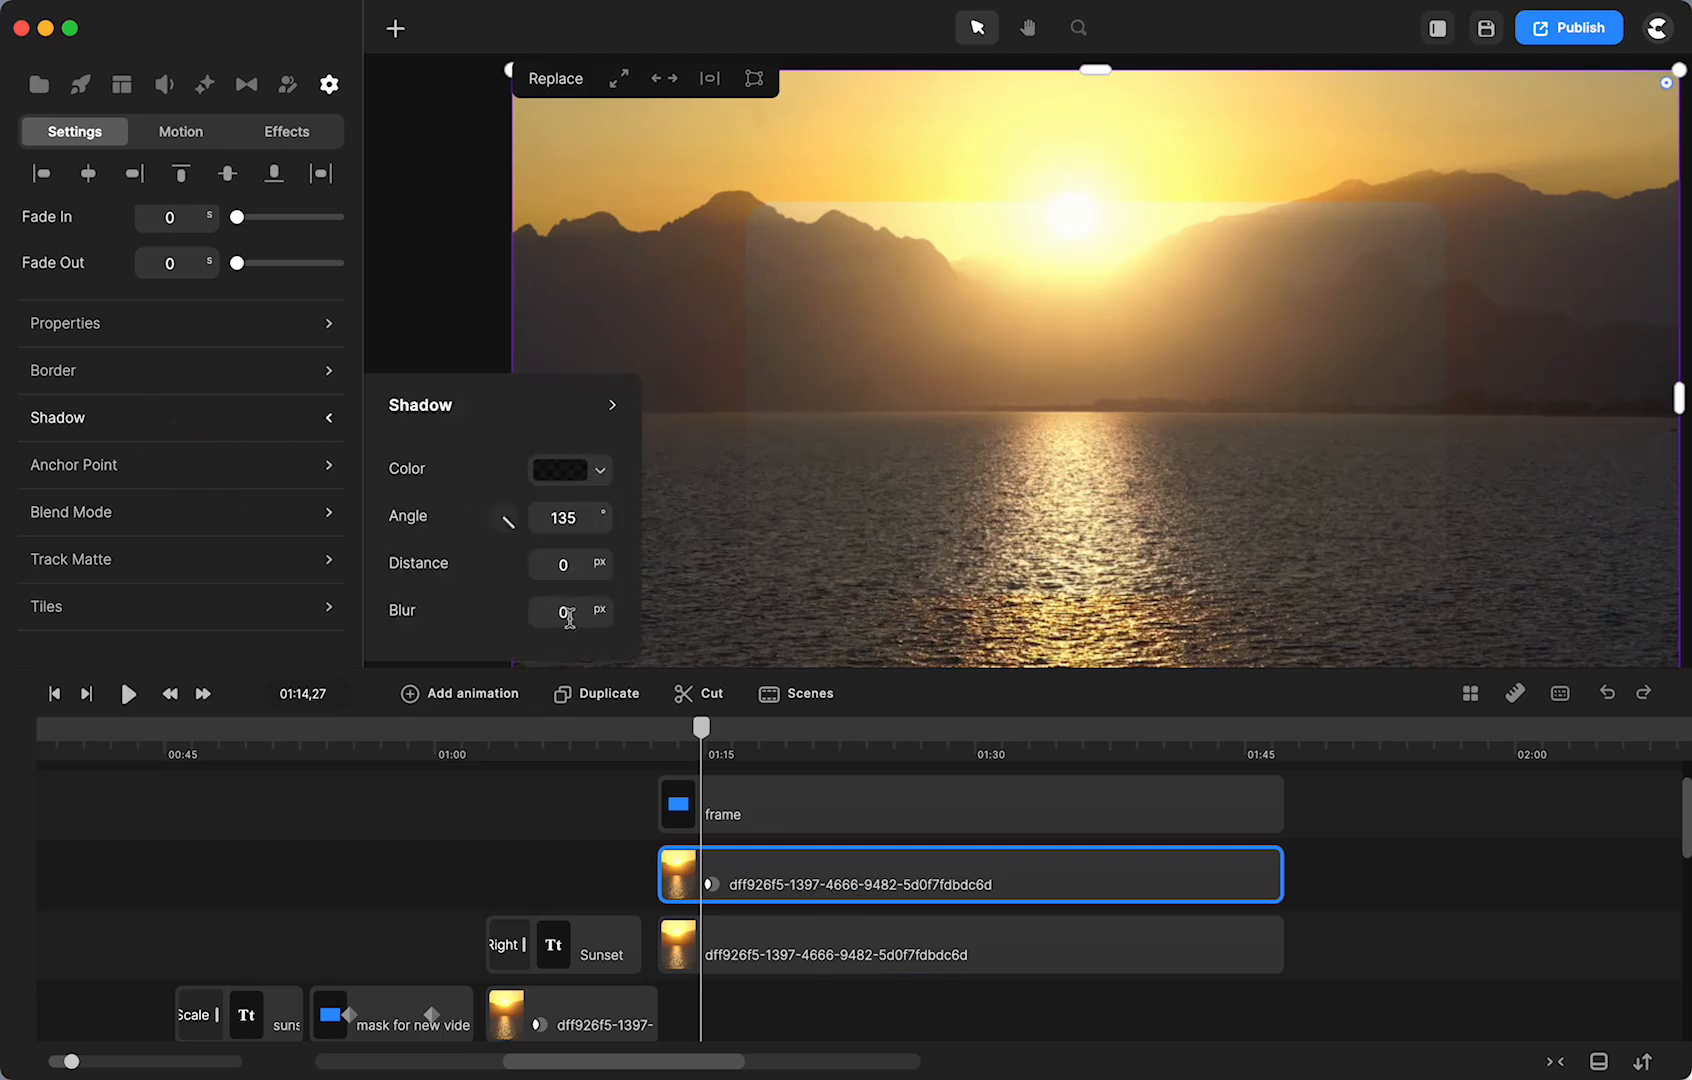
{"action": "mouse_move", "coordinate": [599, 573]}
{"action": "left_mouse_down"}
{"action": "mouse_move", "coordinate": [604, 560]}
{"action": "mouse_move", "coordinate": [604, 612]}
{"action": "mouse_move", "coordinate": [598, 563]}
{"action": "left_mouse_up"}
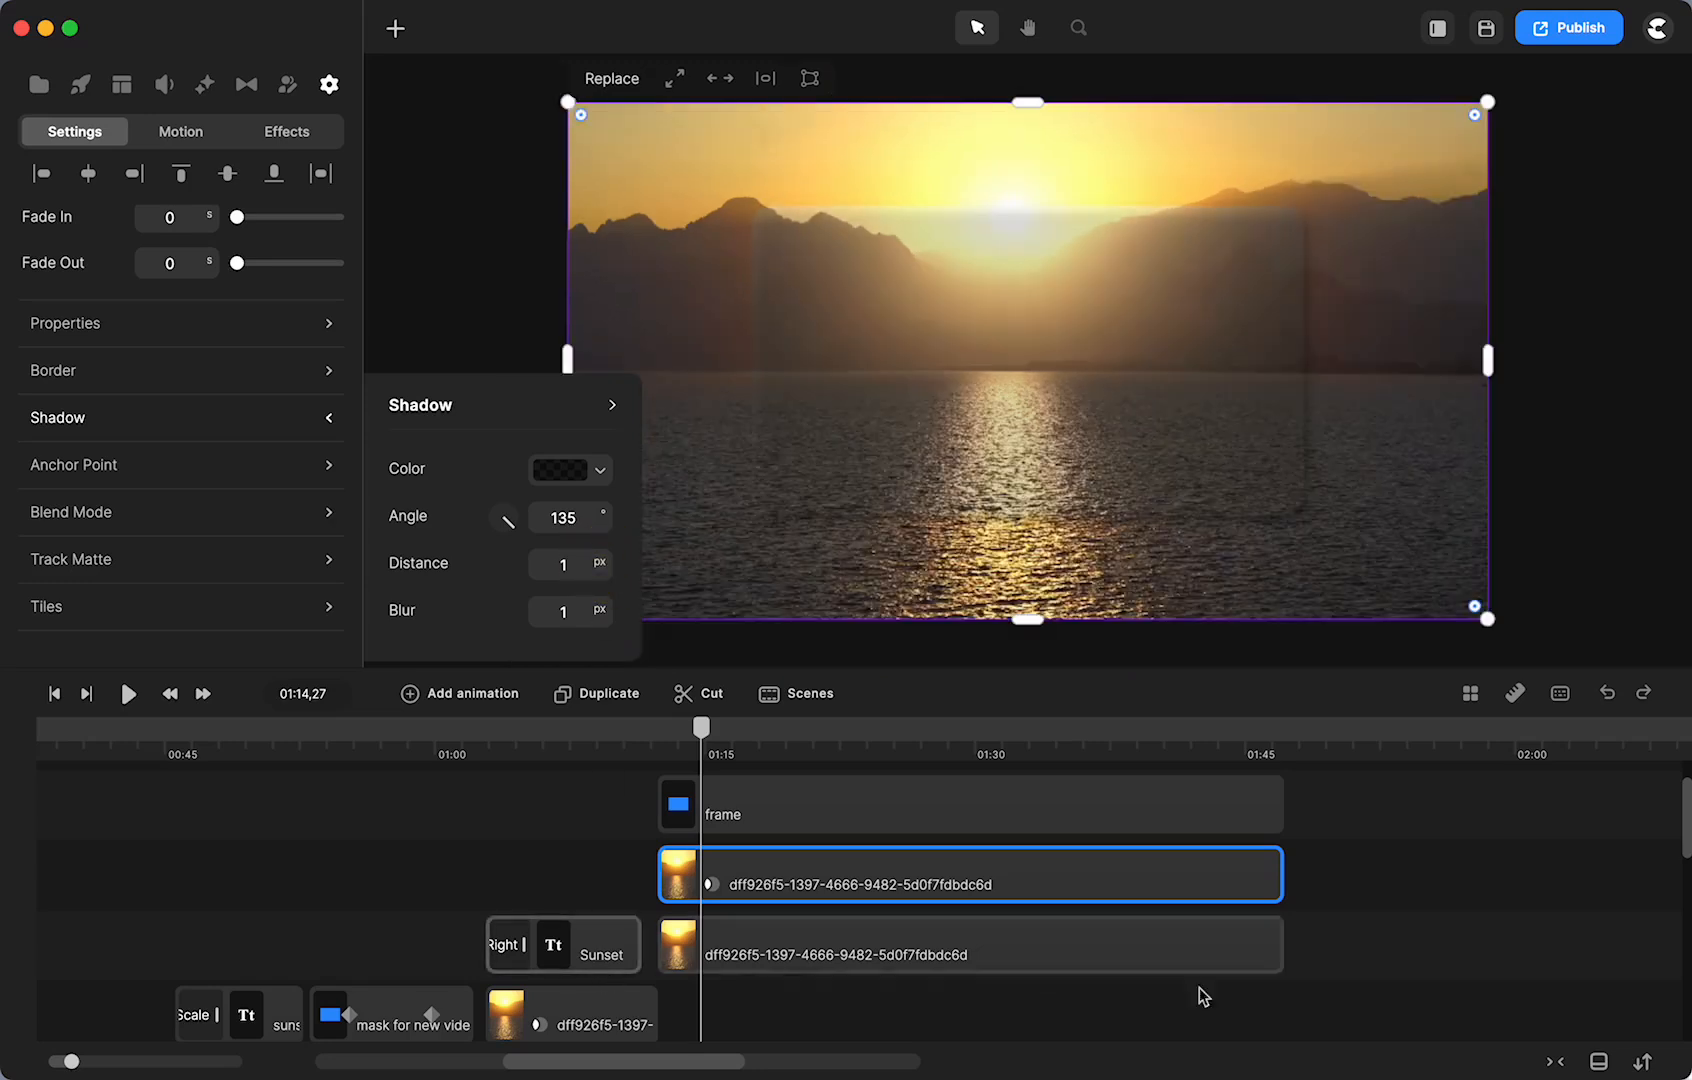
{"action": "left_click", "coordinate": [1408, 914]}
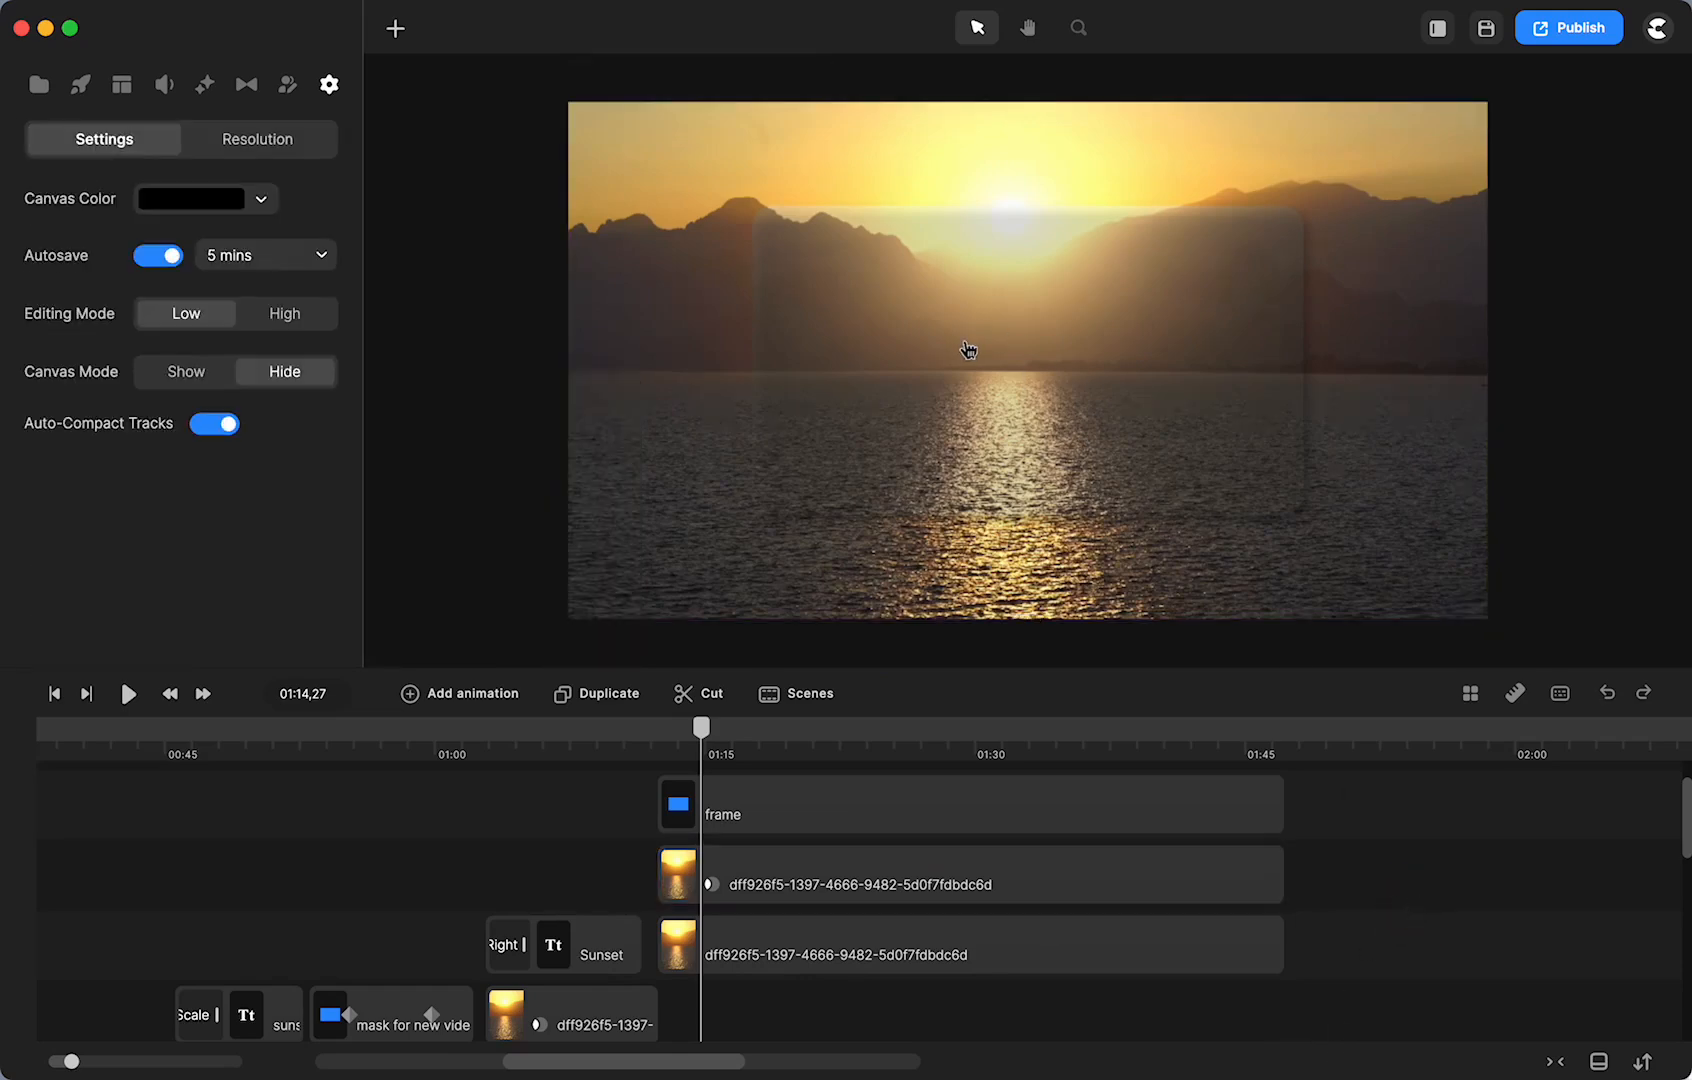
- Move the sunset clip up to the top track
{"action": "scroll", "coordinate": [306, 748], "scroll_direction": "left", "scroll_amount": 10}
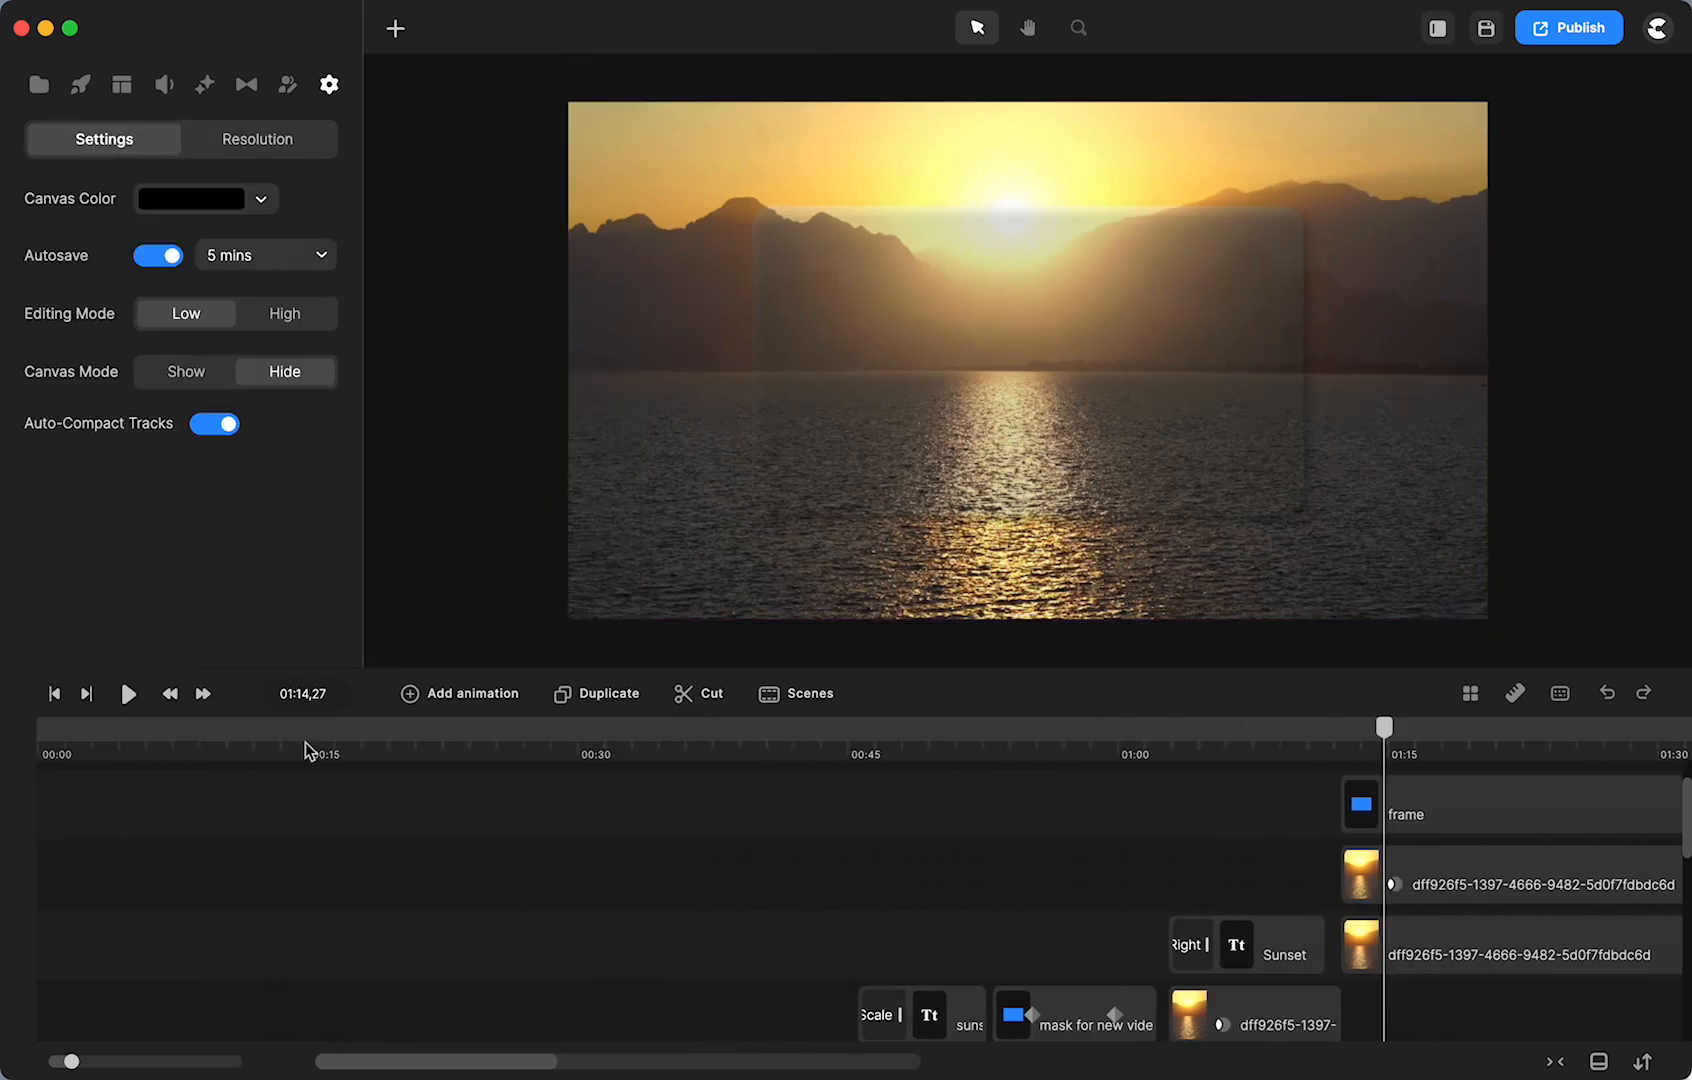
{"action": "scroll", "coordinate": [357, 871], "scroll_direction": "down", "scroll_amount": 5}
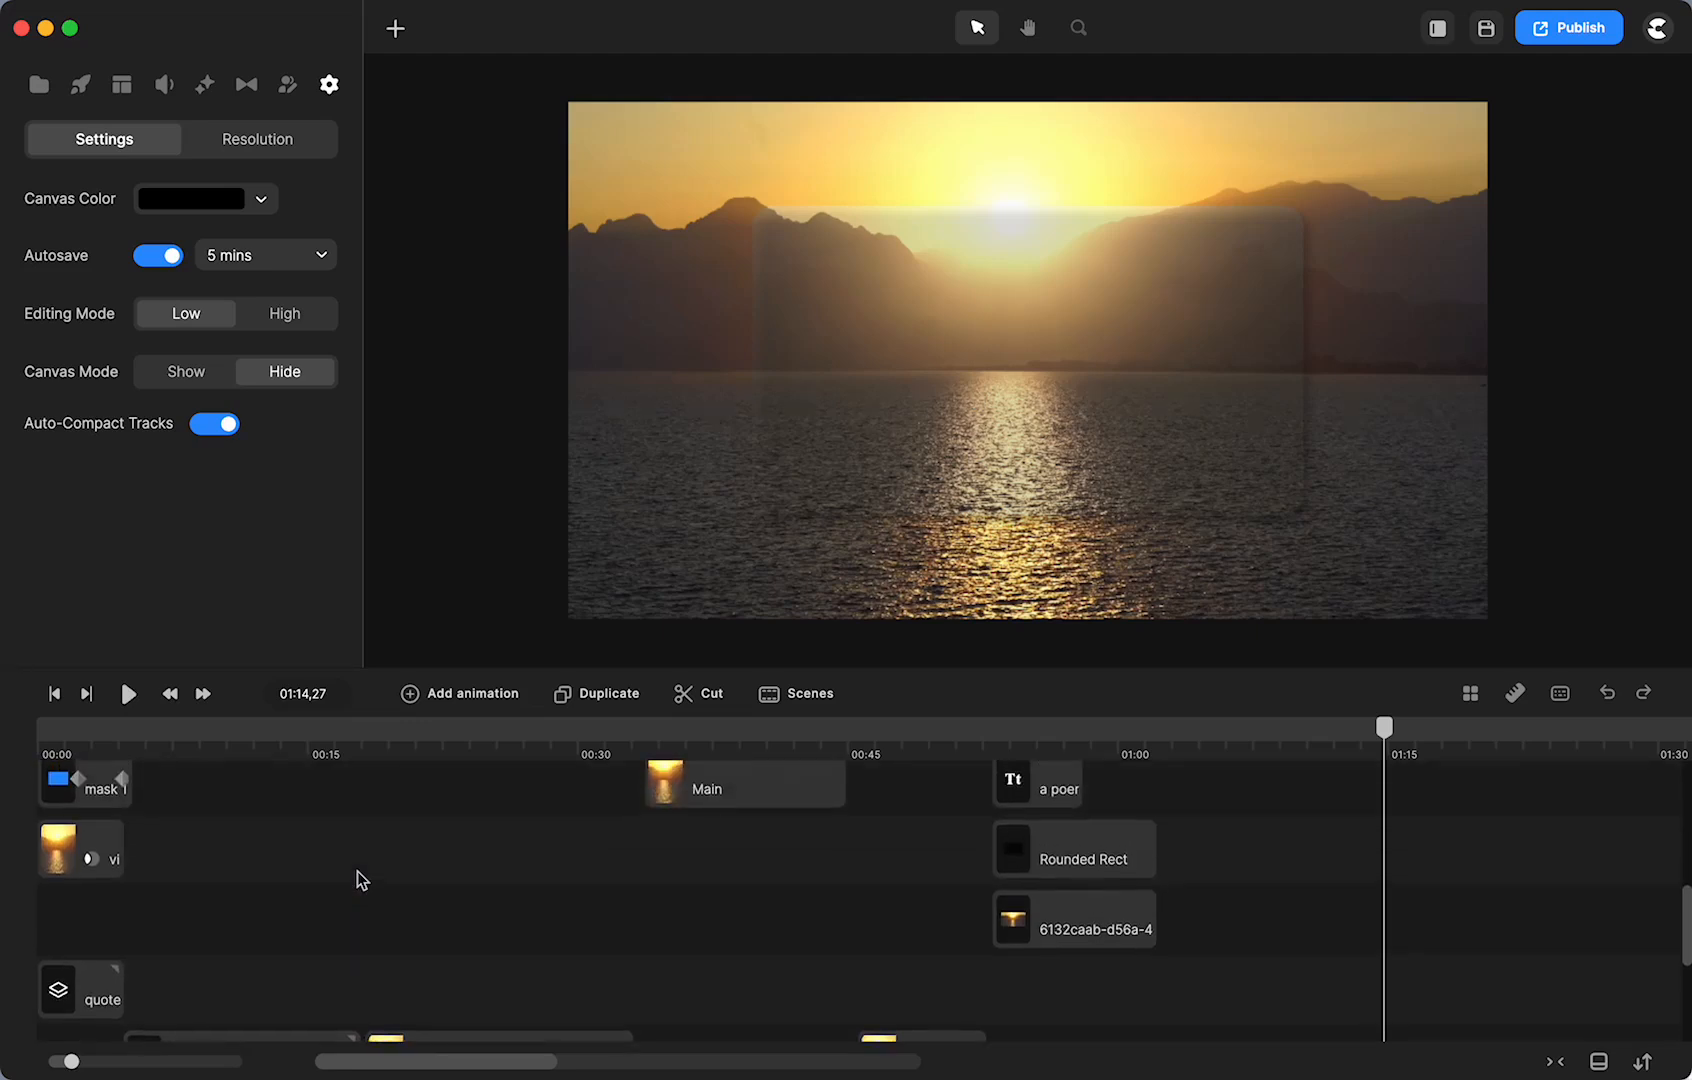
{"action": "scroll", "coordinate": [357, 871], "scroll_direction": "up", "scroll_amount": 3}
{"action": "scroll", "coordinate": [357, 871], "scroll_direction": "down", "scroll_amount": 4}
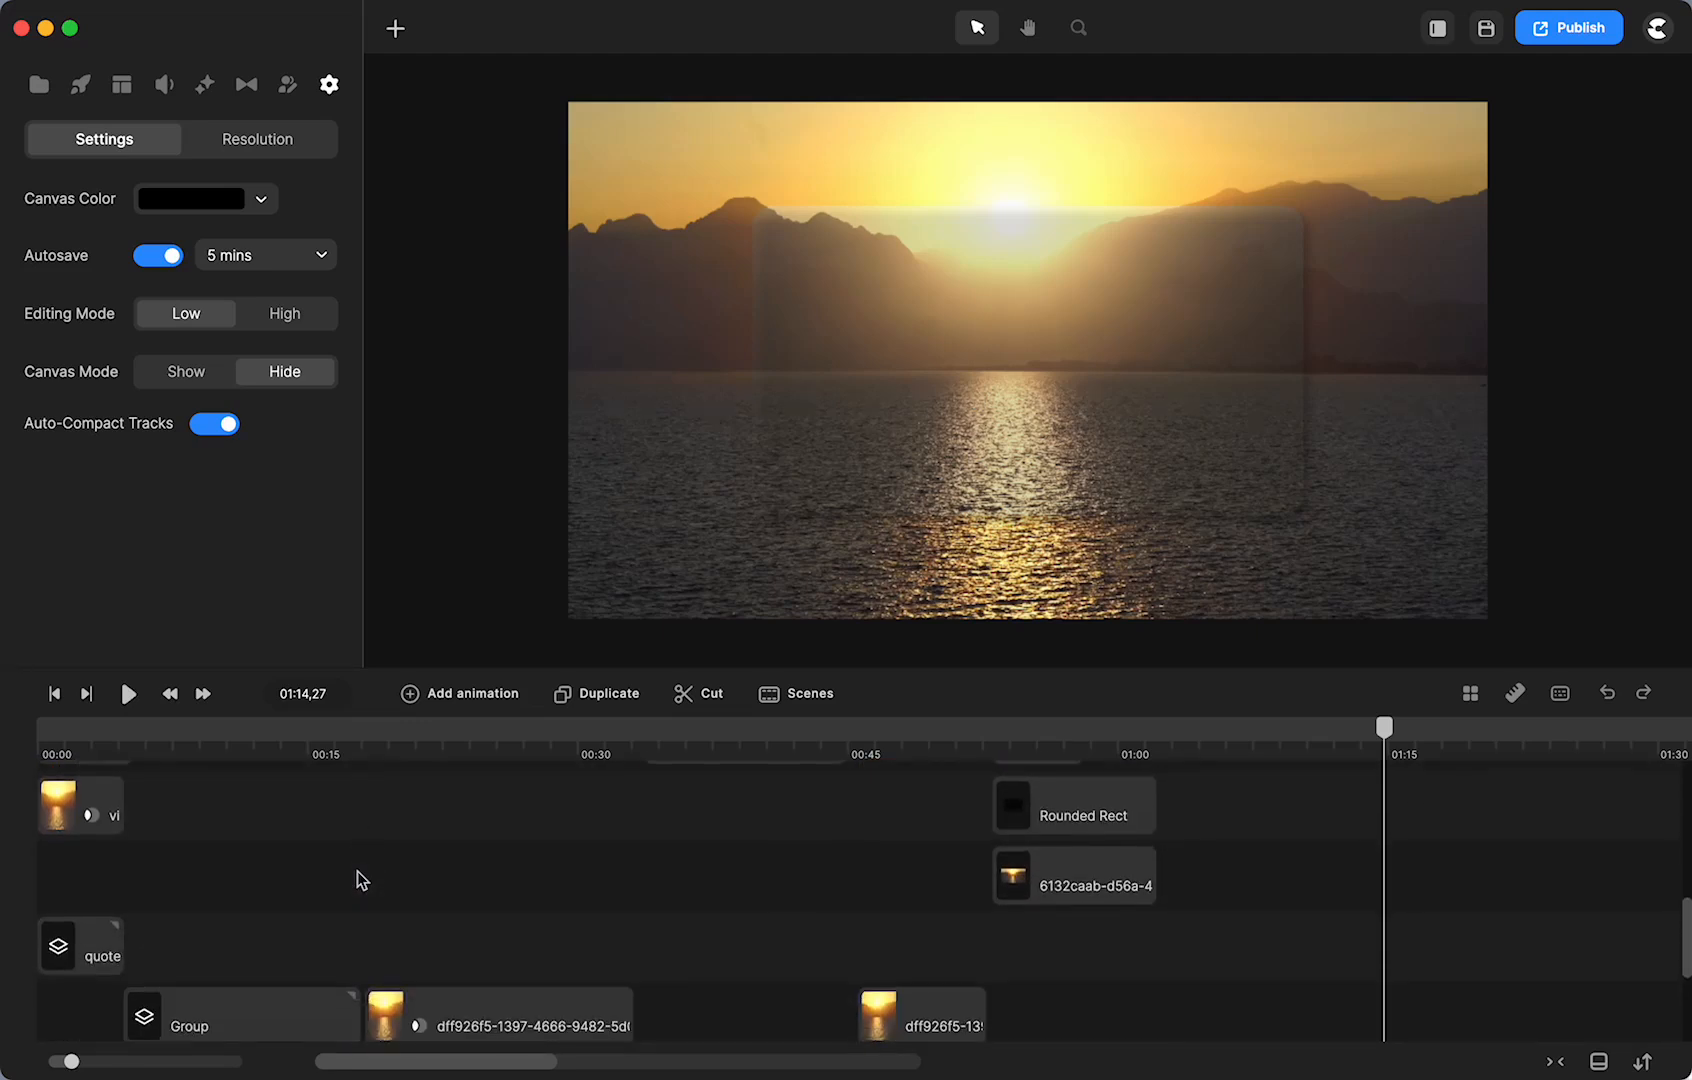
{"action": "left_click_drag", "start_coordinate": [463, 1005], "coordinate": [457, 840]}
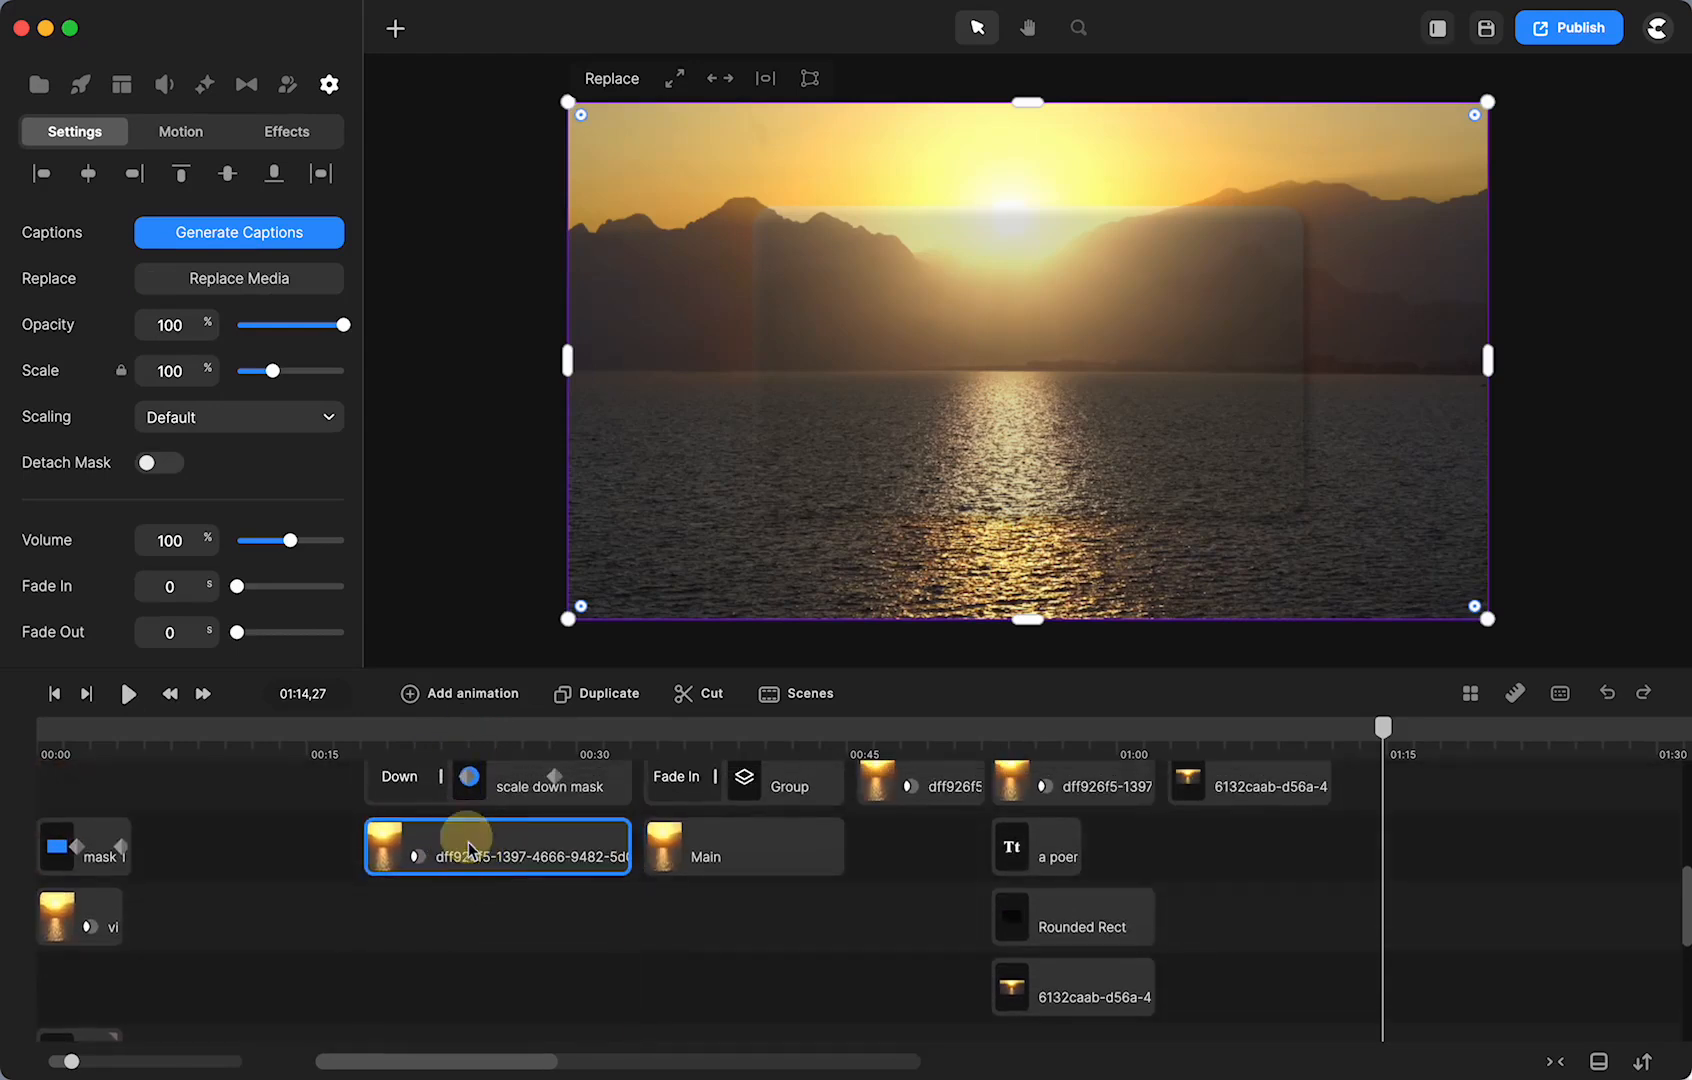
- Preview the circular sunset at 00:23 and the quote frame at 00:39, then select the quote Group clip
{"action": "left_click", "coordinate": [453, 728]}
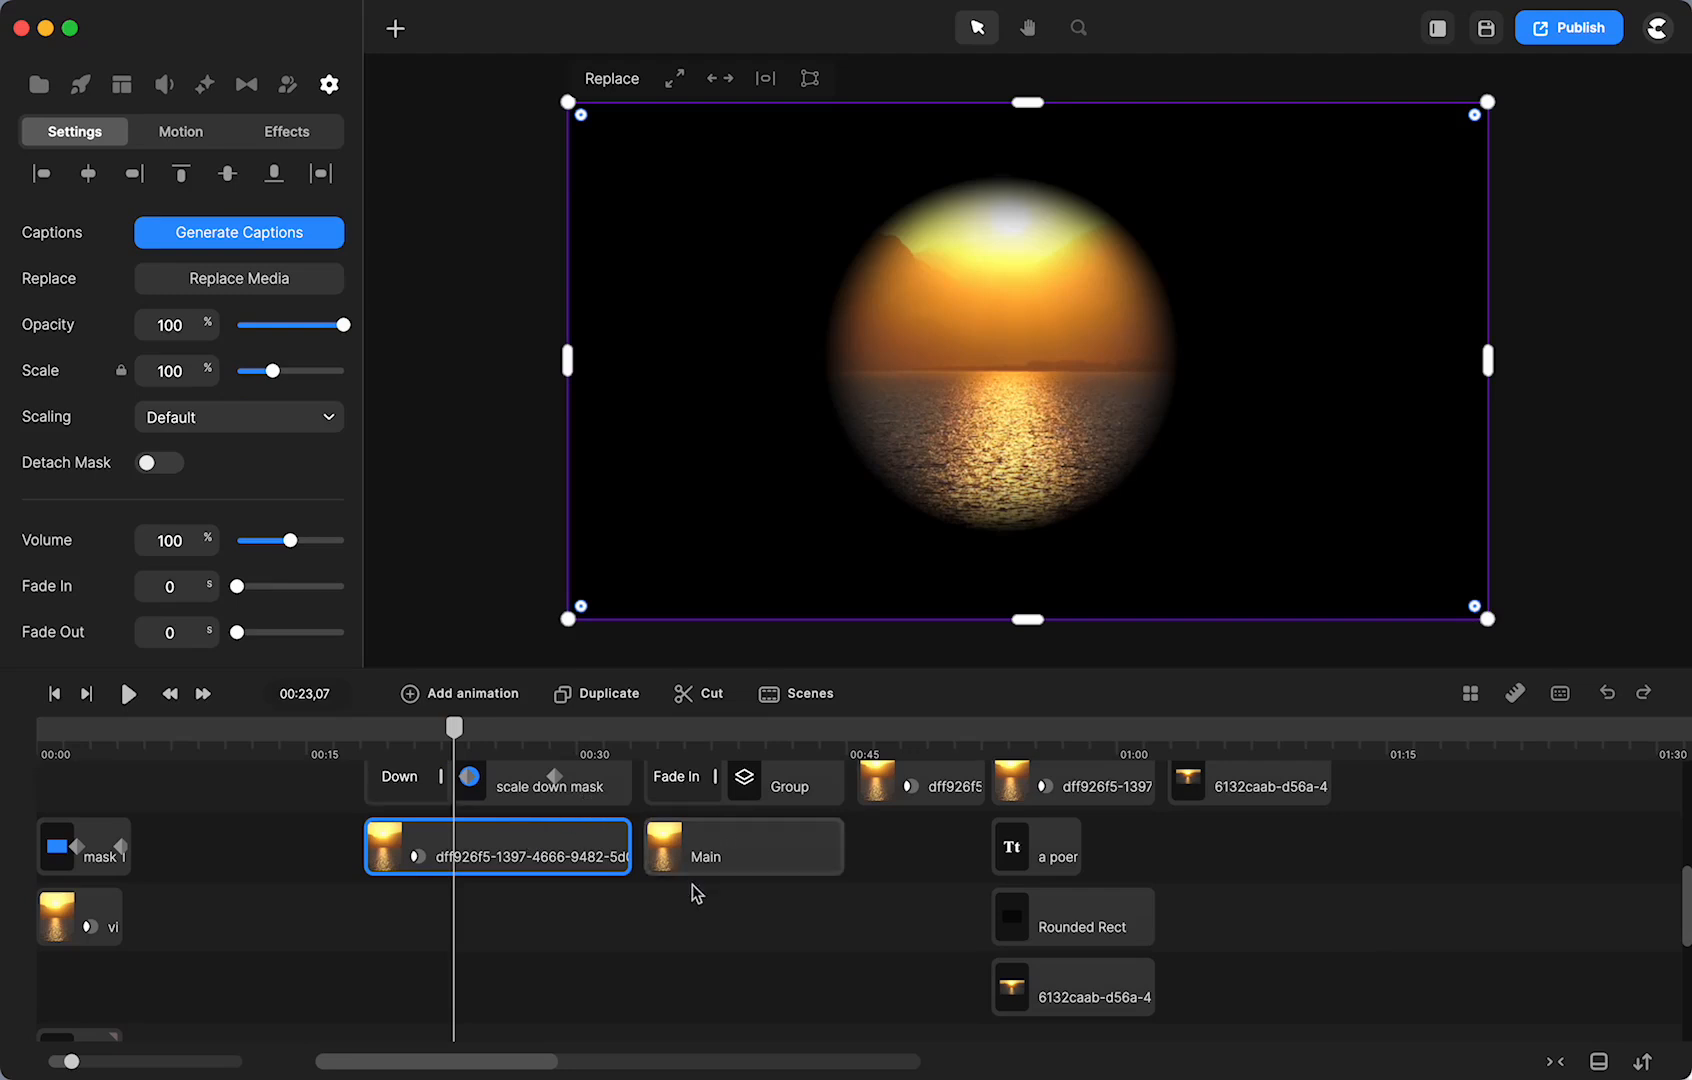
{"action": "left_click", "coordinate": [754, 737]}
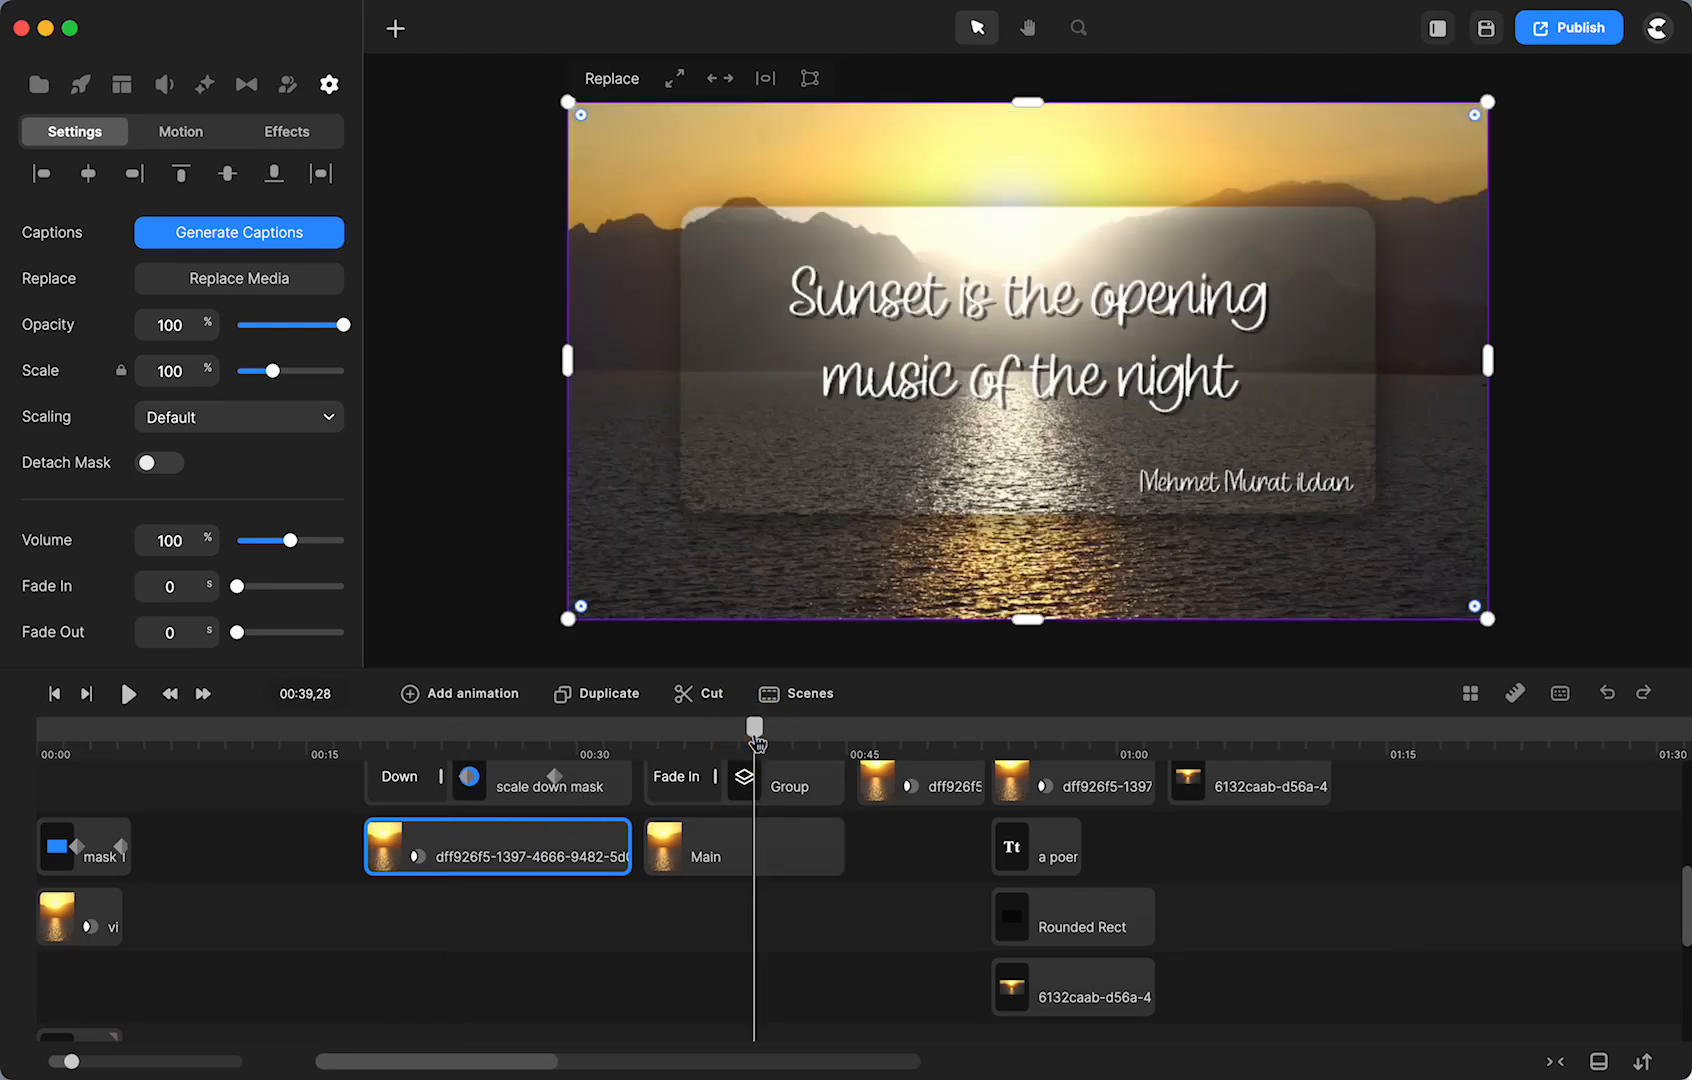
{"action": "scroll", "coordinate": [777, 846], "scroll_direction": "up", "scroll_amount": 1}
{"action": "left_click", "coordinate": [790, 839]}
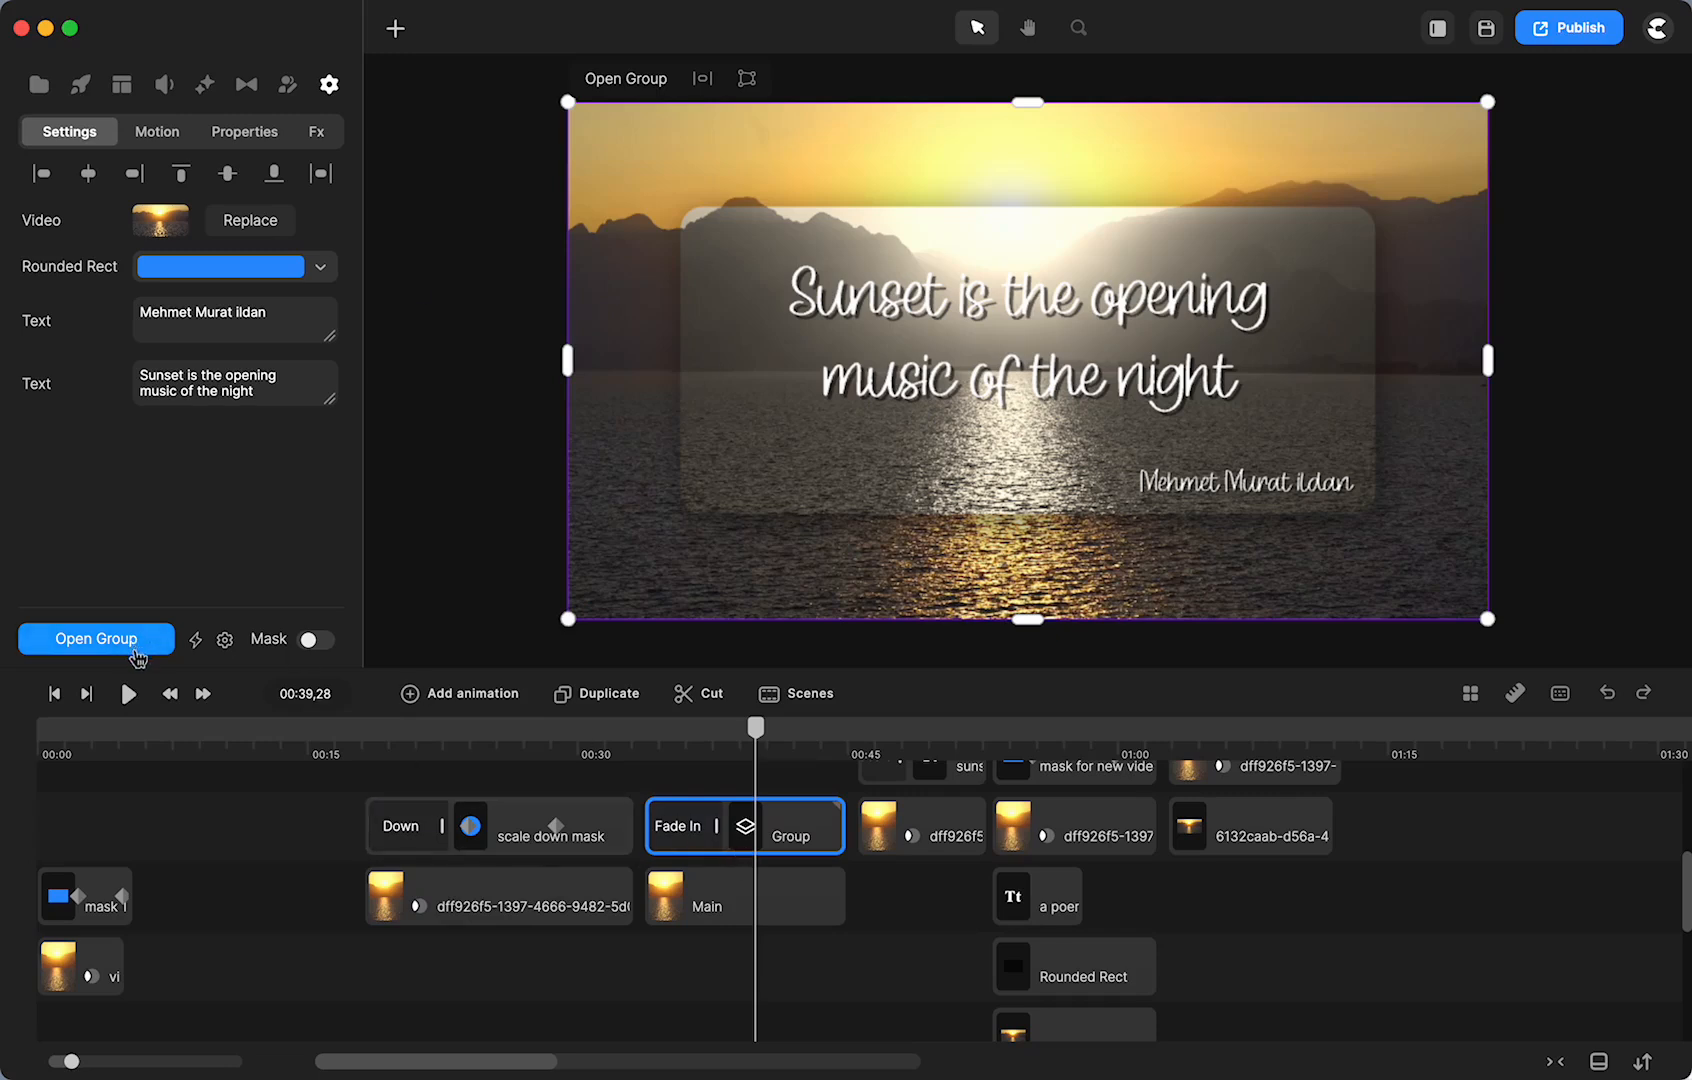
{"action": "left_click", "coordinate": [131, 642]}
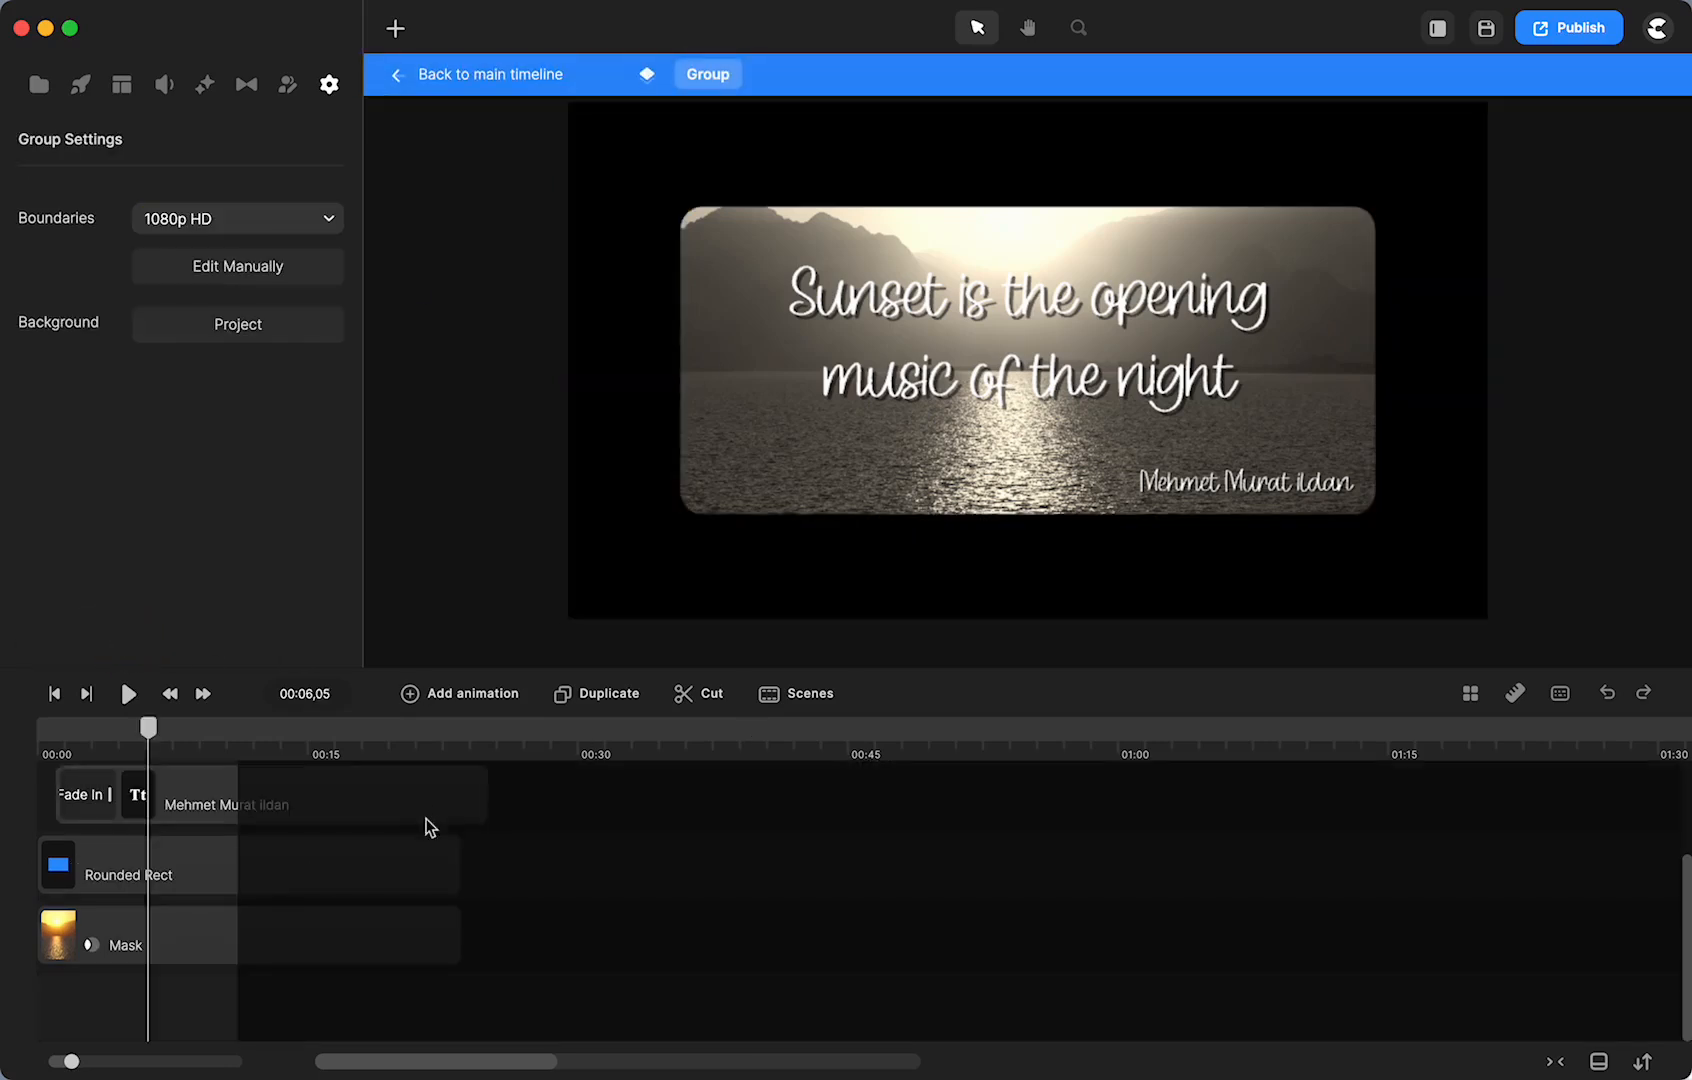
{"action": "left_click", "coordinate": [174, 930]}
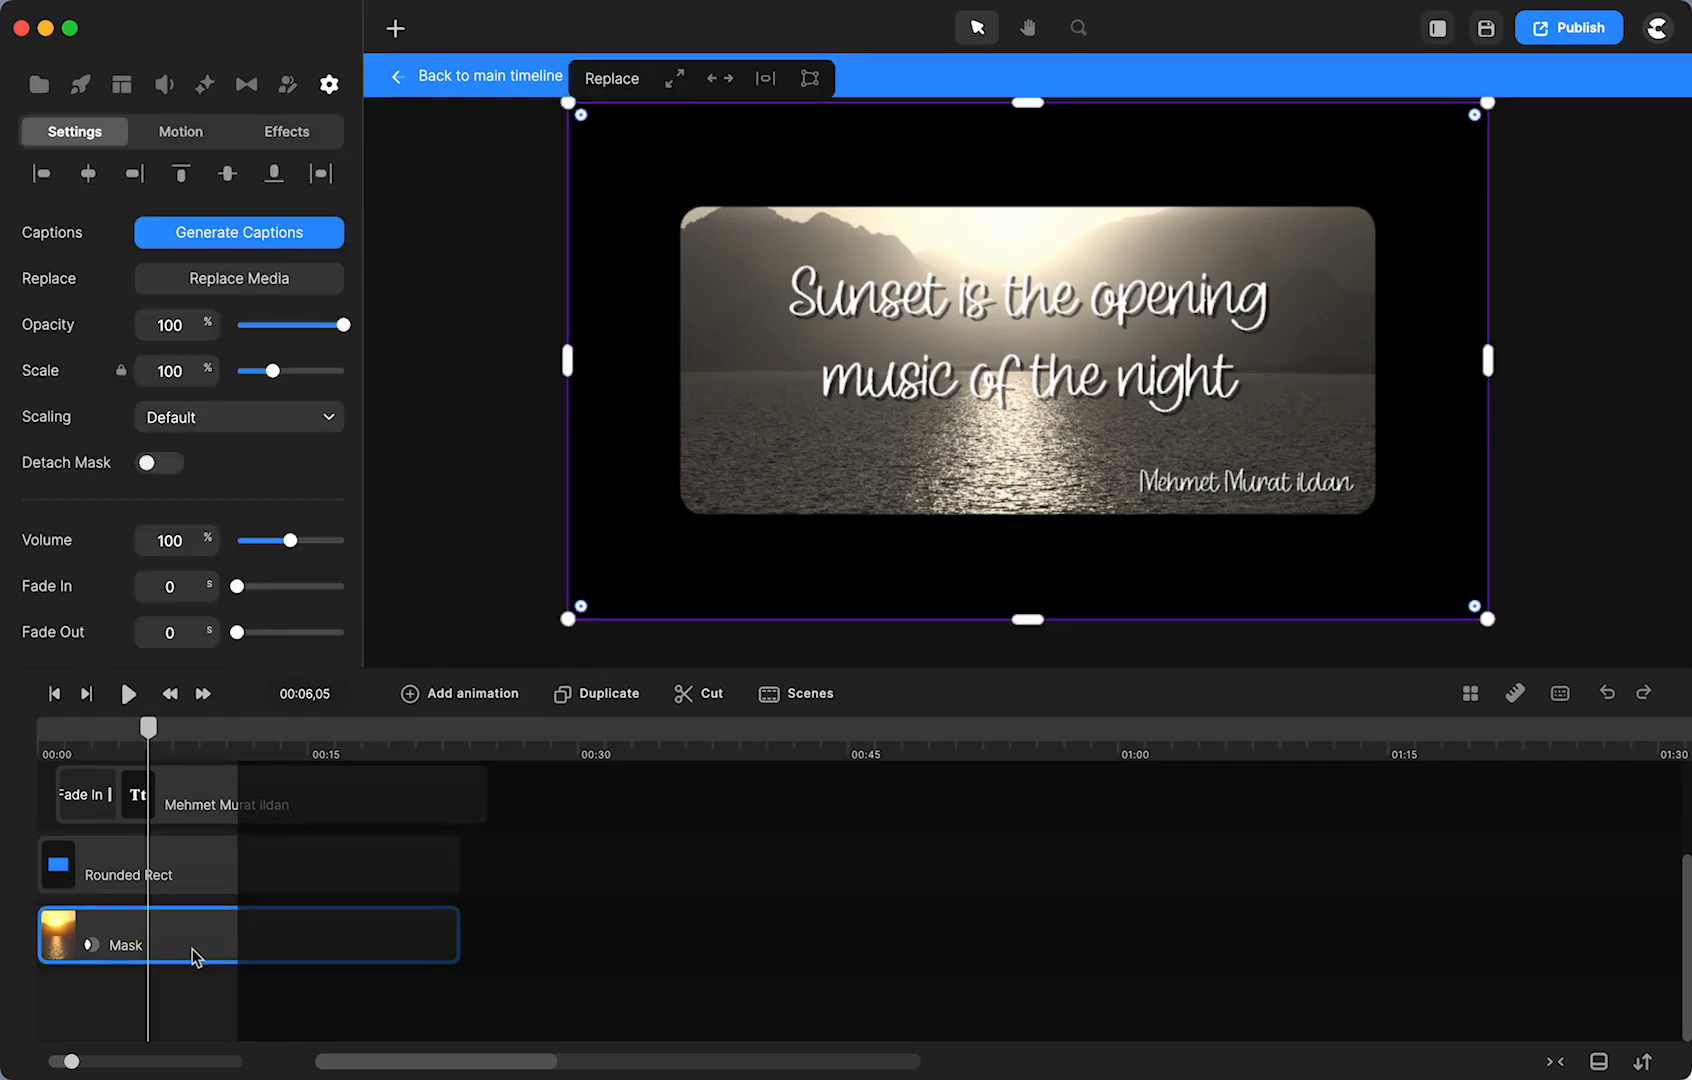
{"action": "left_click", "coordinate": [176, 886]}
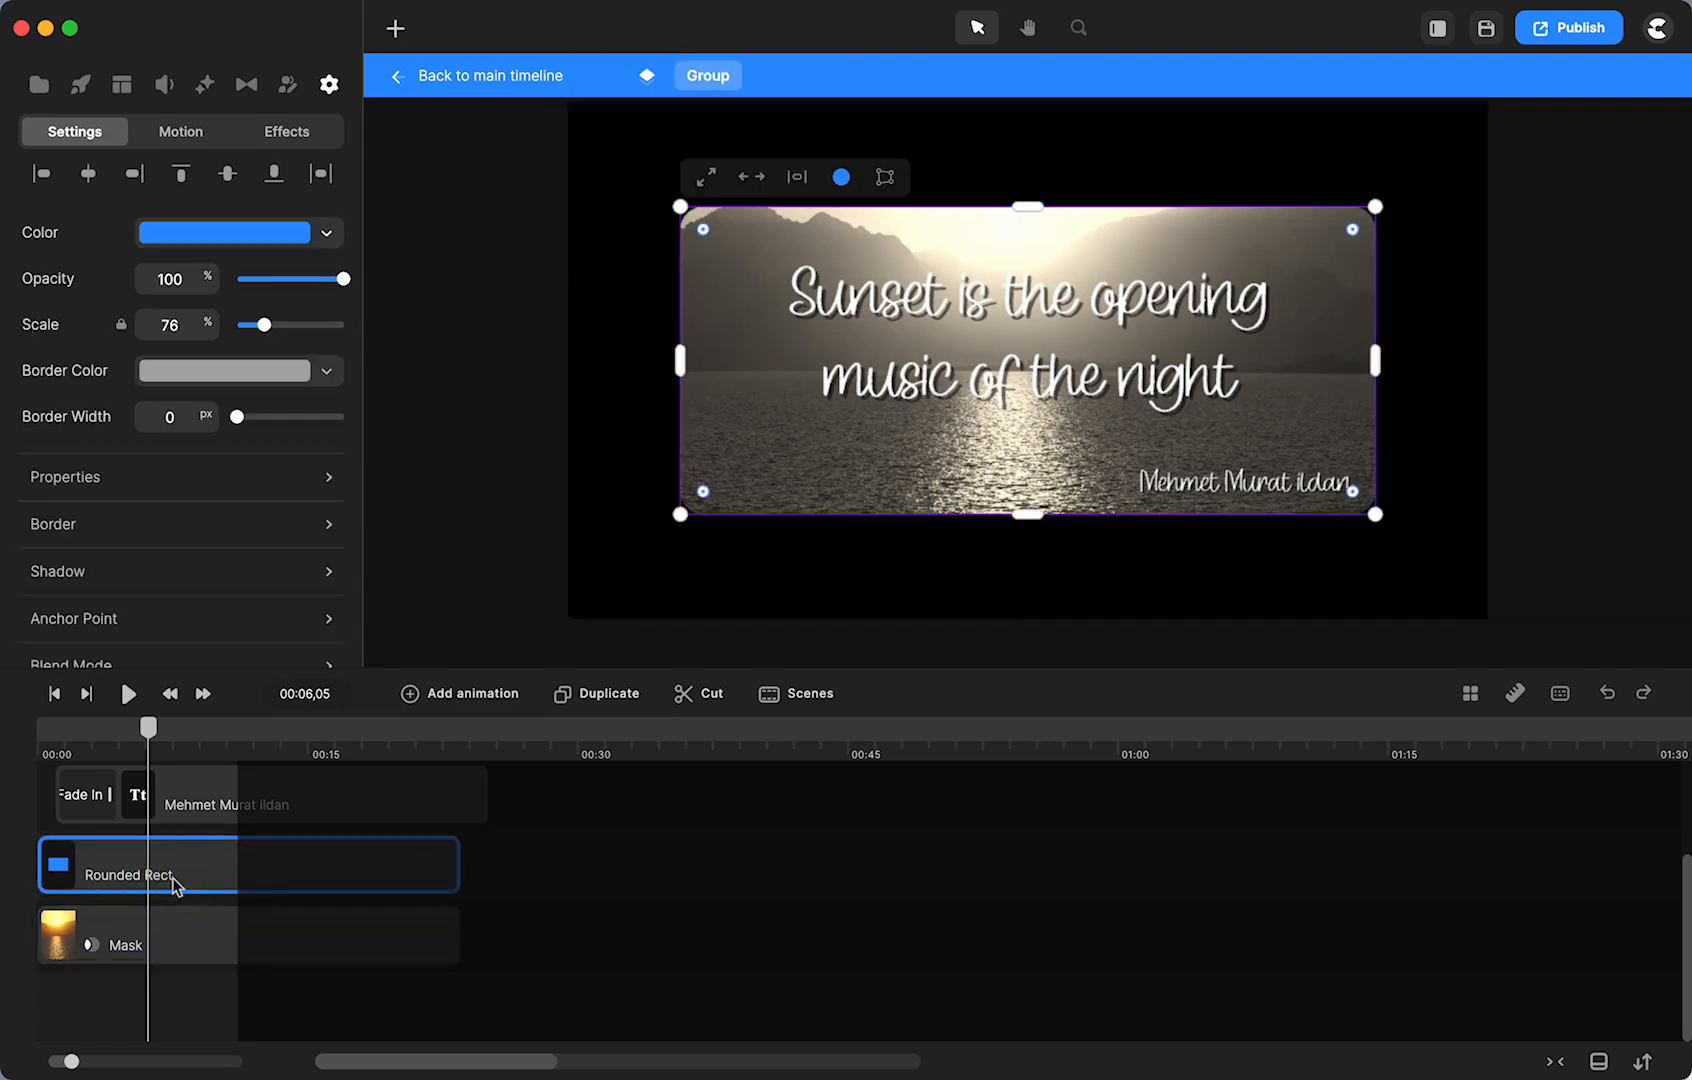
{"action": "scroll", "coordinate": [176, 886], "scroll_direction": "up", "scroll_amount": 2}
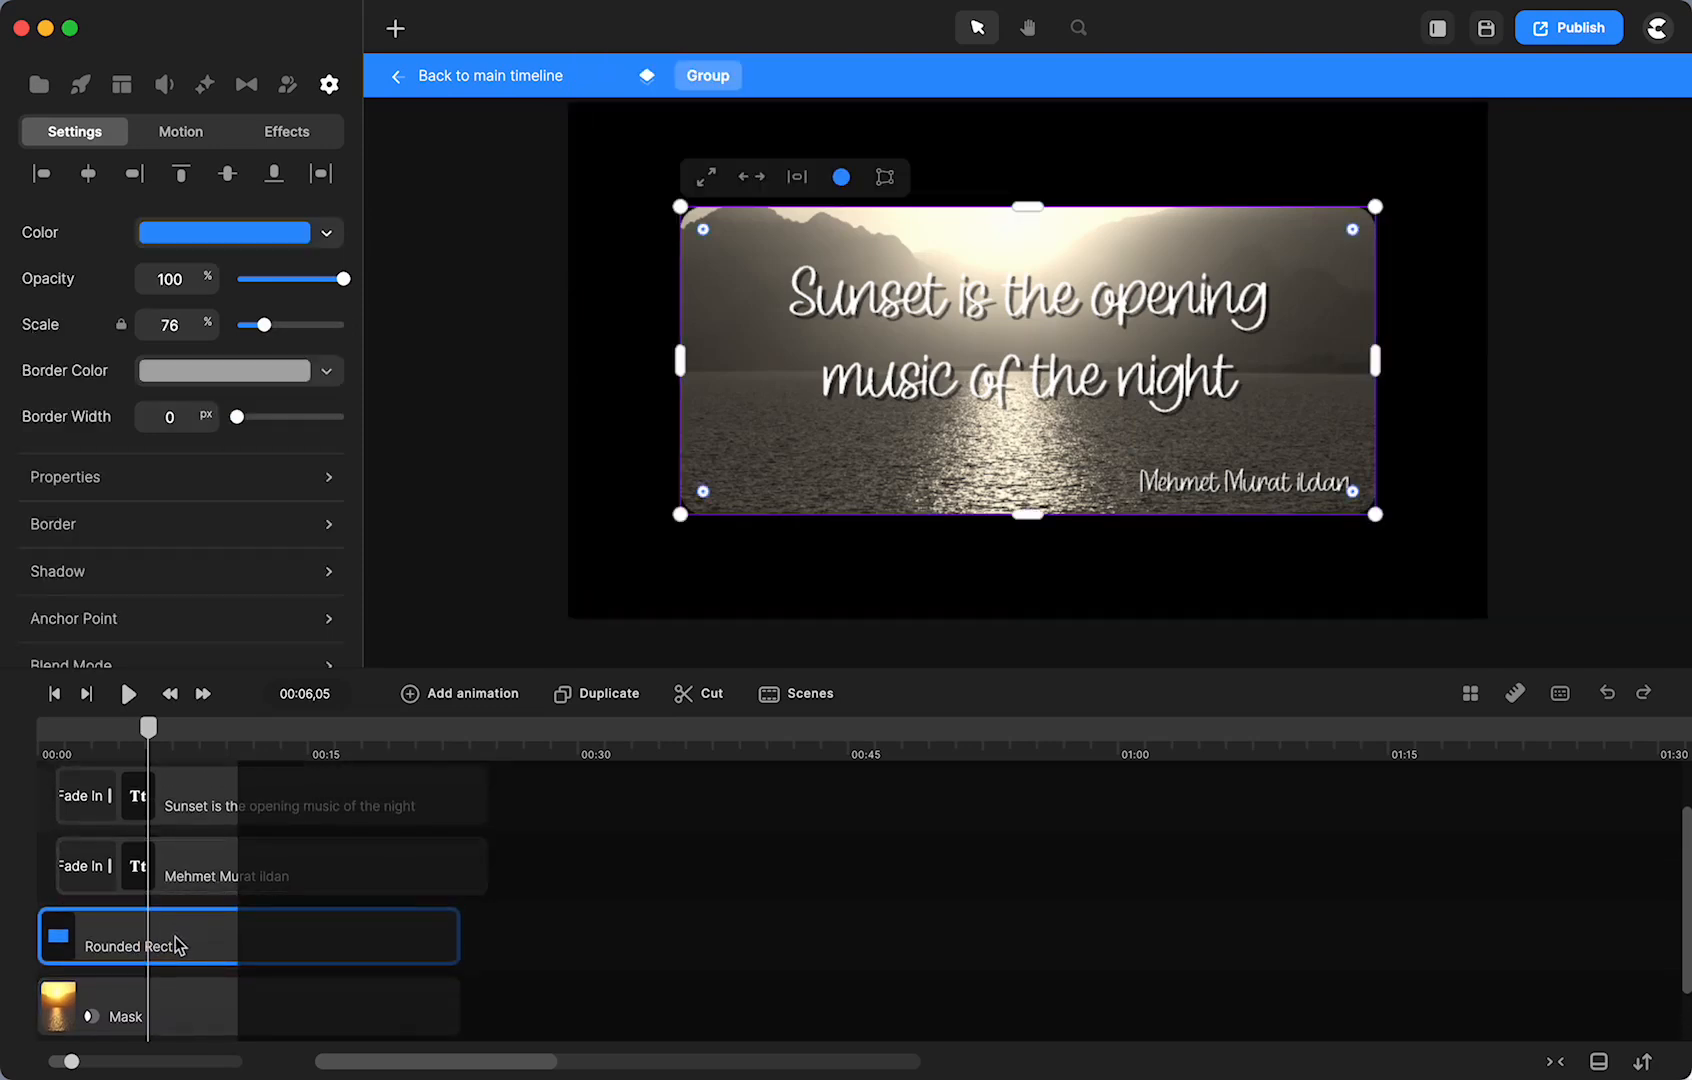
{"action": "left_click", "coordinate": [199, 866]}
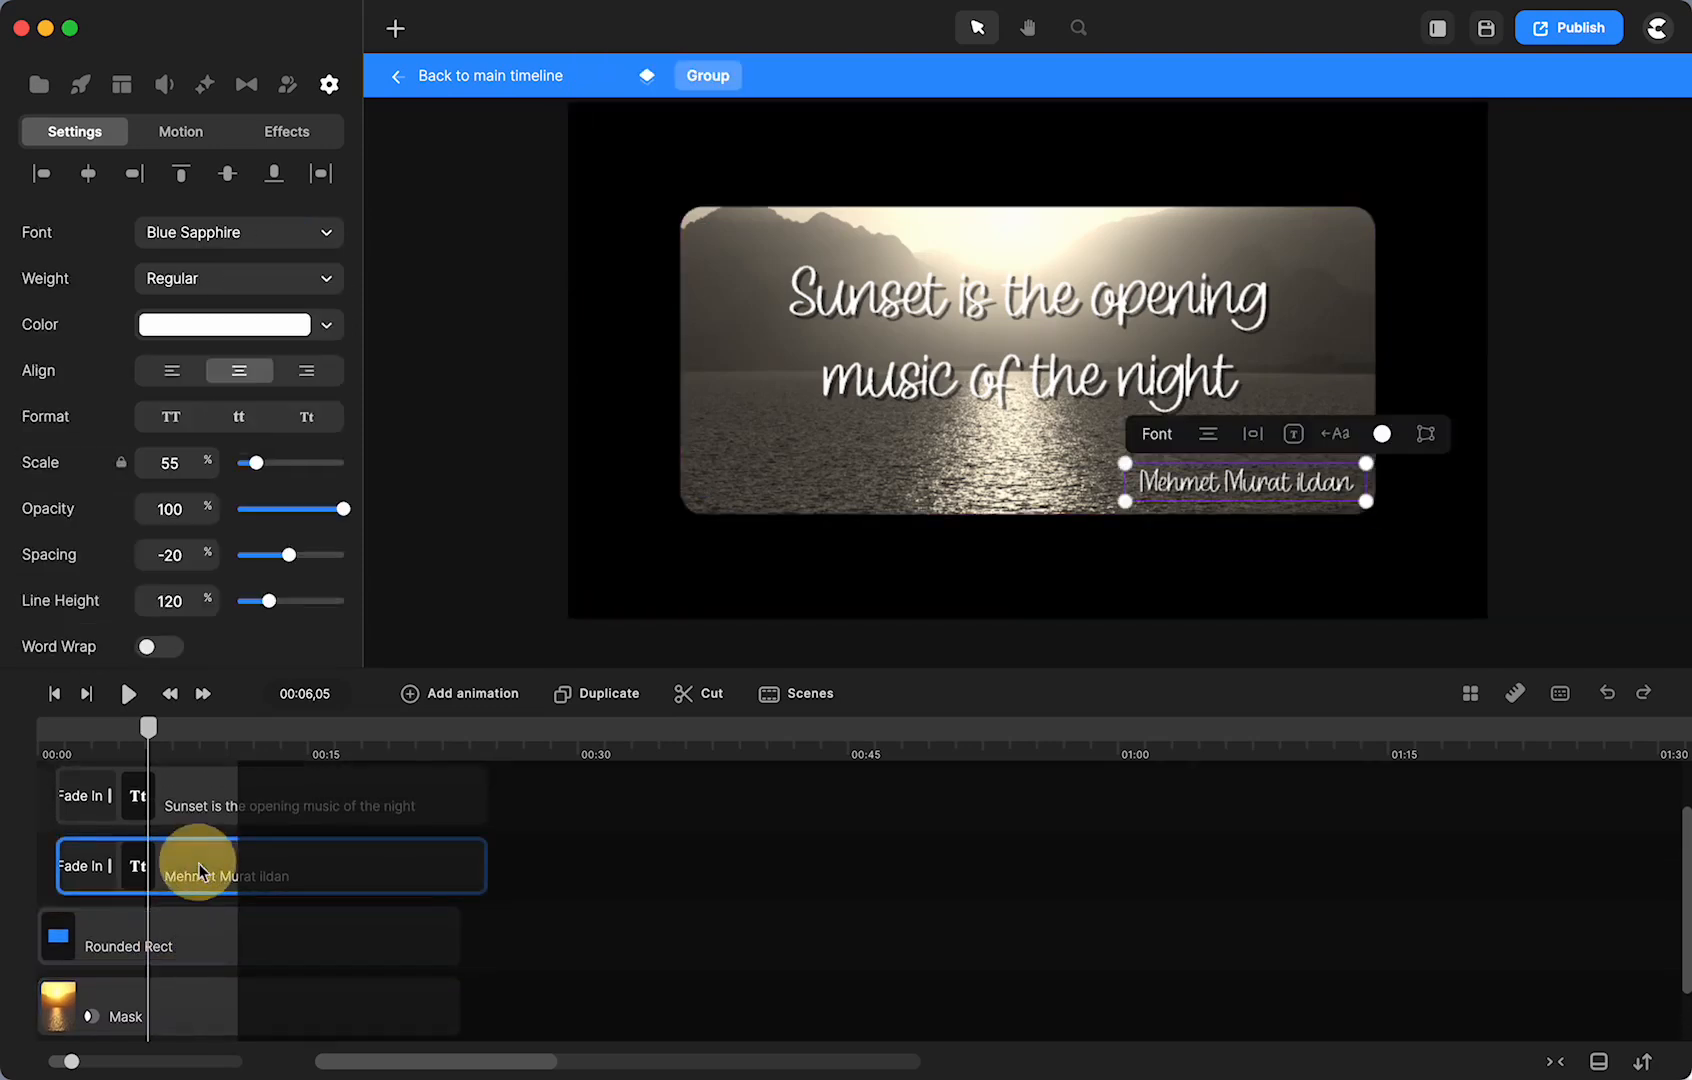
{"action": "left_click", "coordinate": [201, 809]}
{"action": "left_click", "coordinate": [489, 83]}
{"action": "scroll", "coordinate": [676, 801], "scroll_direction": "right", "scroll_amount": 10}
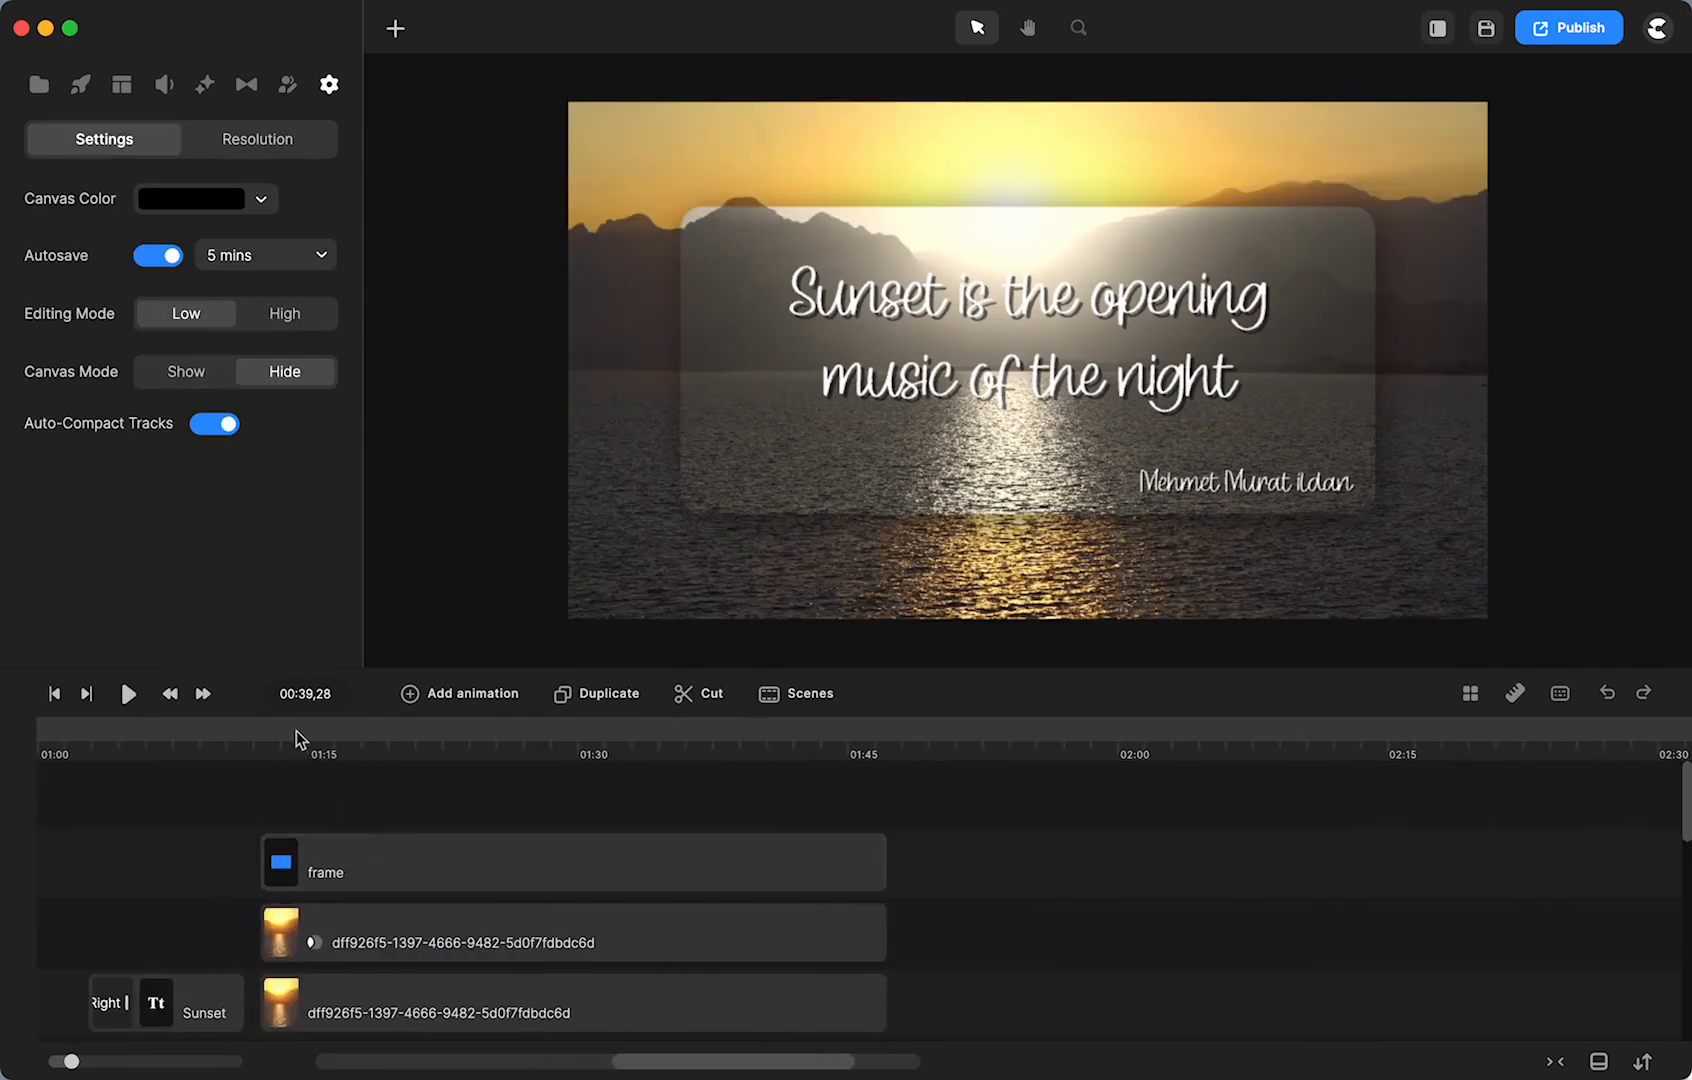
{"action": "left_click", "coordinate": [296, 740]}
{"action": "scroll", "coordinate": [389, 906], "scroll_direction": "left", "scroll_amount": 1}
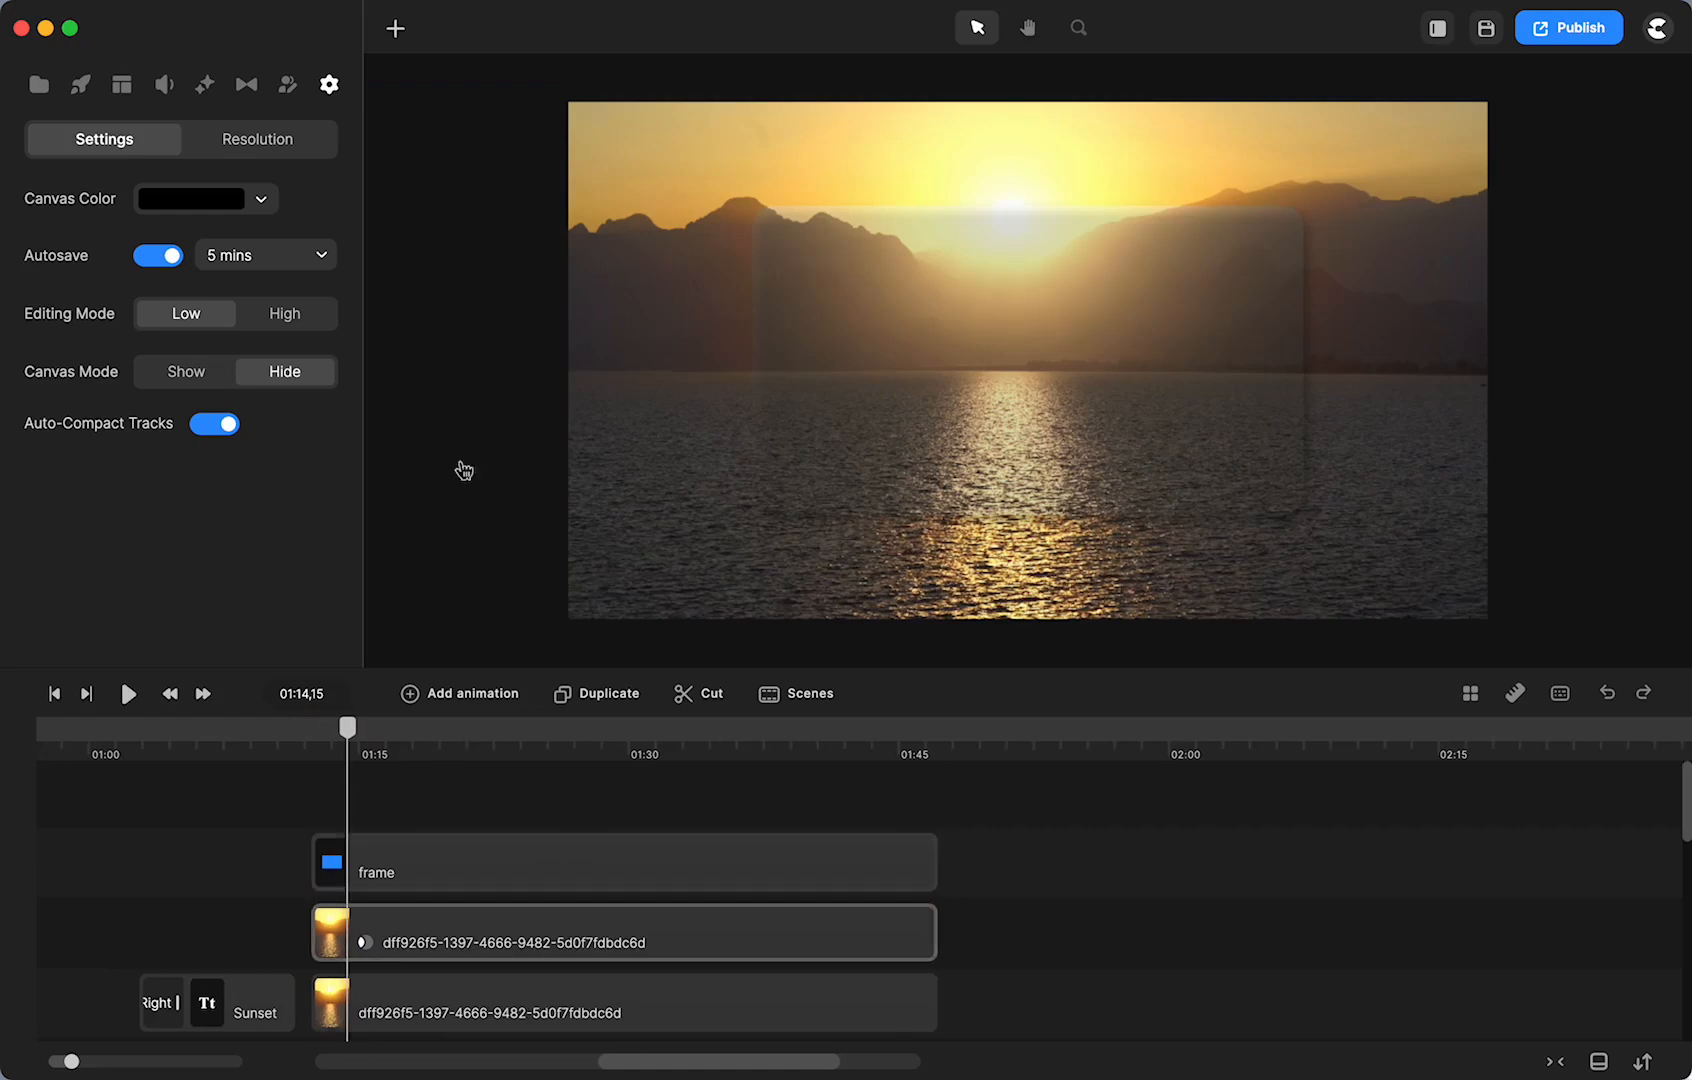
- Add a text layer reading 'this is where you'd put your message'
{"action": "left_click", "coordinate": [395, 30]}
{"action": "left_click", "coordinate": [436, 93]}
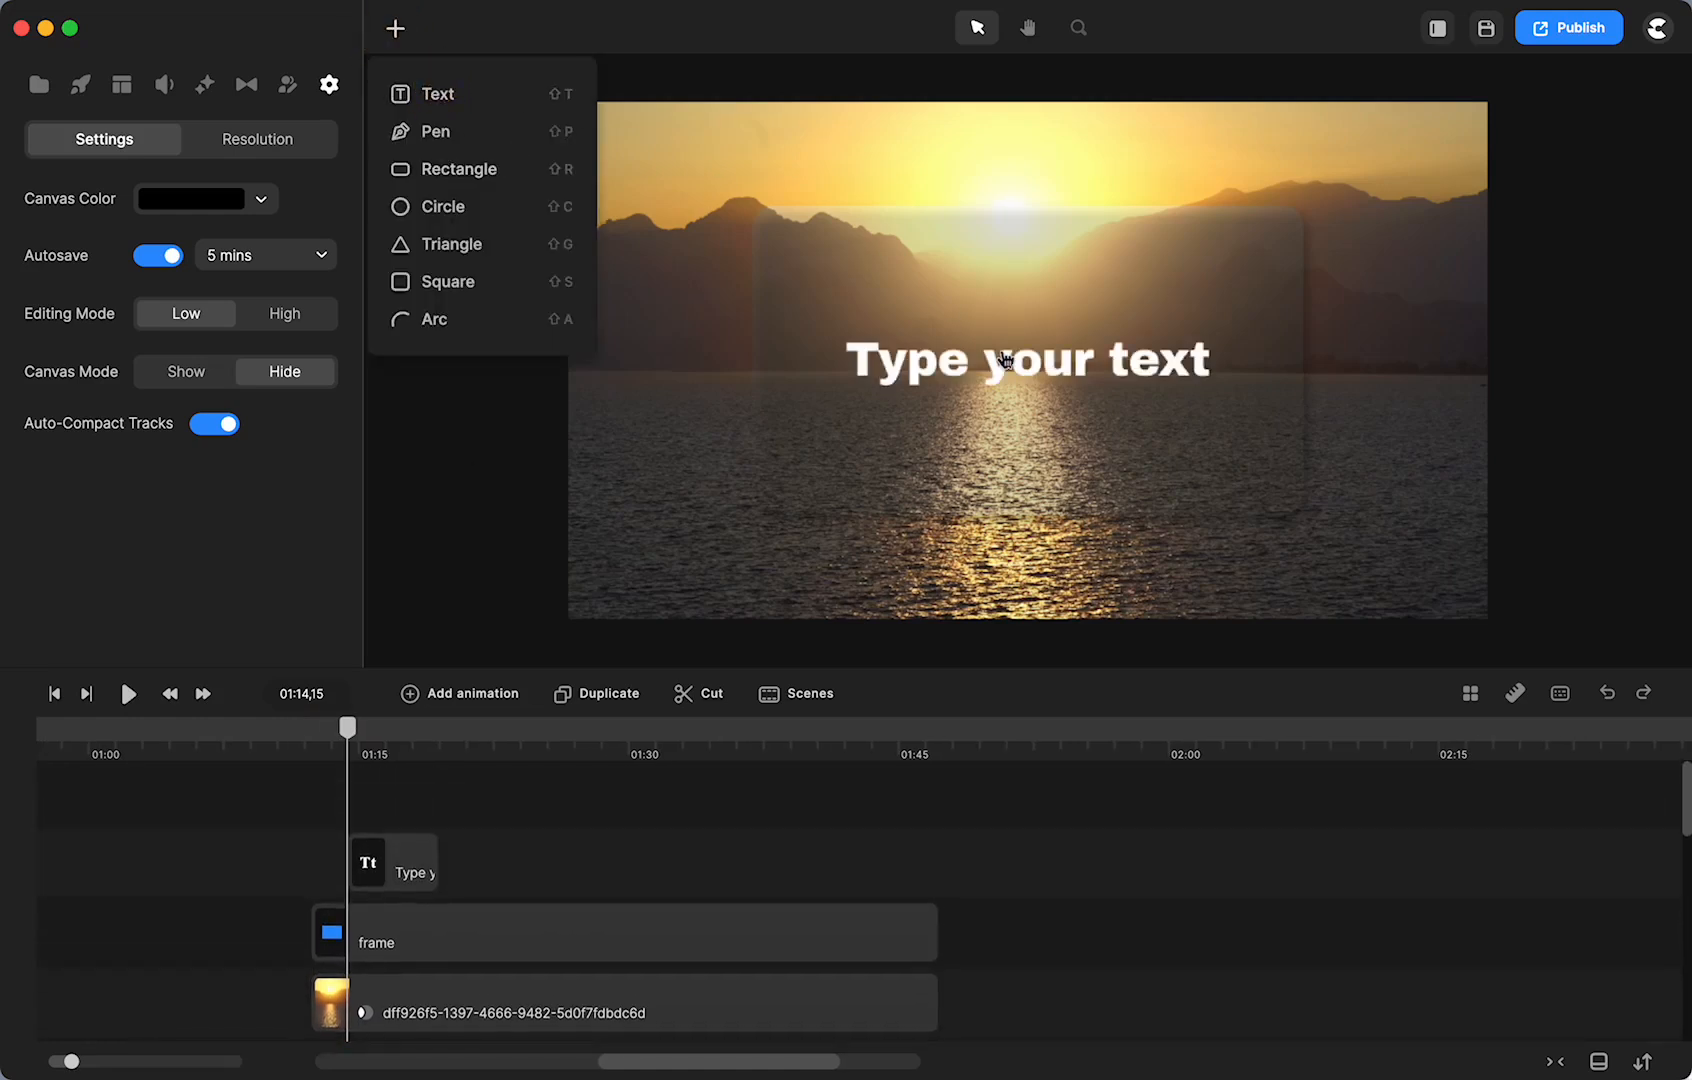
{"action": "left_click", "coordinate": [1005, 360]}
{"action": "double_click", "coordinate": [1005, 360]}
{"action": "type", "text": "this is where you'd put "}
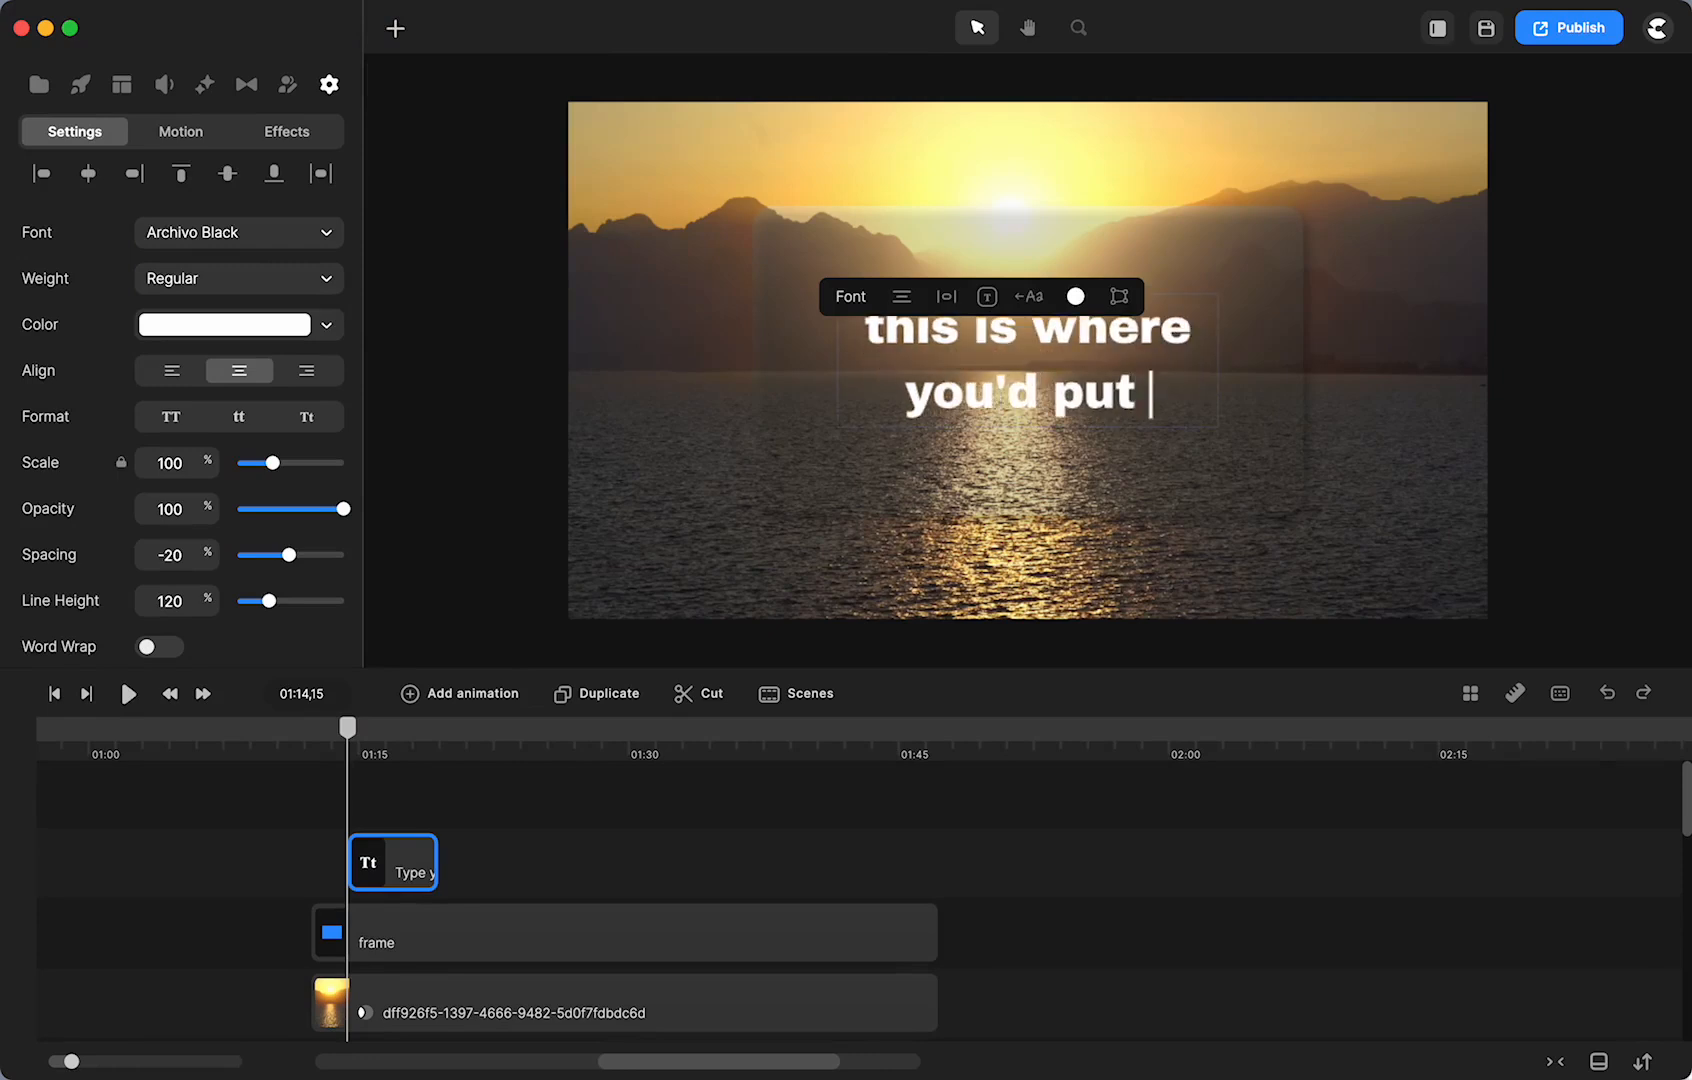
{"action": "type", "text": "your messagfe"}
{"action": "key", "text": "BackSpace"}
{"action": "key", "text": "BackSpace"}
{"action": "type", "text": "e"}
- Stretch the text clip to span roughly 01:13 to 01:35
{"action": "left_click_drag", "start_coordinate": [432, 862], "coordinate": [940, 906]}
{"action": "left_click_drag", "start_coordinate": [349, 864], "coordinate": [312, 865]}
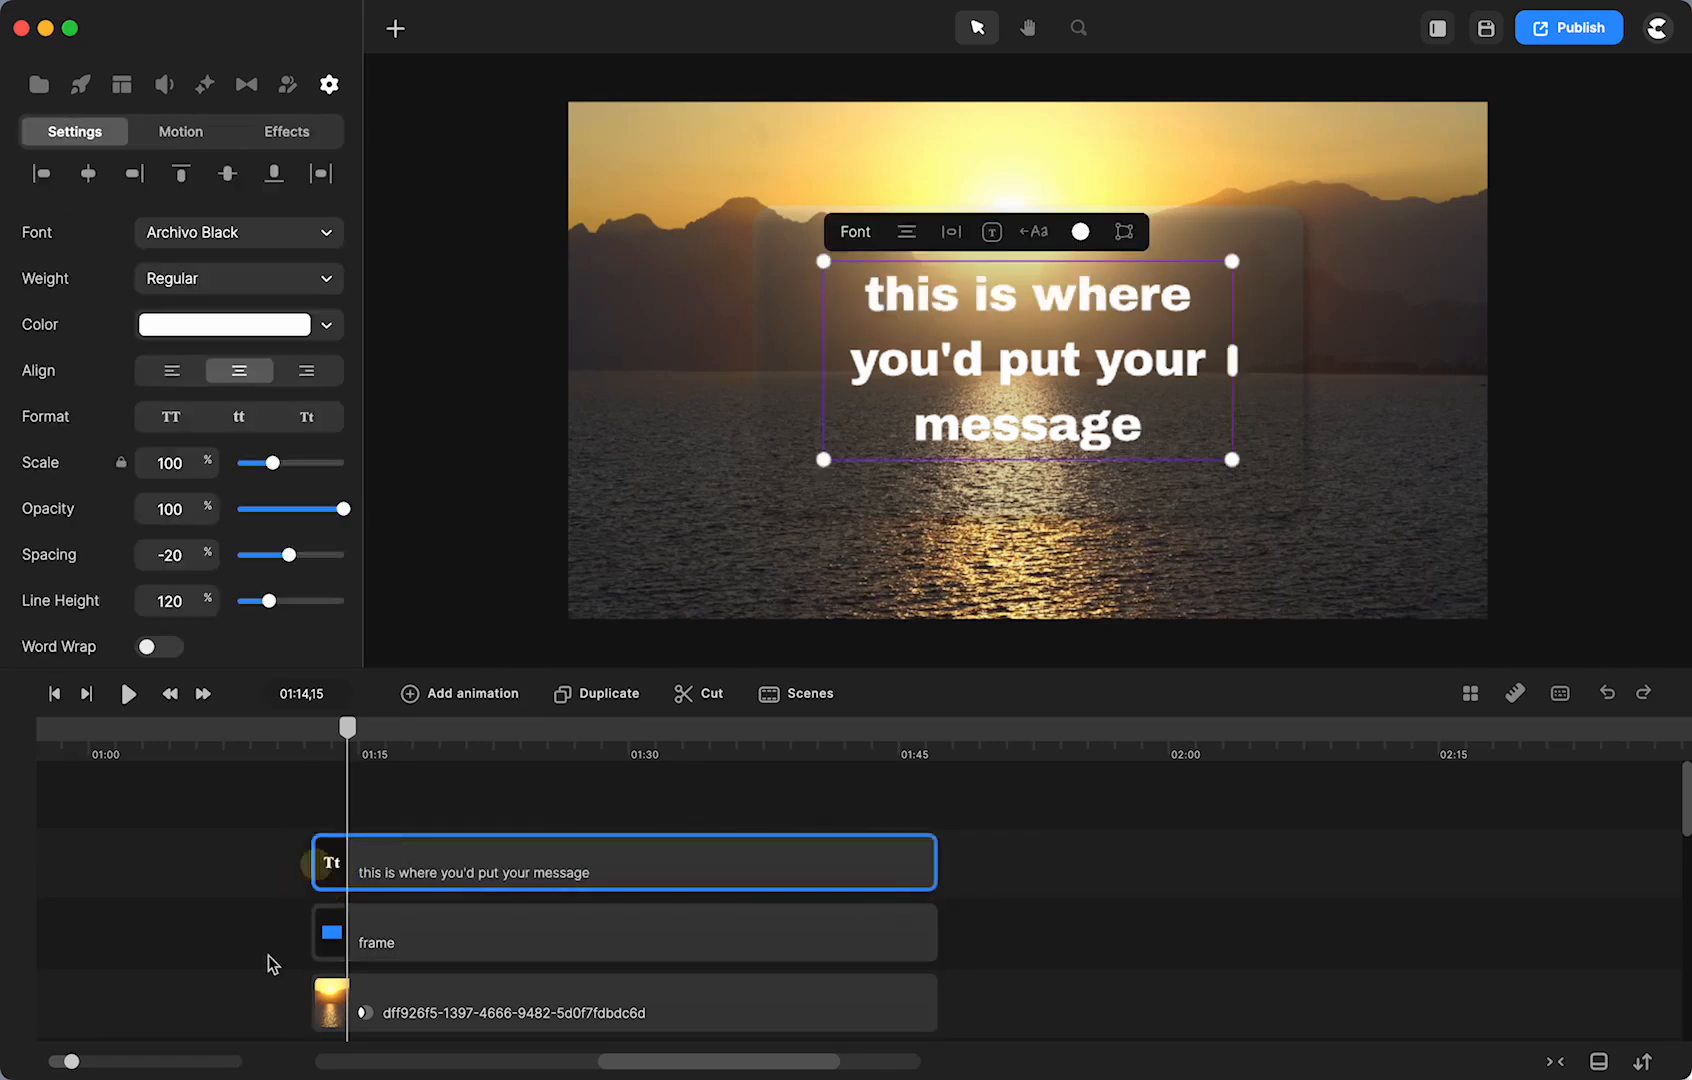
{"action": "scroll", "coordinate": [265, 952], "scroll_direction": "down", "scroll_amount": 2}
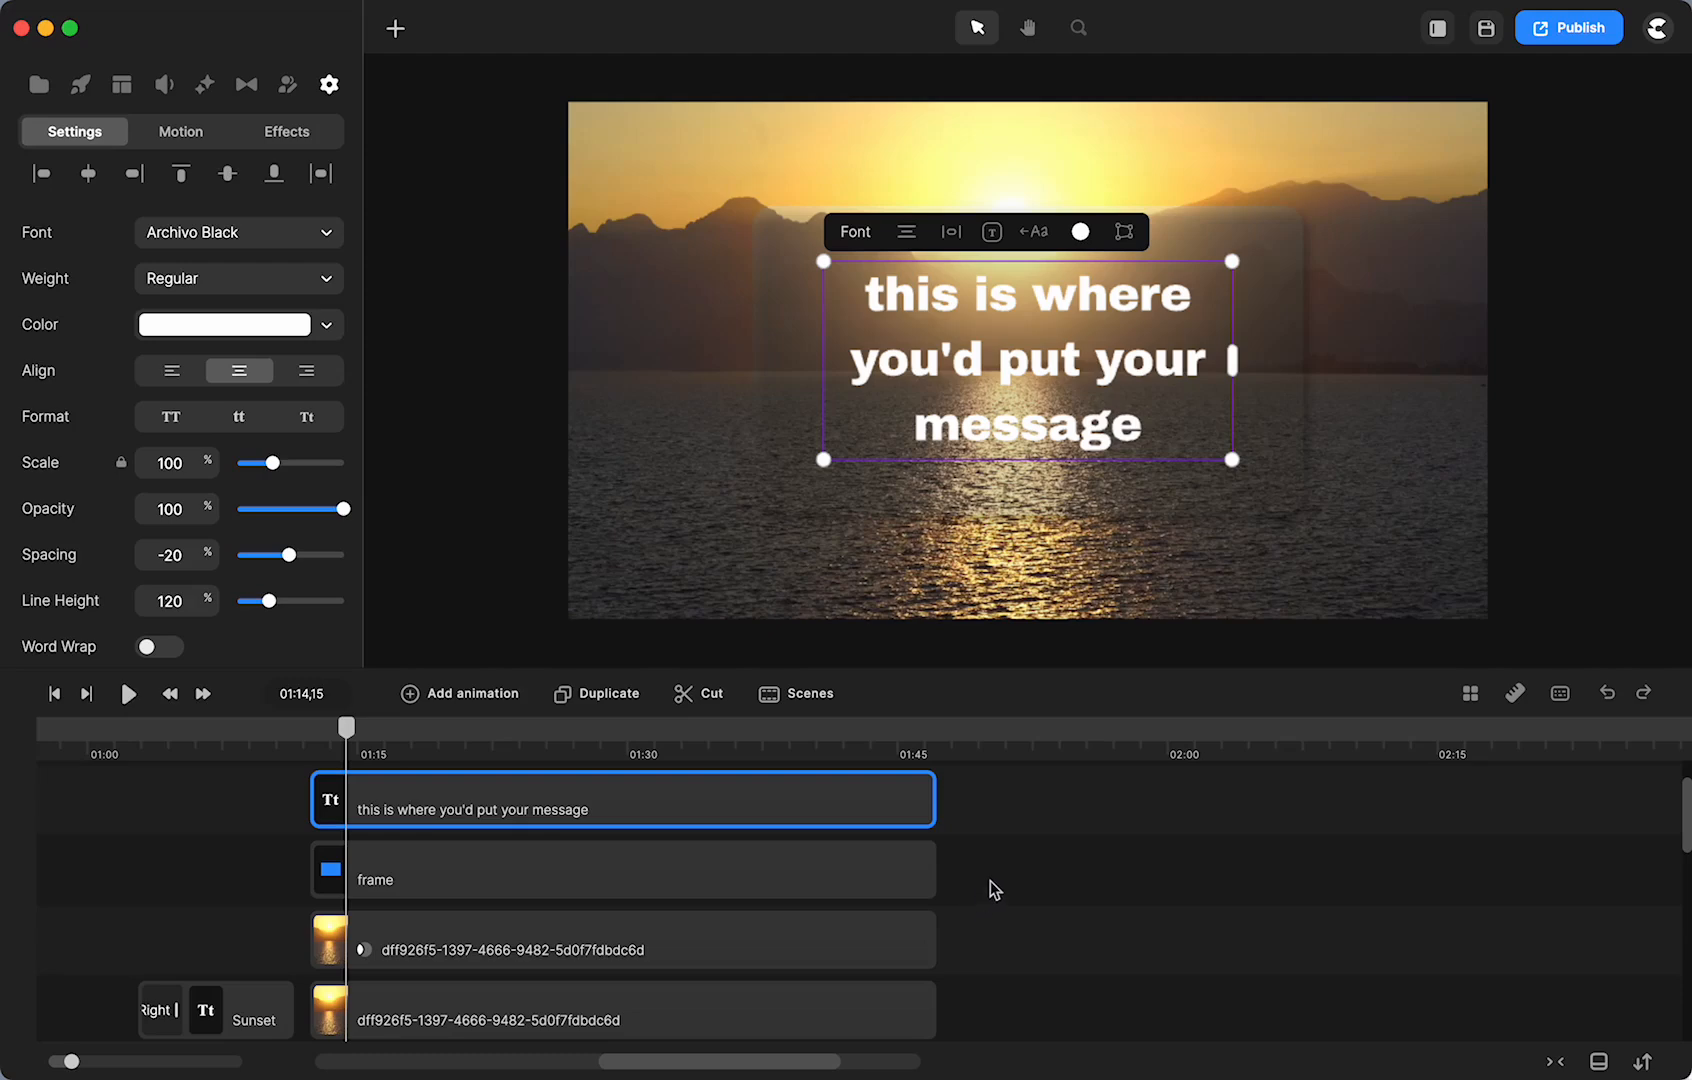
- Select the text, frame and sunset video clips and group them with Cmd+G
{"action": "left_click", "coordinate": [988, 880]}
{"action": "left_click_drag", "start_coordinate": [942, 866], "coordinate": [909, 798]}
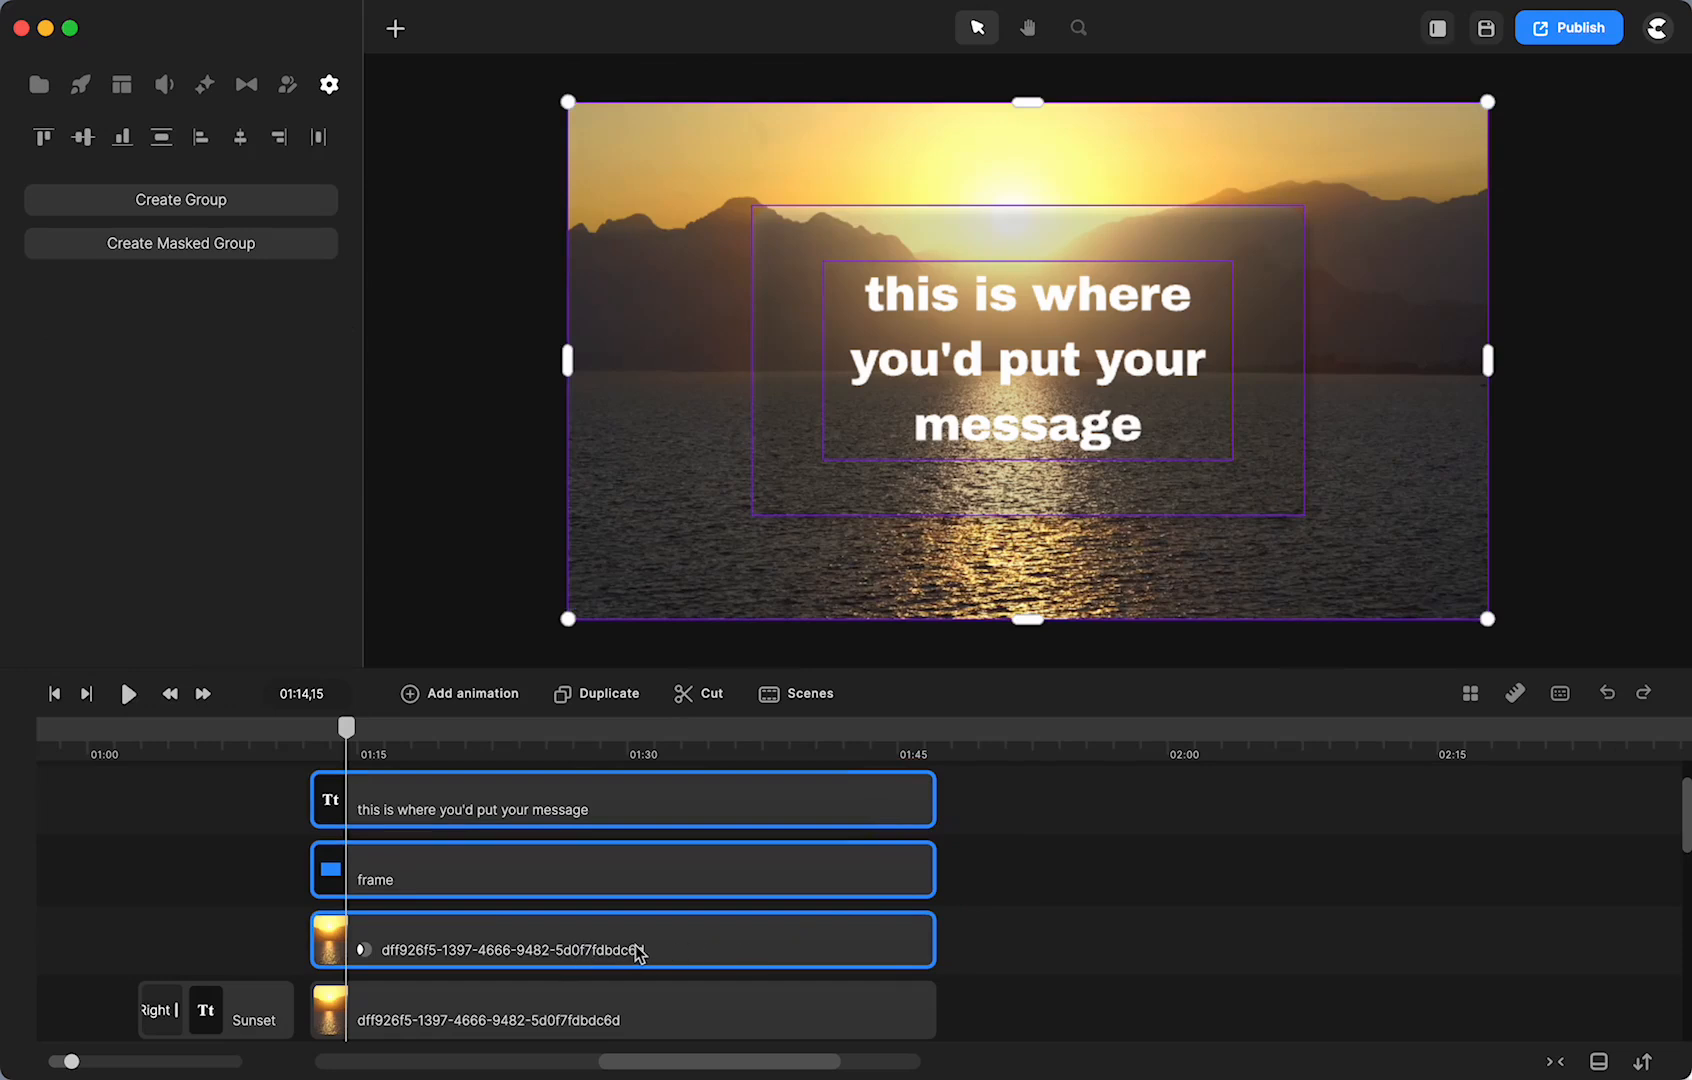
{"action": "left_click_drag", "start_coordinate": [638, 953], "coordinate": [628, 878]}
{"action": "key", "text": "super+g"}
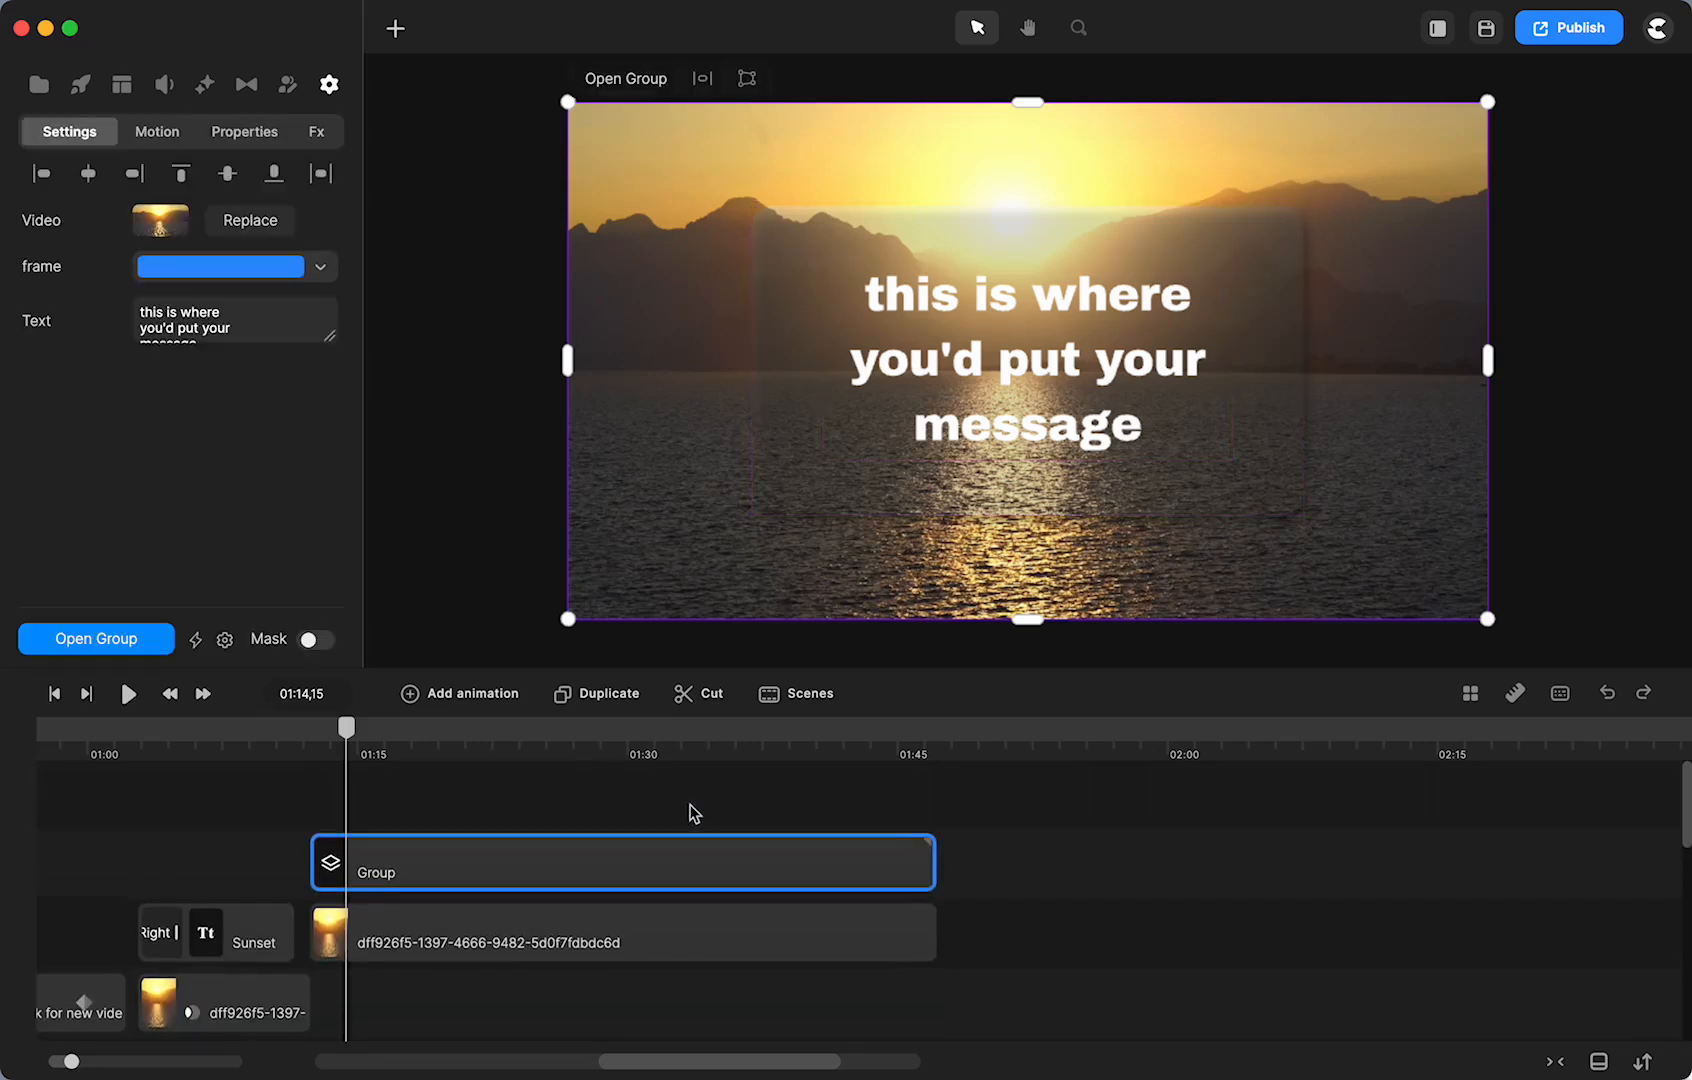
- Position the Group clip so it starts around 01:13
{"action": "left_click_drag", "start_coordinate": [442, 884], "coordinate": [541, 890]}
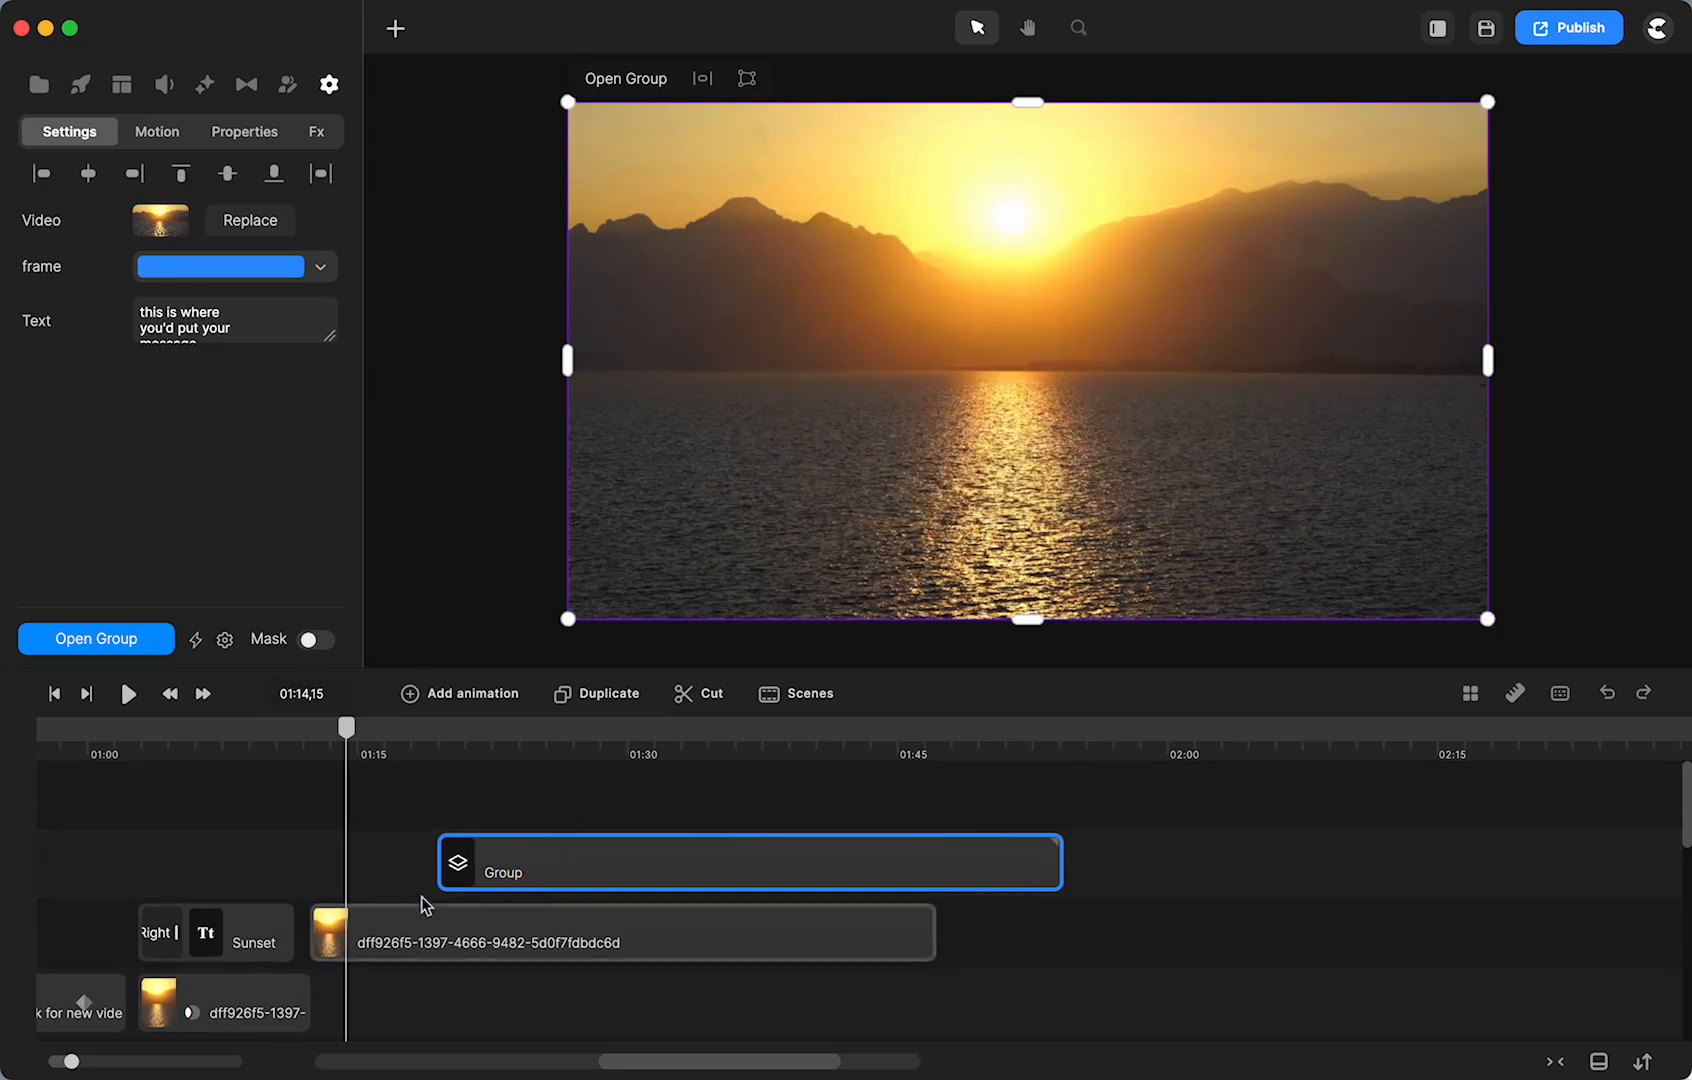
{"action": "left_click", "coordinate": [432, 946]}
{"action": "left_click_drag", "start_coordinate": [565, 870], "coordinate": [453, 865]}
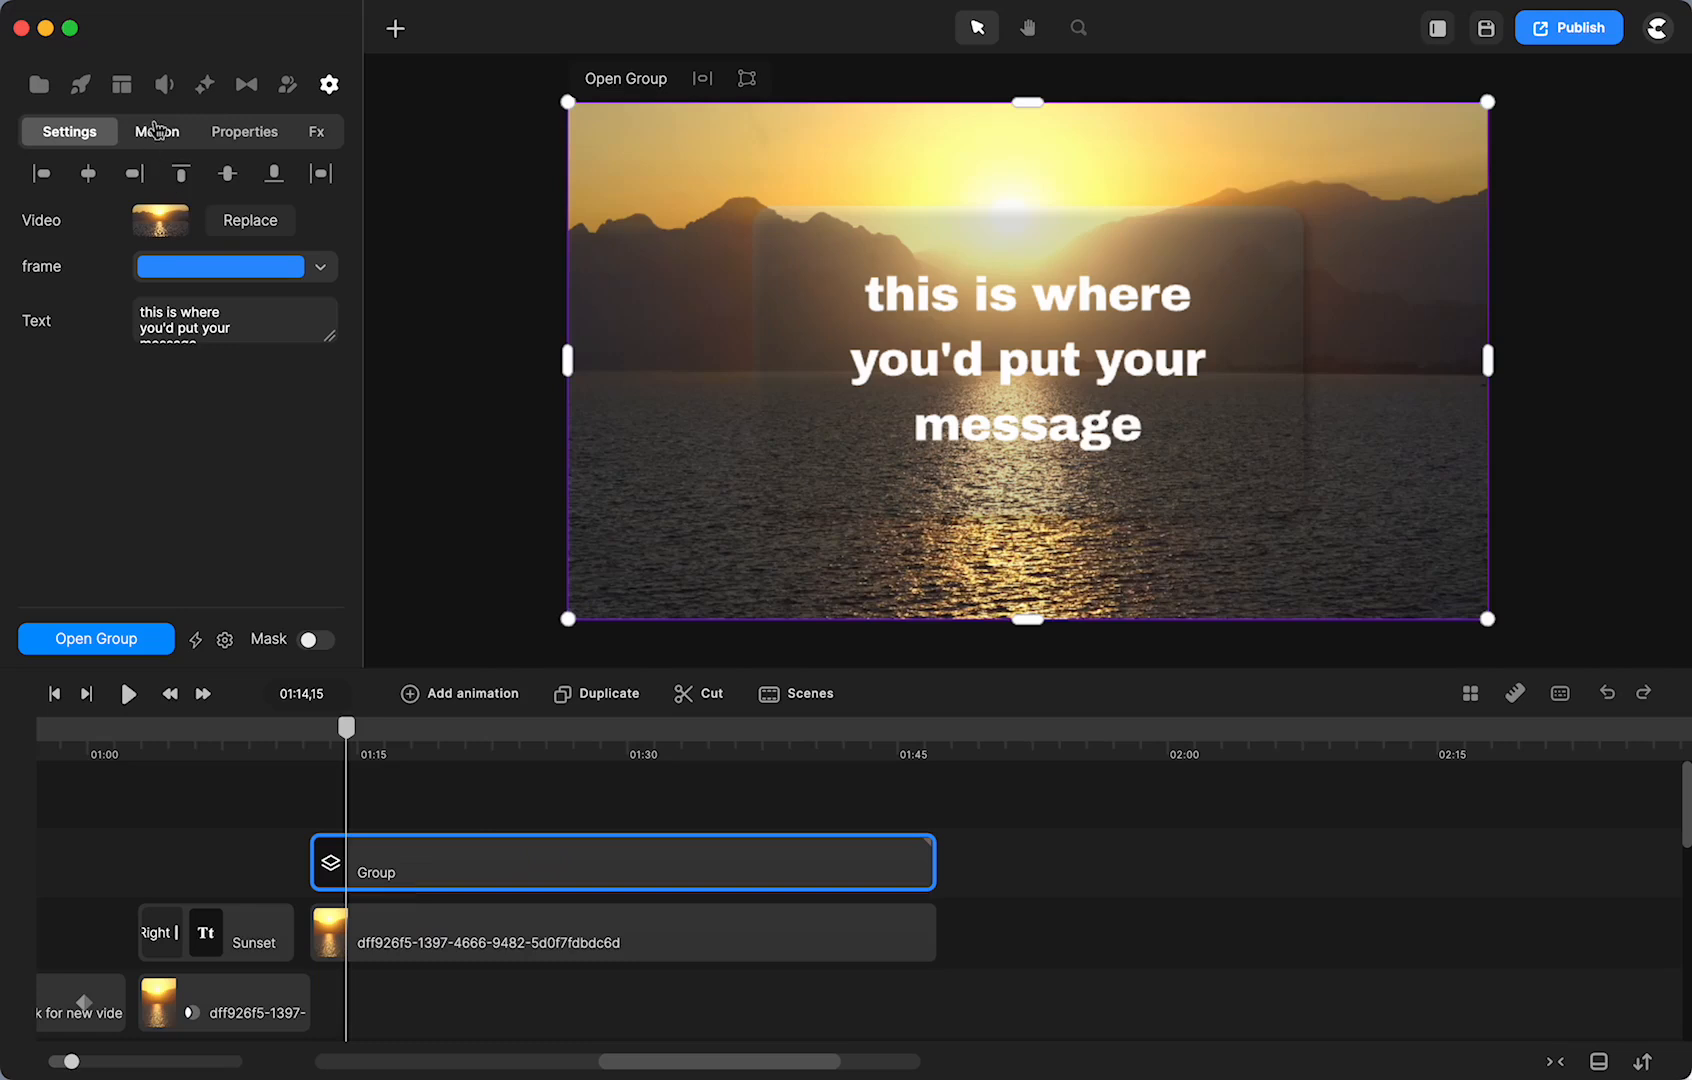
- Give the group a Fade In entrance and lengthen its fade block
{"action": "left_click", "coordinate": [155, 131]}
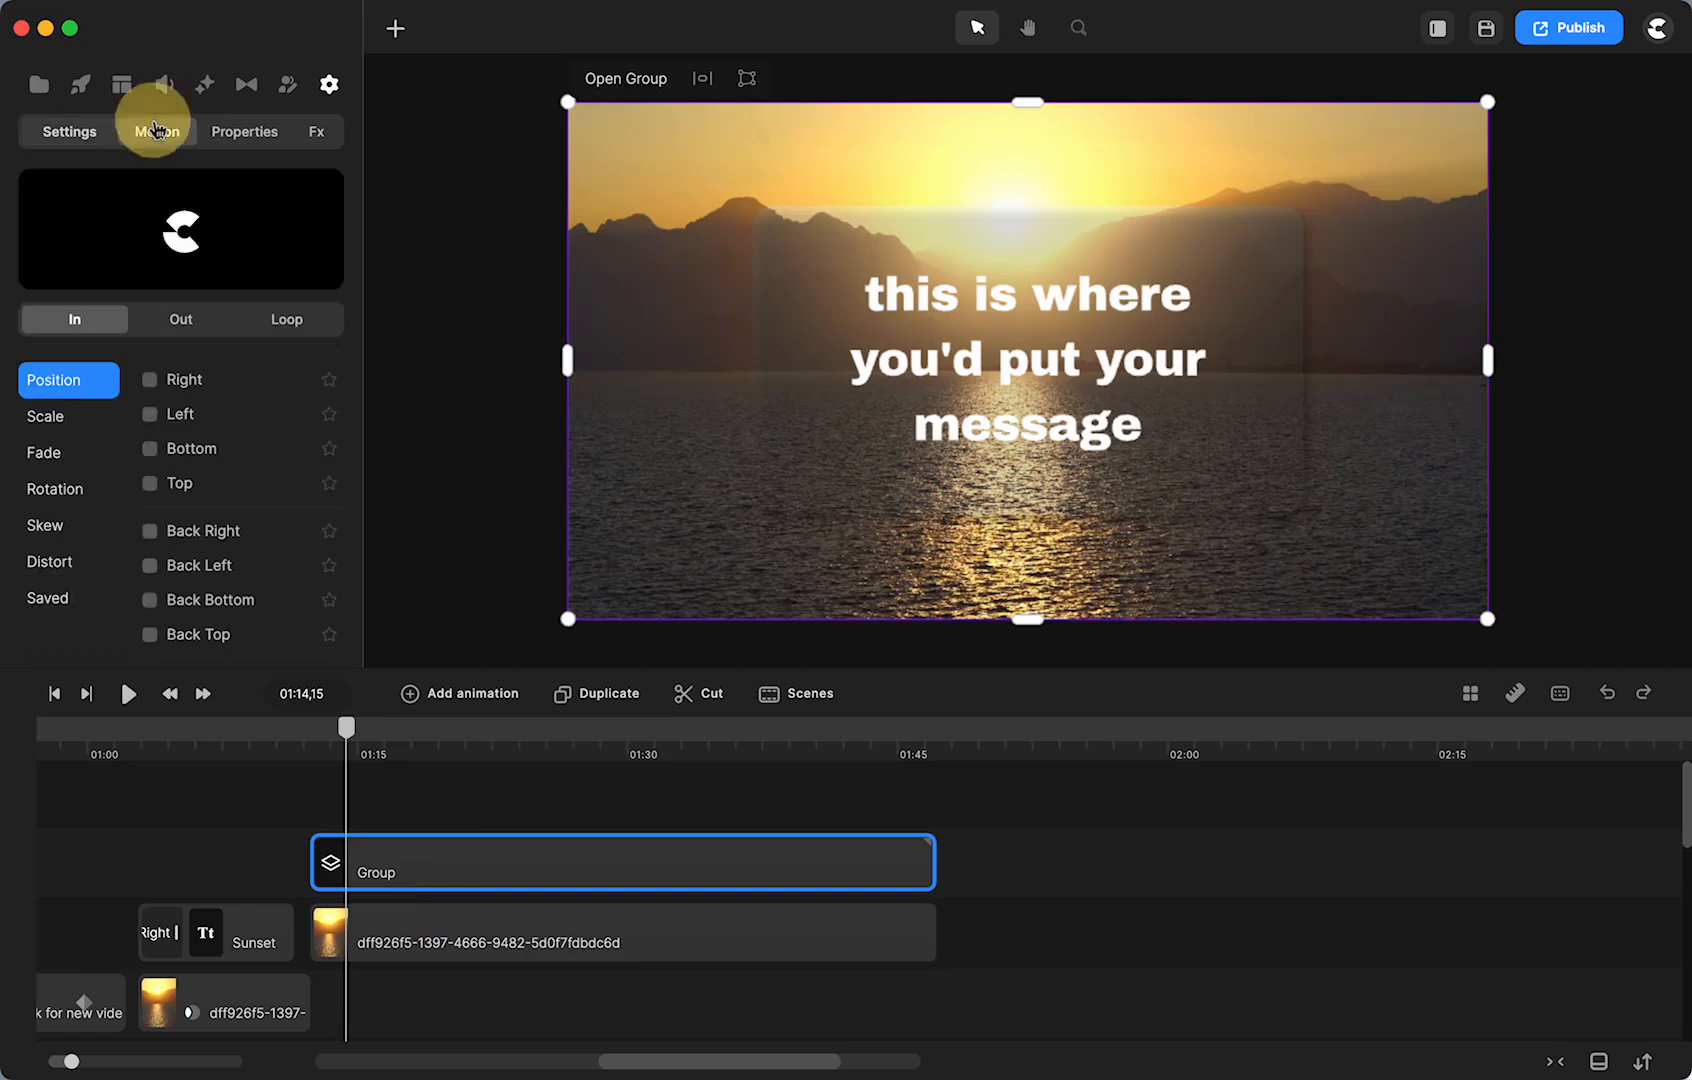
{"action": "left_click", "coordinate": [44, 454]}
{"action": "left_click", "coordinate": [147, 385]}
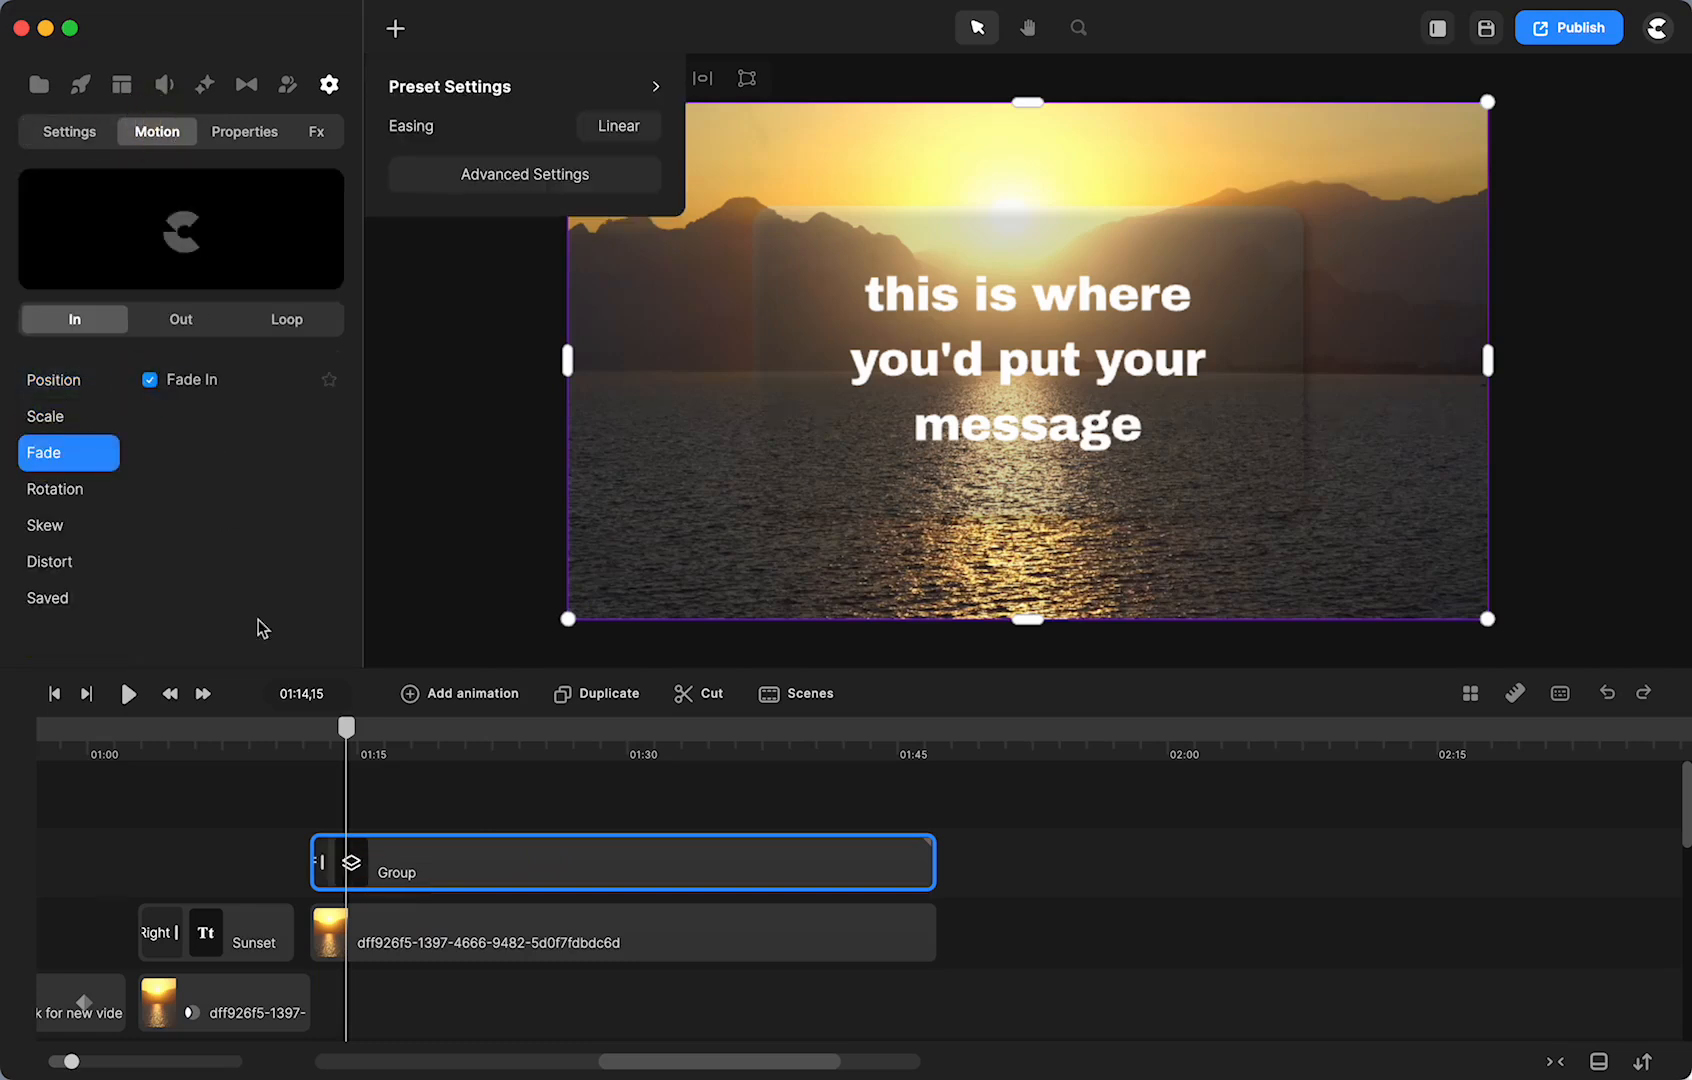
{"action": "left_click", "coordinate": [358, 864]}
{"action": "left_click_drag", "start_coordinate": [358, 864], "coordinate": [450, 865]}
- Align the group with the sunset video near 01:12 and play back the fade-in
{"action": "scroll", "coordinate": [655, 948], "scroll_direction": "left", "scroll_amount": 4}
{"action": "scroll", "coordinate": [655, 948], "scroll_direction": "left", "scroll_amount": 2}
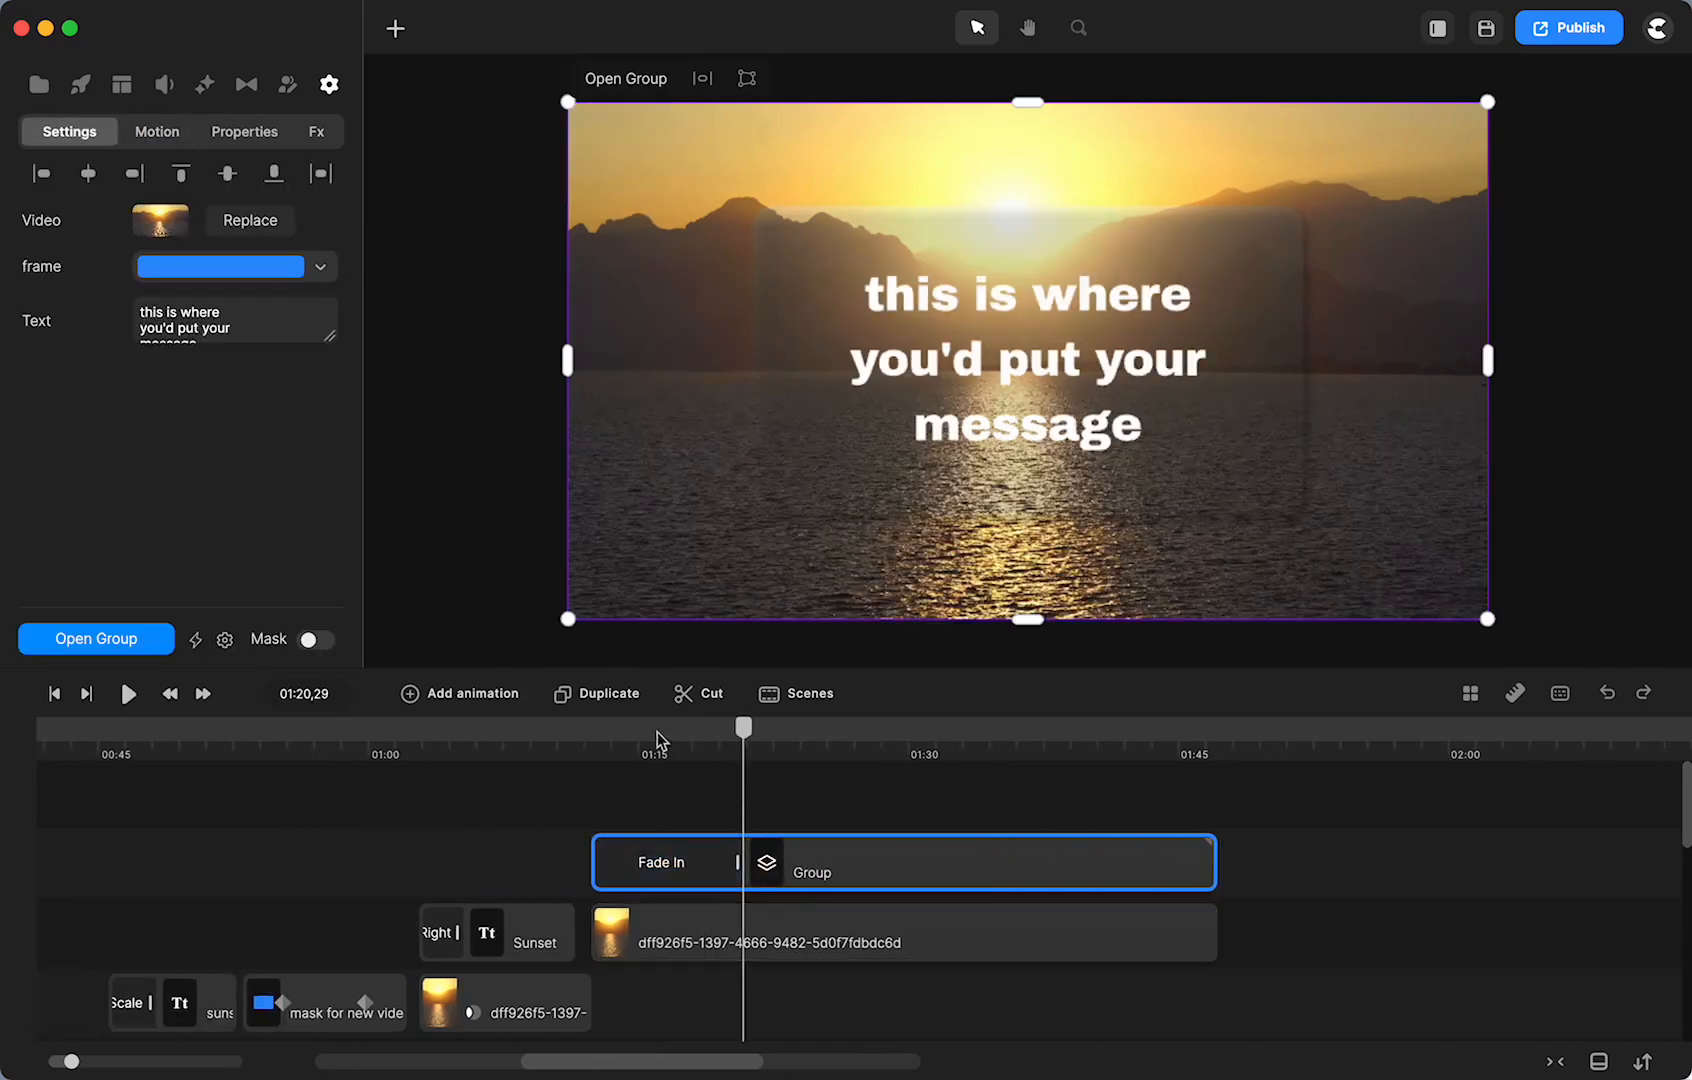
{"action": "left_click", "coordinate": [587, 735]}
{"action": "left_click_drag", "start_coordinate": [797, 884], "coordinate": [839, 875]}
{"action": "scroll", "coordinate": [716, 911], "scroll_direction": "left", "scroll_amount": 15}
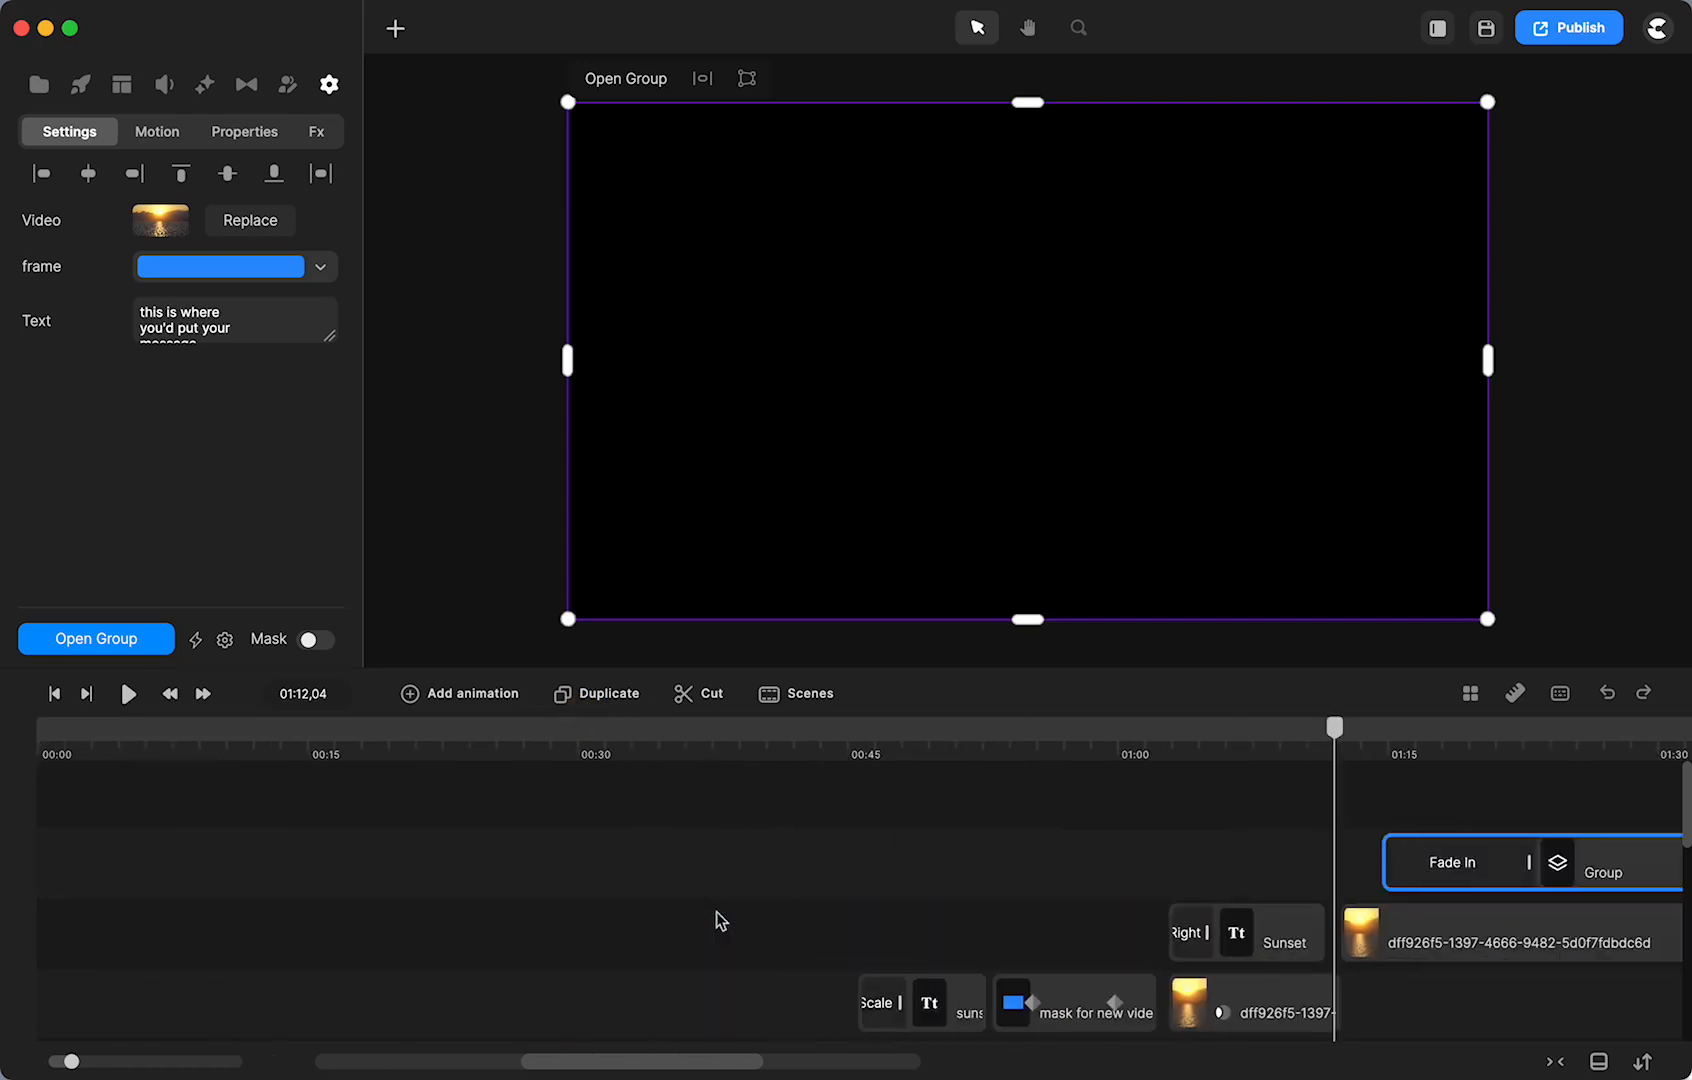
{"action": "scroll", "coordinate": [716, 911], "scroll_direction": "down", "scroll_amount": 5}
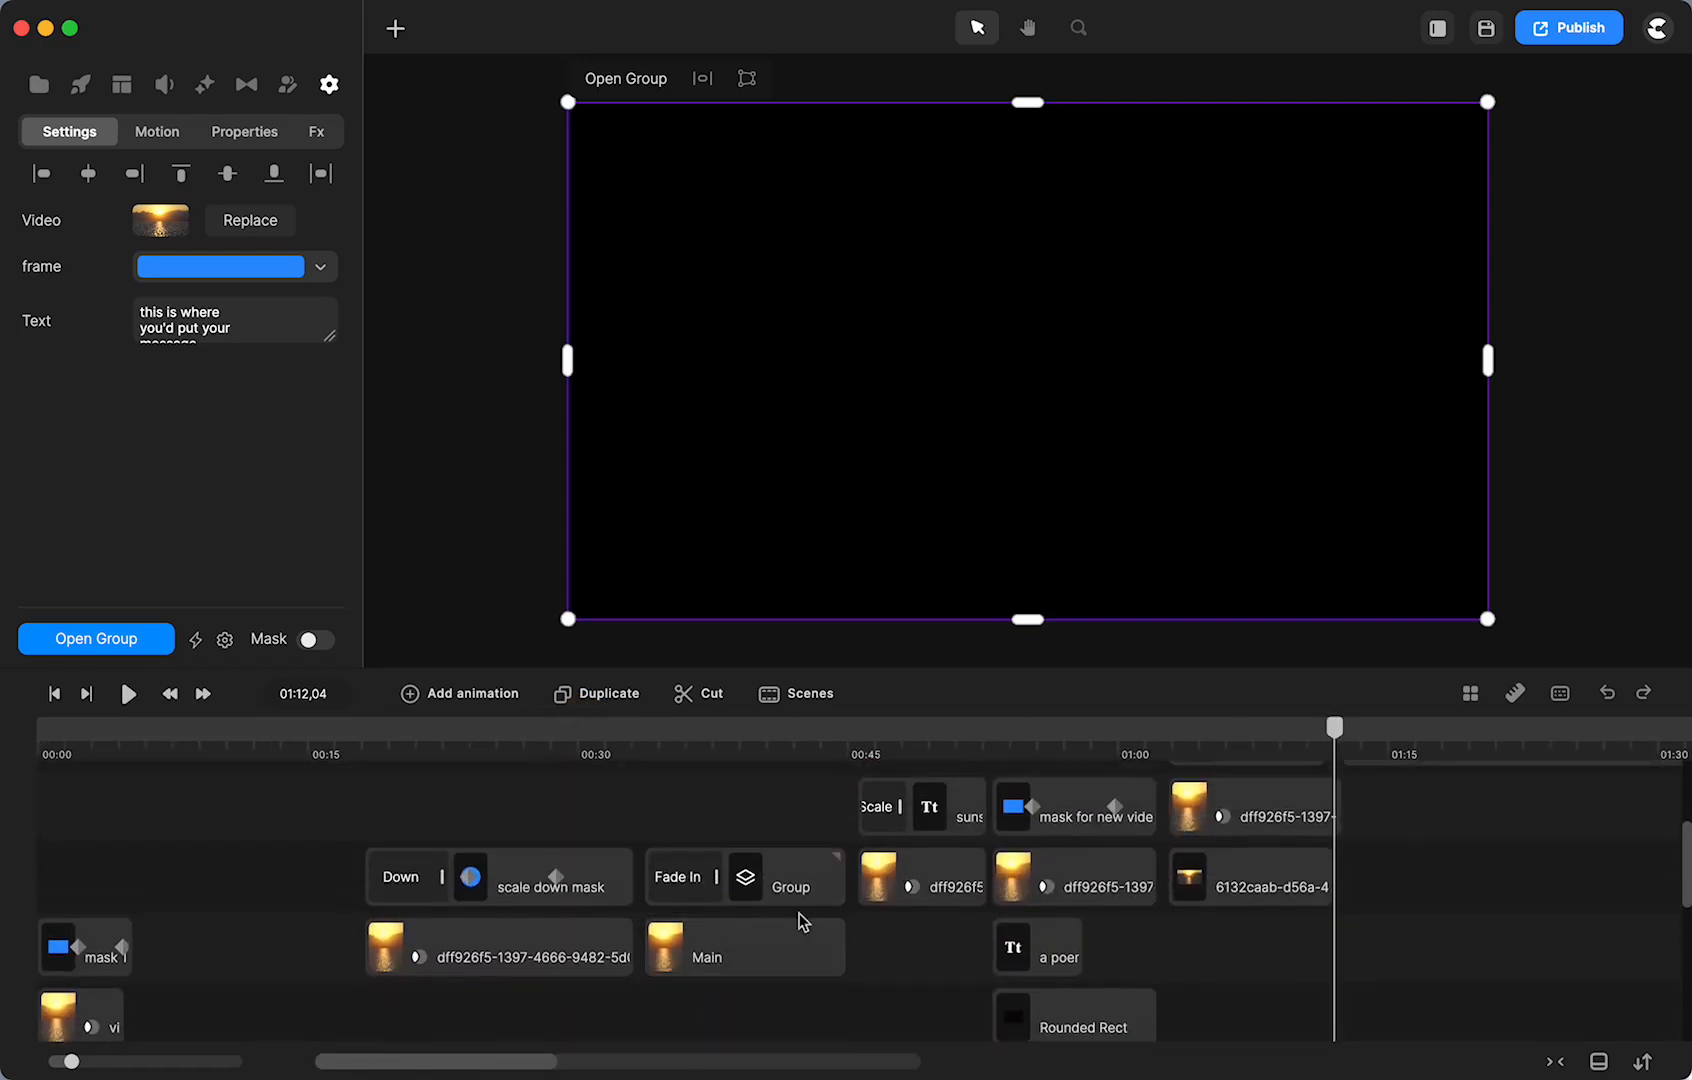
{"action": "scroll", "coordinate": [798, 895], "scroll_direction": "up", "scroll_amount": 3}
{"action": "scroll", "coordinate": [795, 893], "scroll_direction": "right", "scroll_amount": 10}
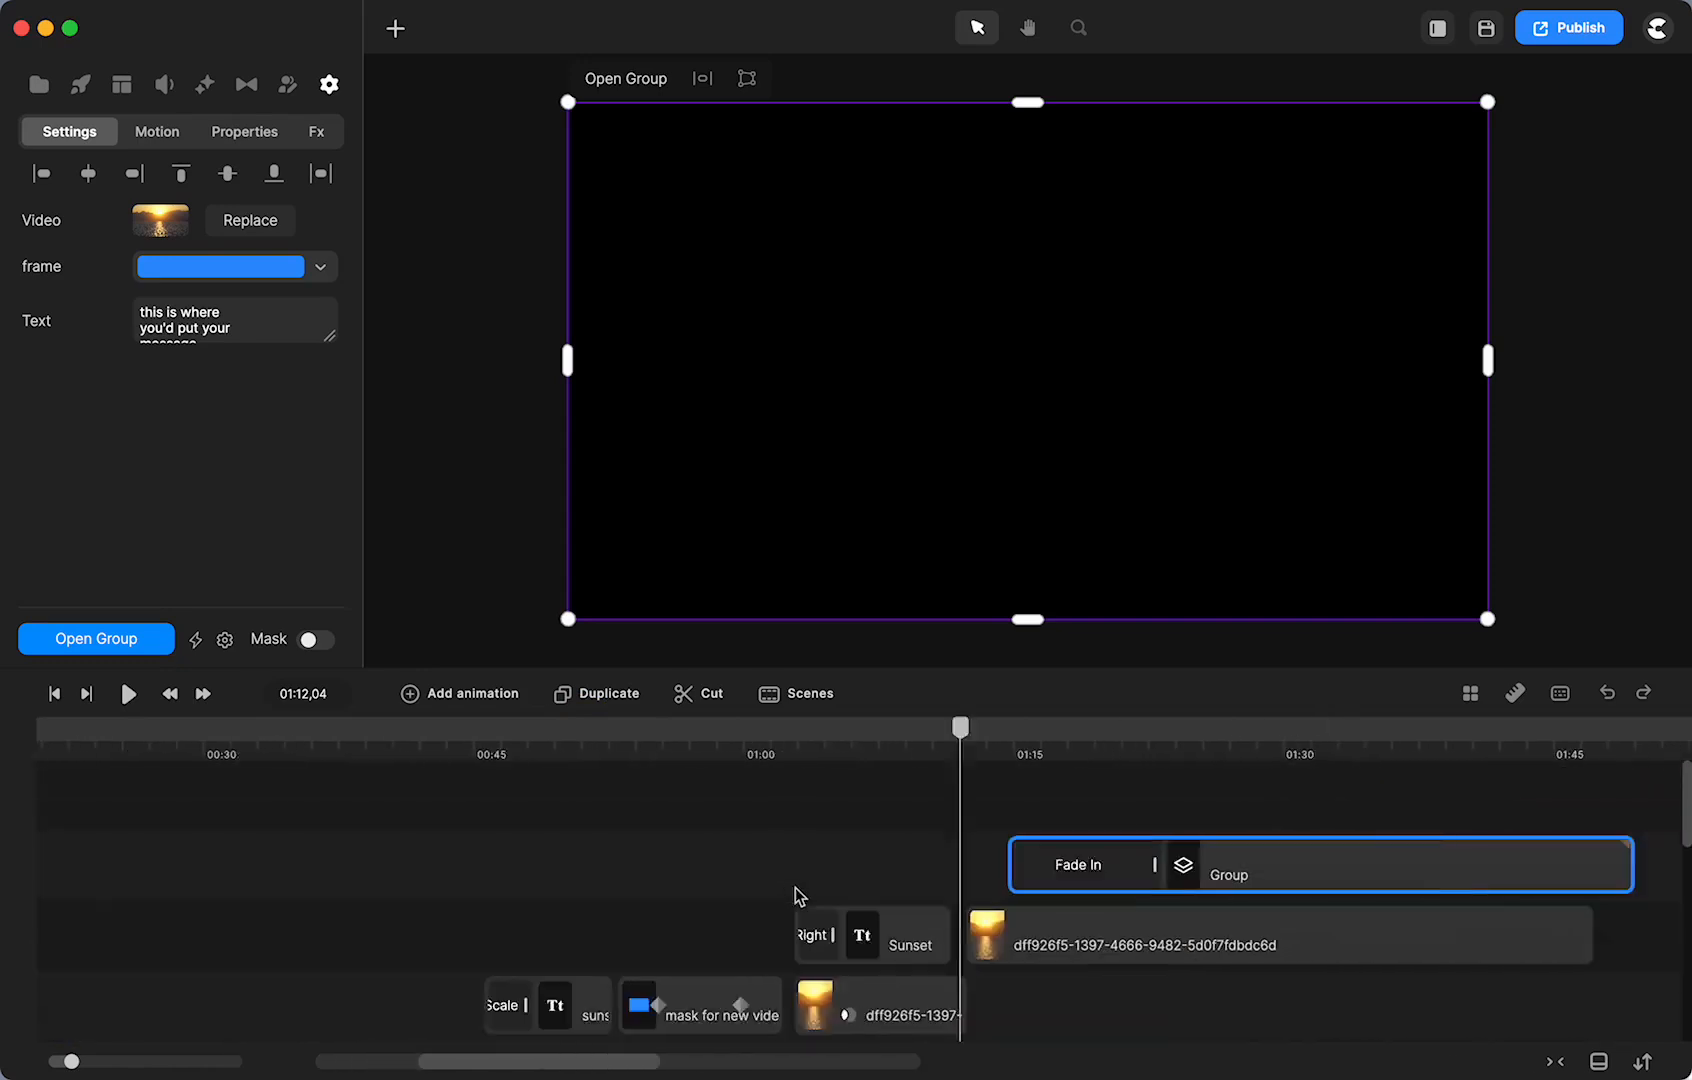
{"action": "left_click_drag", "start_coordinate": [831, 870], "coordinate": [739, 870]}
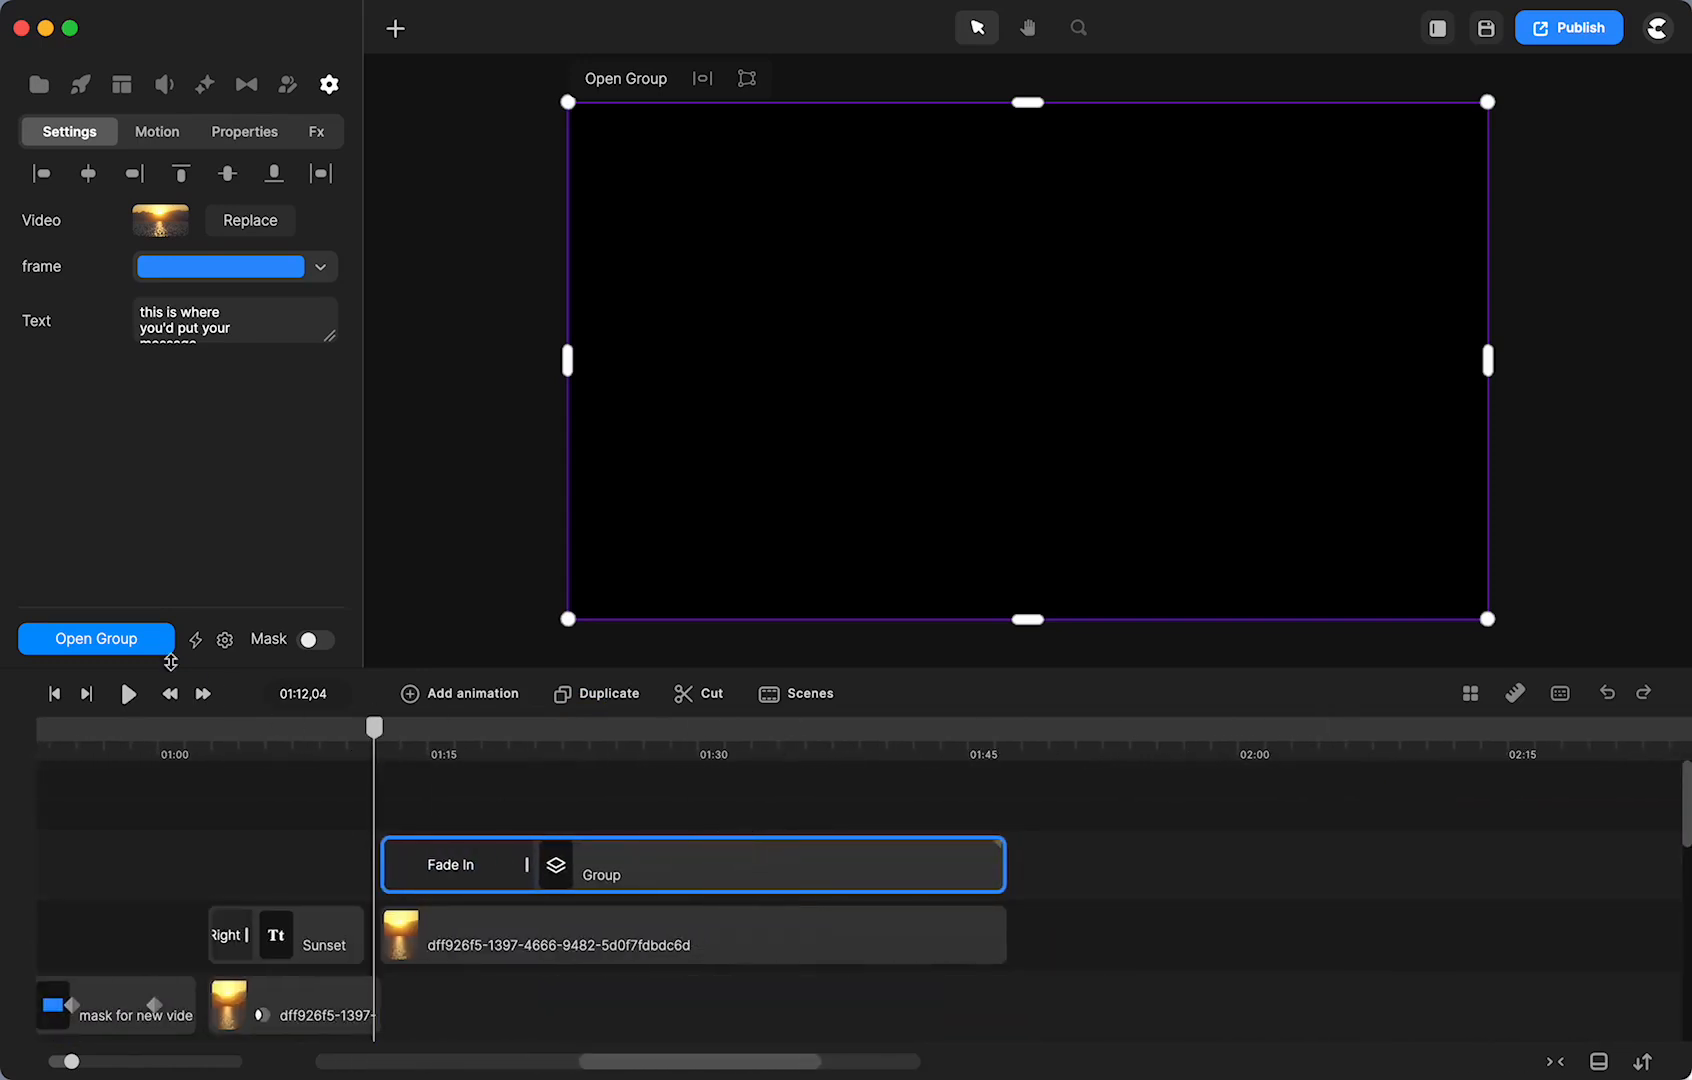
{"action": "left_click", "coordinate": [128, 694]}
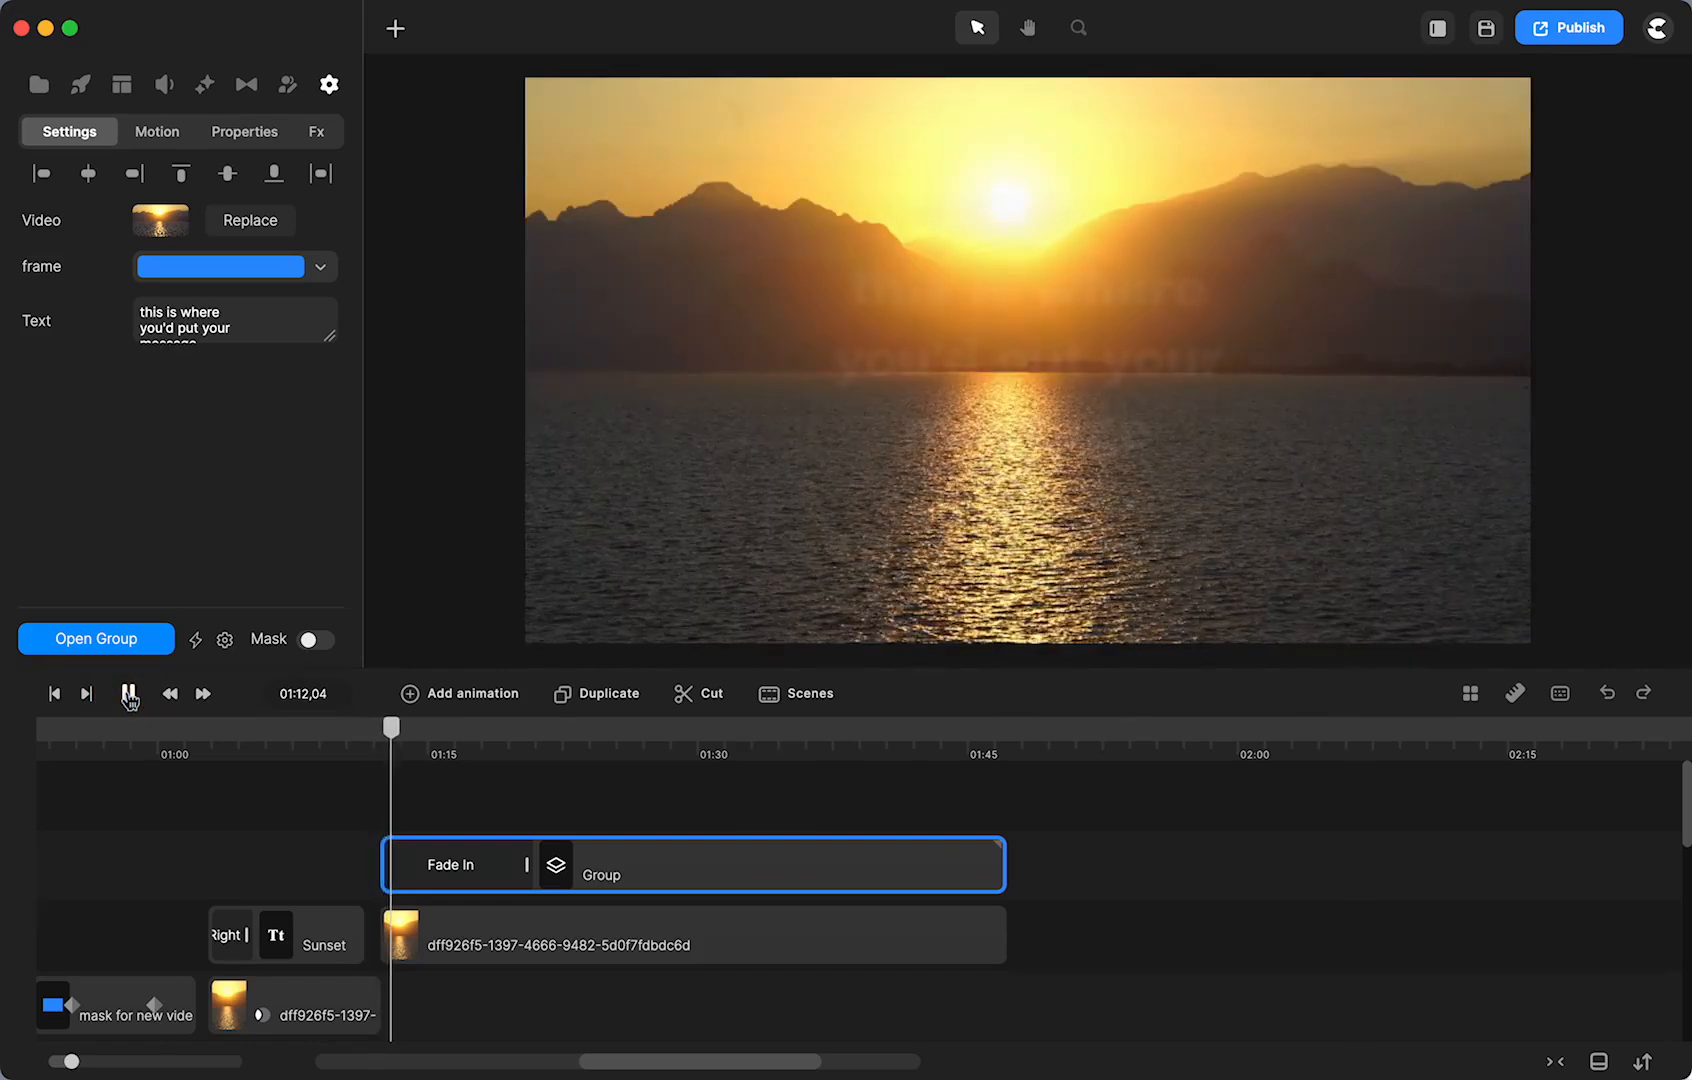
{"action": "left_click", "coordinate": [127, 694]}
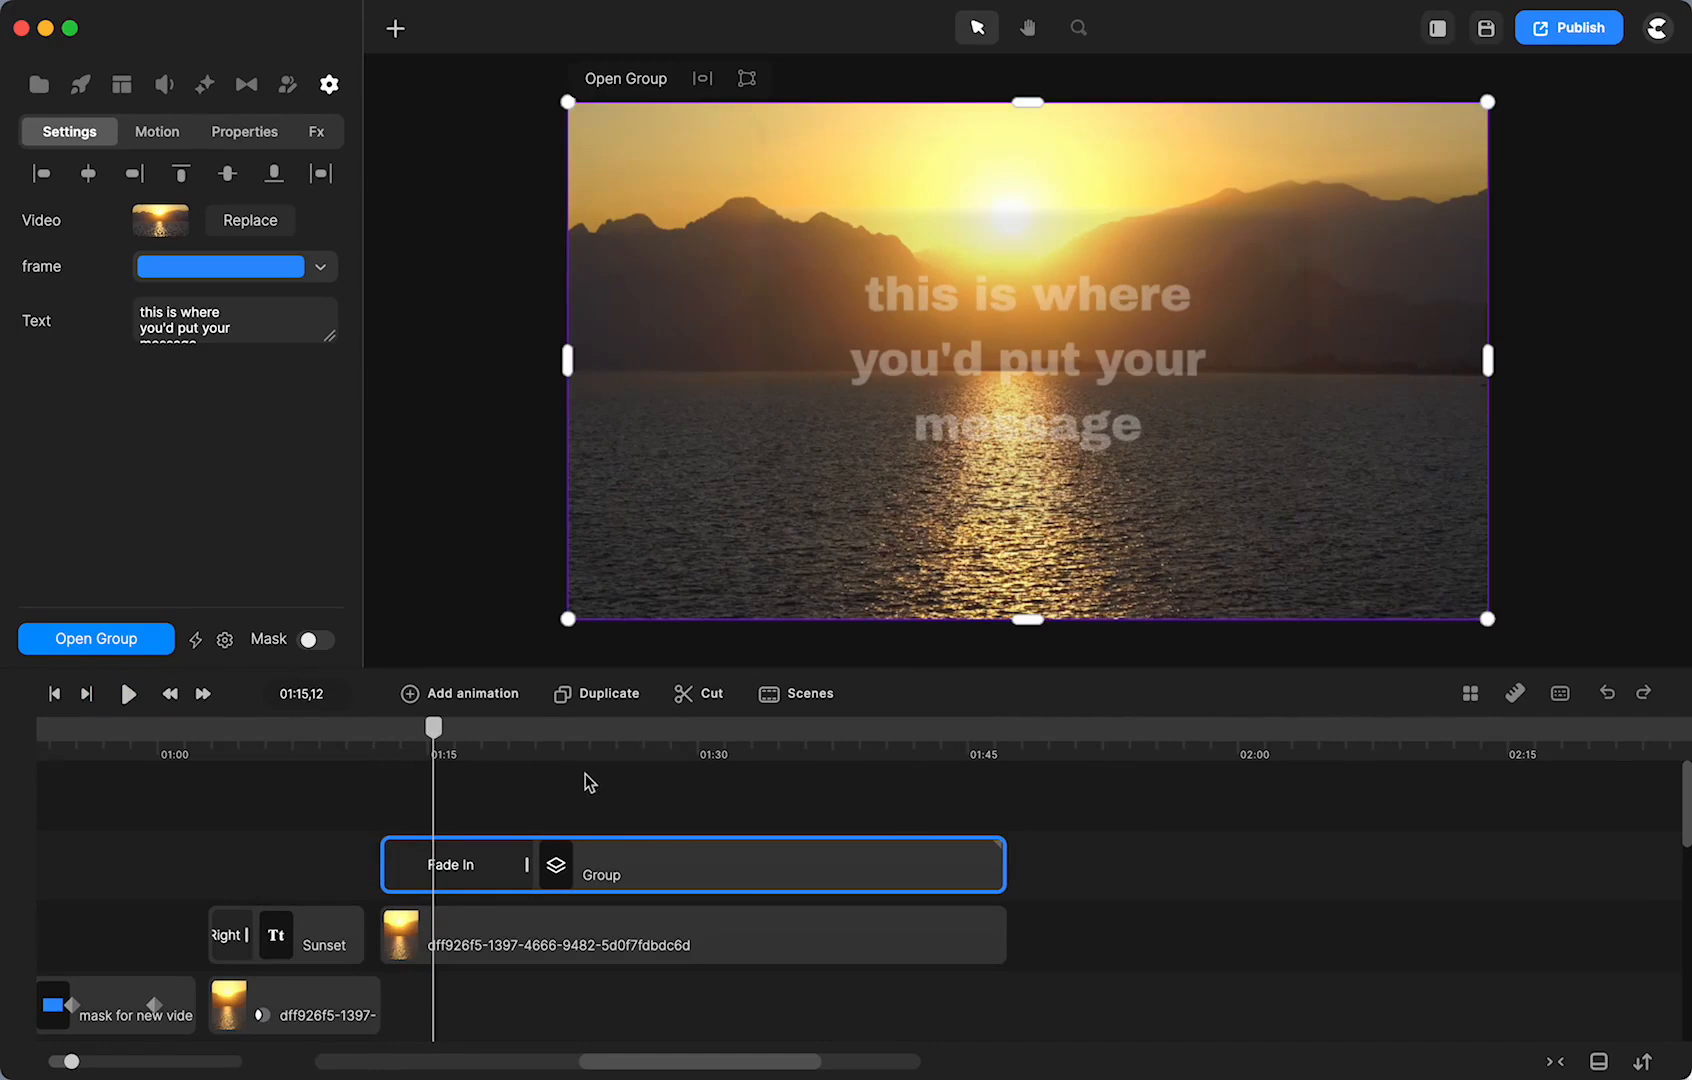
- Ungroup, set the sunset's track matte to non-inverted Alpha, then reselect the text, frame and video clips
{"action": "right_click", "coordinate": [597, 861]}
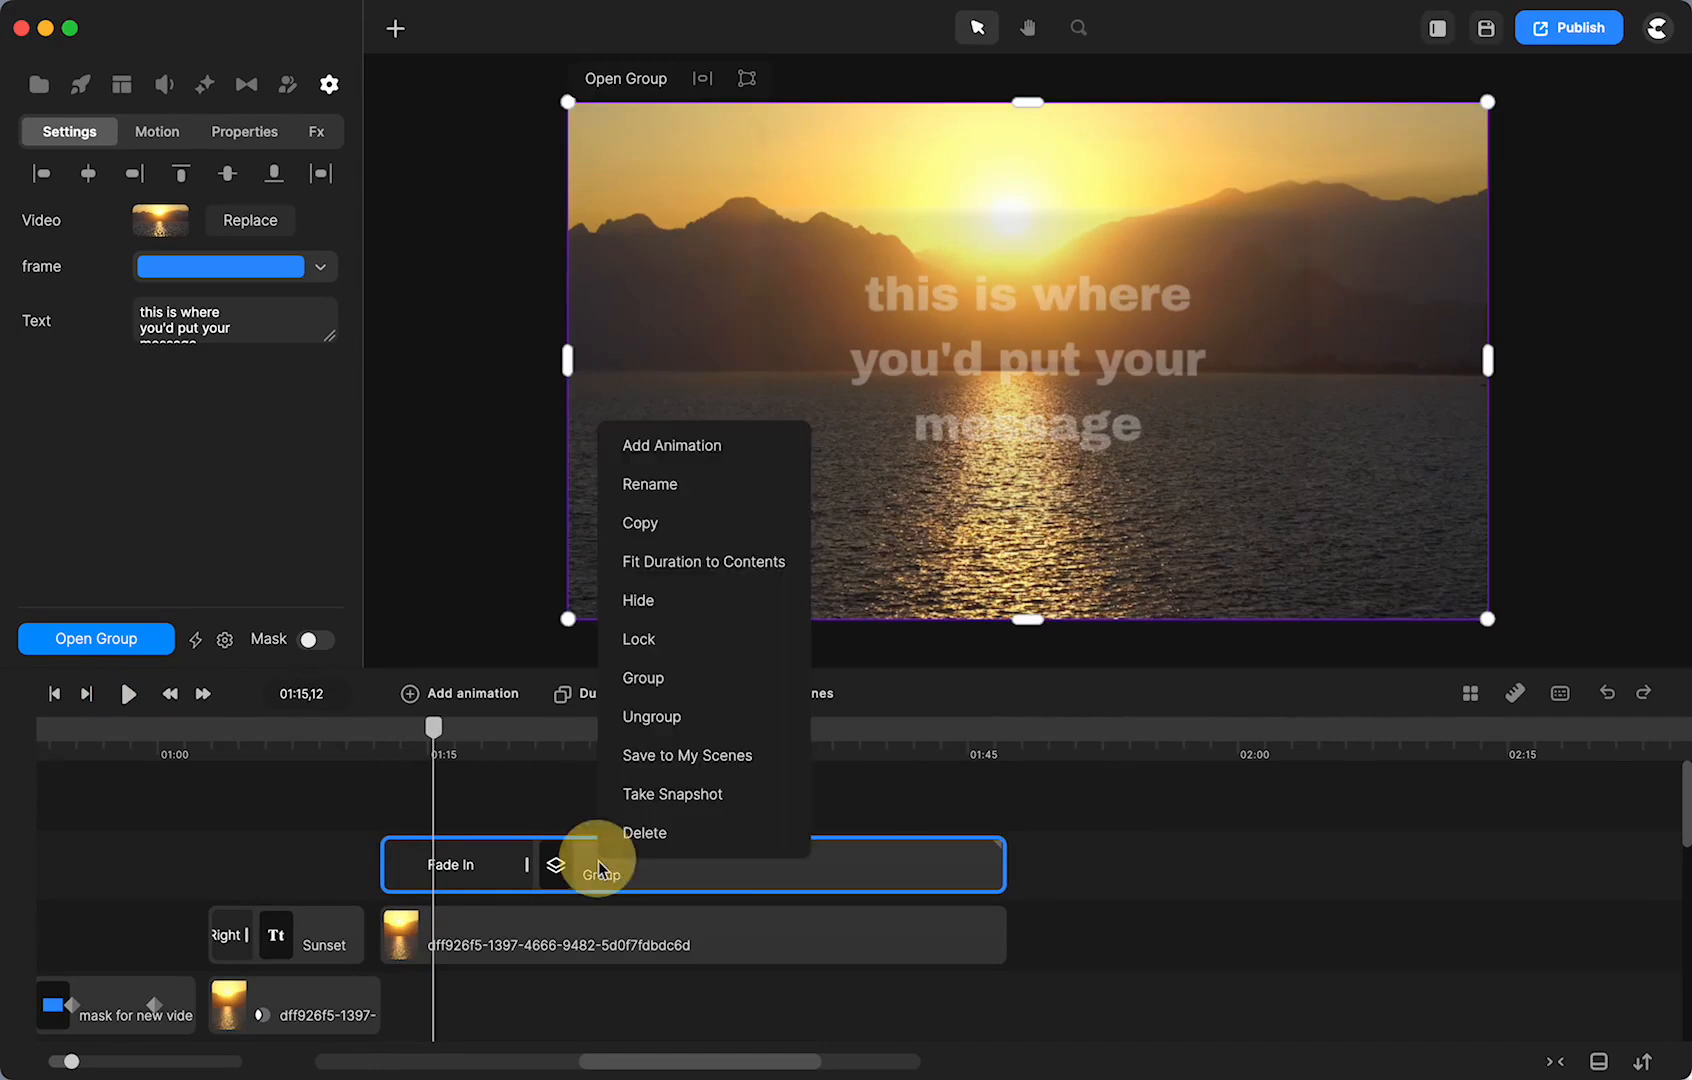
{"action": "left_click", "coordinate": [652, 717]}
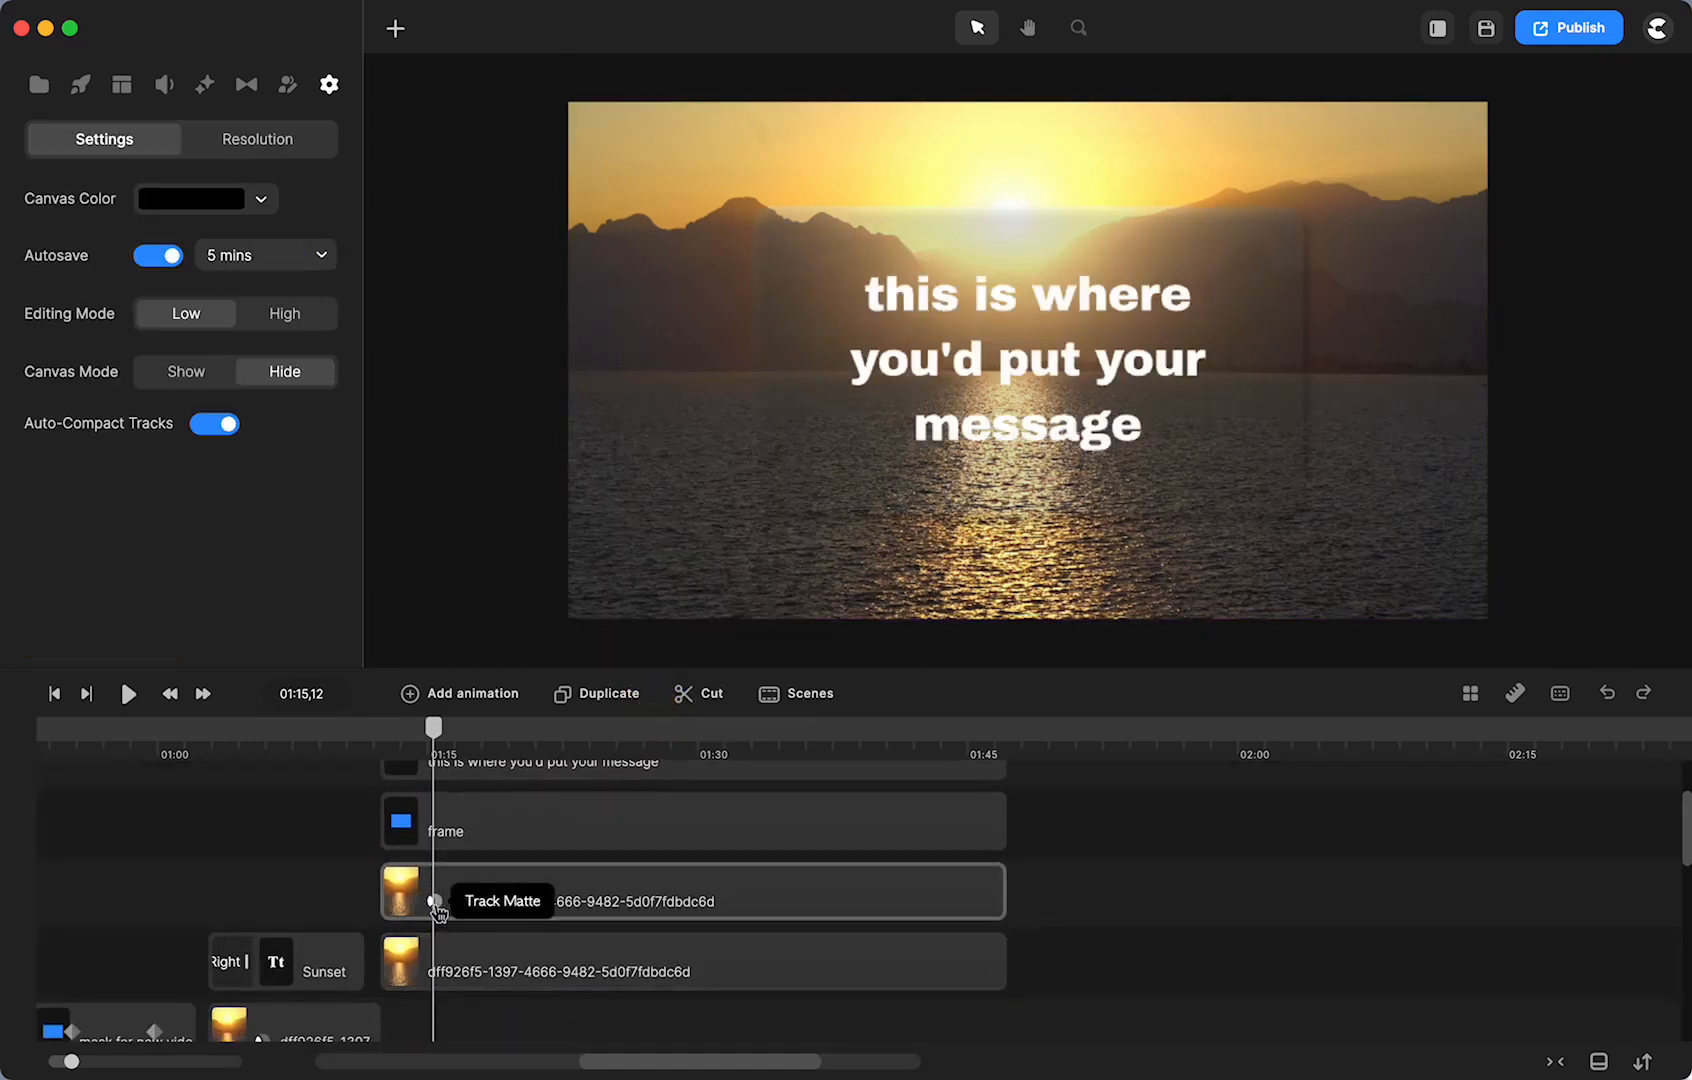
{"action": "left_click", "coordinate": [434, 901]}
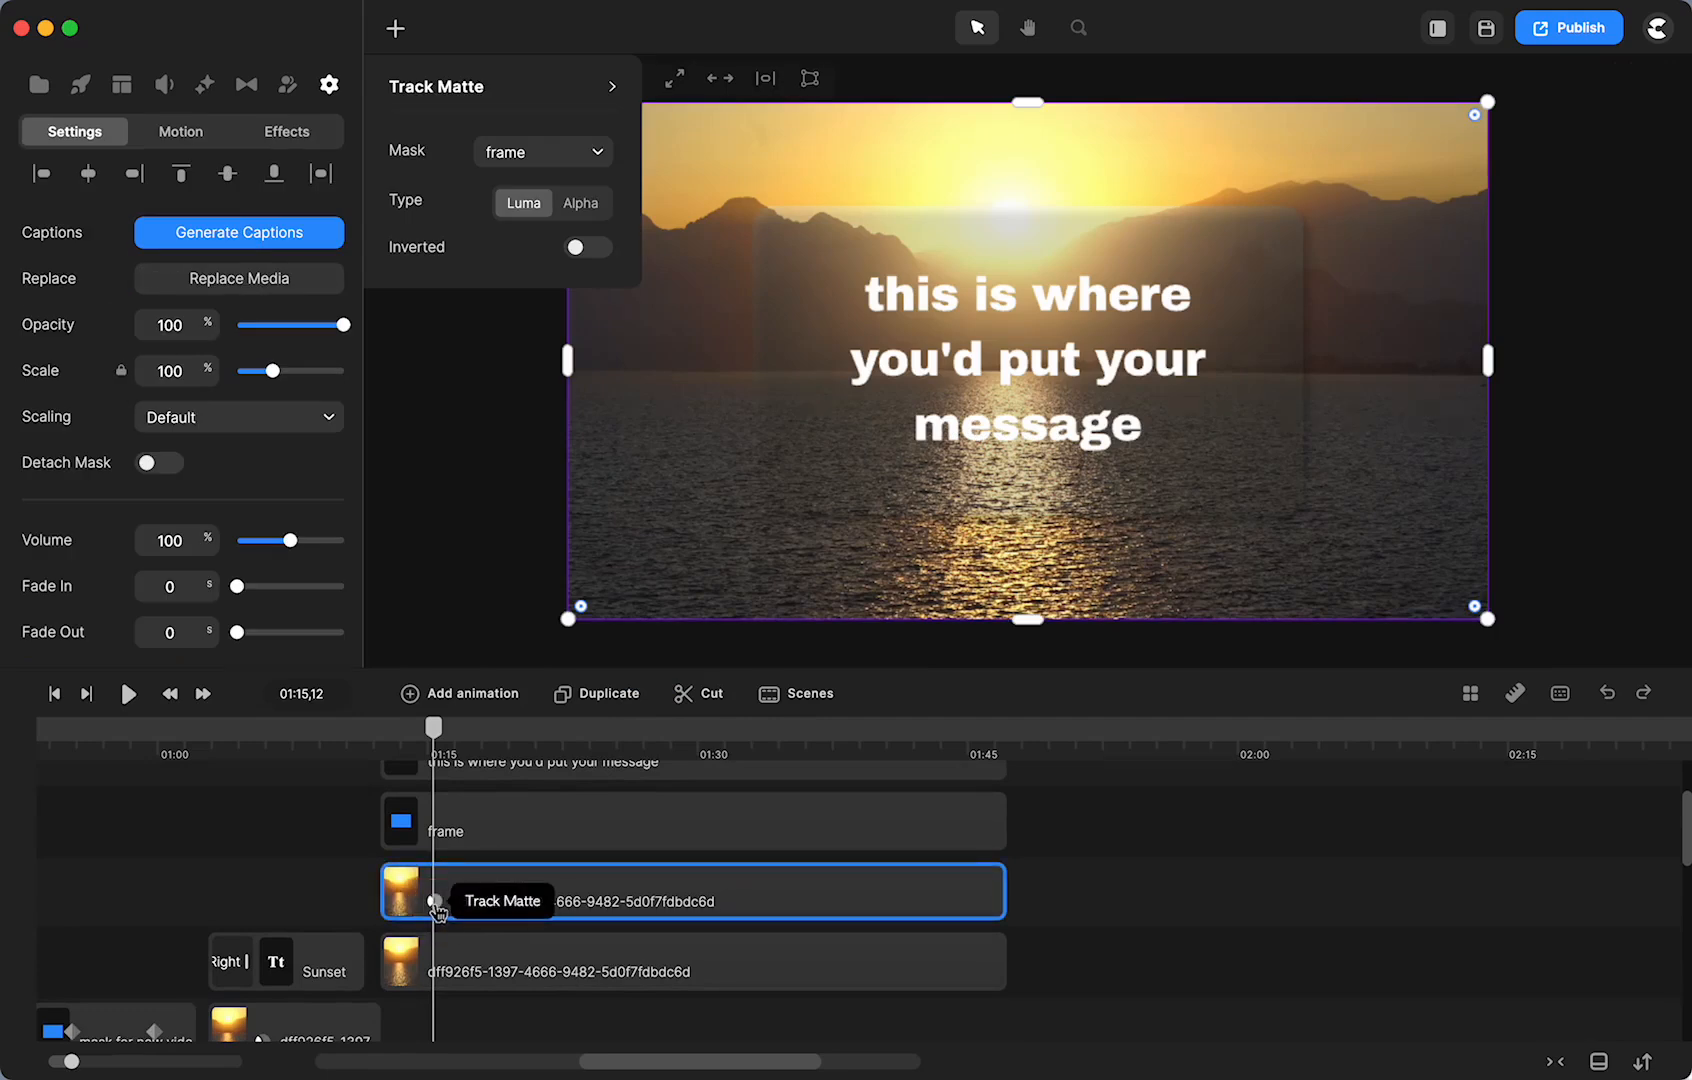
{"action": "left_click", "coordinate": [580, 203]}
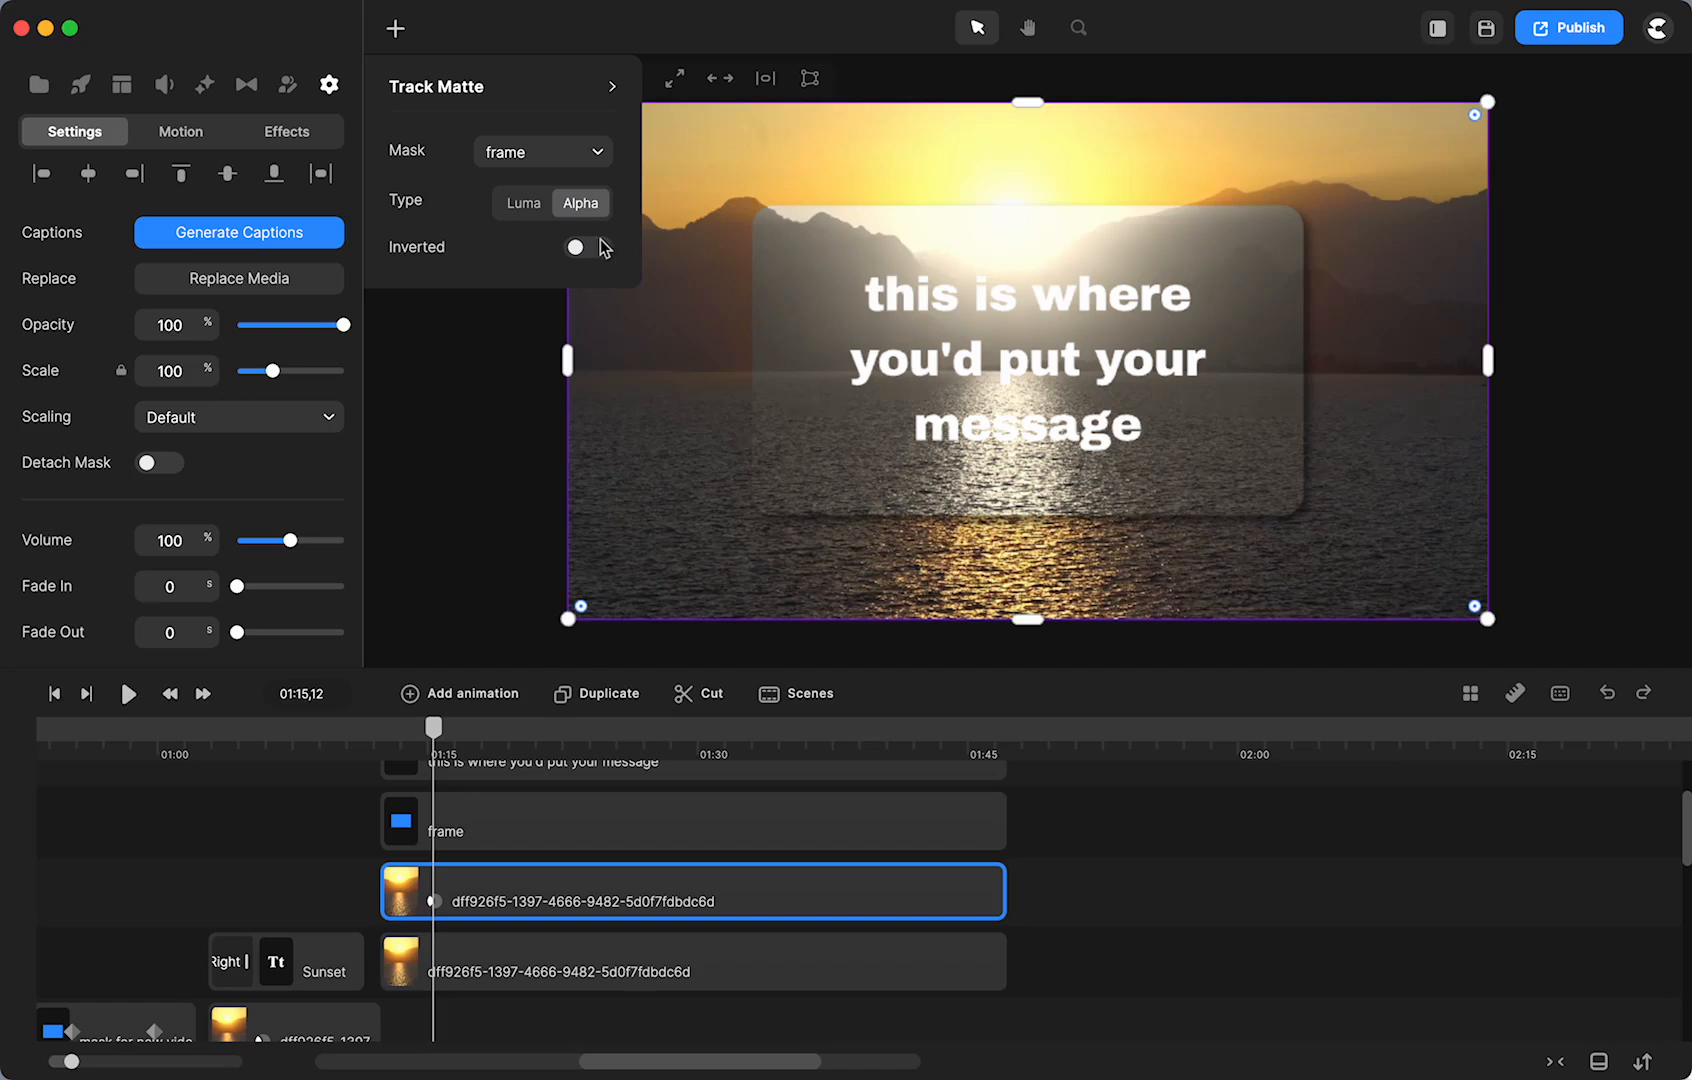
{"action": "left_click", "coordinate": [605, 248]}
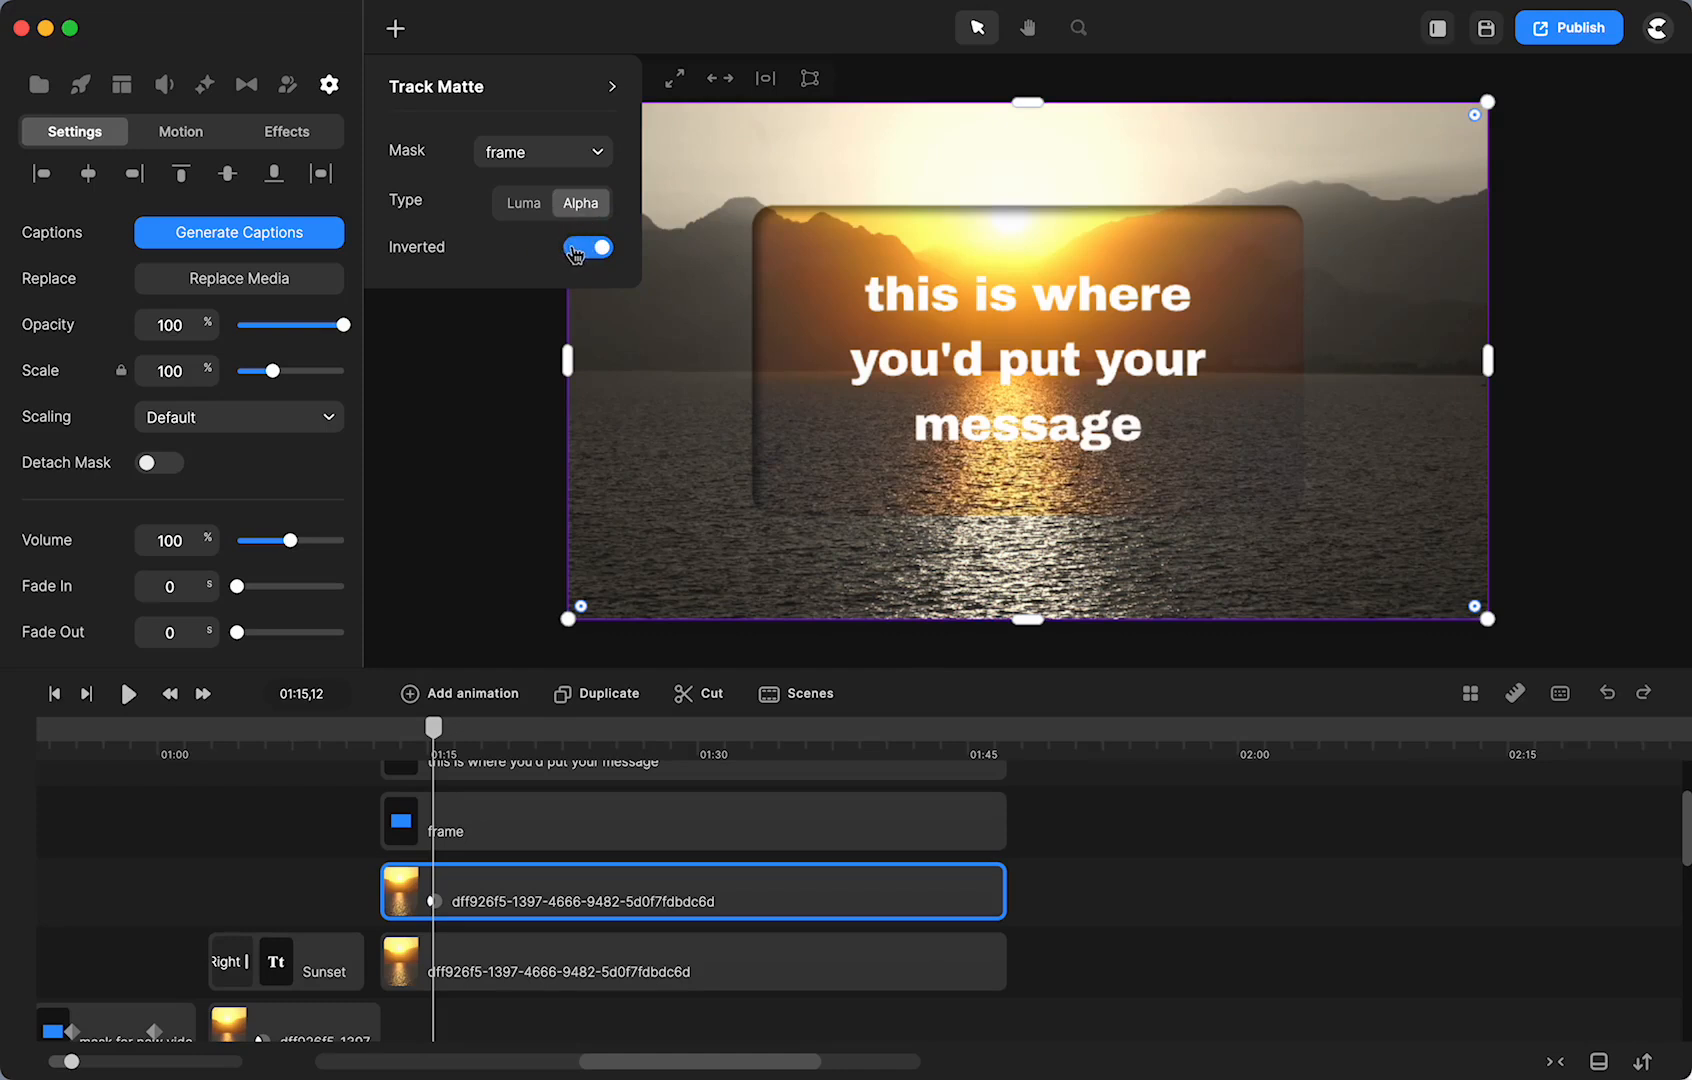
{"action": "left_click", "coordinate": [575, 252]}
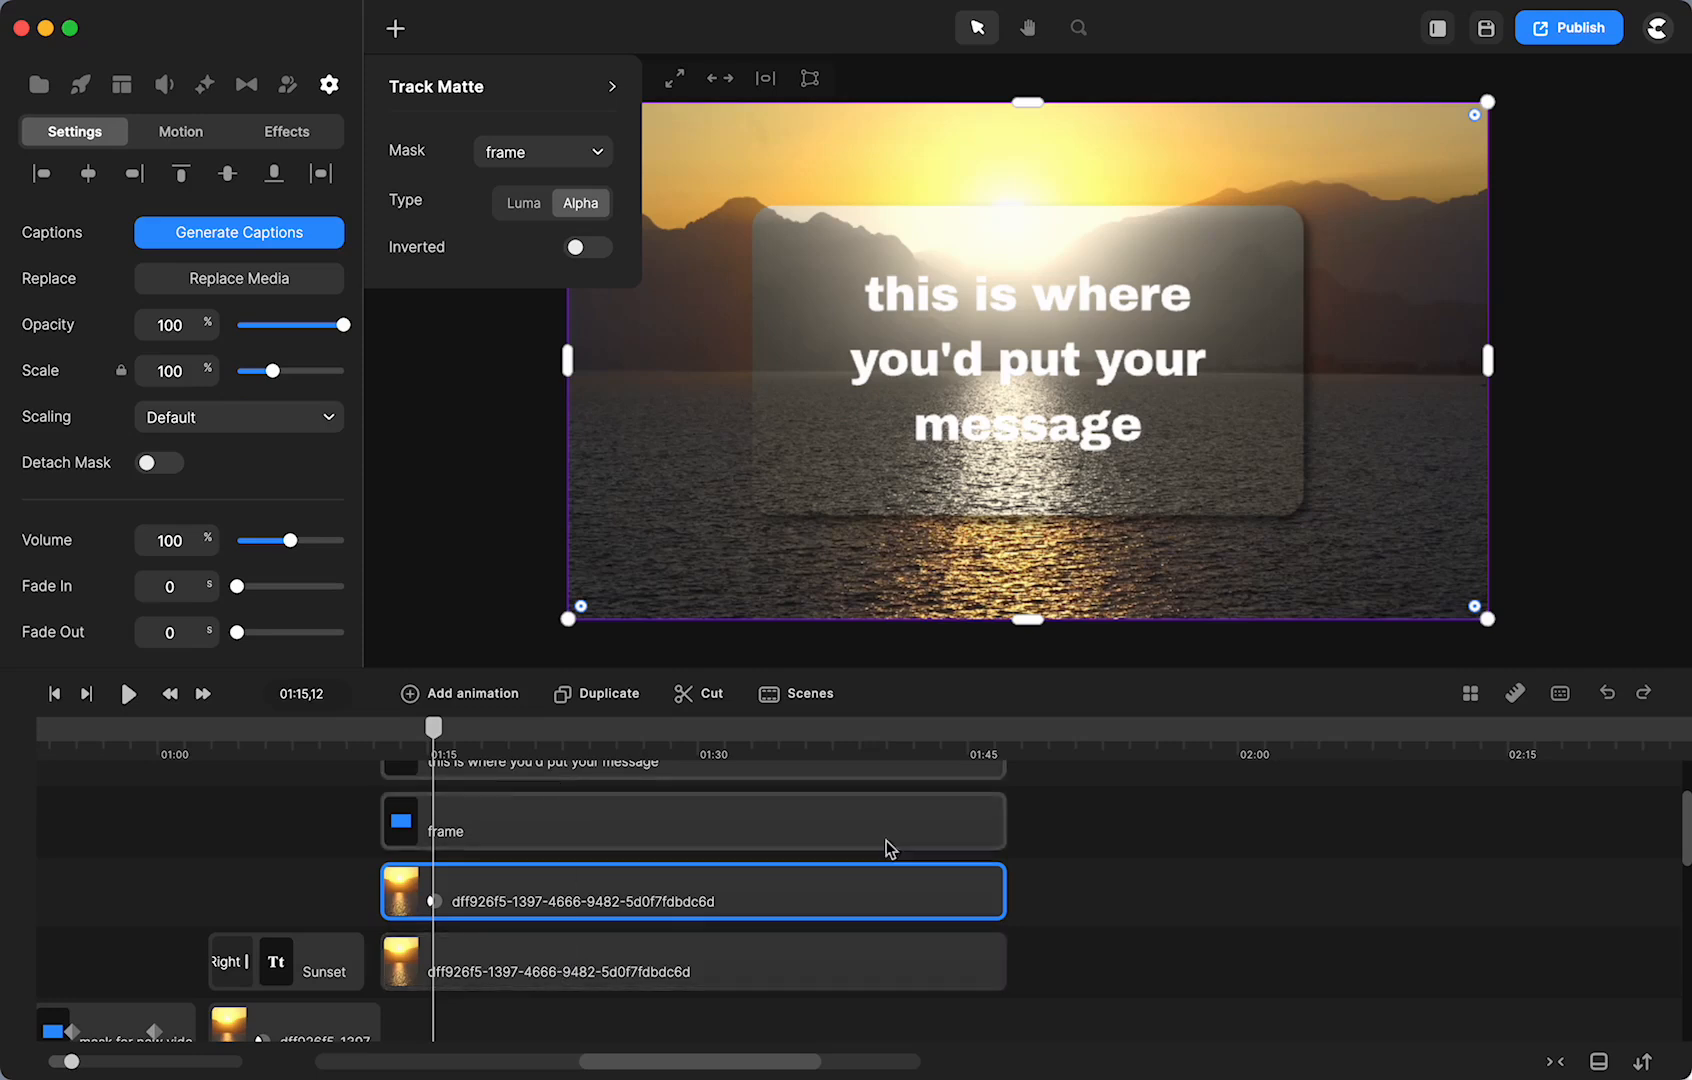
{"action": "scroll", "coordinate": [1116, 867], "scroll_direction": "up", "scroll_amount": 1}
{"action": "left_click_drag", "start_coordinate": [1069, 959], "coordinate": [962, 797]}
- Group the text, frame and video clips and give the Group a Fade In entrance
{"action": "right_click", "coordinate": [940, 803]}
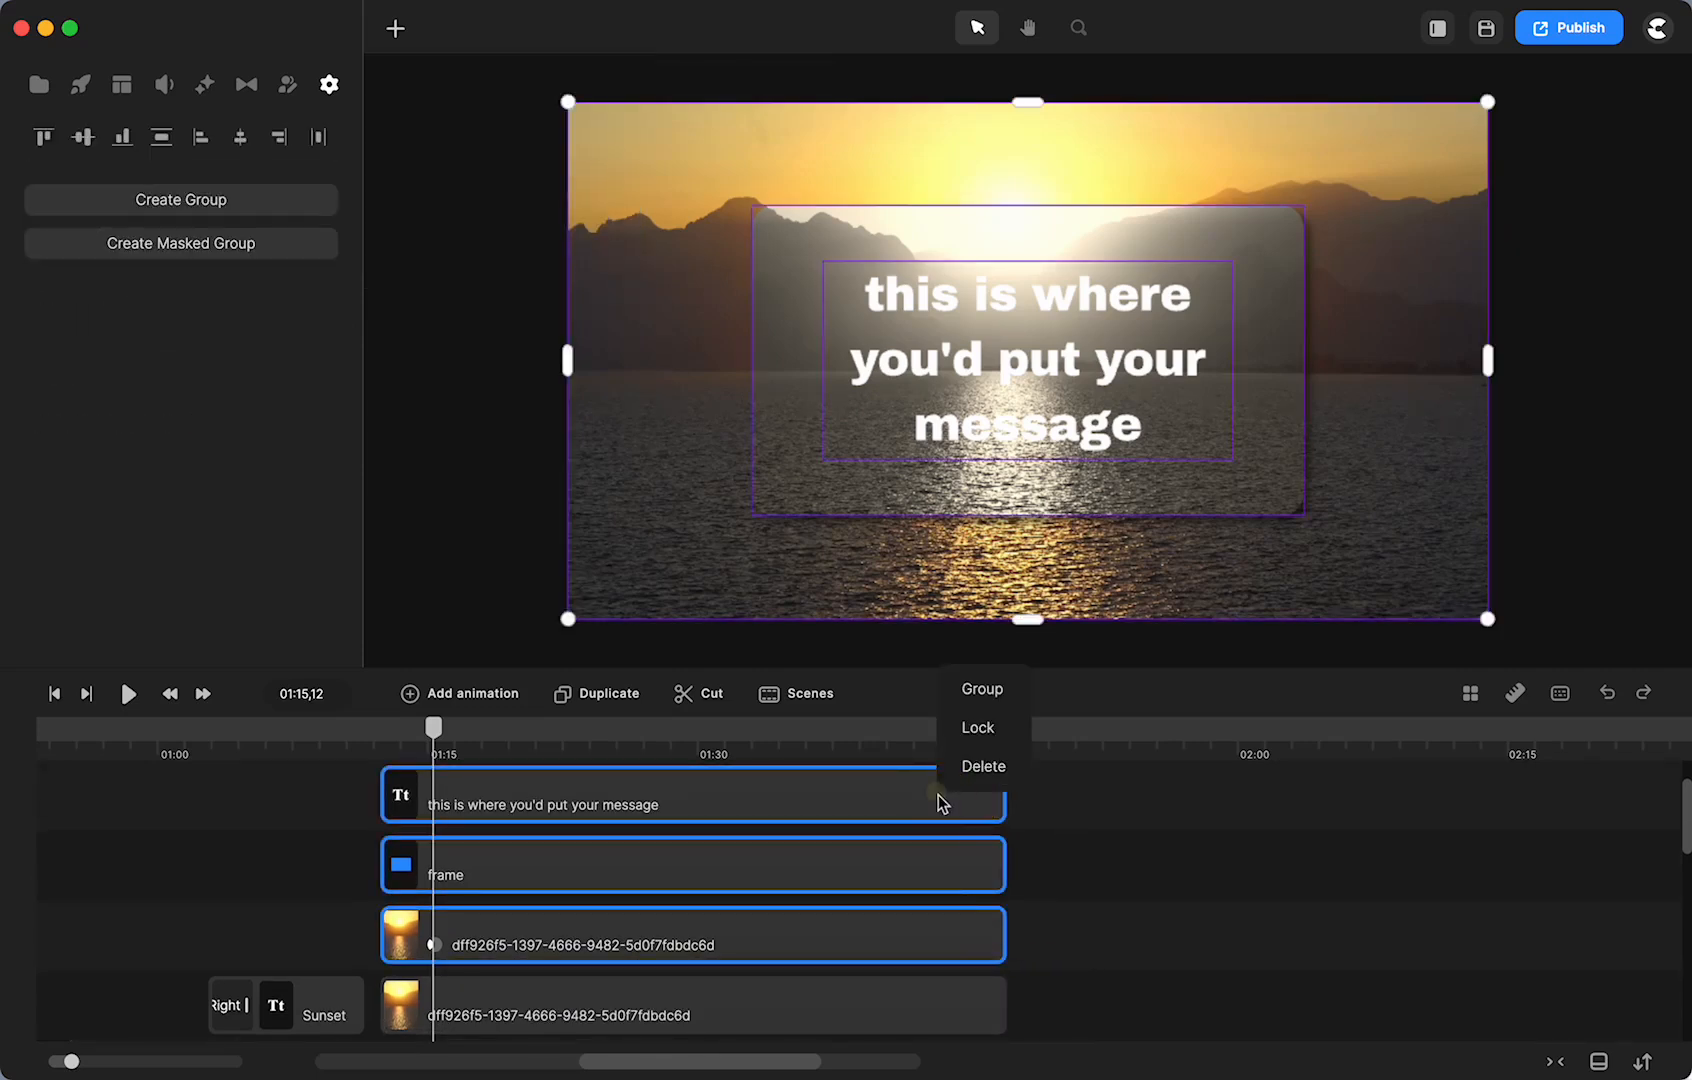
{"action": "left_click", "coordinate": [976, 712]}
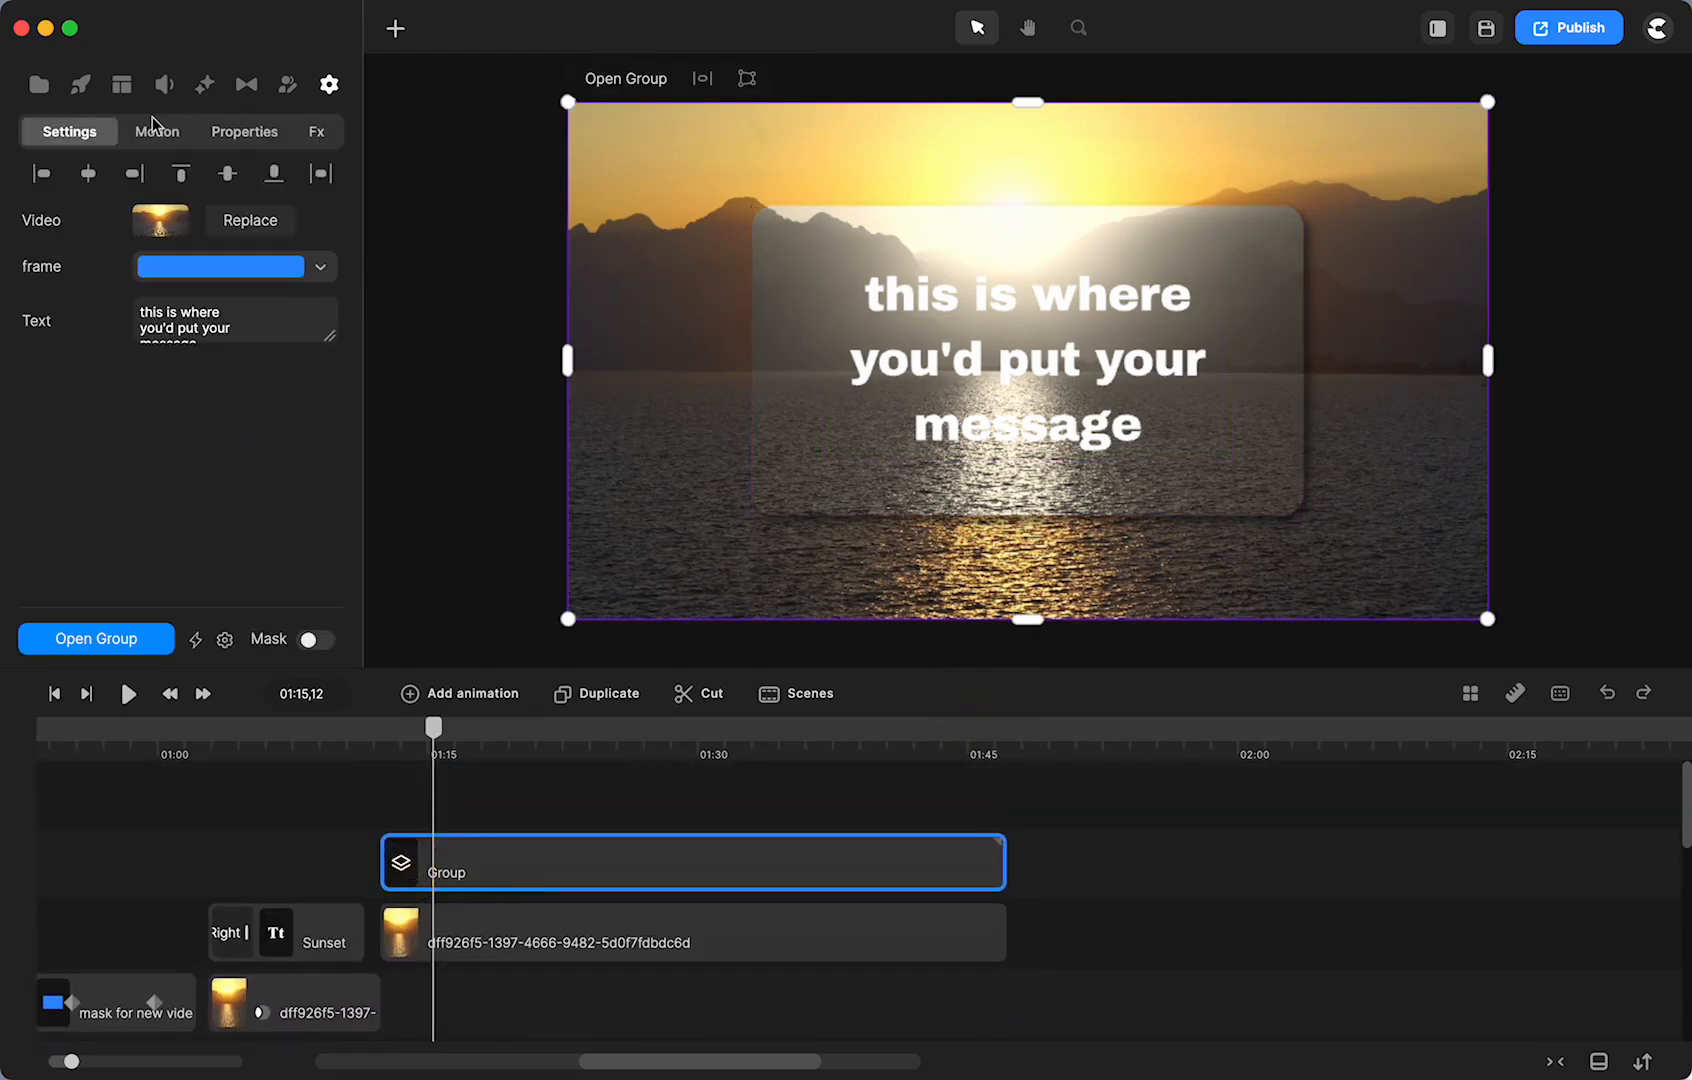
{"action": "left_click", "coordinate": [157, 132]}
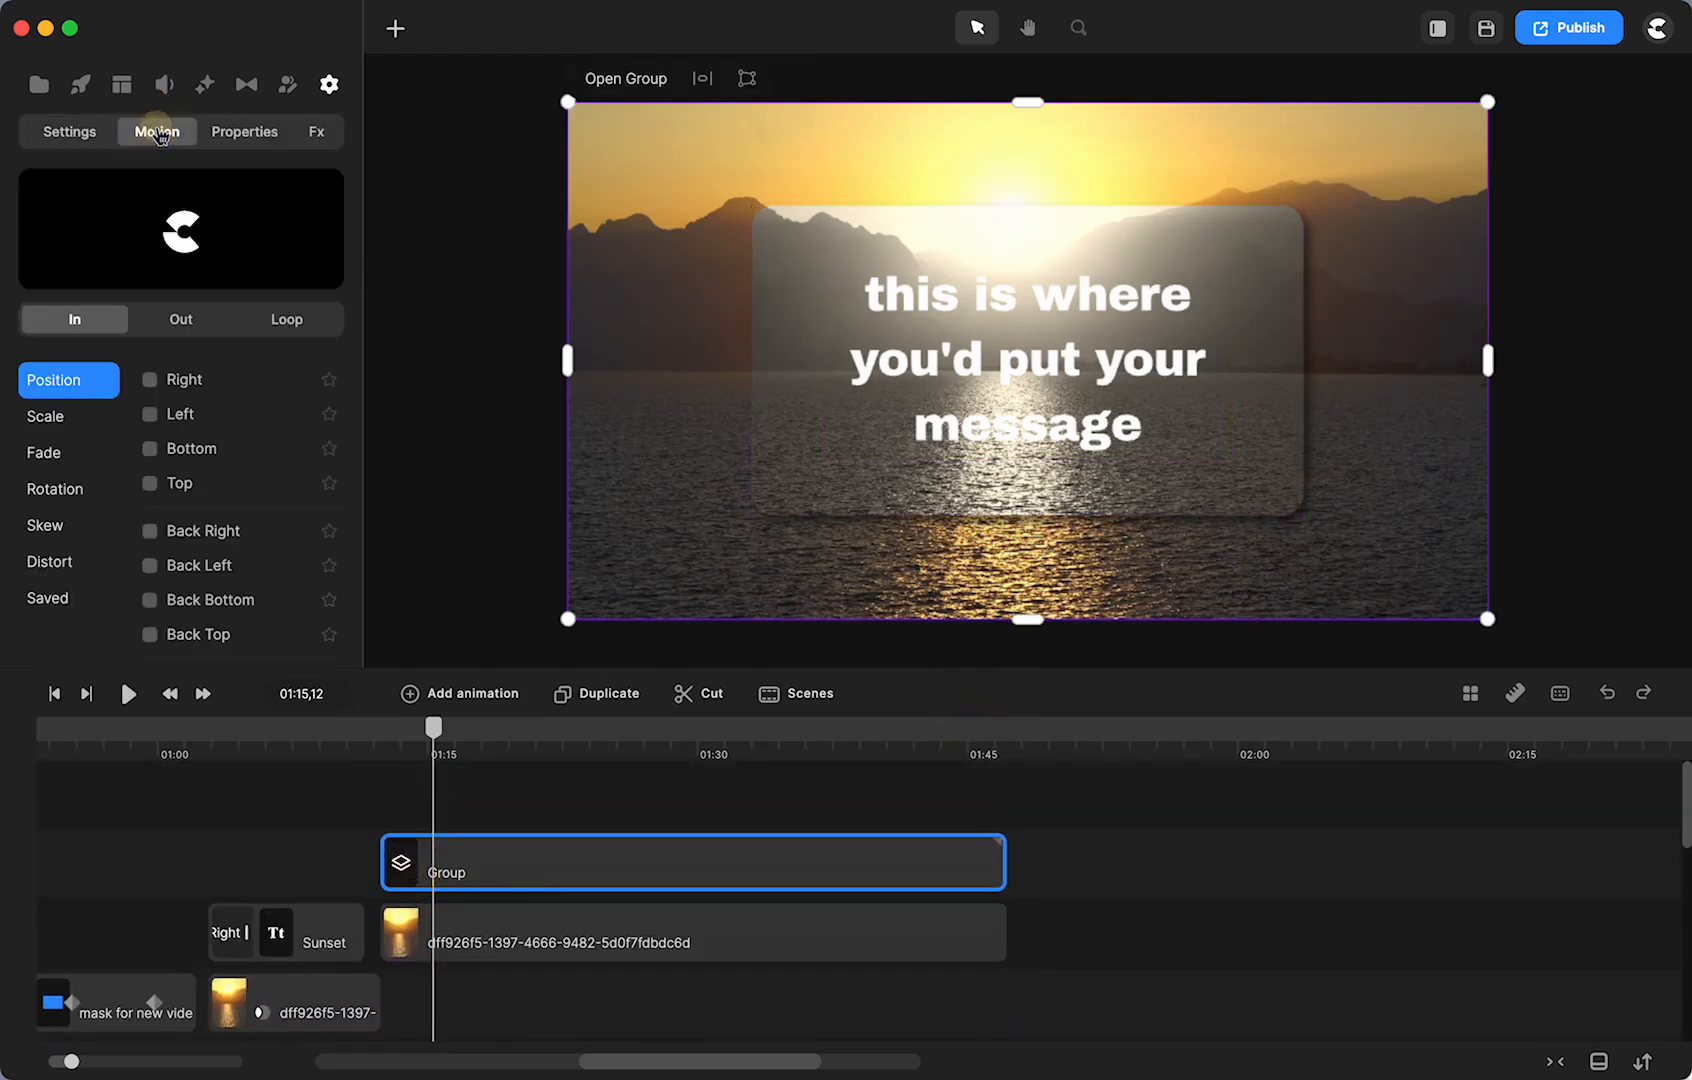
{"action": "left_click", "coordinate": [44, 455]}
{"action": "left_click", "coordinate": [150, 379]}
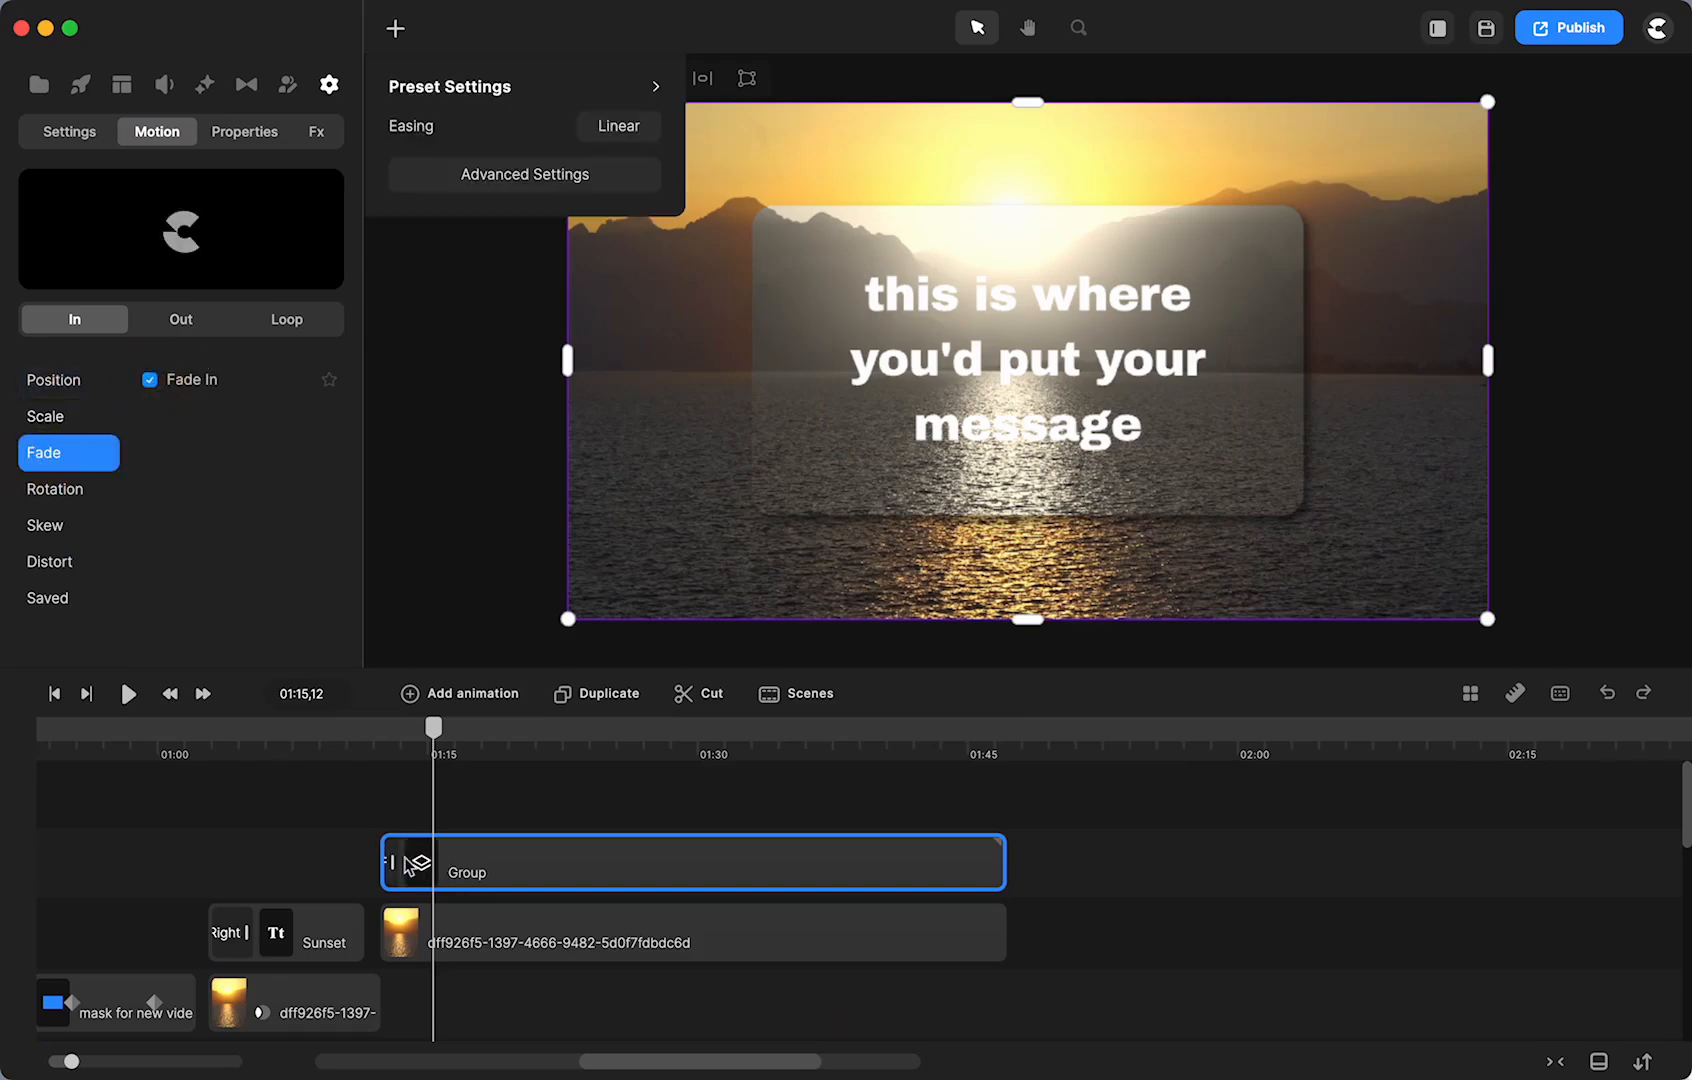
- Lengthen the Group's fade-in and play it back from just before its start
{"action": "left_click_drag", "start_coordinate": [393, 862], "coordinate": [446, 861]}
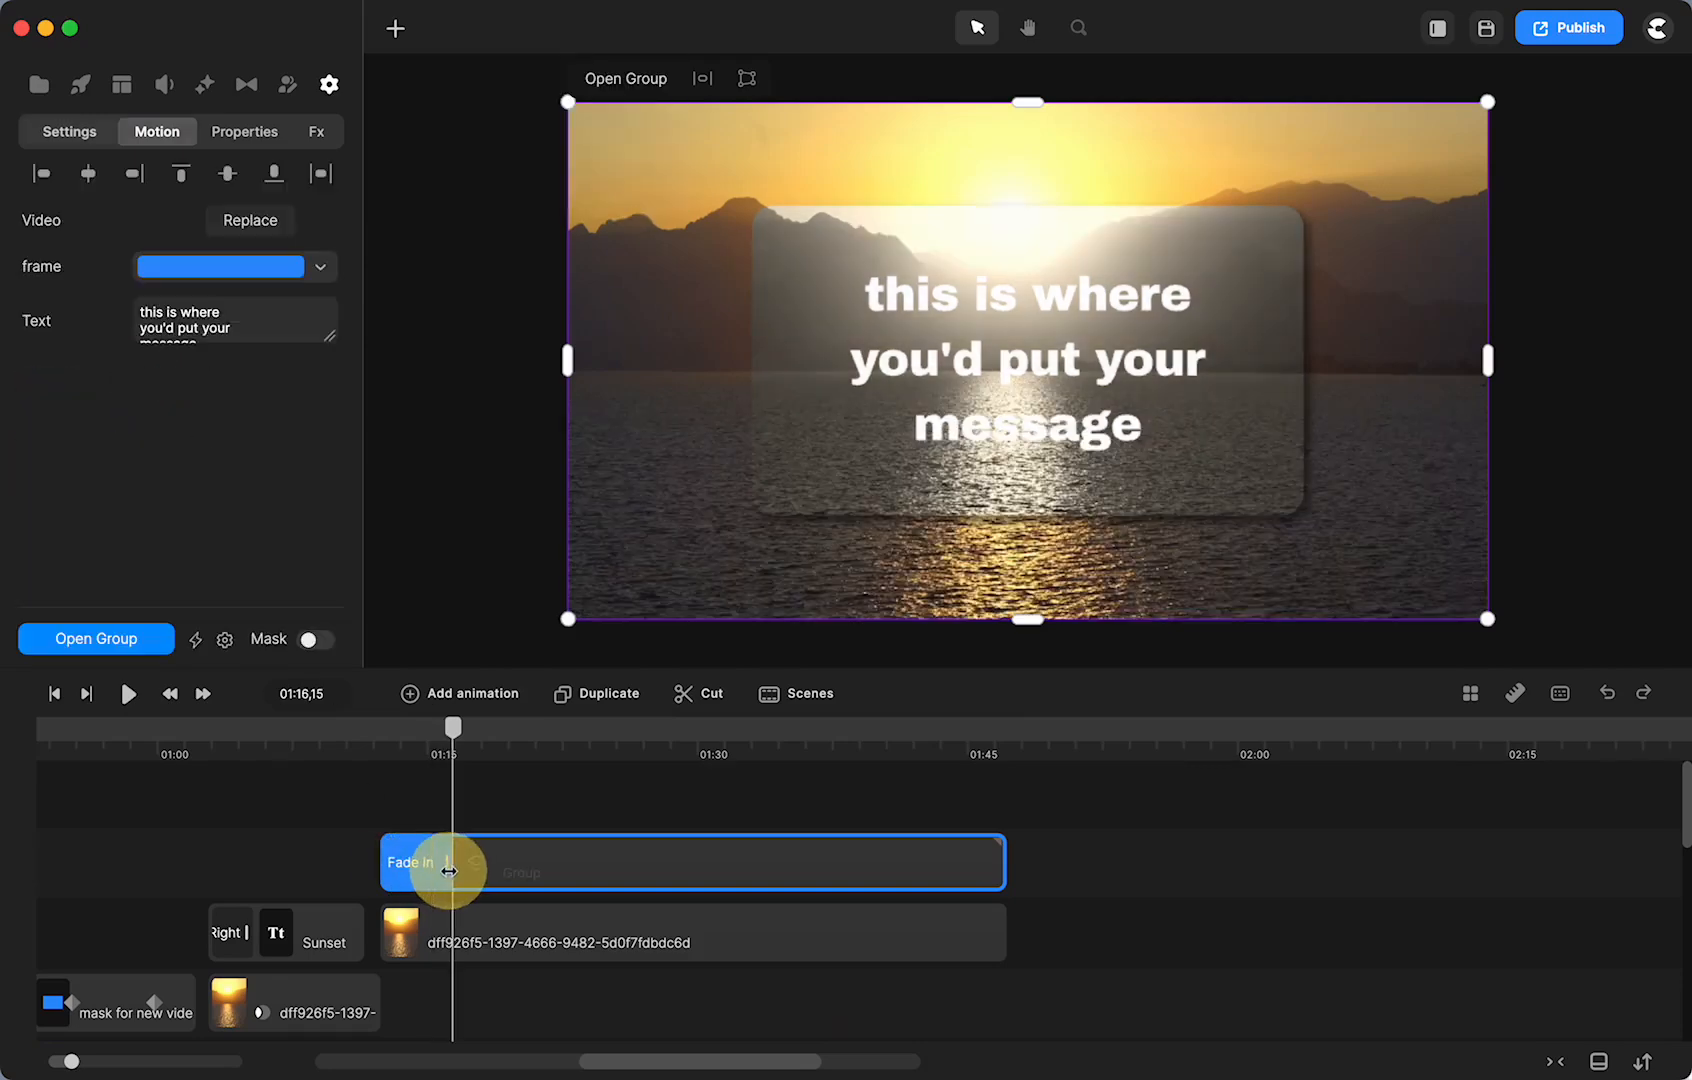
{"action": "left_click", "coordinate": [388, 728]}
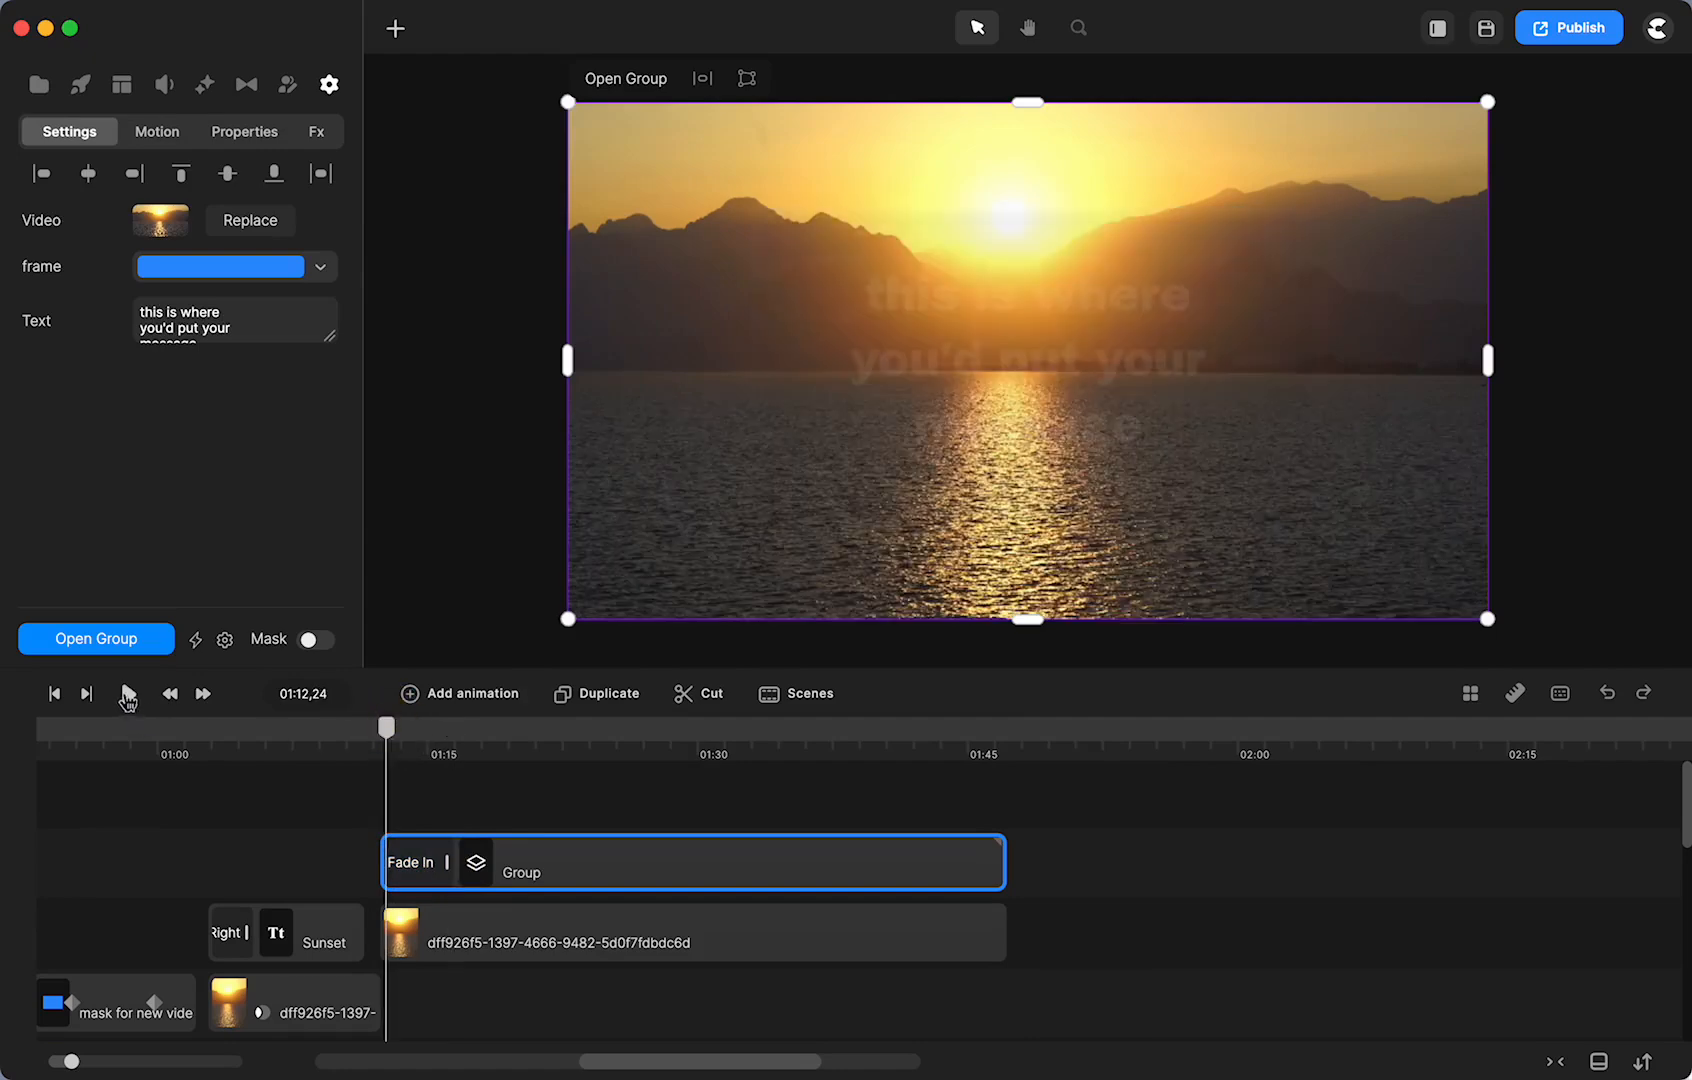
{"action": "left_click", "coordinate": [127, 694]}
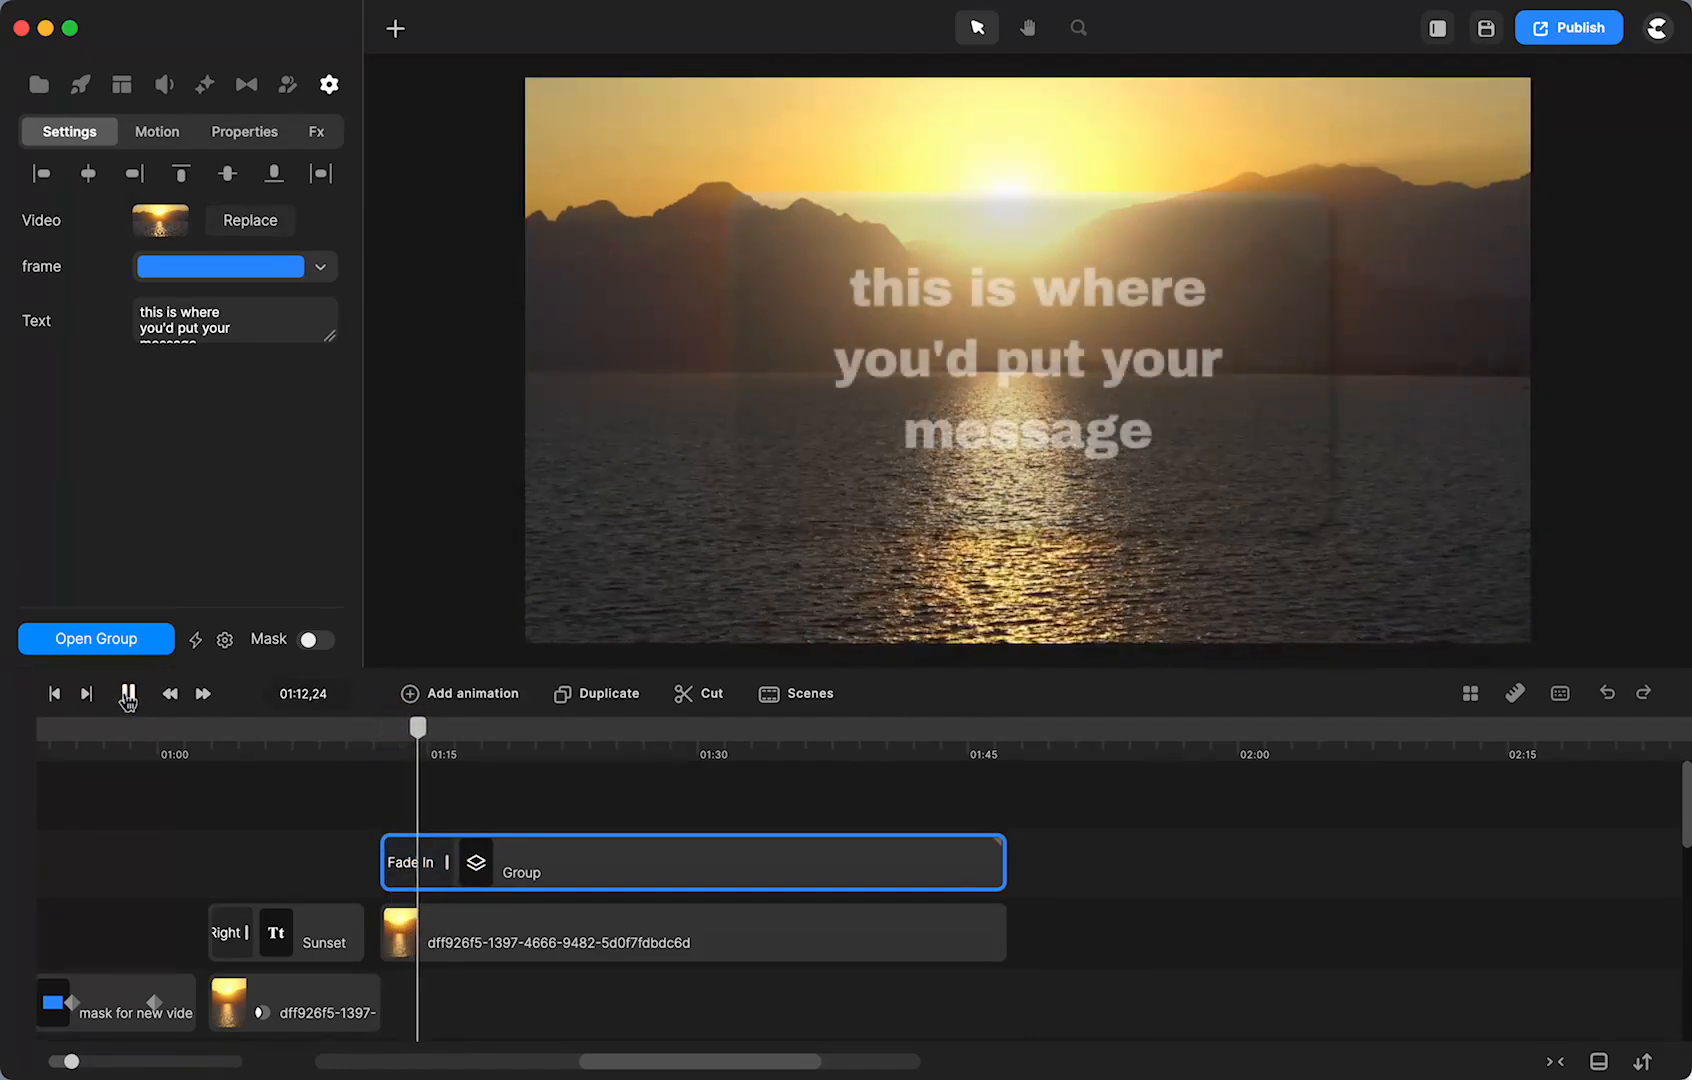
{"action": "left_click", "coordinate": [127, 694]}
- Review the earlier quote and the Group, testing the sunset video's opacity but leaving it at 100
{"action": "left_click", "coordinate": [631, 880]}
{"action": "scroll", "coordinate": [632, 884], "scroll_direction": "left", "scroll_amount": 10}
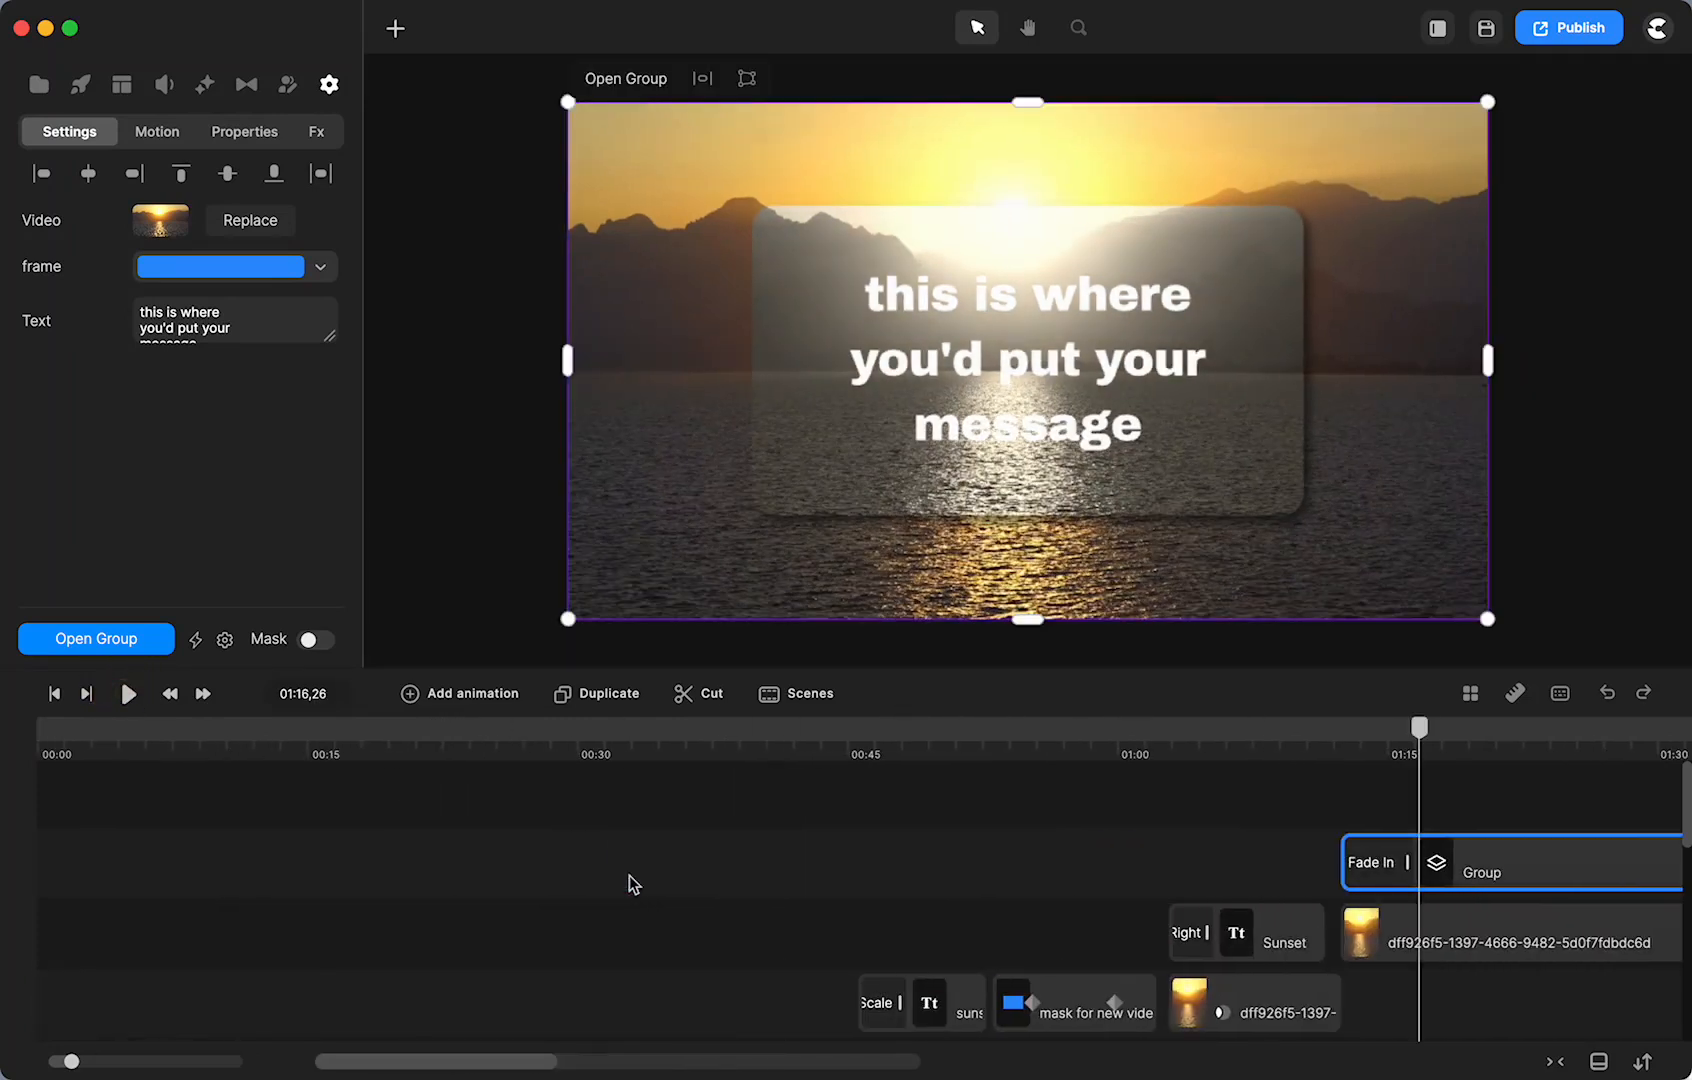
{"action": "scroll", "coordinate": [631, 884], "scroll_direction": "down", "scroll_amount": 5}
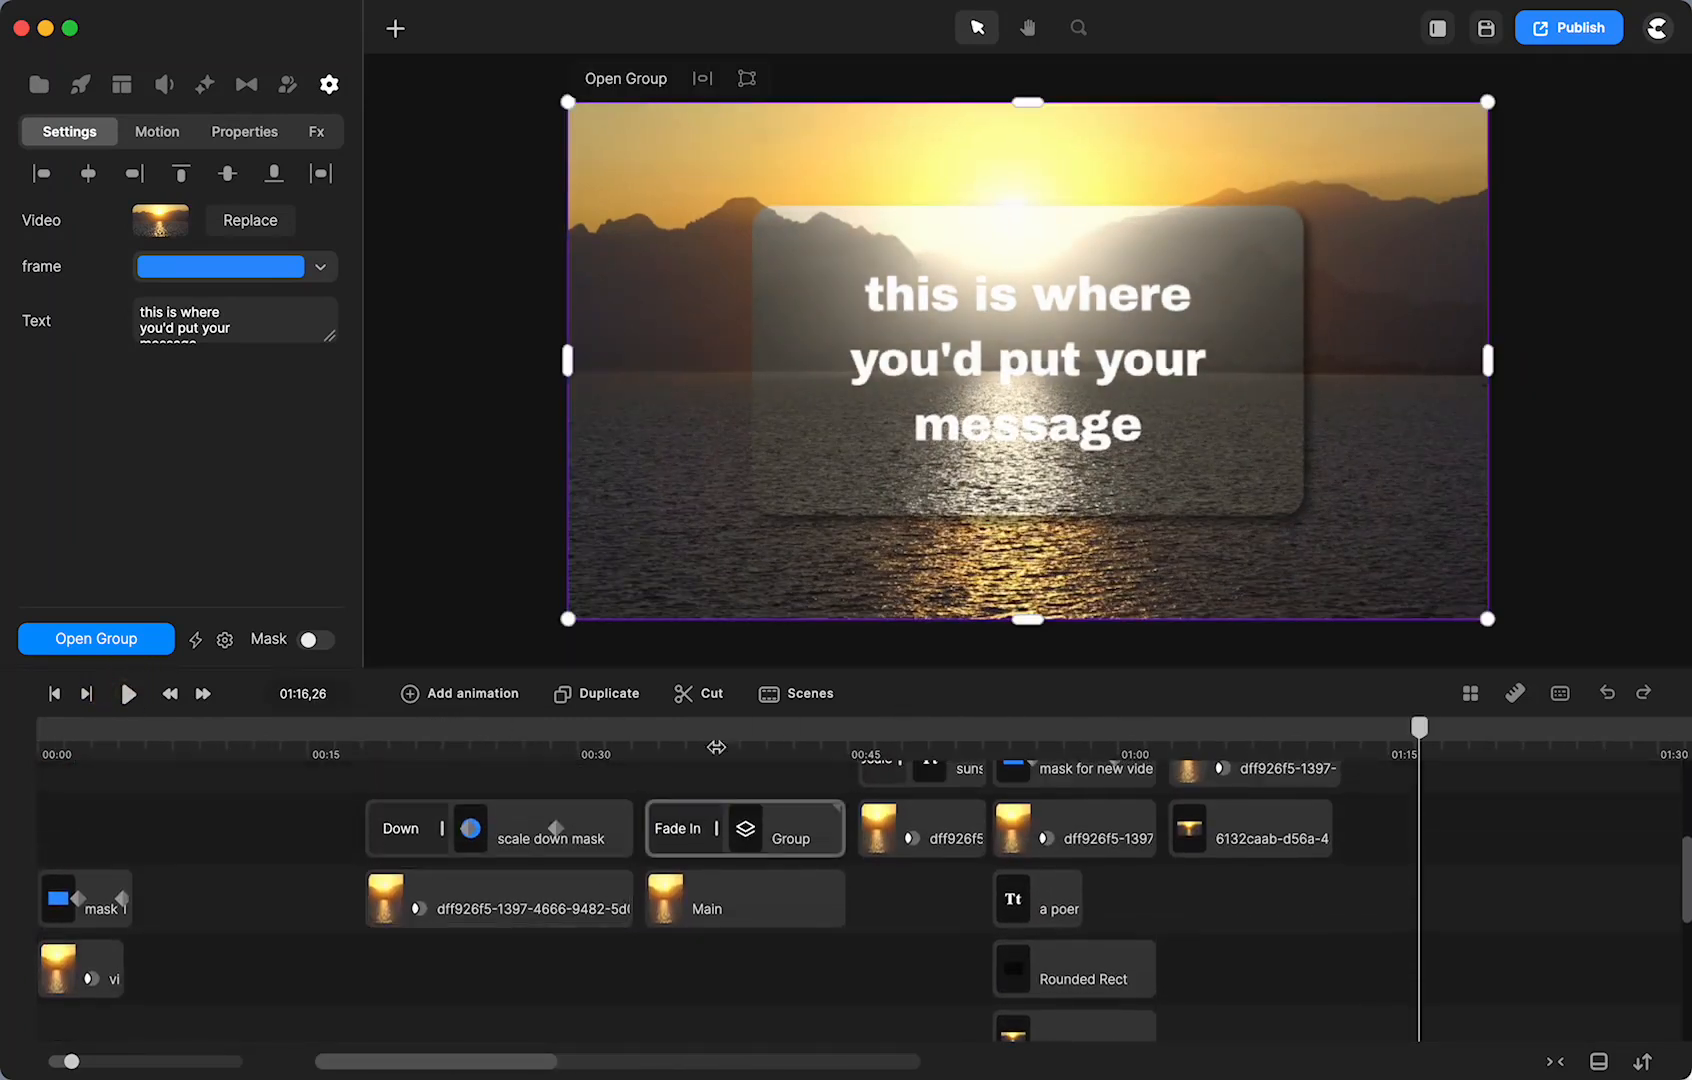
{"action": "left_click", "coordinate": [714, 726]}
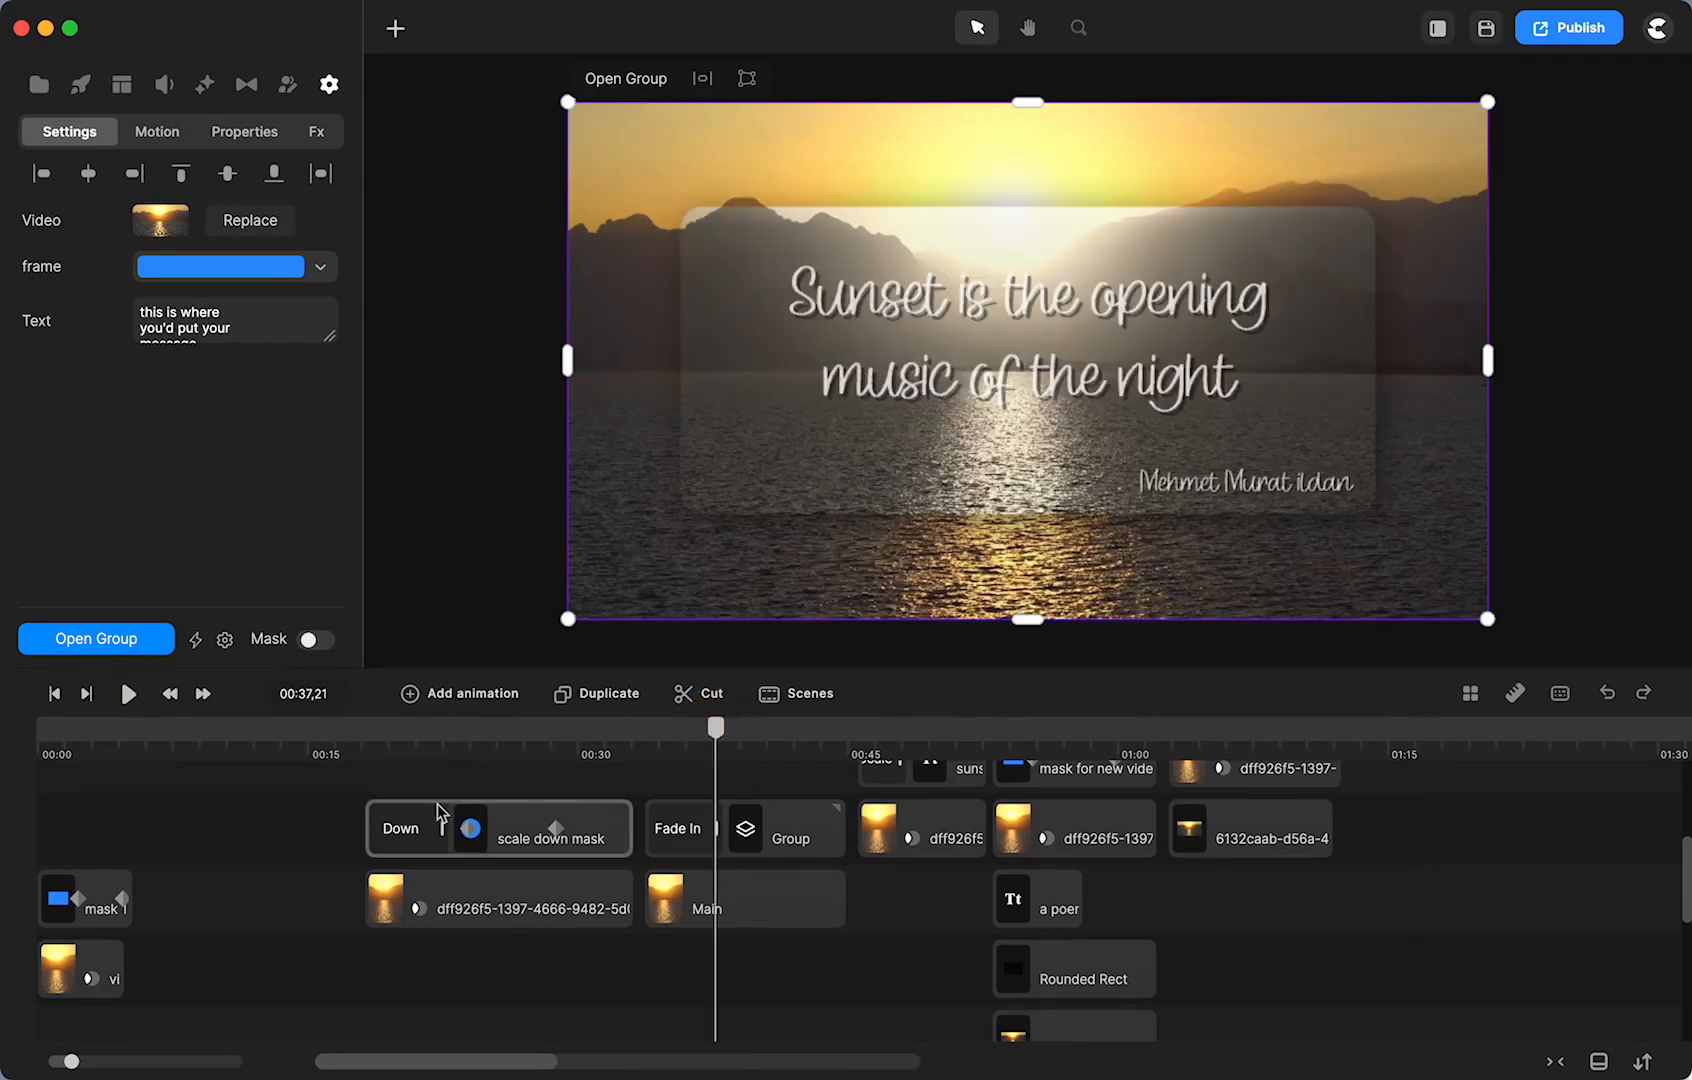
{"action": "scroll", "coordinate": [438, 806], "scroll_direction": "up", "scroll_amount": 1}
{"action": "scroll", "coordinate": [508, 856], "scroll_direction": "right", "scroll_amount": 10}
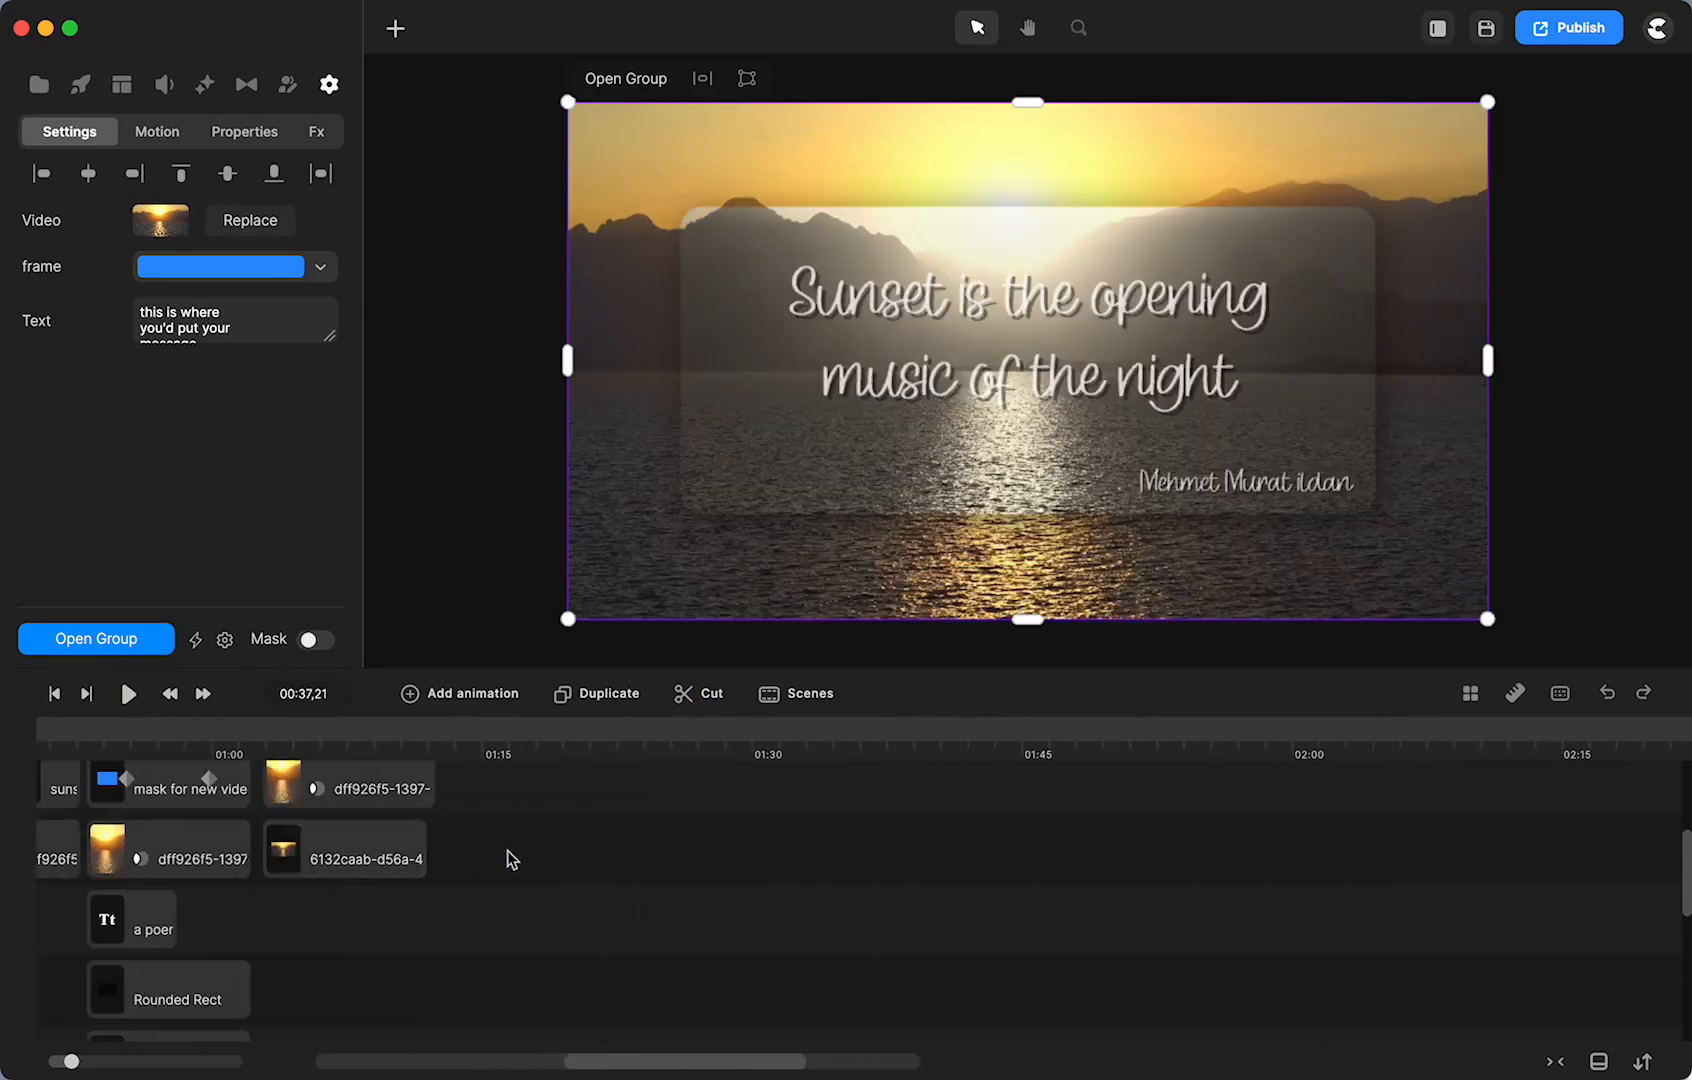
{"action": "scroll", "coordinate": [508, 850], "scroll_direction": "right", "scroll_amount": 5}
{"action": "scroll", "coordinate": [508, 850], "scroll_direction": "up", "scroll_amount": 3}
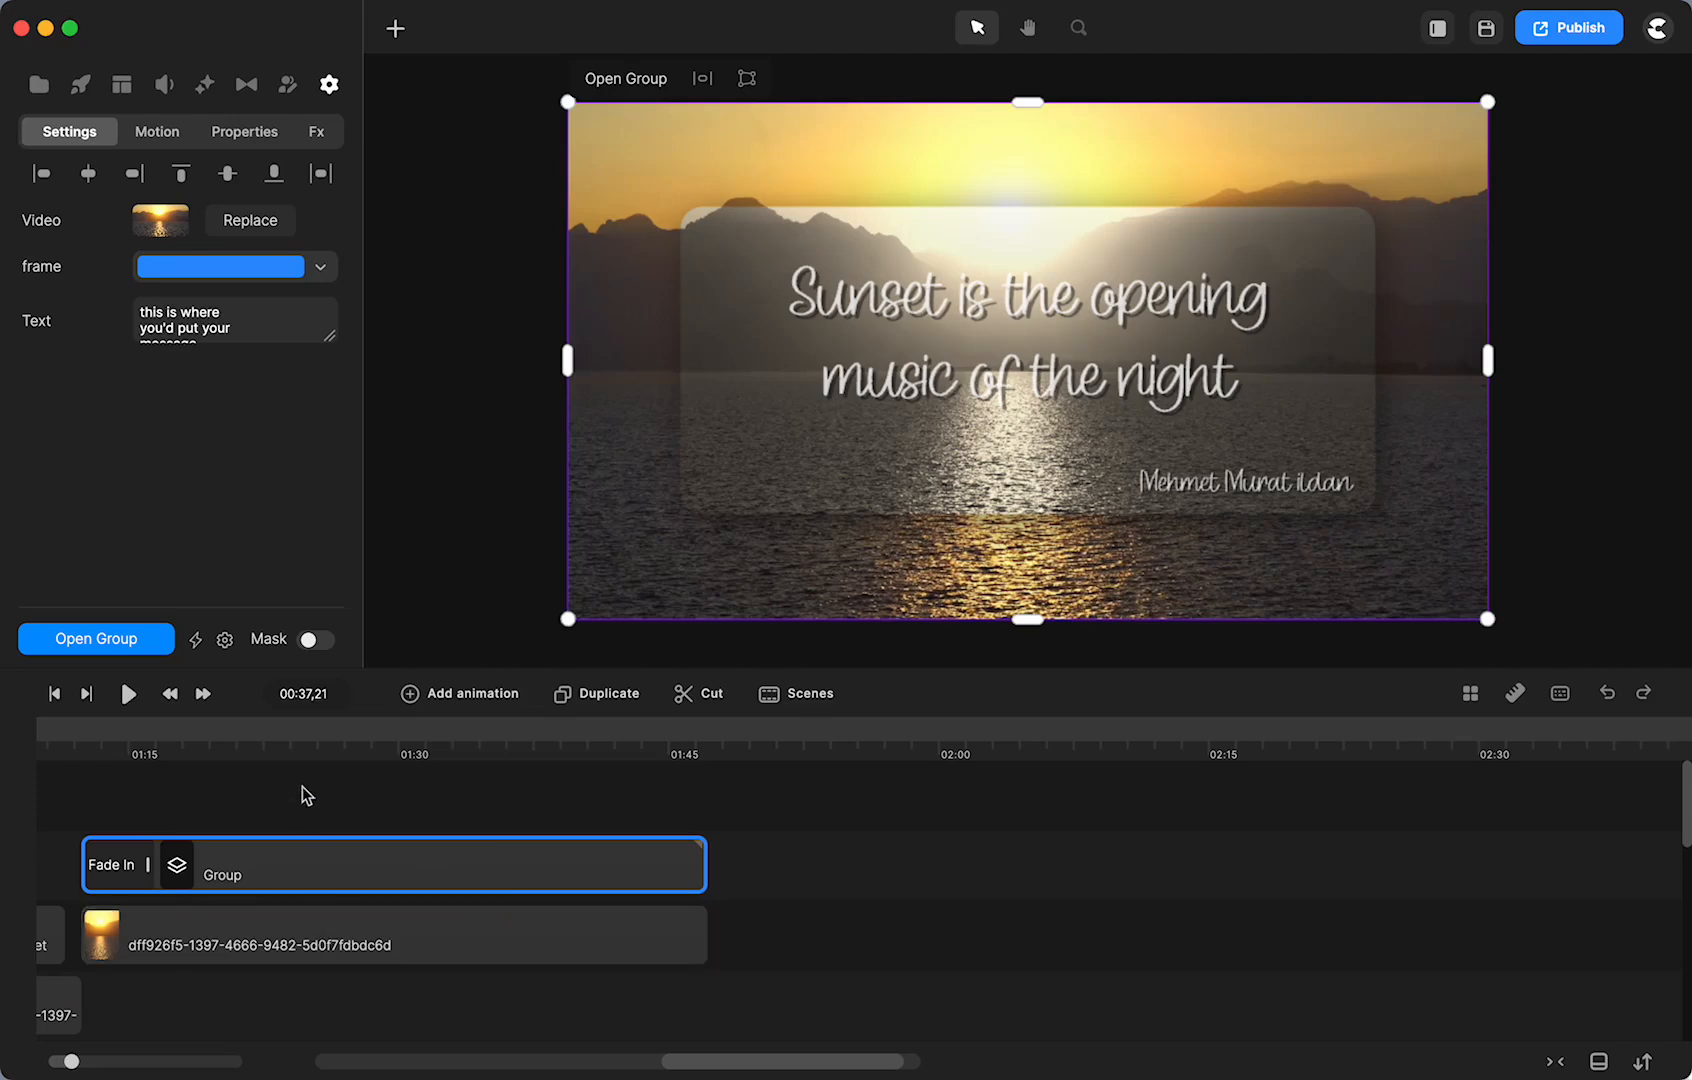
{"action": "left_click", "coordinate": [309, 728]}
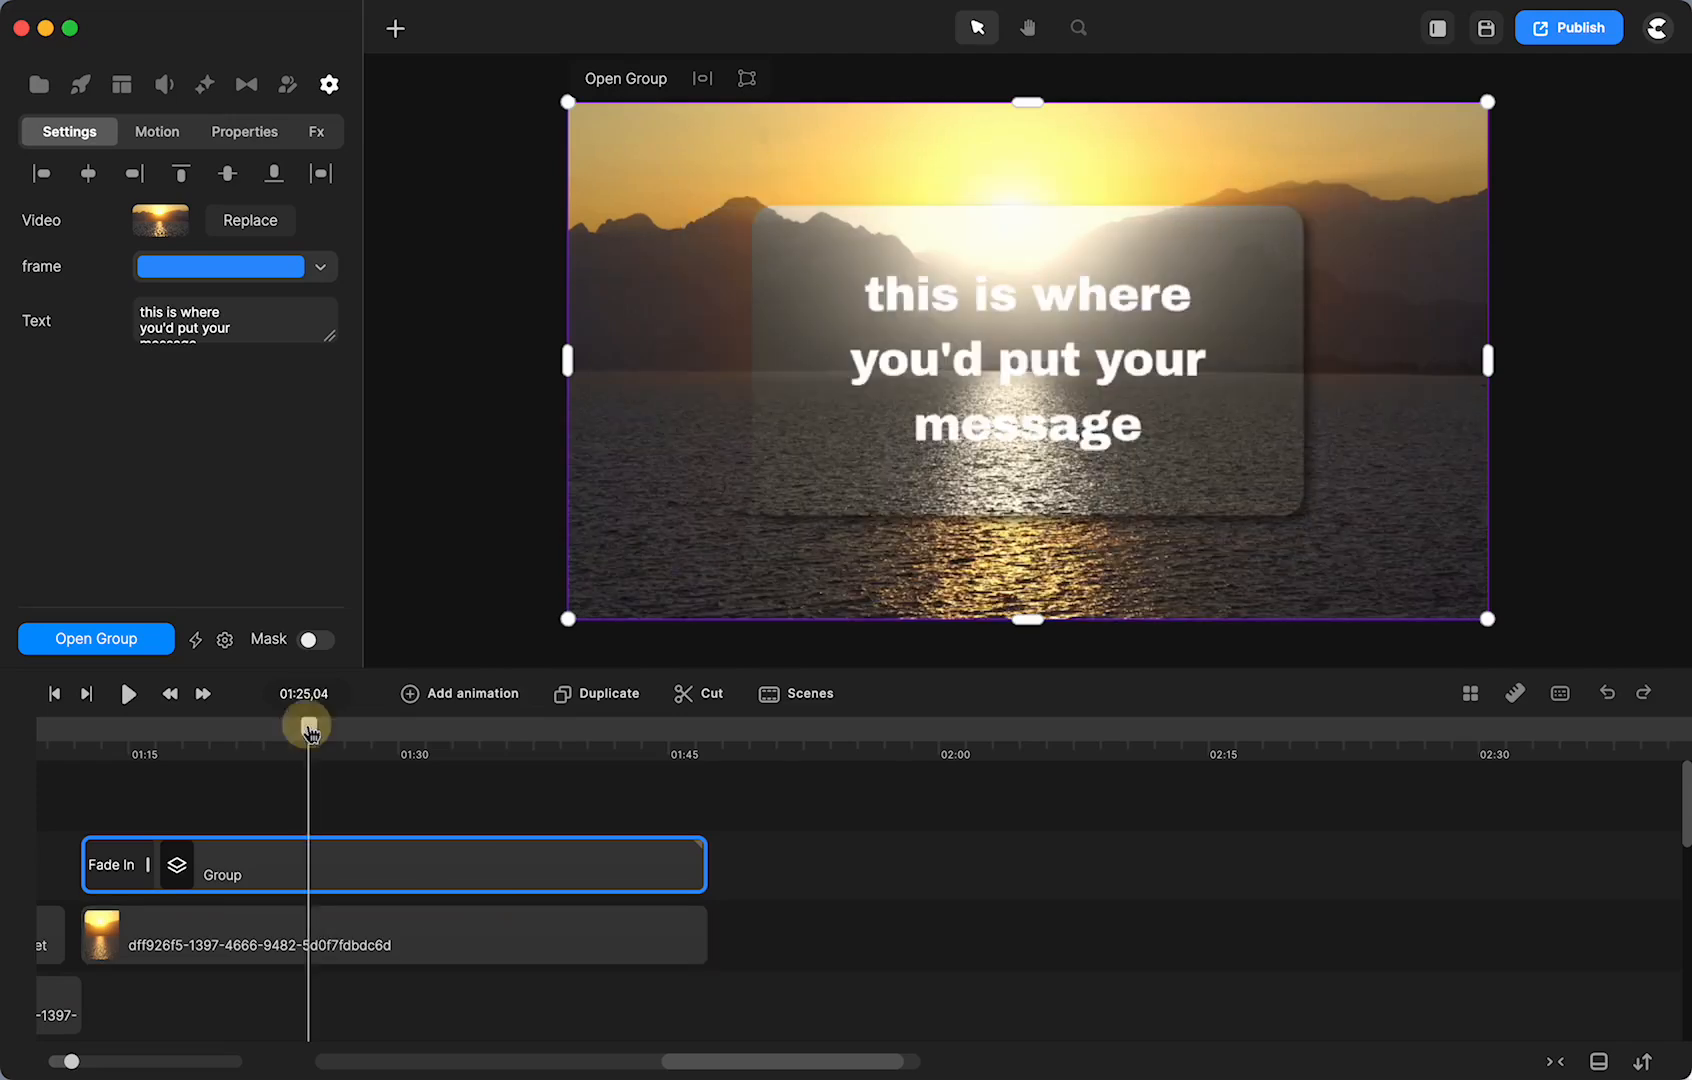
{"action": "left_click", "coordinate": [343, 942]}
{"action": "left_click_drag", "start_coordinate": [343, 324], "coordinate": [346, 324]}
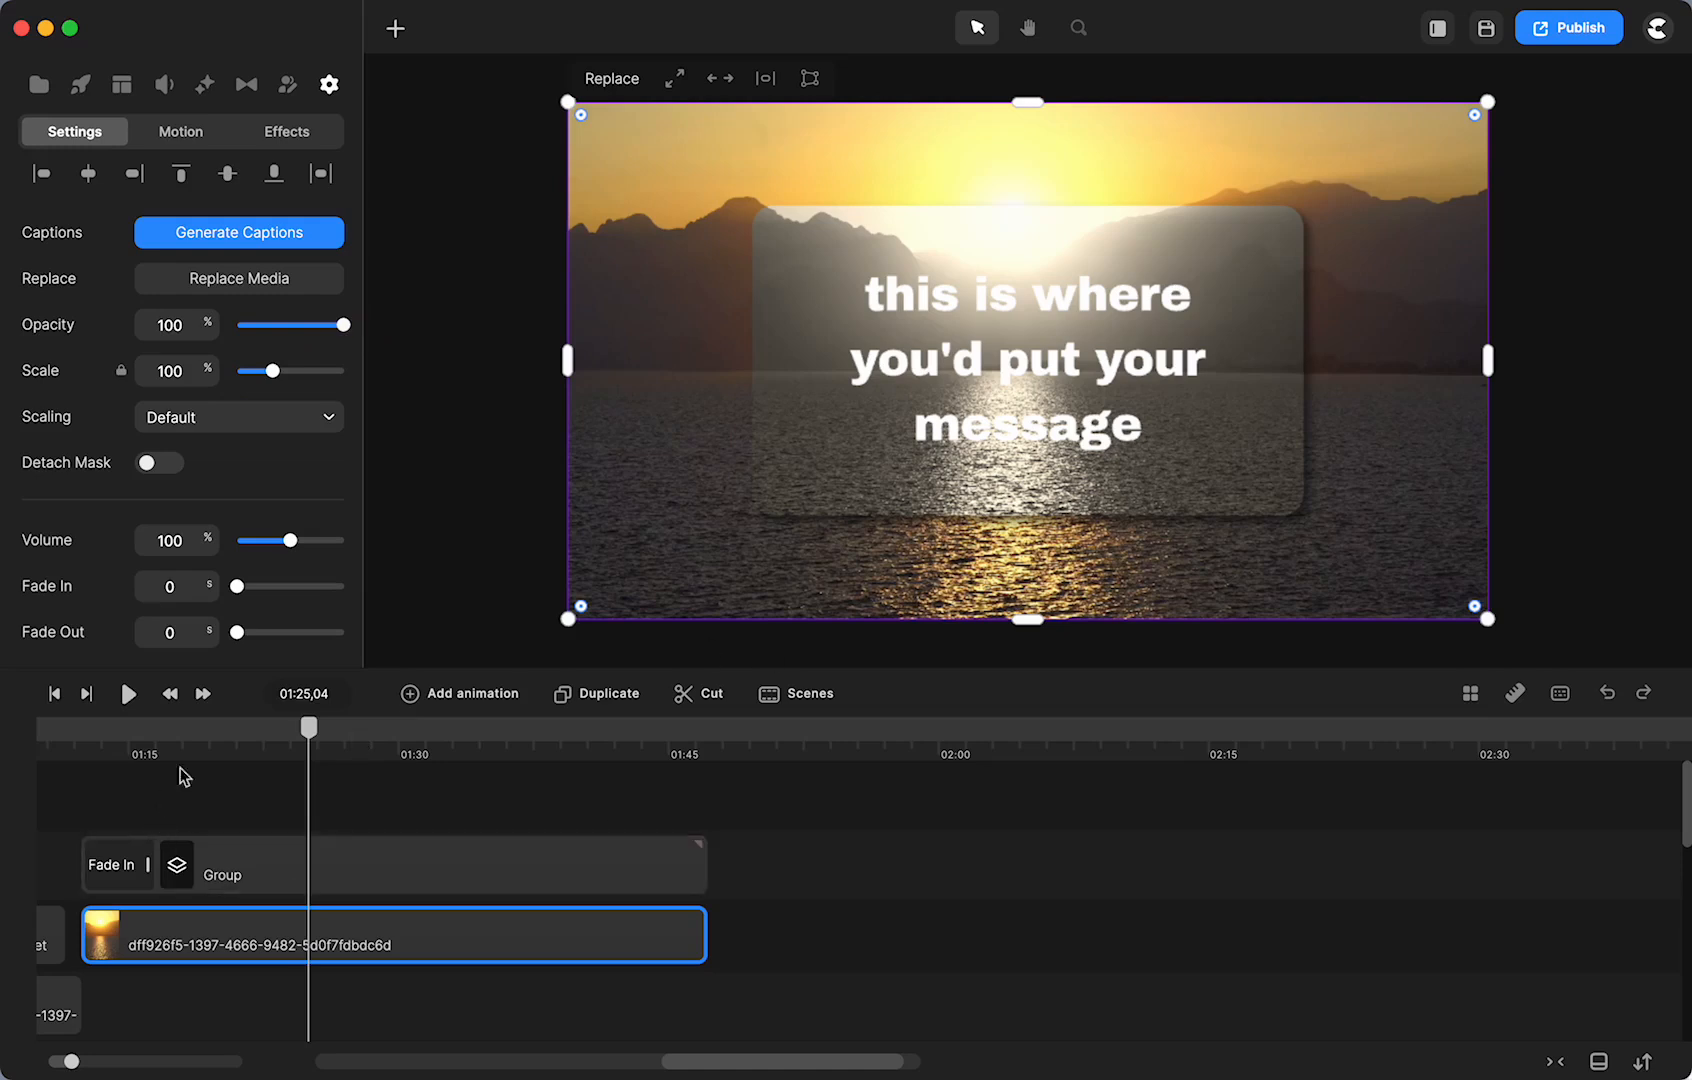
{"action": "left_click", "coordinate": [800, 363]}
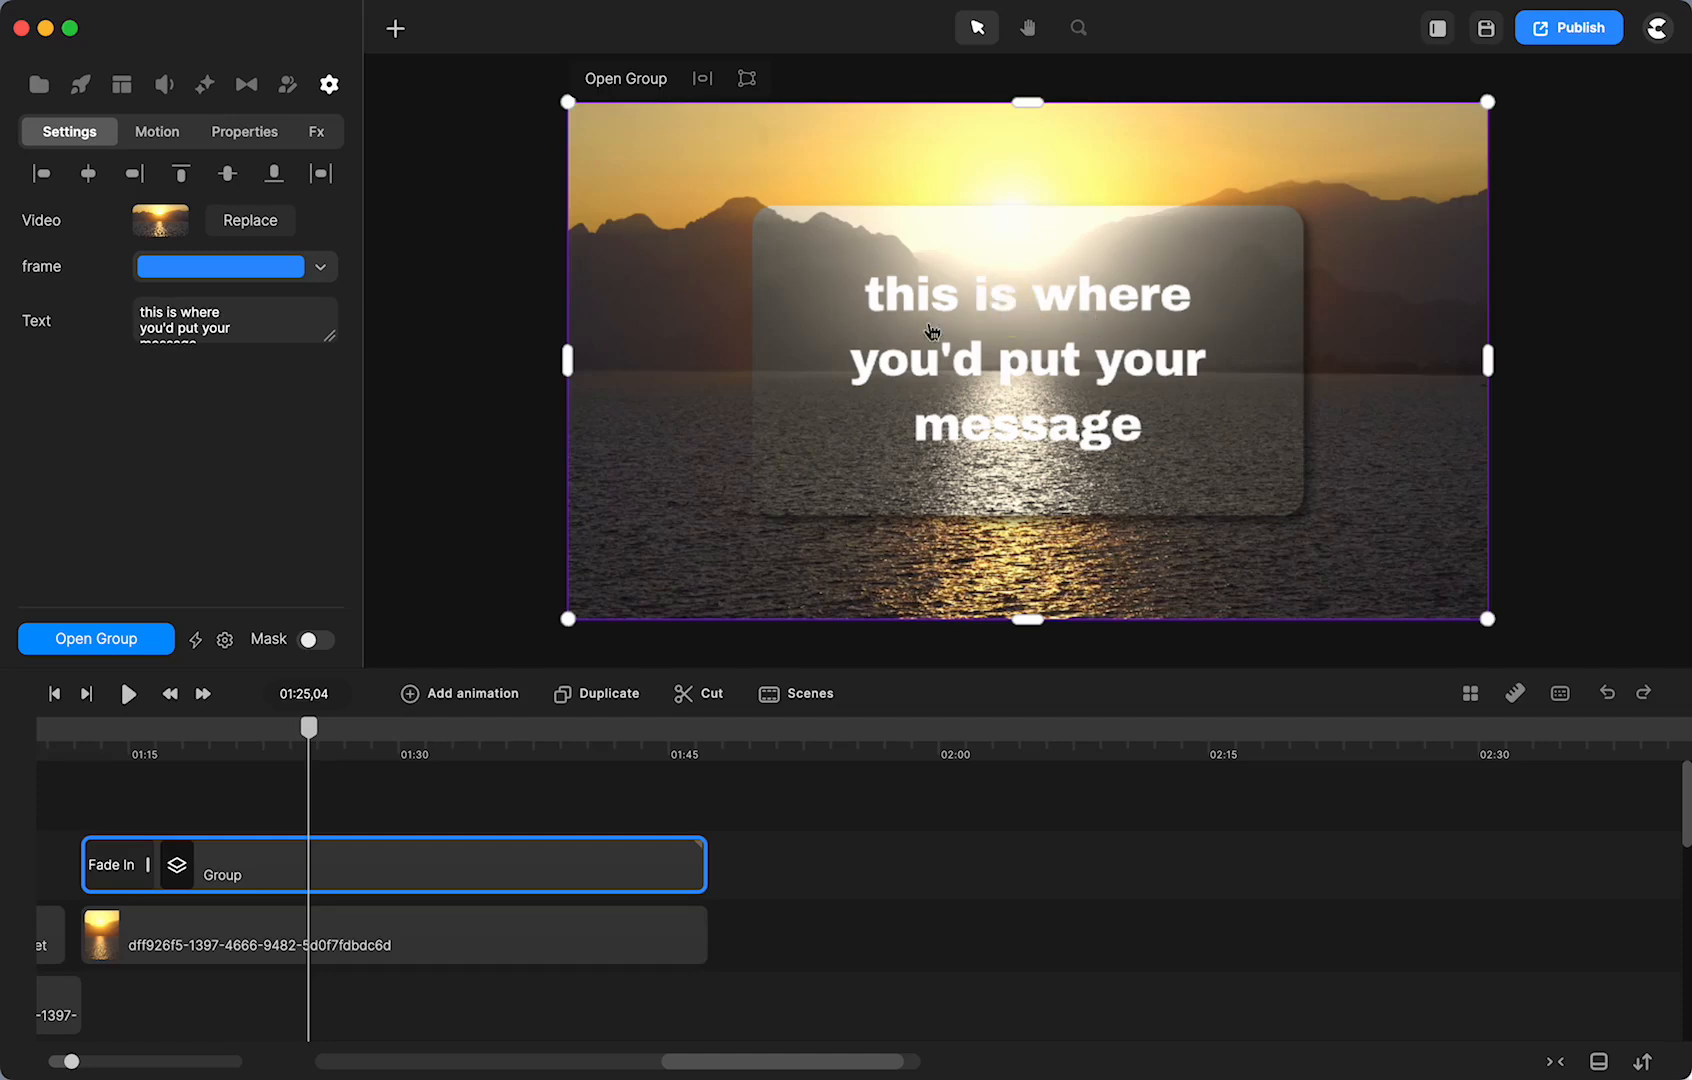
- Drop the project's sunset clip onto the canvas at 01:47, after the Group
{"action": "scroll", "coordinate": [291, 872], "scroll_direction": "left", "scroll_amount": 10}
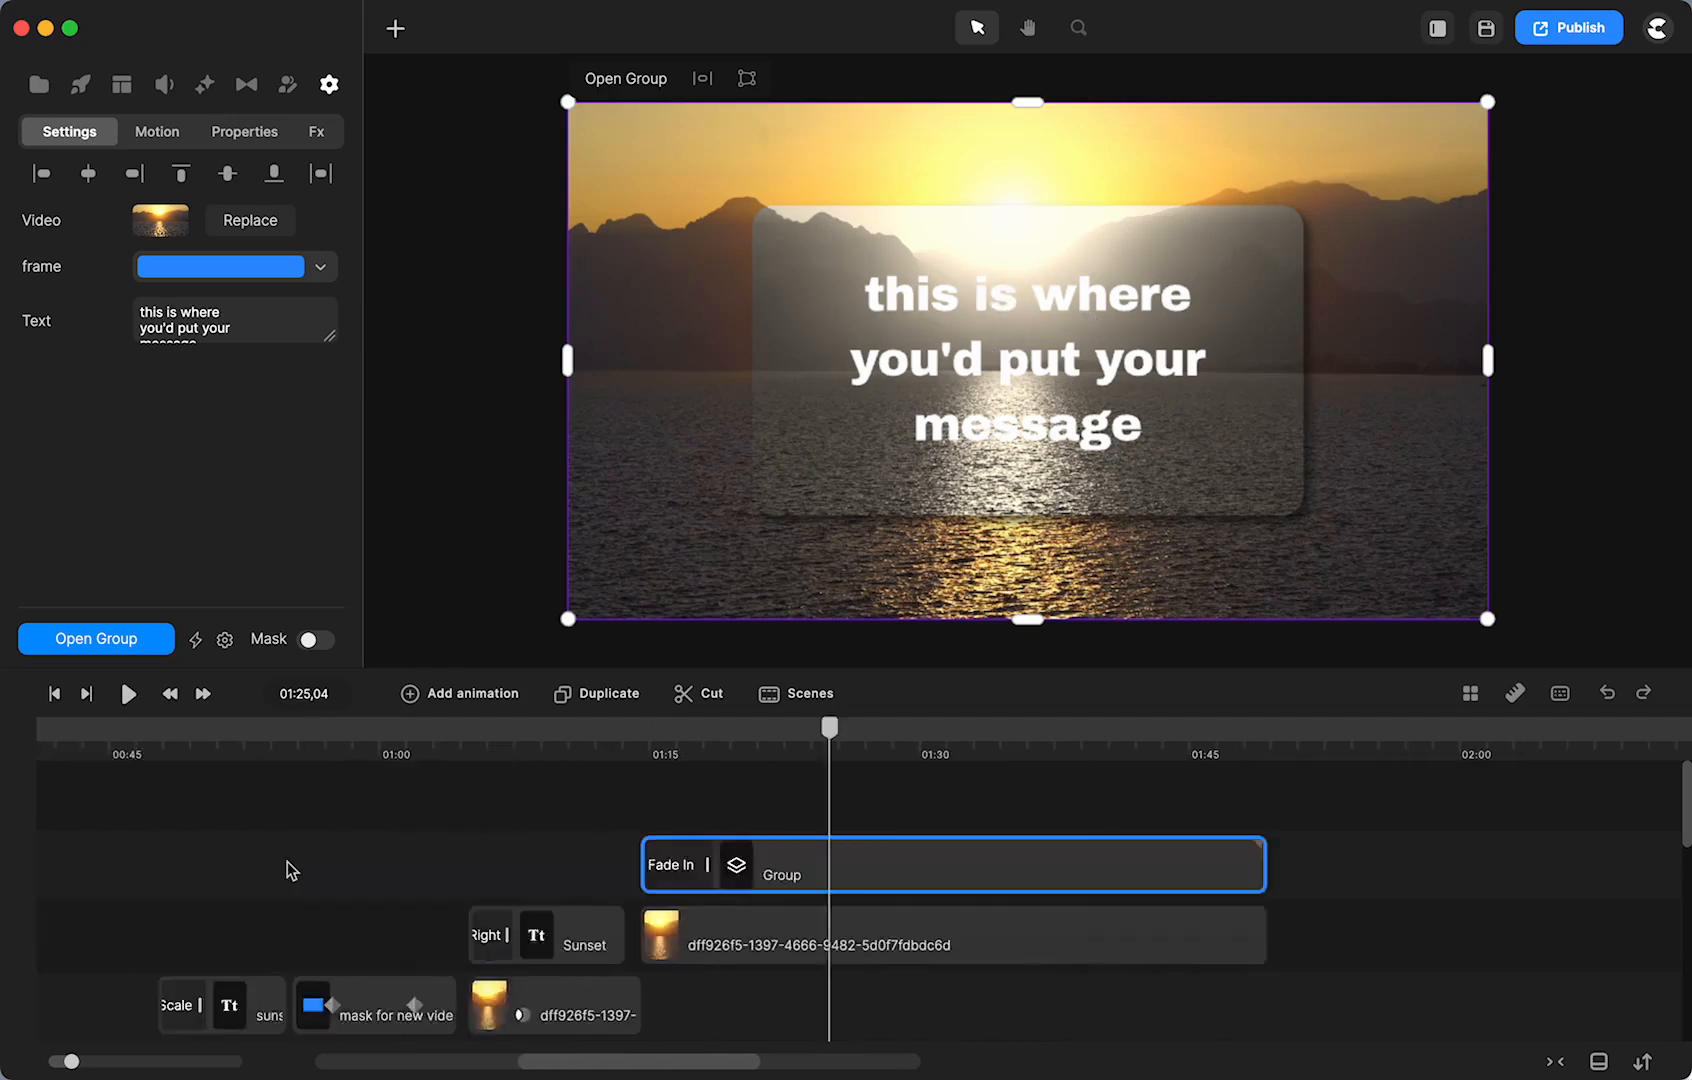
{"action": "scroll", "coordinate": [291, 870], "scroll_direction": "right", "scroll_amount": 8}
{"action": "scroll", "coordinate": [291, 868], "scroll_direction": "right", "scroll_amount": 5}
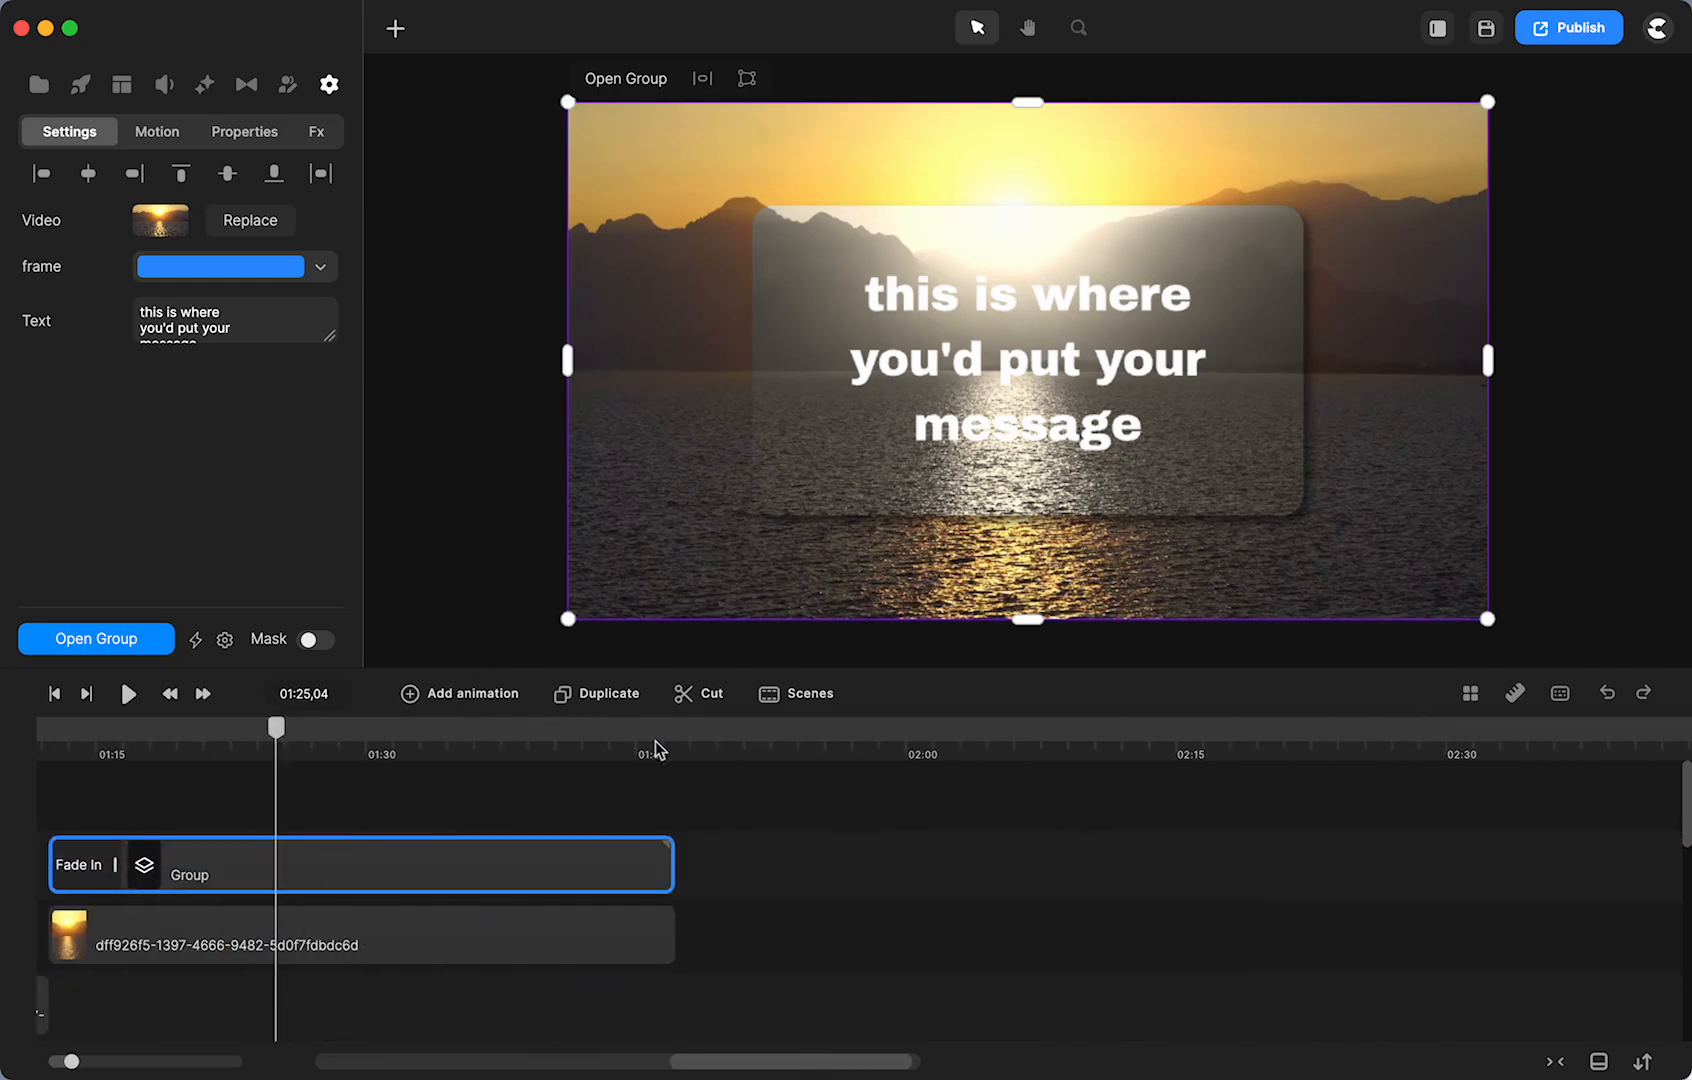
{"action": "left_click", "coordinate": [683, 740]}
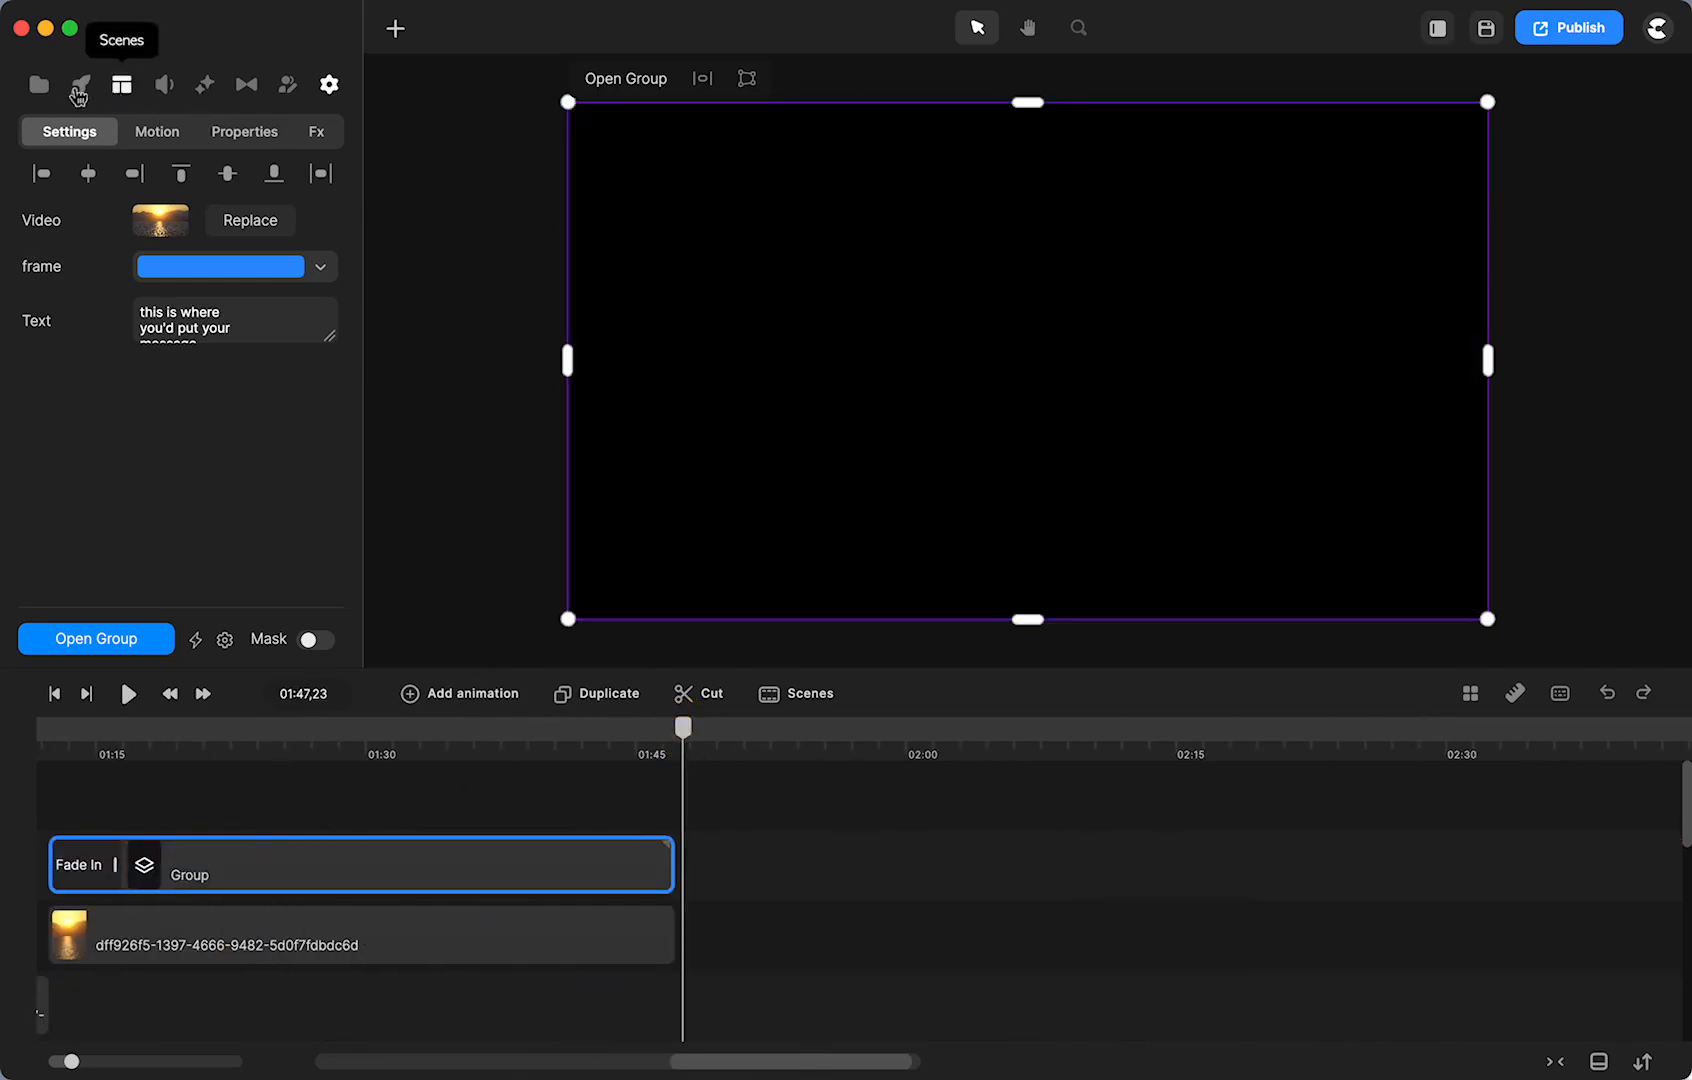
{"action": "left_click", "coordinate": [50, 87]}
{"action": "left_click_drag", "start_coordinate": [230, 295], "coordinate": [811, 380]}
- Add a circle shape and stretch its clip to start with and cover the new sunset clip
{"action": "left_click", "coordinate": [721, 866]}
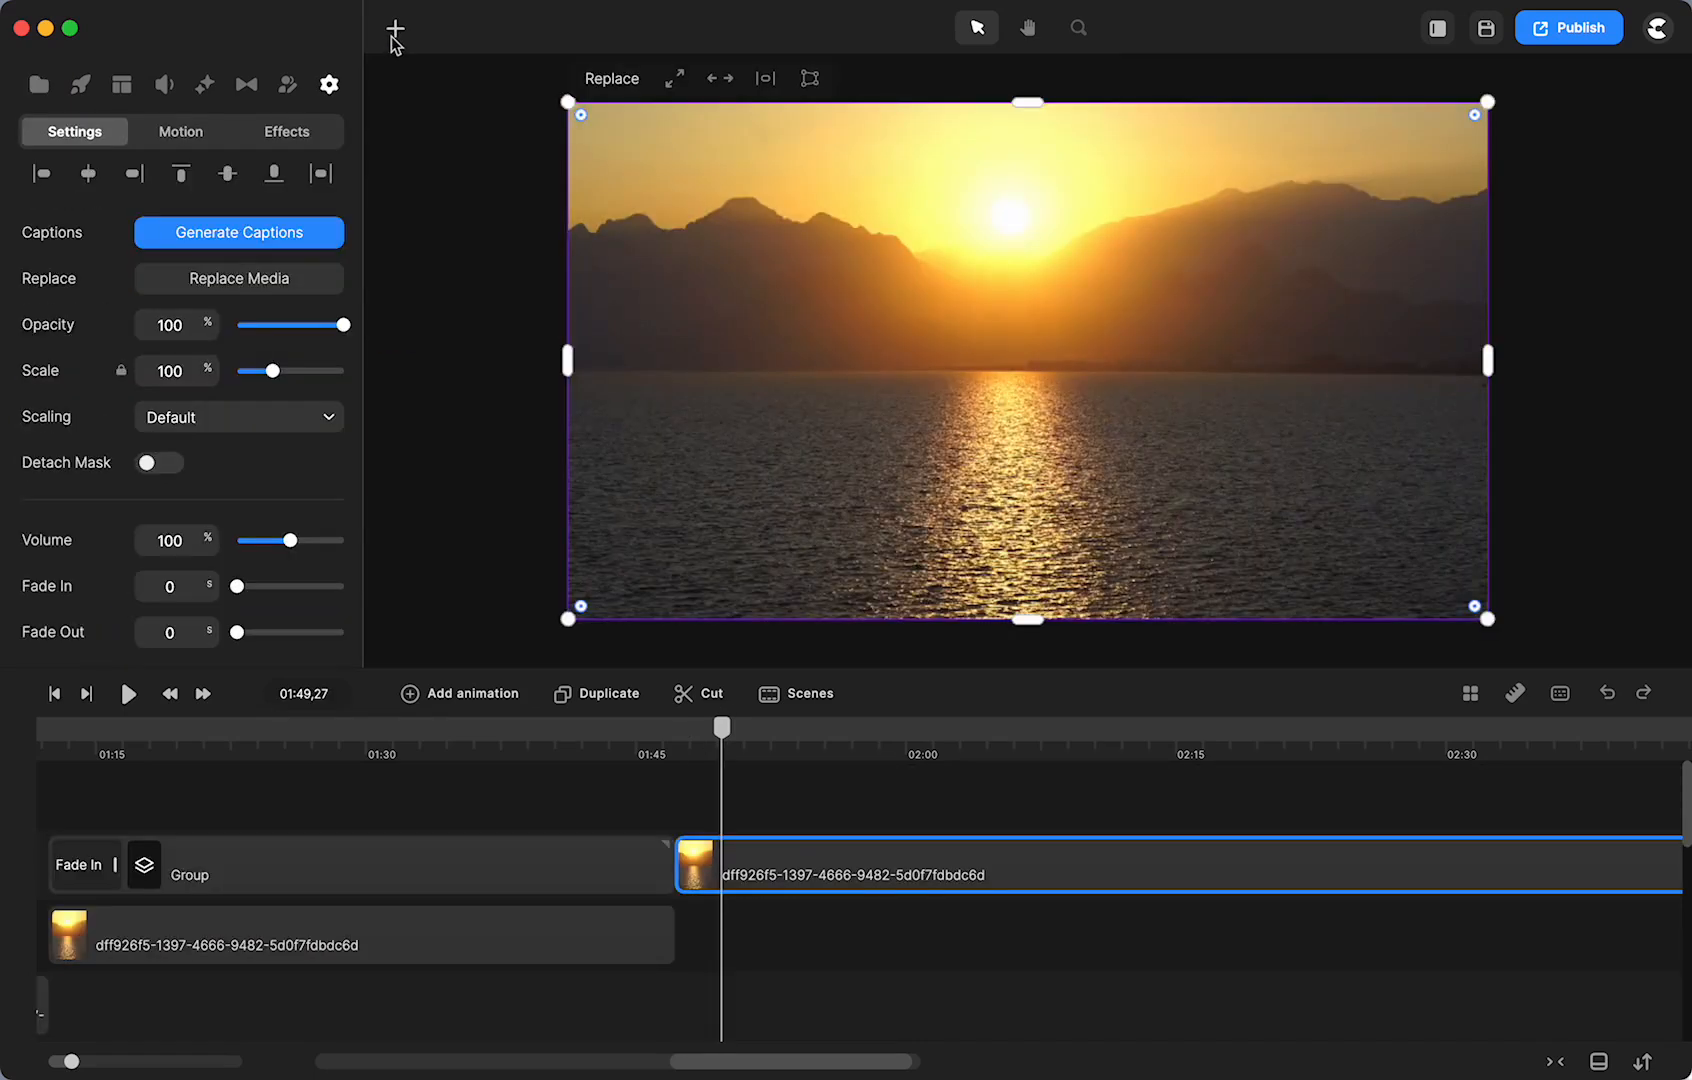
{"action": "left_click", "coordinate": [395, 30]}
{"action": "left_click", "coordinate": [445, 206]}
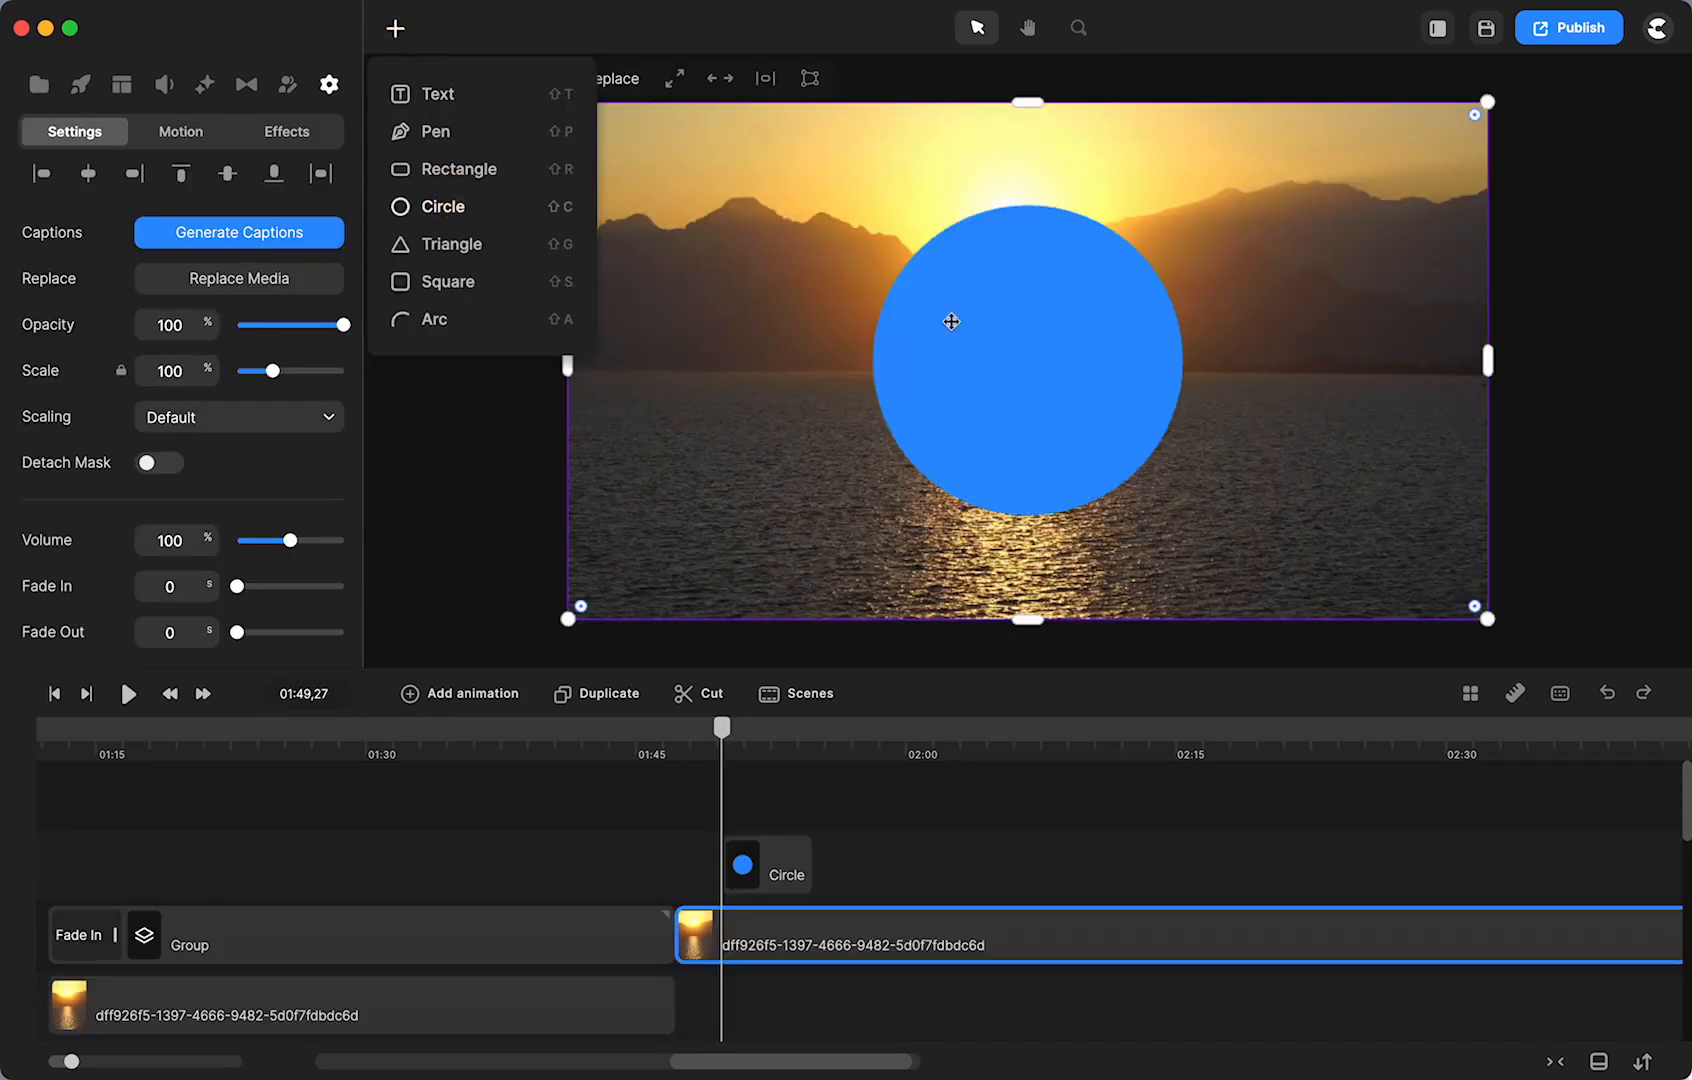
{"action": "left_click", "coordinate": [986, 343]}
{"action": "left_click_drag", "start_coordinate": [798, 886], "coordinate": [751, 878]}
{"action": "left_click_drag", "start_coordinate": [886, 860], "coordinate": [1632, 865]}
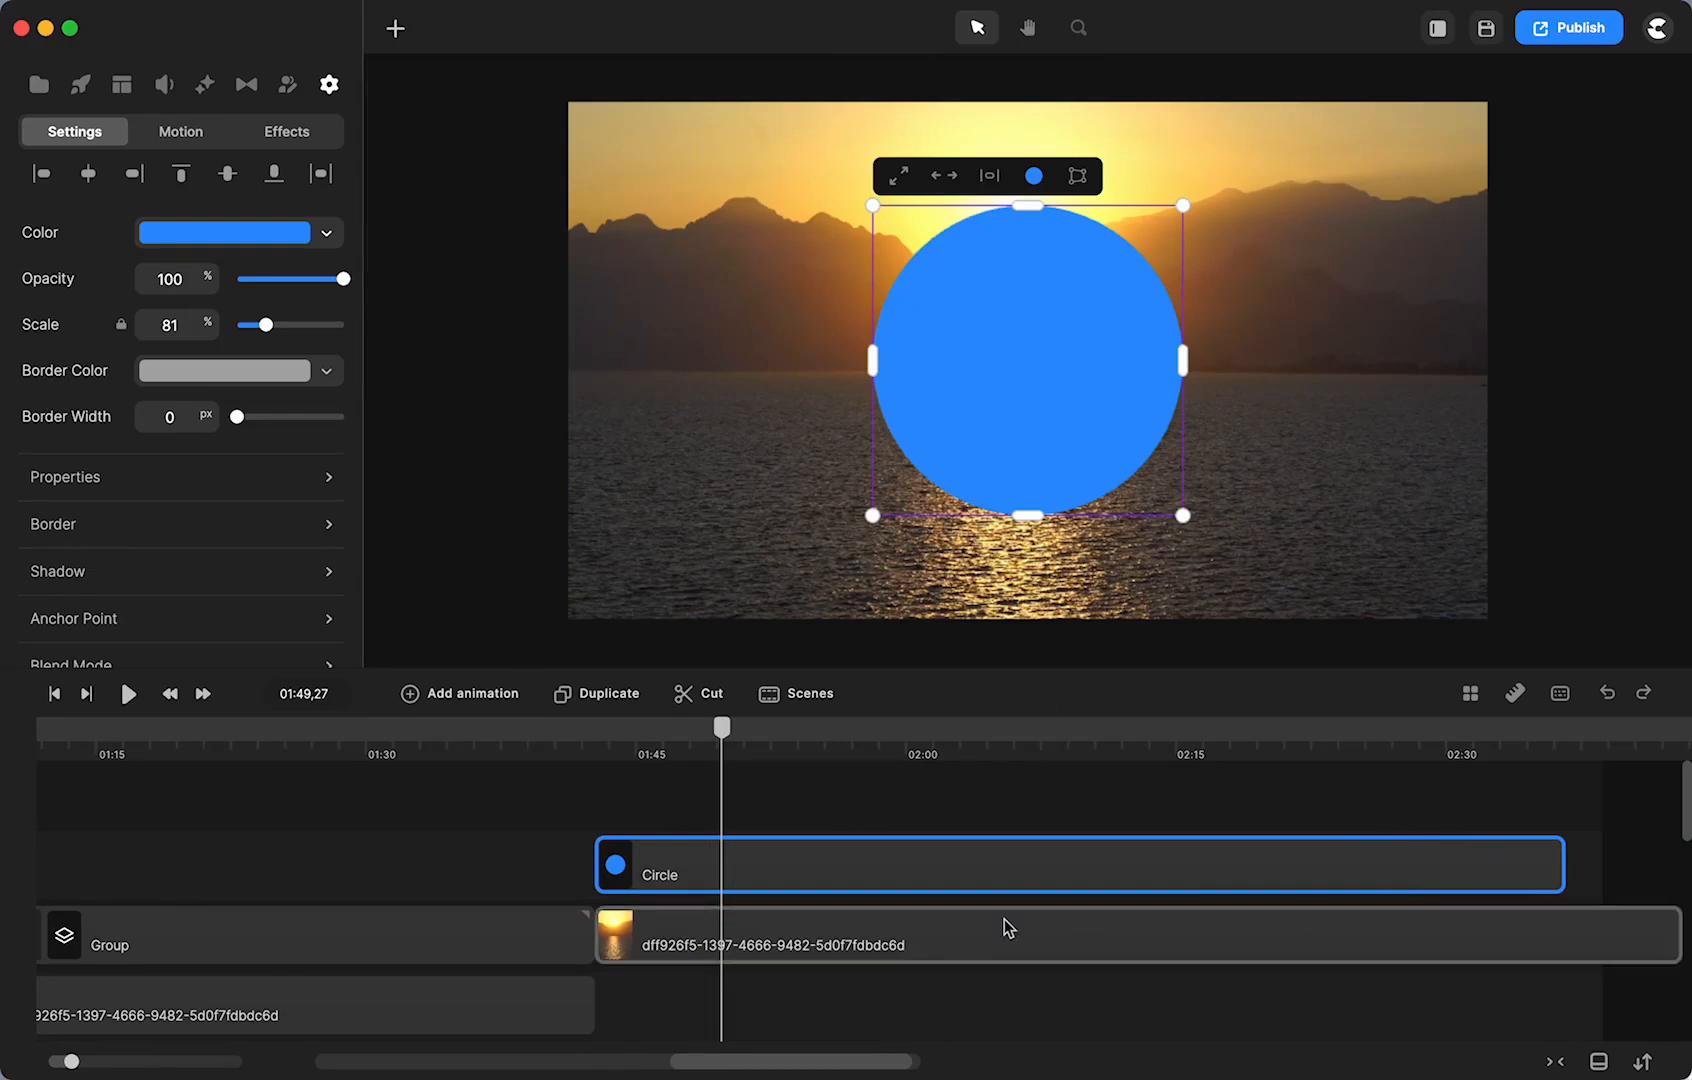
- Cut the sunset clip at 02:32, delete the tail, and trim the circle to end there
{"action": "scroll", "coordinate": [1005, 919], "scroll_direction": "left", "scroll_amount": 3}
{"action": "scroll", "coordinate": [1430, 968], "scroll_direction": "right", "scroll_amount": 4}
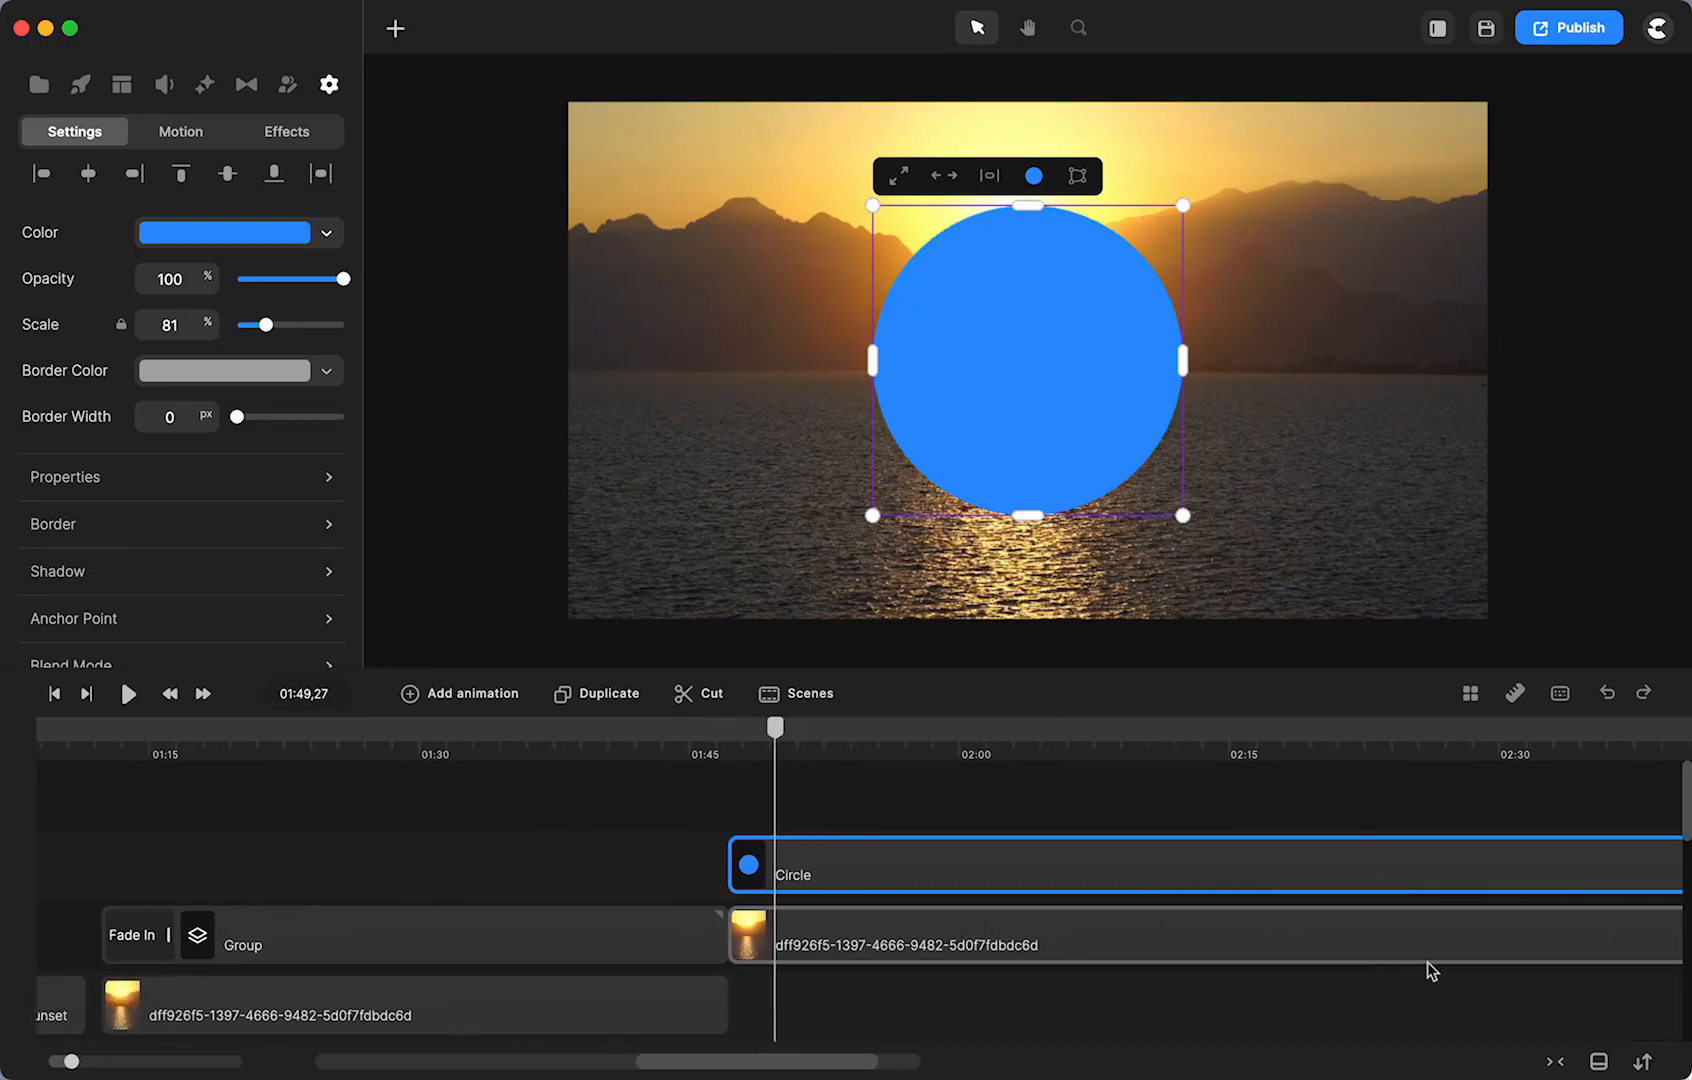
{"action": "left_click", "coordinate": [1481, 730]}
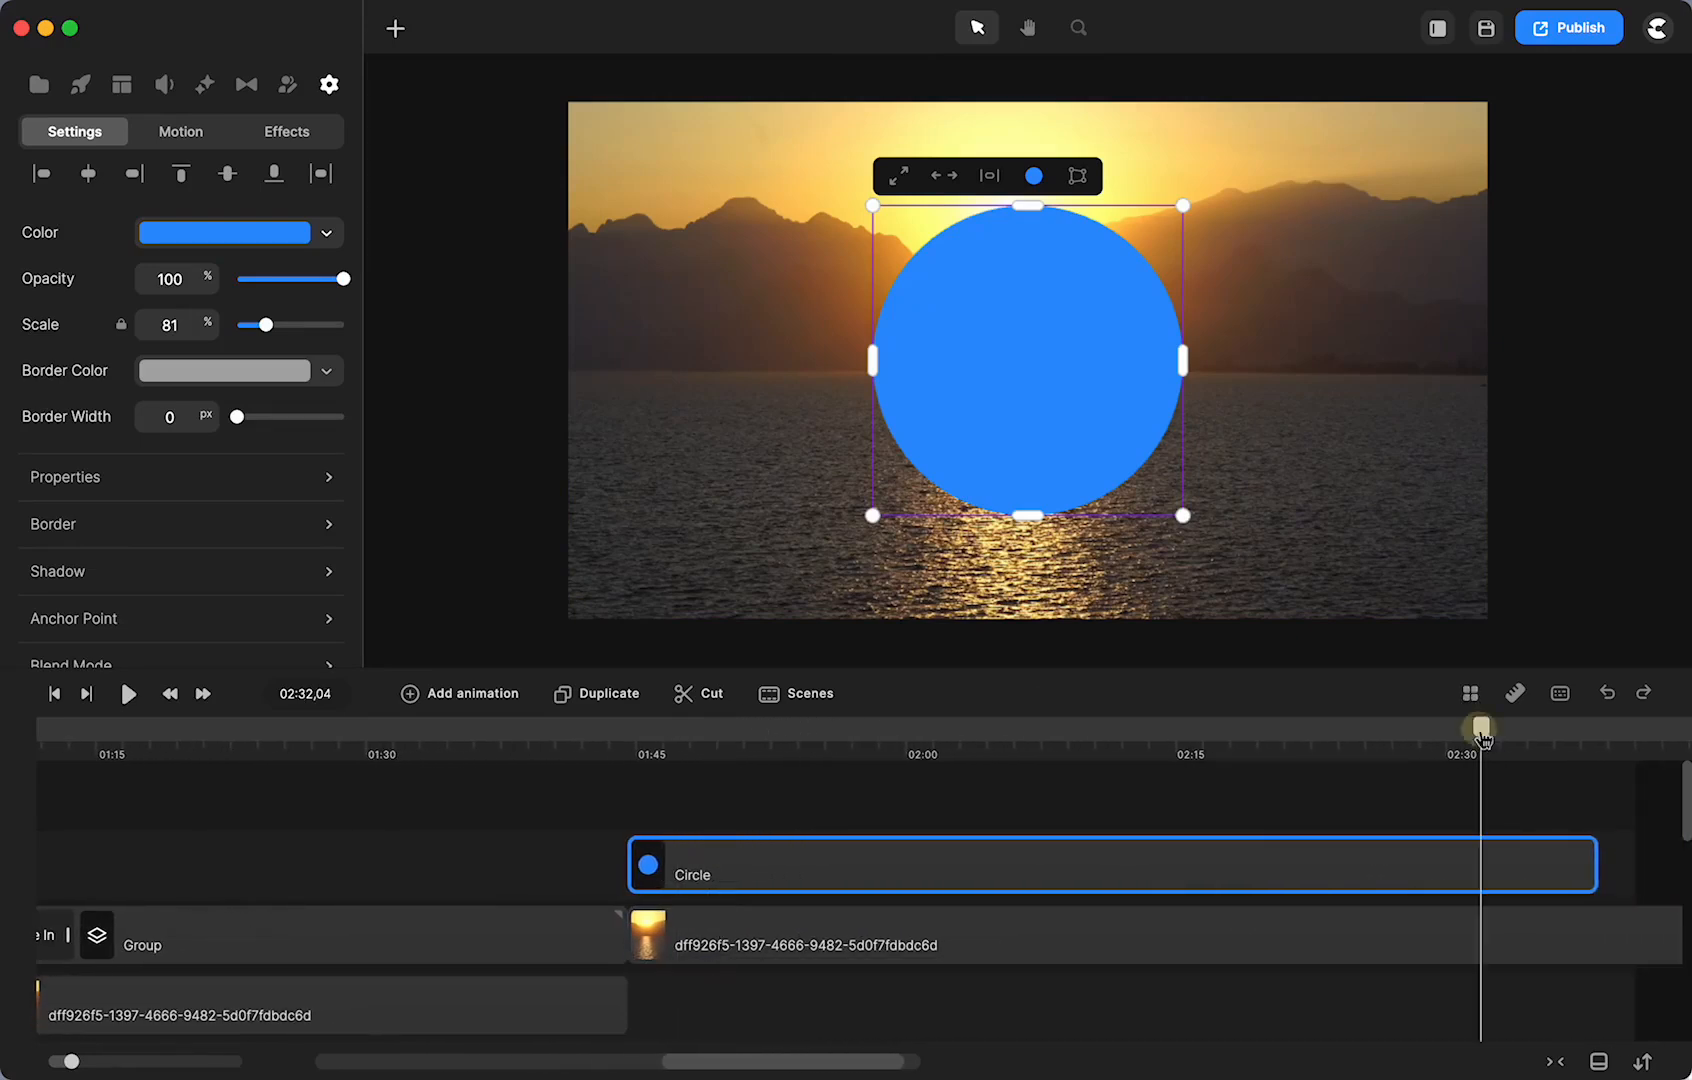
{"action": "left_click", "coordinate": [1481, 920]}
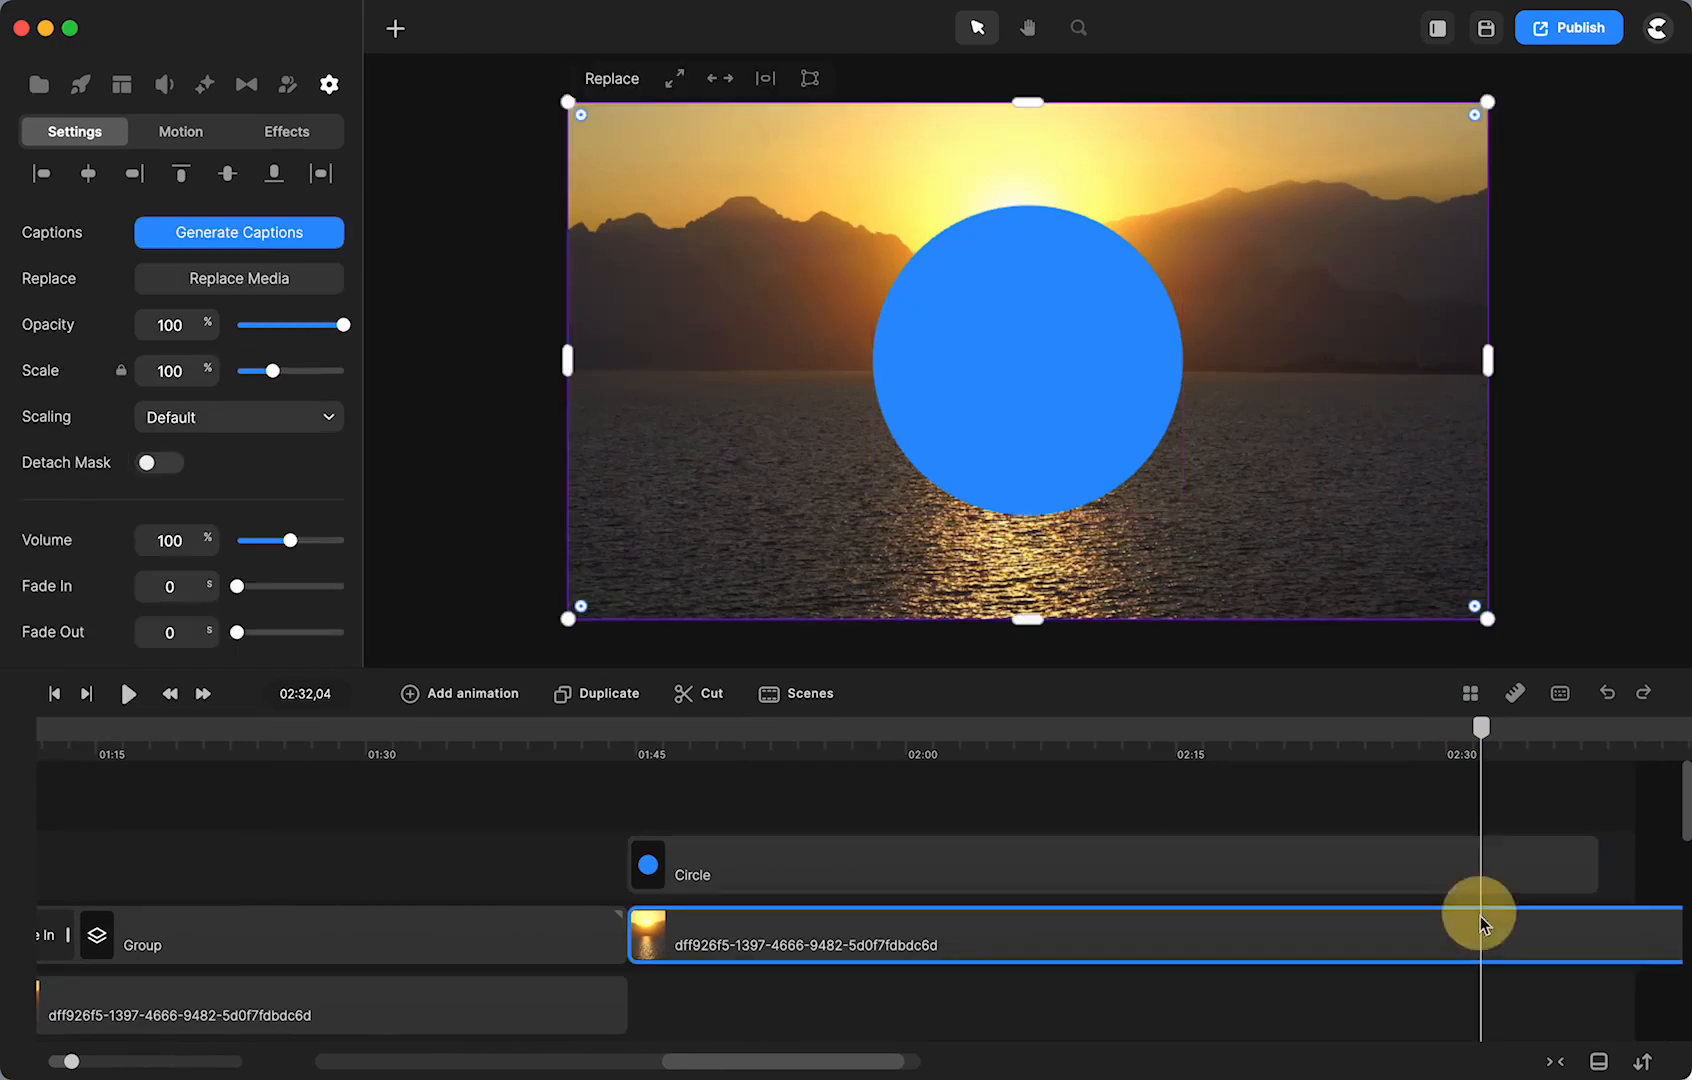
{"action": "left_click", "coordinate": [699, 697]}
{"action": "key", "text": "Delete"}
{"action": "left_click_drag", "start_coordinate": [1636, 858], "coordinate": [1473, 861]}
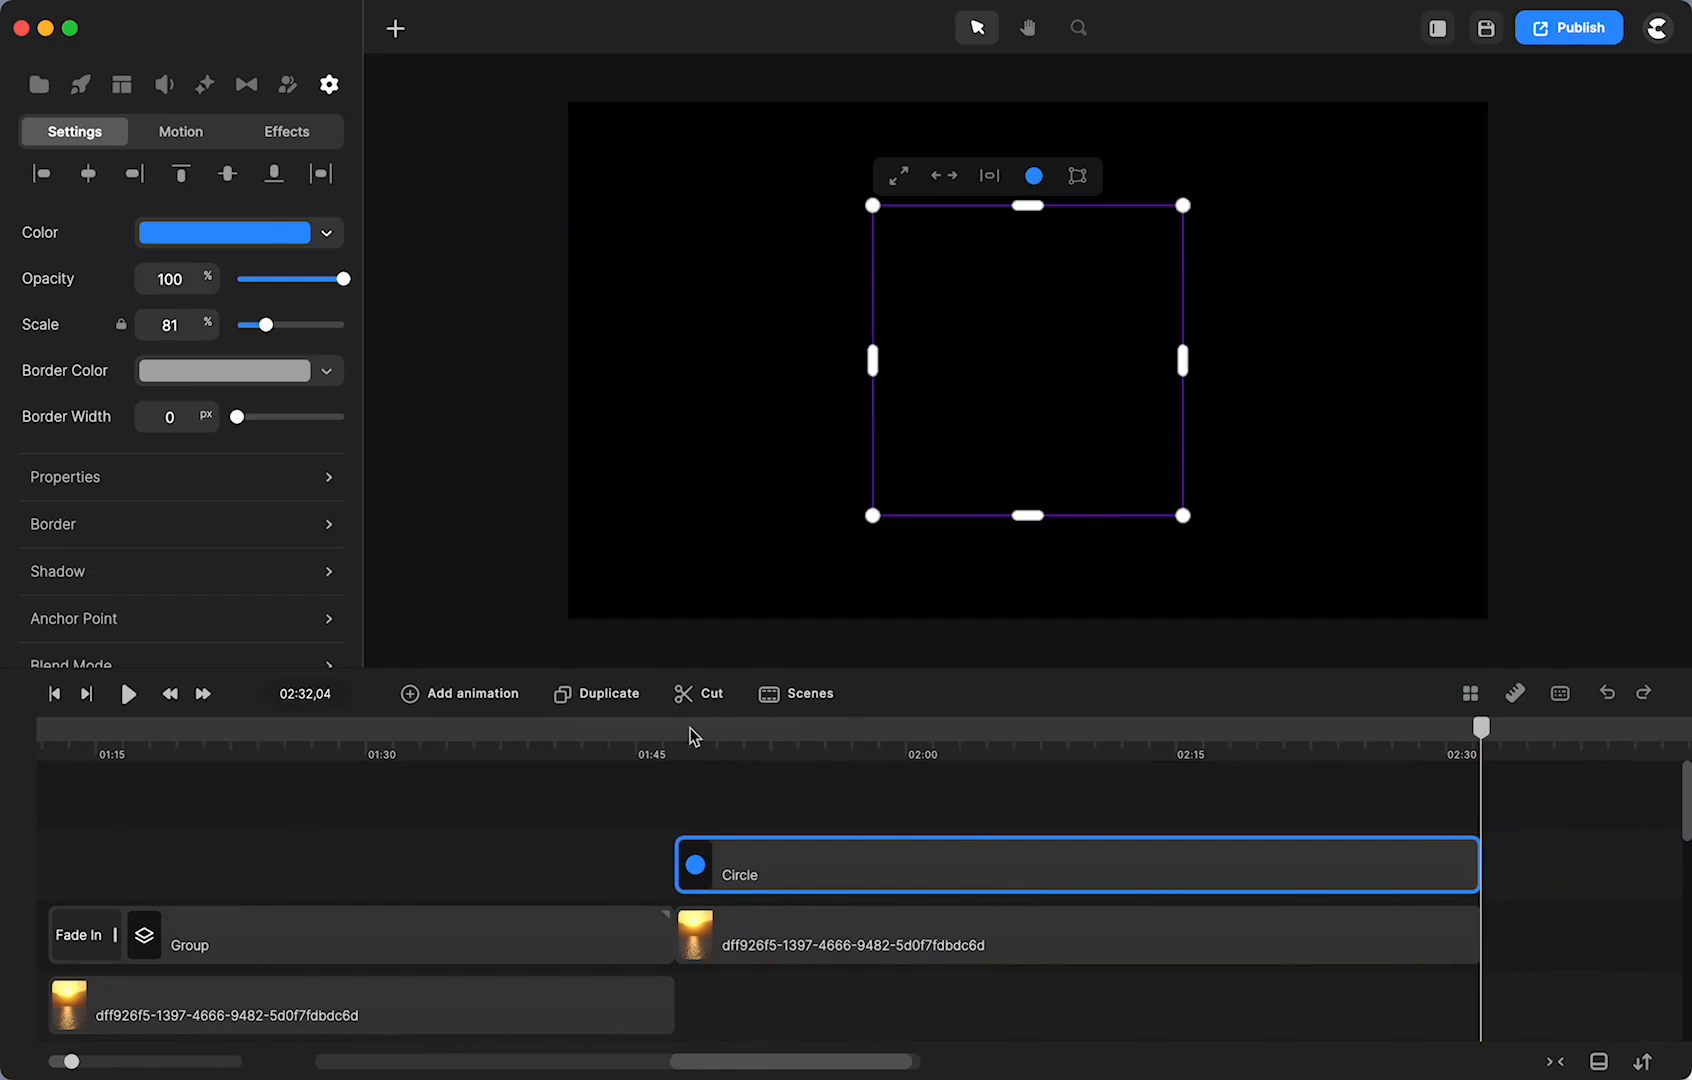
{"action": "left_click", "coordinate": [690, 730]}
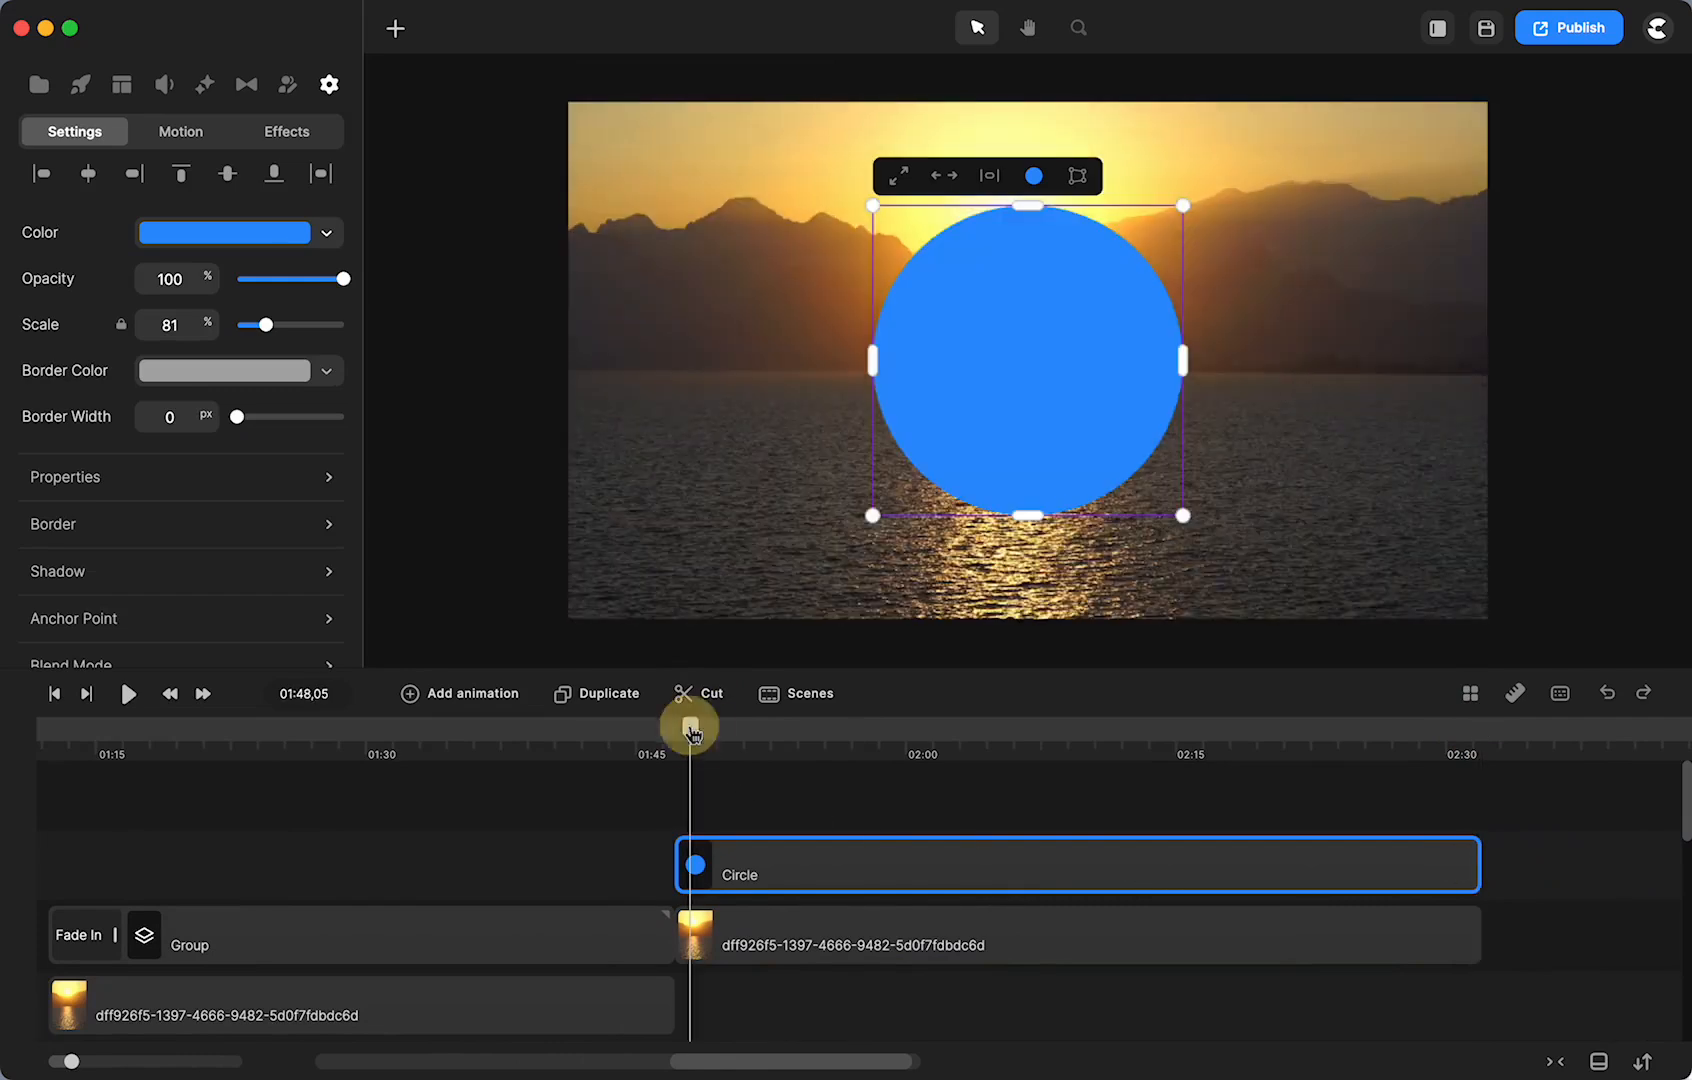
- Set the sunset clip's Track Matte mask to Circle and scrub to preview the circular footage
{"action": "left_click", "coordinate": [745, 948]}
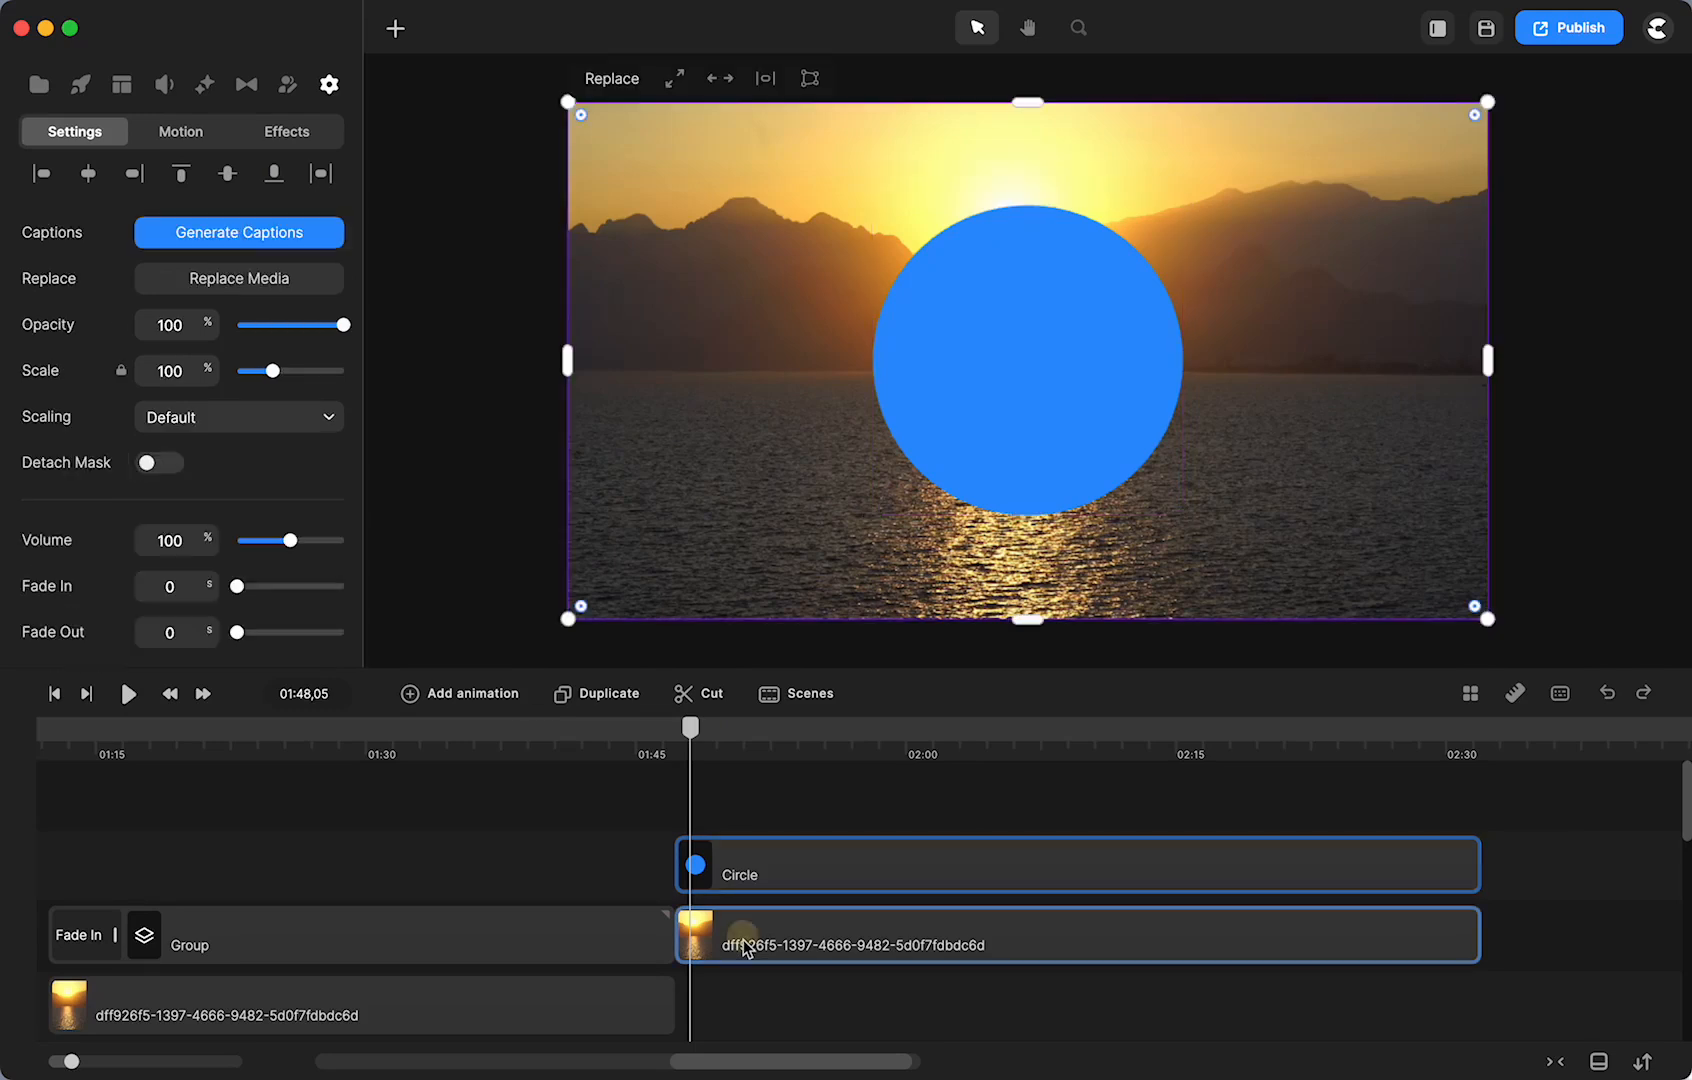
{"action": "scroll", "coordinate": [190, 372], "scroll_direction": "down", "scroll_amount": 5}
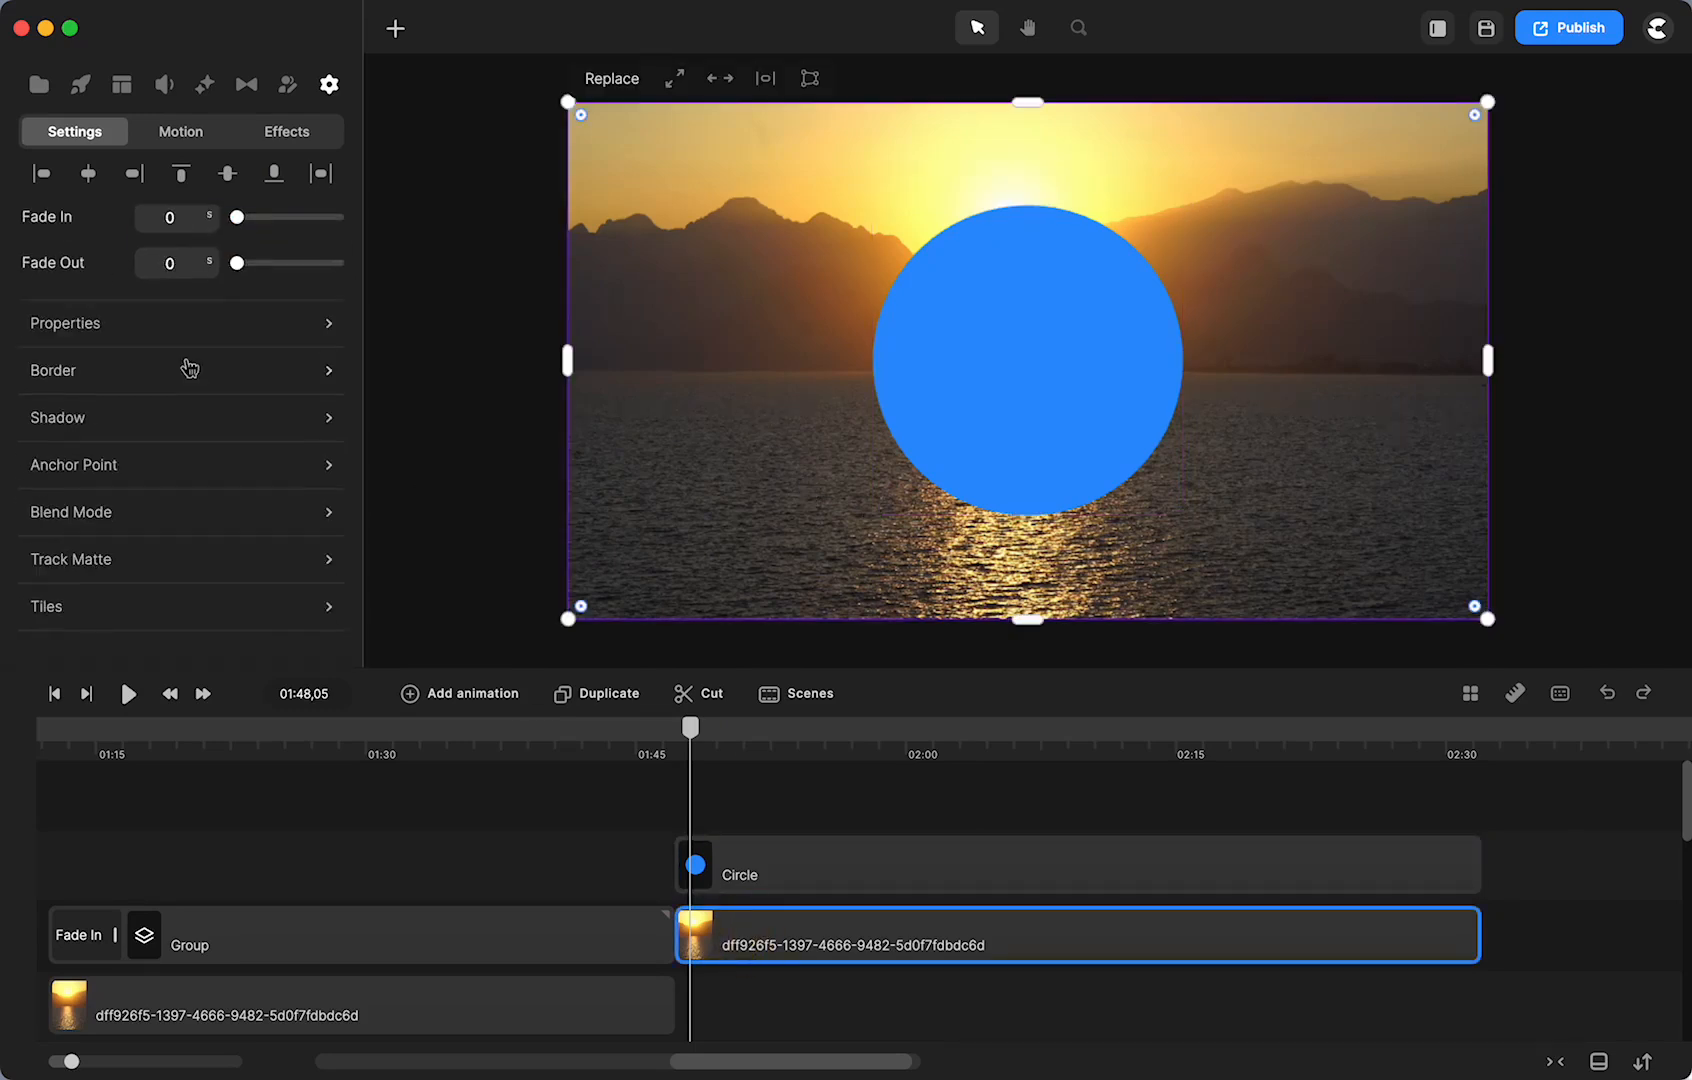
{"action": "left_click", "coordinate": [138, 556]}
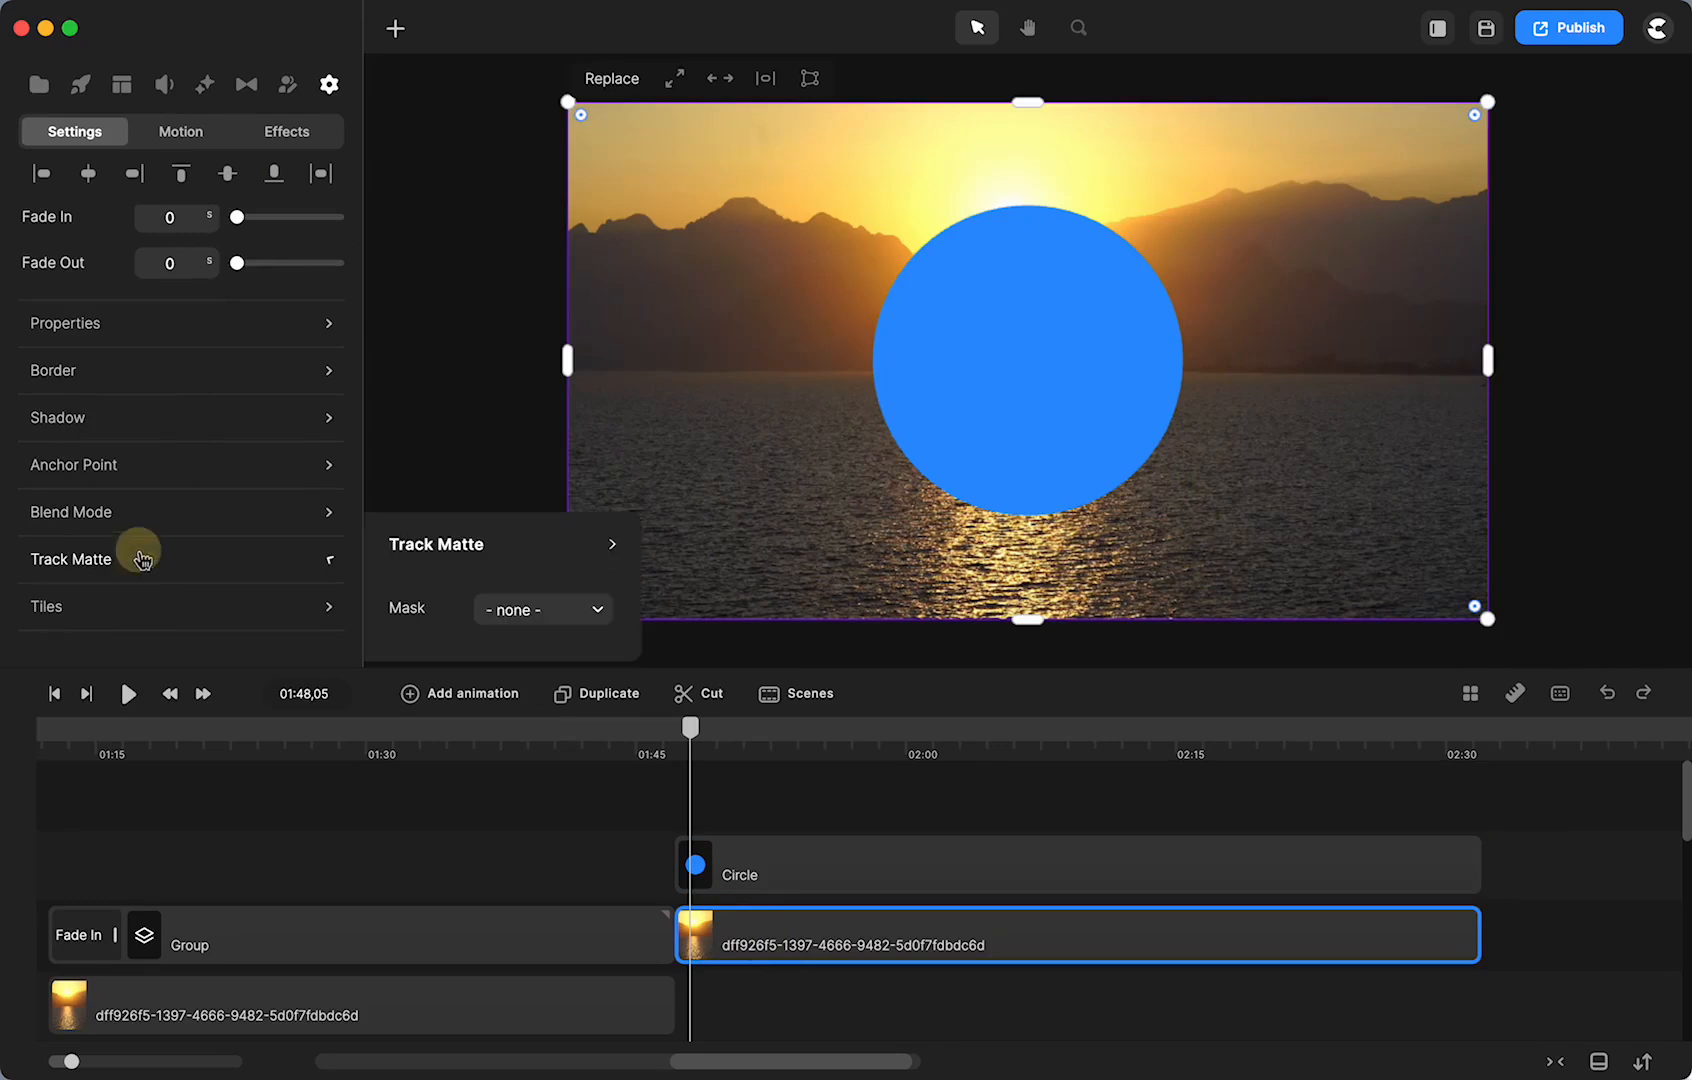
{"action": "left_click", "coordinate": [515, 617]}
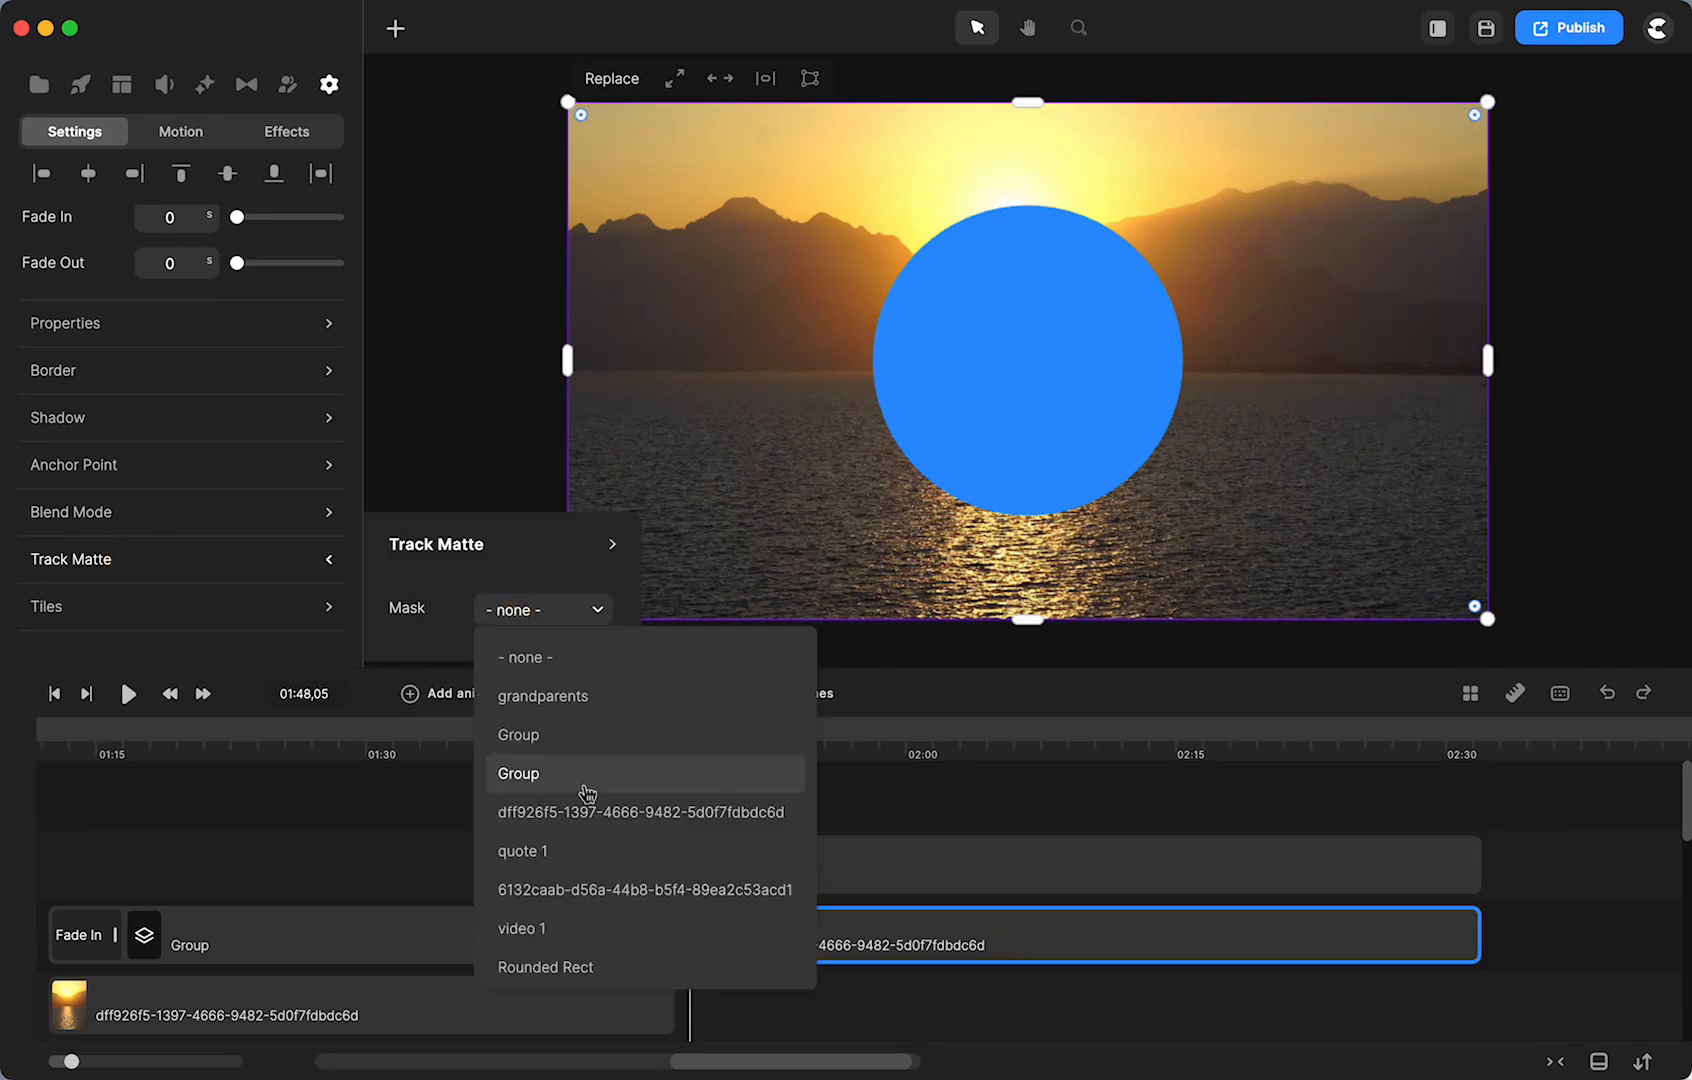
{"action": "scroll", "coordinate": [600, 820], "scroll_direction": "down", "scroll_amount": 5}
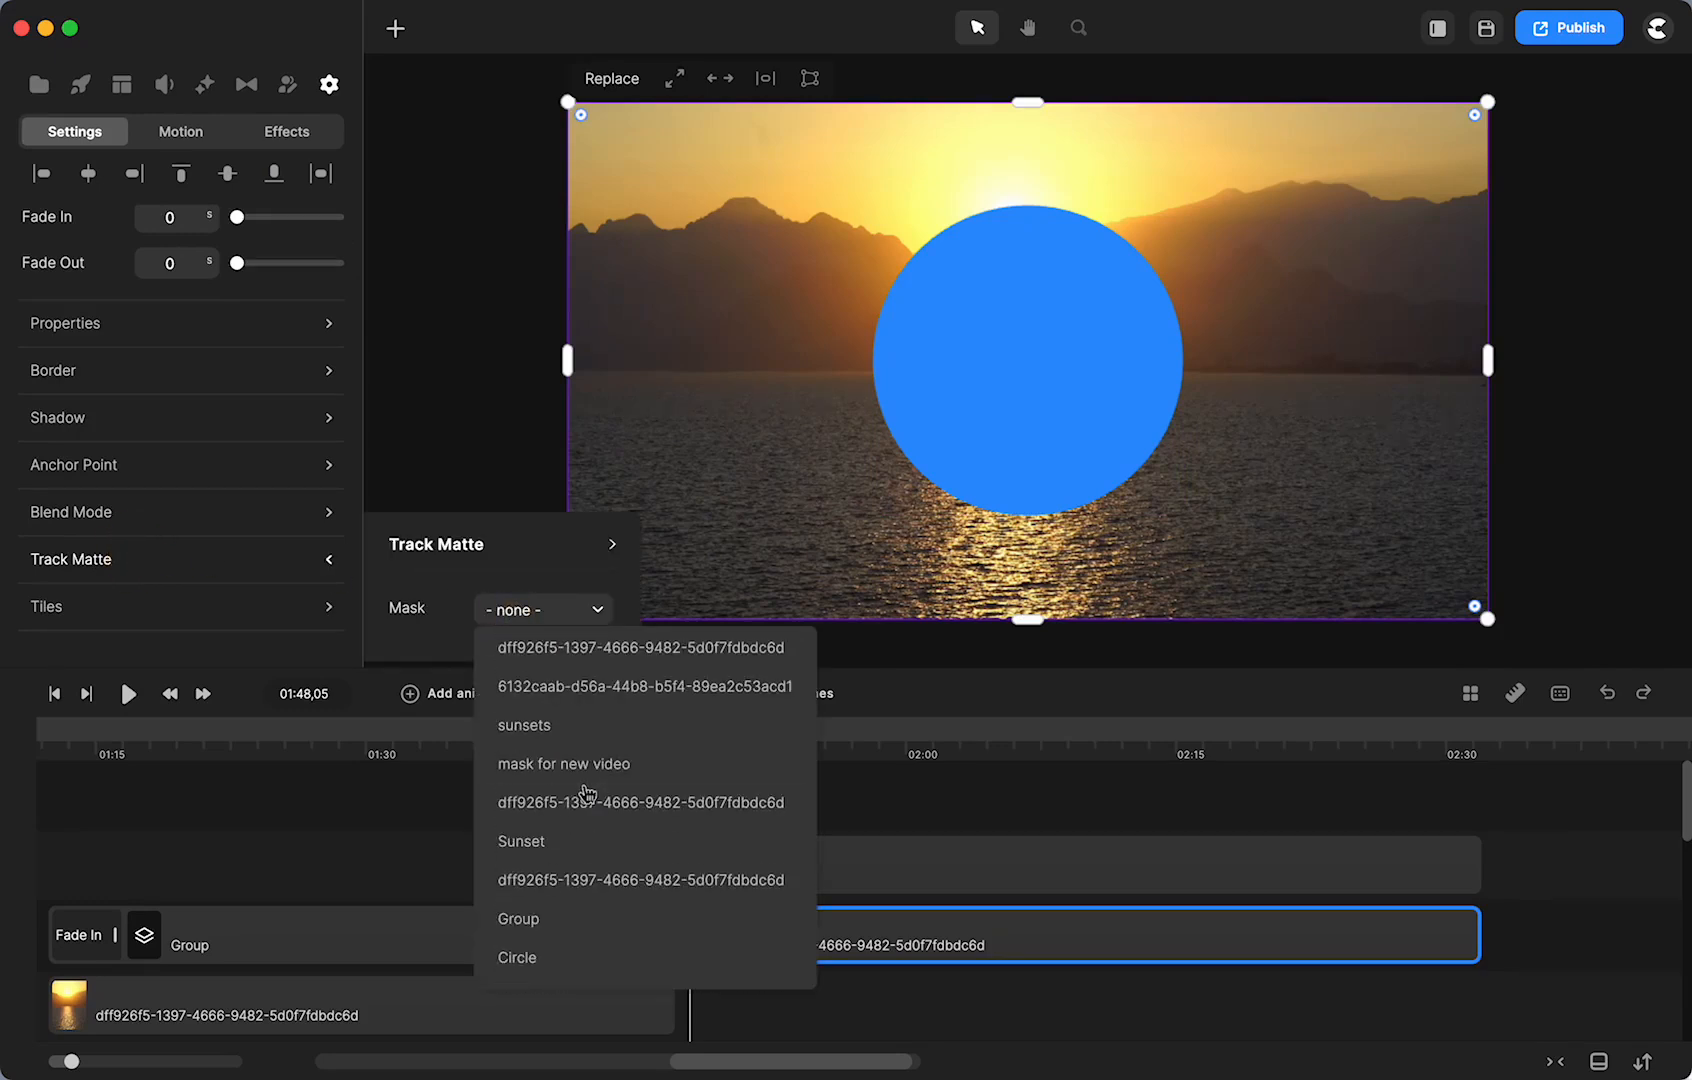
{"action": "left_click", "coordinate": [527, 963]}
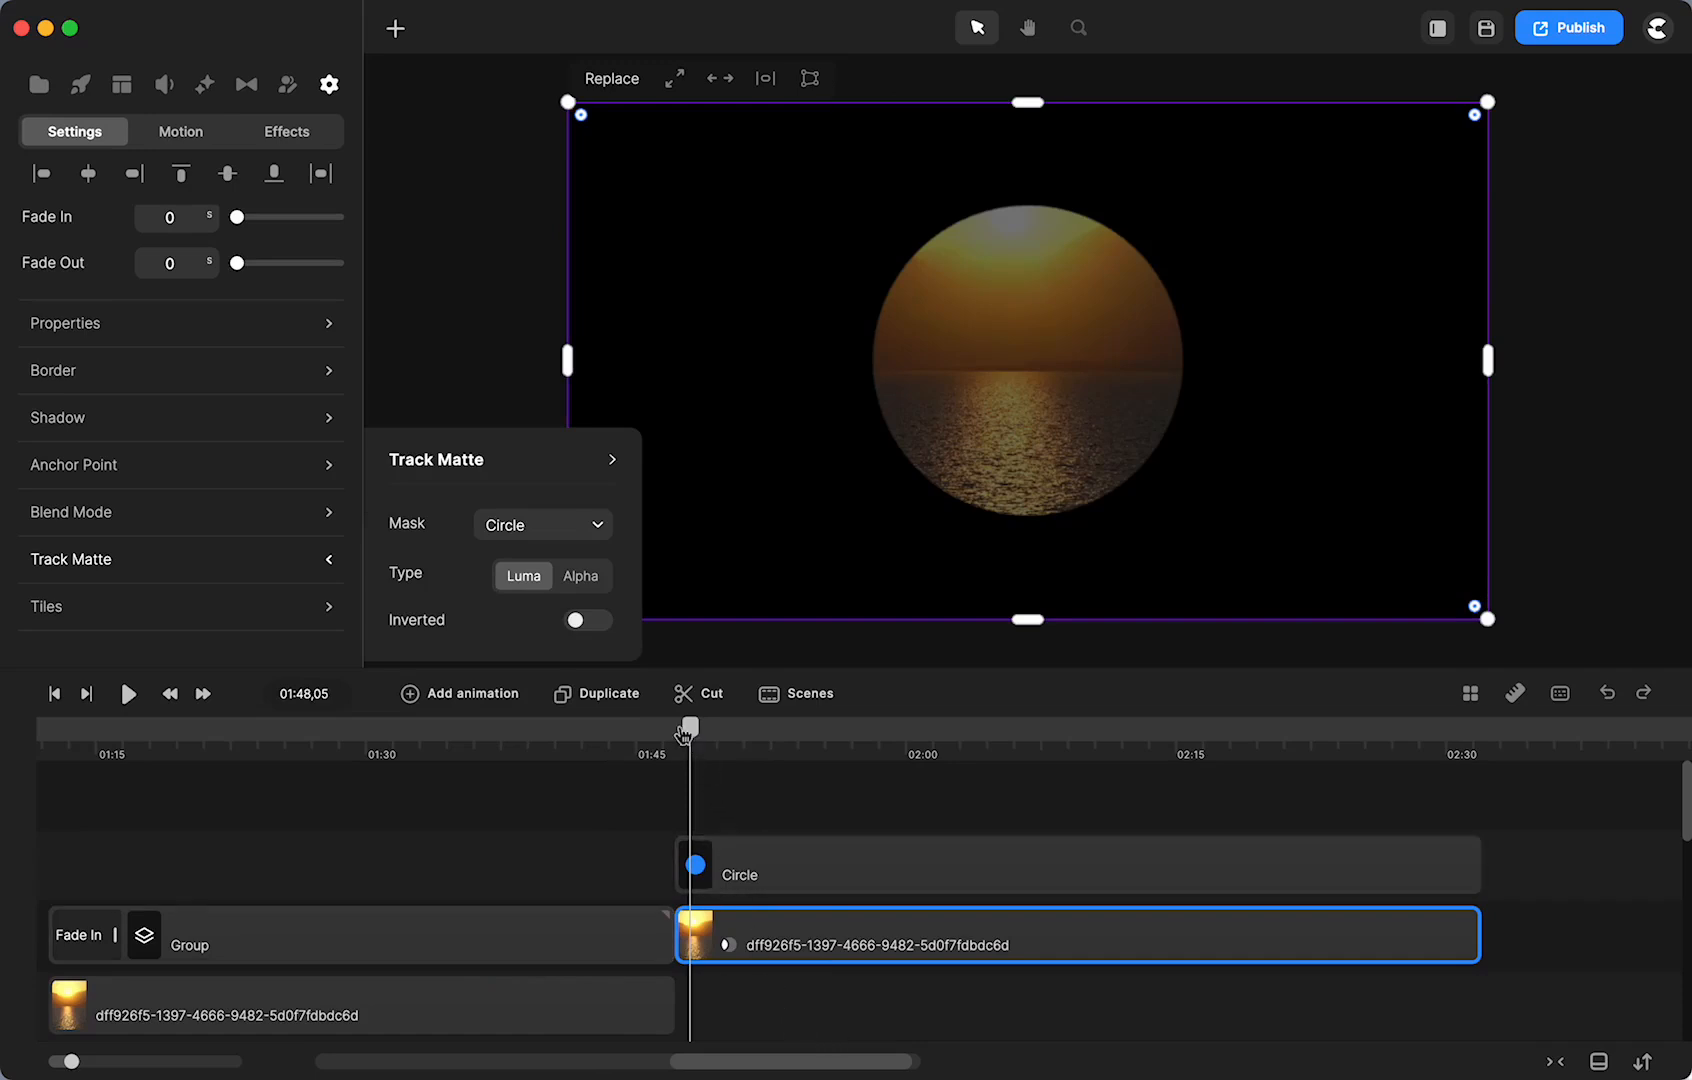
{"action": "mouse_move", "coordinate": [690, 735]}
{"action": "left_mouse_down"}
{"action": "mouse_move", "coordinate": [720, 732]}
{"action": "mouse_move", "coordinate": [706, 733]}
{"action": "left_mouse_up"}
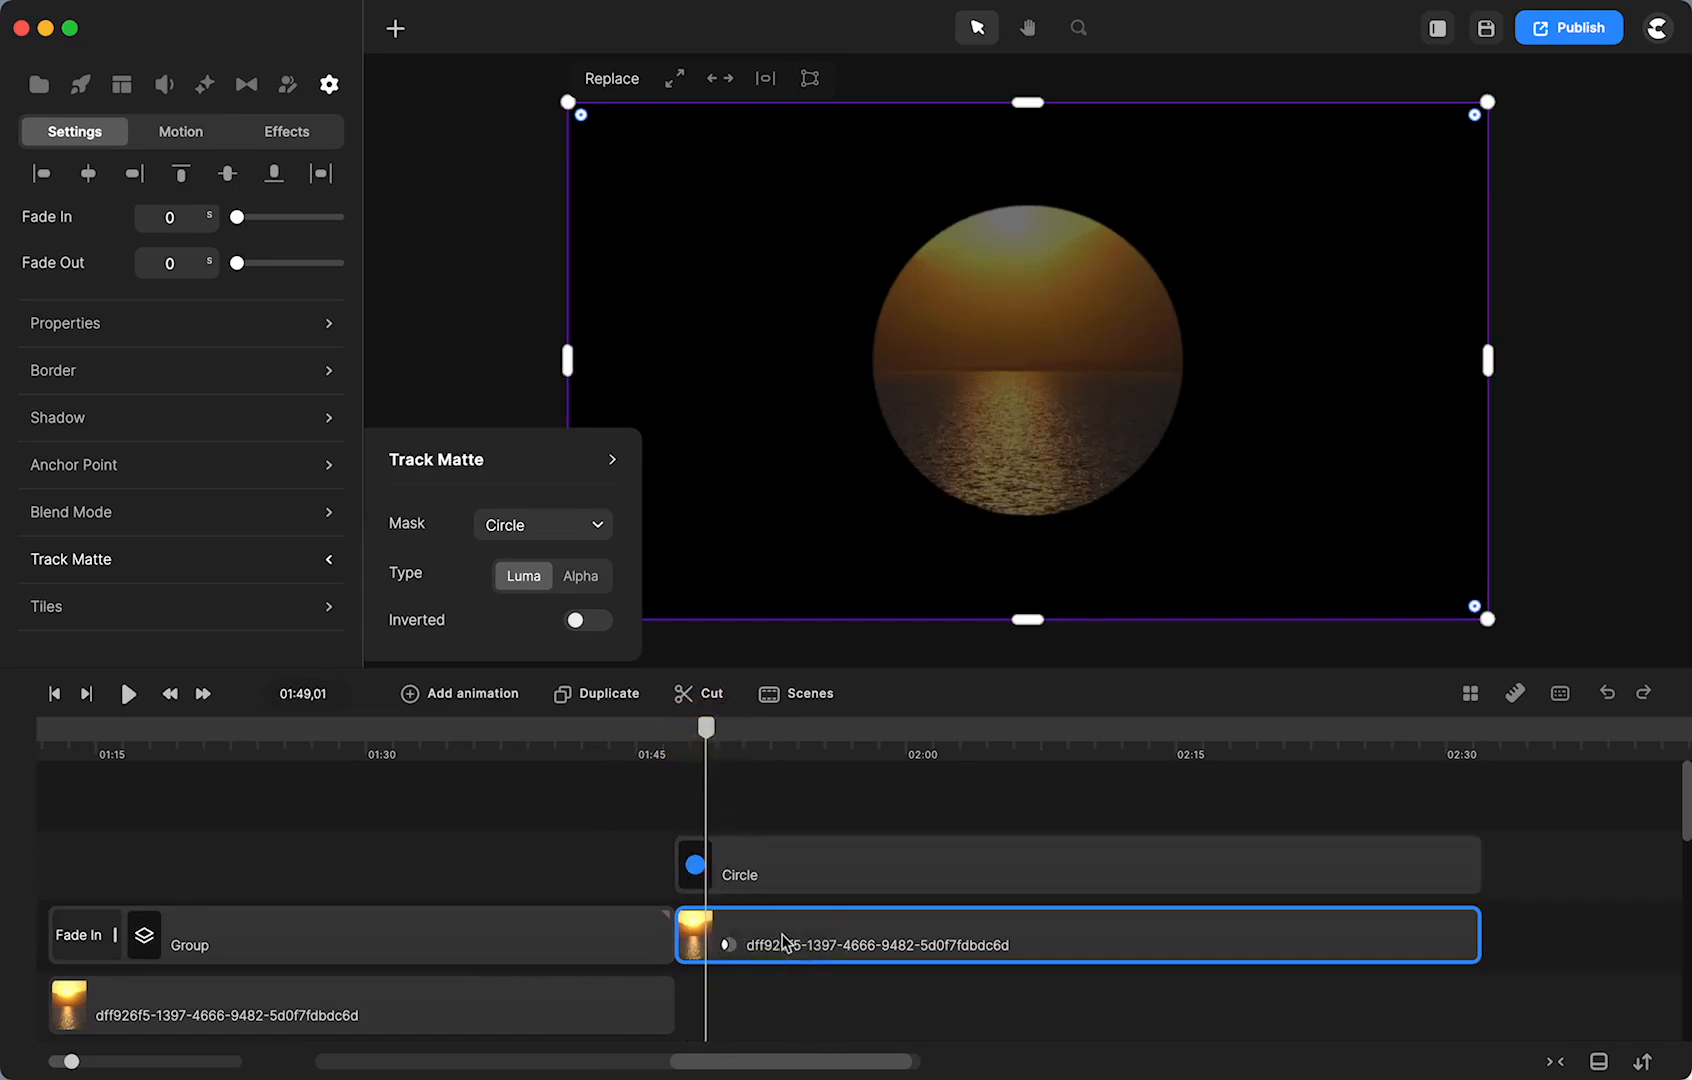
{"action": "left_click_drag", "start_coordinate": [707, 748], "coordinate": [691, 733]}
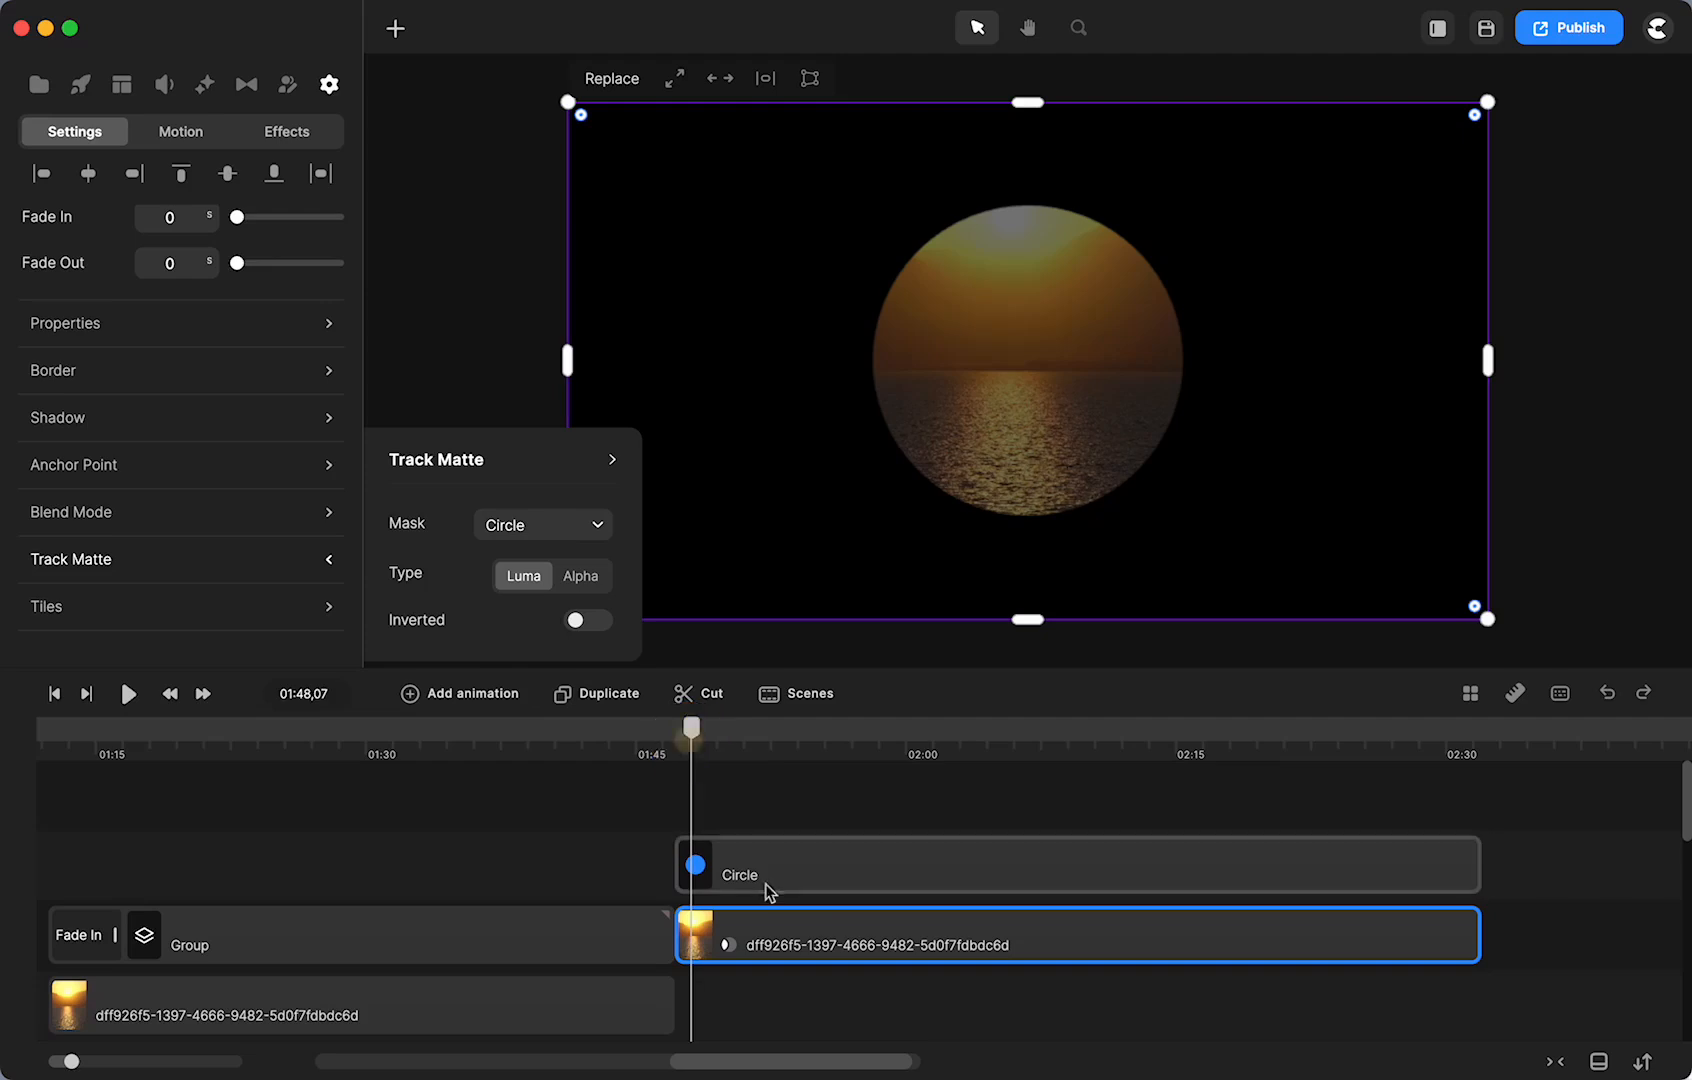
{"action": "left_click", "coordinate": [723, 878]}
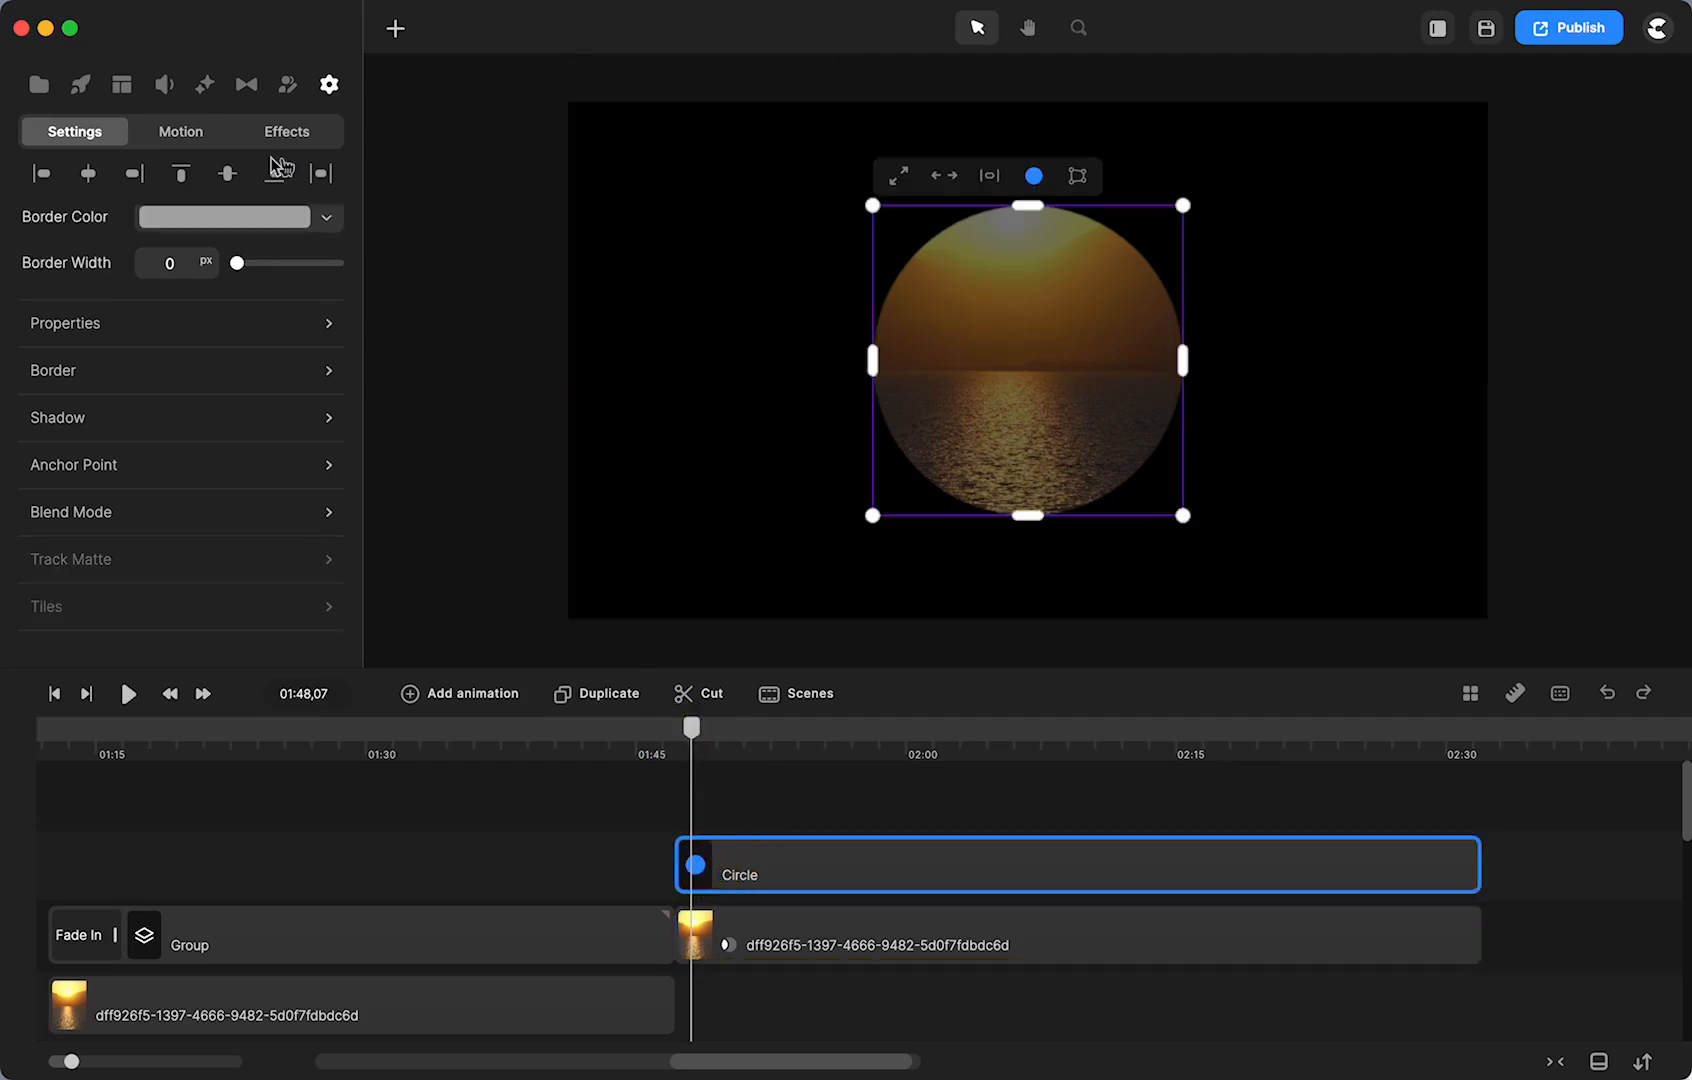
- Save the project and give the Circle a Scale 'Down' entrance, previewing it on a zoomed timeline
{"action": "left_click", "coordinate": [190, 135]}
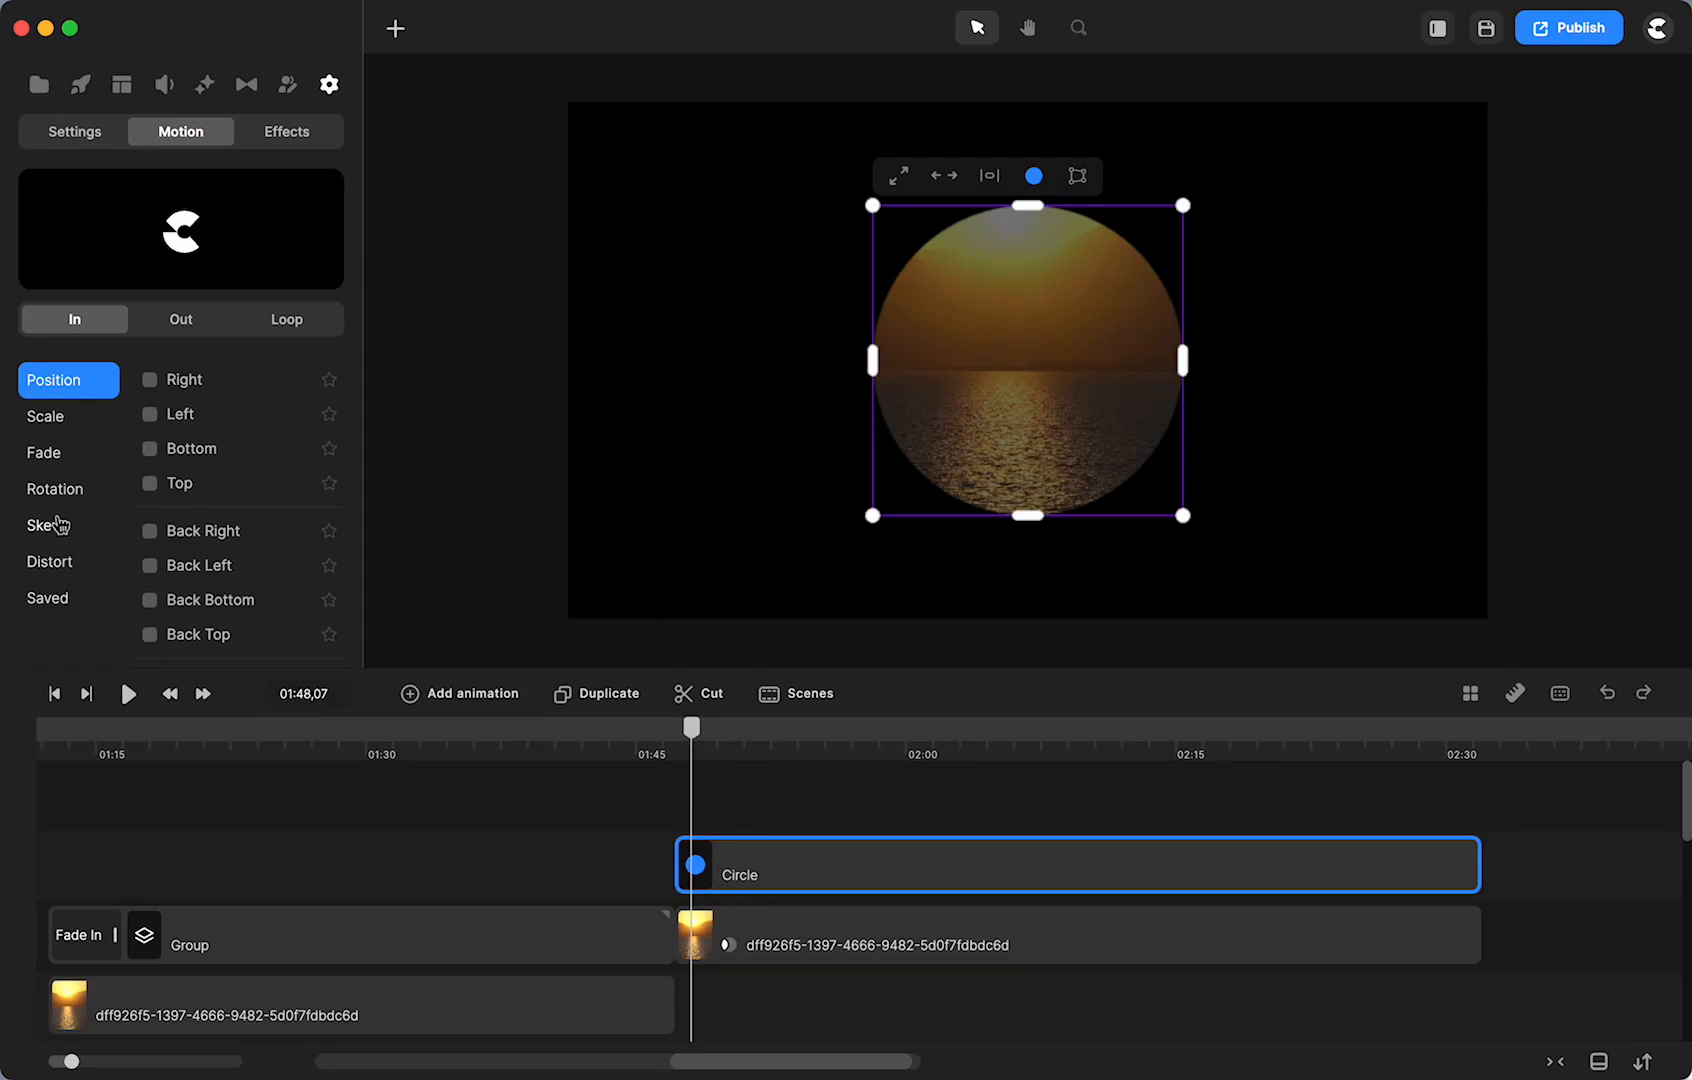
{"action": "key", "text": "super+s"}
{"action": "left_click", "coordinate": [47, 425]}
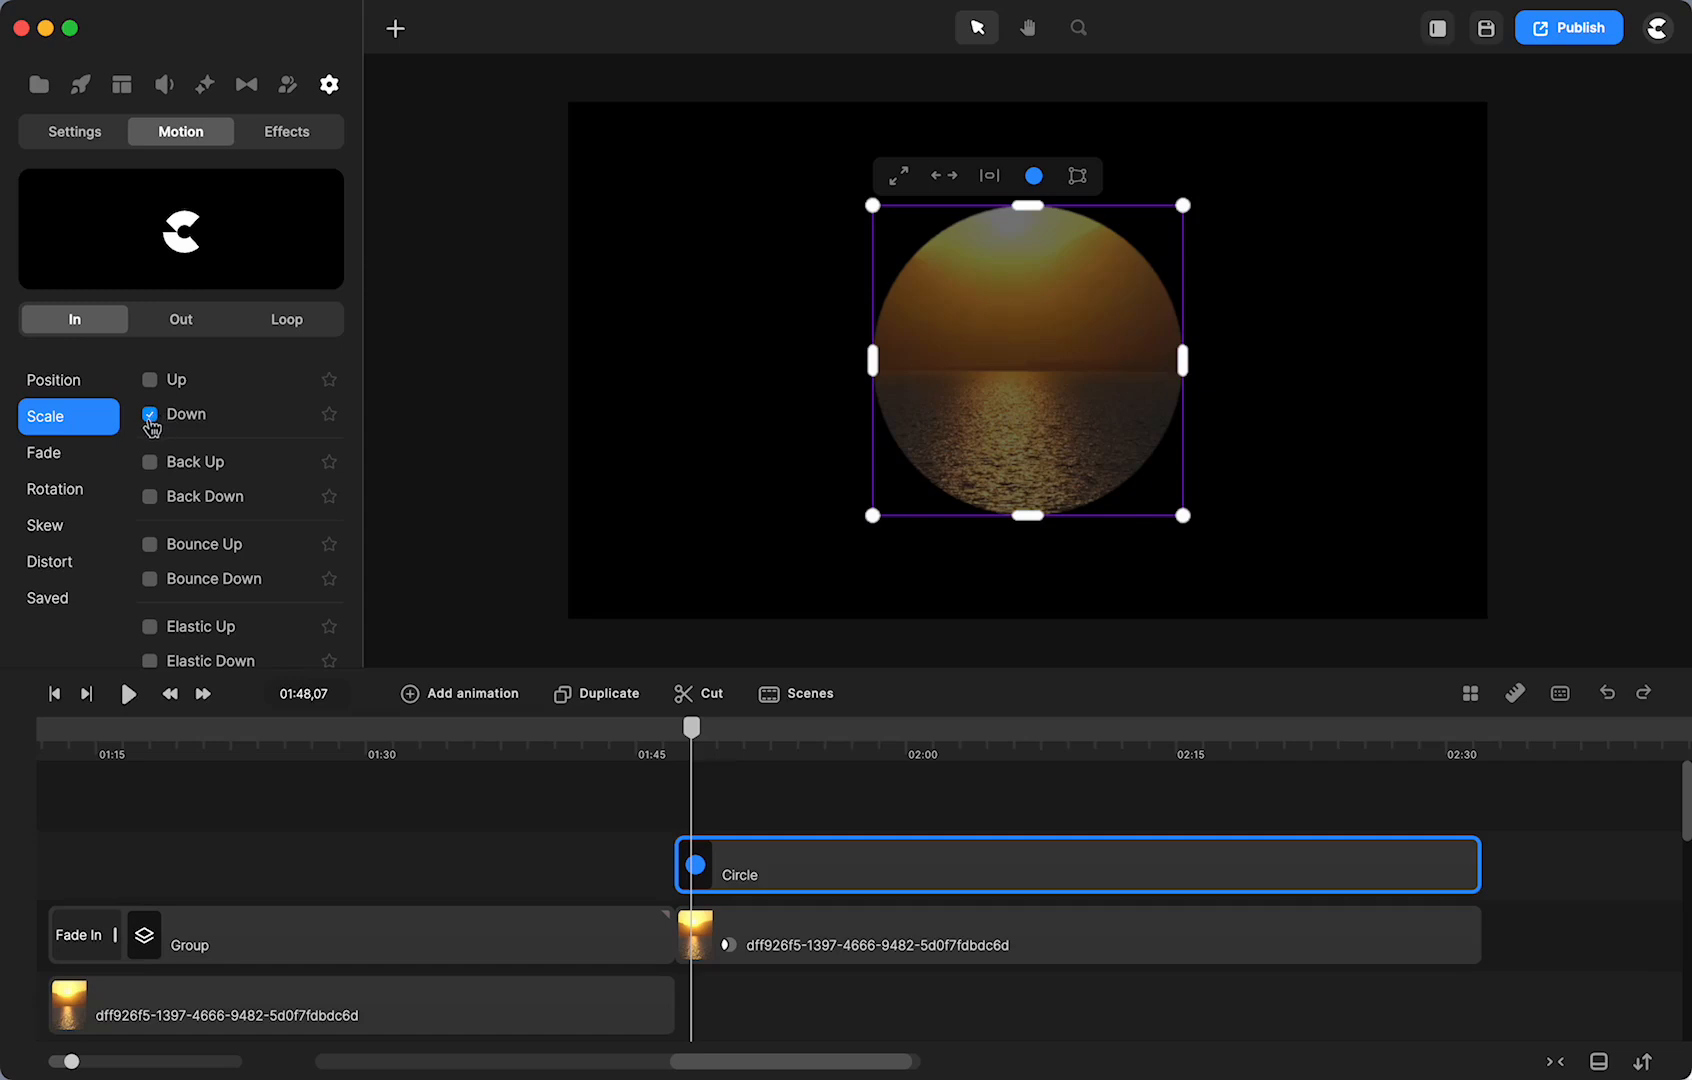
{"action": "left_click", "coordinate": [151, 424]}
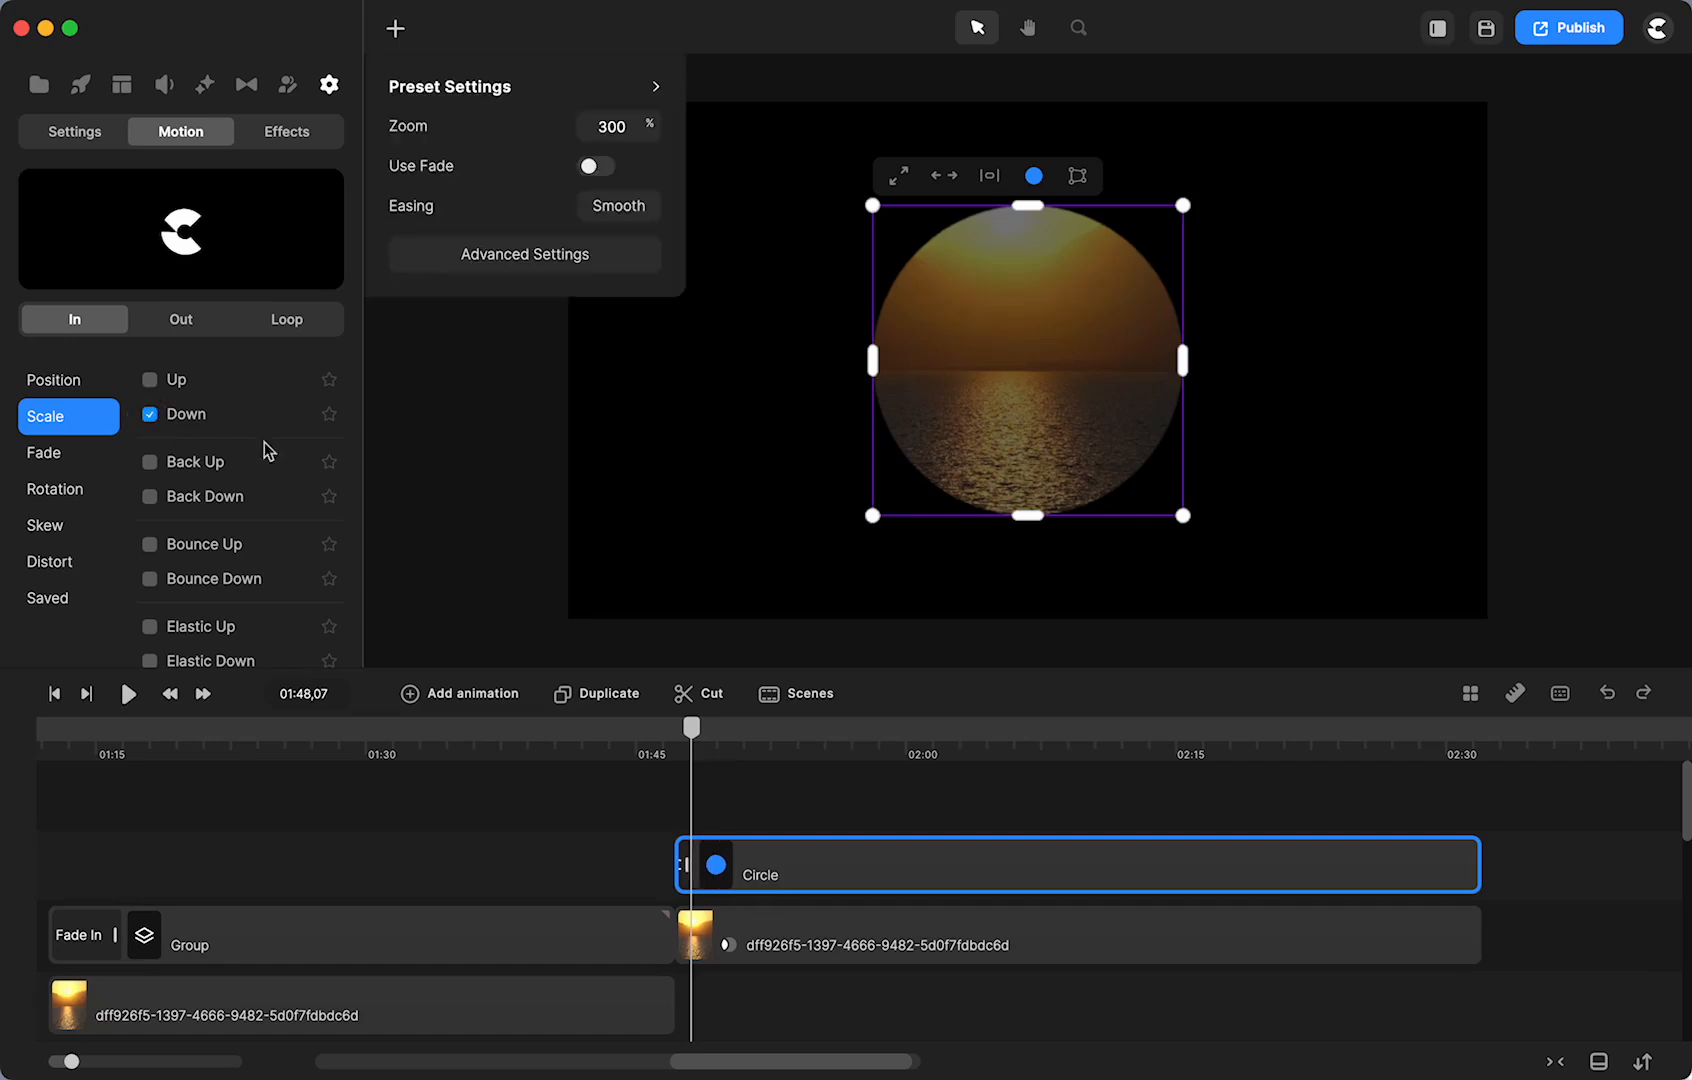
{"action": "left_click", "coordinate": [688, 864]}
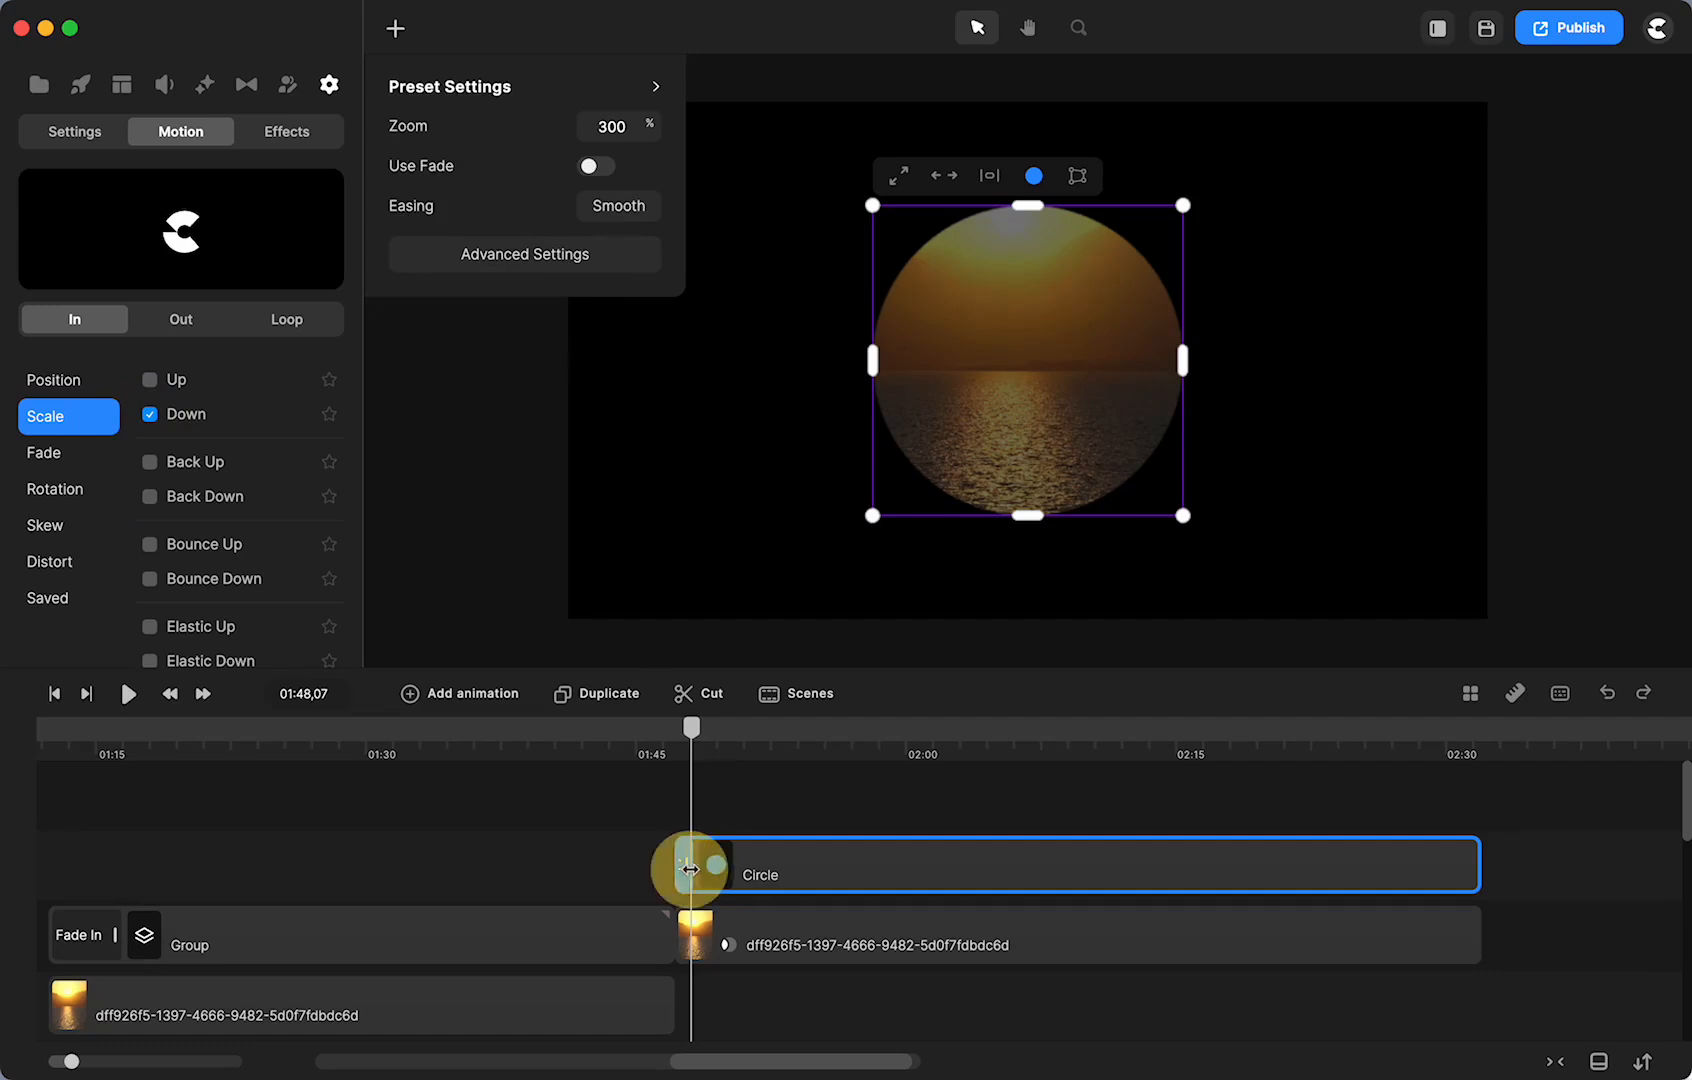
{"action": "left_click_drag", "start_coordinate": [70, 1059], "coordinate": [95, 1061]}
{"action": "left_click_drag", "start_coordinate": [880, 727], "coordinate": [833, 746]}
{"action": "left_click", "coordinate": [997, 924], "text": "shift"}
- Shift the sunset and Circle clips slightly later and scrub forward to the masked sunset
{"action": "left_click_drag", "start_coordinate": [997, 930], "coordinate": [1028, 933]}
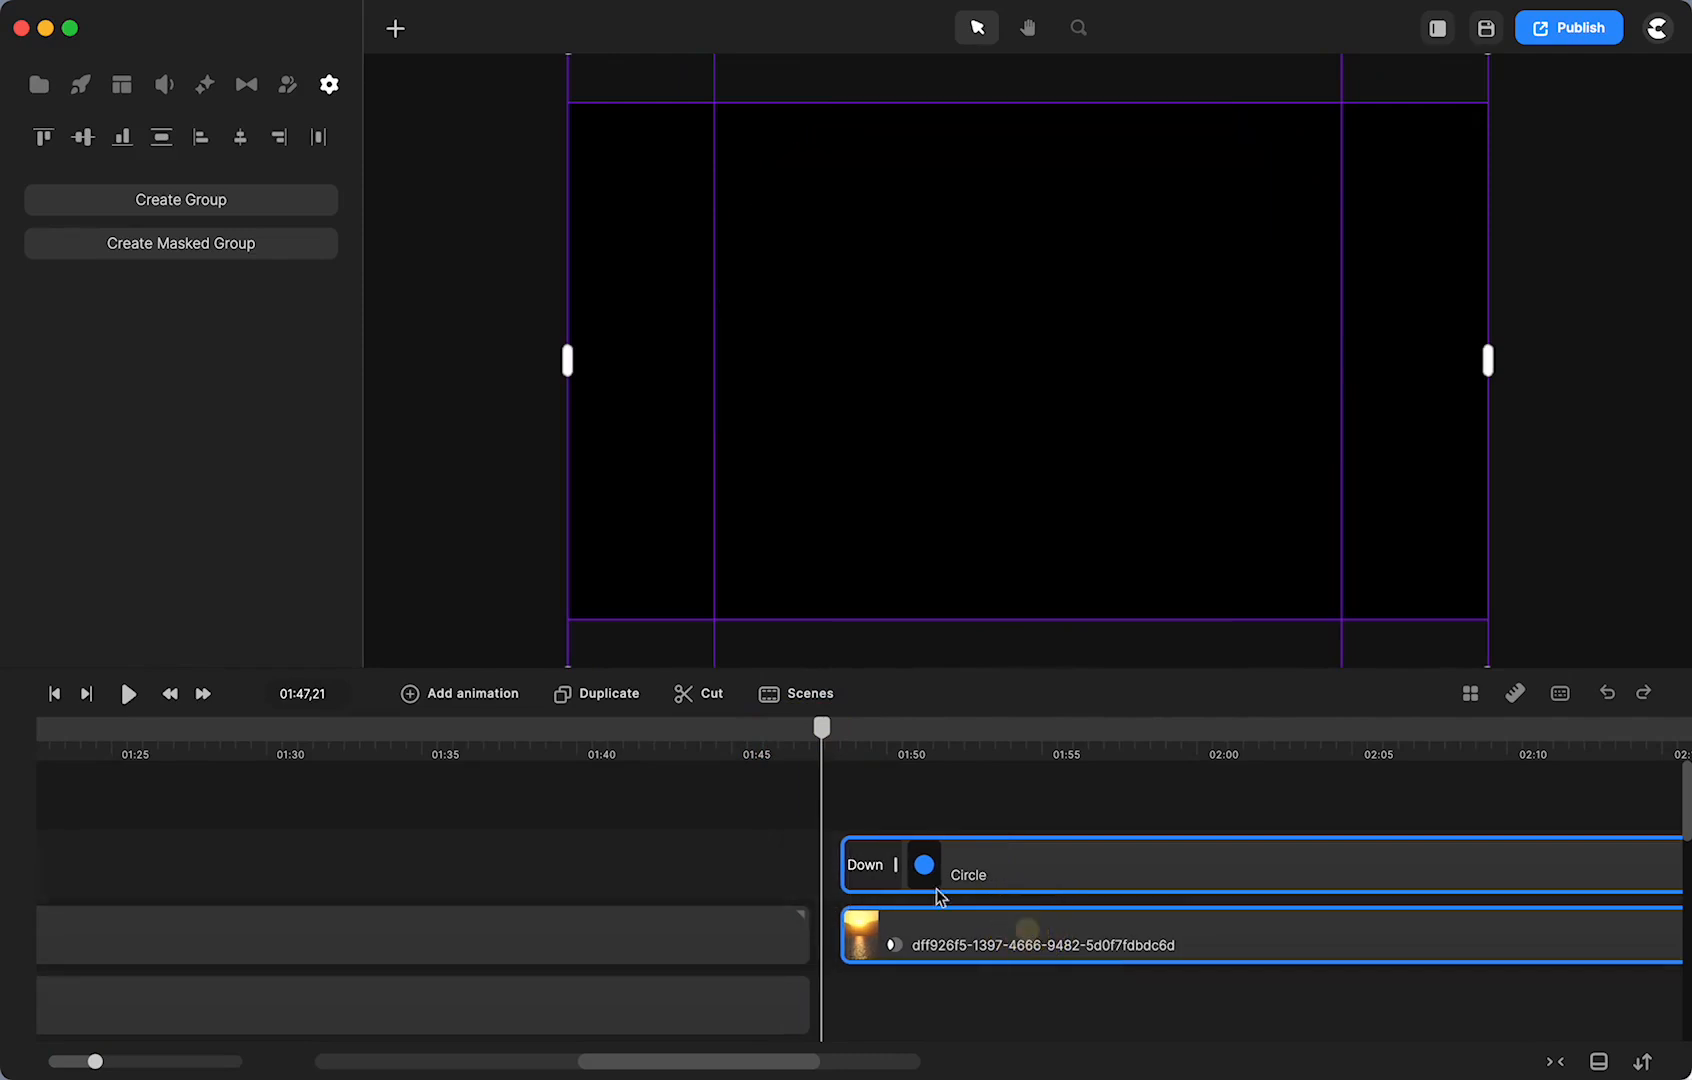
{"action": "left_click", "coordinate": [770, 836]}
{"action": "left_click_drag", "start_coordinate": [822, 728], "coordinate": [923, 736]}
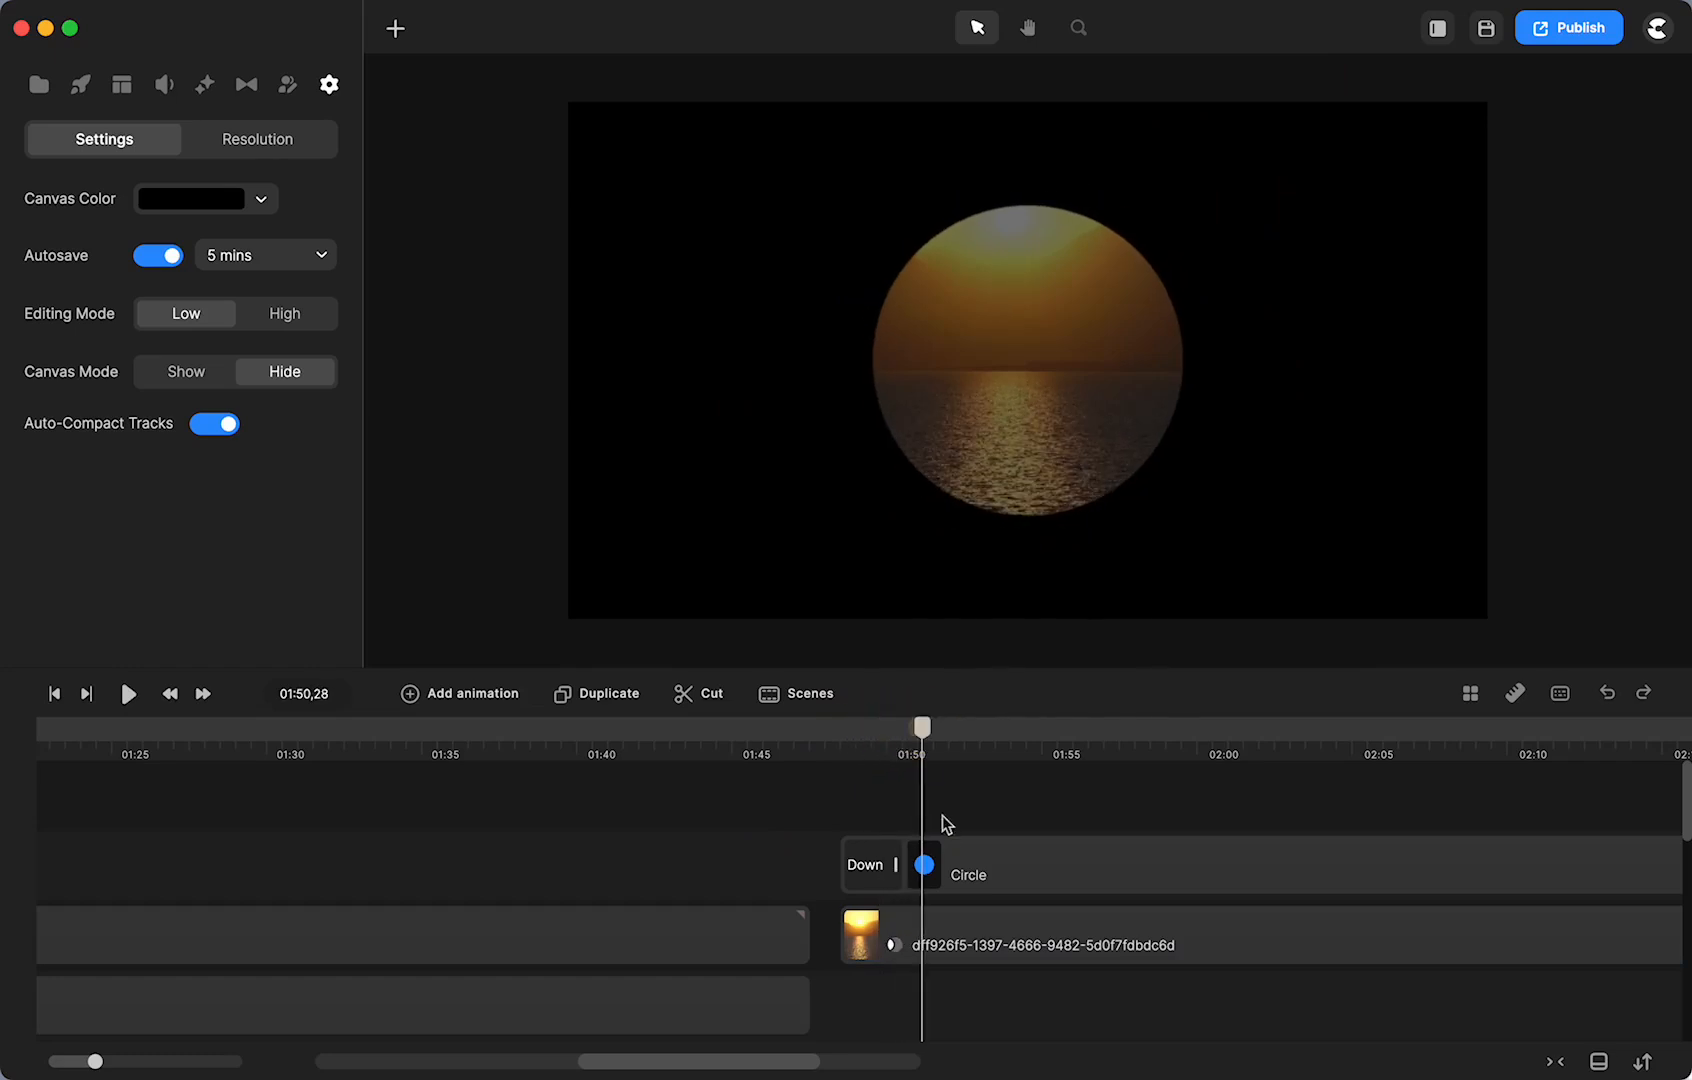
- Add Position and Scale keyframes to the Circle with Bounce easing
{"action": "left_click", "coordinate": [925, 866]}
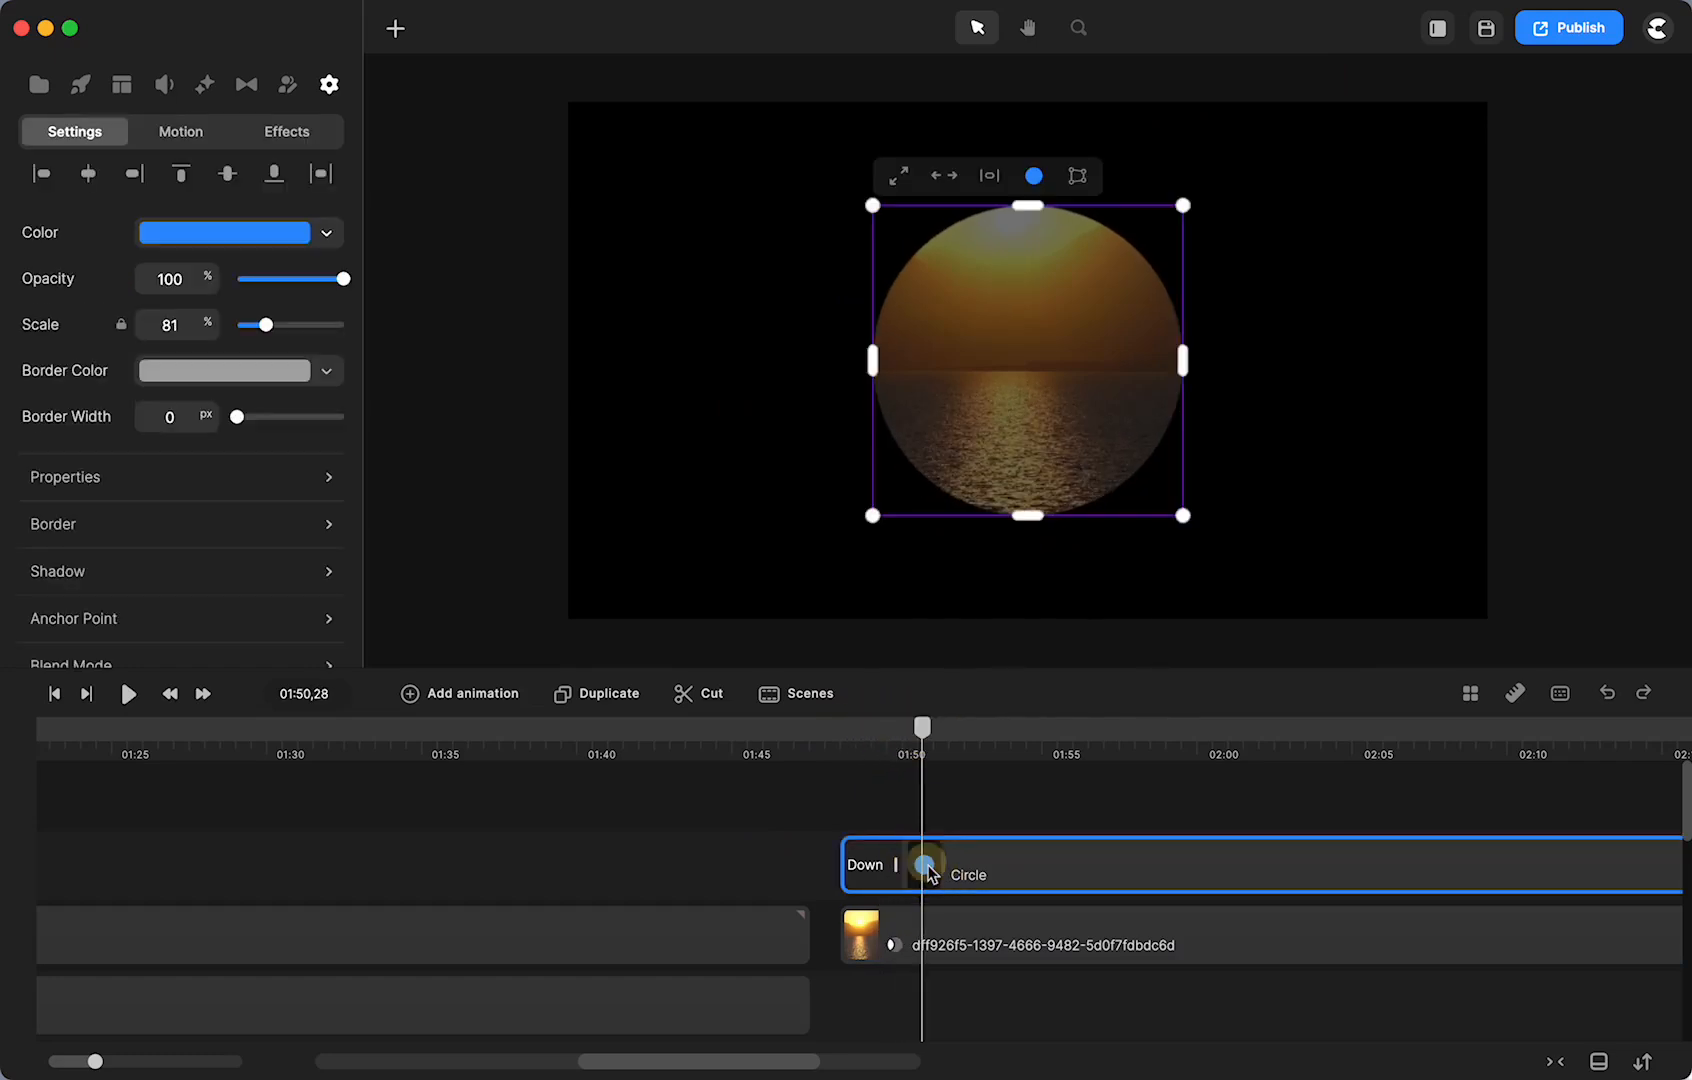
{"action": "left_click", "coordinate": [440, 697]}
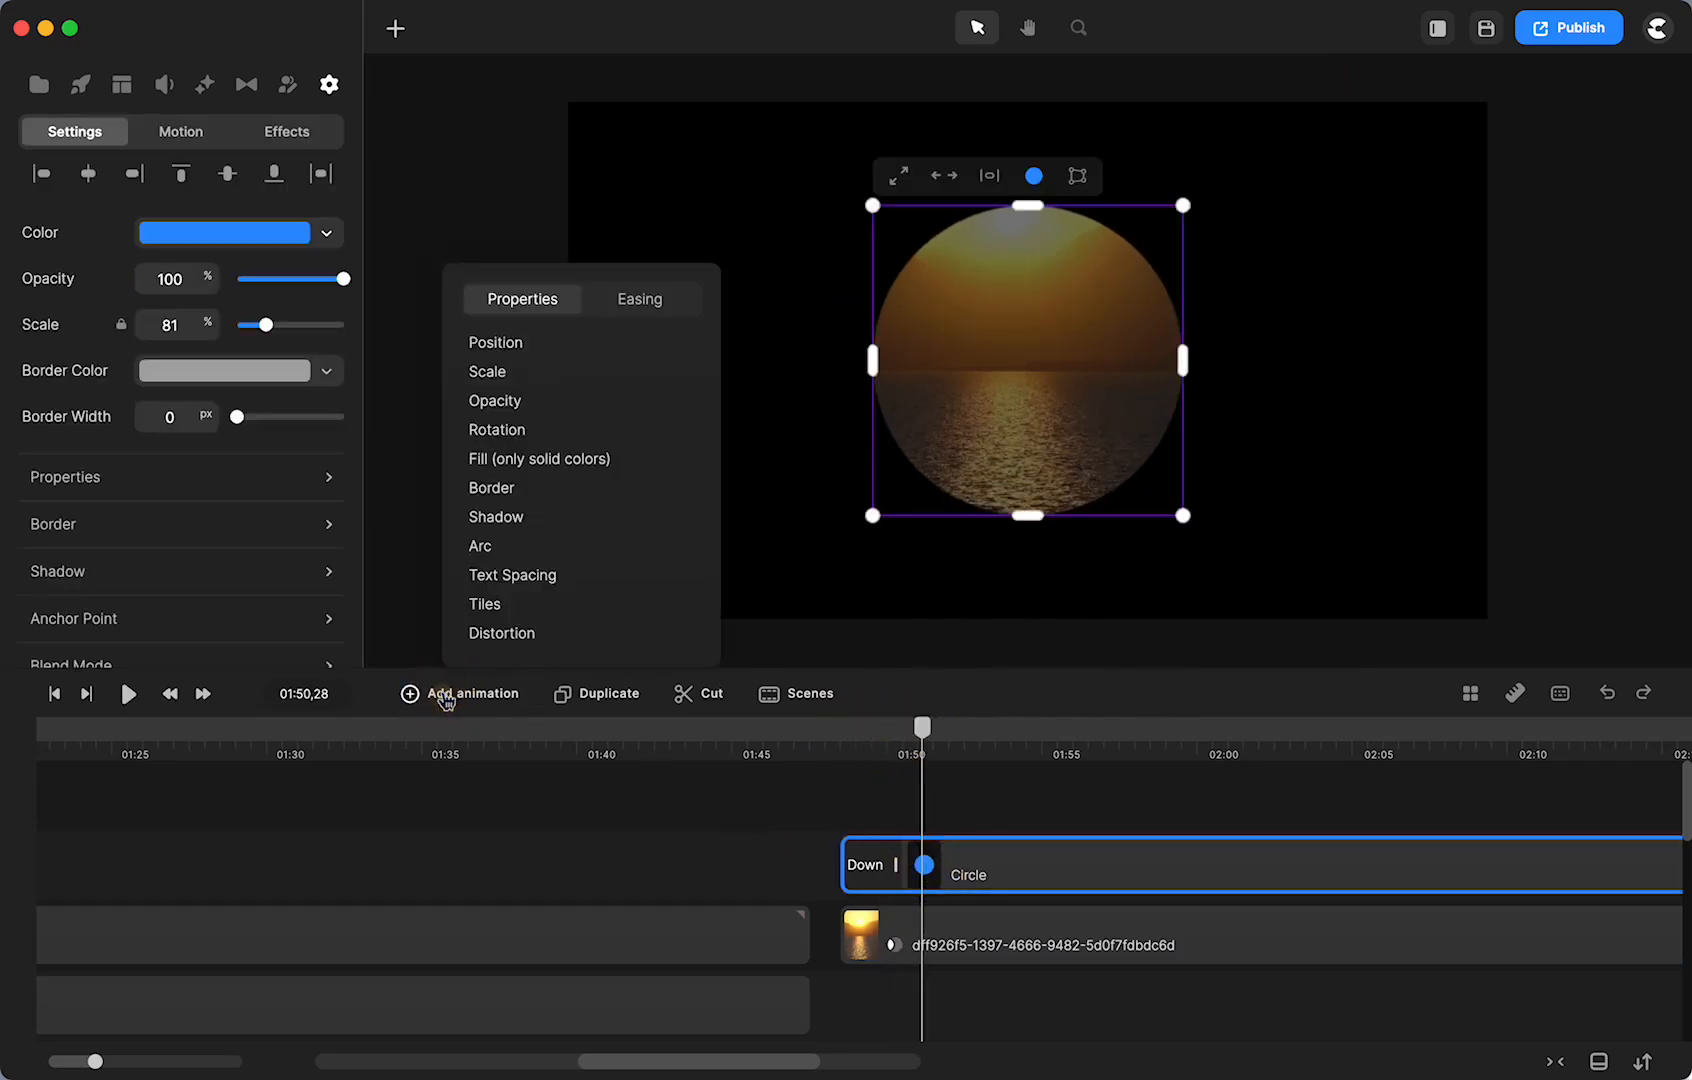
{"action": "left_click", "coordinate": [496, 345]}
{"action": "left_click", "coordinate": [491, 372]}
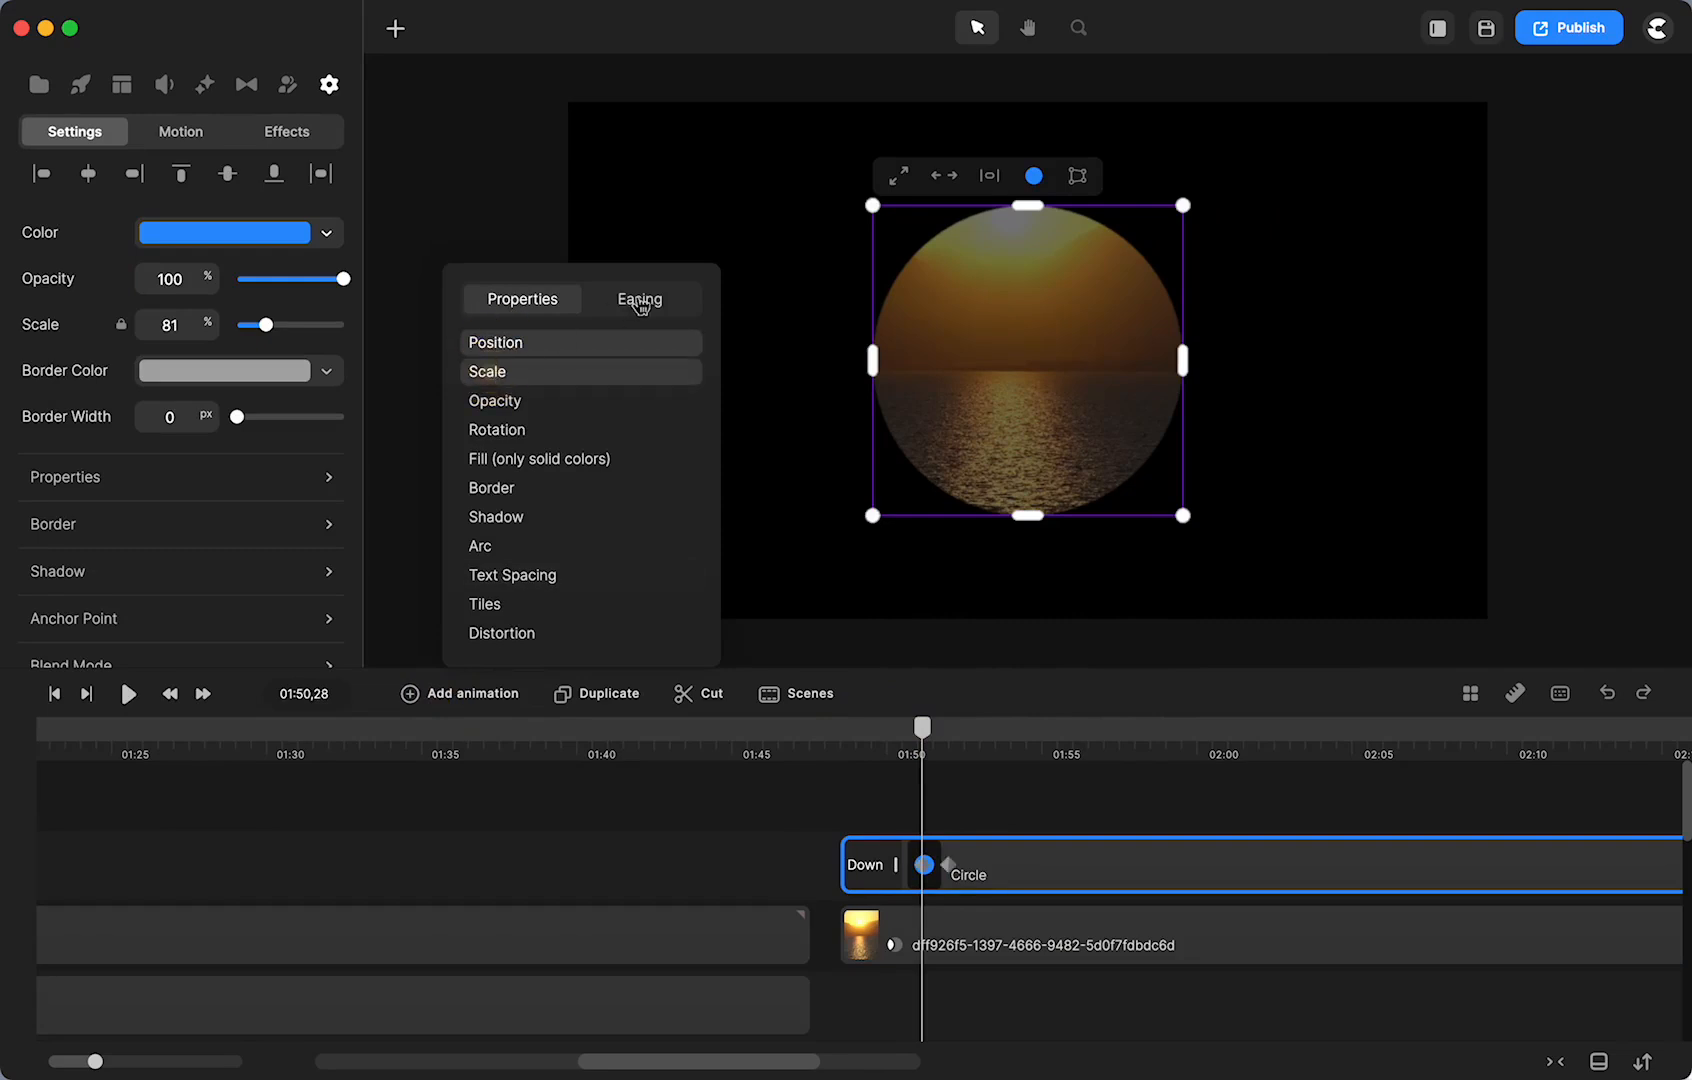
{"action": "left_click", "coordinate": [641, 305]}
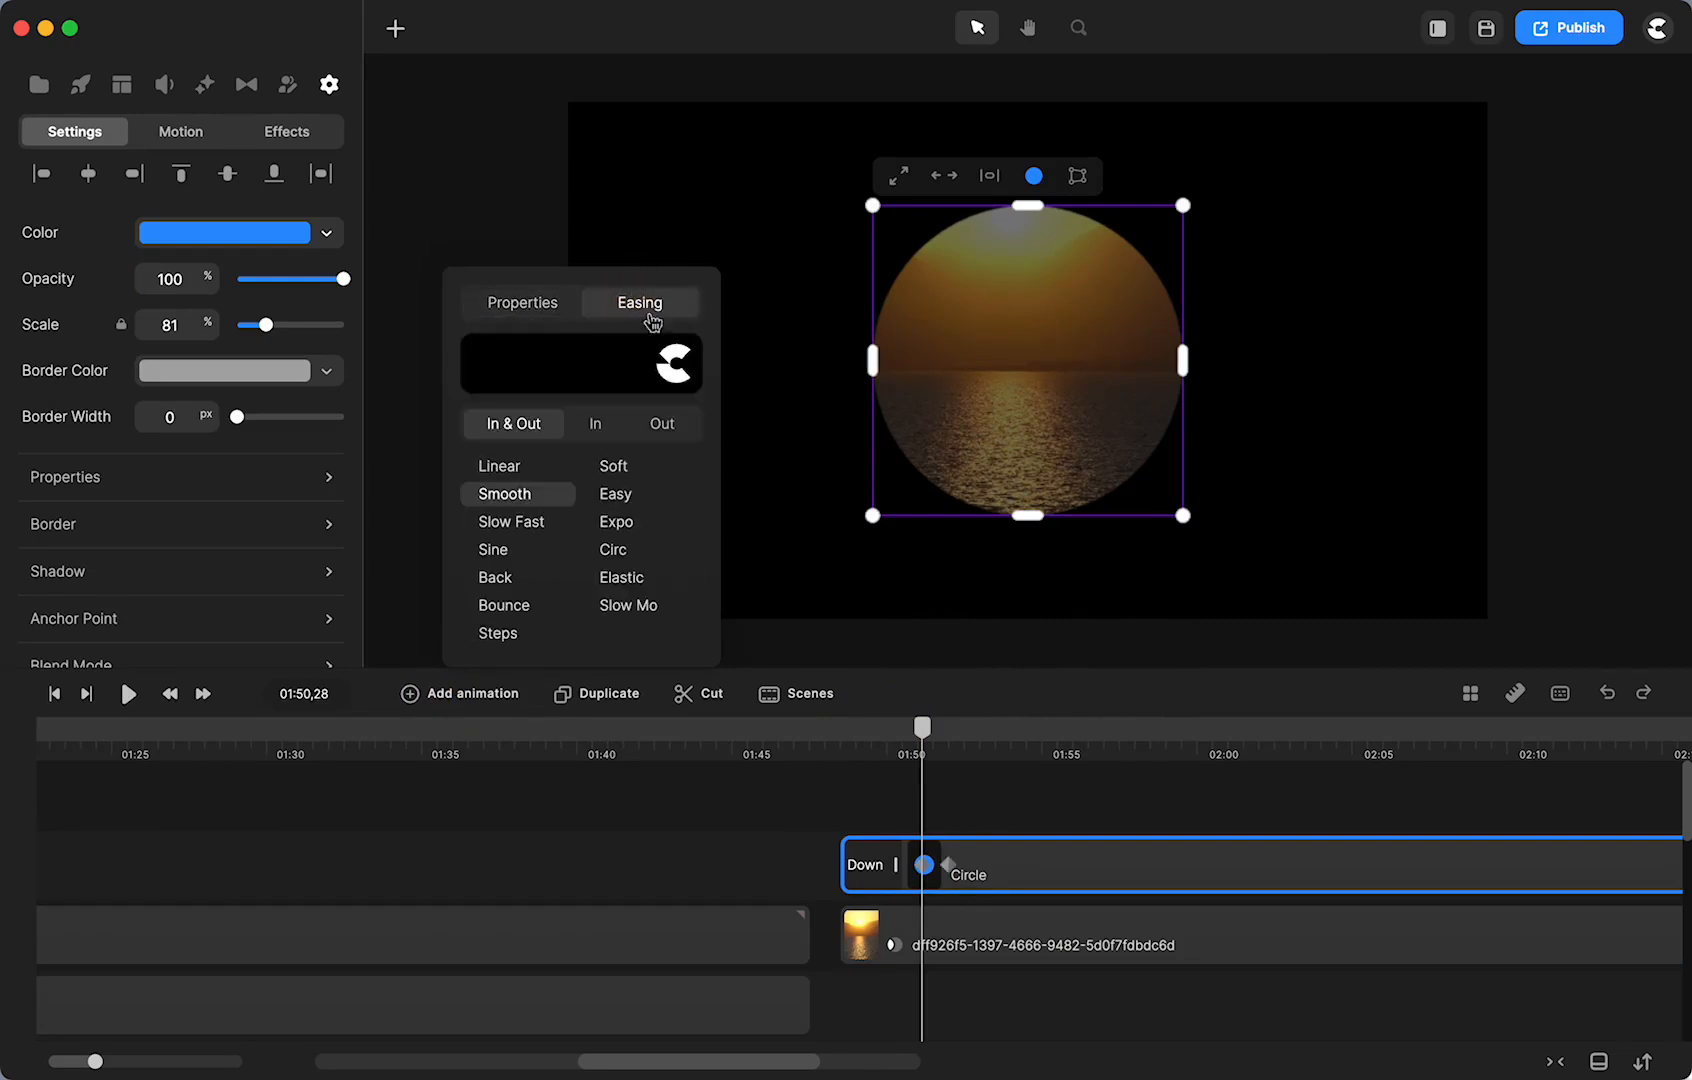
{"action": "left_click", "coordinate": [505, 613]}
- Lengthen the animation and set the end keyframe's scale to 247% so the circle covers the frame
{"action": "left_click_drag", "start_coordinate": [945, 865], "coordinate": [1055, 864]}
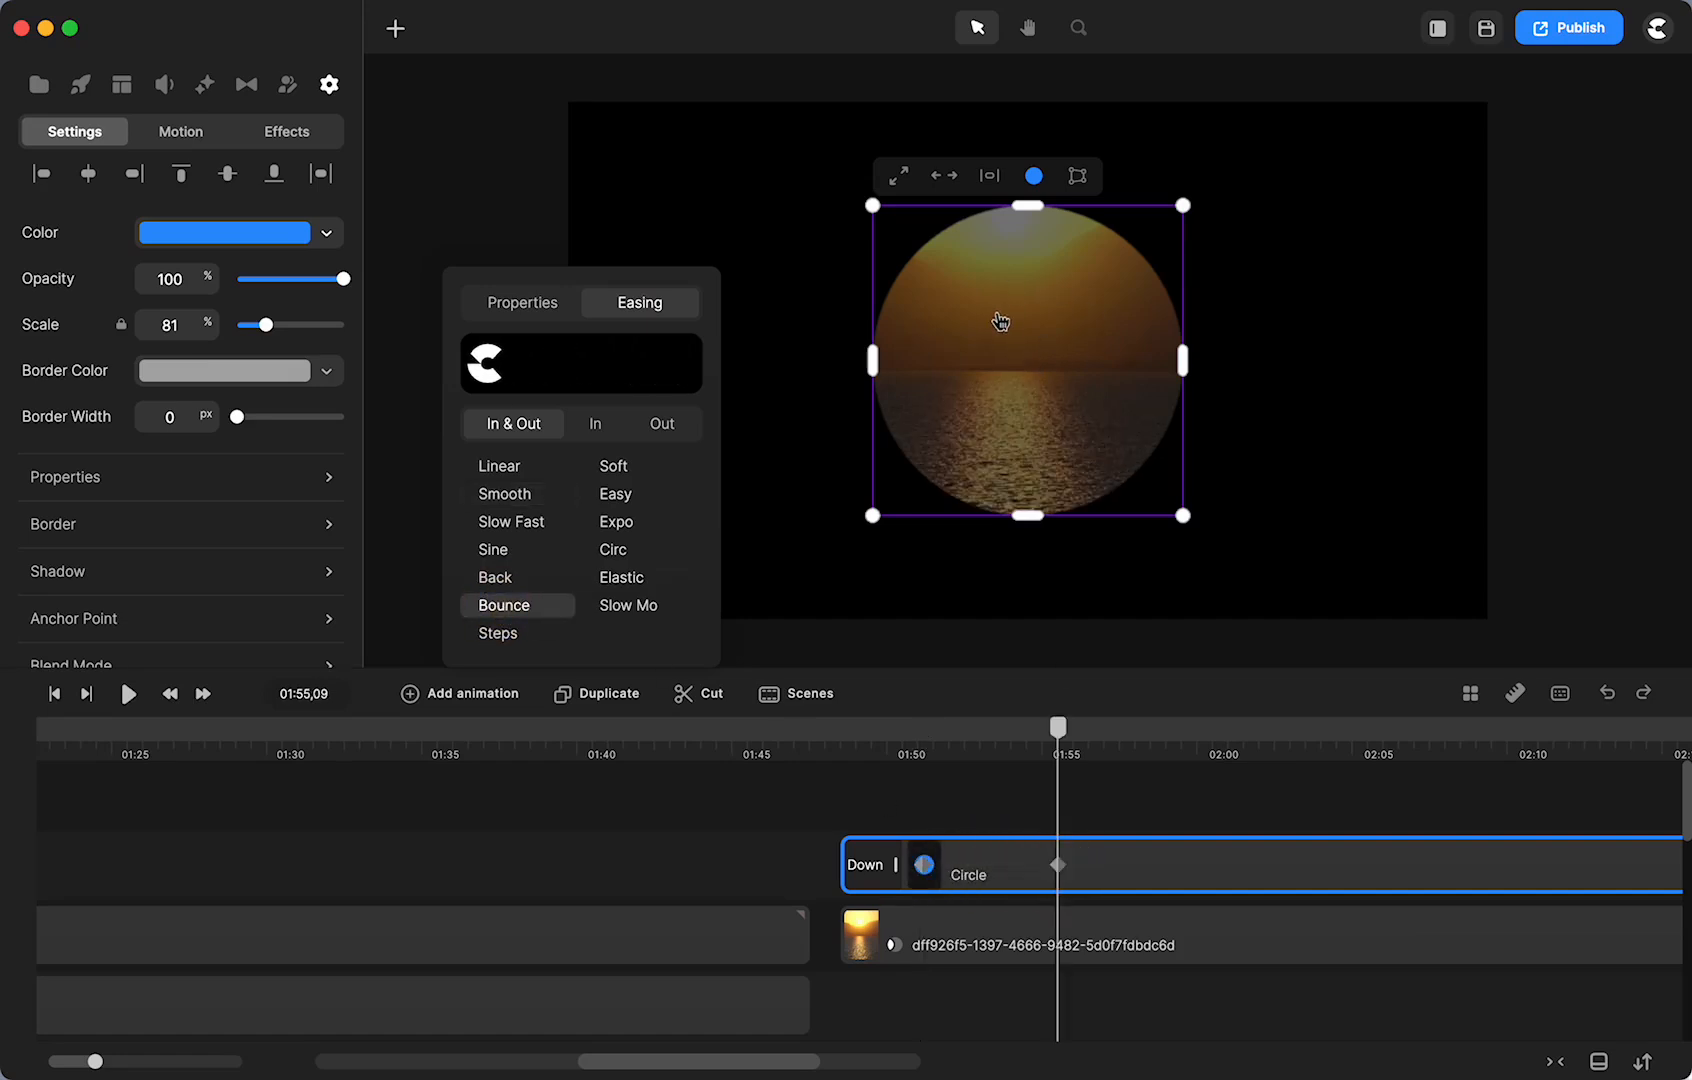
{"action": "left_click", "coordinate": [920, 866]}
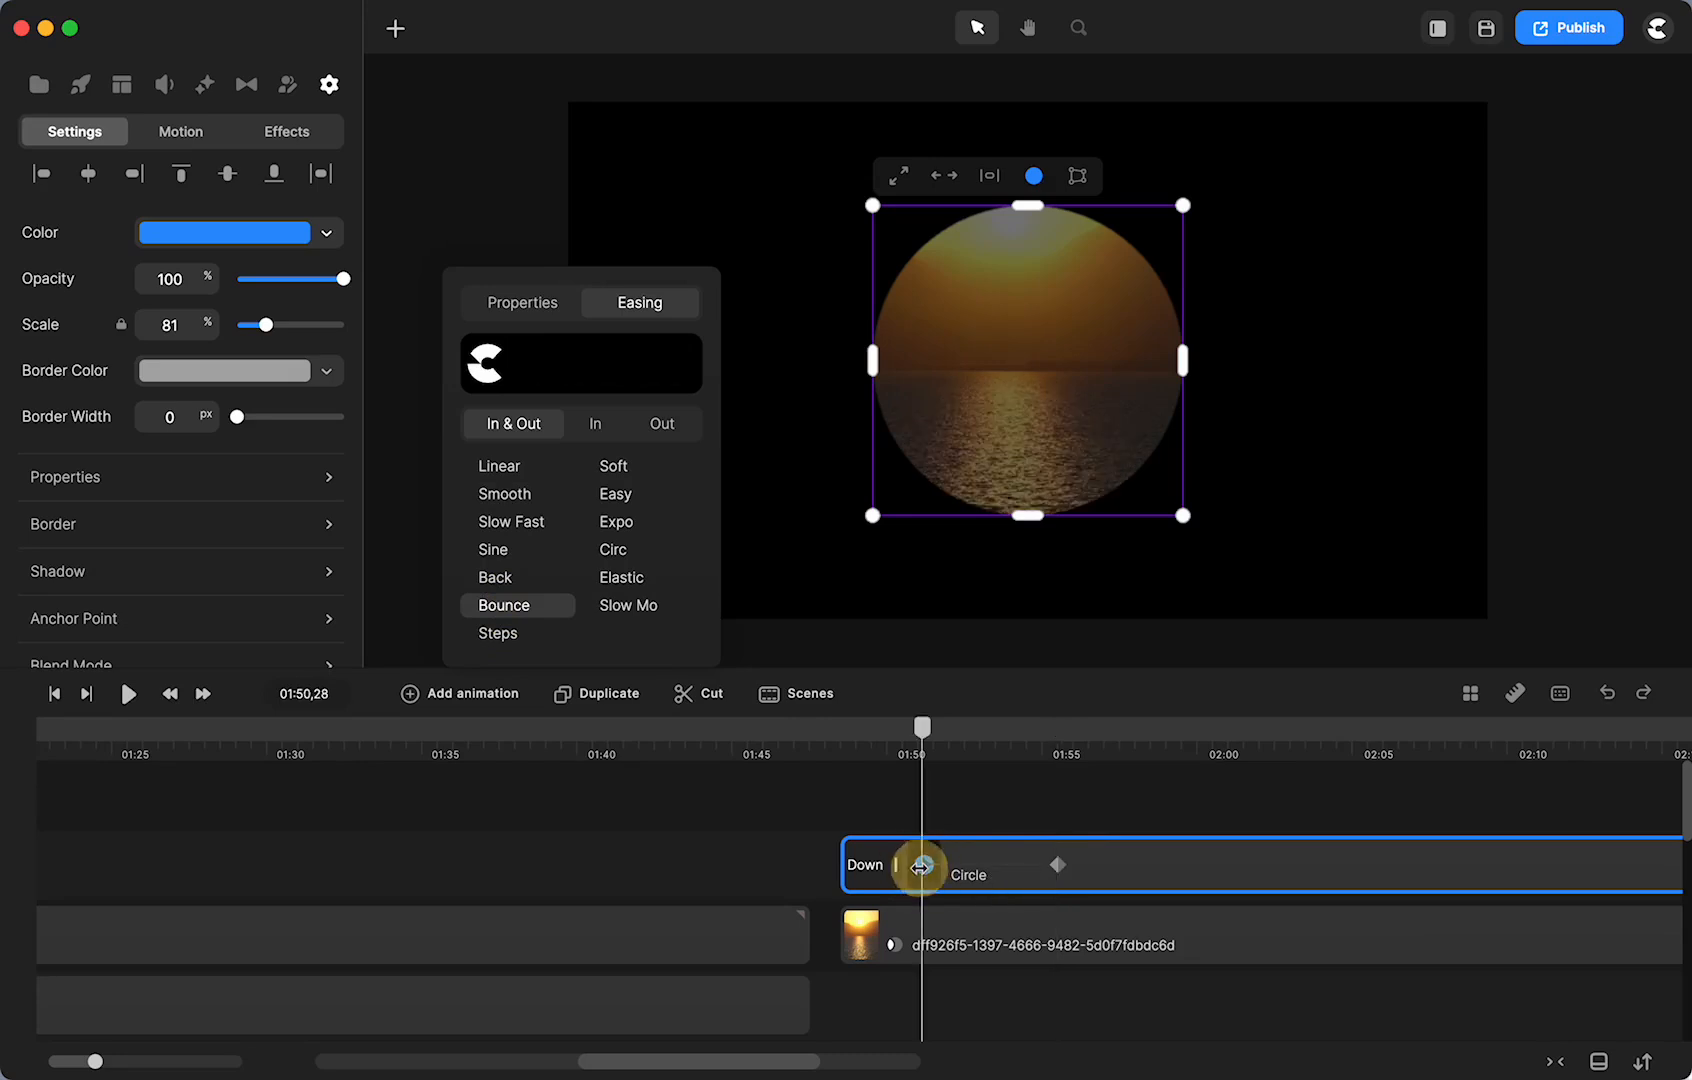
{"action": "left_click", "coordinate": [1055, 867]}
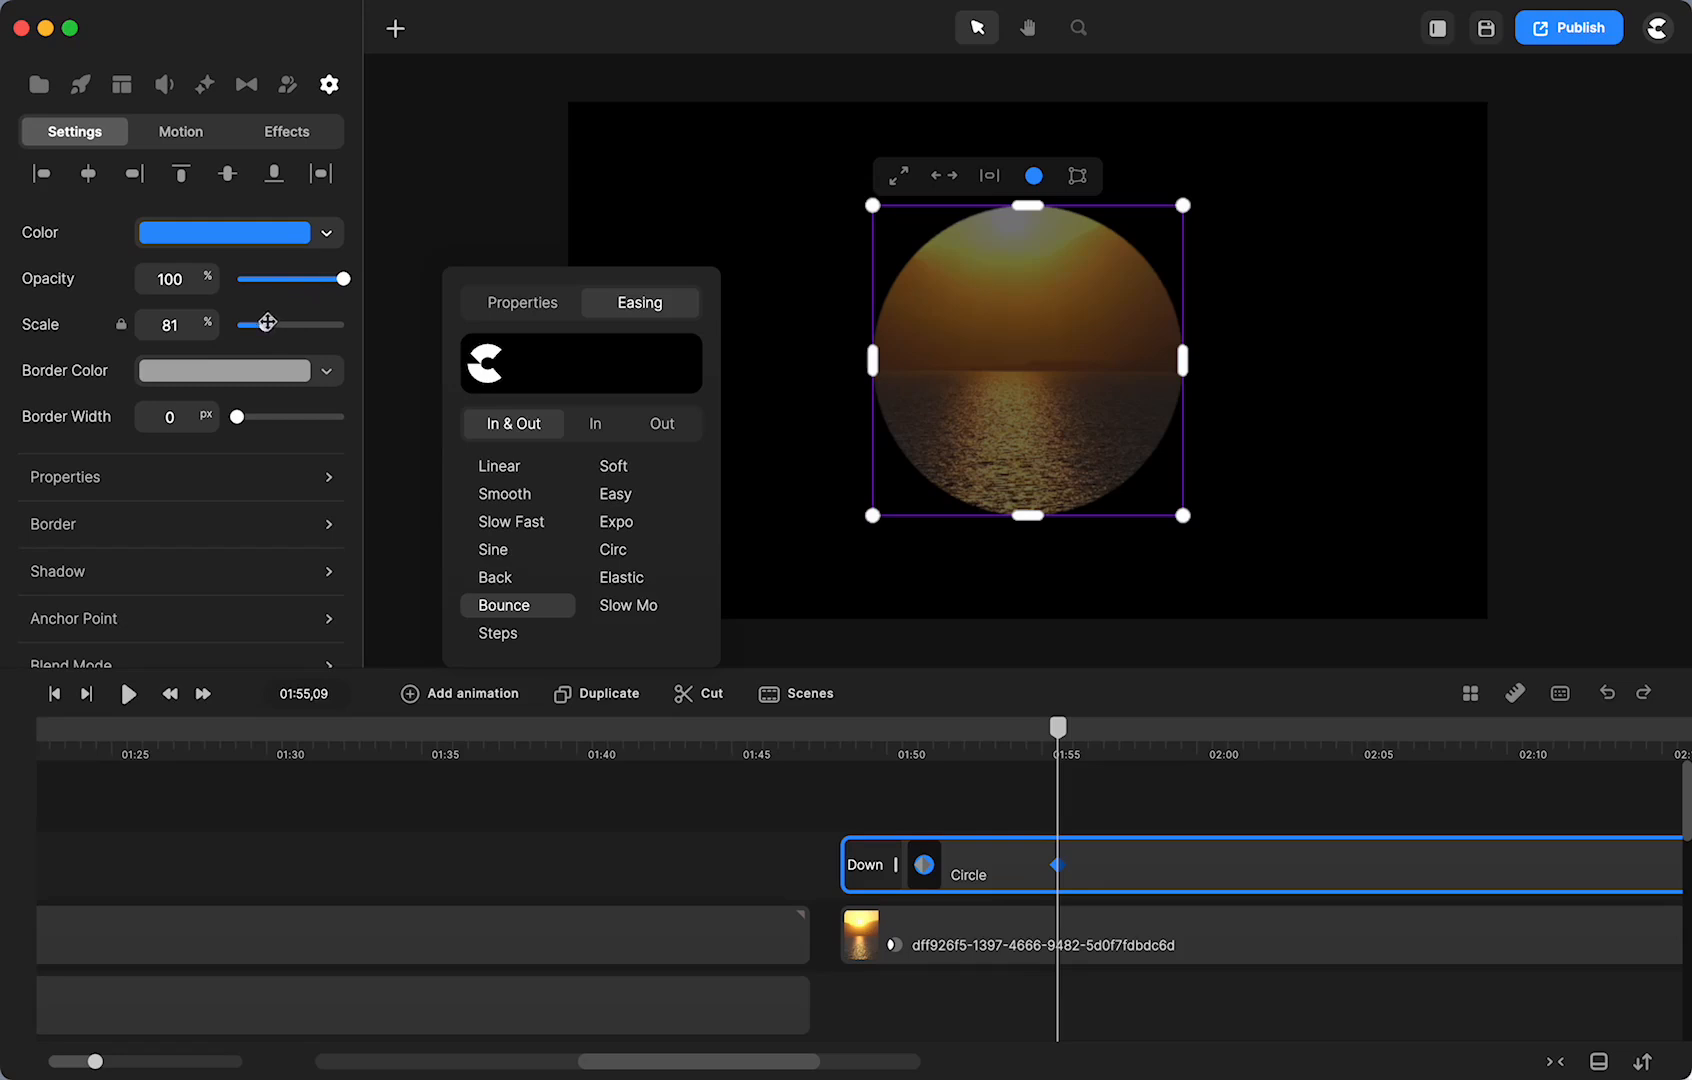
{"action": "left_click_drag", "start_coordinate": [265, 323], "coordinate": [323, 324]}
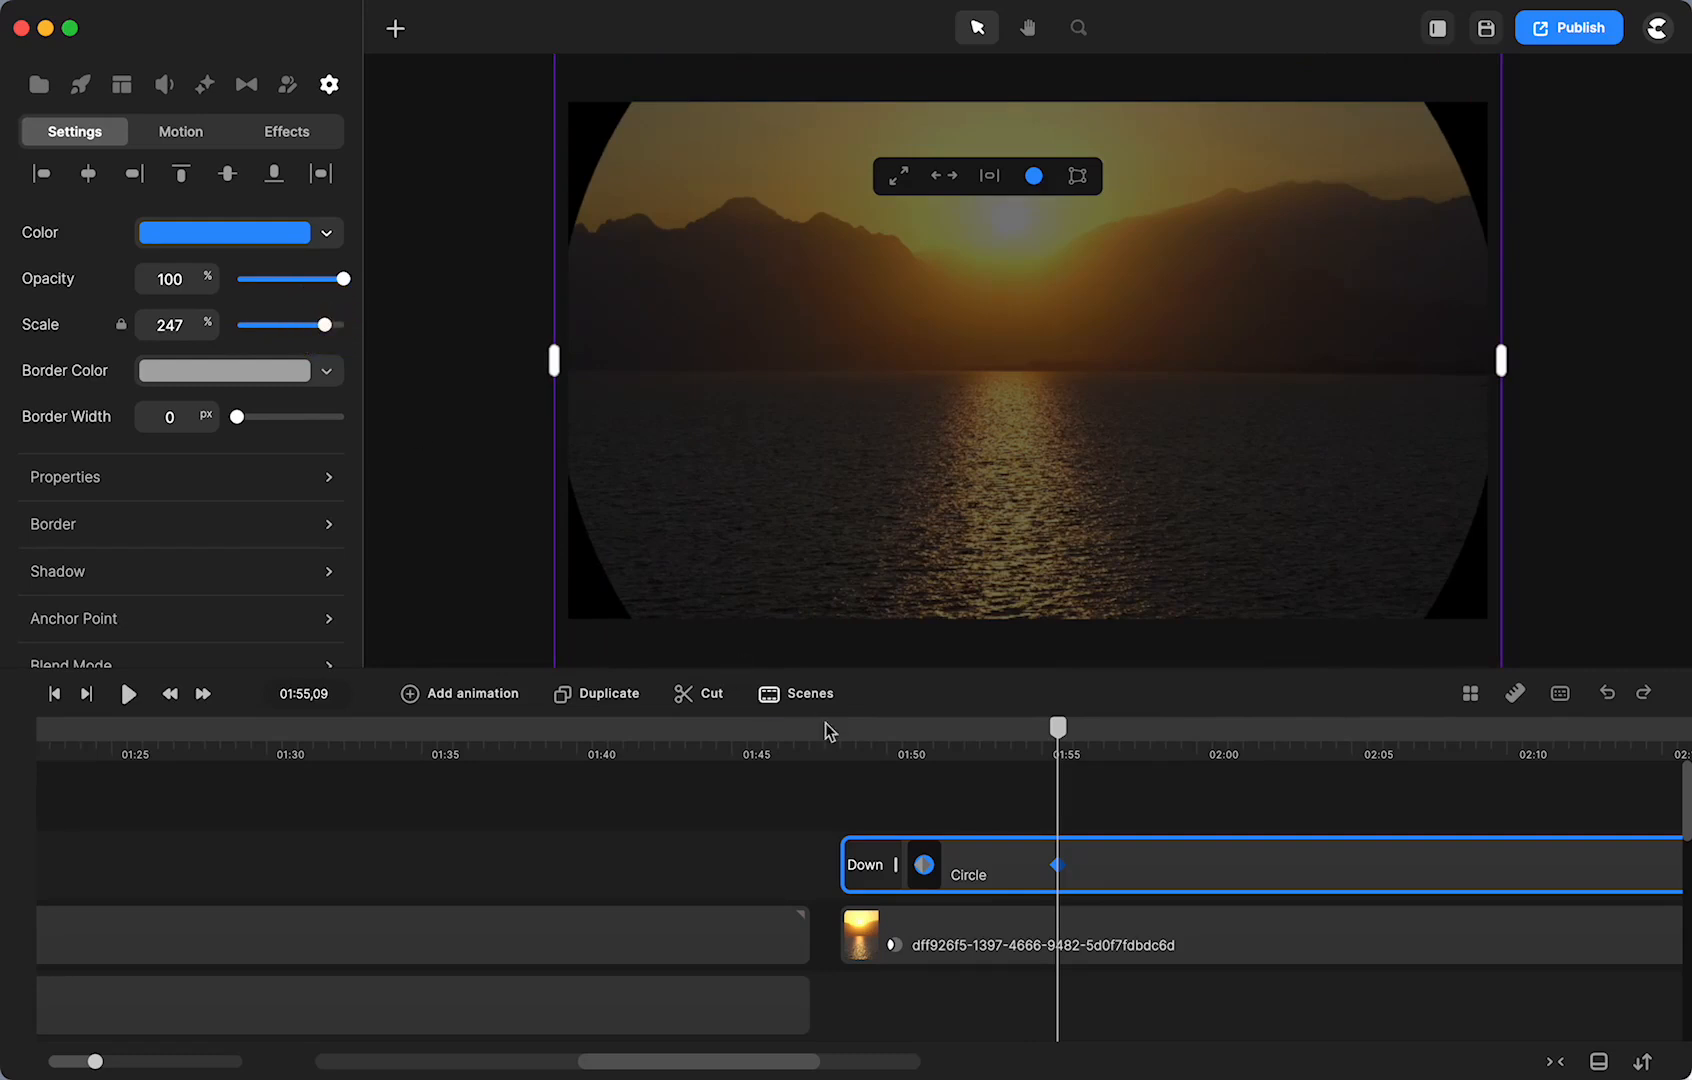
- Play the reveal, switch the bounce easing to In, and play it again
{"action": "left_click", "coordinate": [827, 732]}
{"action": "left_click", "coordinate": [128, 693]}
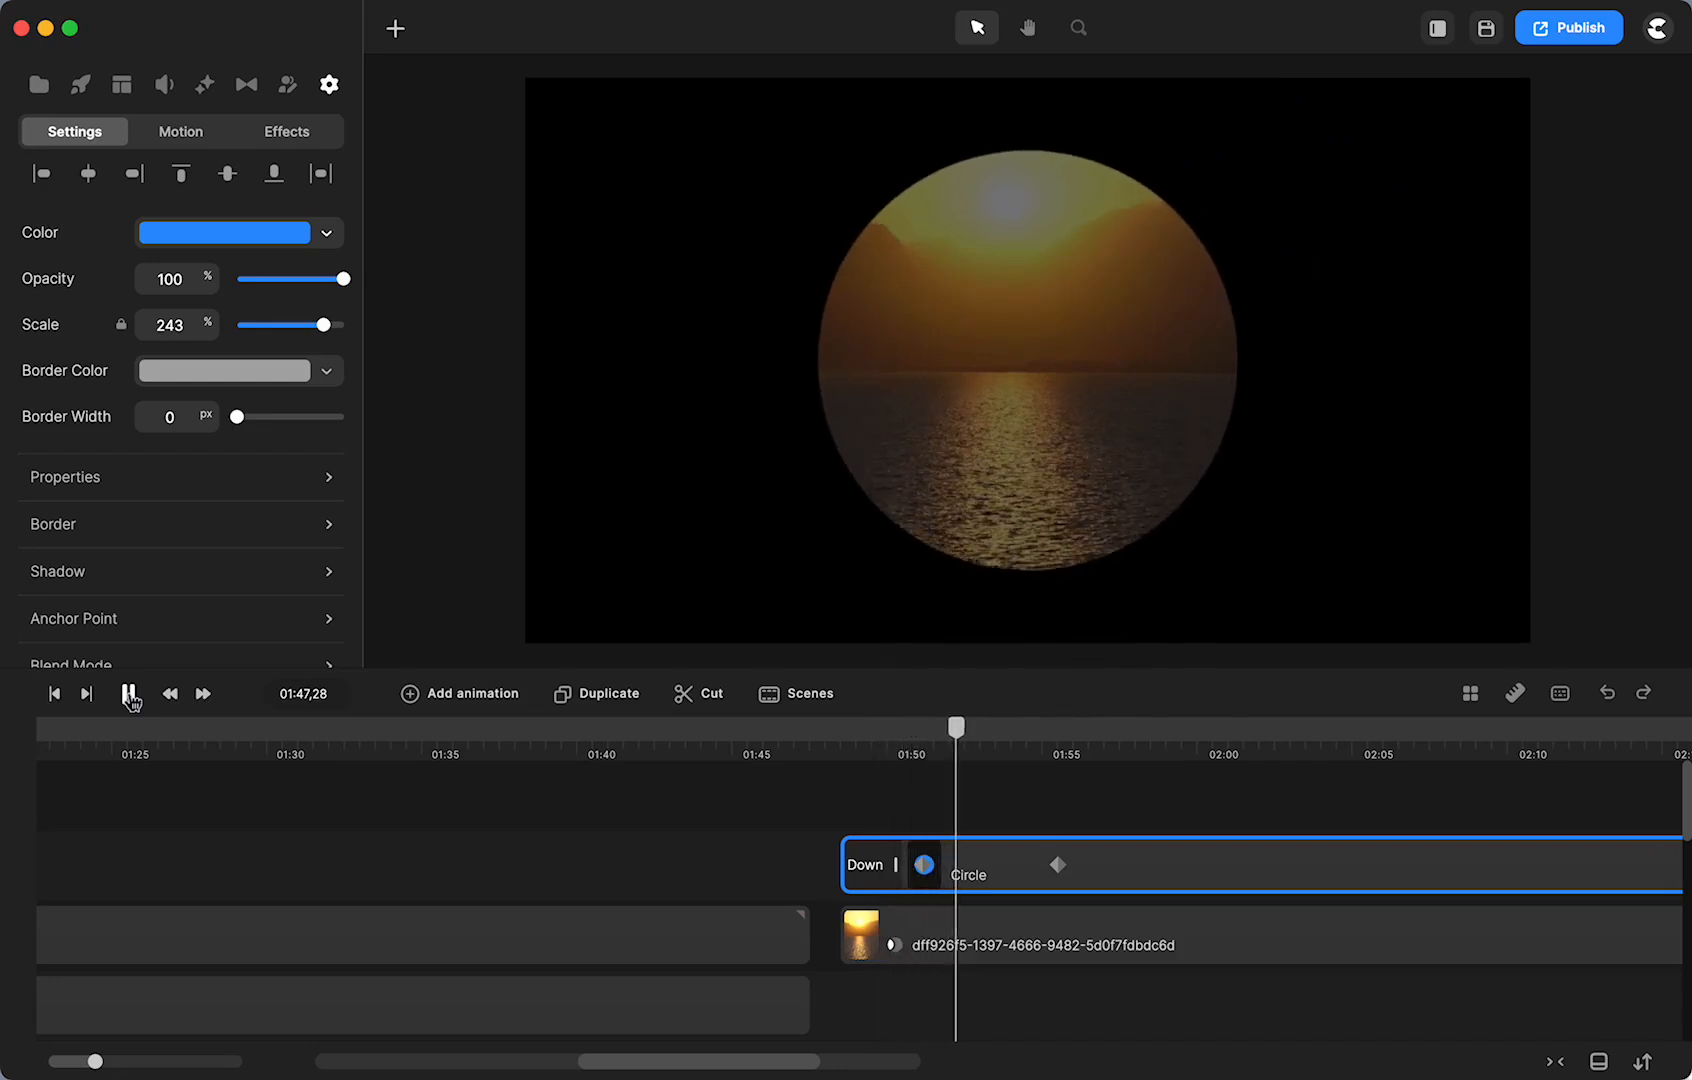
{"action": "left_click", "coordinate": [128, 693]}
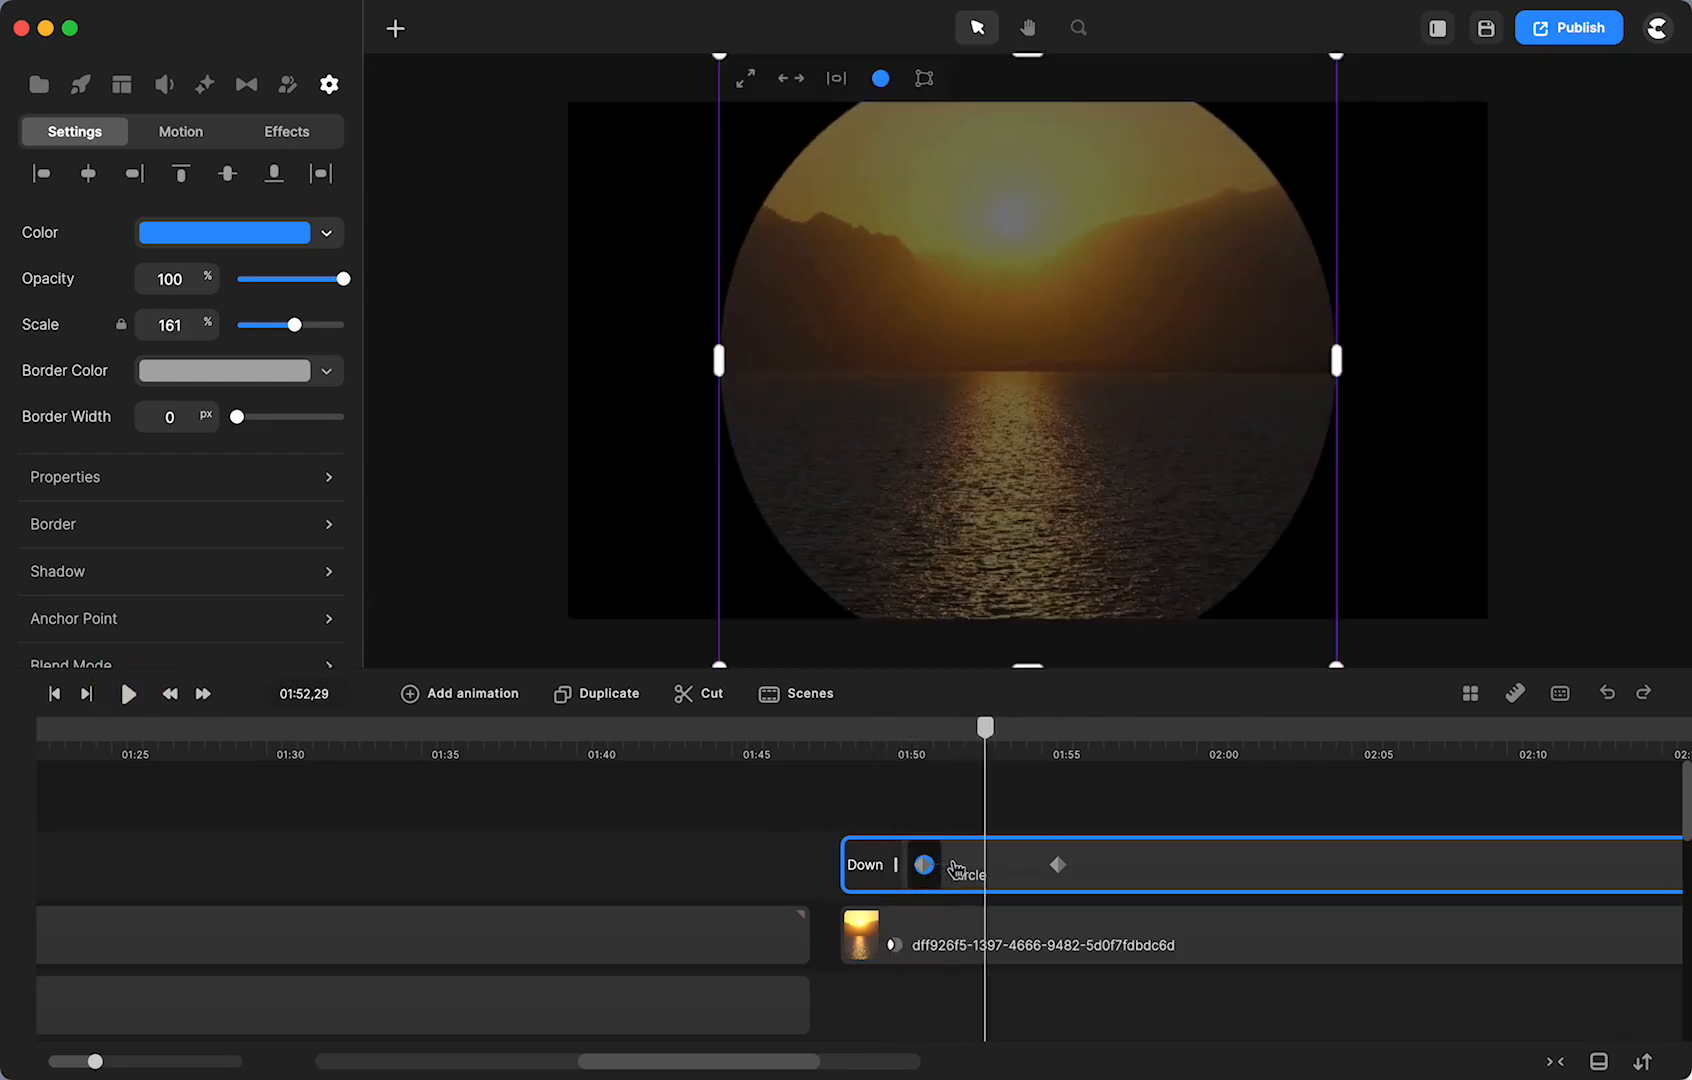
{"action": "left_click", "coordinate": [951, 866]}
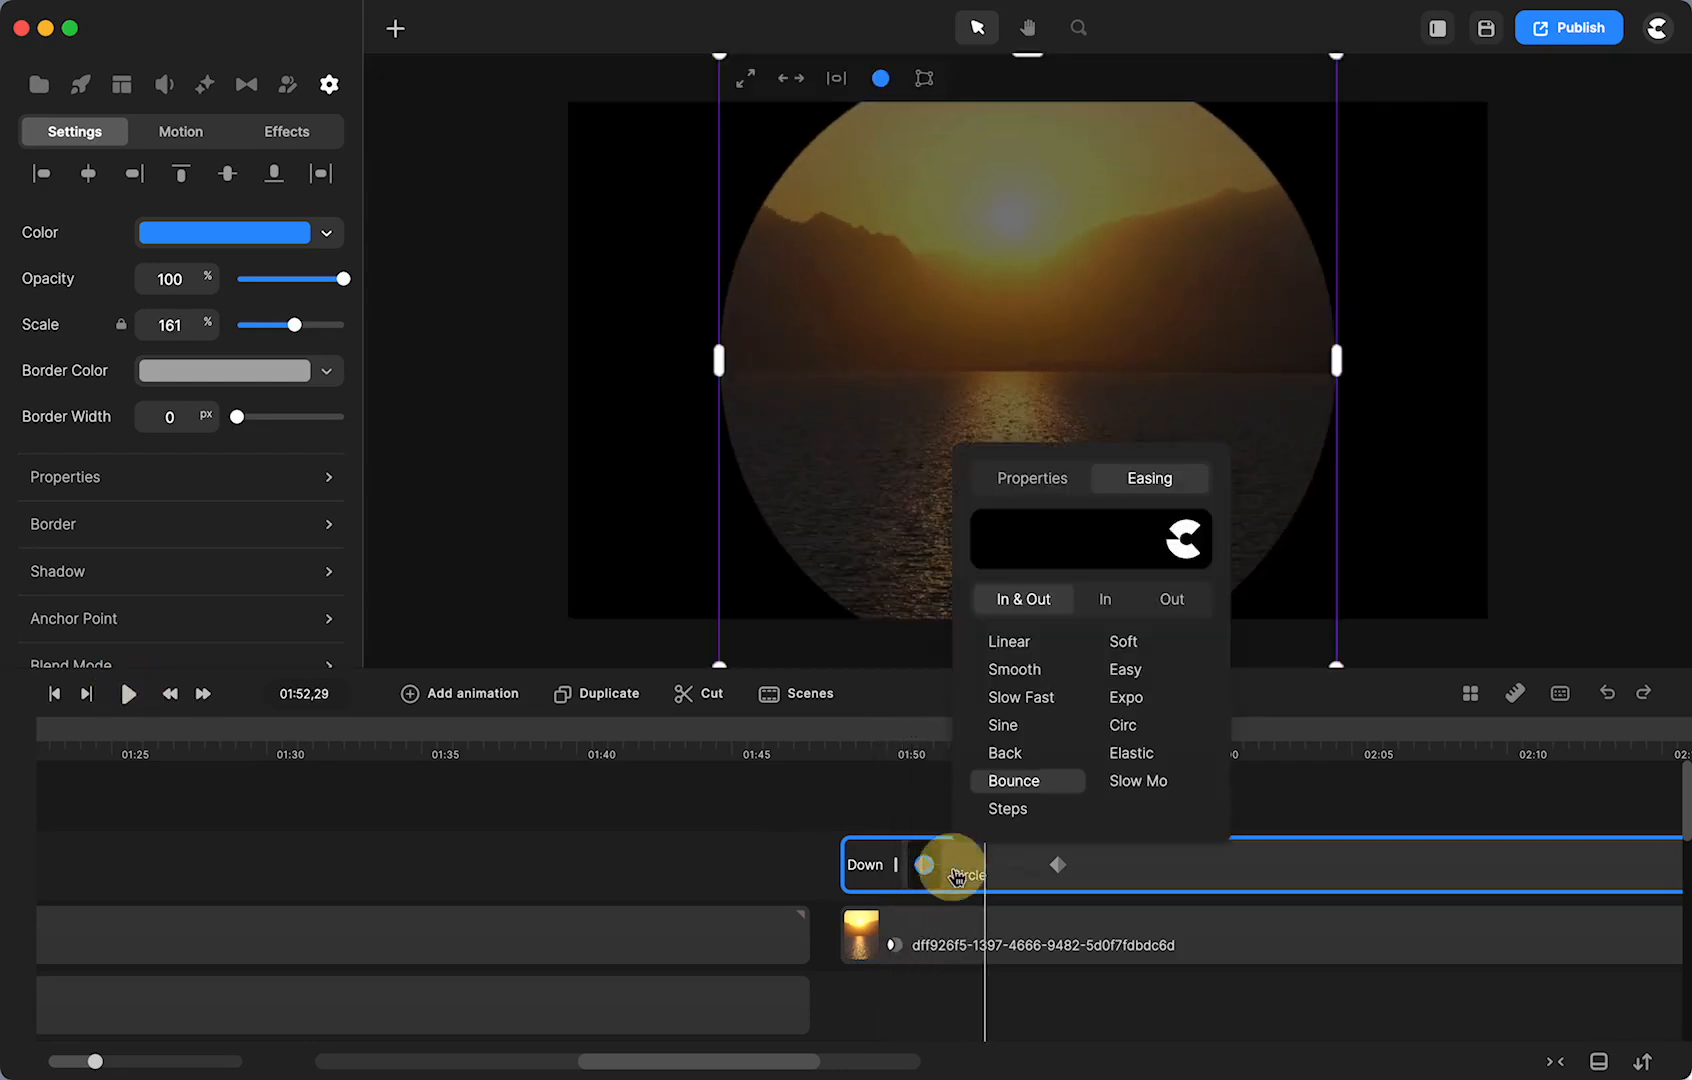
{"action": "left_click", "coordinate": [1106, 600]}
{"action": "left_click", "coordinate": [837, 731]}
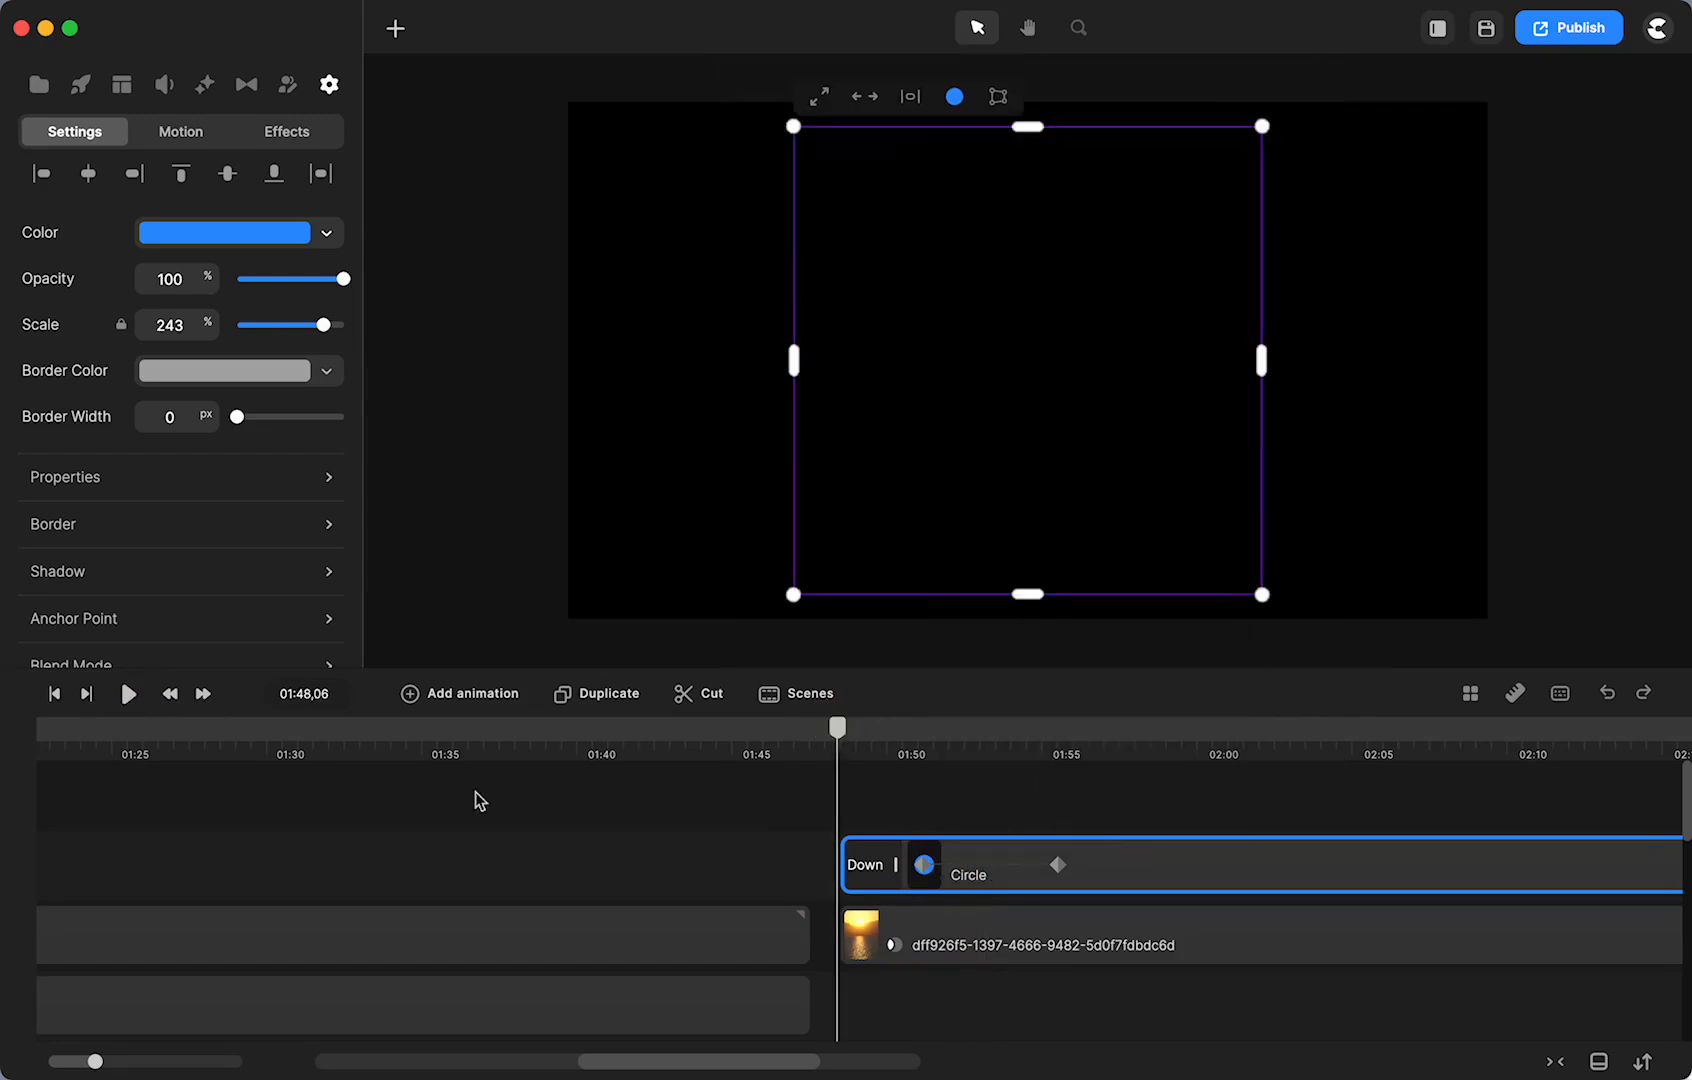
{"action": "left_click", "coordinate": [128, 693]}
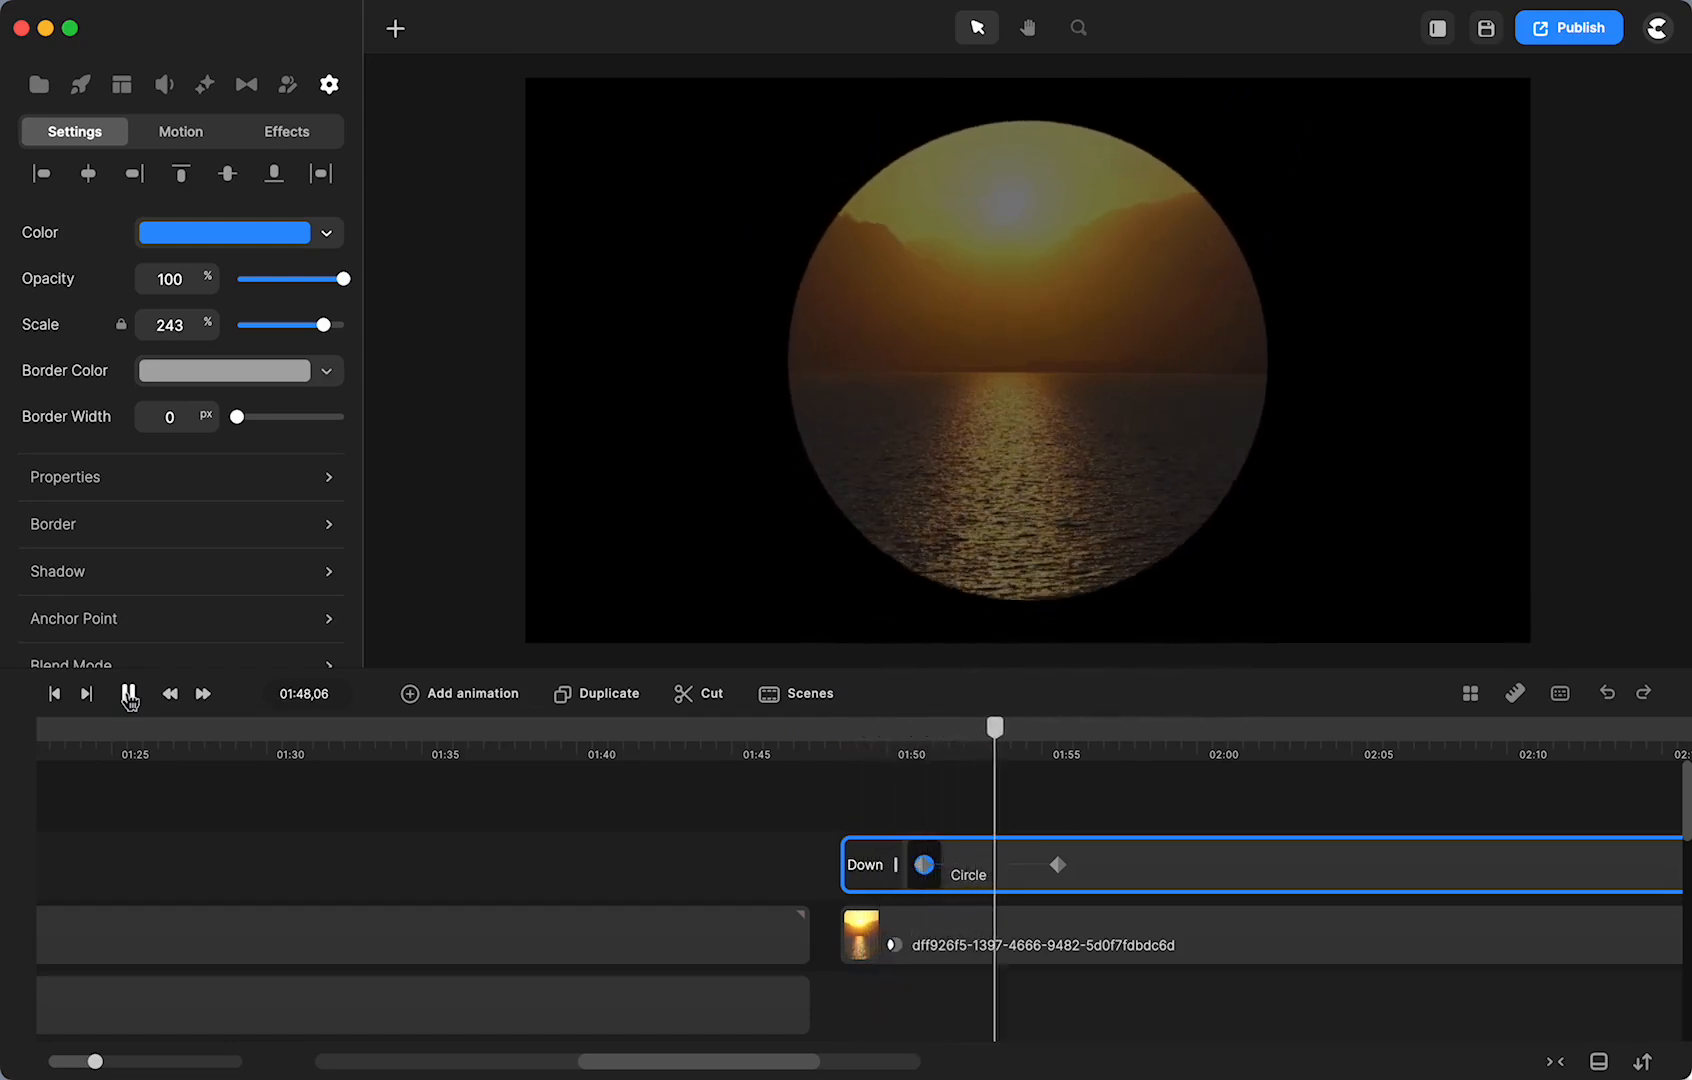
{"action": "left_click", "coordinate": [128, 693]}
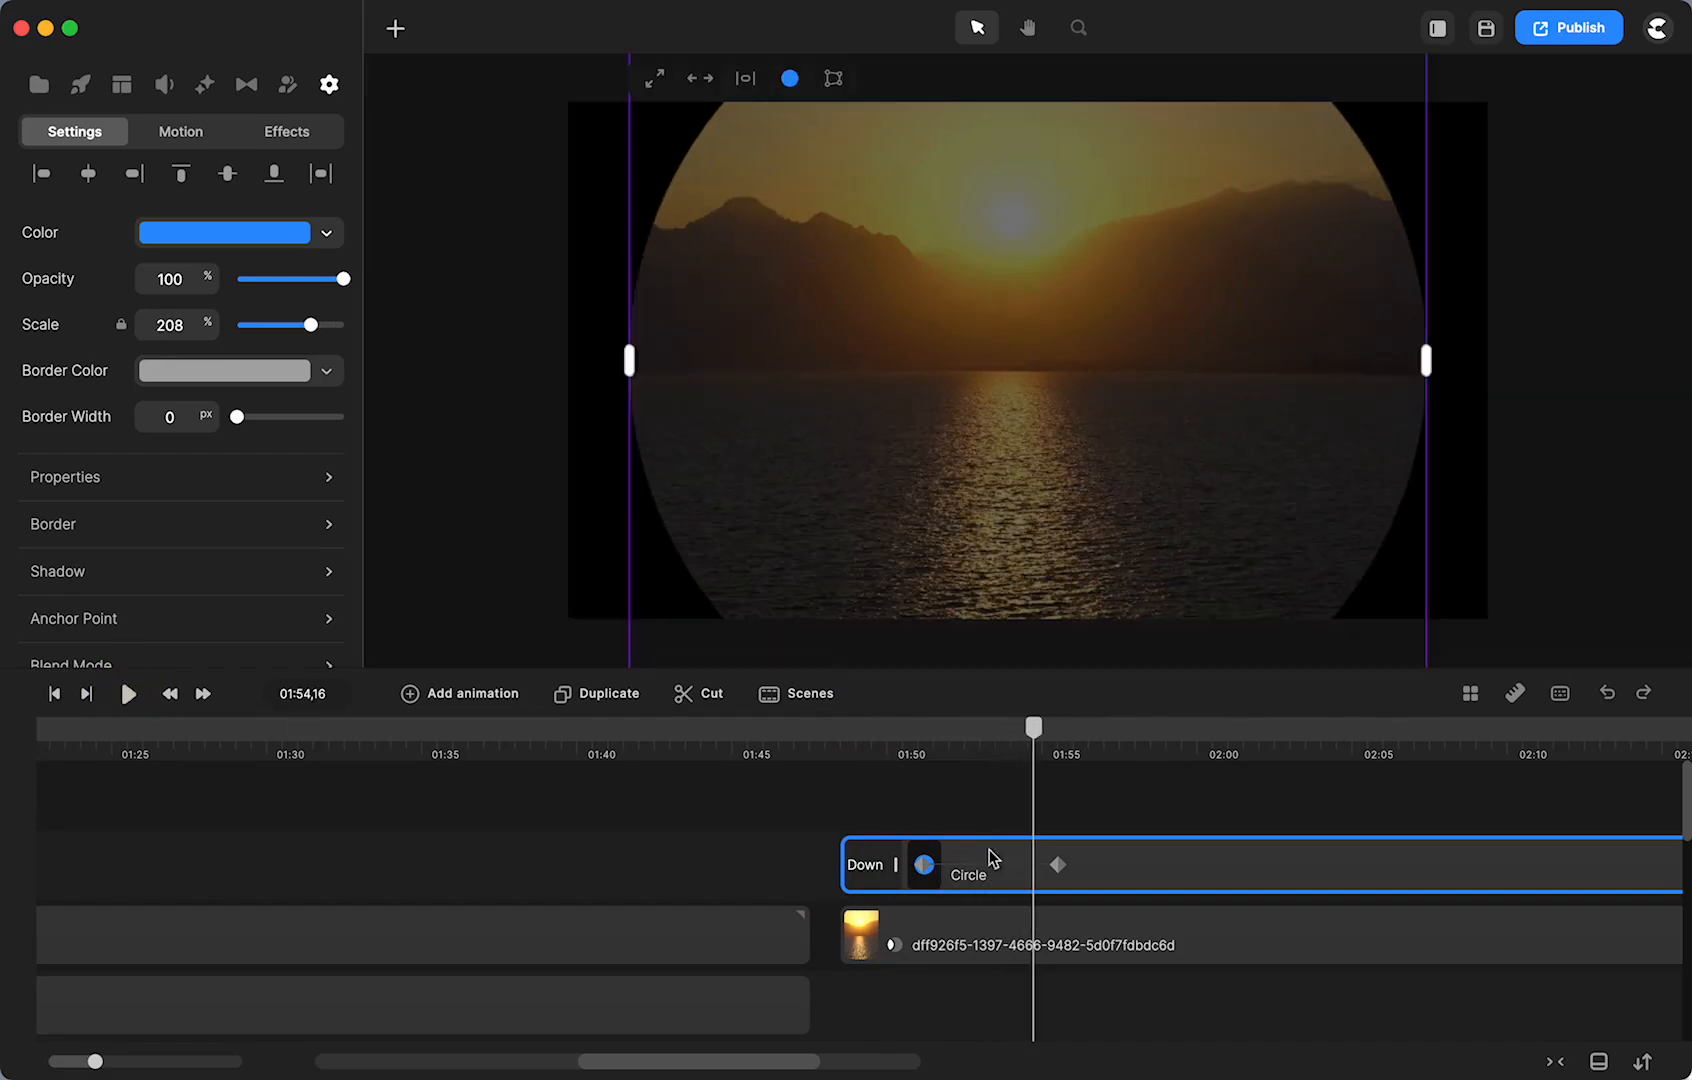
- Change the bounce easing to Out and play the reveal from just before it starts
{"action": "left_click", "coordinate": [985, 868]}
{"action": "left_click", "coordinate": [1200, 590]}
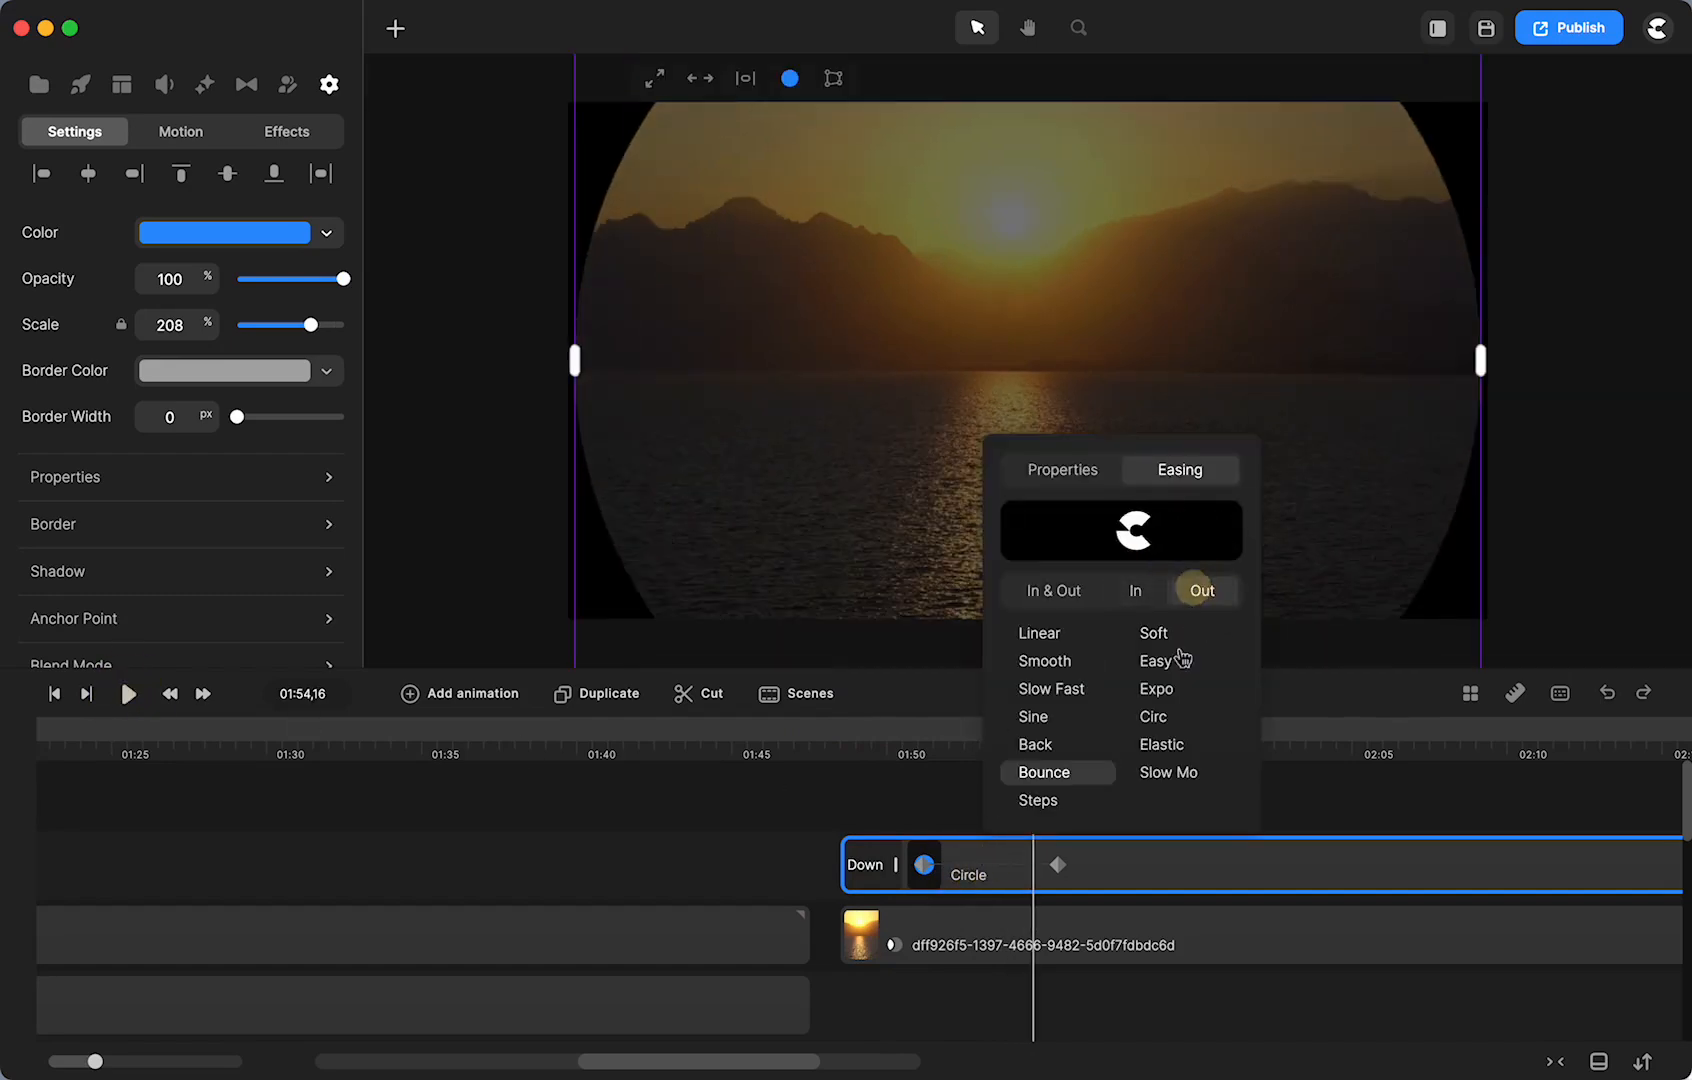
{"action": "left_click", "coordinate": [820, 738]}
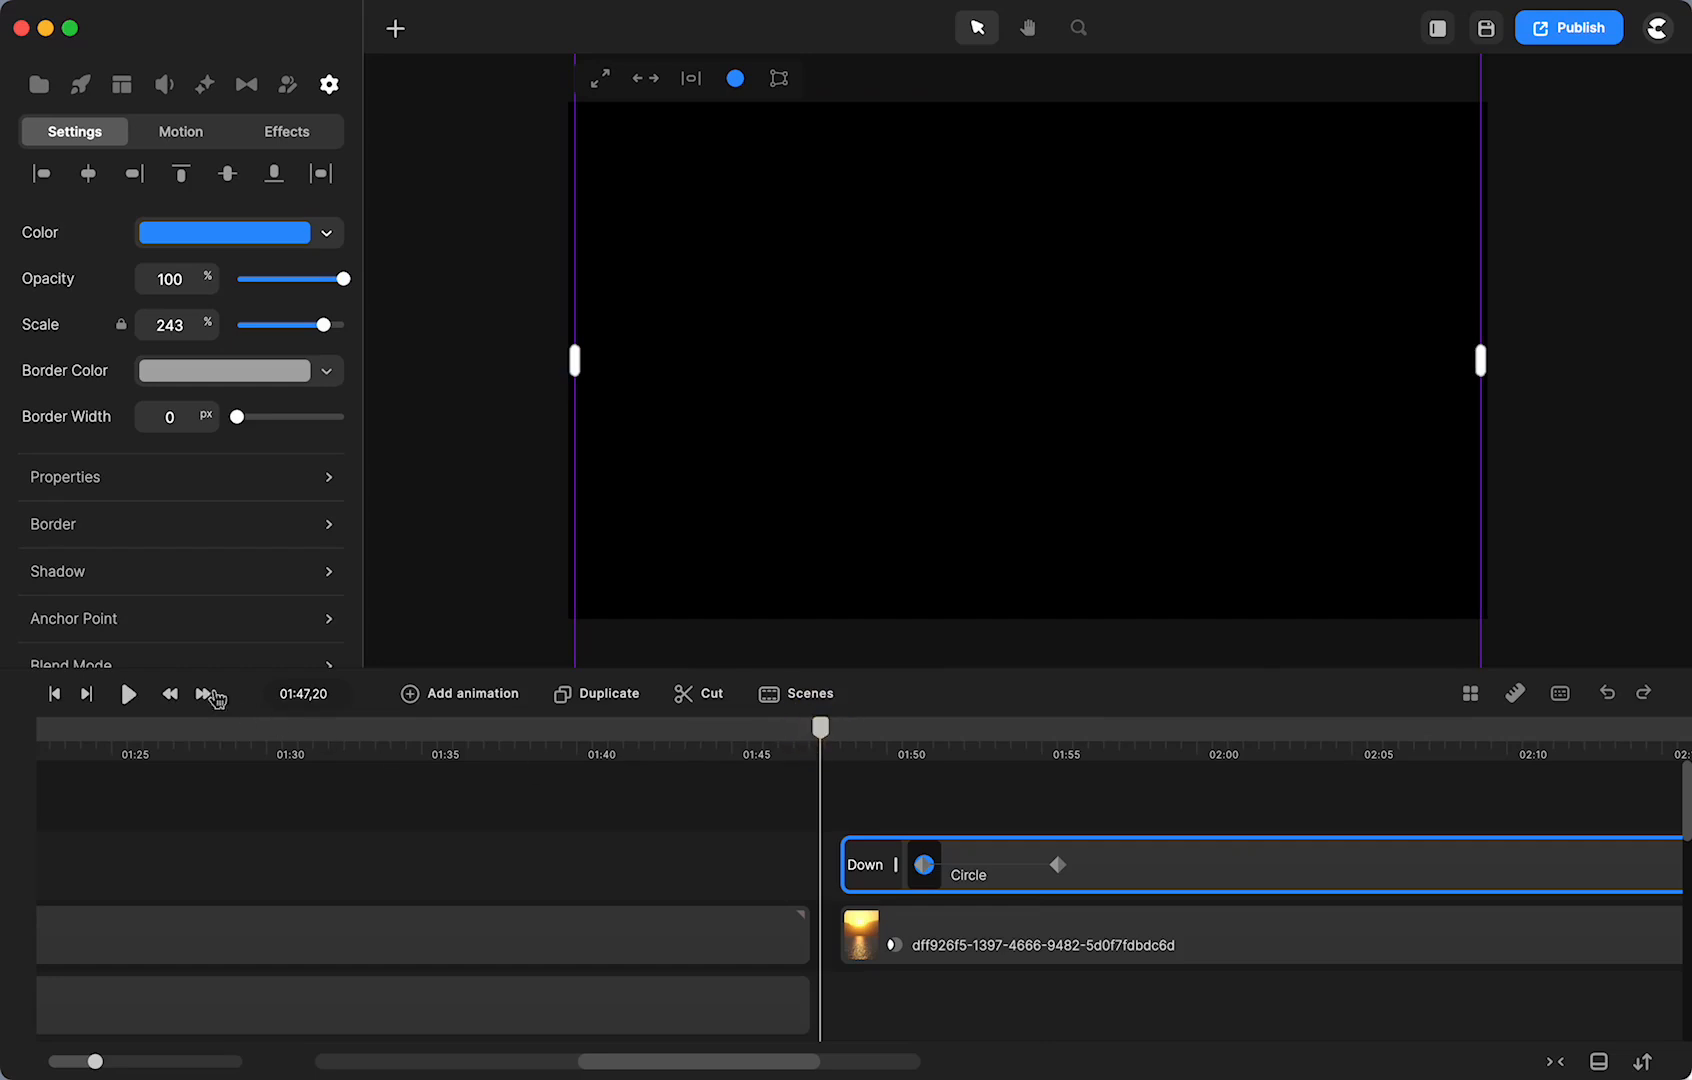
{"action": "left_click", "coordinate": [128, 693]}
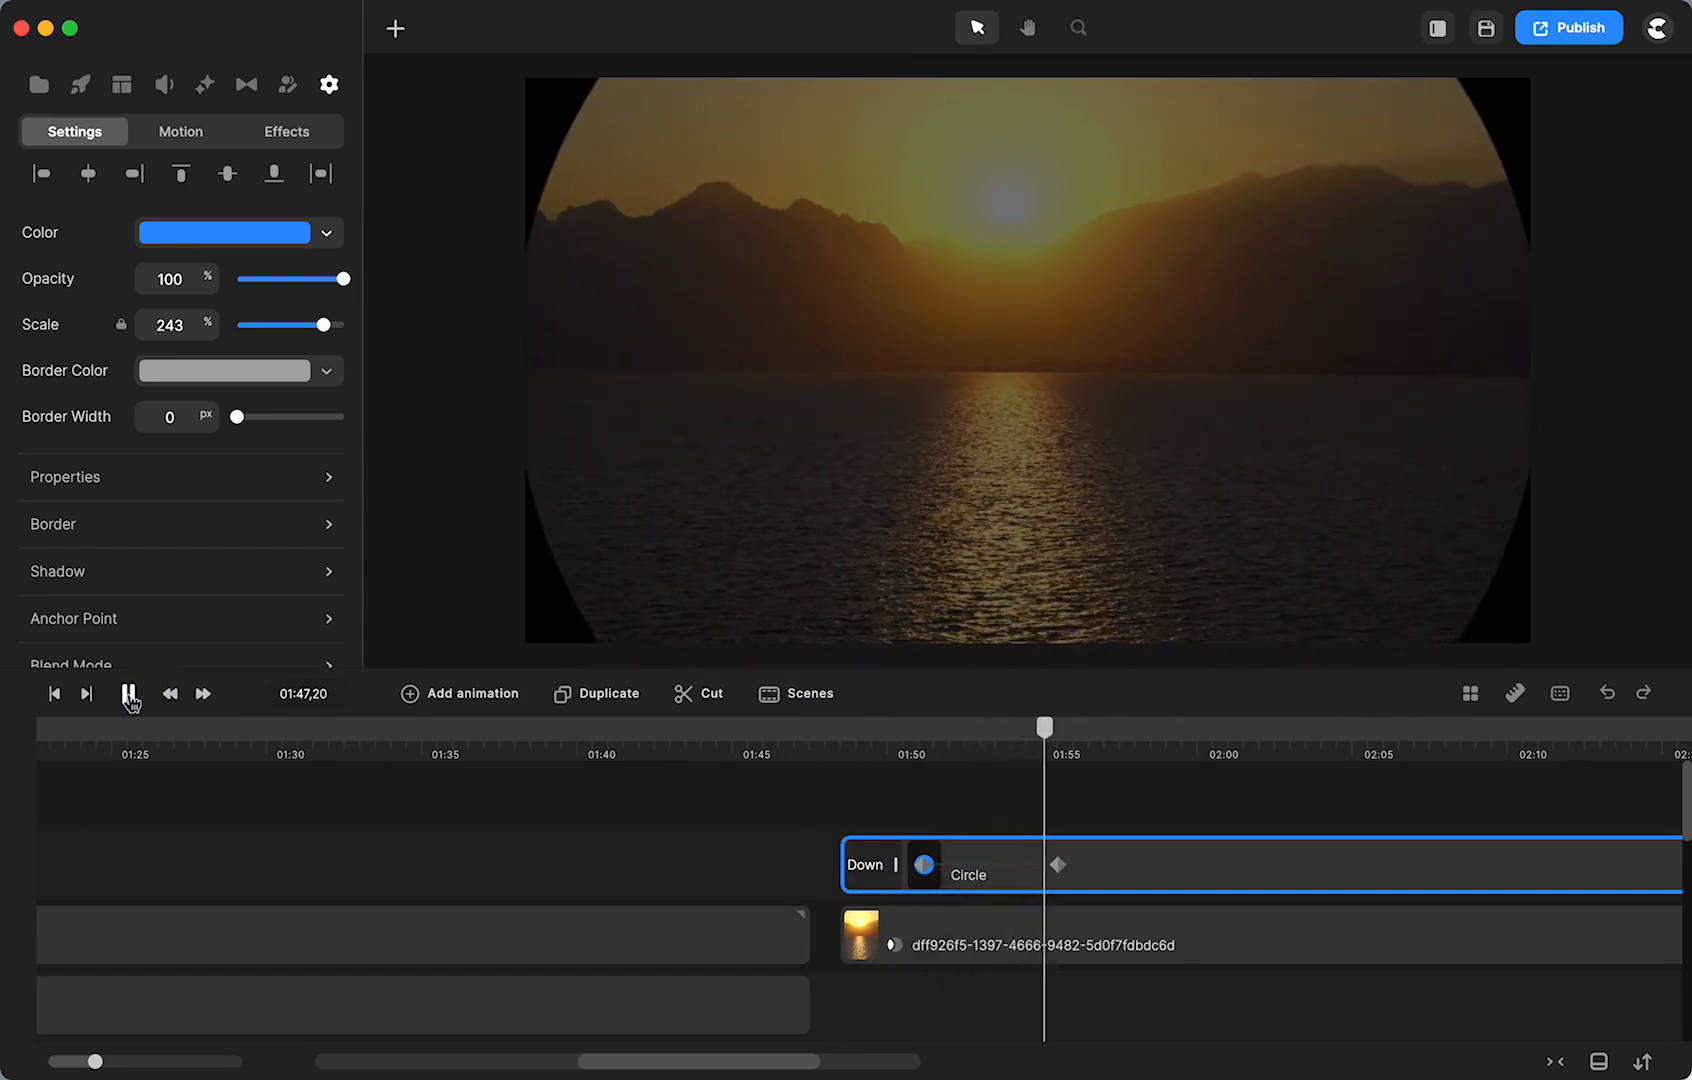
{"action": "left_click", "coordinate": [129, 694]}
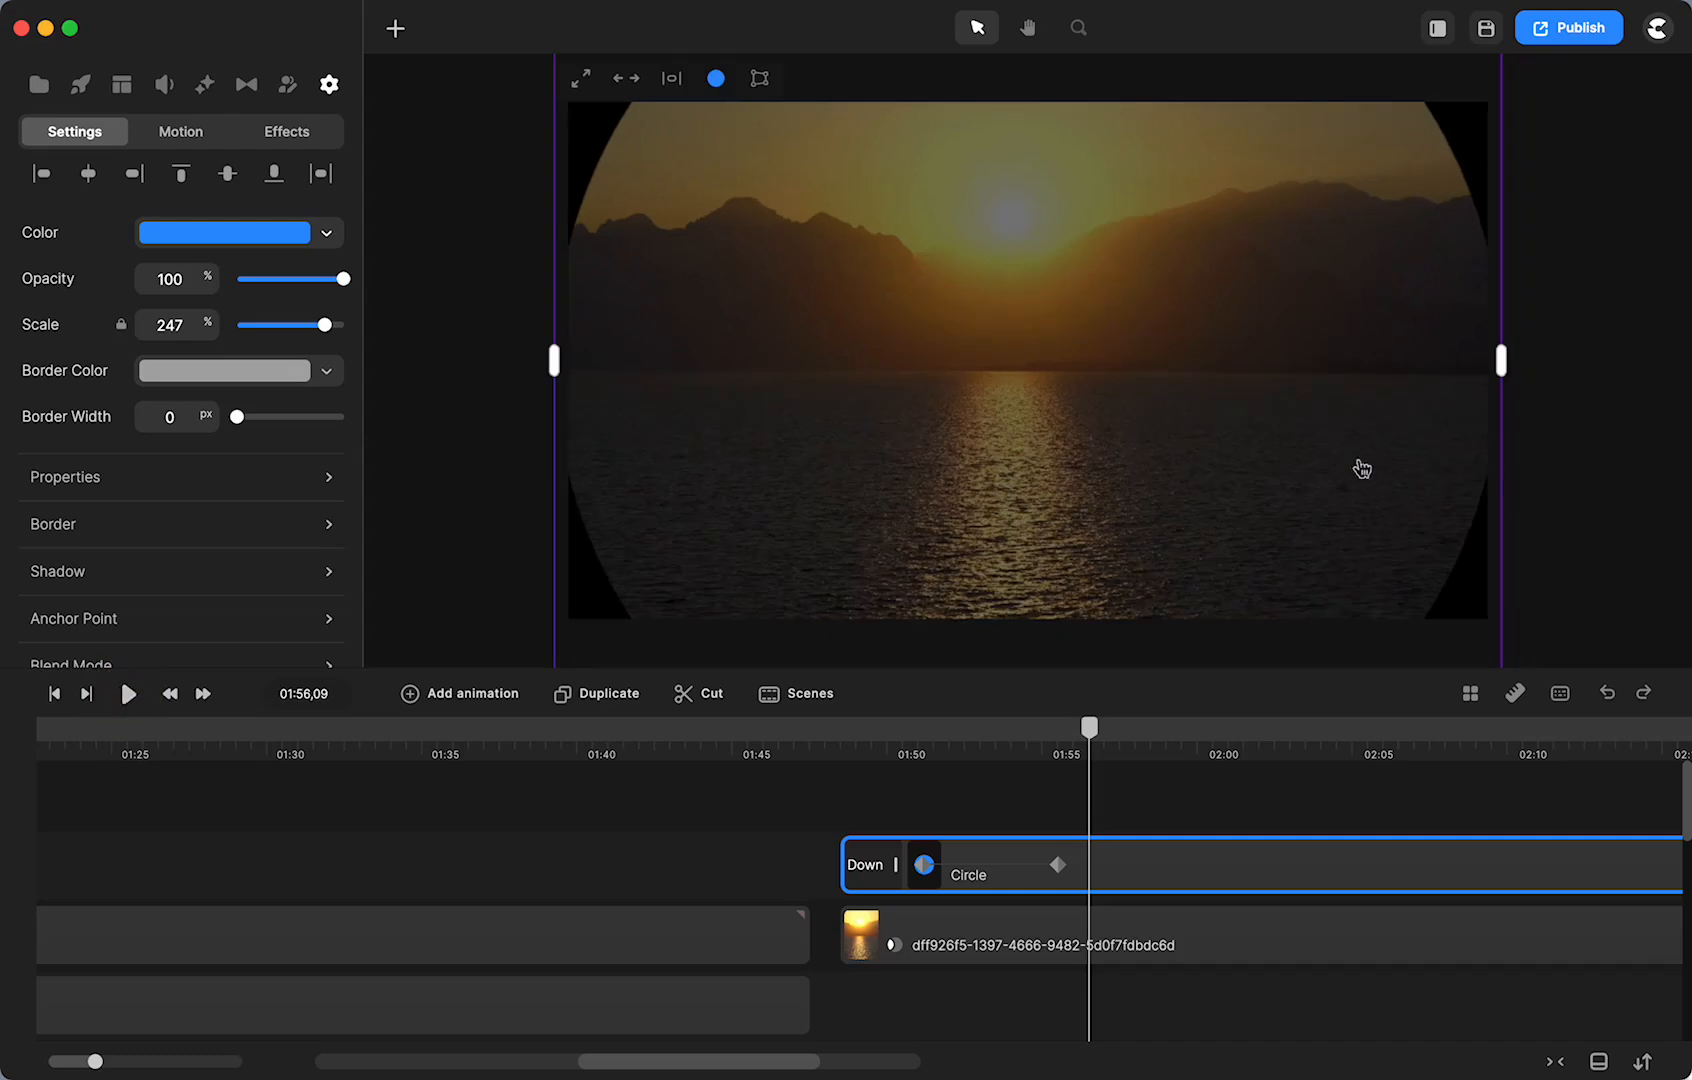